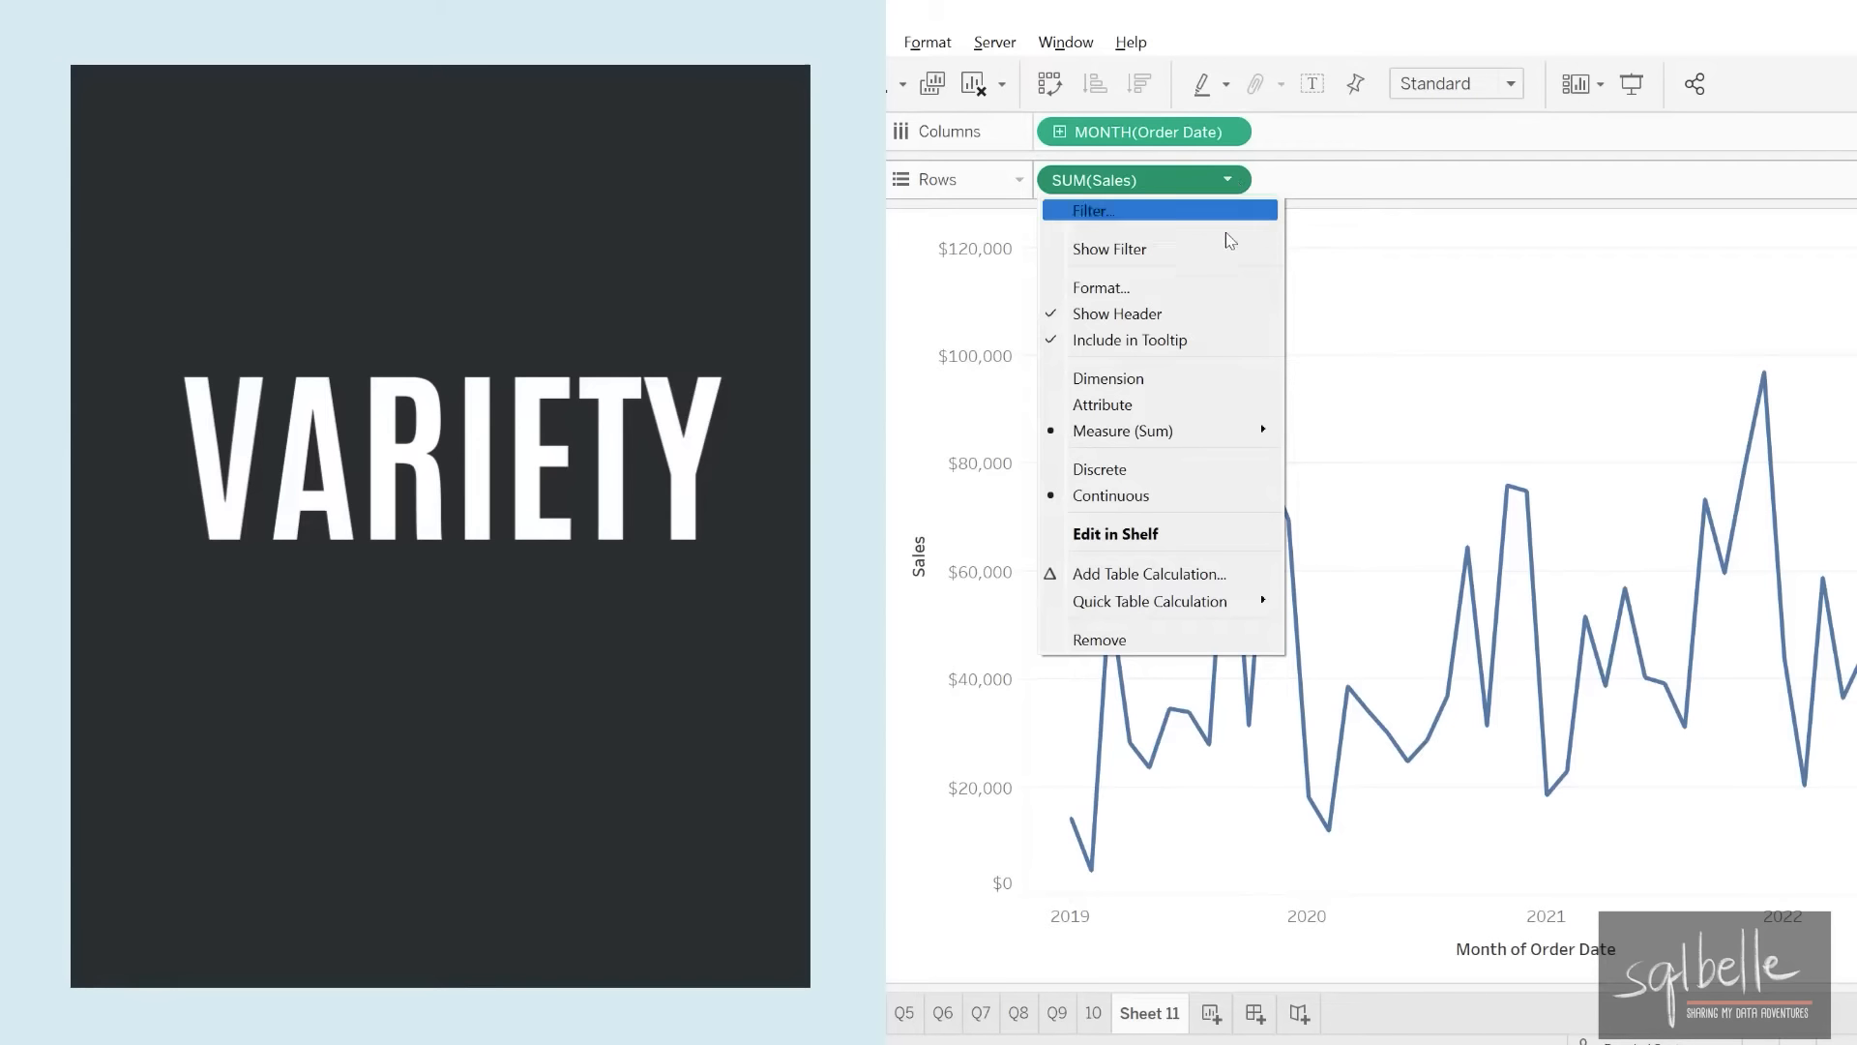
# Apply a Percent Difference quick table calculation to SUM(Sales) on Rows, and reopen that field's options
pyautogui.moveTo(1207, 604)
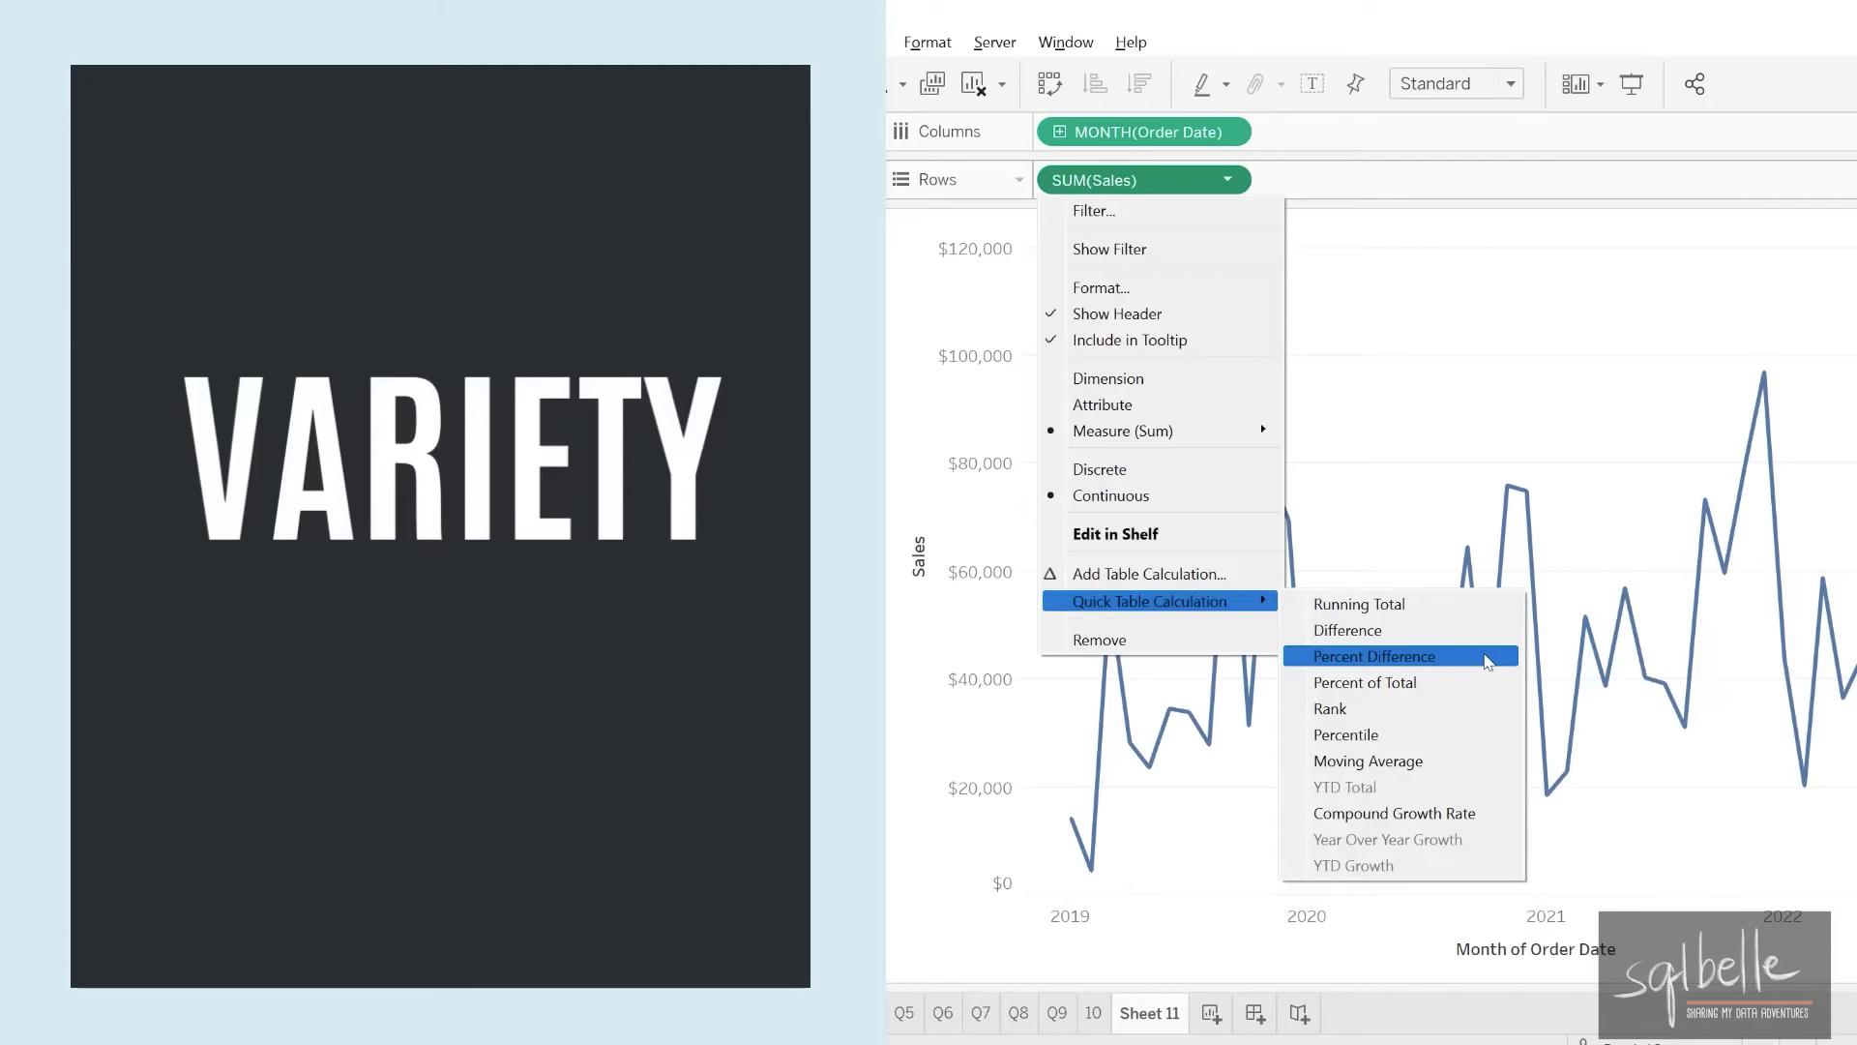
pyautogui.click(1488, 657)
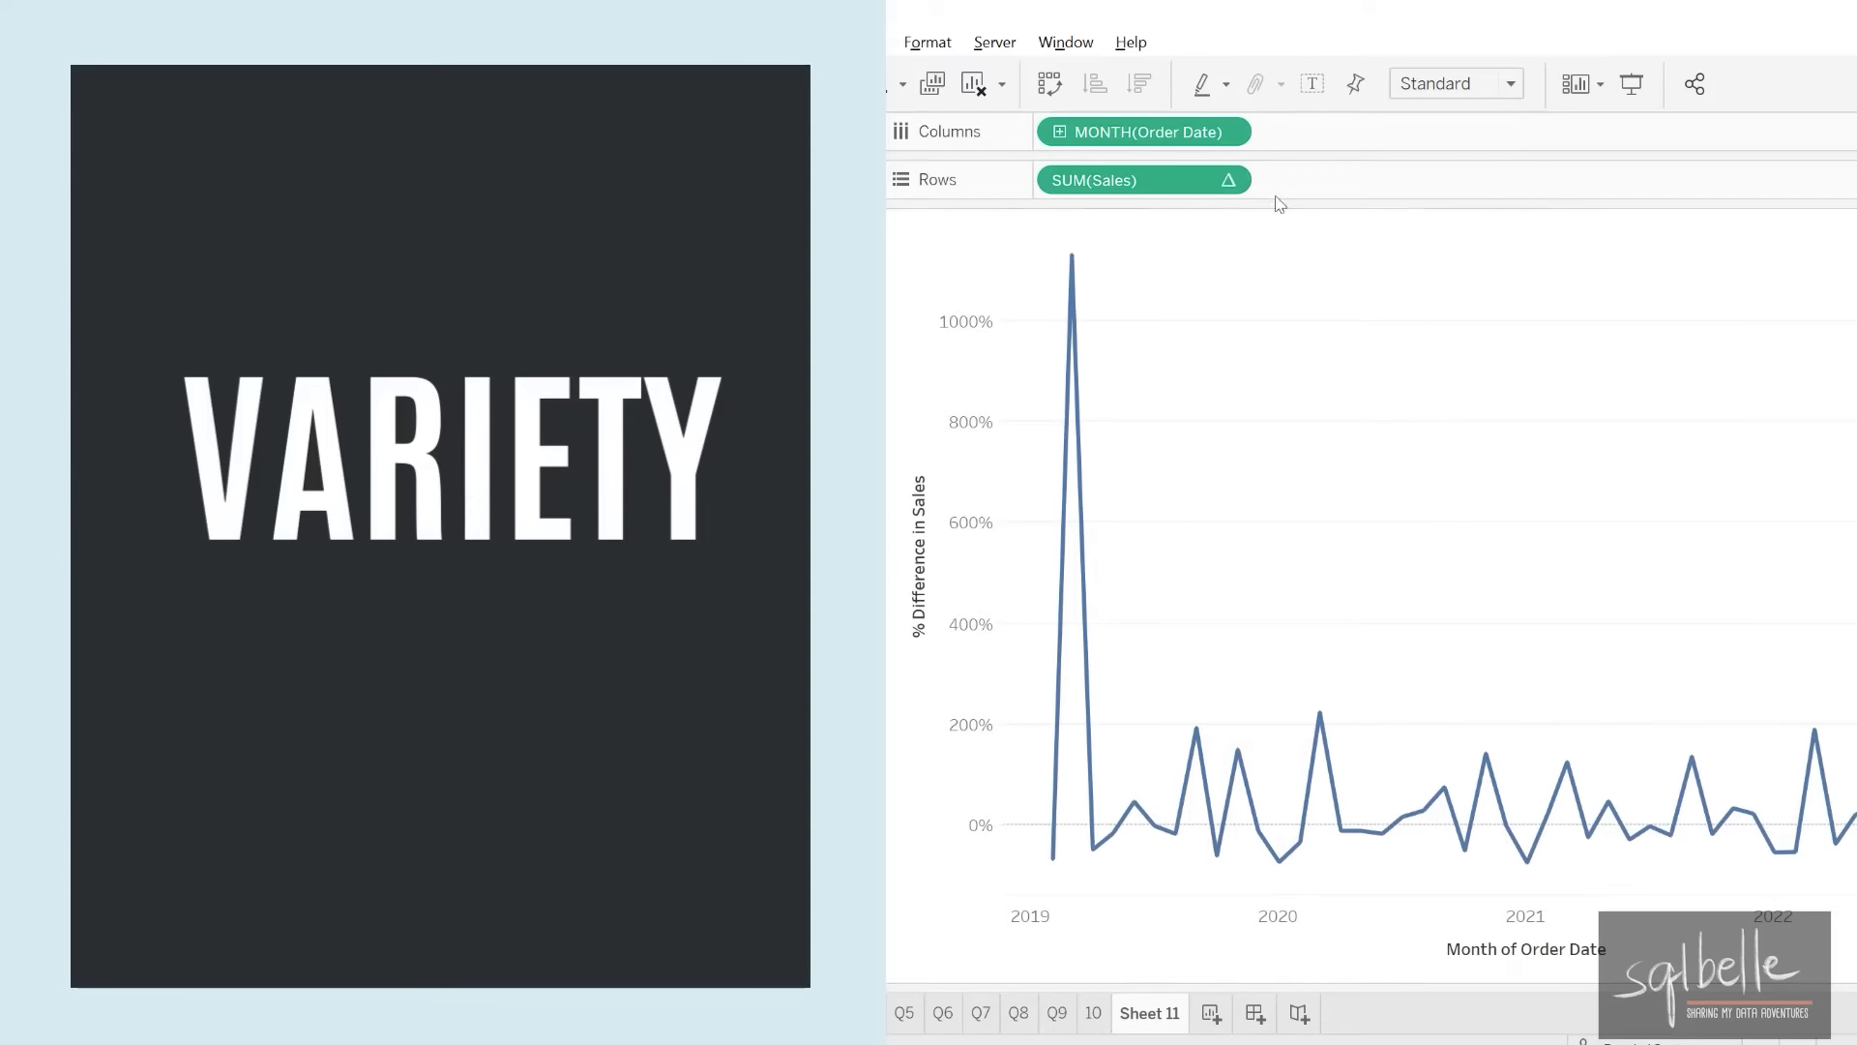
pyautogui.click(1228, 184)
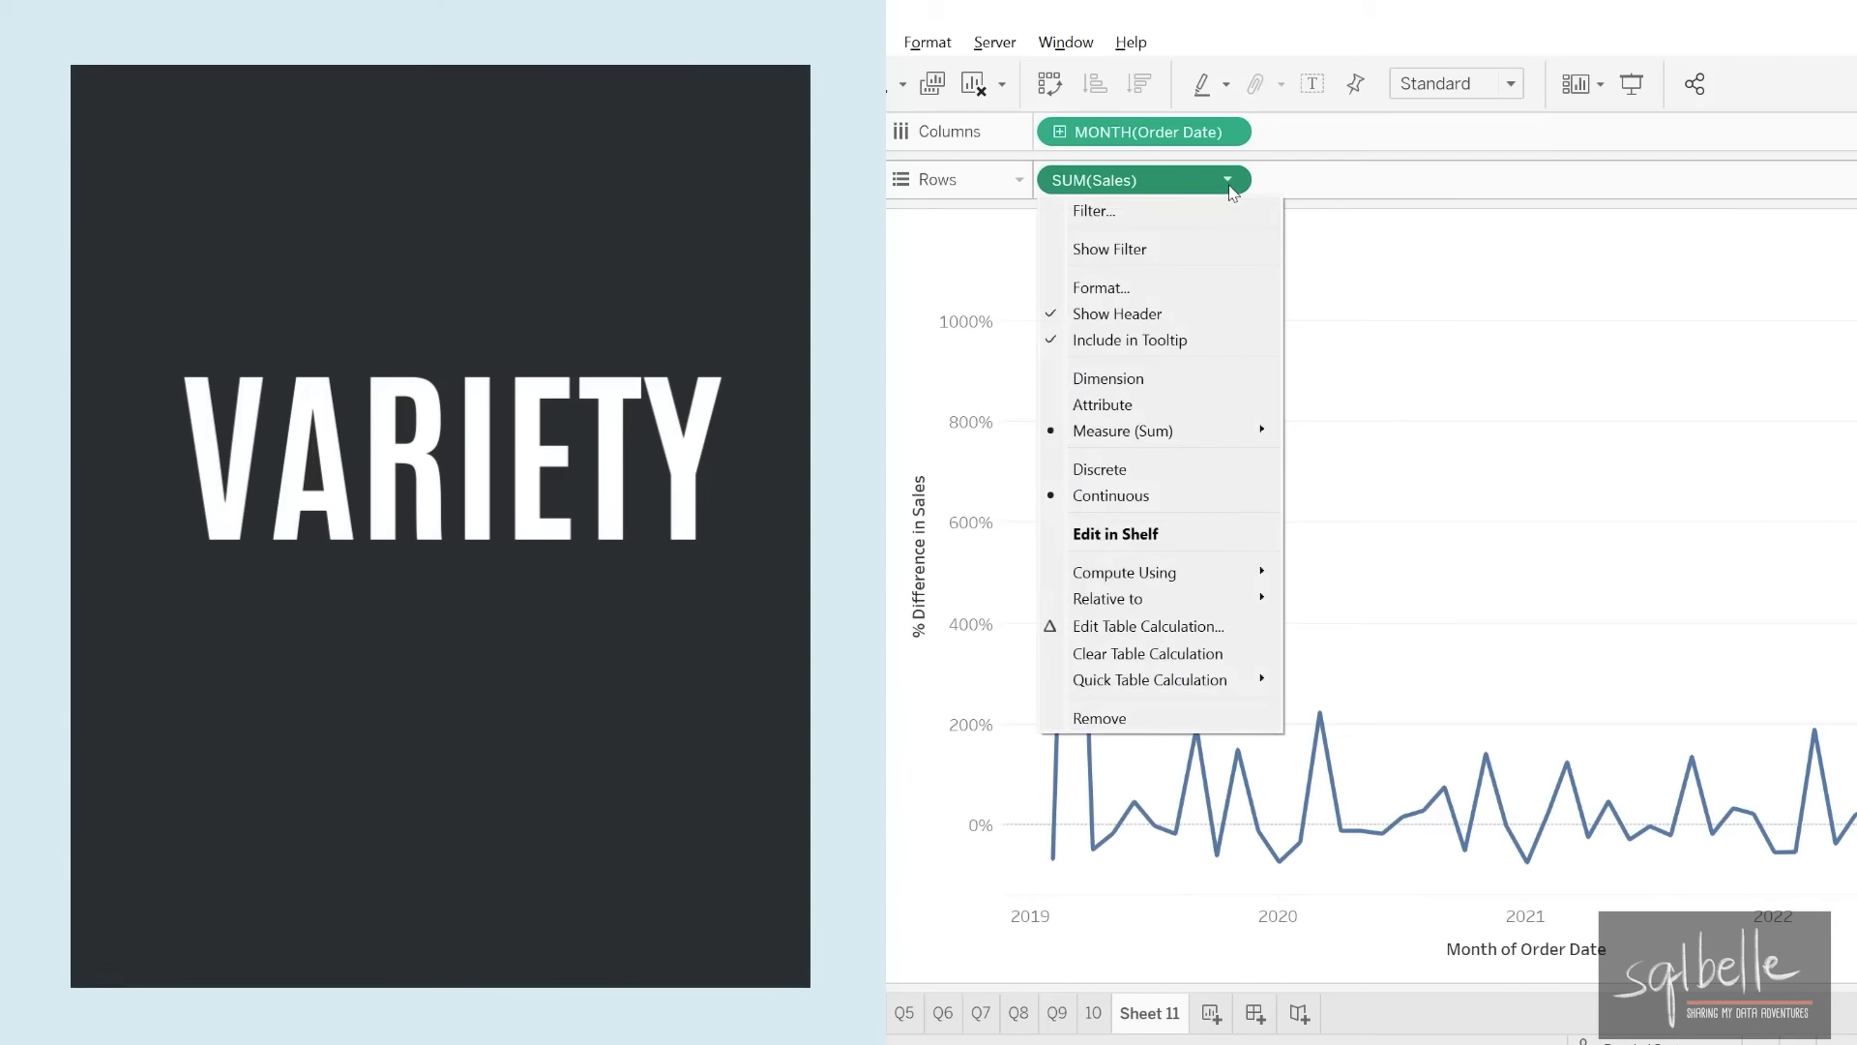
pyautogui.moveTo(1236, 581)
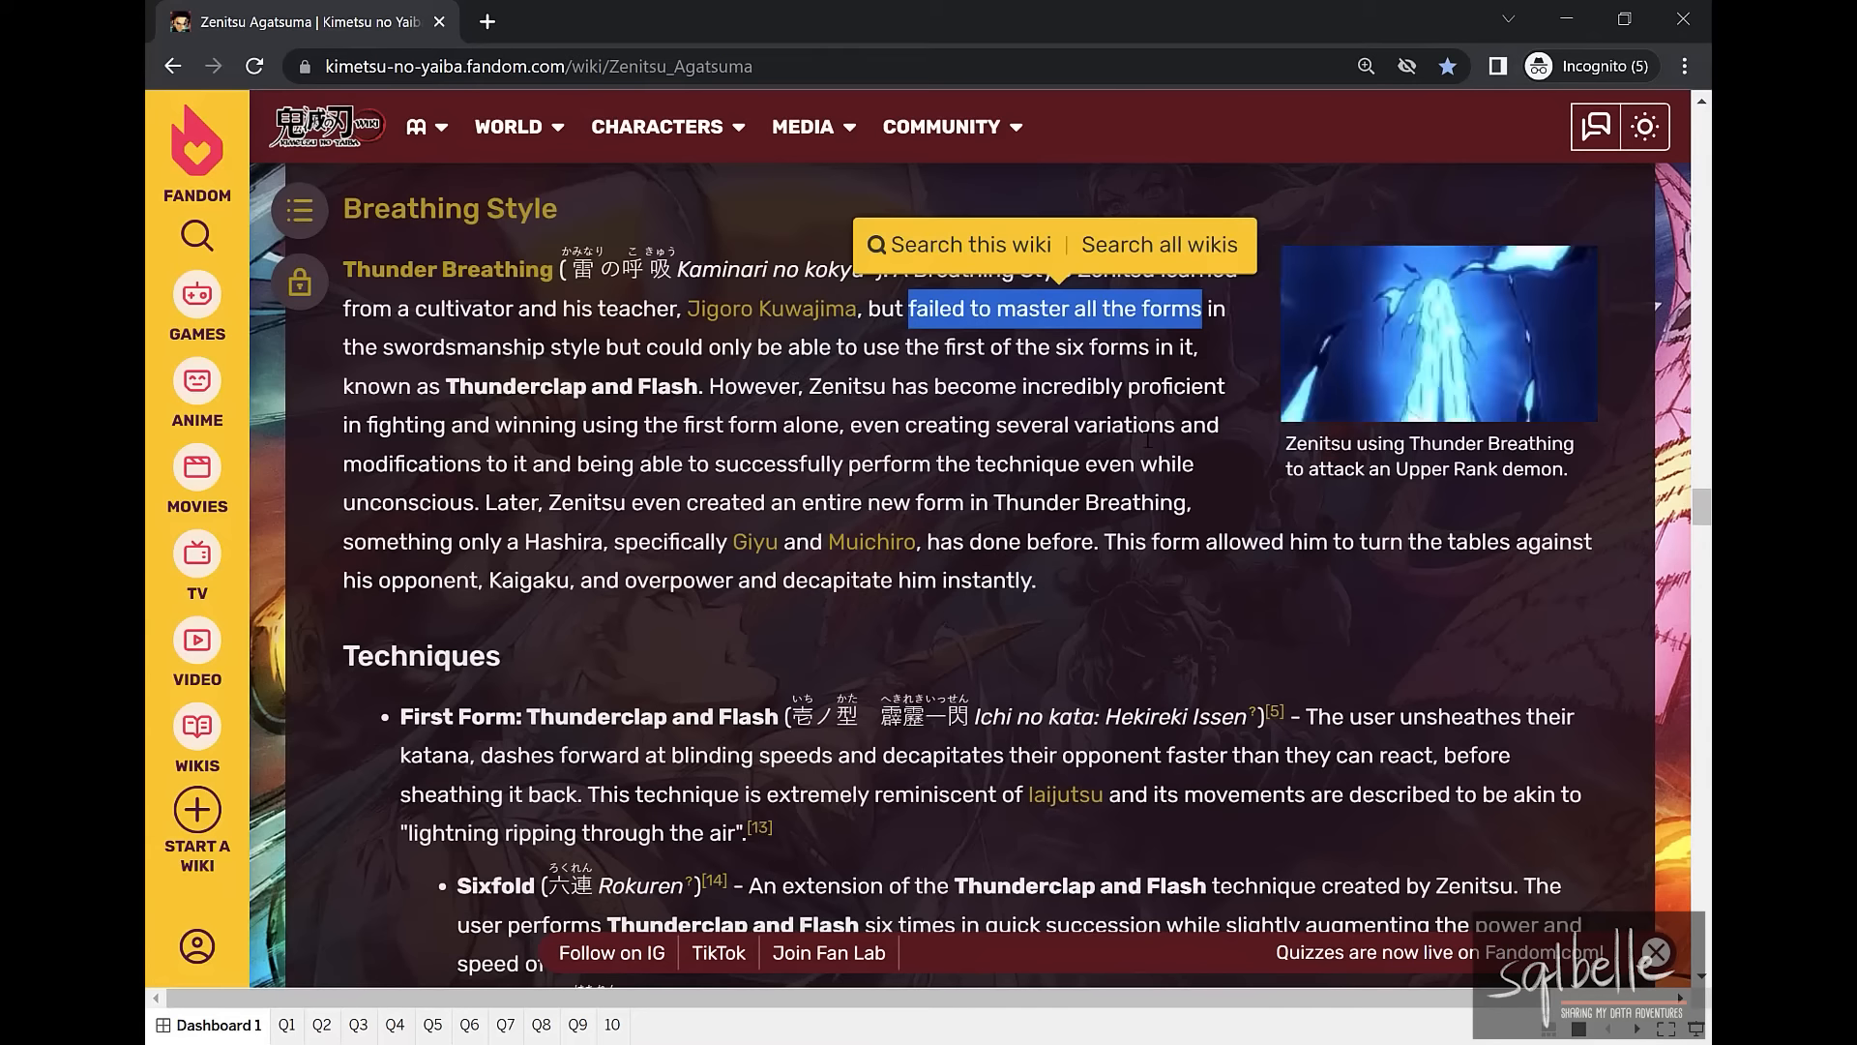
# On the Fandom wiki page, highlight the Breathing Style passages about using only the first of six forms and becoming proficient with it
pyautogui.moveTo(712, 348); pyautogui.dragTo(1149, 348)
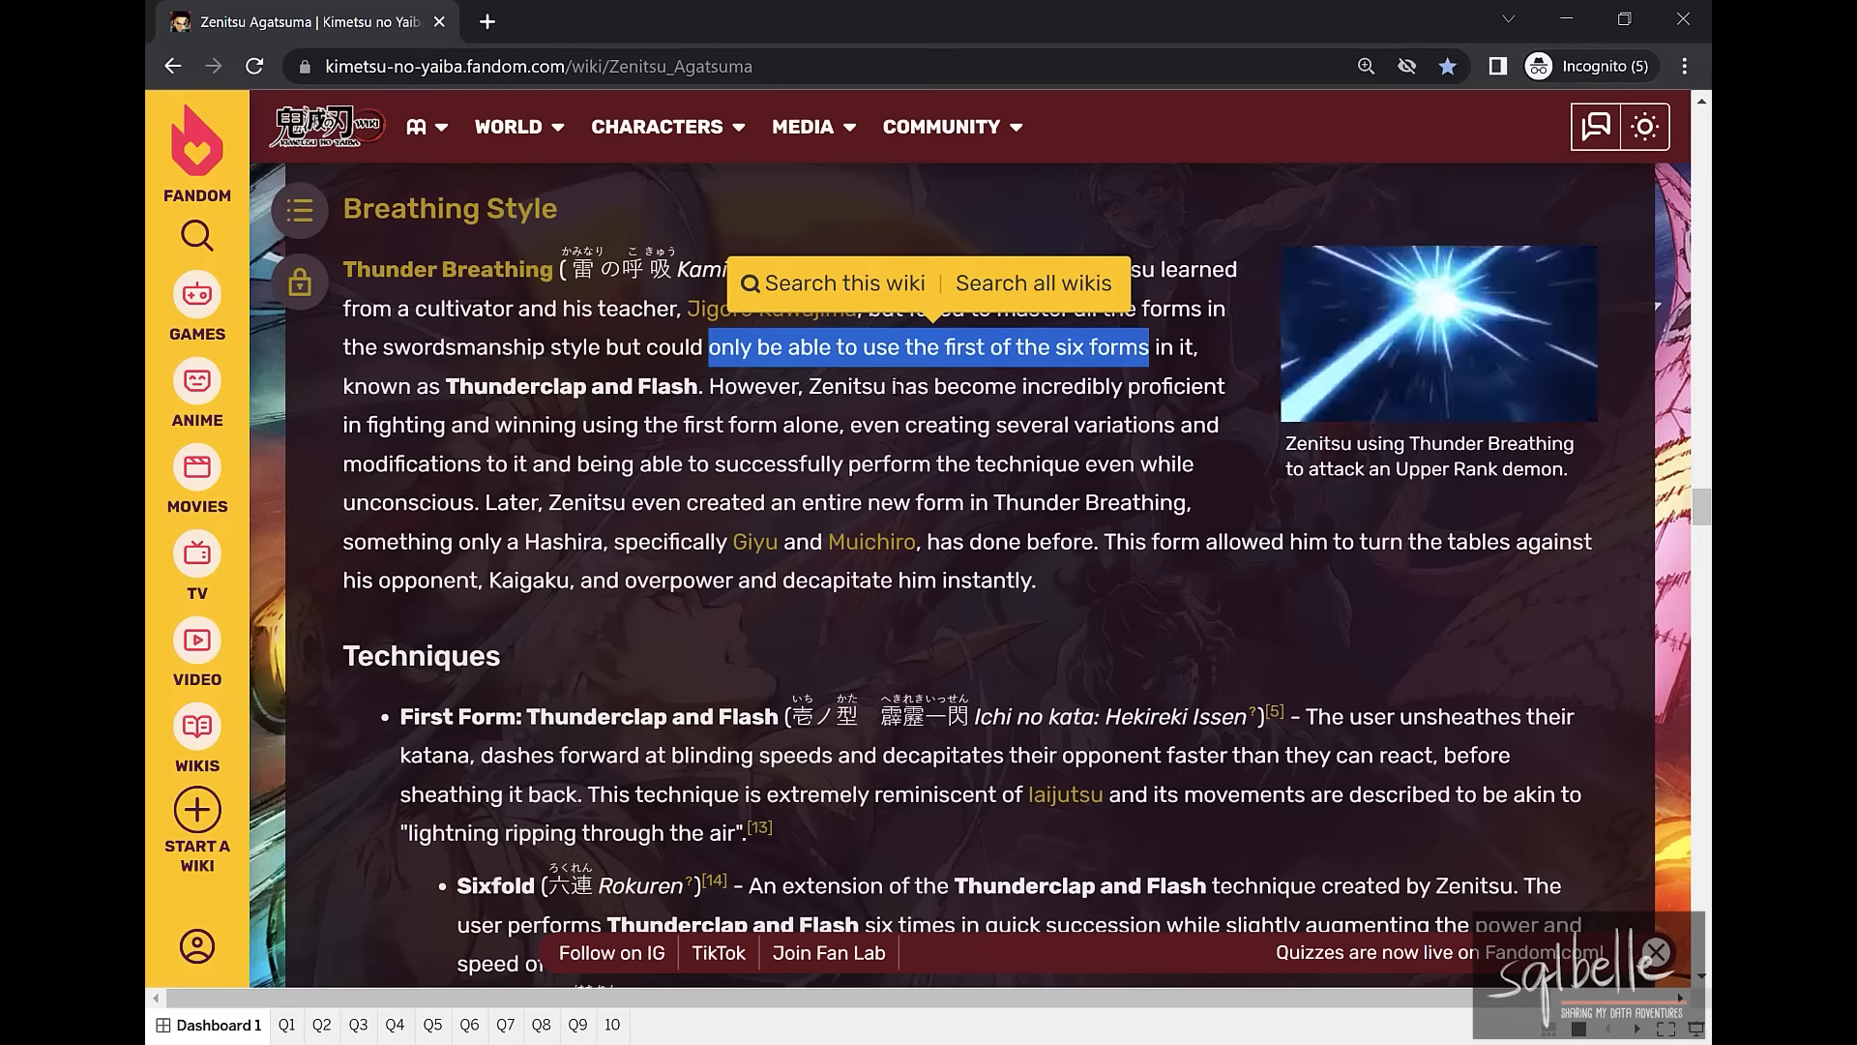
pyautogui.moveTo(892, 386); pyautogui.dragTo(1082, 465)
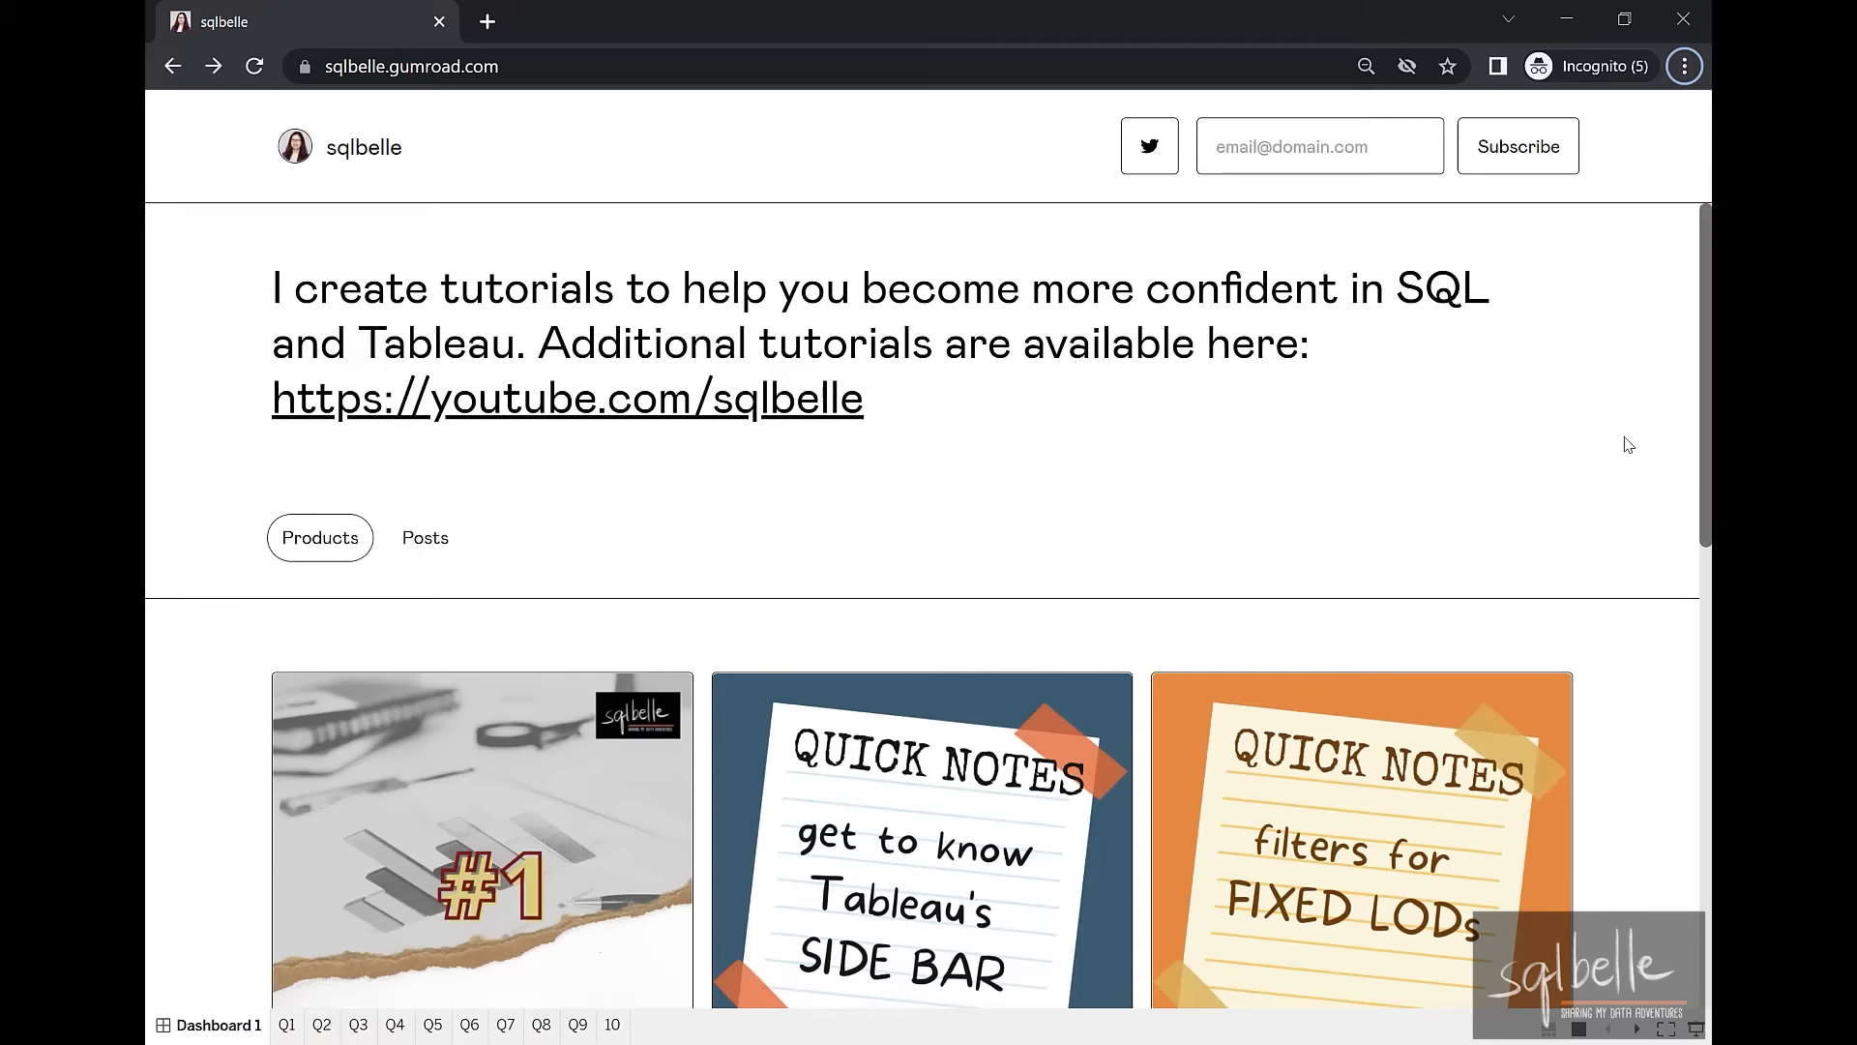
# Browse the sqlbelle Gumroad products and open the free Tableau Practice Questions #1 - Superstore listing
pyautogui.scroll(-10, 1629, 445)
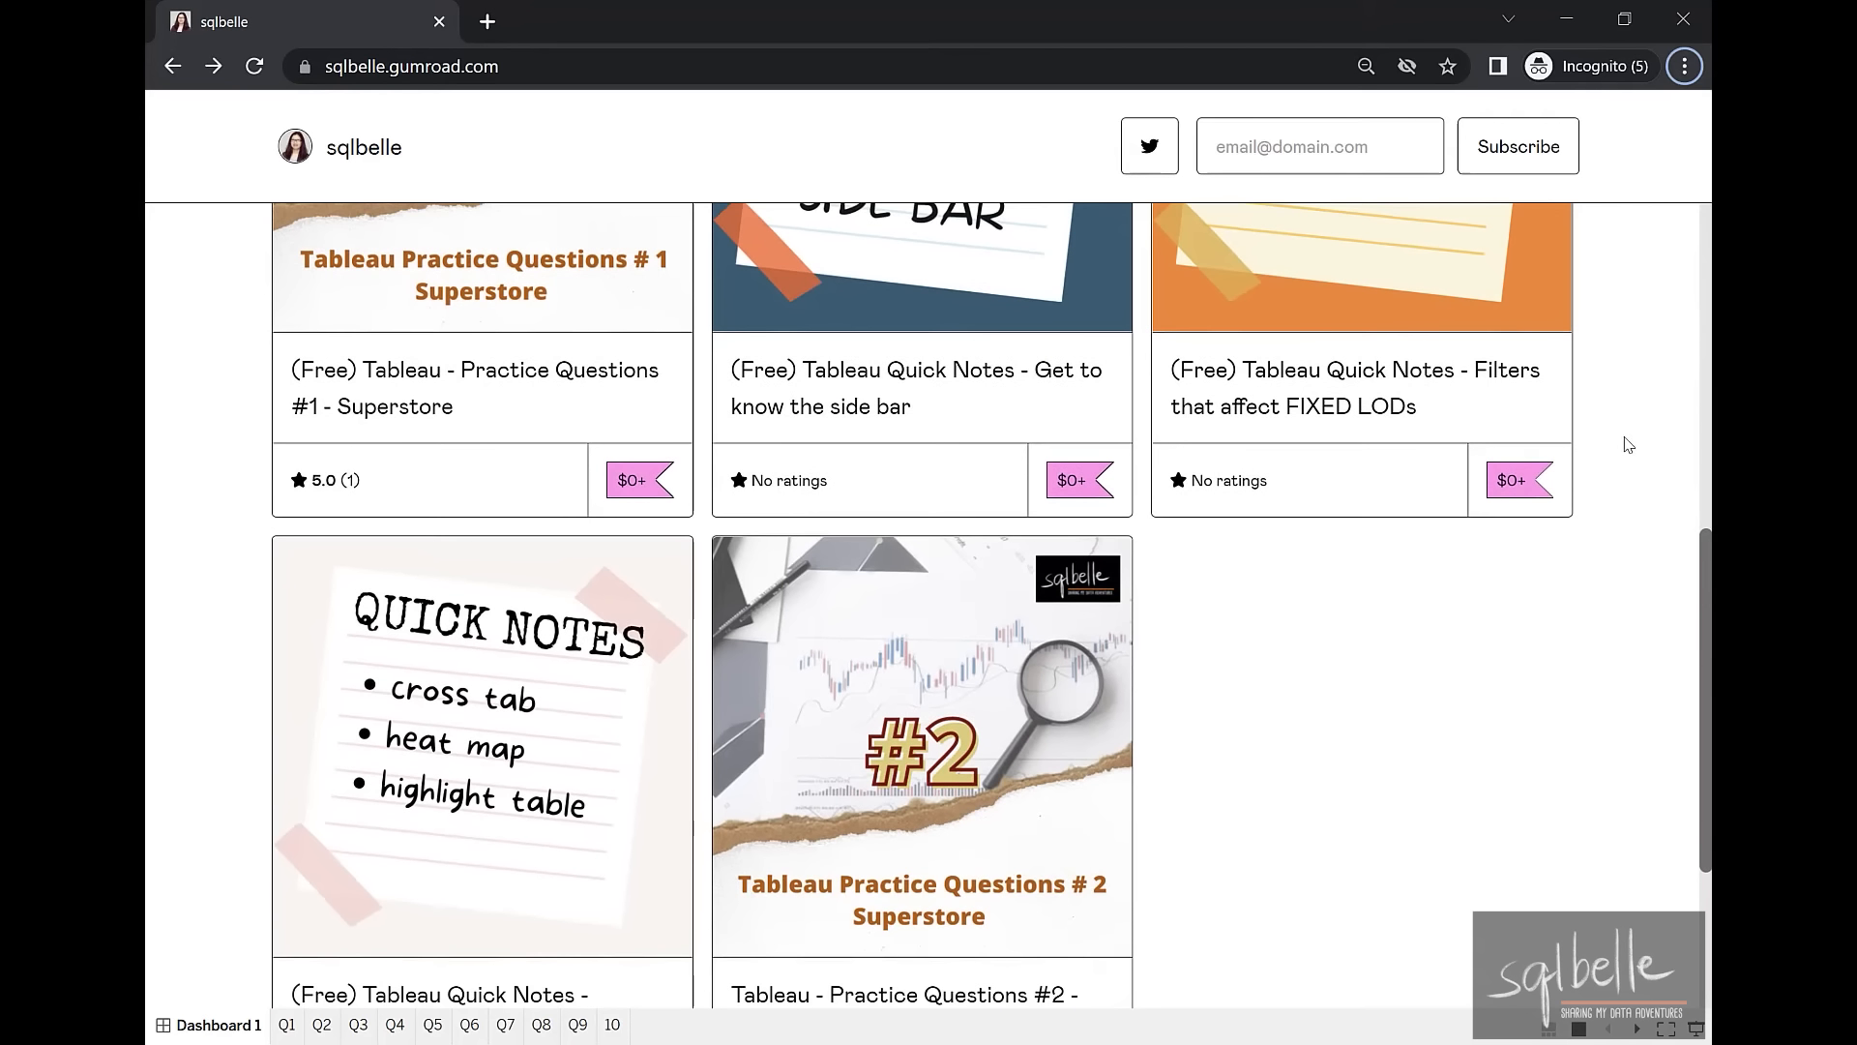
pyautogui.scroll(-1, 1629, 445)
pyautogui.scroll(7, 1629, 445)
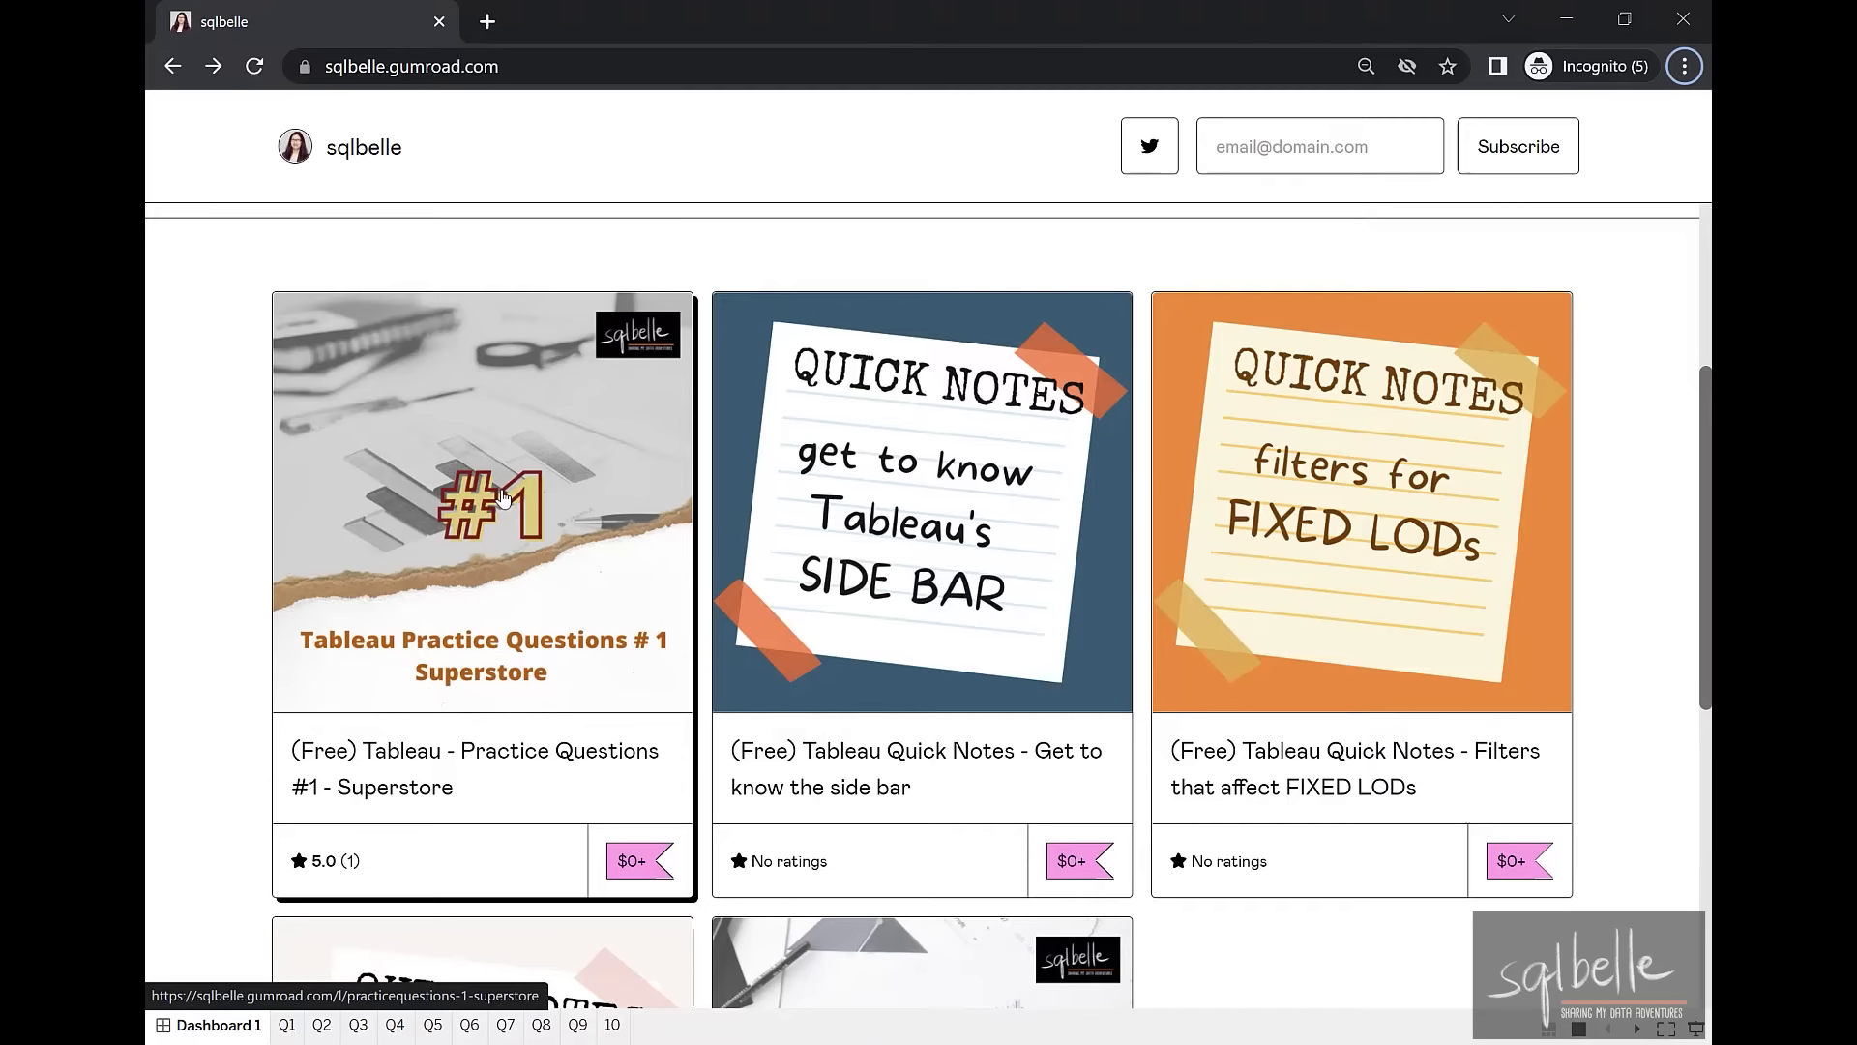
pyautogui.click(503, 496)
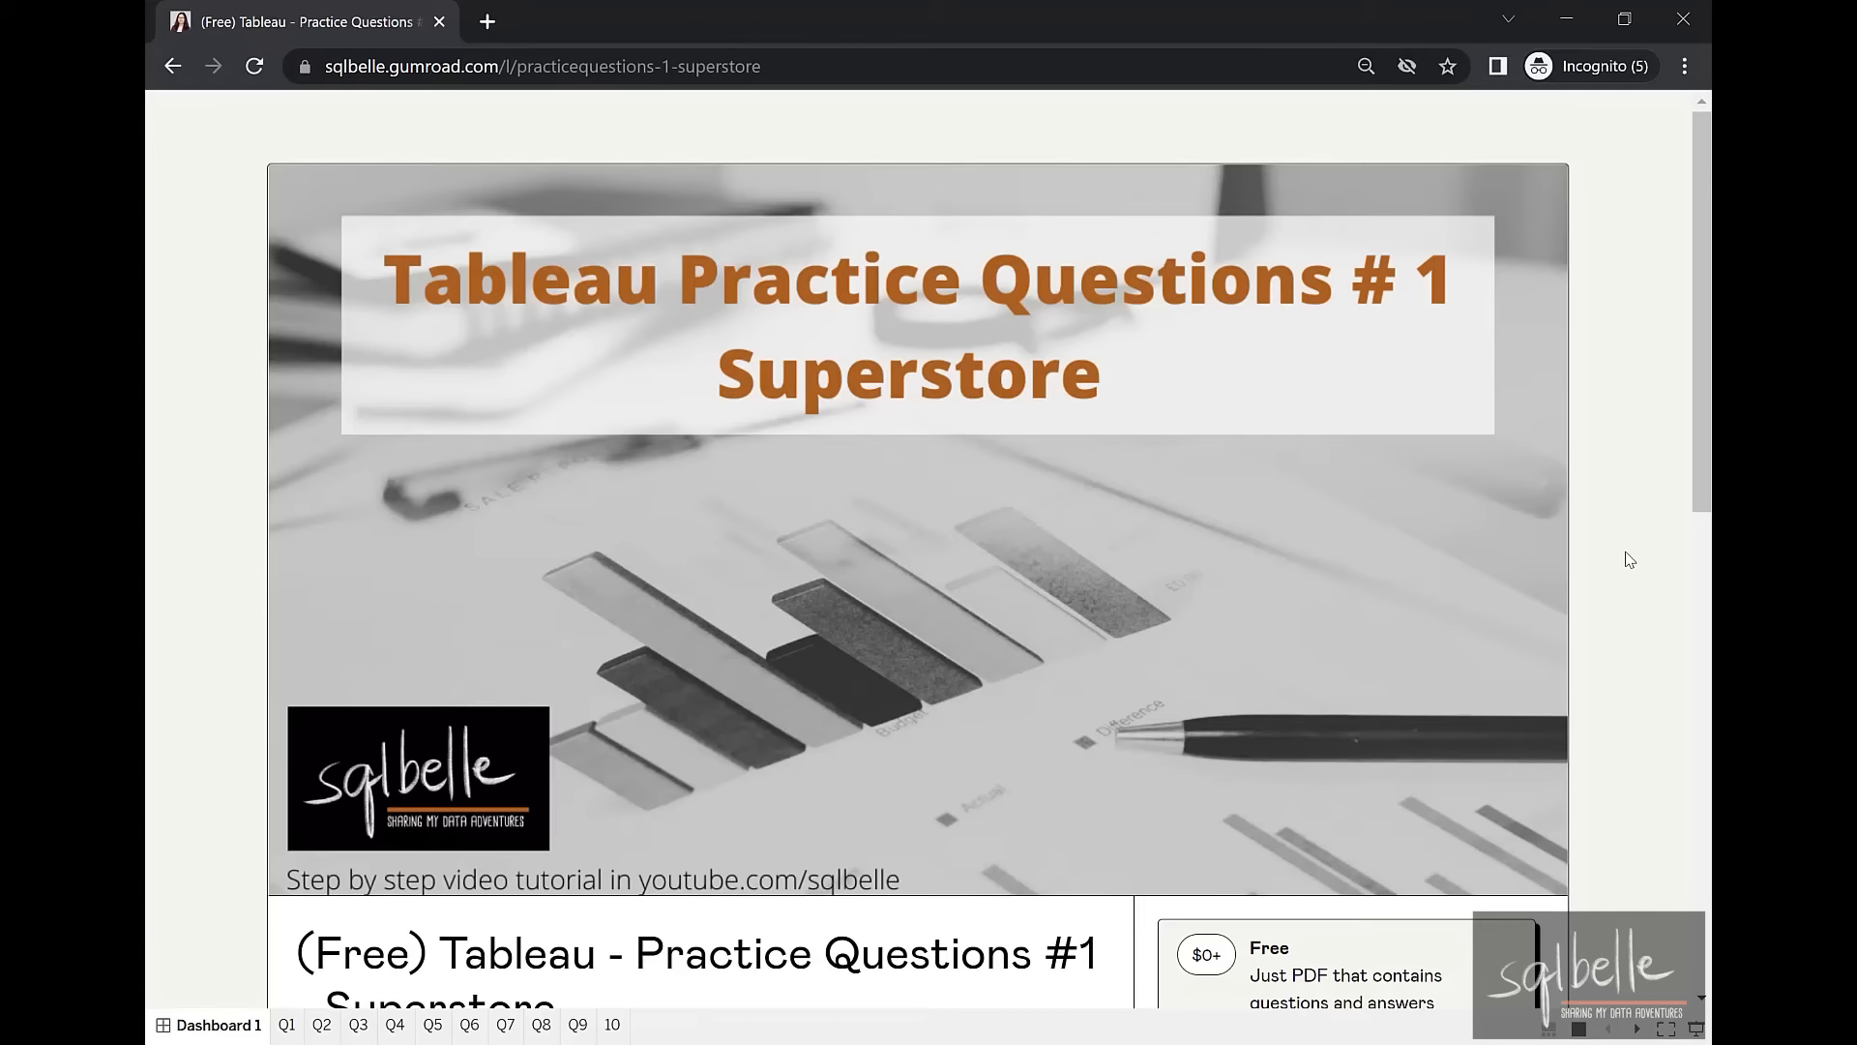
# Name a price of $0 for the practice questions and complete the checkout to get the free PDF
pyautogui.scroll(-6, 1628, 559)
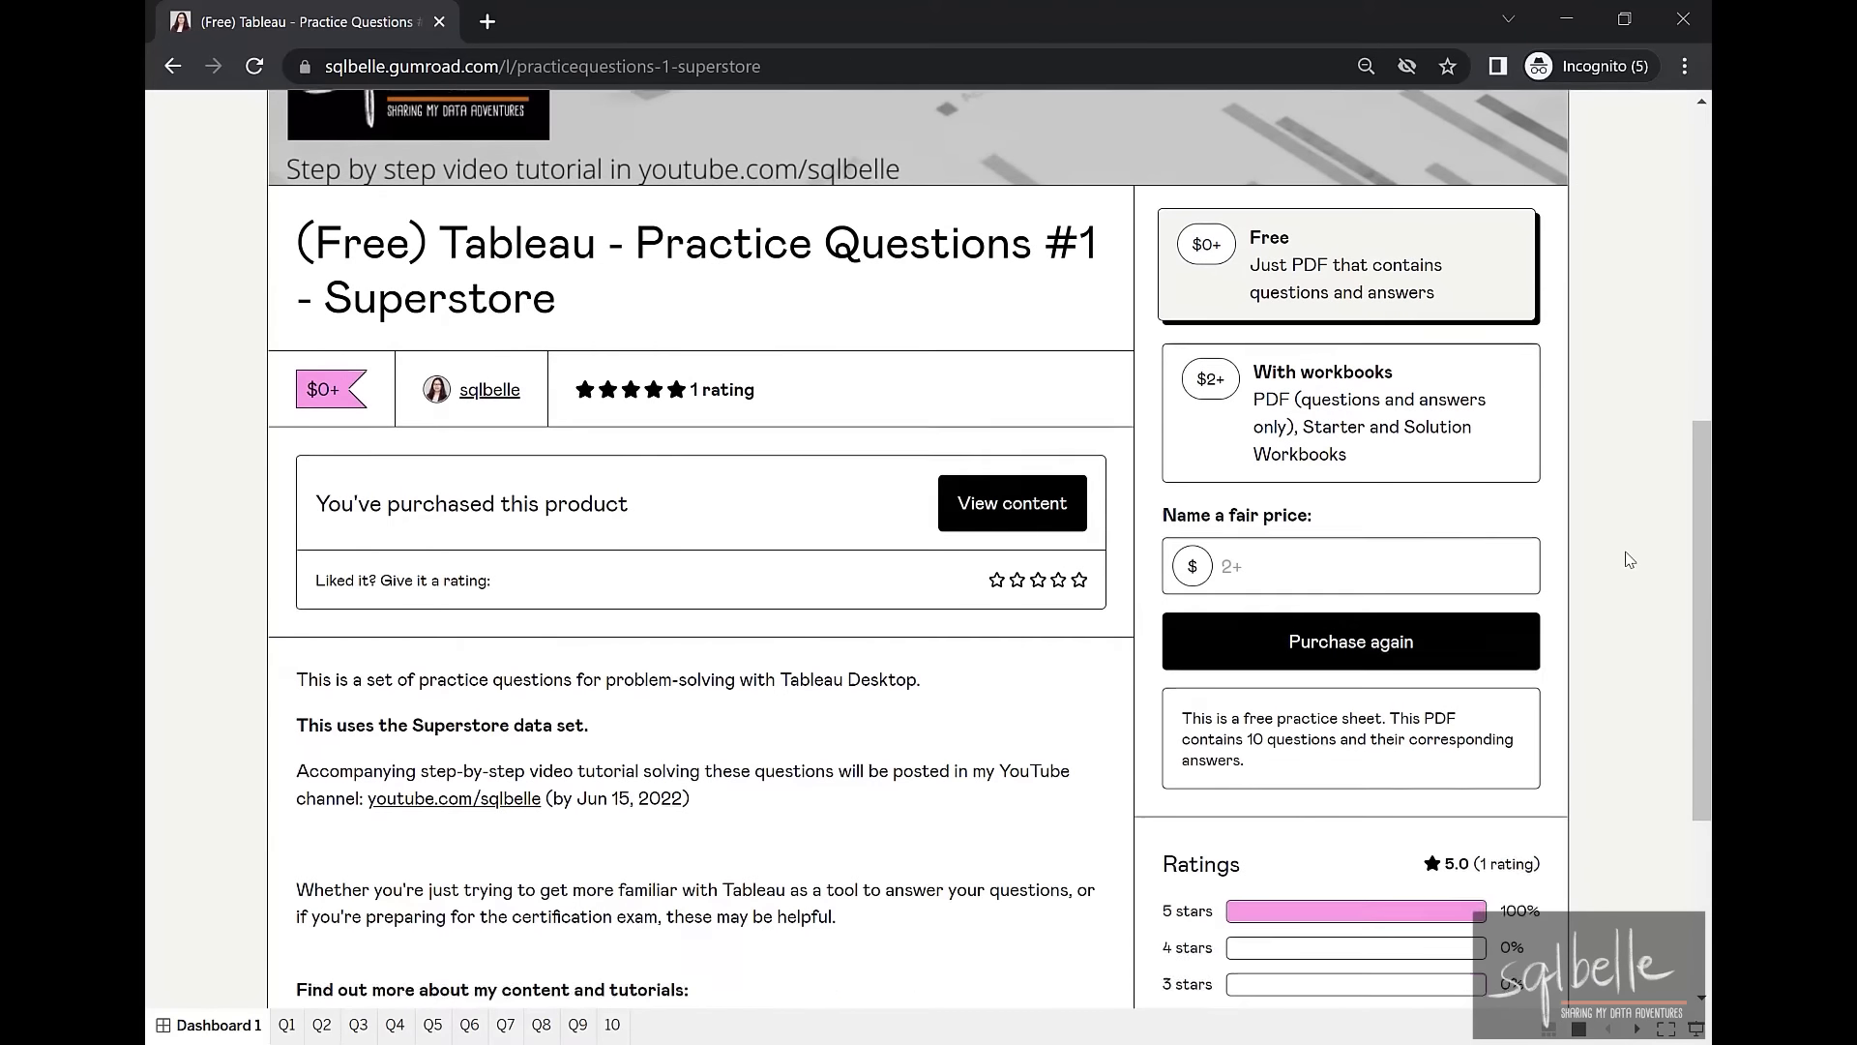
pyautogui.click(1277, 517)
pyautogui.write('0')
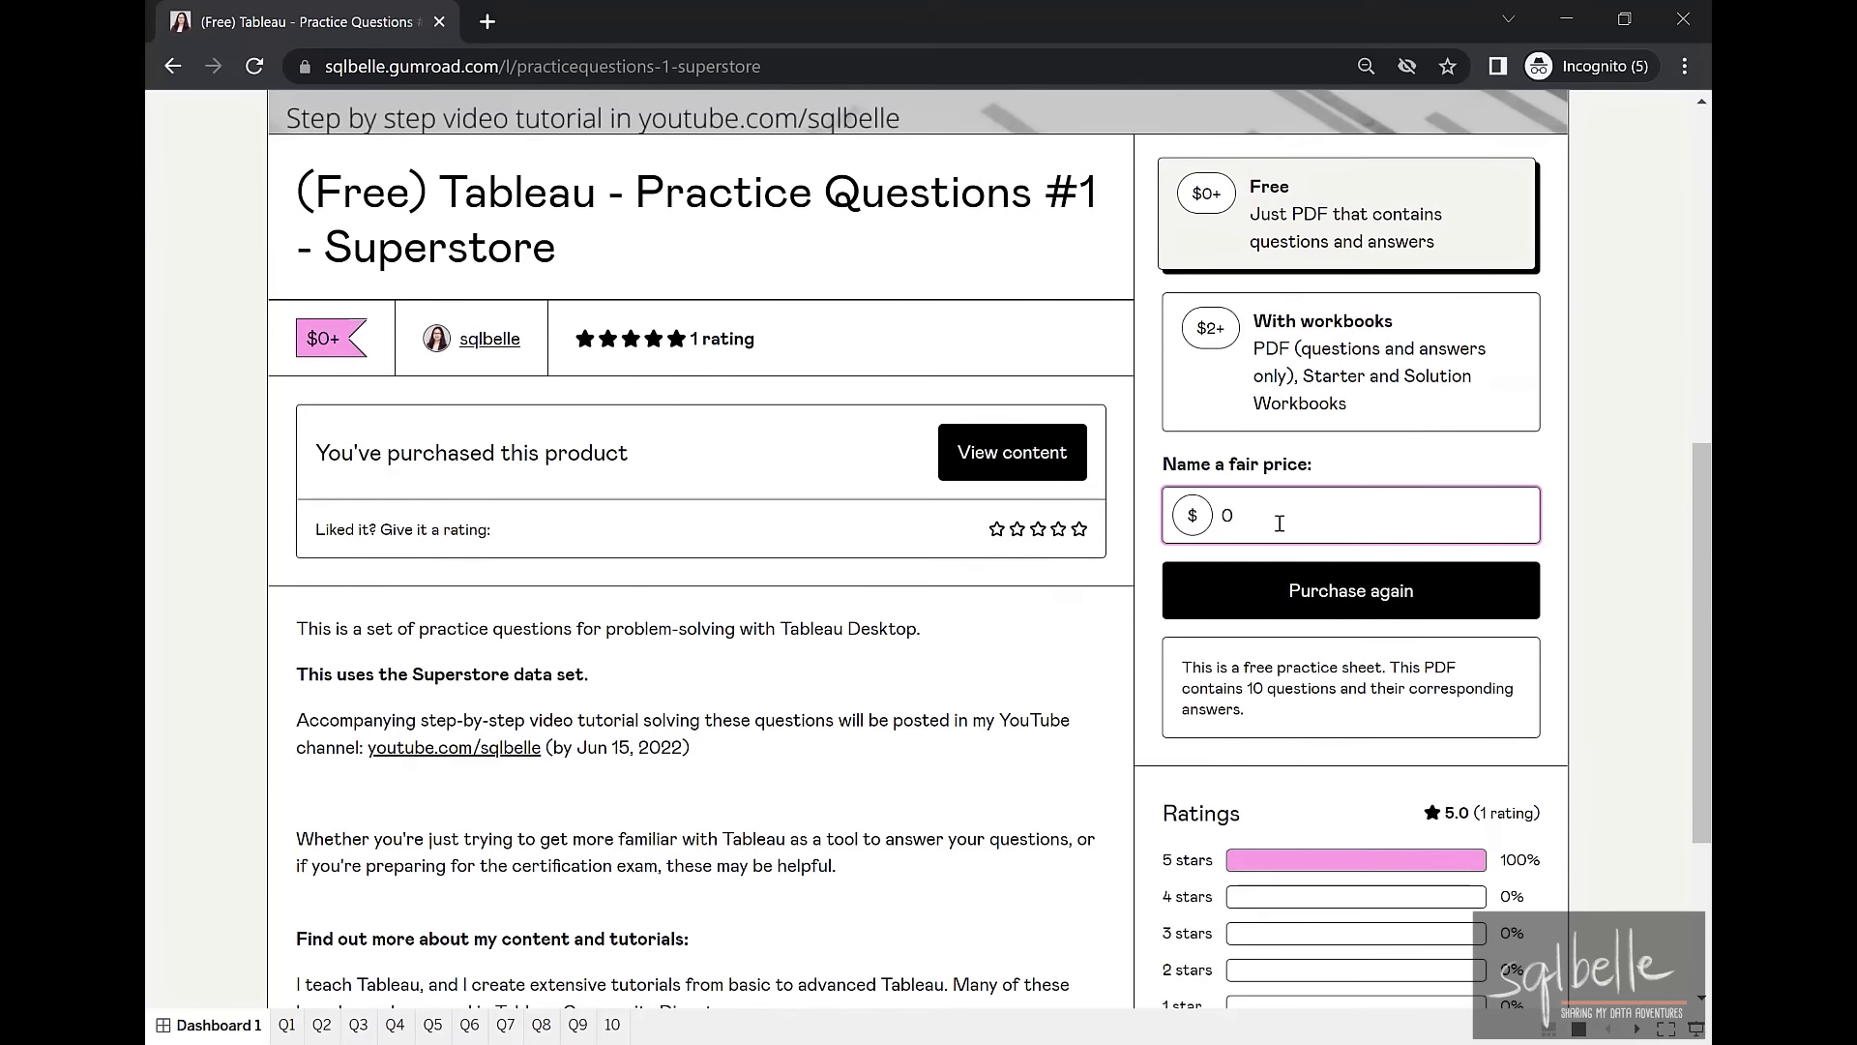
pyautogui.click(1311, 600)
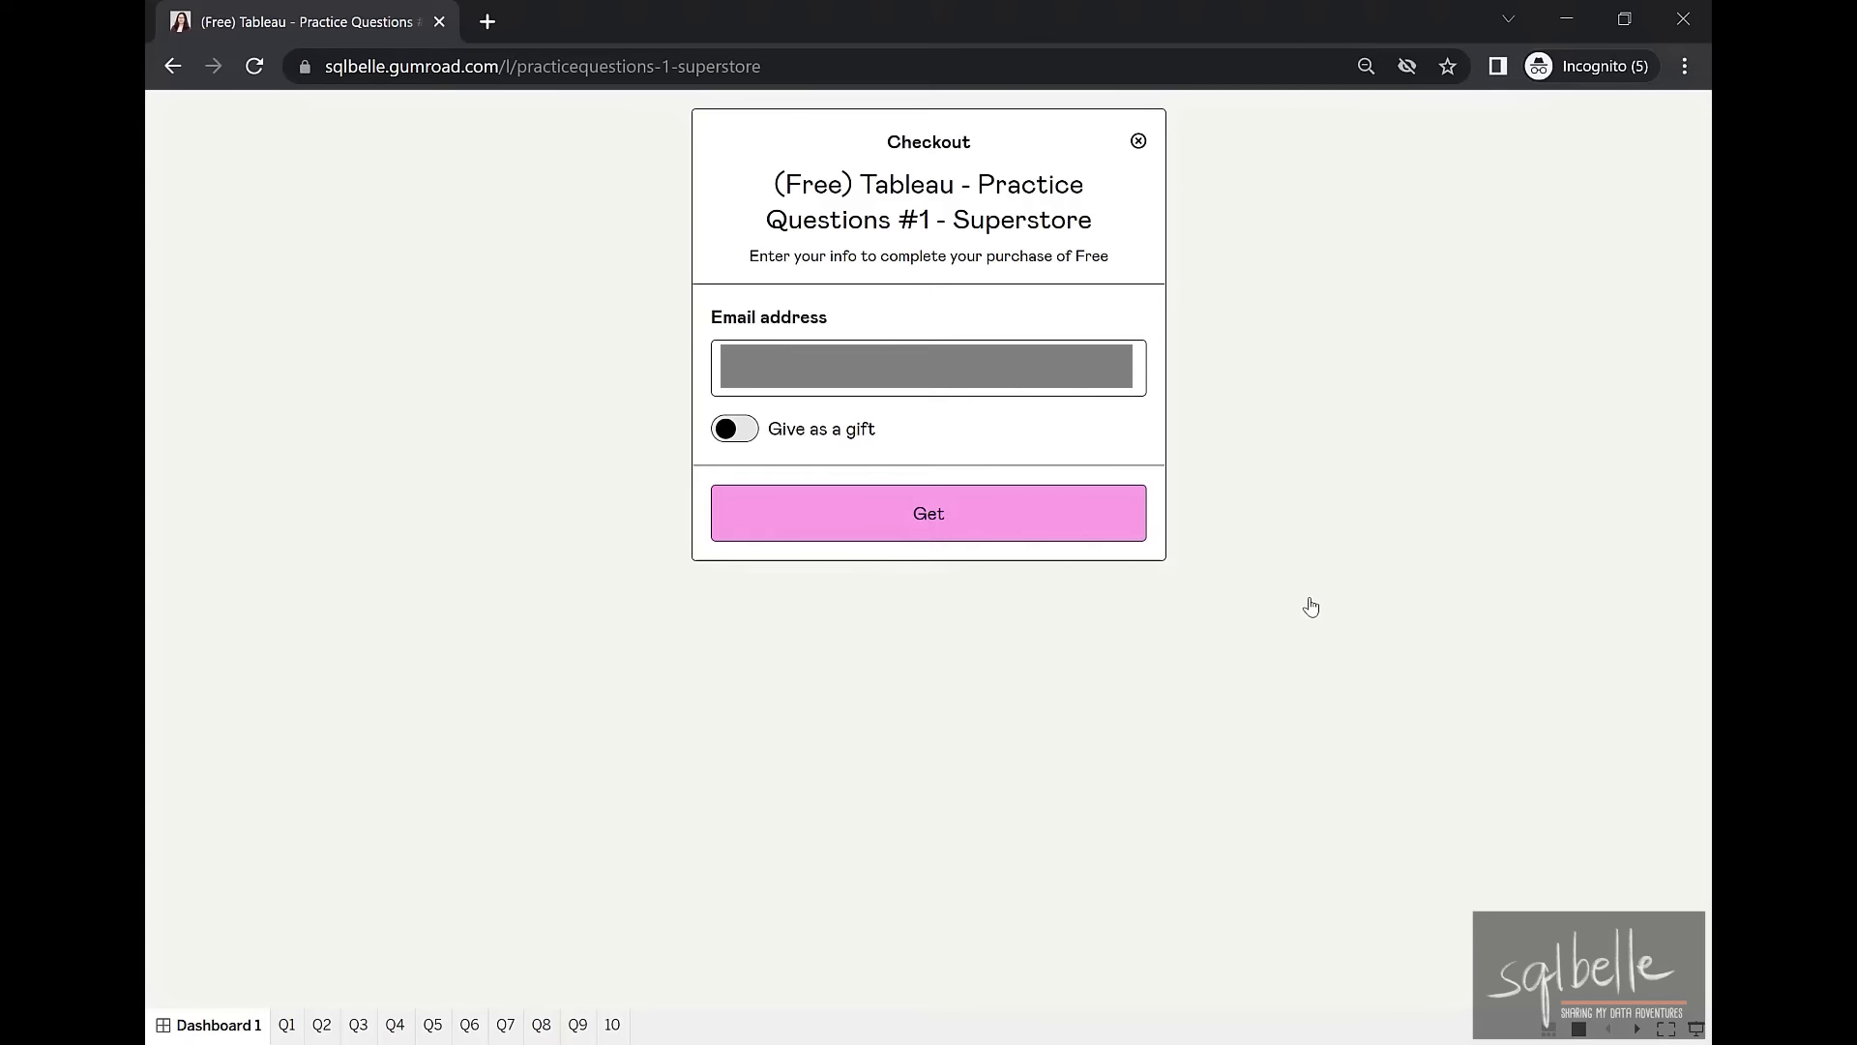
pyautogui.click(899, 538)
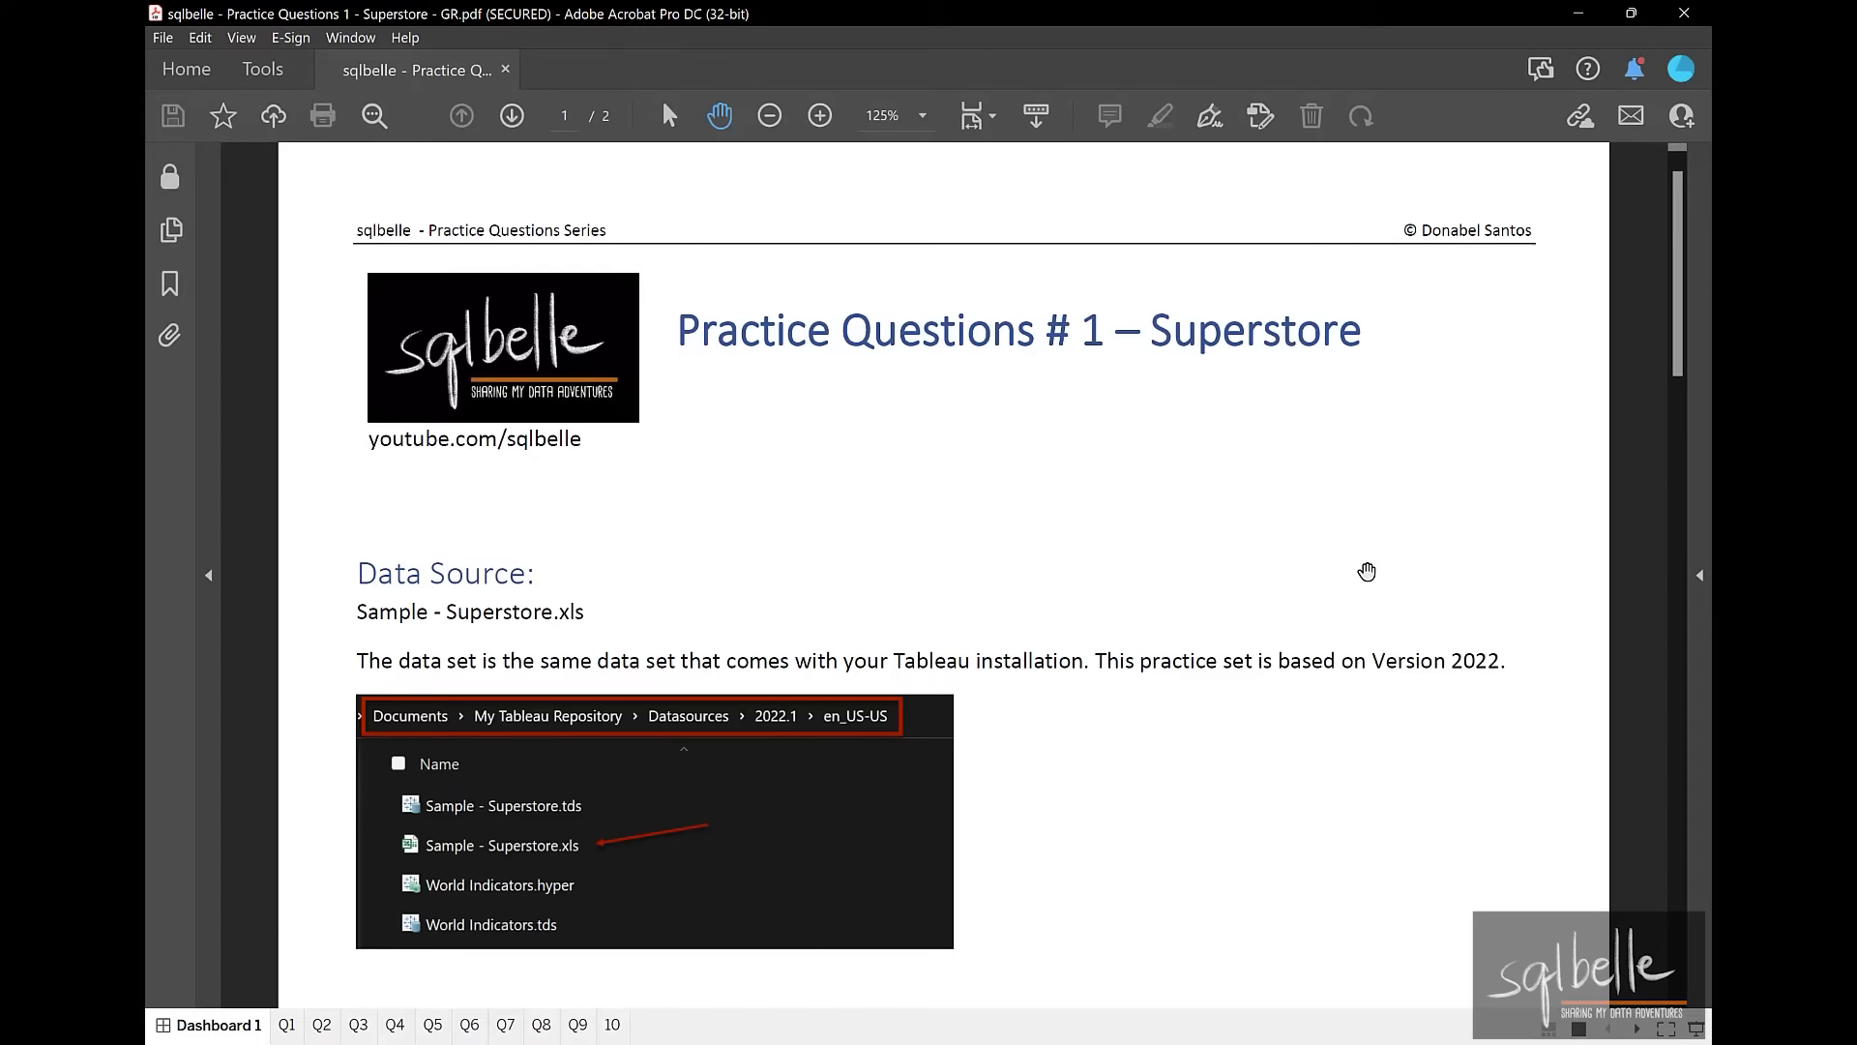
# Review the practice questions PDF in Acrobat, from the Superstore data source location to the sample practice questions
pyautogui.scroll(-3, 1367, 572)
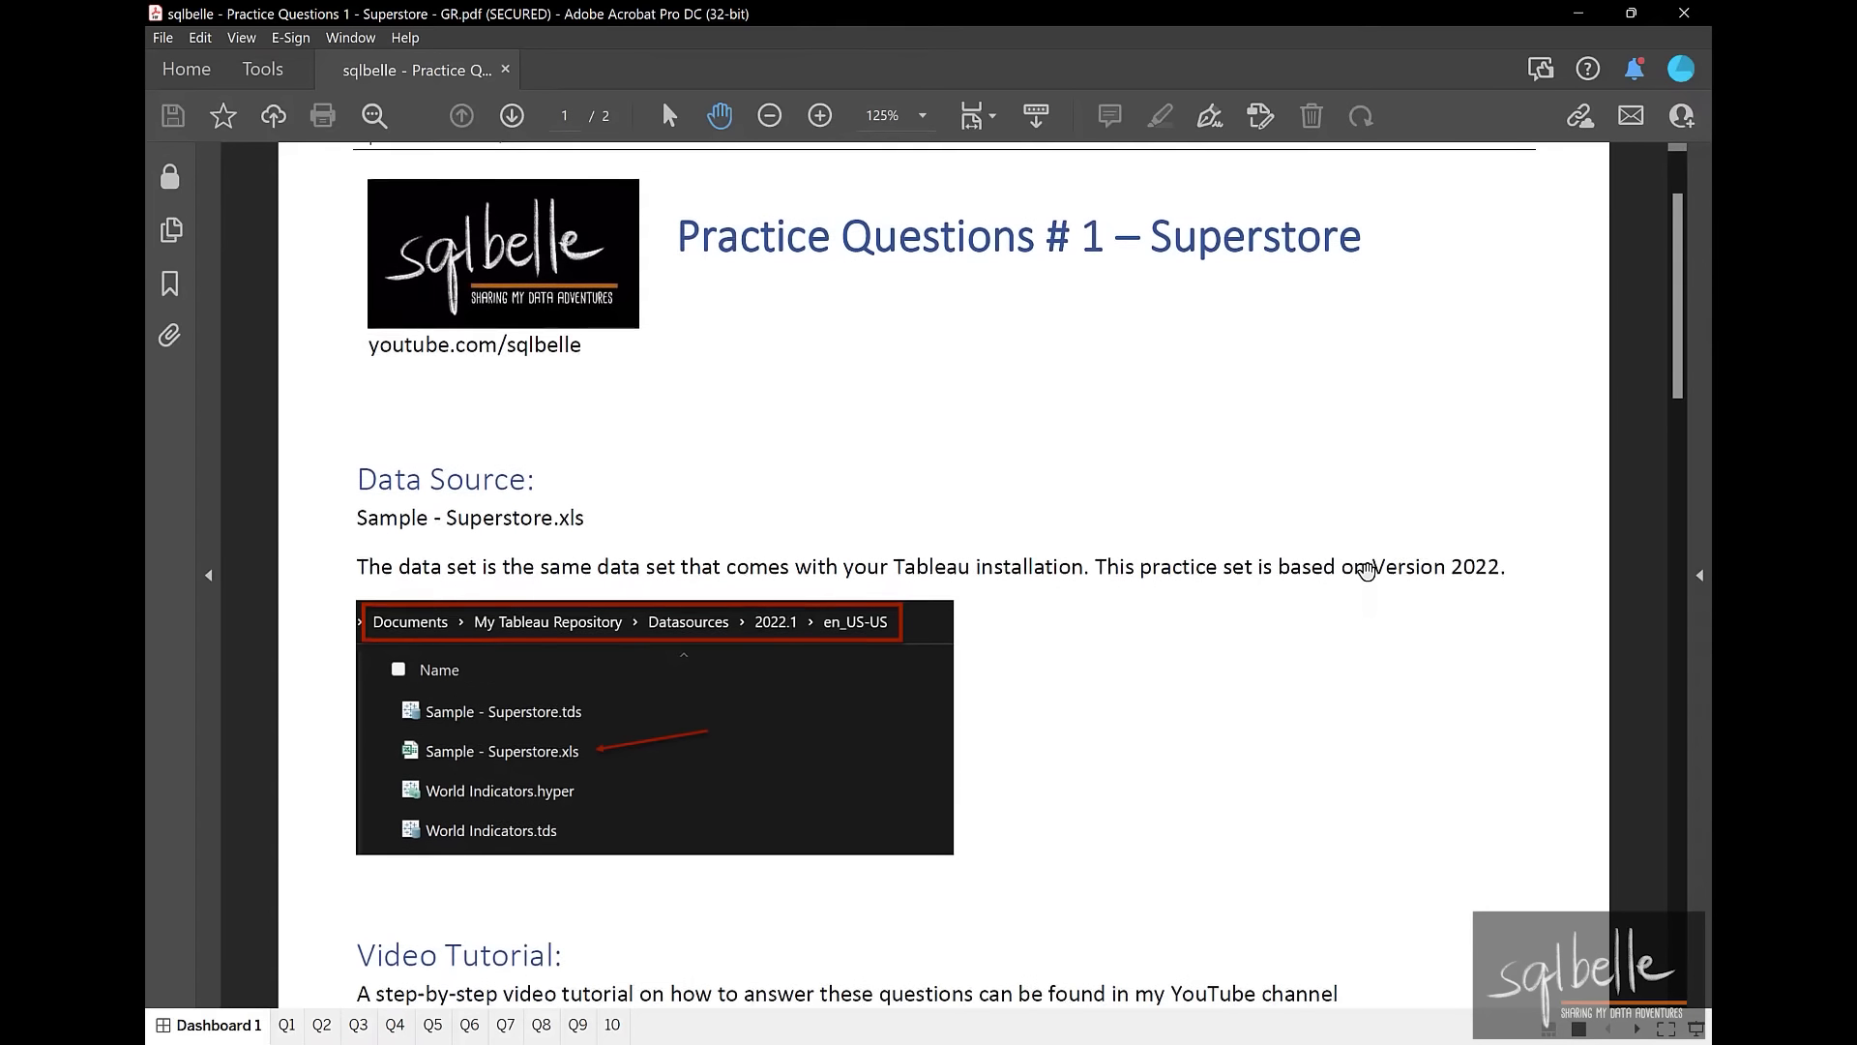
pyautogui.scroll(-1, 1367, 572)
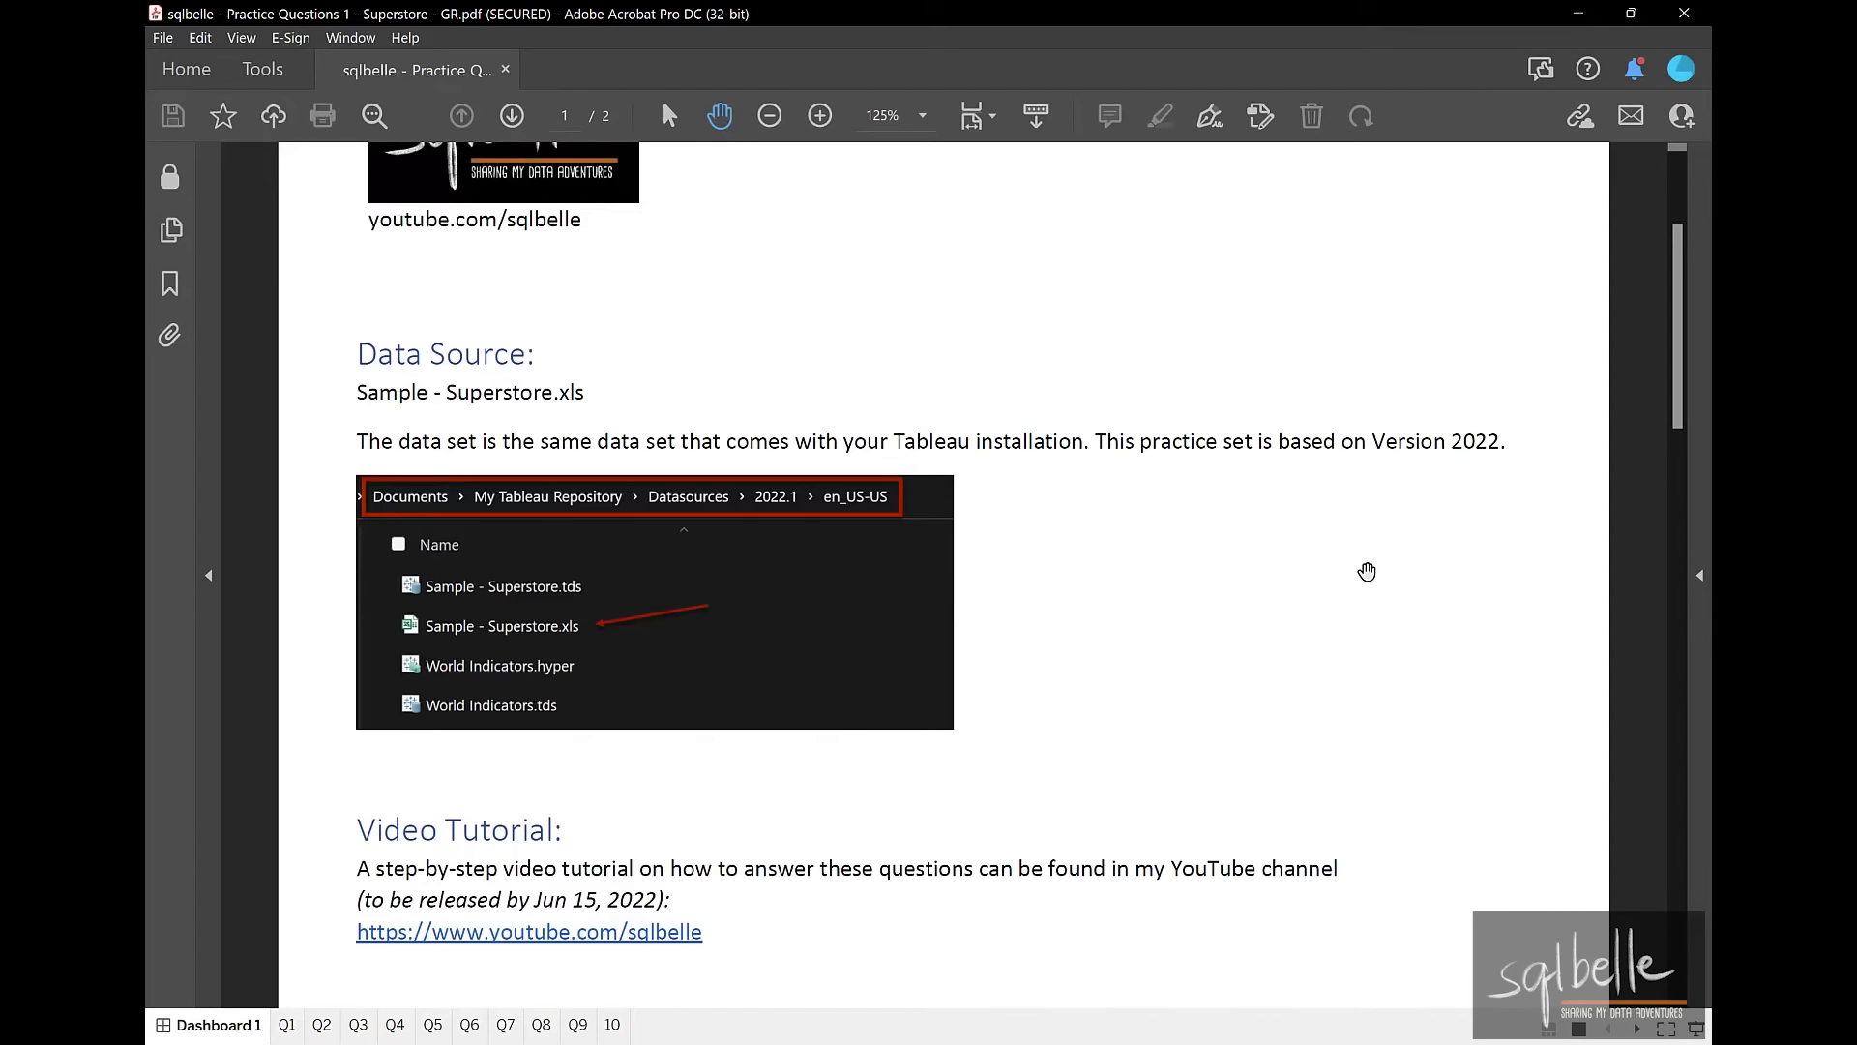
pyautogui.scroll(-4, 1367, 572)
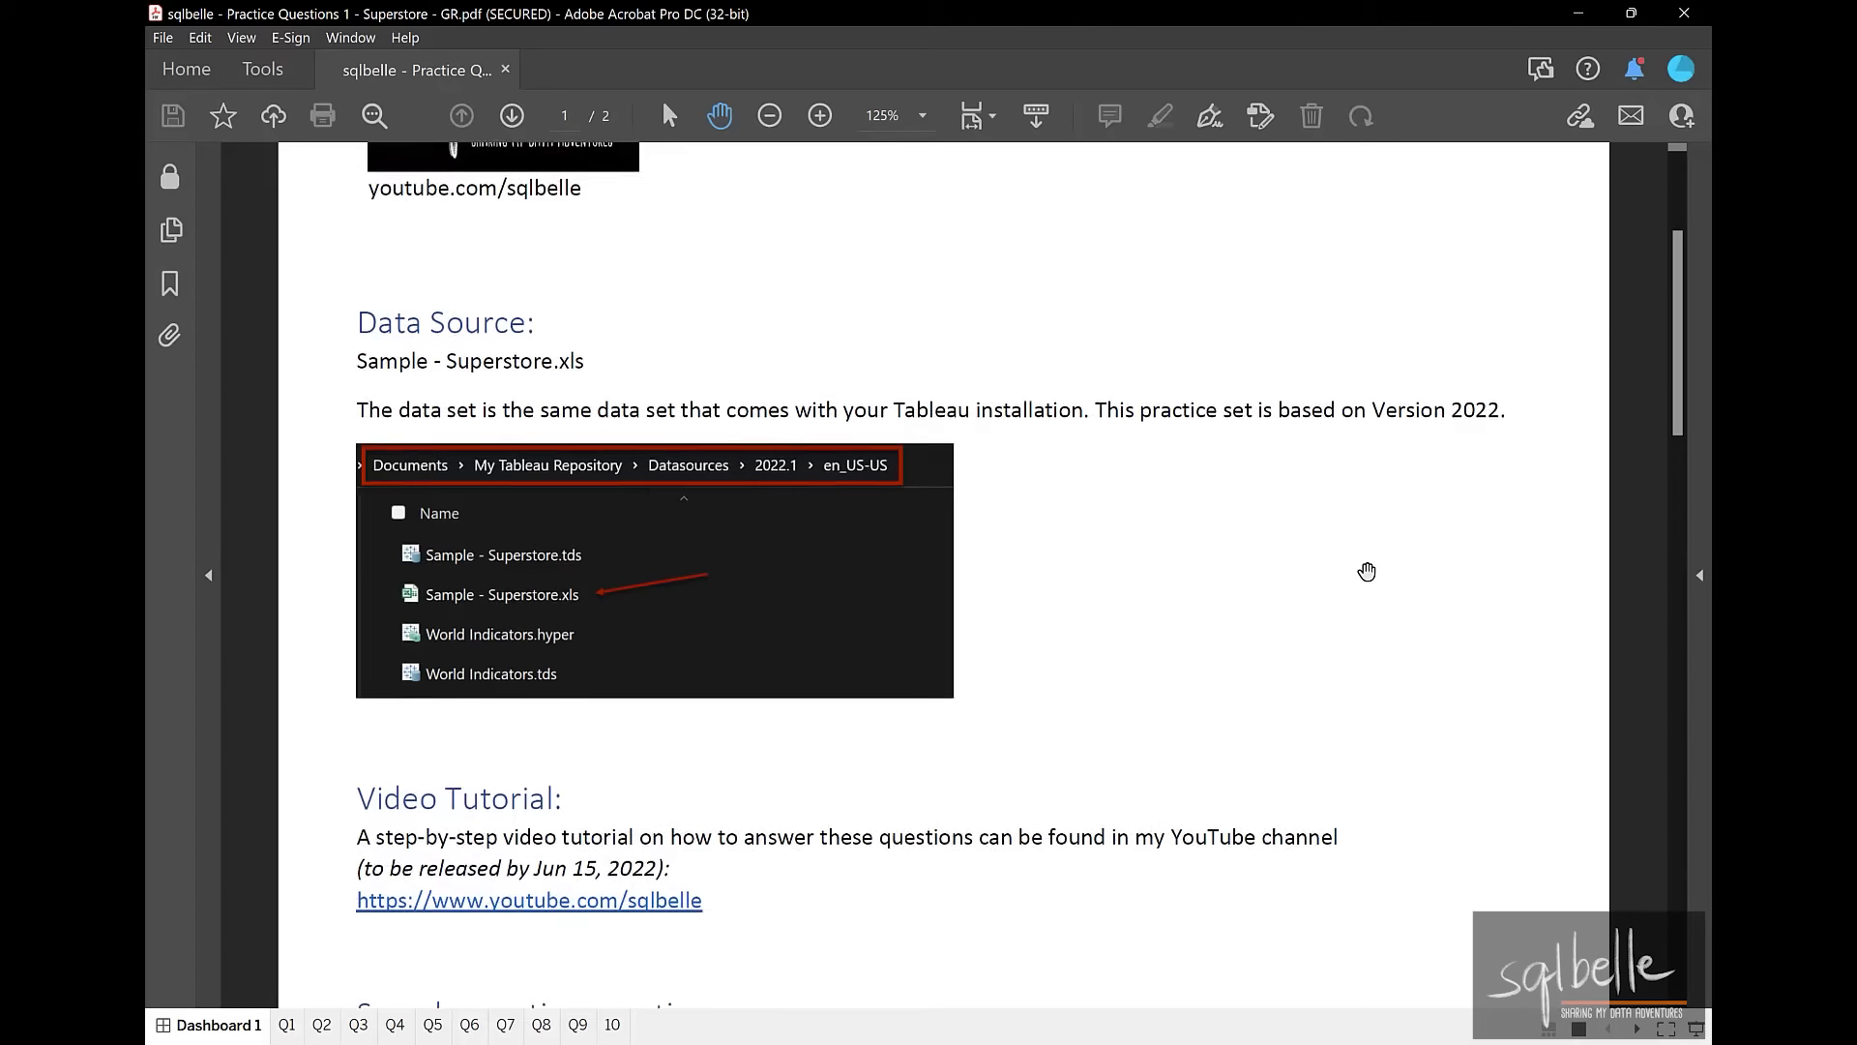
pyautogui.scroll(-2, 1367, 572)
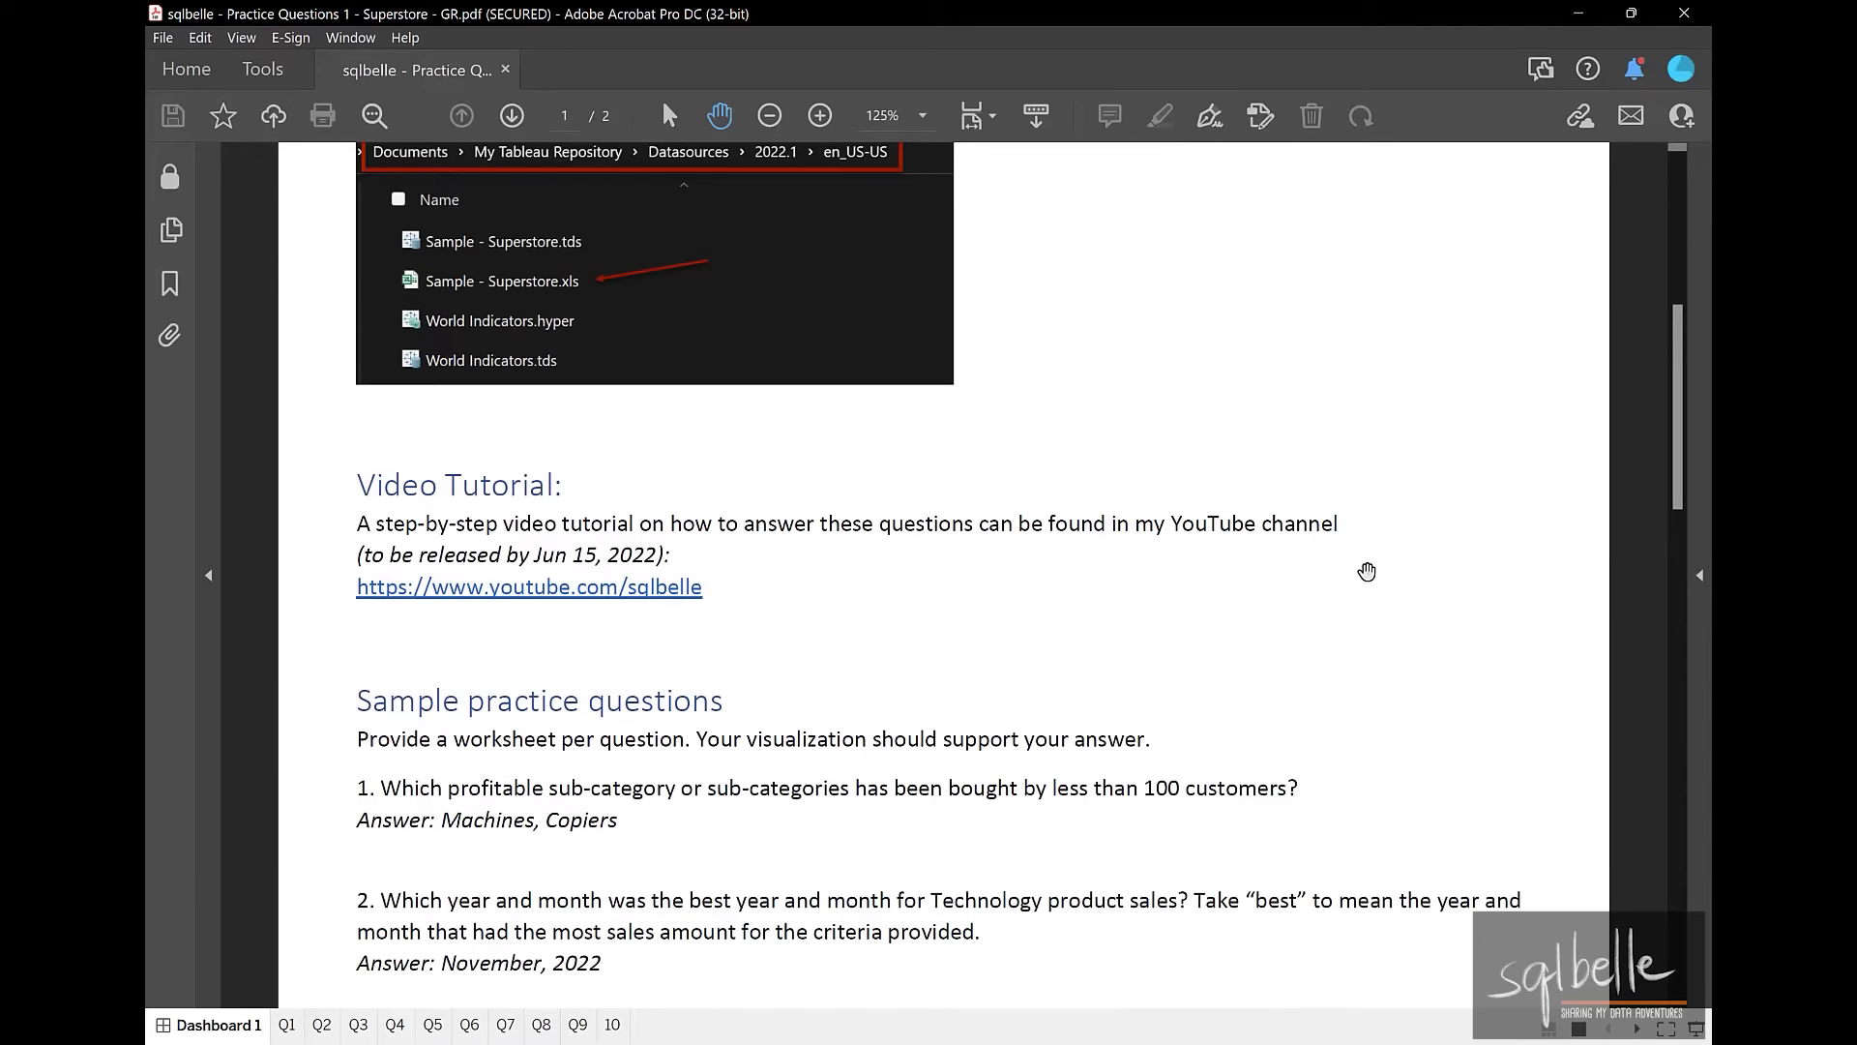
pyautogui.moveTo(563, 813)
pyautogui.mouseDown()
pyautogui.moveTo(430, 785)
pyautogui.moveTo(616, 865)
pyautogui.moveTo(542, 781)
pyautogui.mouseUp()
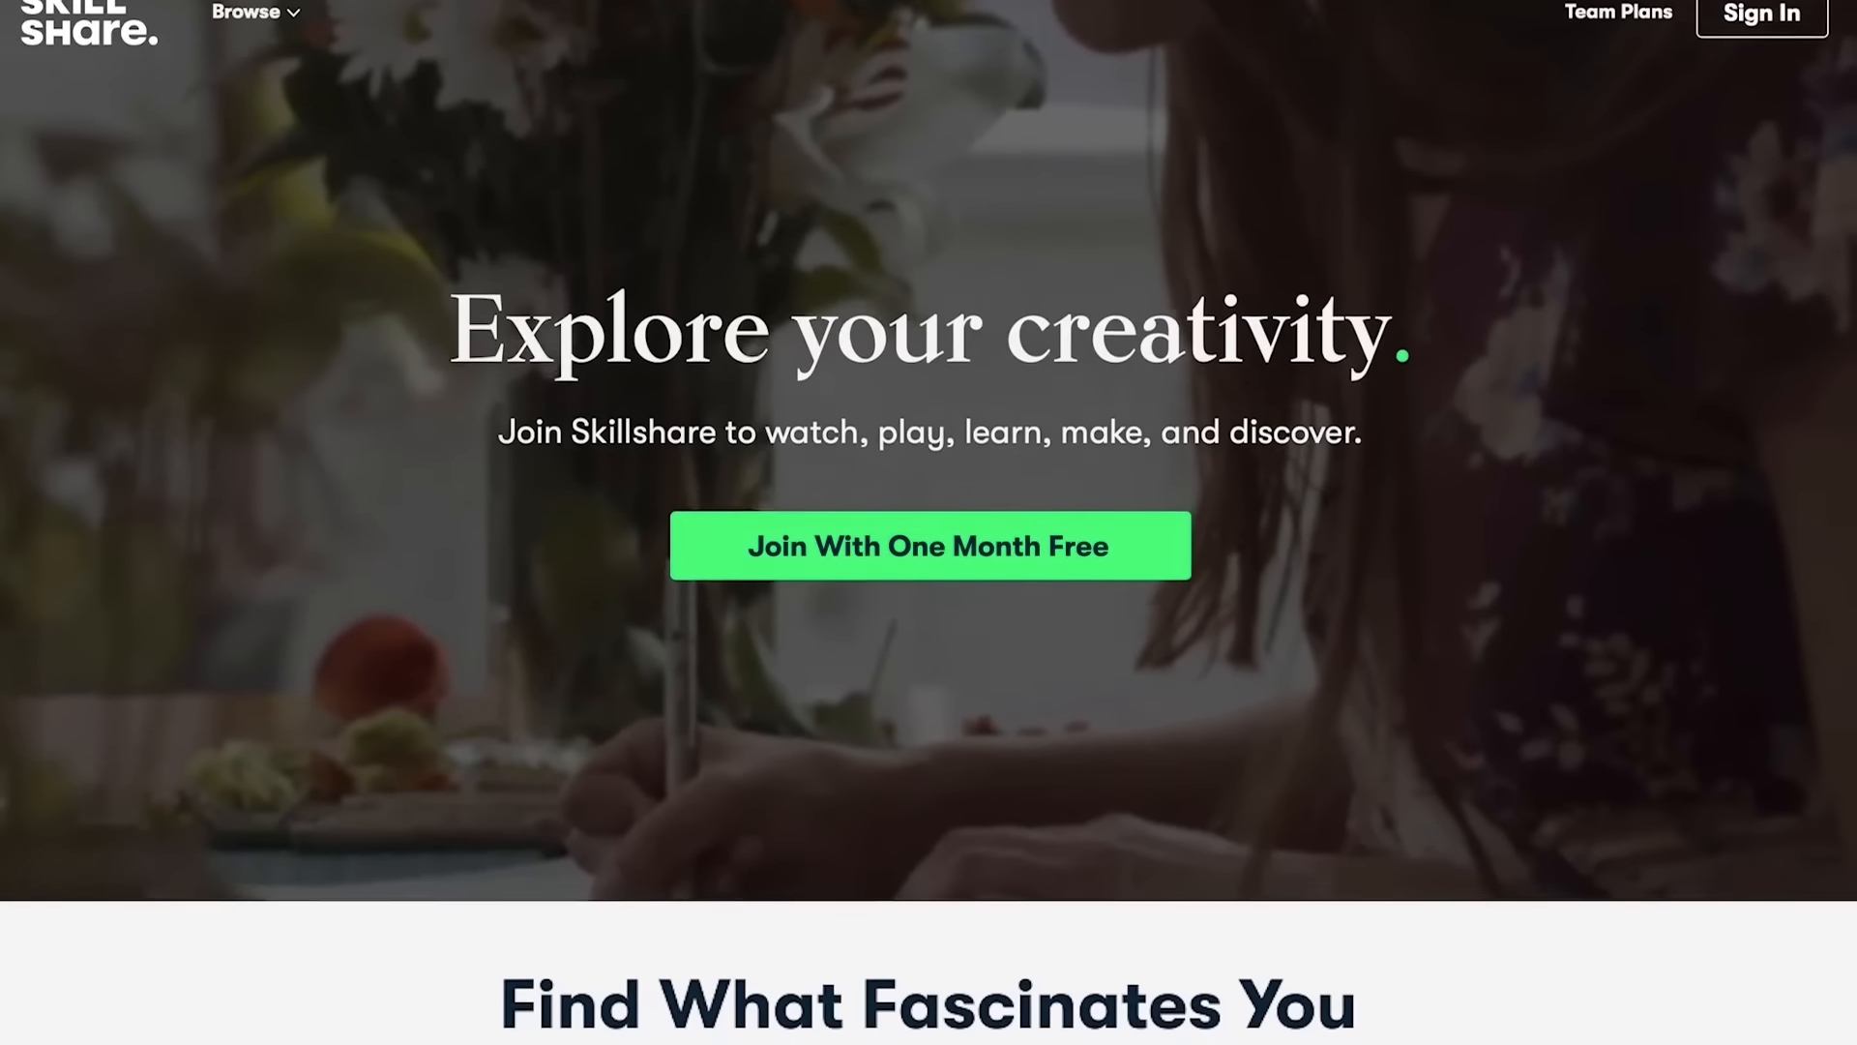
# Look through the Skillshare home page, examining the saved classes, recommendations, recommended lists, interest-based inspiration and featured classes
pyautogui.scroll(-6, 929, 523)
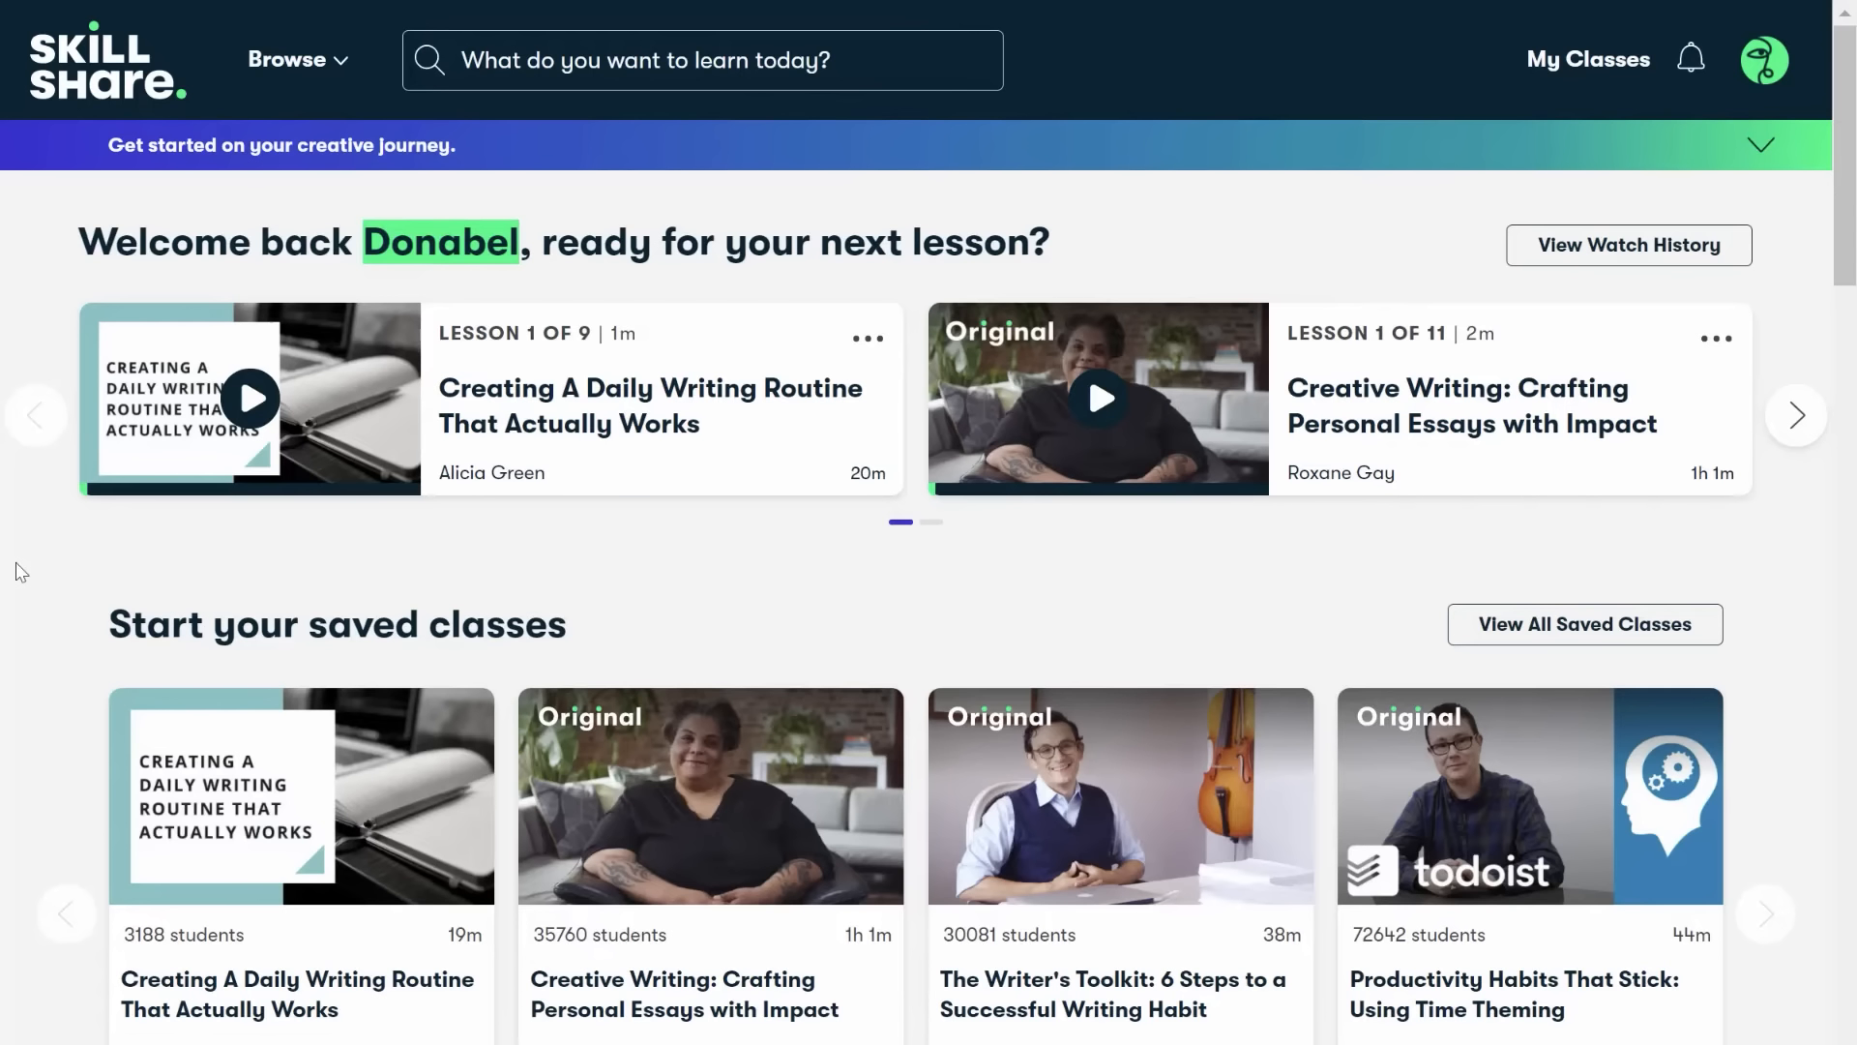
pyautogui.click(1716, 338)
pyautogui.scroll(-3, 1796, 674)
pyautogui.scroll(-5, 1796, 674)
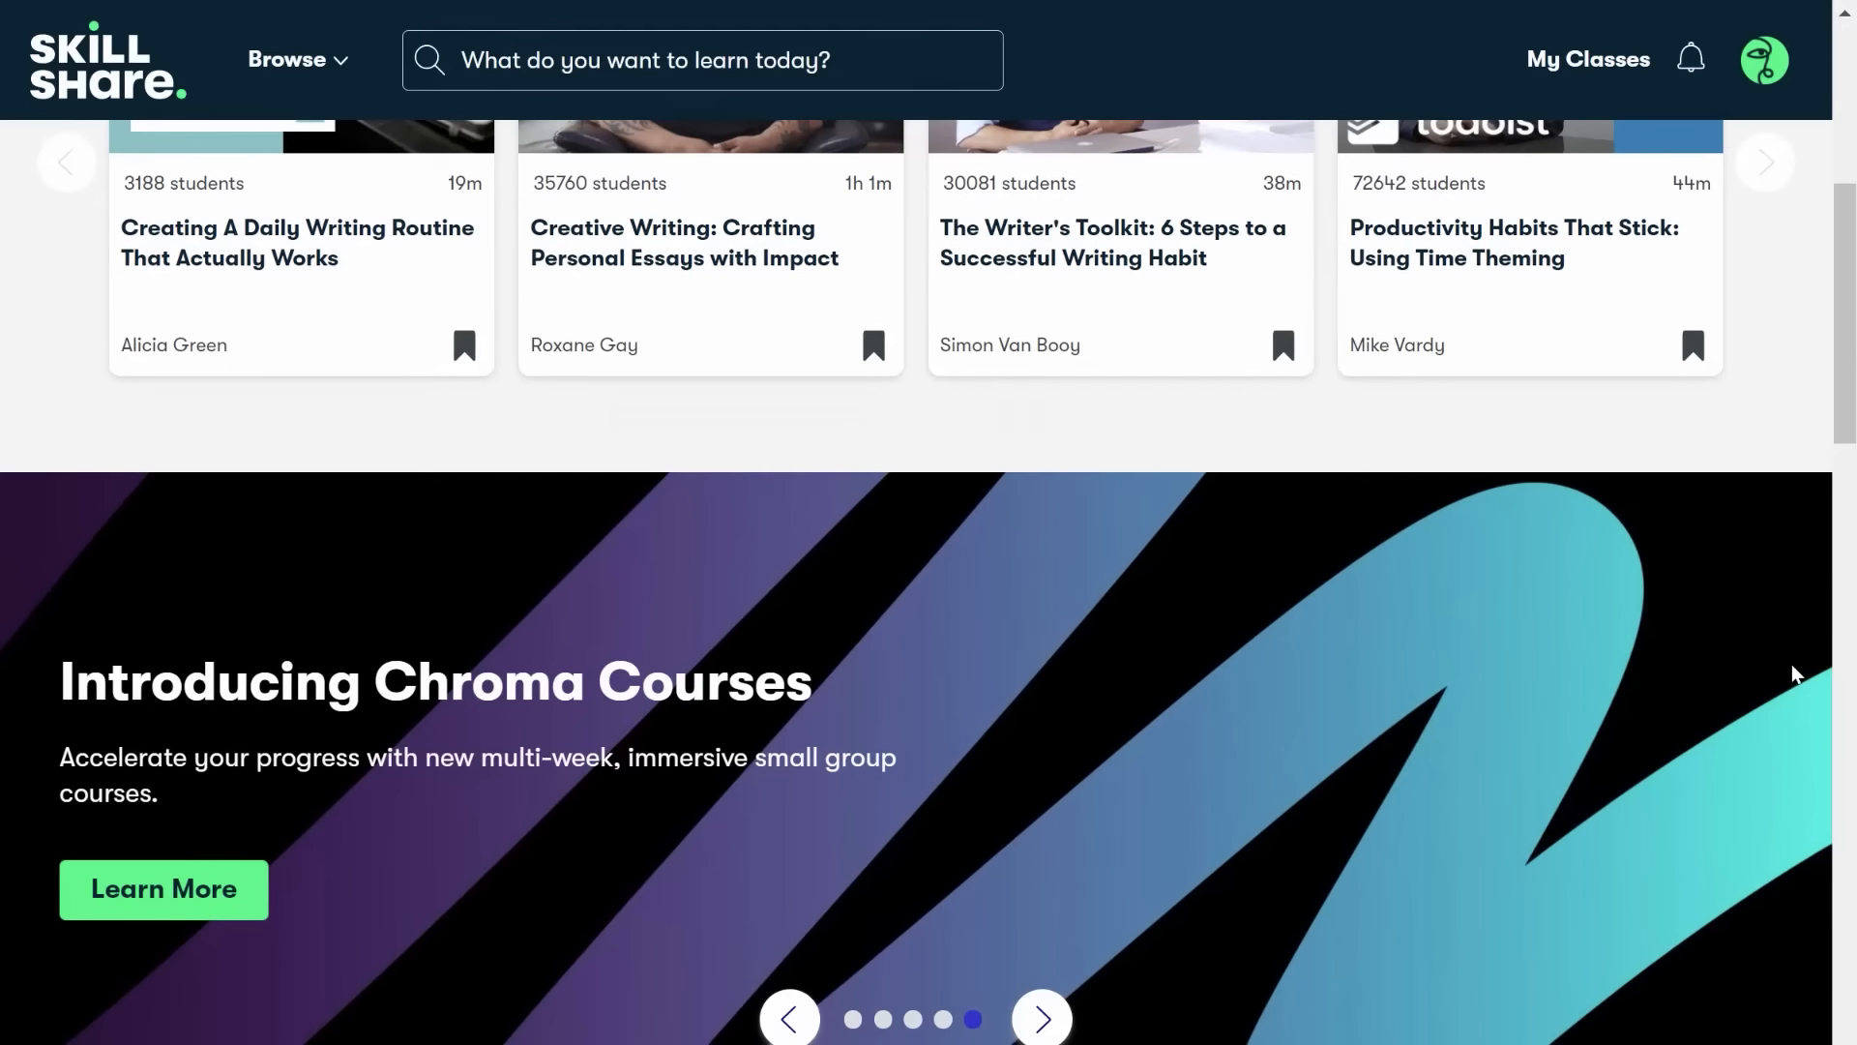
pyautogui.scroll(-5, 1796, 674)
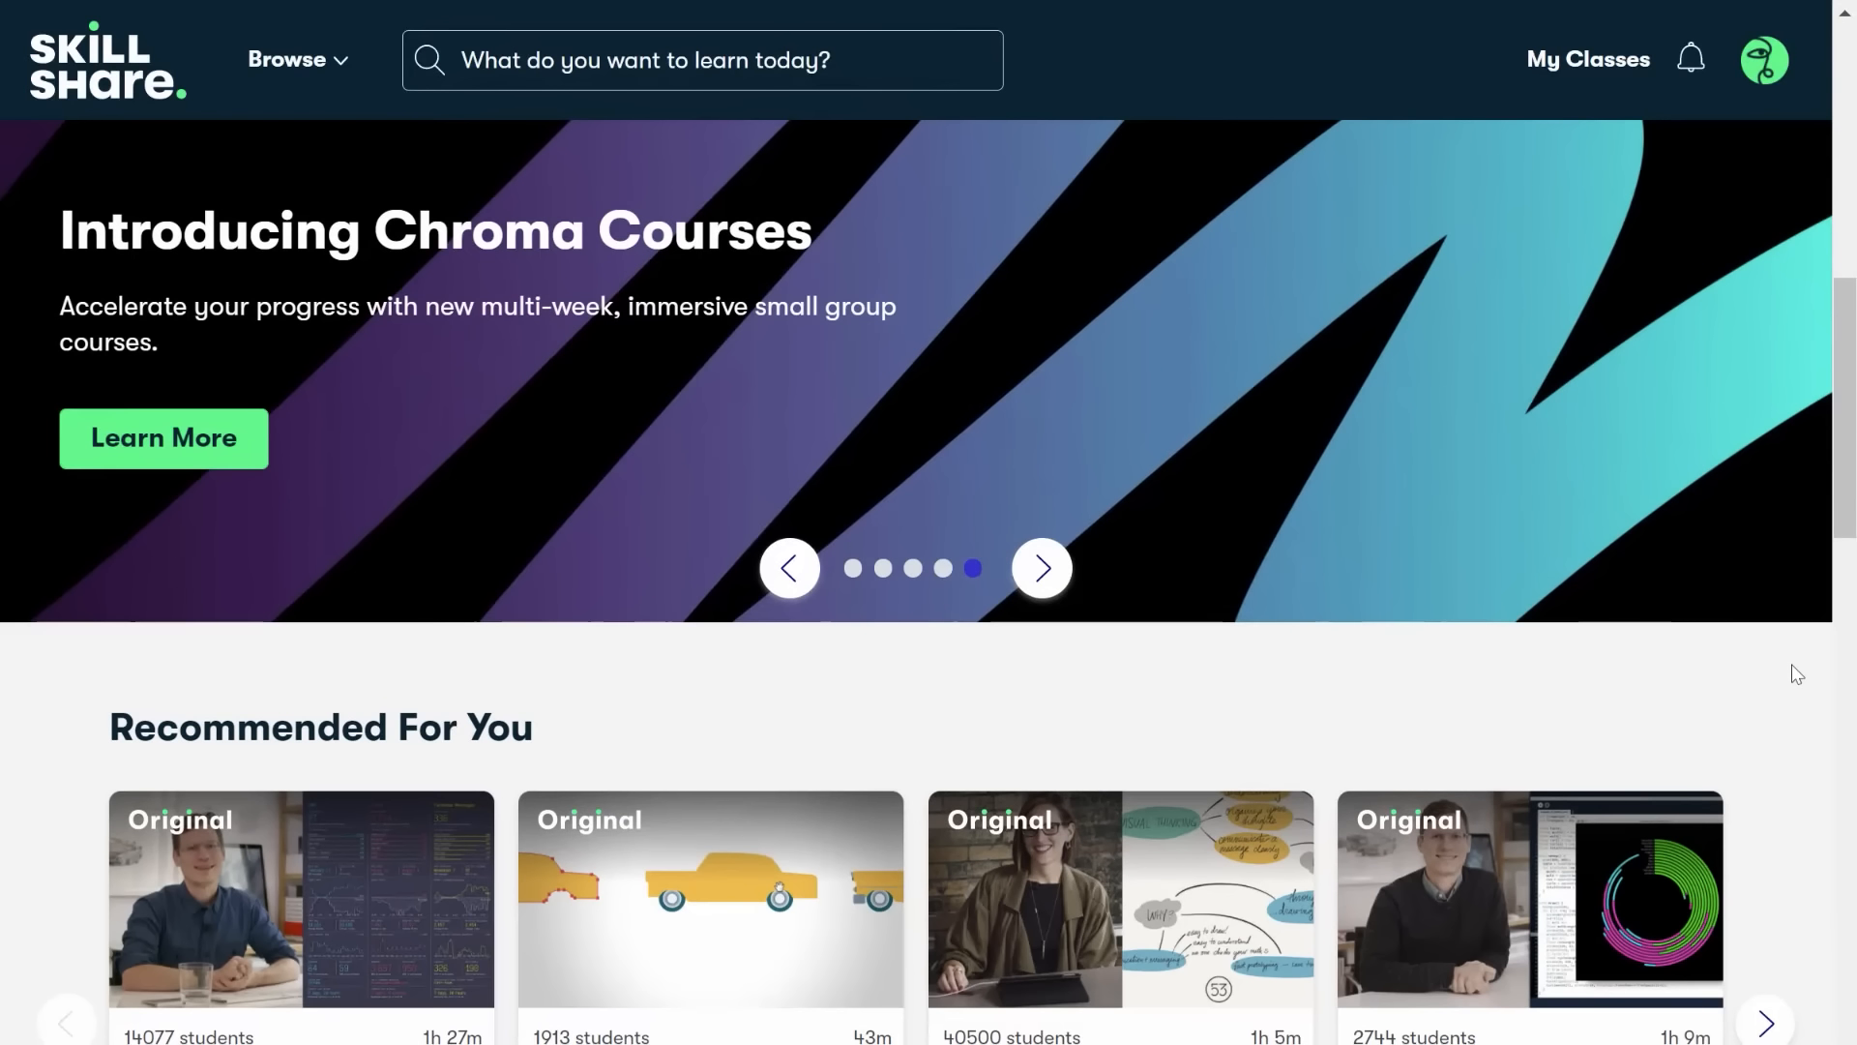
pyautogui.scroll(-2, 1796, 674)
pyautogui.scroll(-3, 1797, 674)
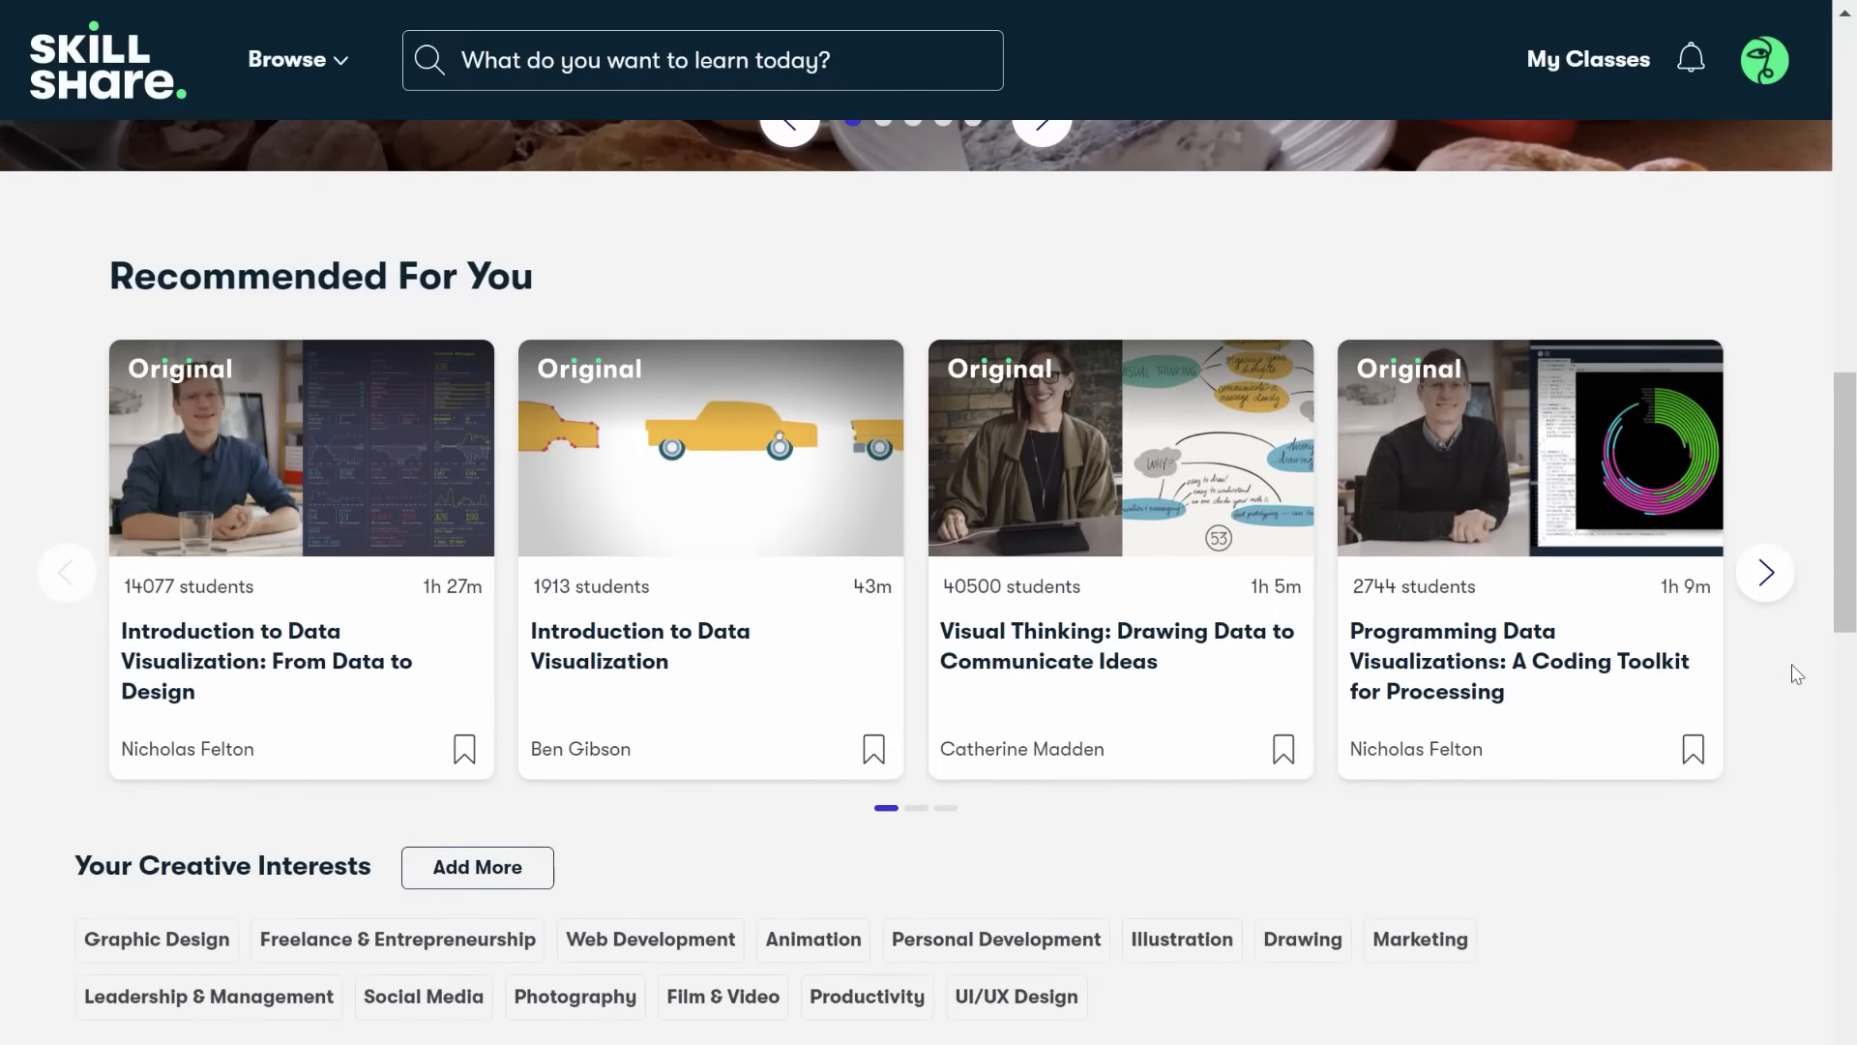
pyautogui.scroll(-3, 1796, 675)
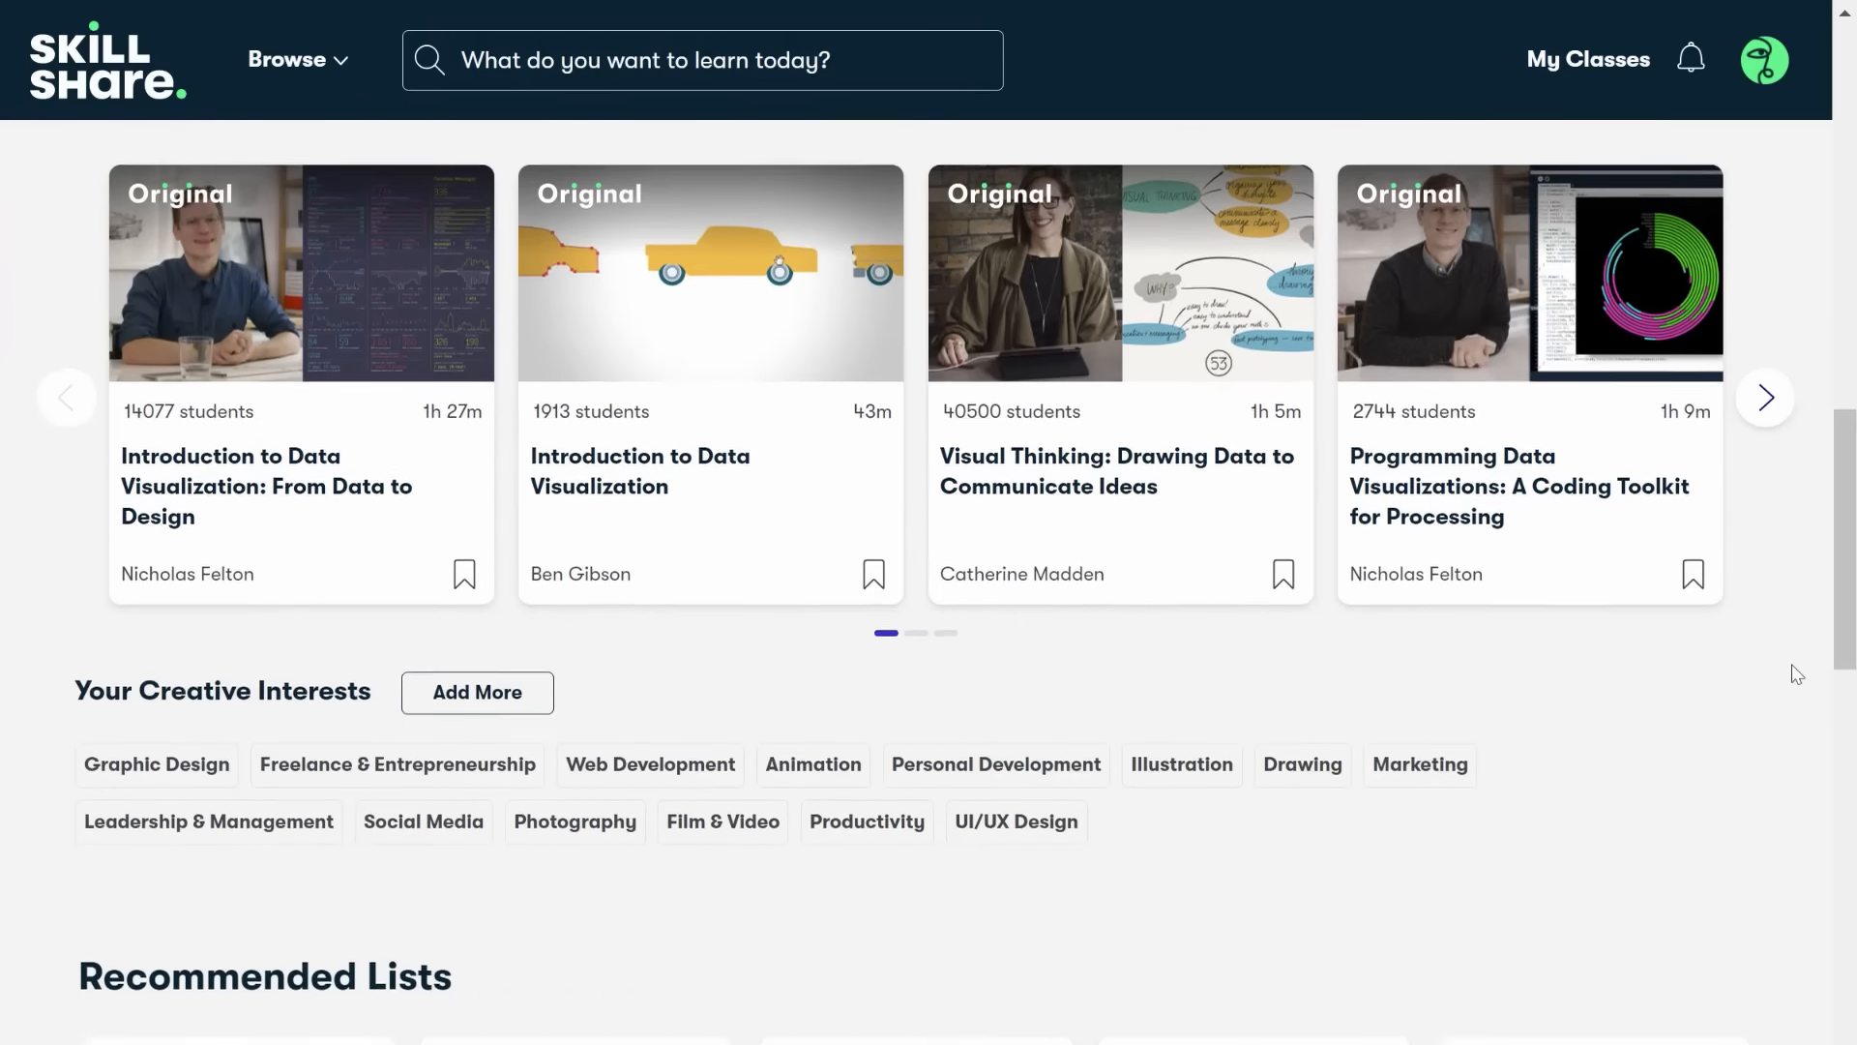
pyautogui.scroll(-5, 1796, 674)
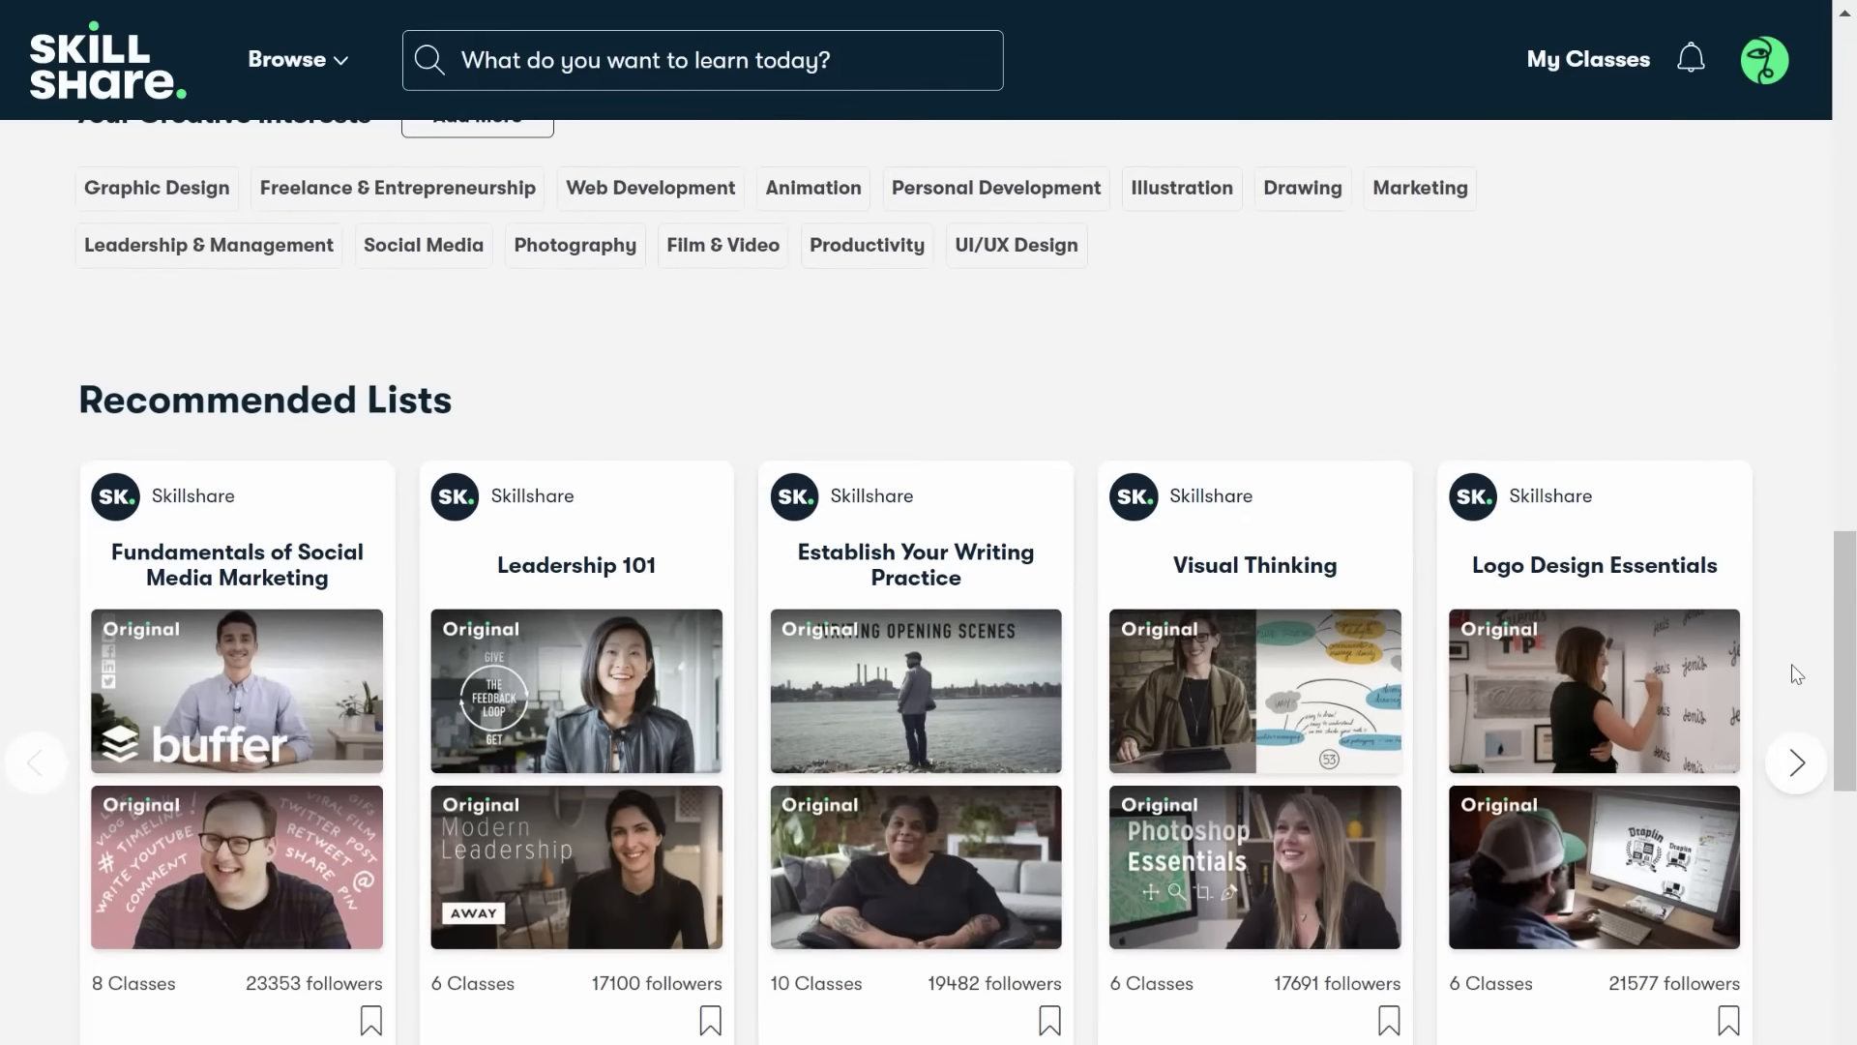
pyautogui.scroll(-3, 1797, 674)
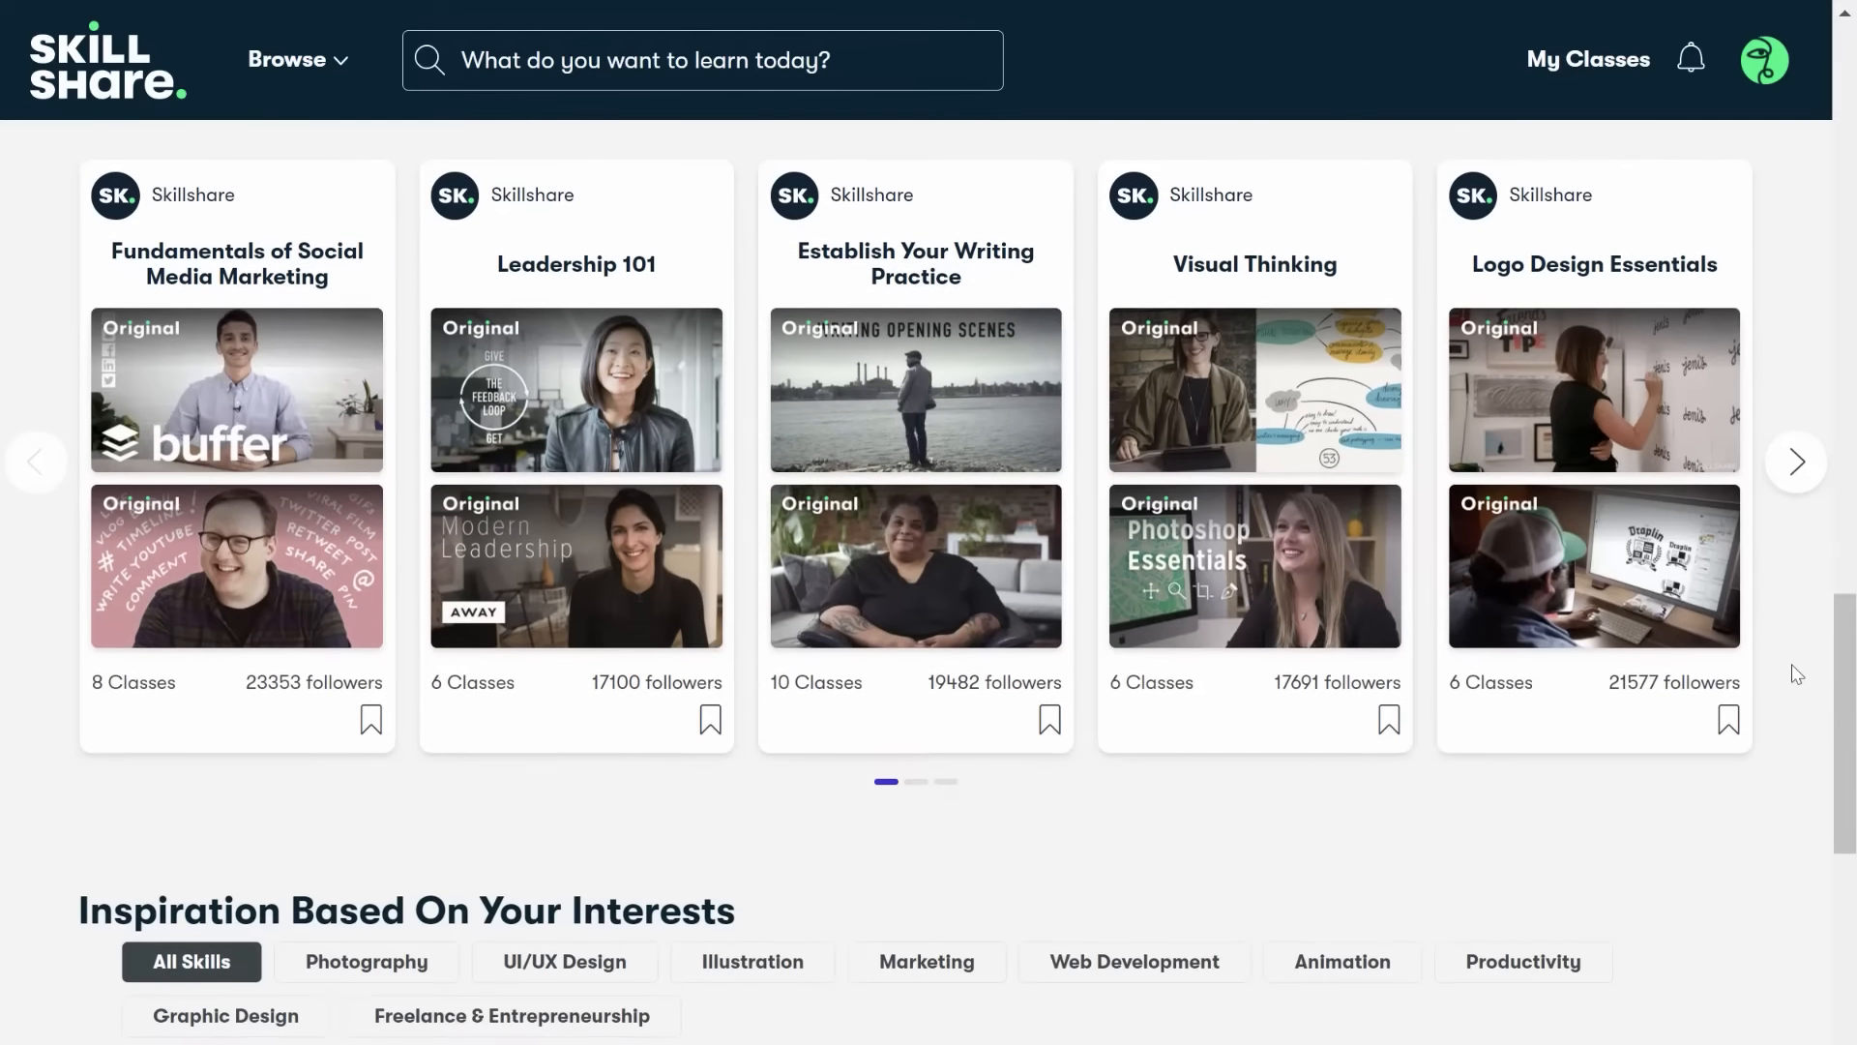
pyautogui.scroll(-3, 1796, 675)
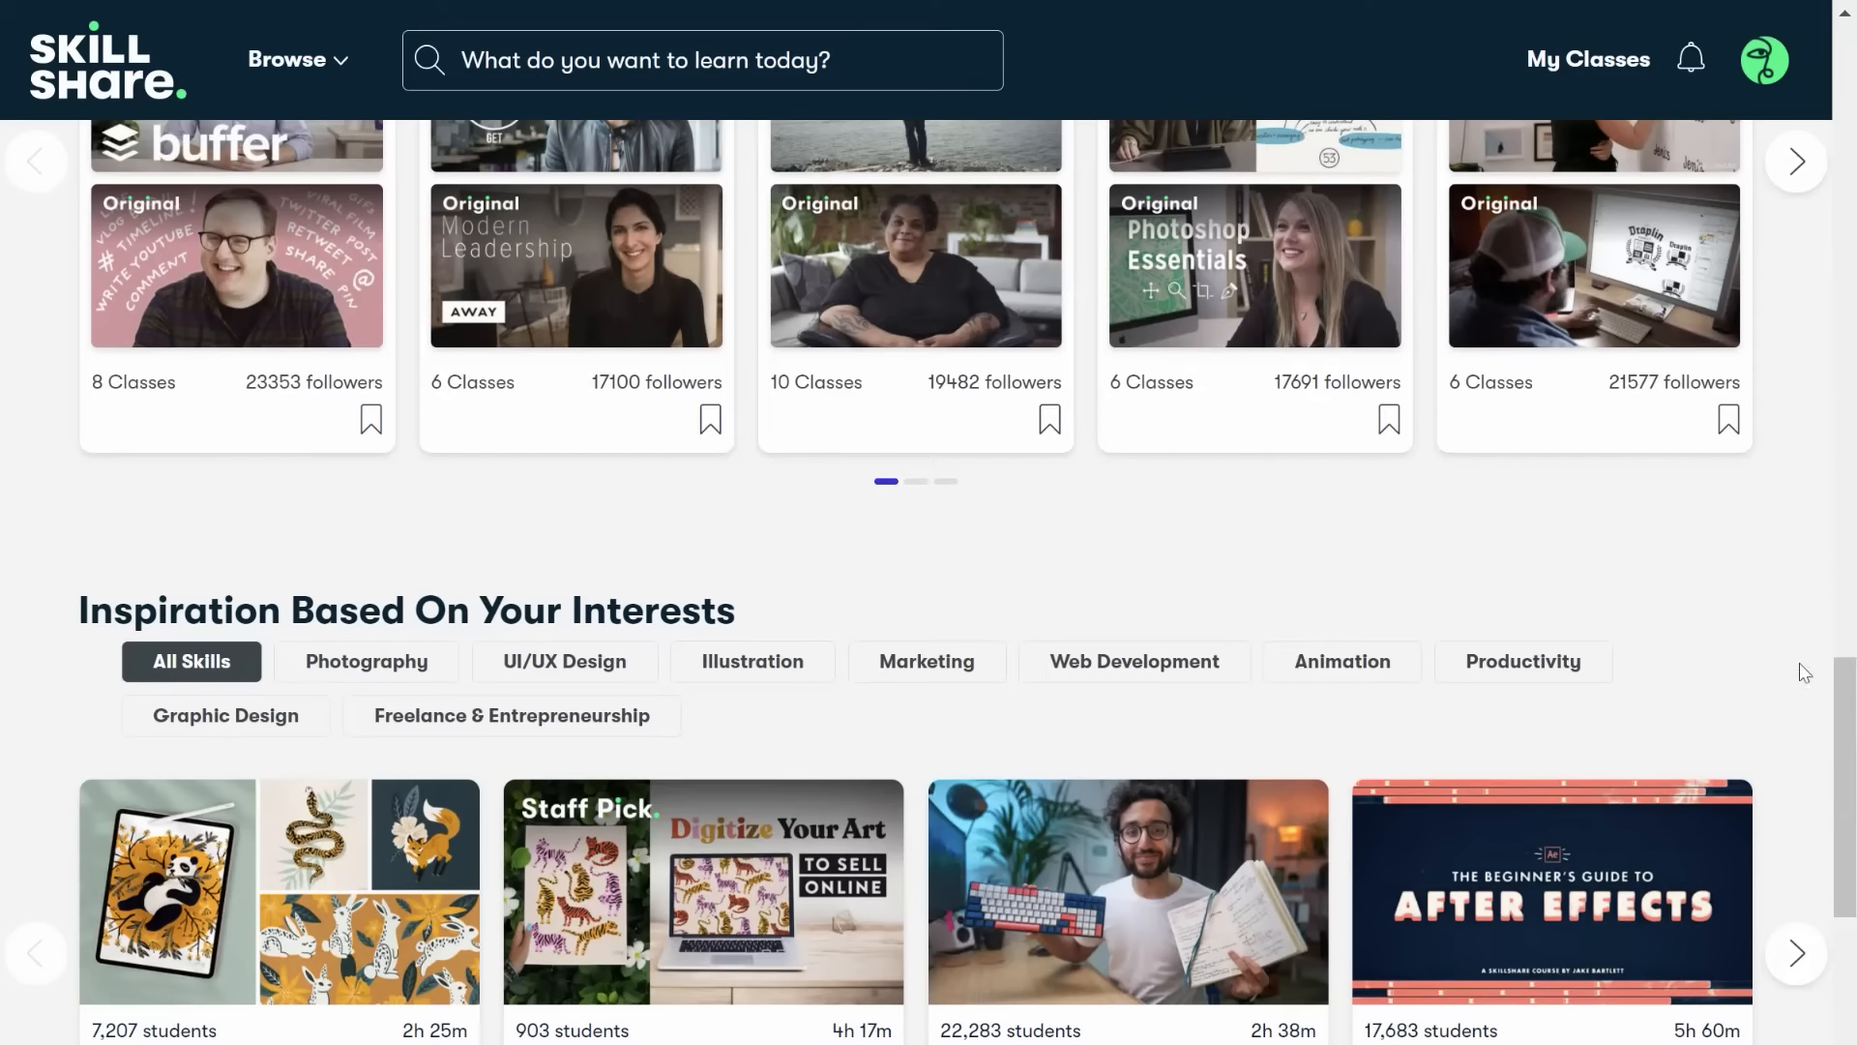
pyautogui.scroll(-3, 1803, 671)
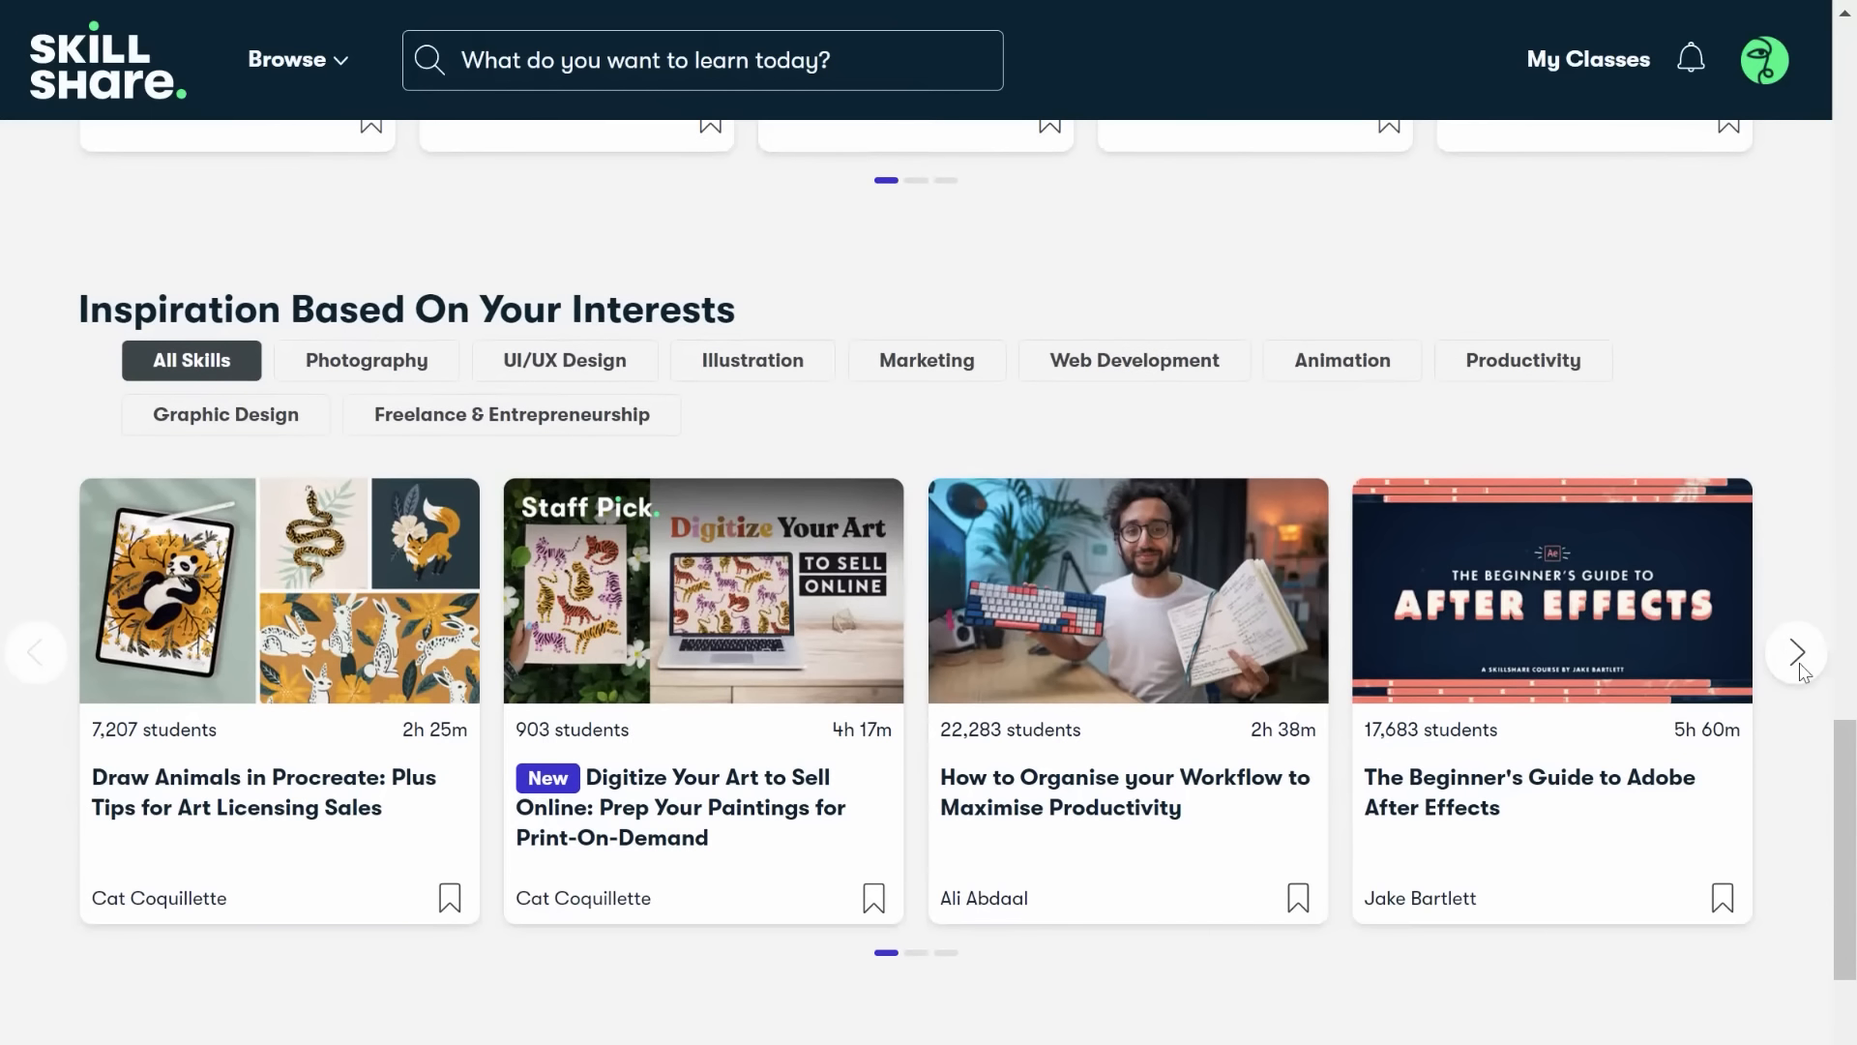
pyautogui.scroll(-5, 1802, 670)
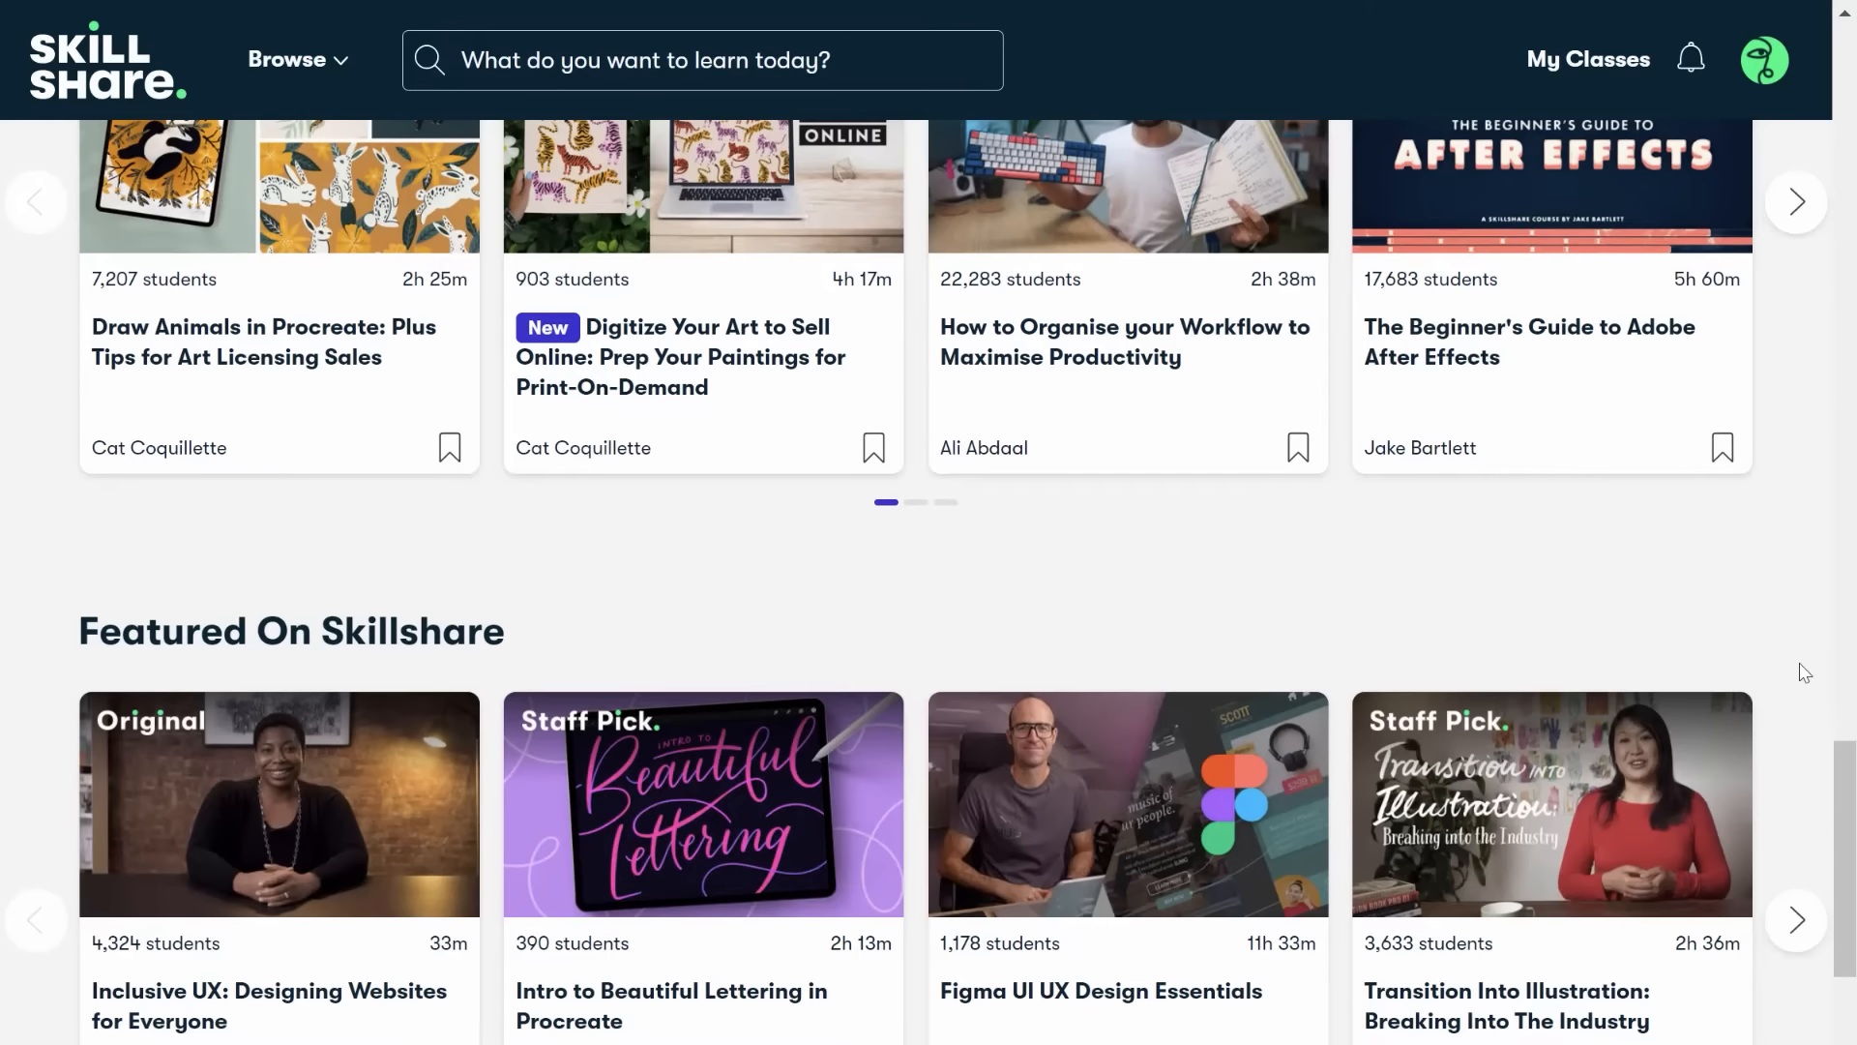
pyautogui.scroll(-5, 1800, 665)
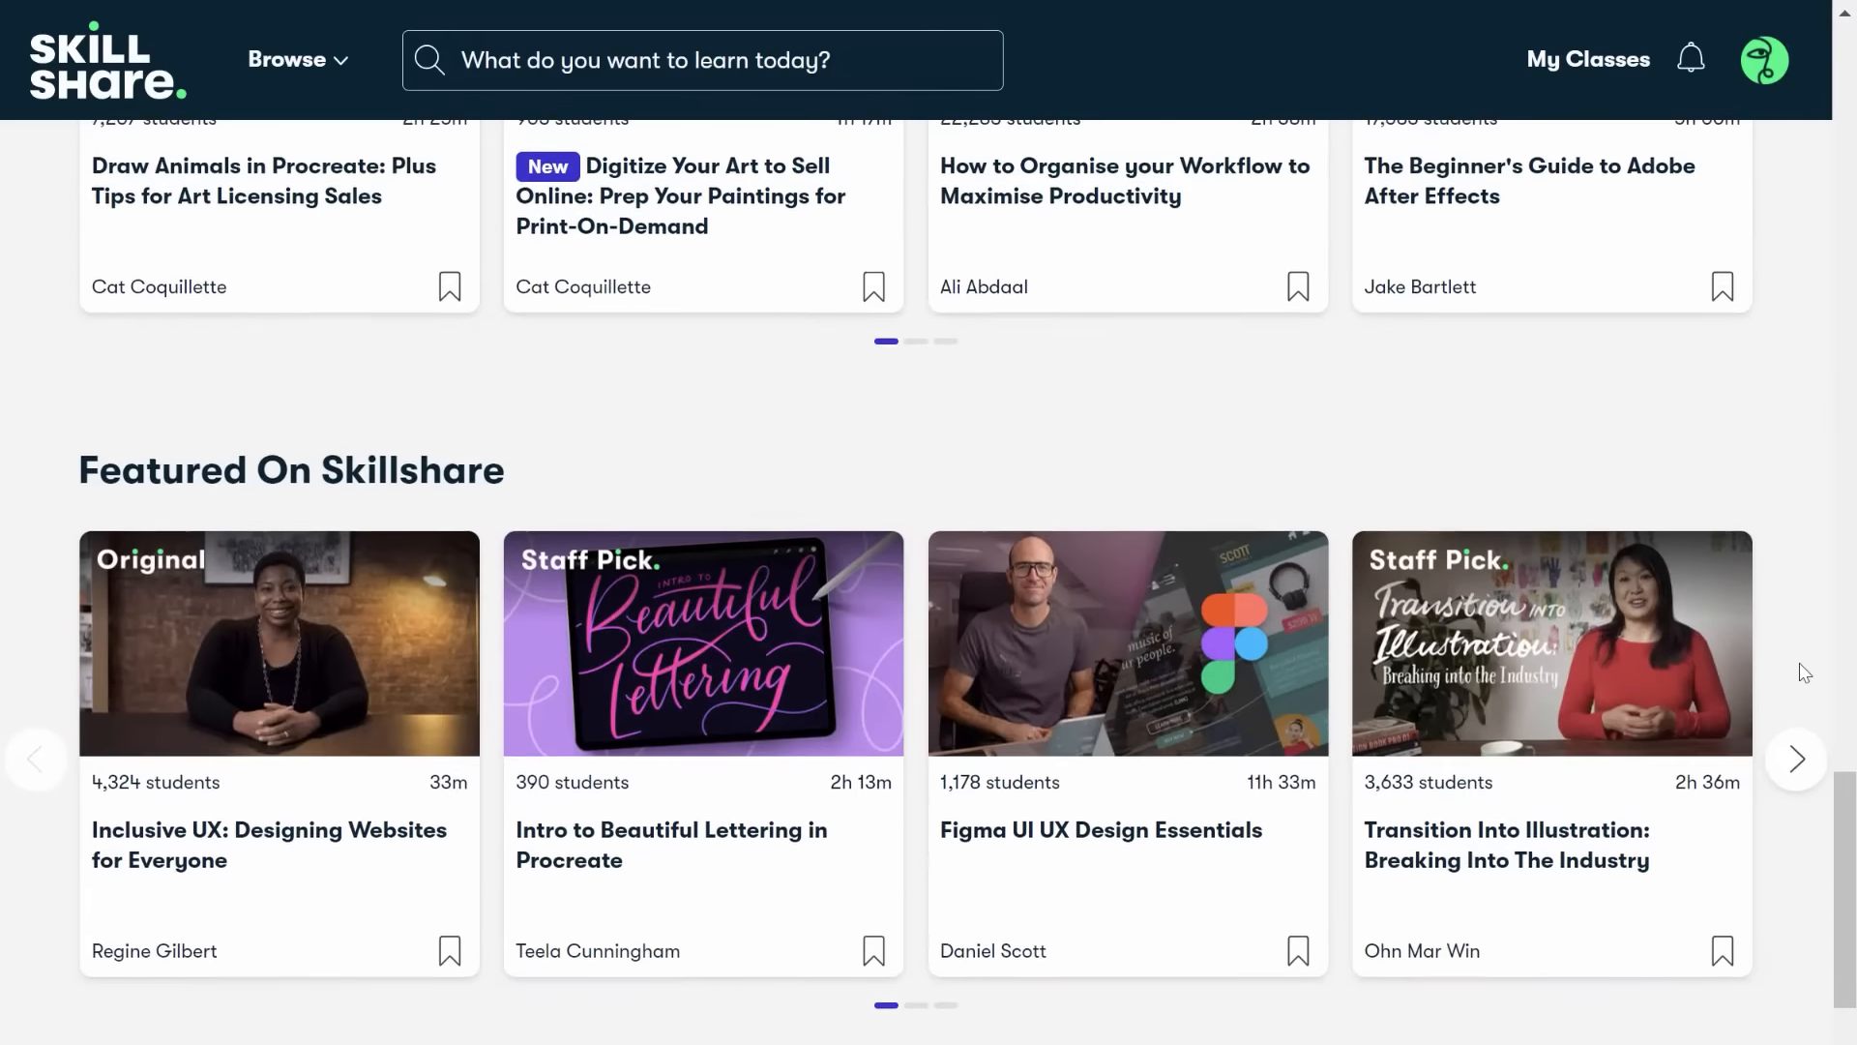
pyautogui.scroll(-5, 1799, 664)
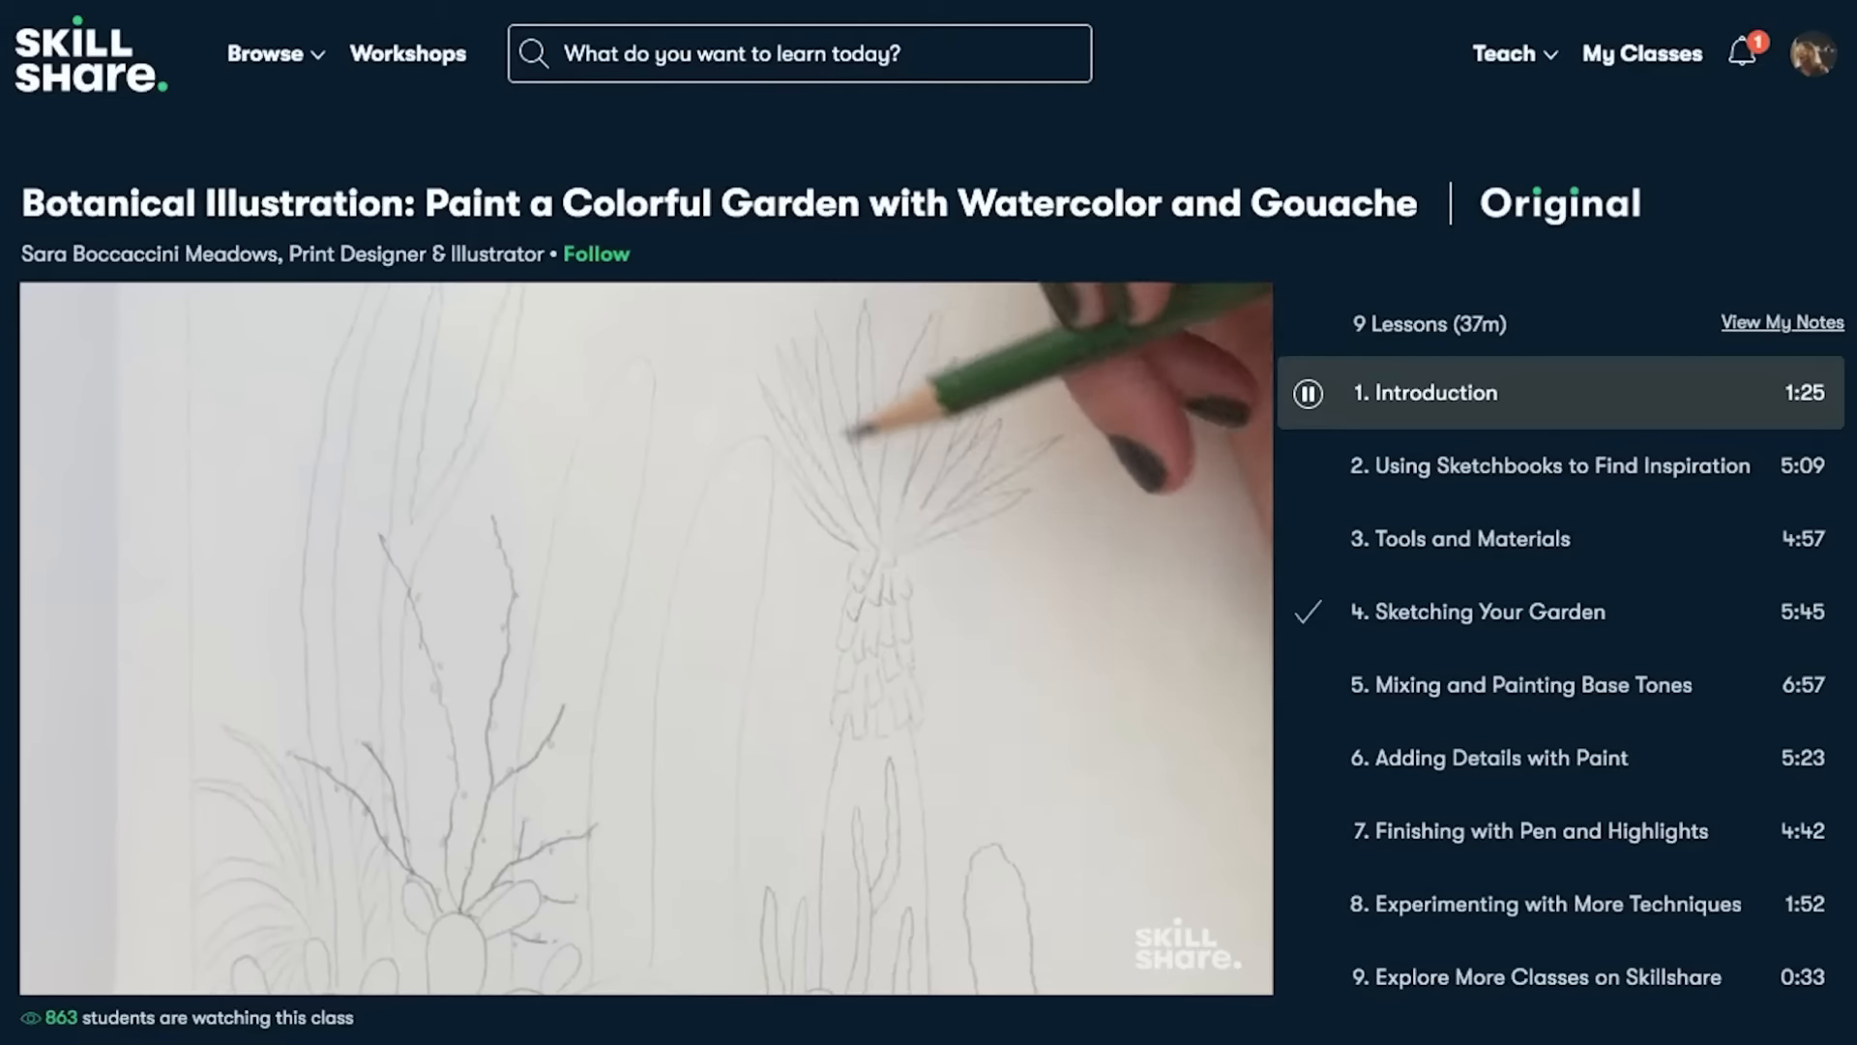
# Examine the botanical illustration class's description and its student reviews
pyautogui.scroll(-8, 929, 522)
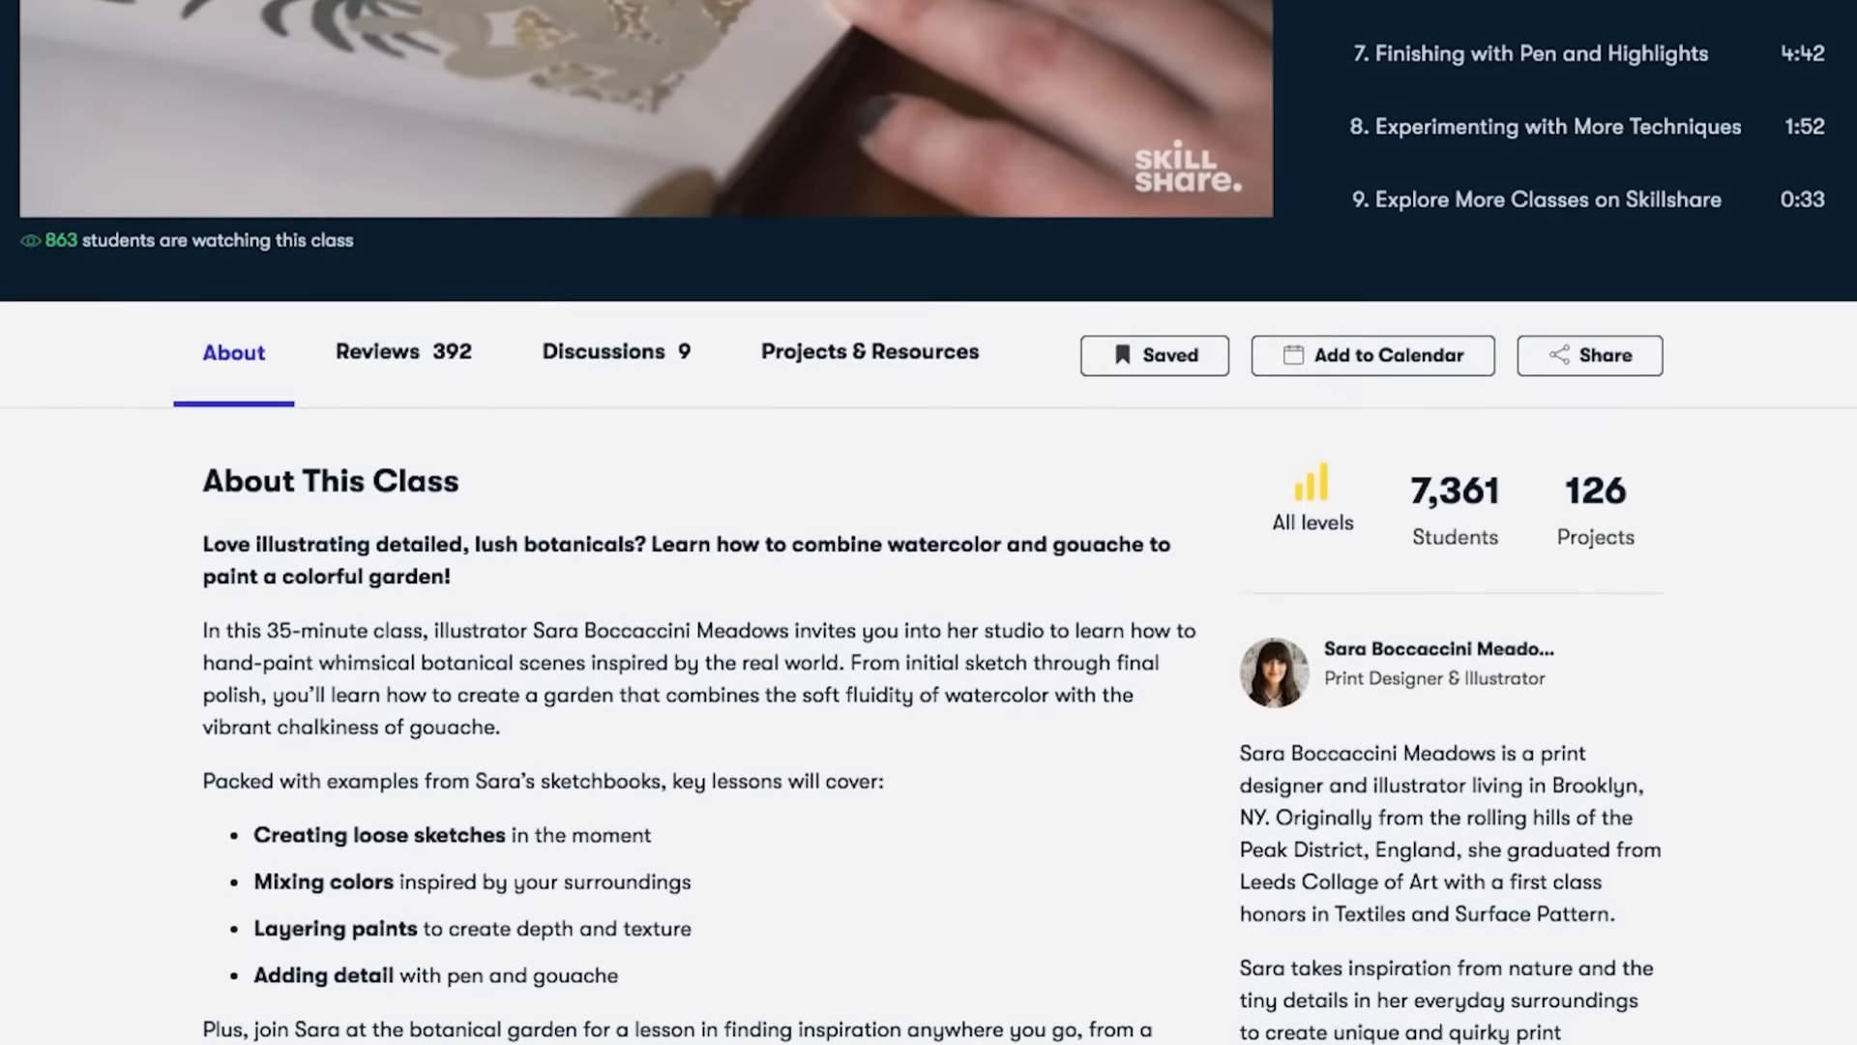
pyautogui.click(404, 351)
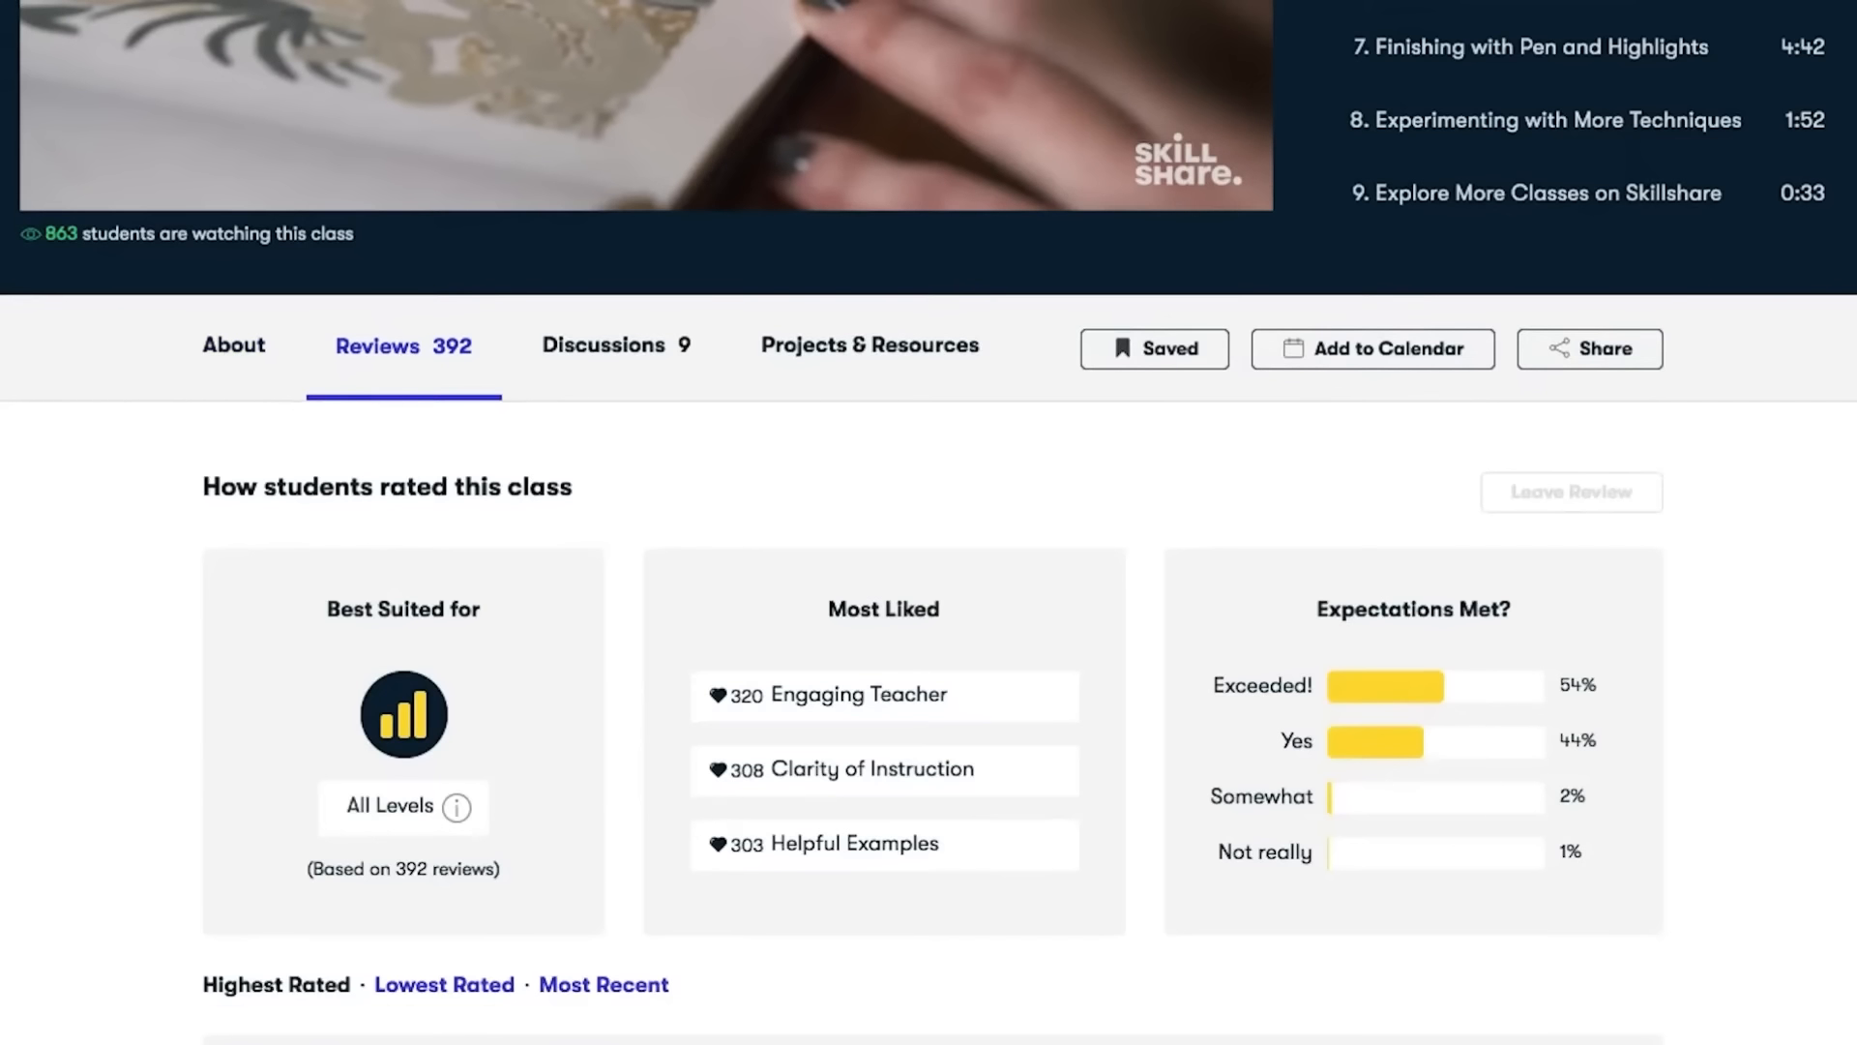
pyautogui.click(604, 391)
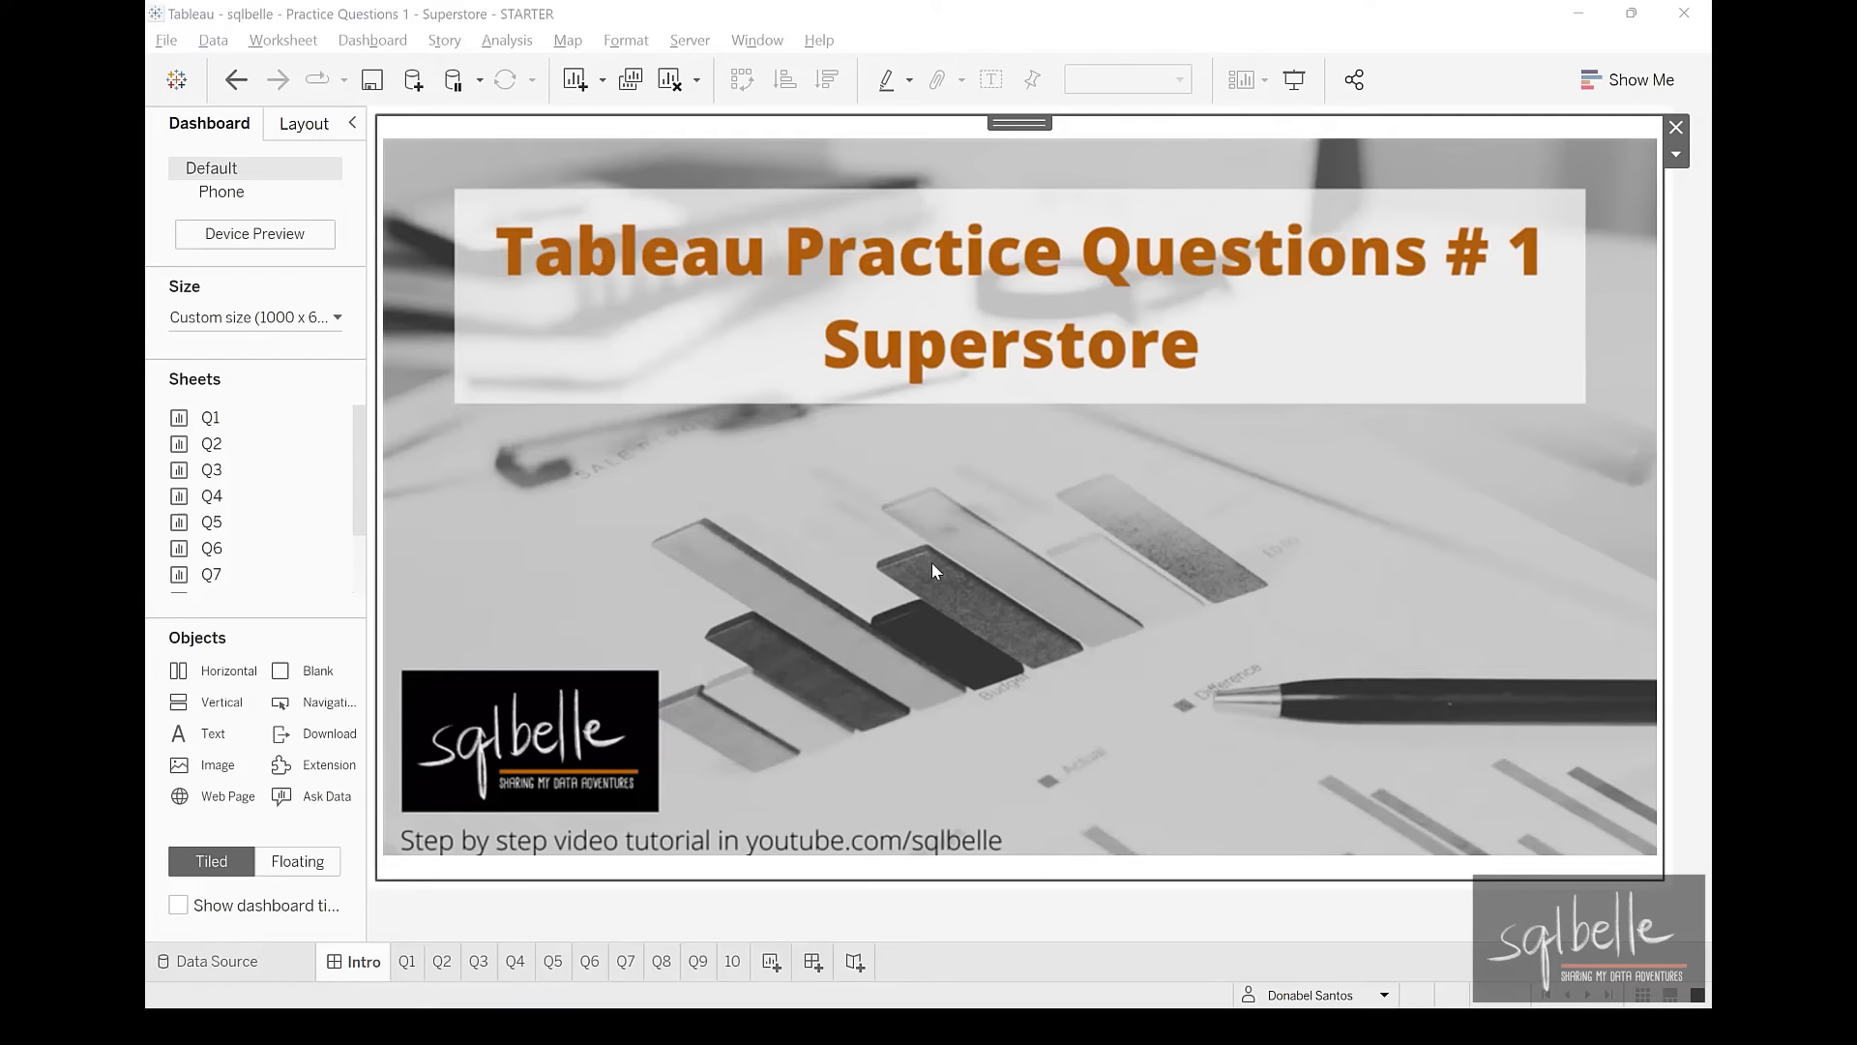
# Open the Q1 worksheet in the Tableau starter workbook and annotate its question: circle "profitable", handwrite "Profit" and underline "sub-category"
pyautogui.click(407, 962)
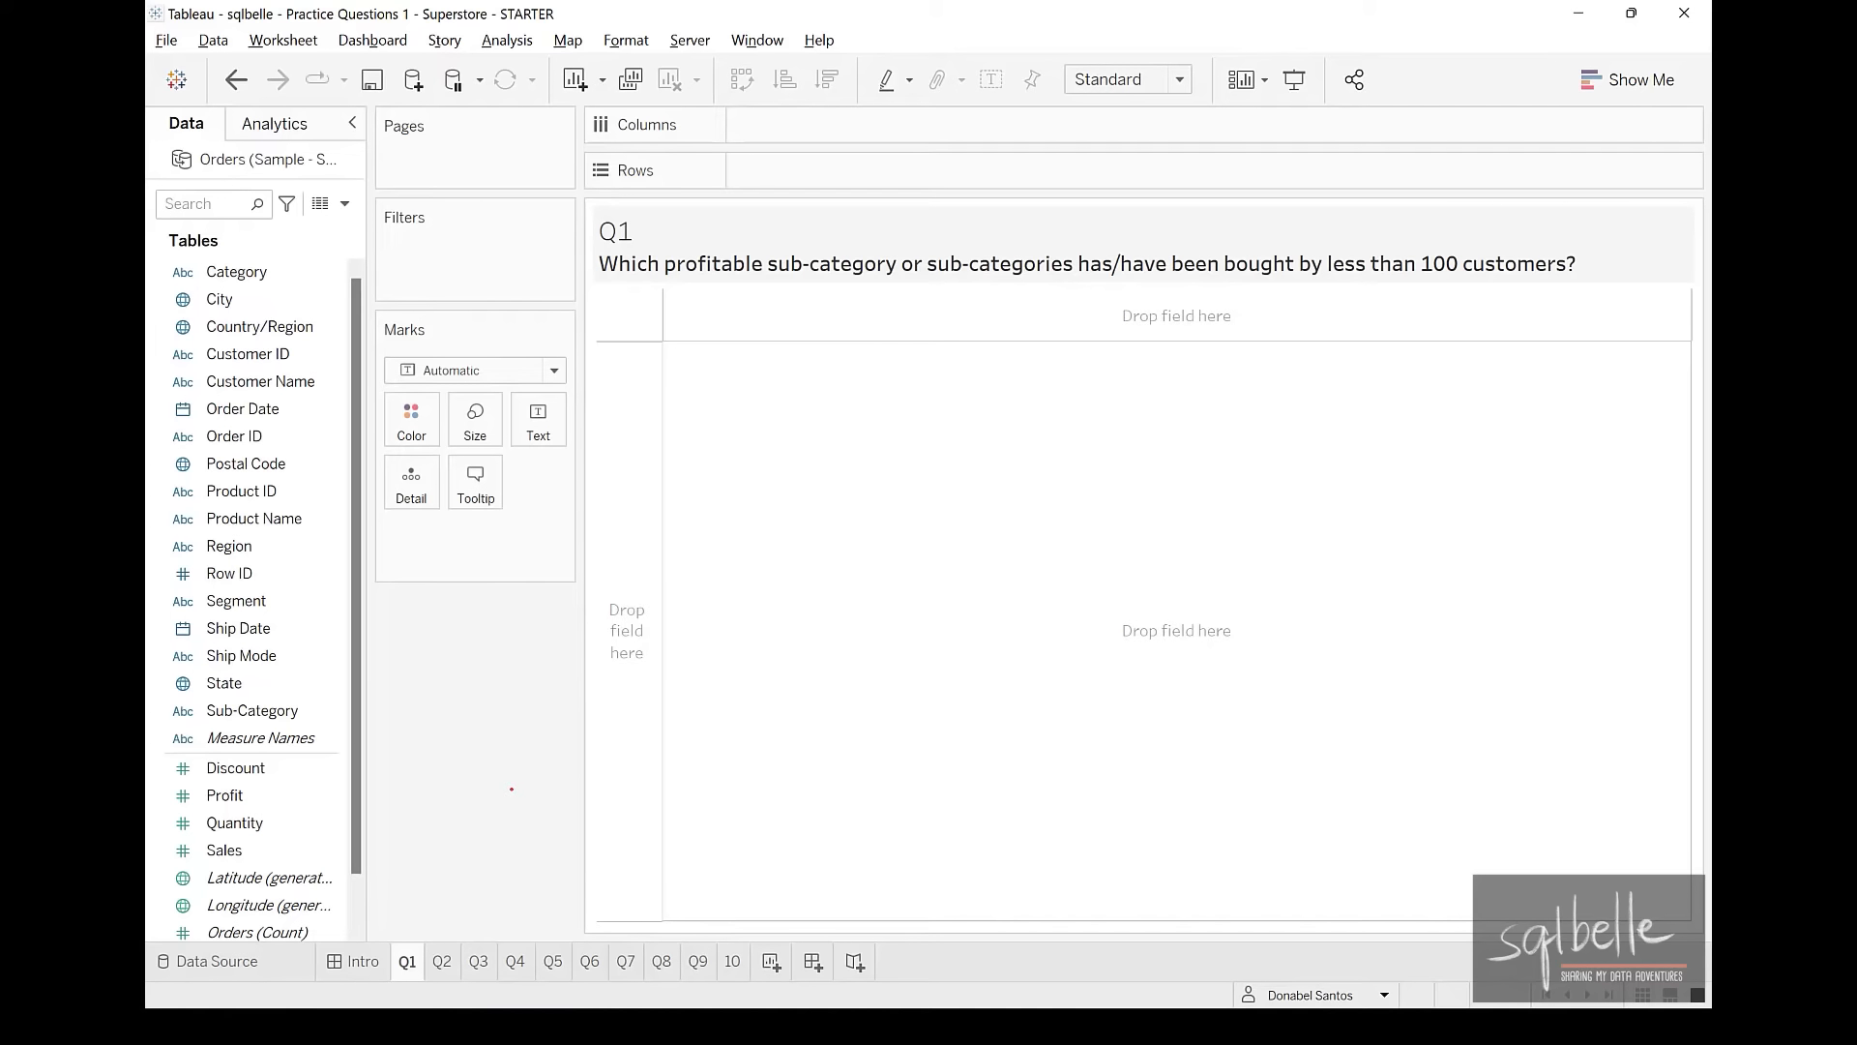
pyautogui.moveTo(643, 250)
pyautogui.mouseDown()
pyautogui.moveTo(697, 302)
pyautogui.moveTo(740, 237)
pyautogui.mouseUp()
pyautogui.moveTo(693, 416); pyautogui.dragTo(691, 503)
pyautogui.moveTo(690, 421)
pyautogui.mouseDown()
pyautogui.moveTo(683, 471)
pyautogui.moveTo(745, 445)
pyautogui.mouseUp()
pyautogui.moveTo(764, 447); pyautogui.dragTo(766, 450)
pyautogui.moveTo(788, 474)
pyautogui.mouseDown()
pyautogui.moveTo(801, 419)
pyautogui.moveTo(801, 472)
pyautogui.moveTo(820, 476)
pyautogui.mouseUp()
pyautogui.moveTo(808, 459); pyautogui.dragTo(850, 445)
pyautogui.moveTo(762, 298); pyautogui.dragTo(890, 279)
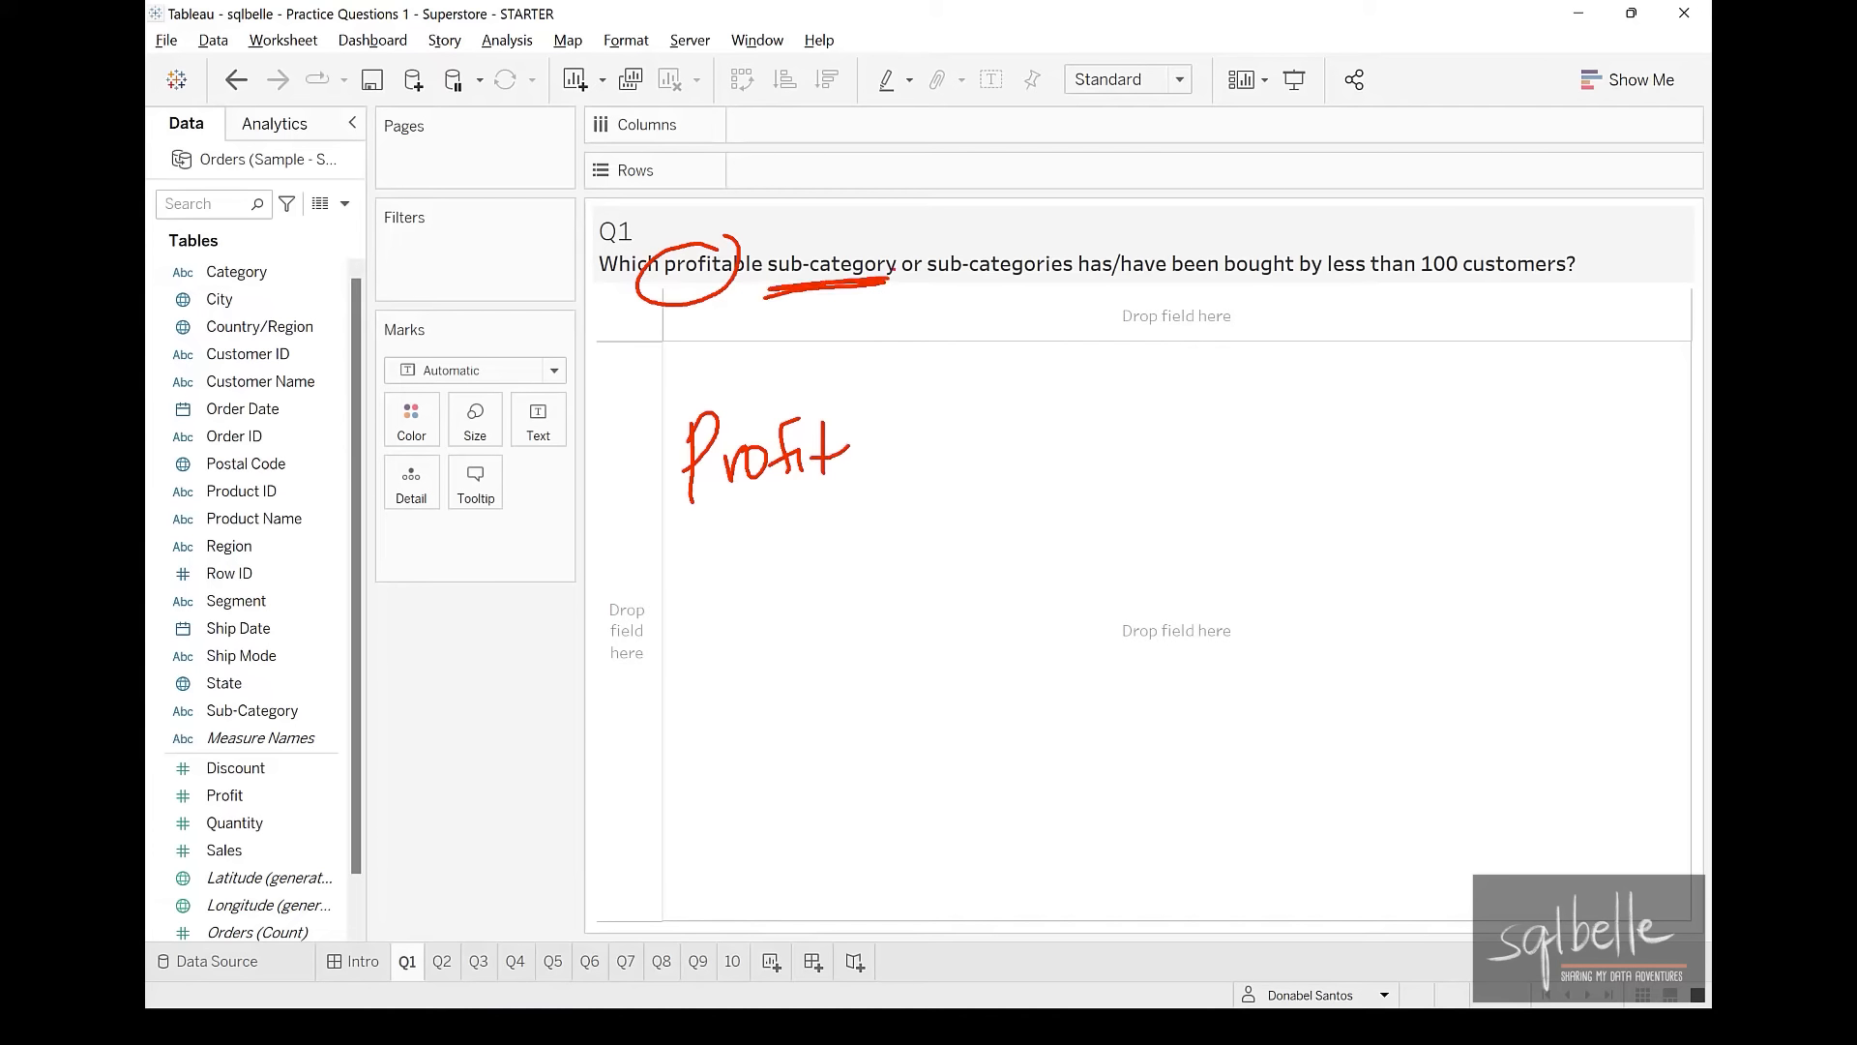
# Handwrite "> 0" after "Profit", circle "100 customers" in the Q1 question, and clear the annotations
pyautogui.moveTo(897, 432); pyautogui.dragTo(907, 474)
pyautogui.moveTo(977, 418); pyautogui.dragTo(977, 451)
pyautogui.moveTo(954, 416); pyautogui.dragTo(979, 449)
pyautogui.moveTo(1441, 304)
pyautogui.mouseDown()
pyautogui.moveTo(1509, 300)
pyautogui.moveTo(1418, 290)
pyautogui.moveTo(1443, 317)
pyautogui.mouseUp()
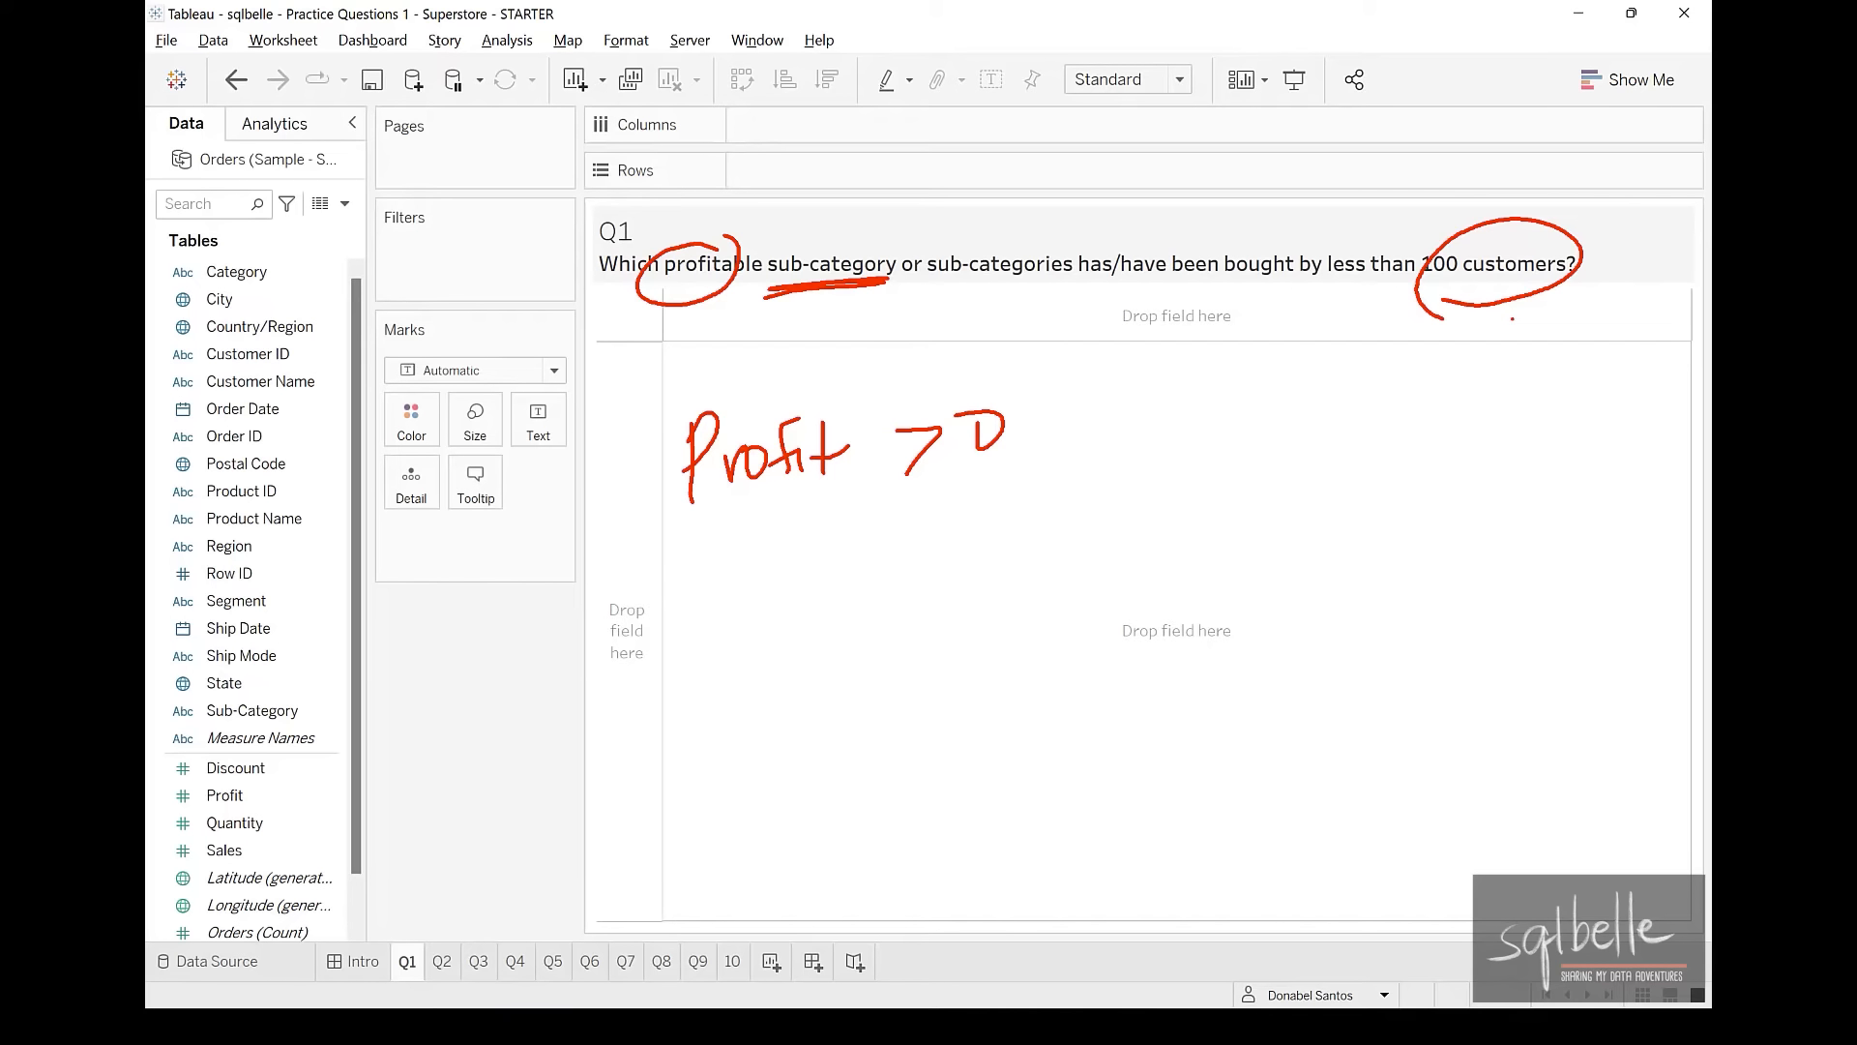
pyautogui.press('Escape')
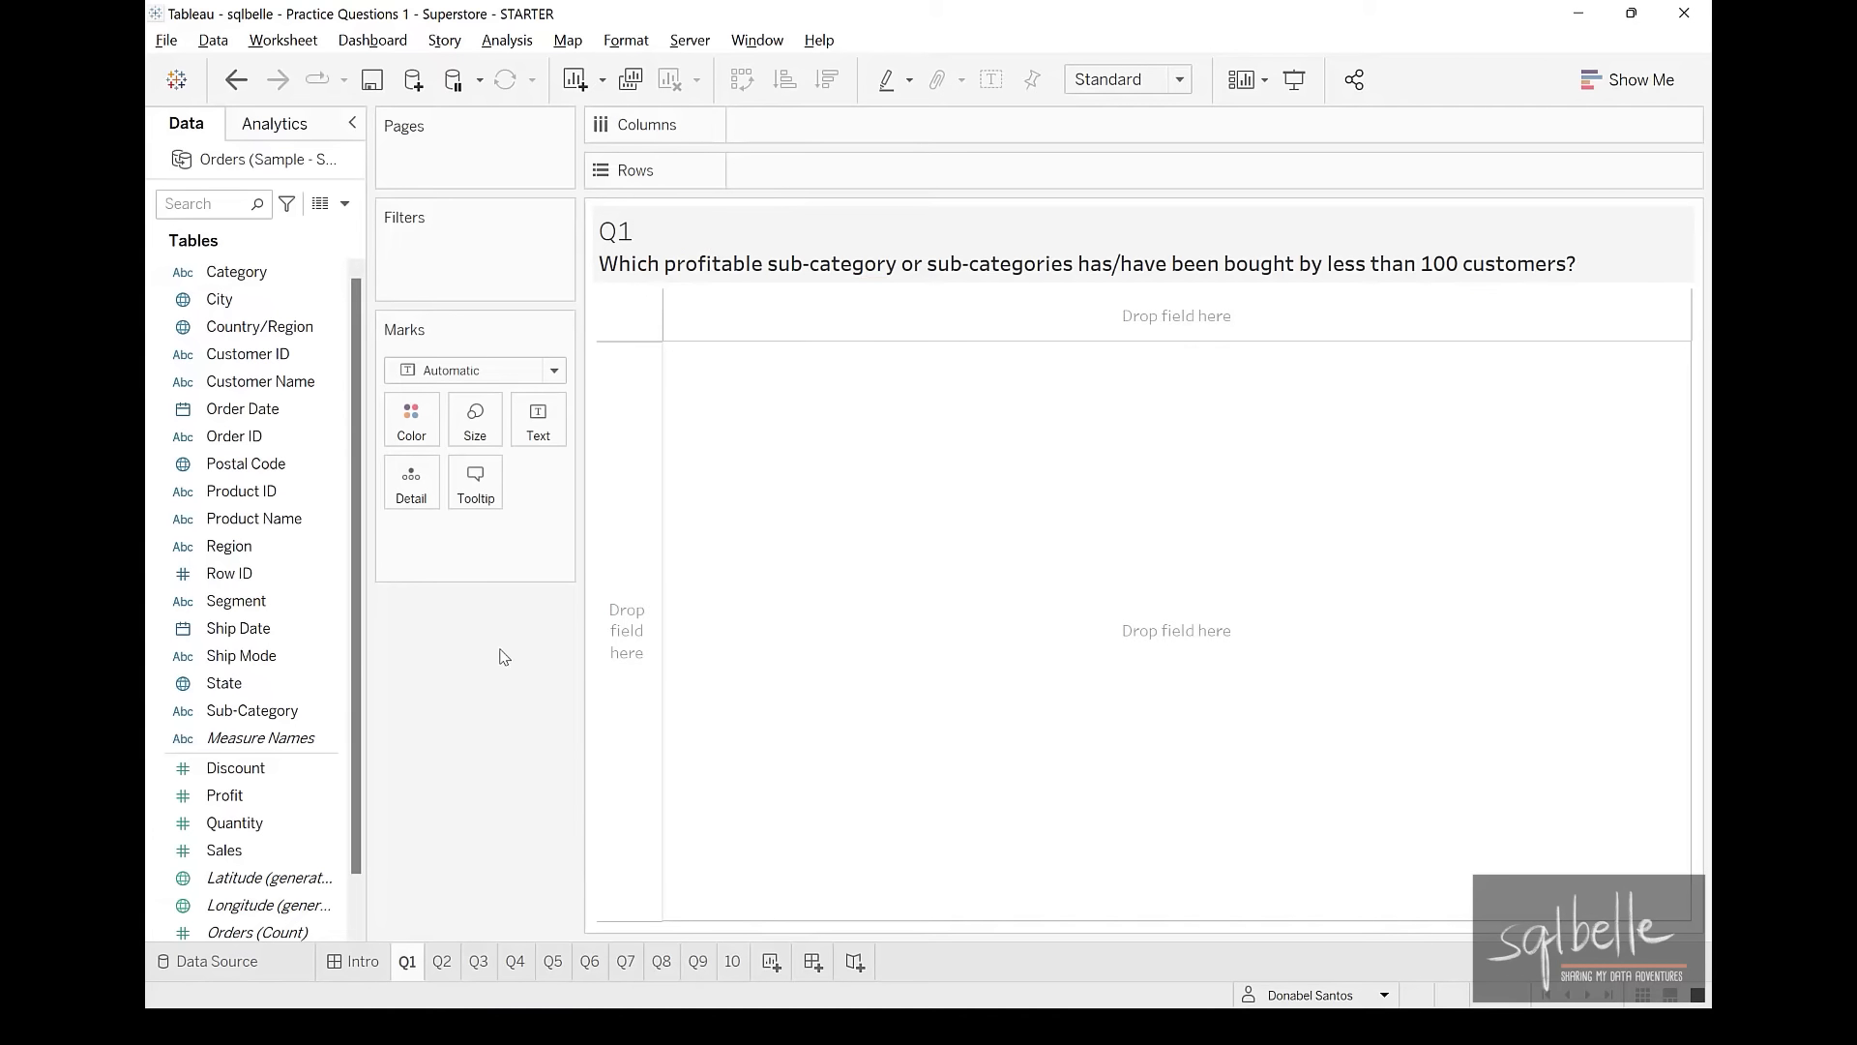
# Build a bar chart with Sub-Category on rows and SUM(Profit) on columns, sorted by descending profit
pyautogui.moveTo(247, 710); pyautogui.dragTo(811, 186)
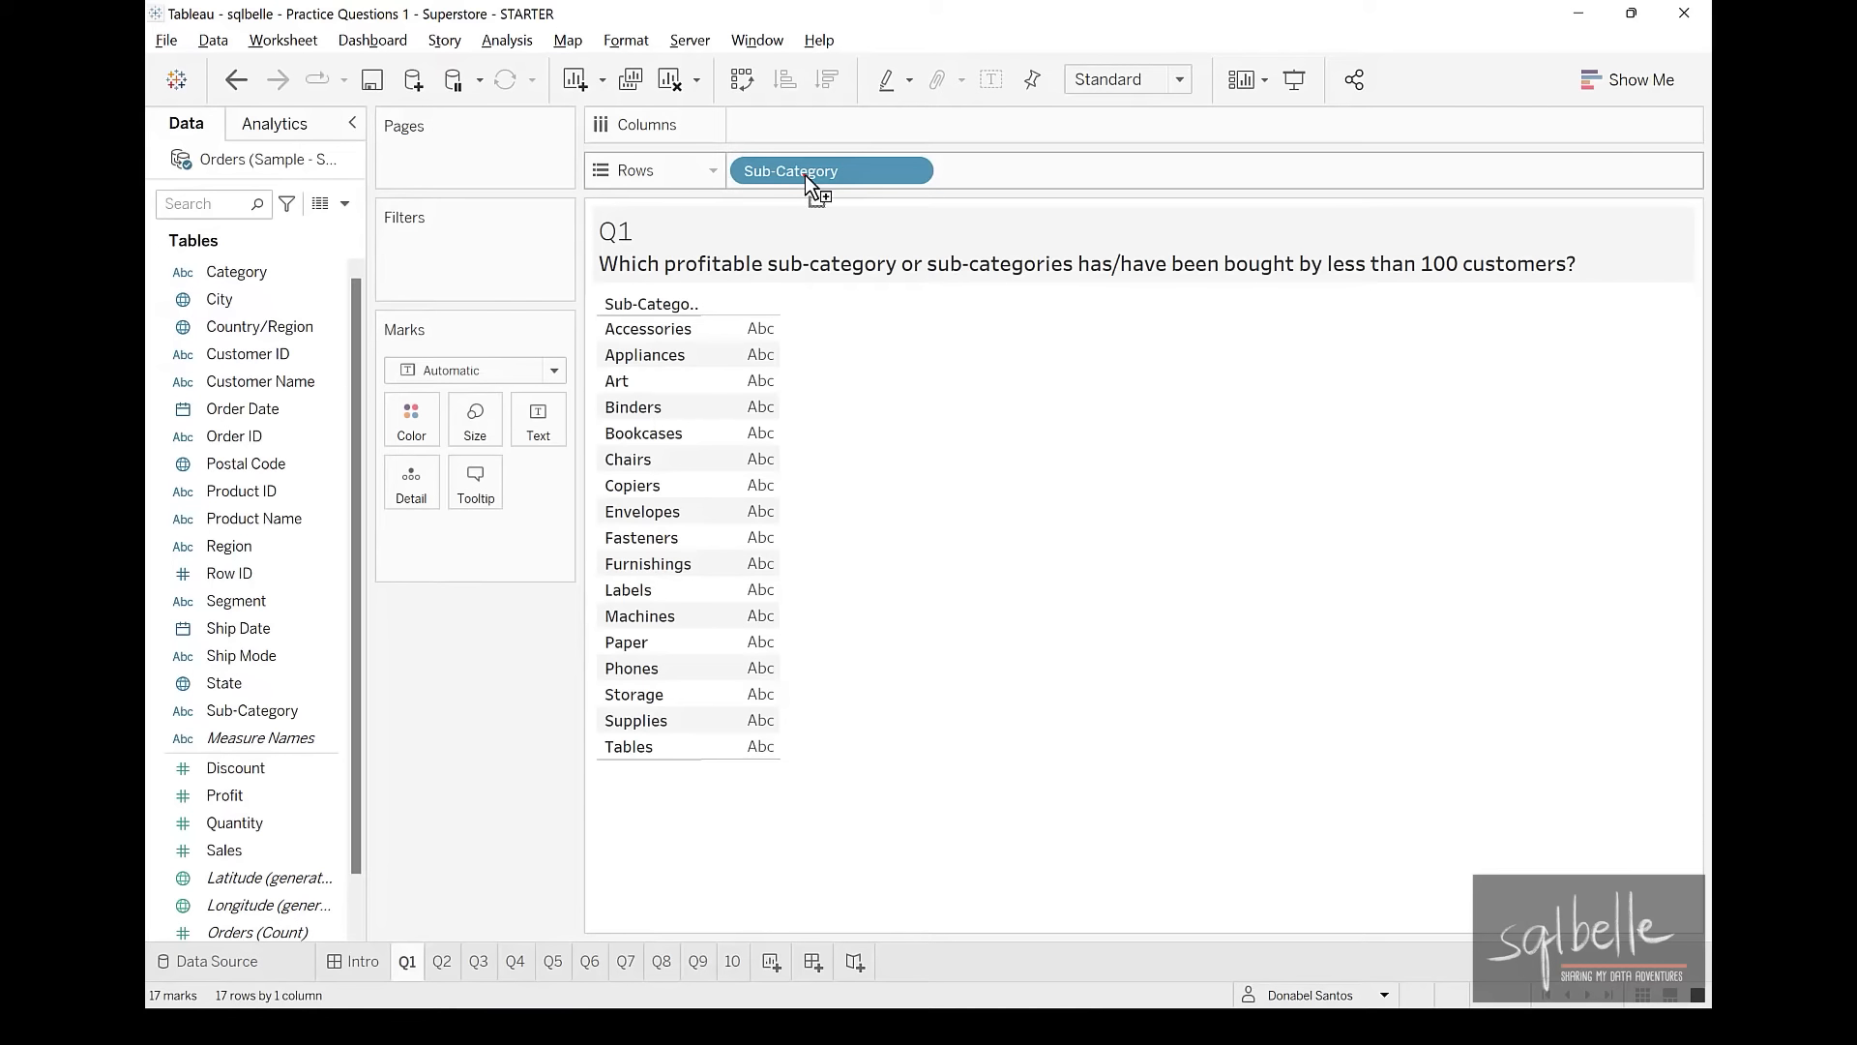
pyautogui.hotkey('ctrl', '2')
pyautogui.moveTo(740, 232)
pyautogui.mouseDown()
pyautogui.moveTo(648, 263)
pyautogui.moveTo(747, 234)
pyautogui.mouseUp()
pyautogui.moveTo(1505, 232)
pyautogui.mouseDown()
pyautogui.moveTo(1611, 295)
pyautogui.moveTo(1530, 230)
pyautogui.mouseUp()
pyautogui.press('Escape')
pyautogui.moveTo(224, 796)
pyautogui.mouseDown()
pyautogui.moveTo(247, 811)
pyautogui.moveTo(746, 381)
pyautogui.moveTo(839, 133)
pyautogui.mouseUp()
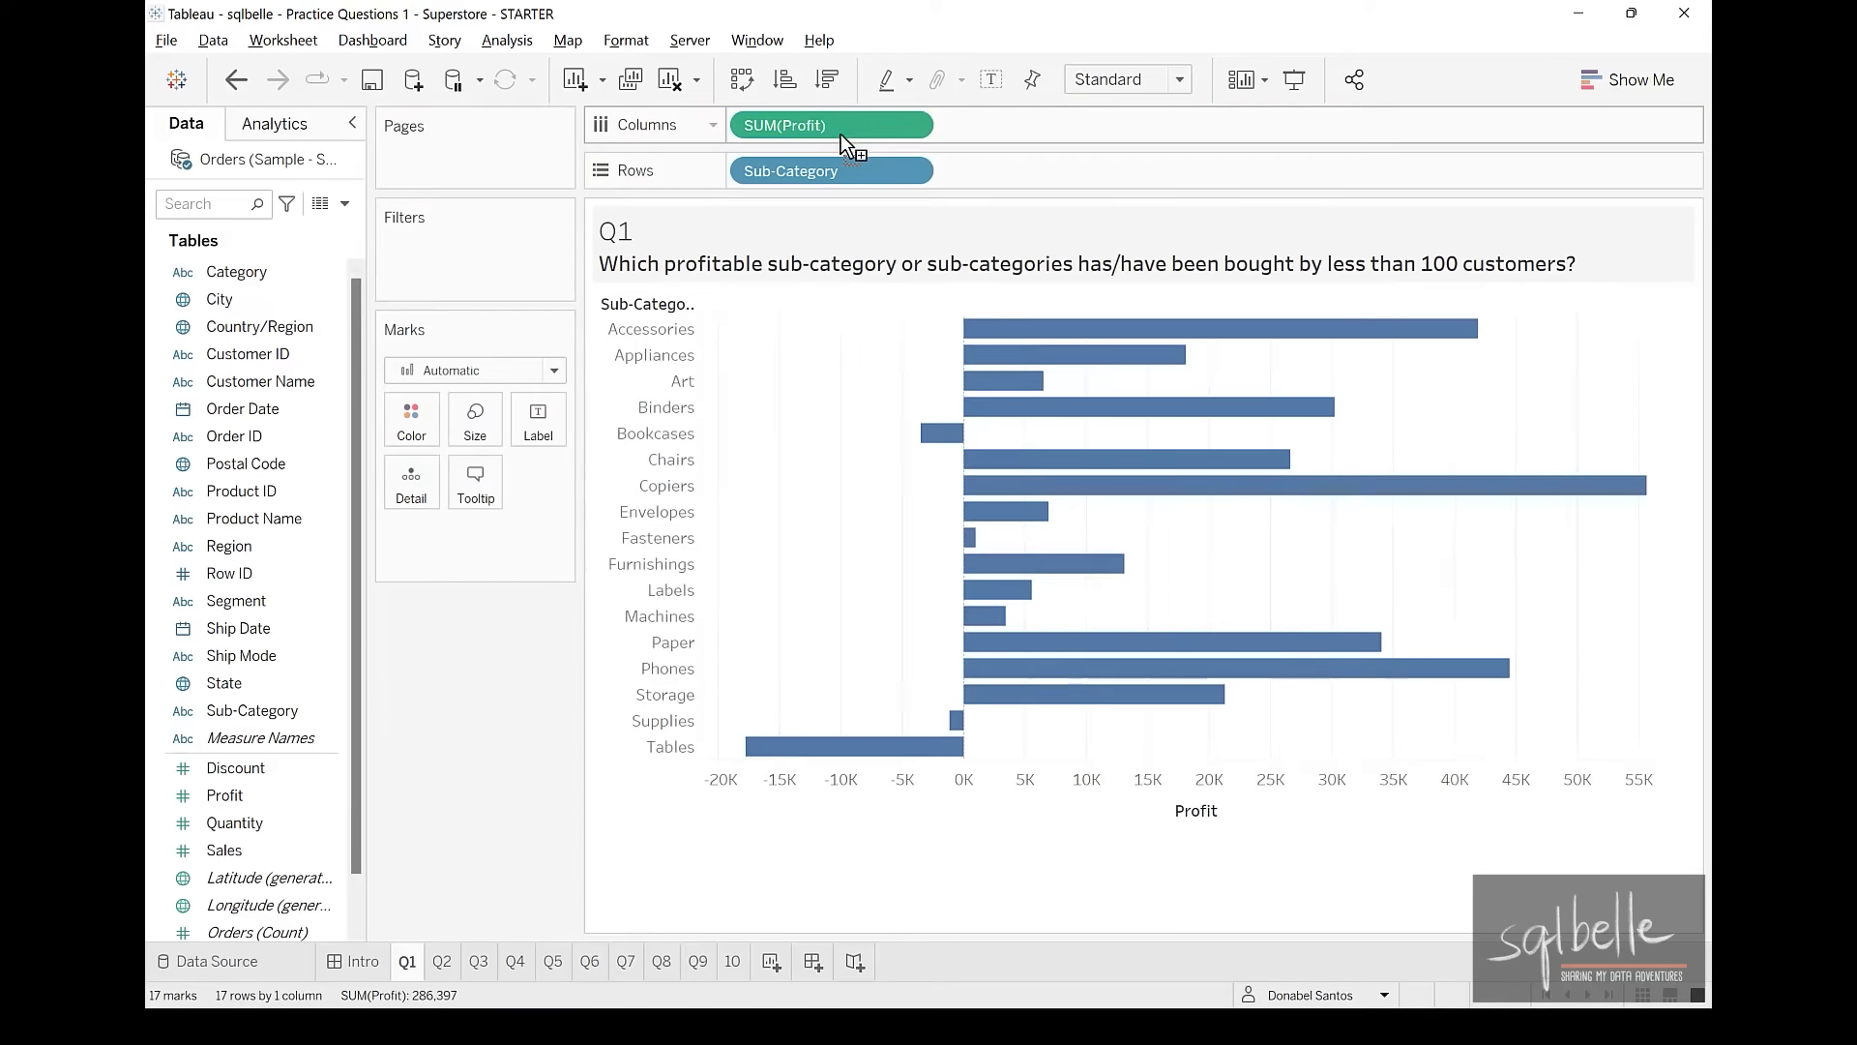
pyautogui.click(1234, 812)
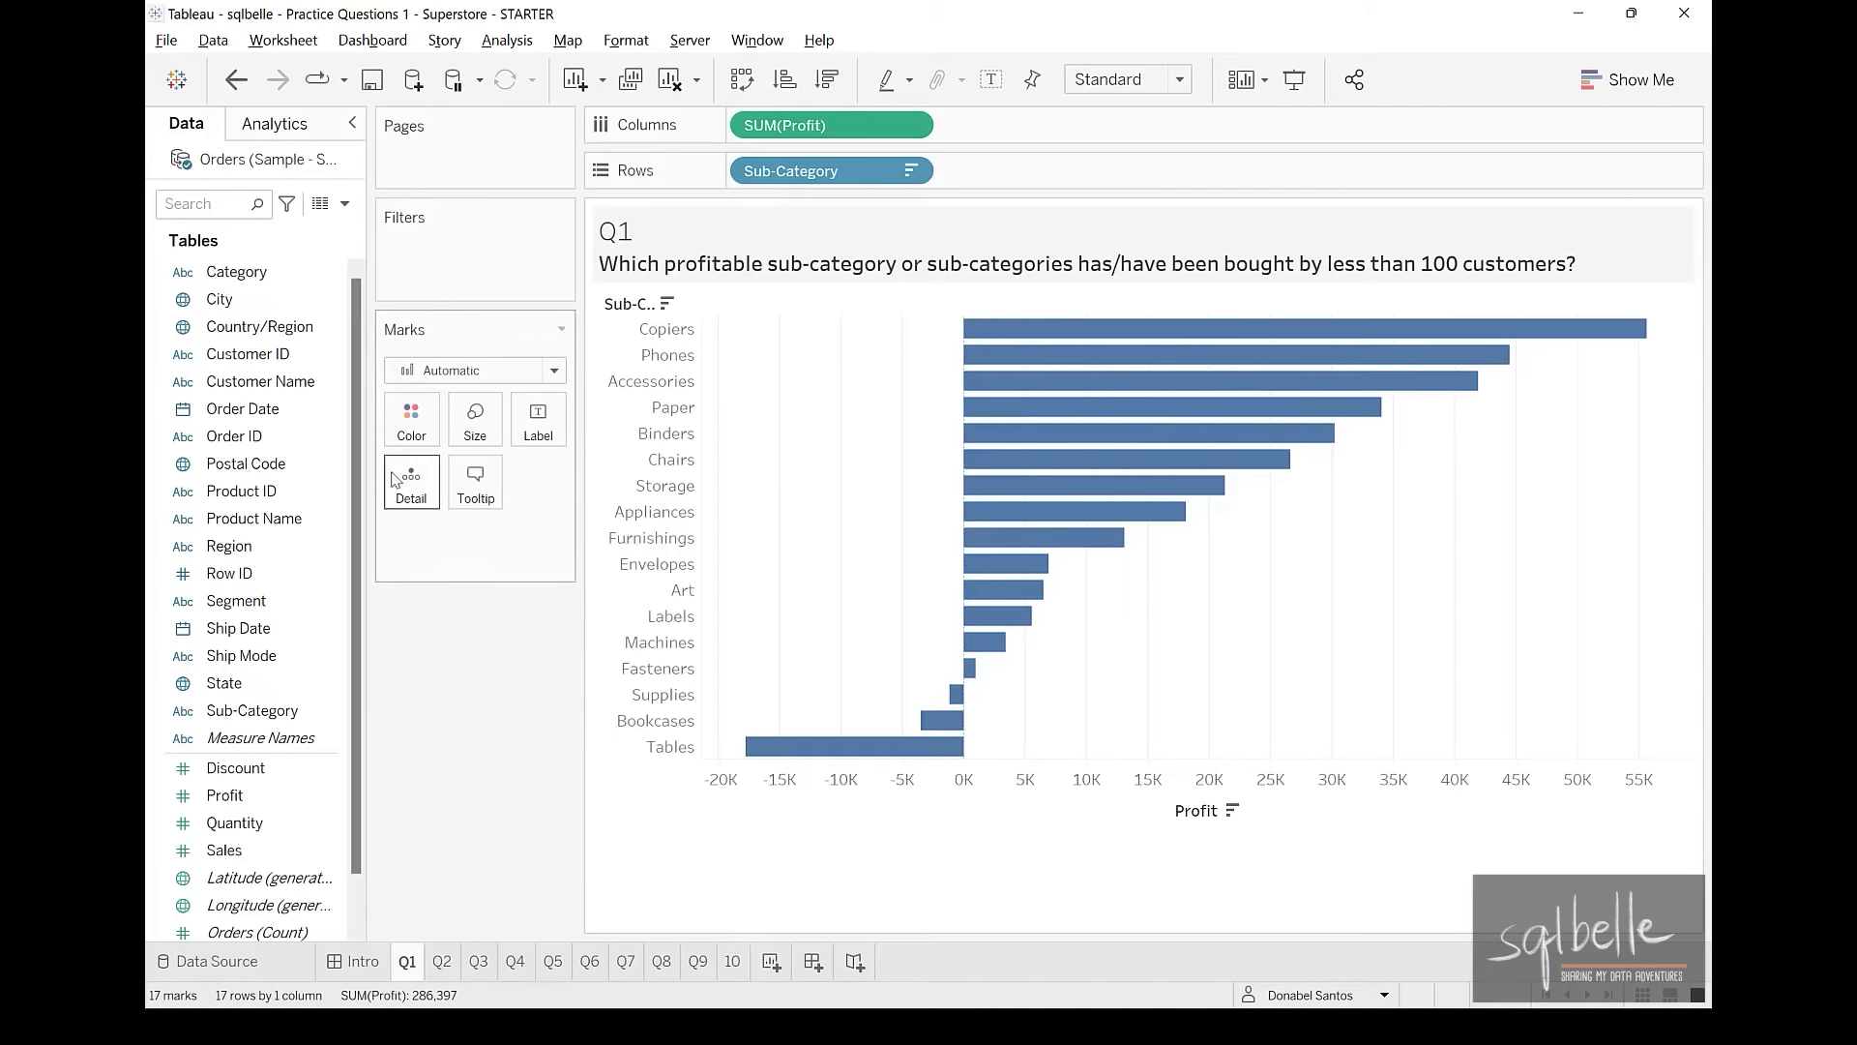
# Try placing Customer ID with all its members on the columns ahead of SUM(Profit)
pyautogui.moveTo(248, 354); pyautogui.dragTo(747, 132)
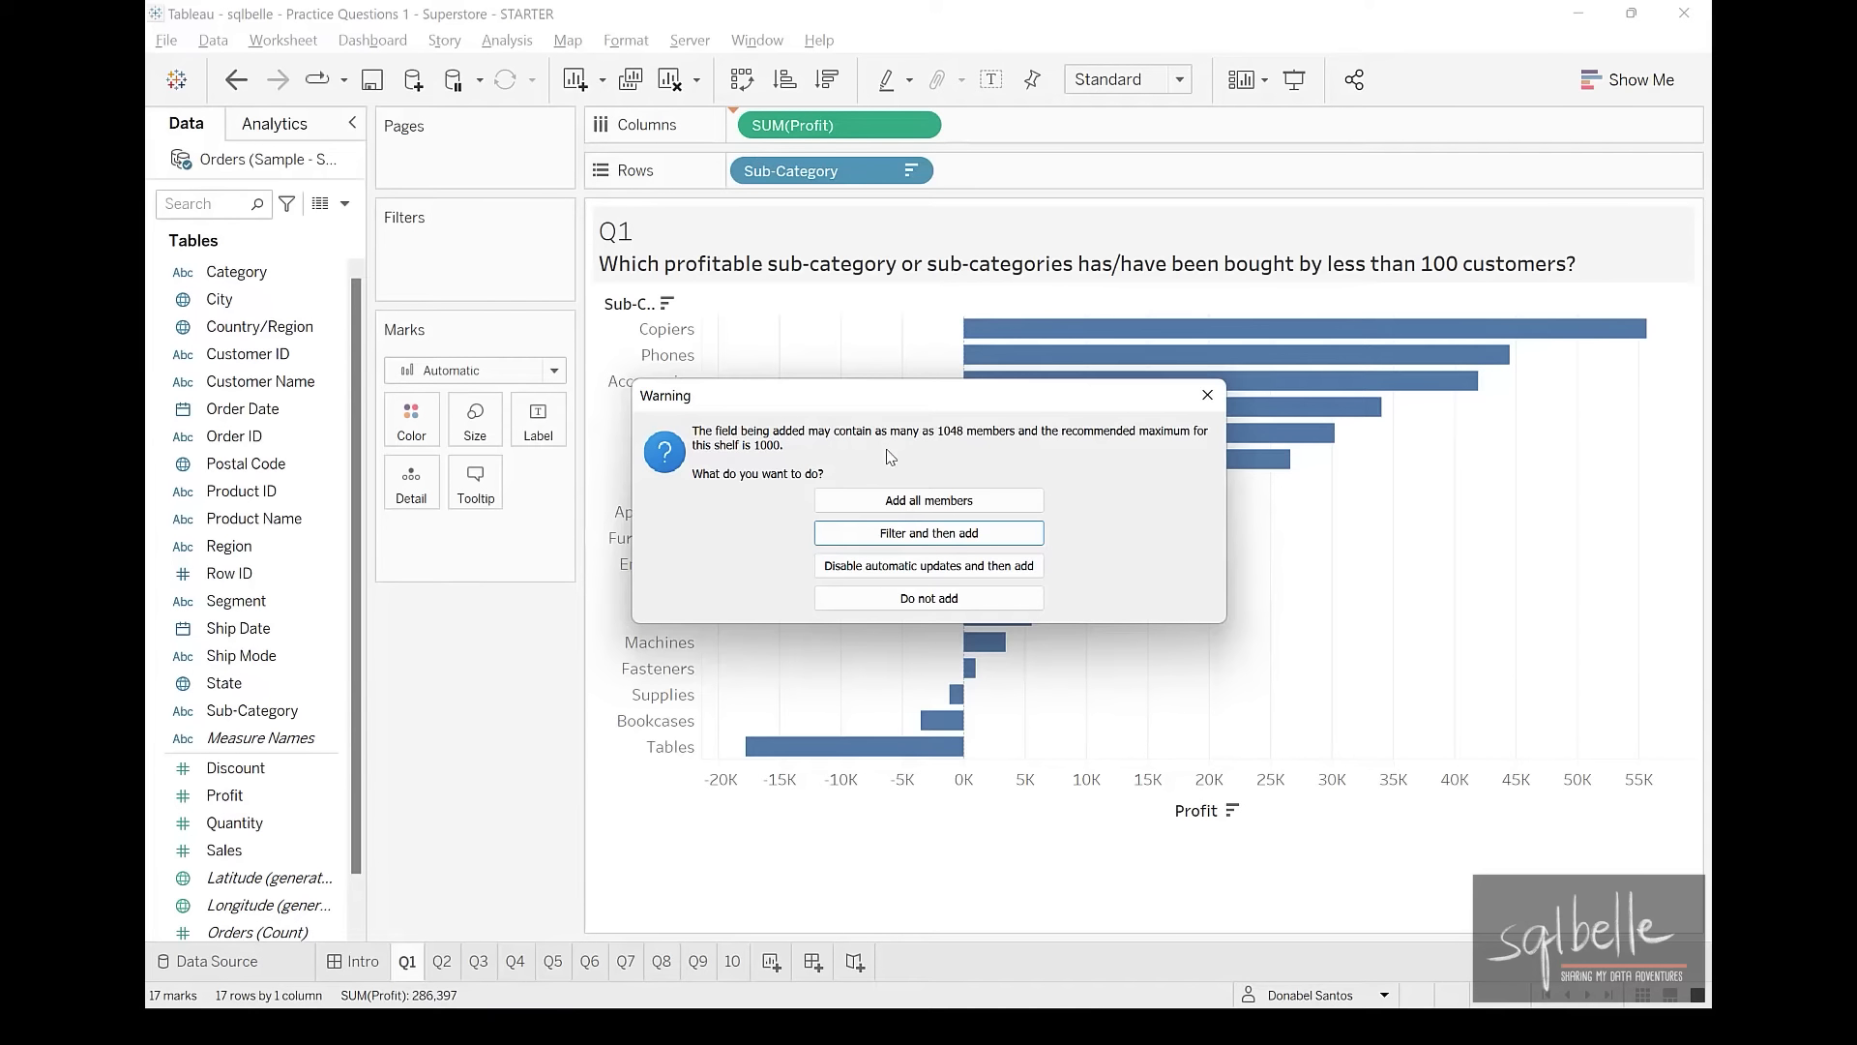
pyautogui.click(890, 503)
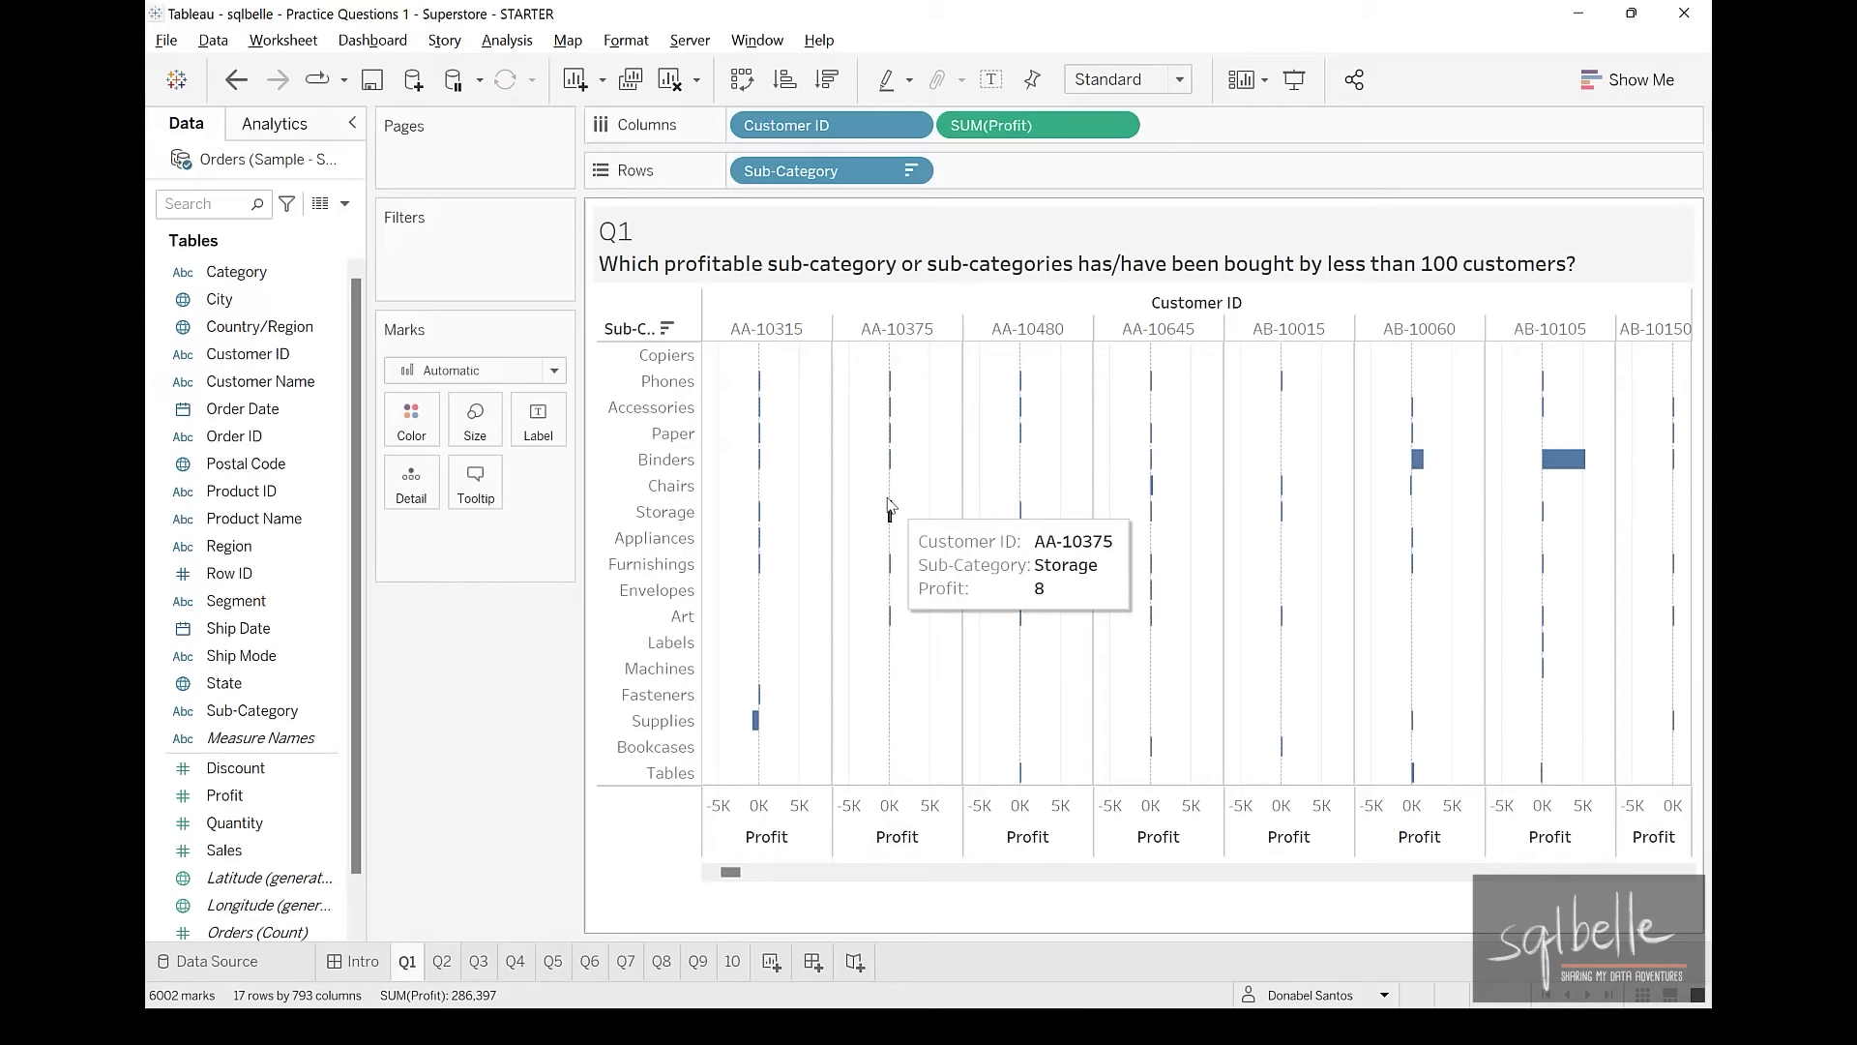
pyautogui.moveTo(803, 125); pyautogui.dragTo(509, 680)
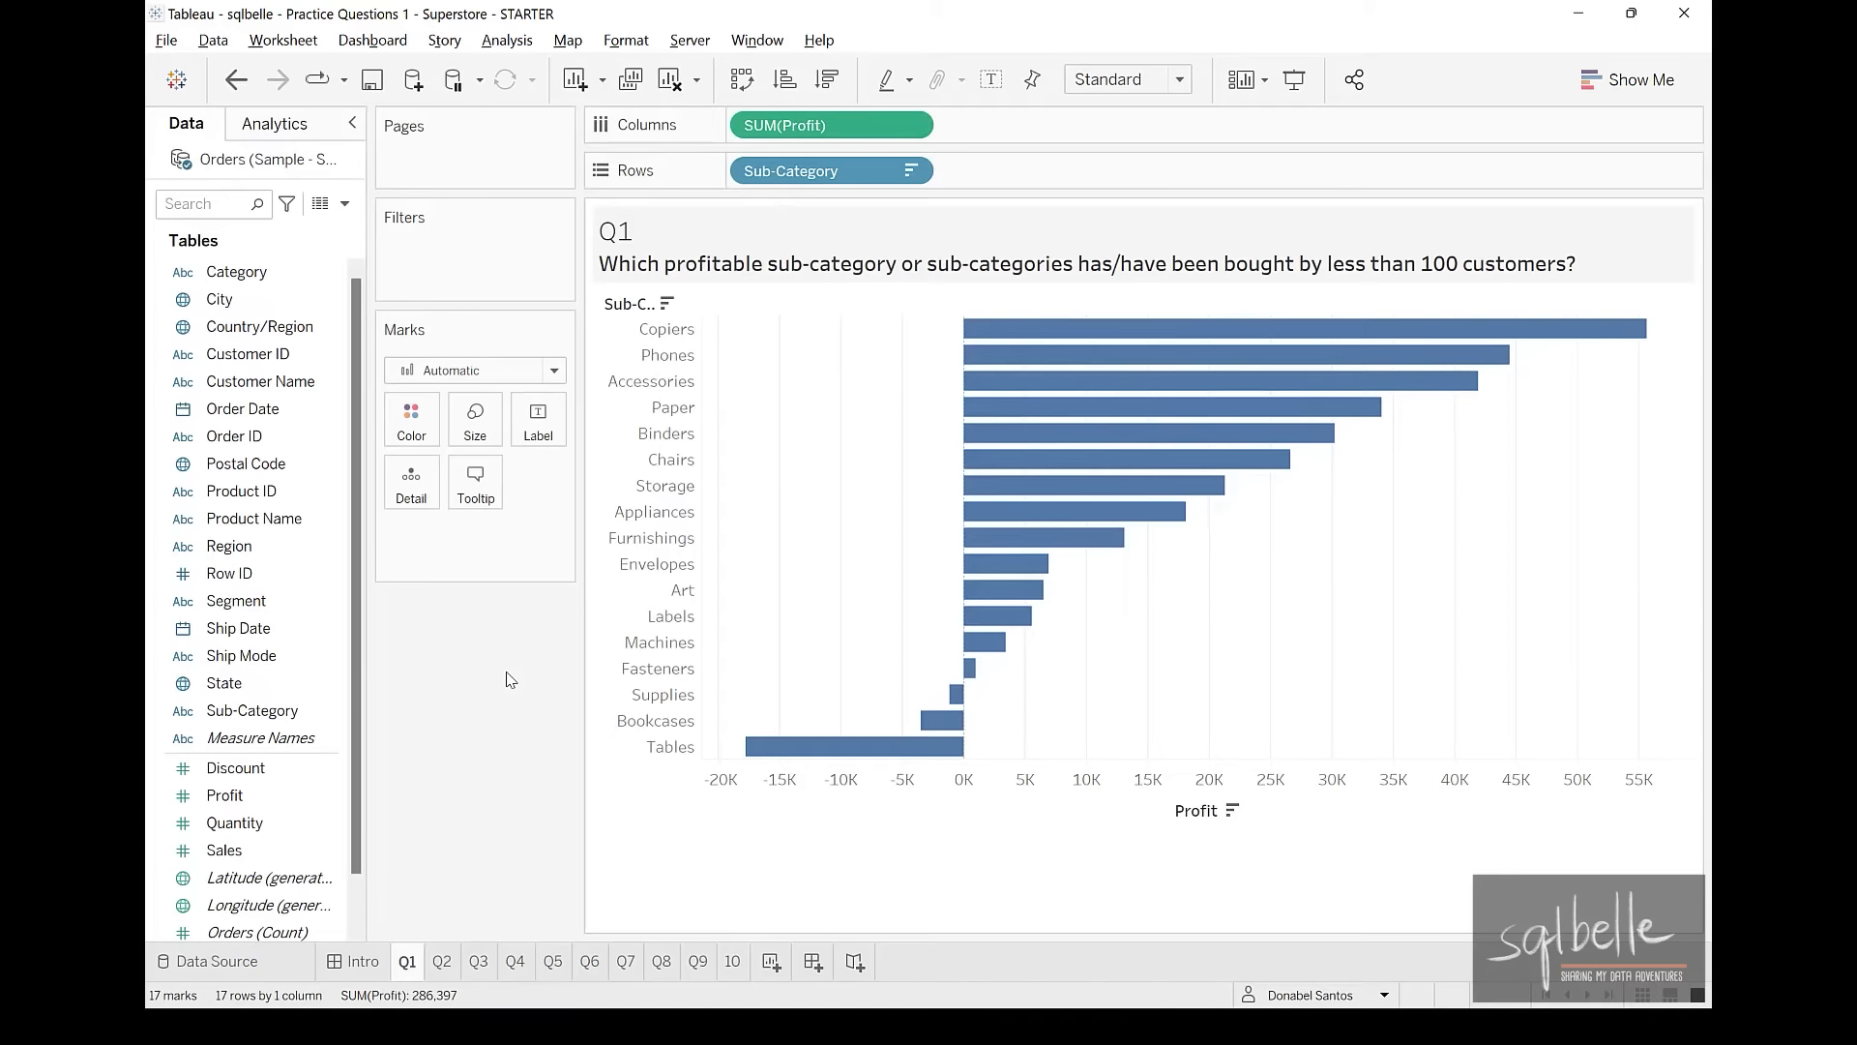
# Add Customer ID to the columns after SUM(Profit) as a distinct count, CNTD(Customer ID), after circling that option
pyautogui.moveTo(247, 354); pyautogui.dragTo(1064, 132)
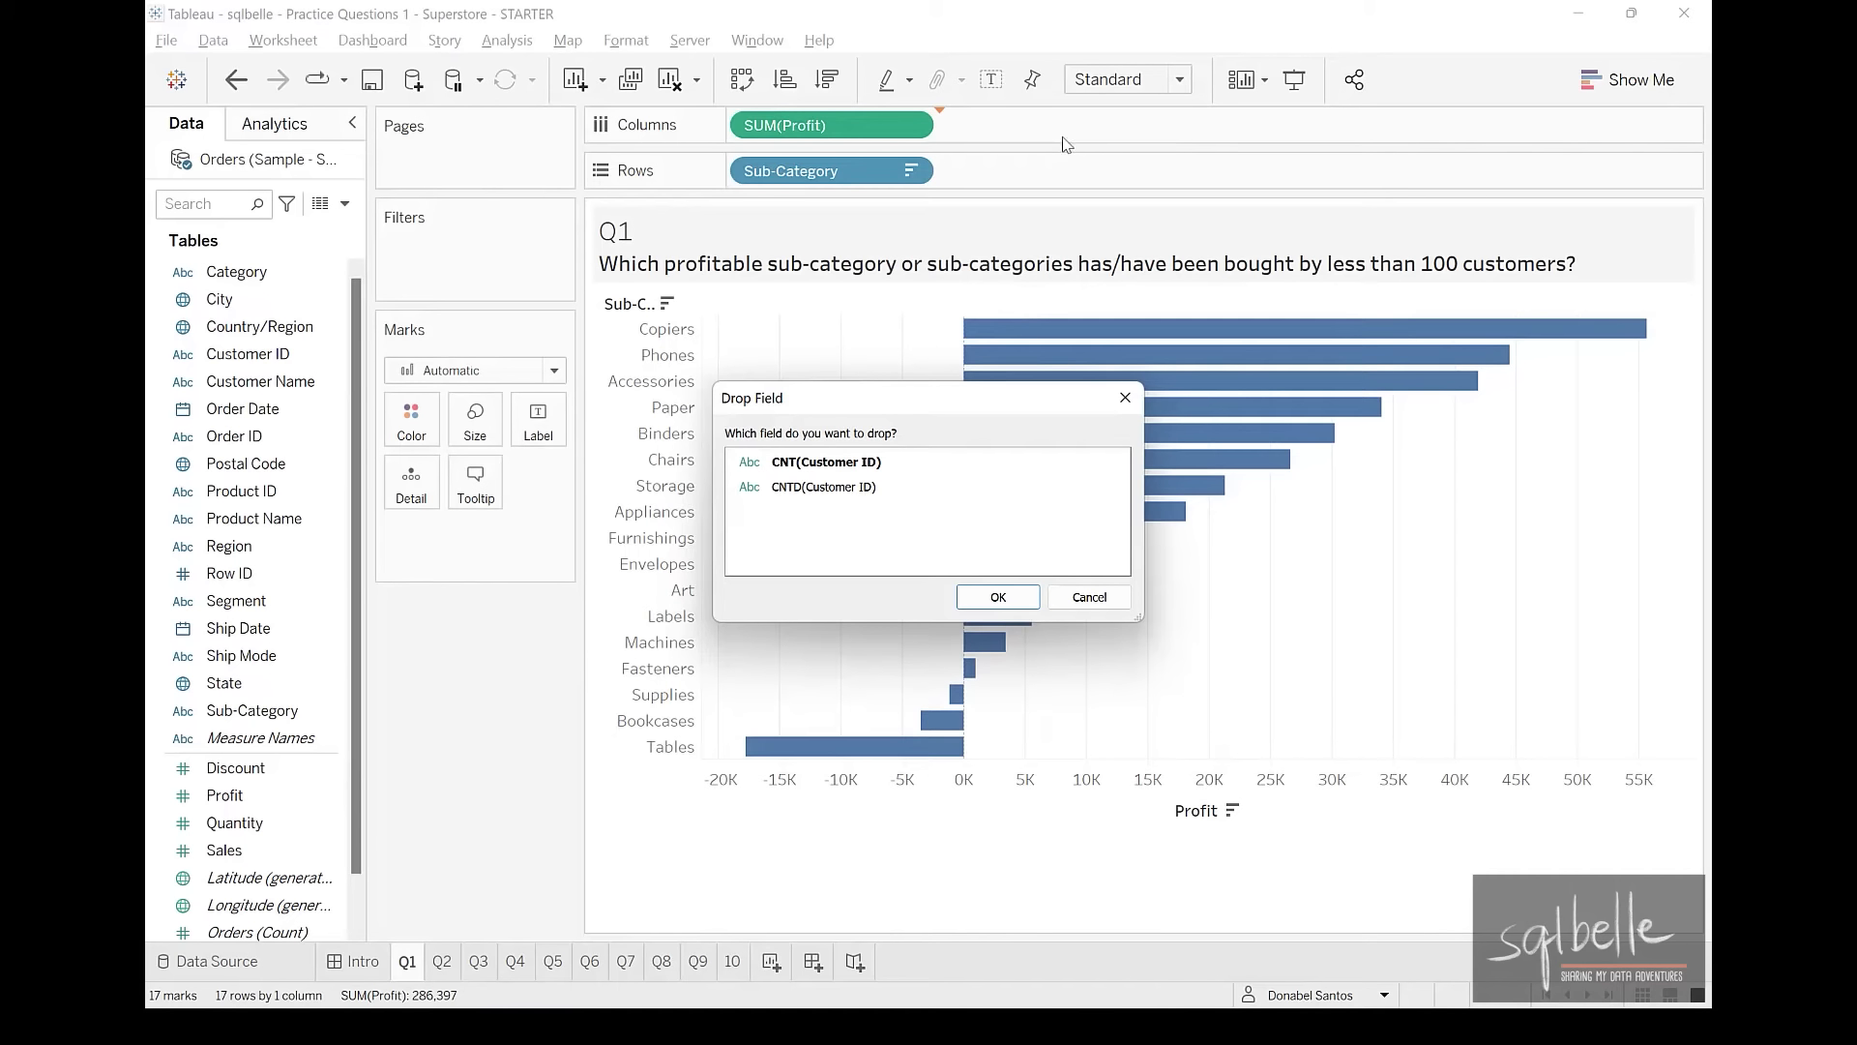
pyautogui.moveTo(926, 486); pyautogui.dragTo(977, 482)
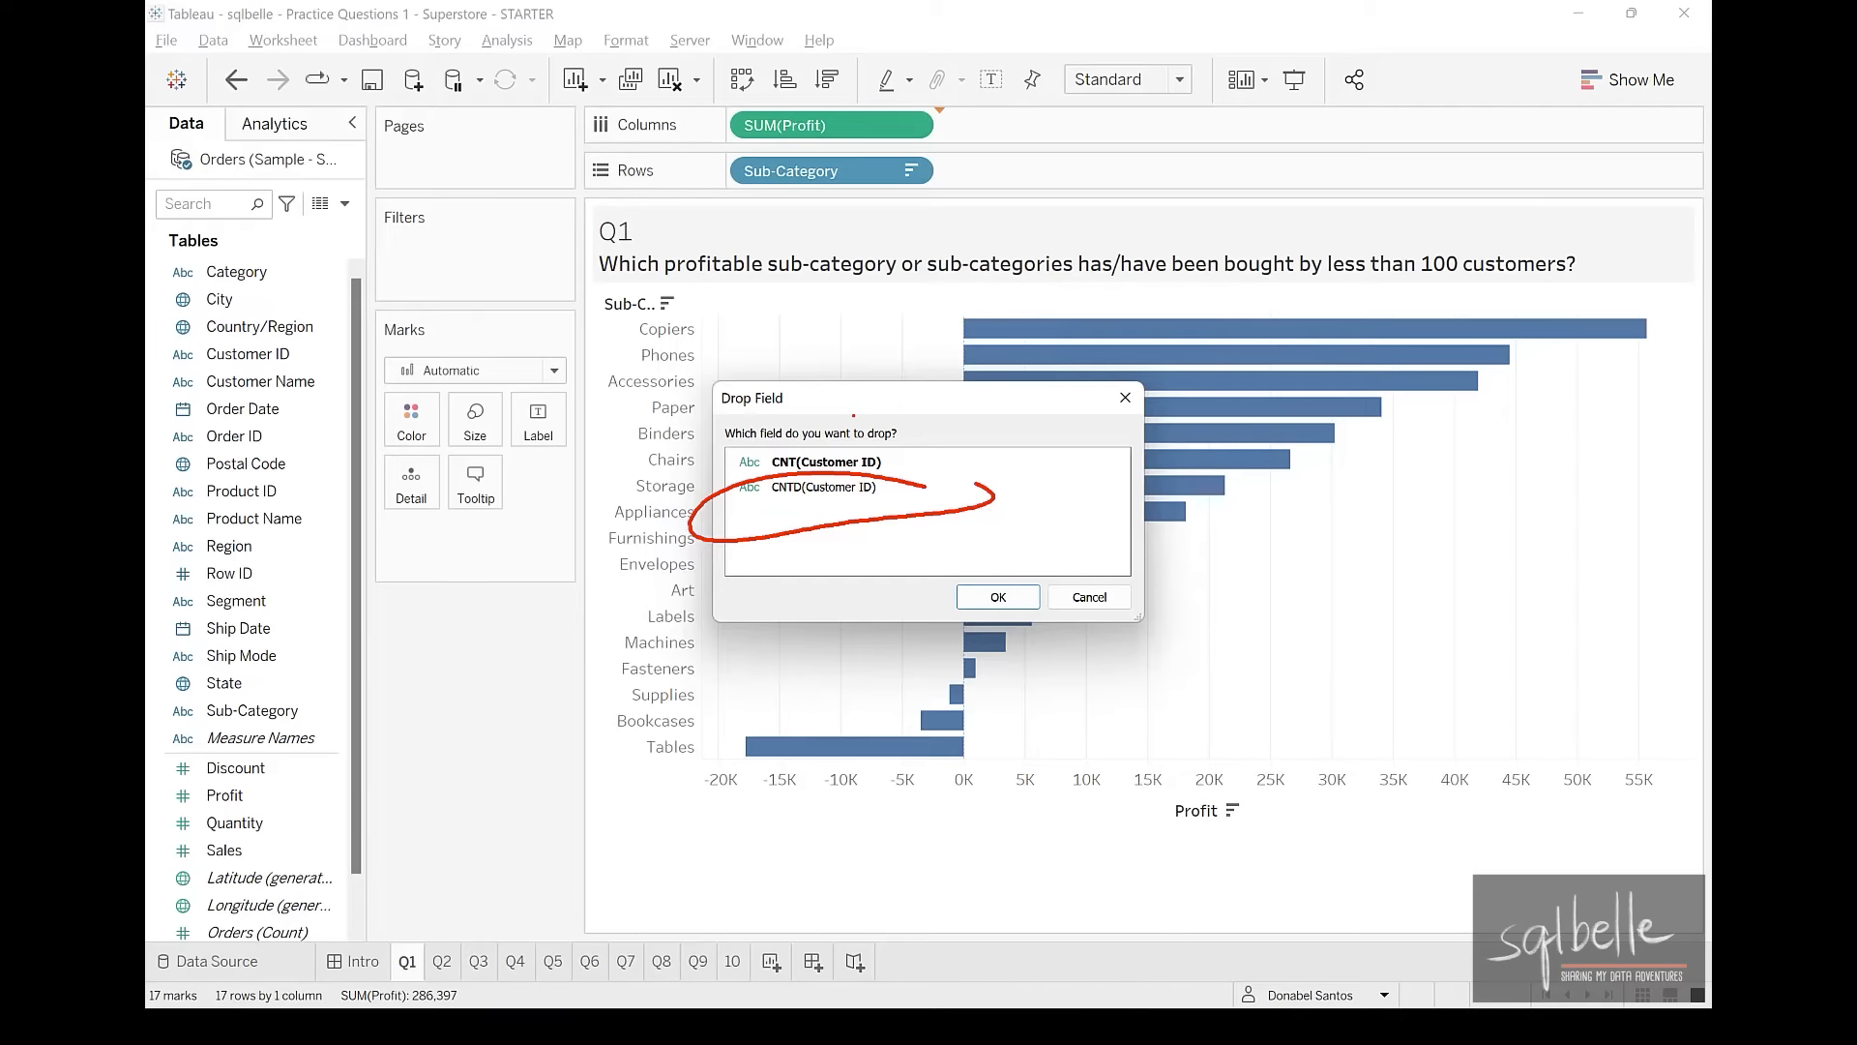
pyautogui.moveTo(838, 456); pyautogui.dragTo(937, 369)
pyautogui.moveTo(909, 372)
pyautogui.mouseDown()
pyautogui.moveTo(955, 401)
pyautogui.moveTo(984, 375)
pyautogui.mouseUp()
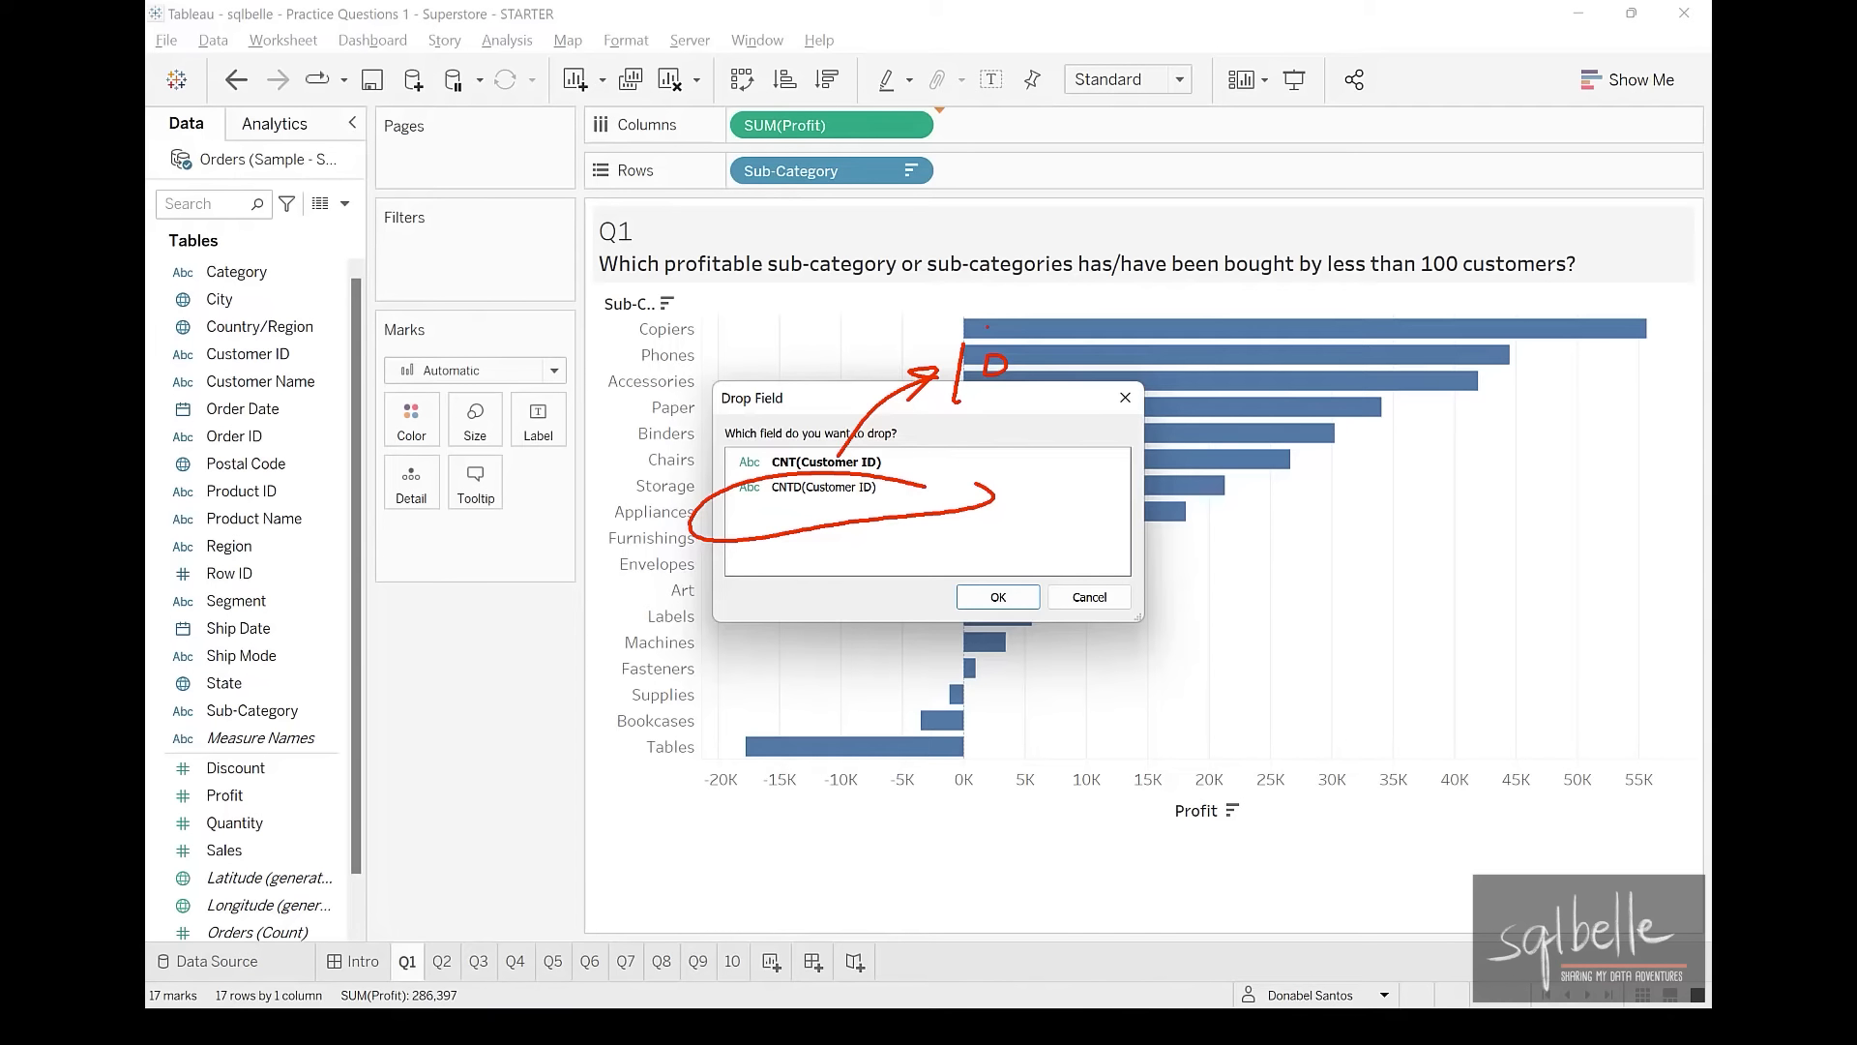
pyautogui.moveTo(1024, 580)
pyautogui.mouseDown()
pyautogui.moveTo(934, 533)
pyautogui.moveTo(935, 553)
pyautogui.mouseUp()
pyautogui.moveTo(1057, 537); pyautogui.dragTo(1062, 592)
pyautogui.press('Escape')
pyautogui.click(919, 487)
pyautogui.click(997, 597)
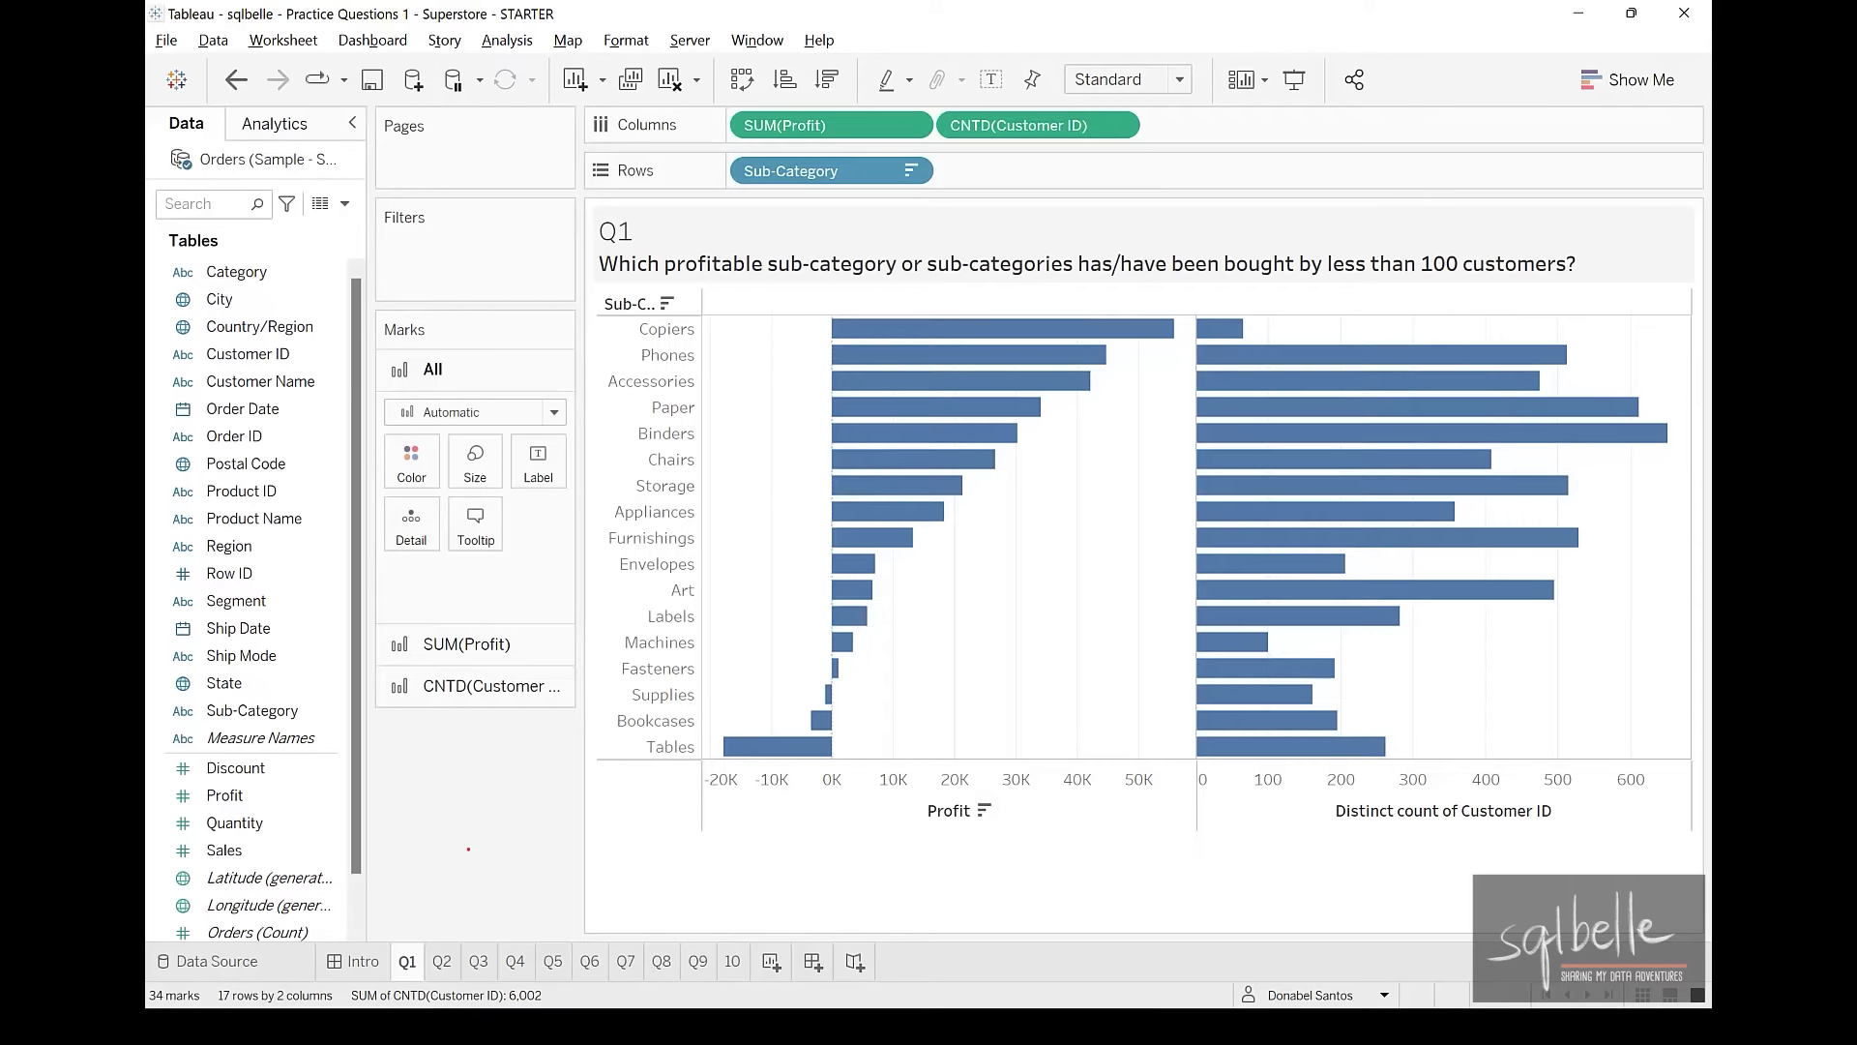
# Circle "profitable", mark the cutoffs below Fasteners and near 100 customers with lines, and clear the annotations
pyautogui.moveTo(744, 231)
pyautogui.mouseDown()
pyautogui.moveTo(805, 279)
pyautogui.moveTo(756, 229)
pyautogui.mouseUp()
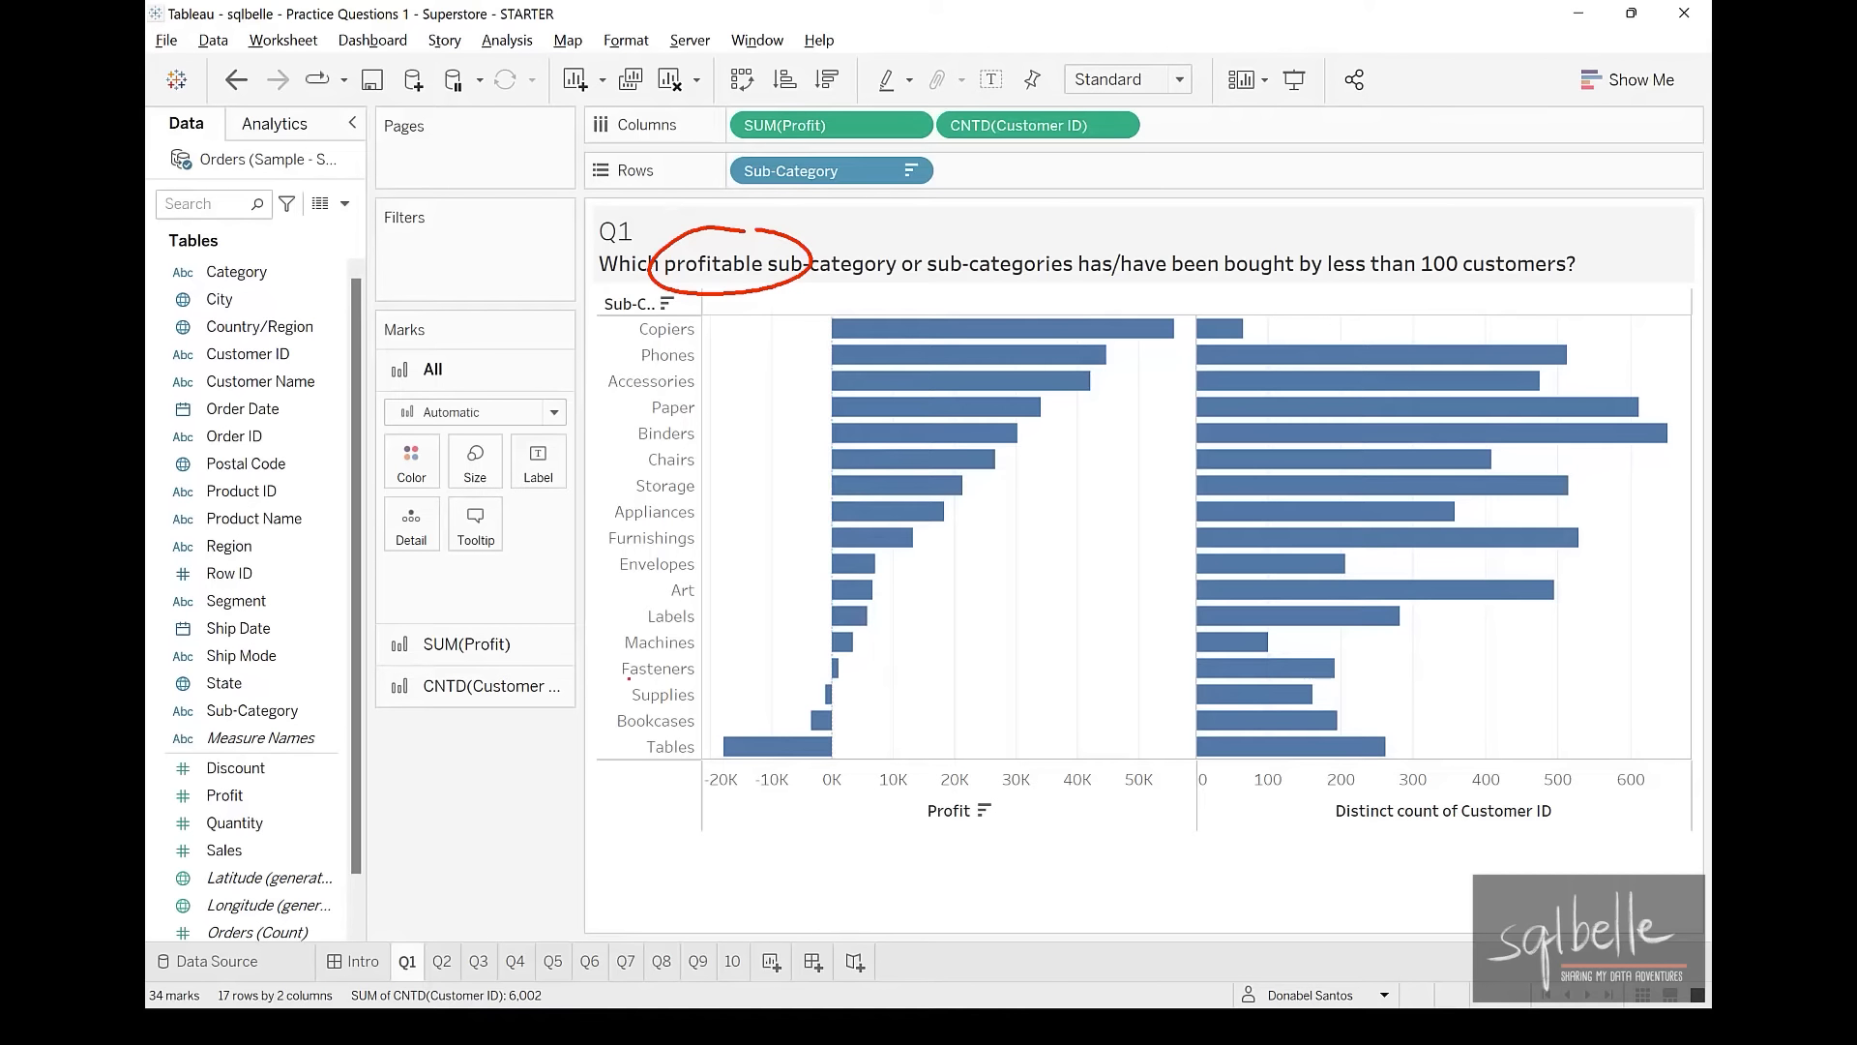
pyautogui.moveTo(592, 684); pyautogui.dragTo(1006, 680)
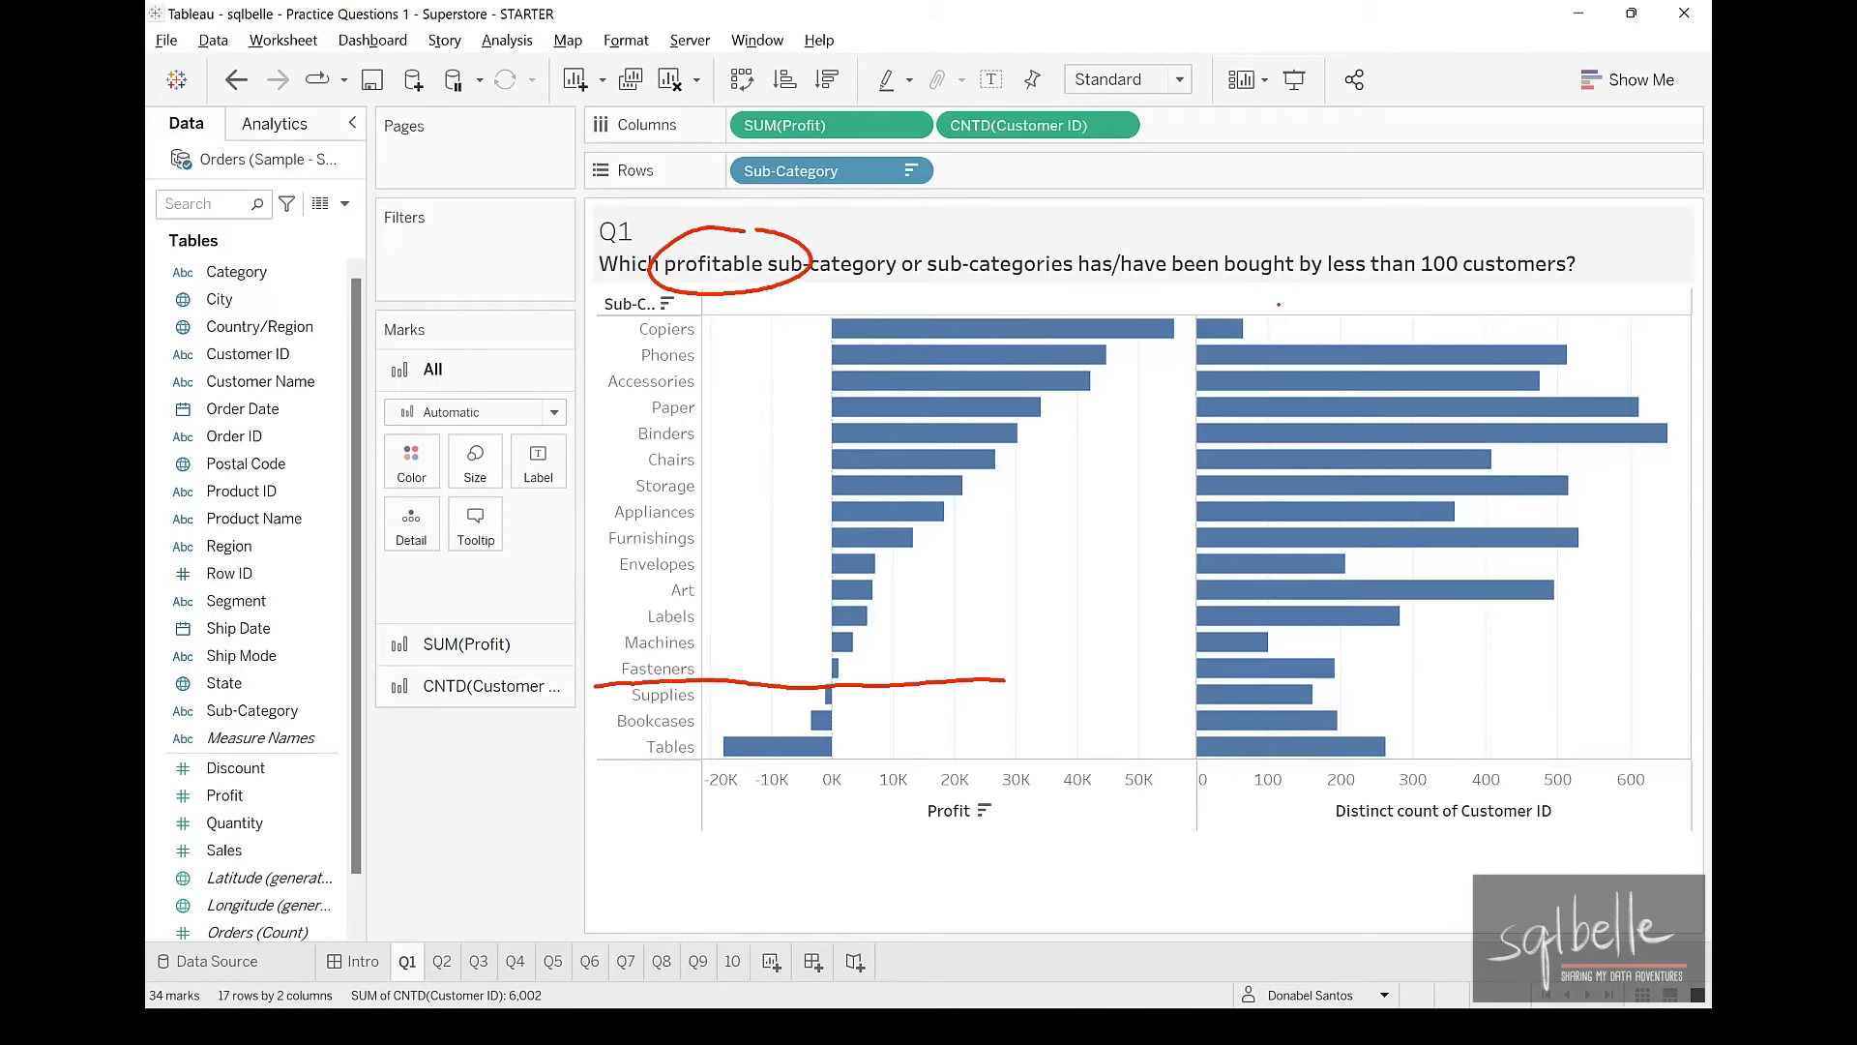
pyautogui.moveTo(1279, 304); pyautogui.dragTo(1265, 921)
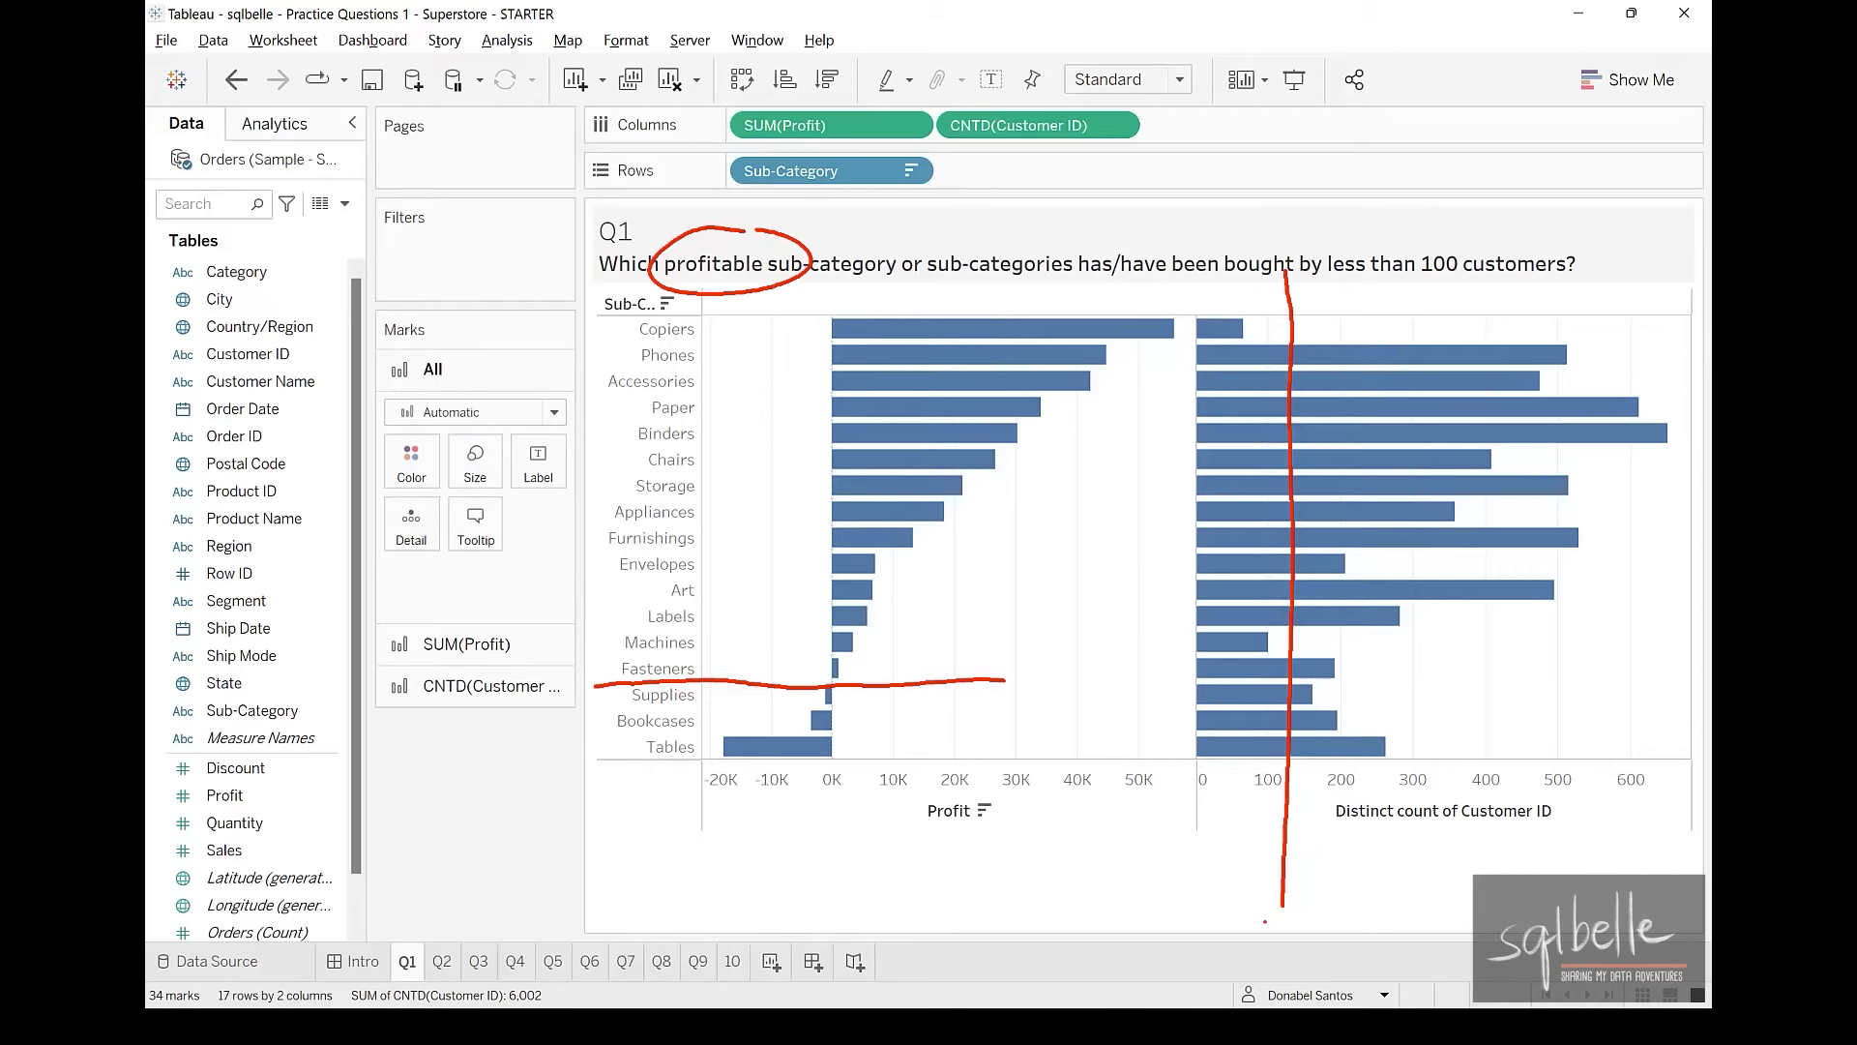
pyautogui.press('Escape')
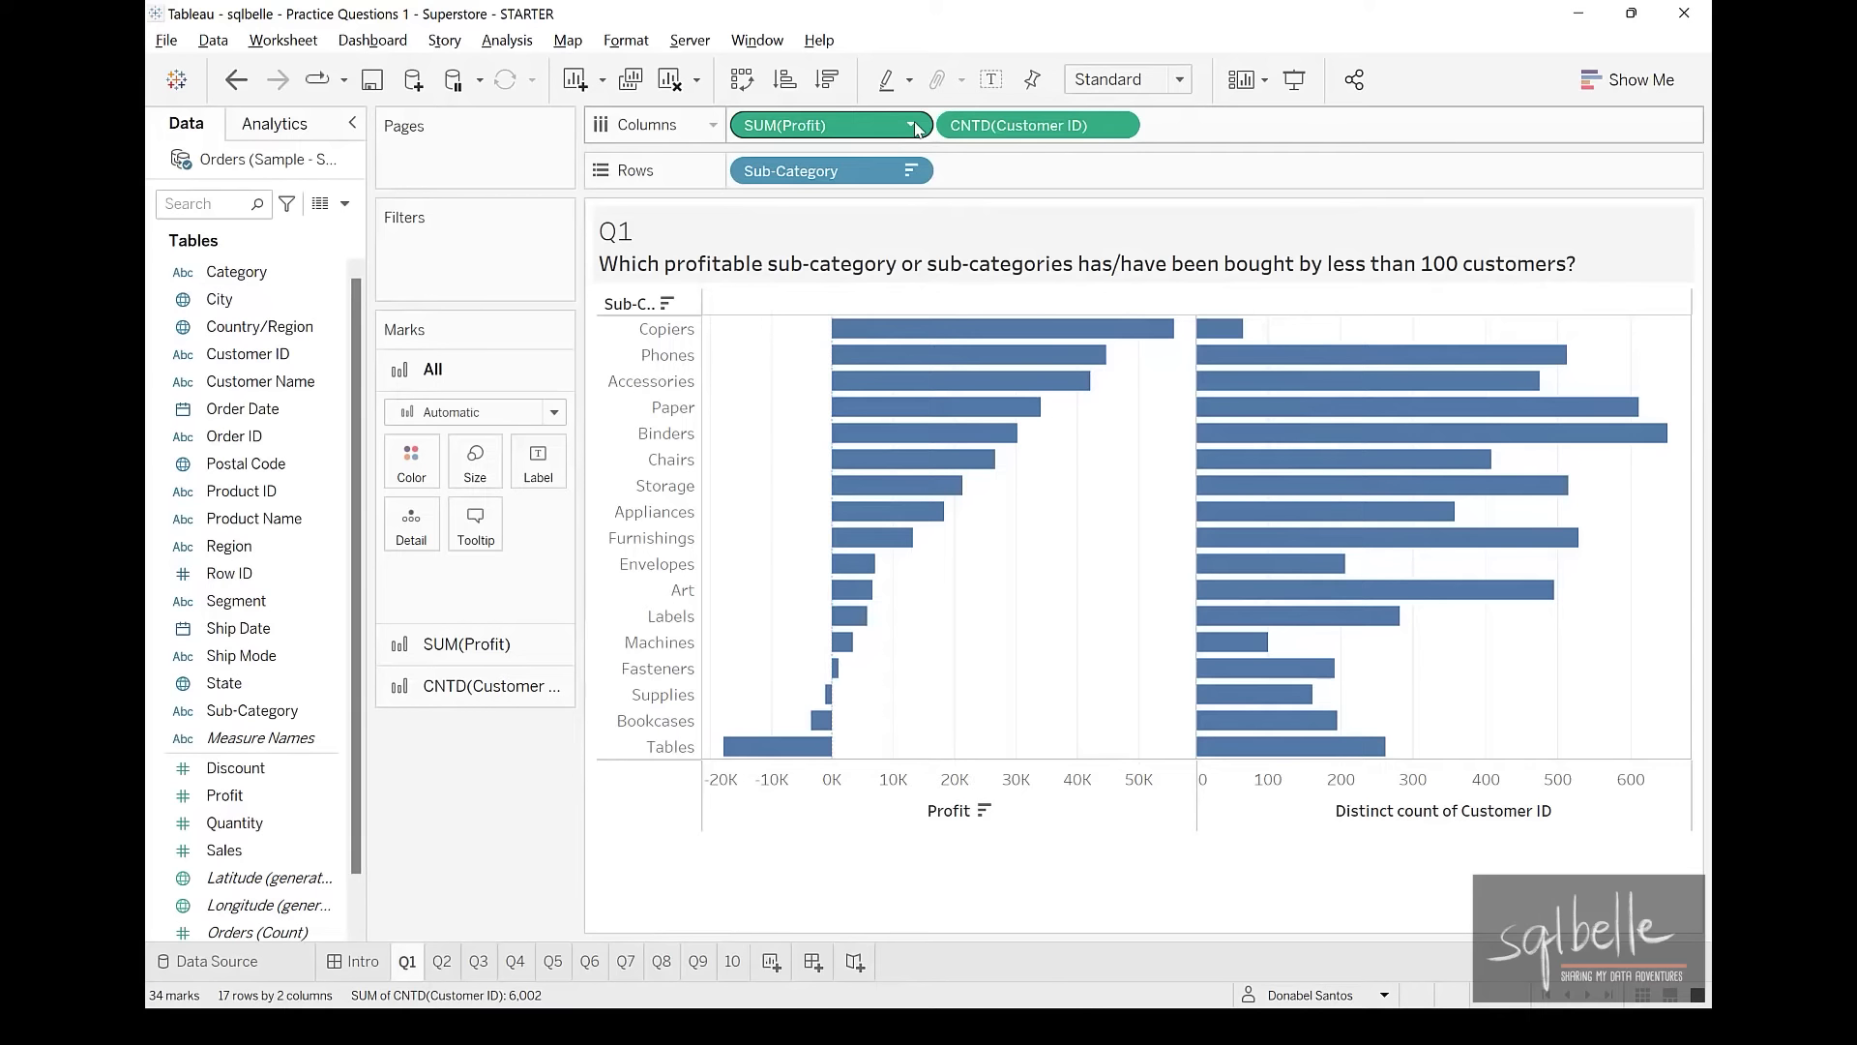
# Show a filter for SUM(Profit) and set its minimum to 0.01
pyautogui.click(913, 127)
pyautogui.click(822, 199)
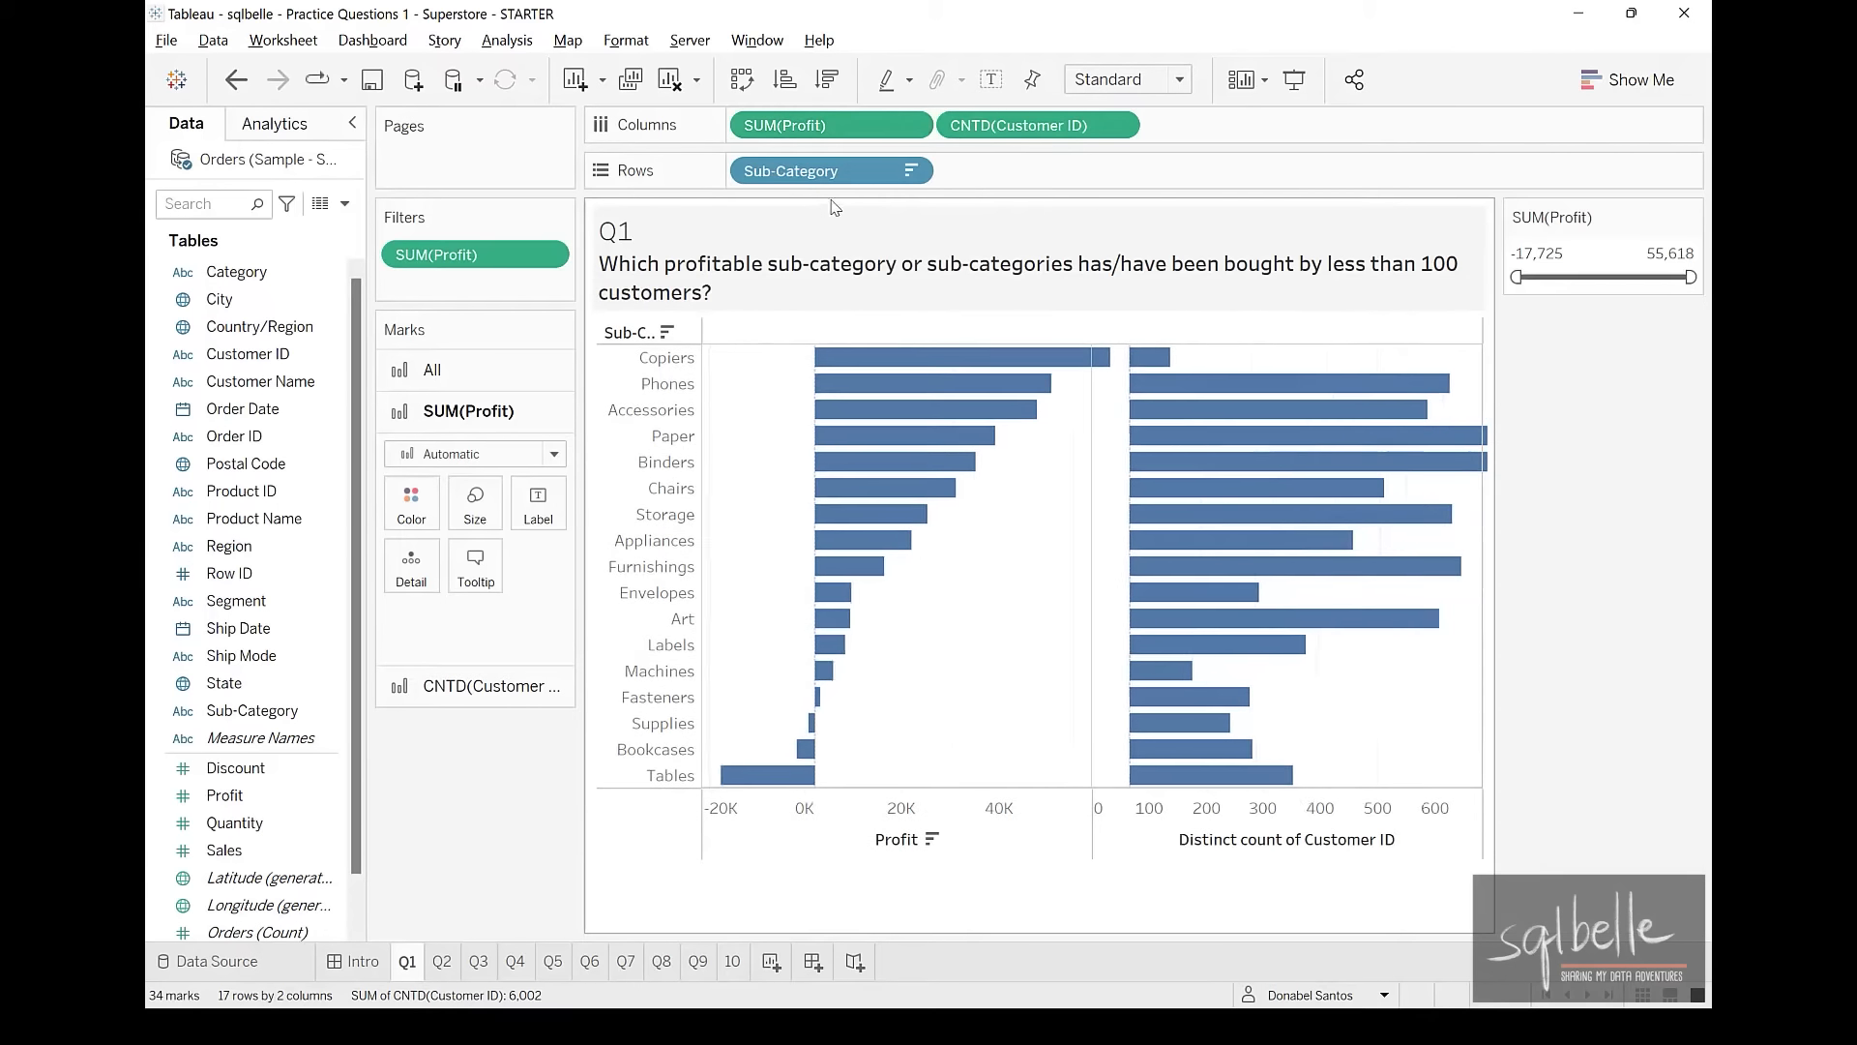
pyautogui.click(1598, 253)
pyautogui.write('0')
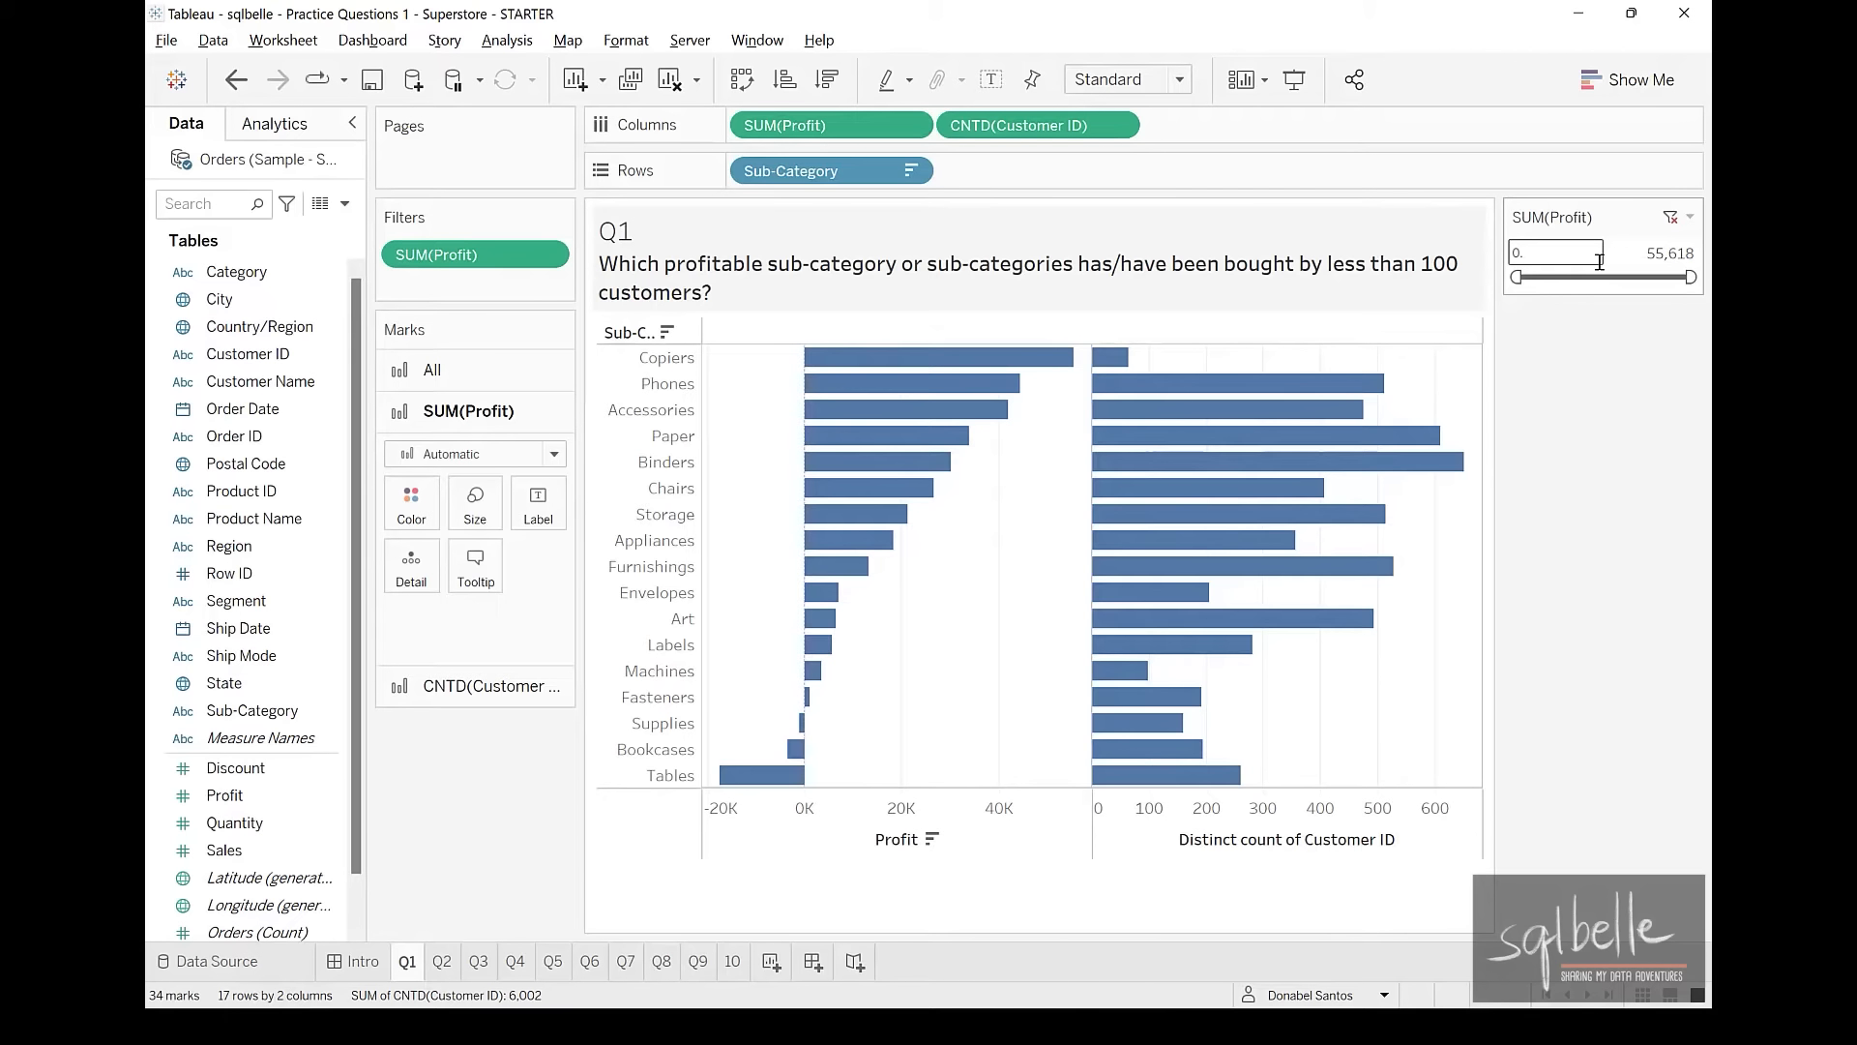
pyautogui.write('.01')
pyautogui.press('Return')
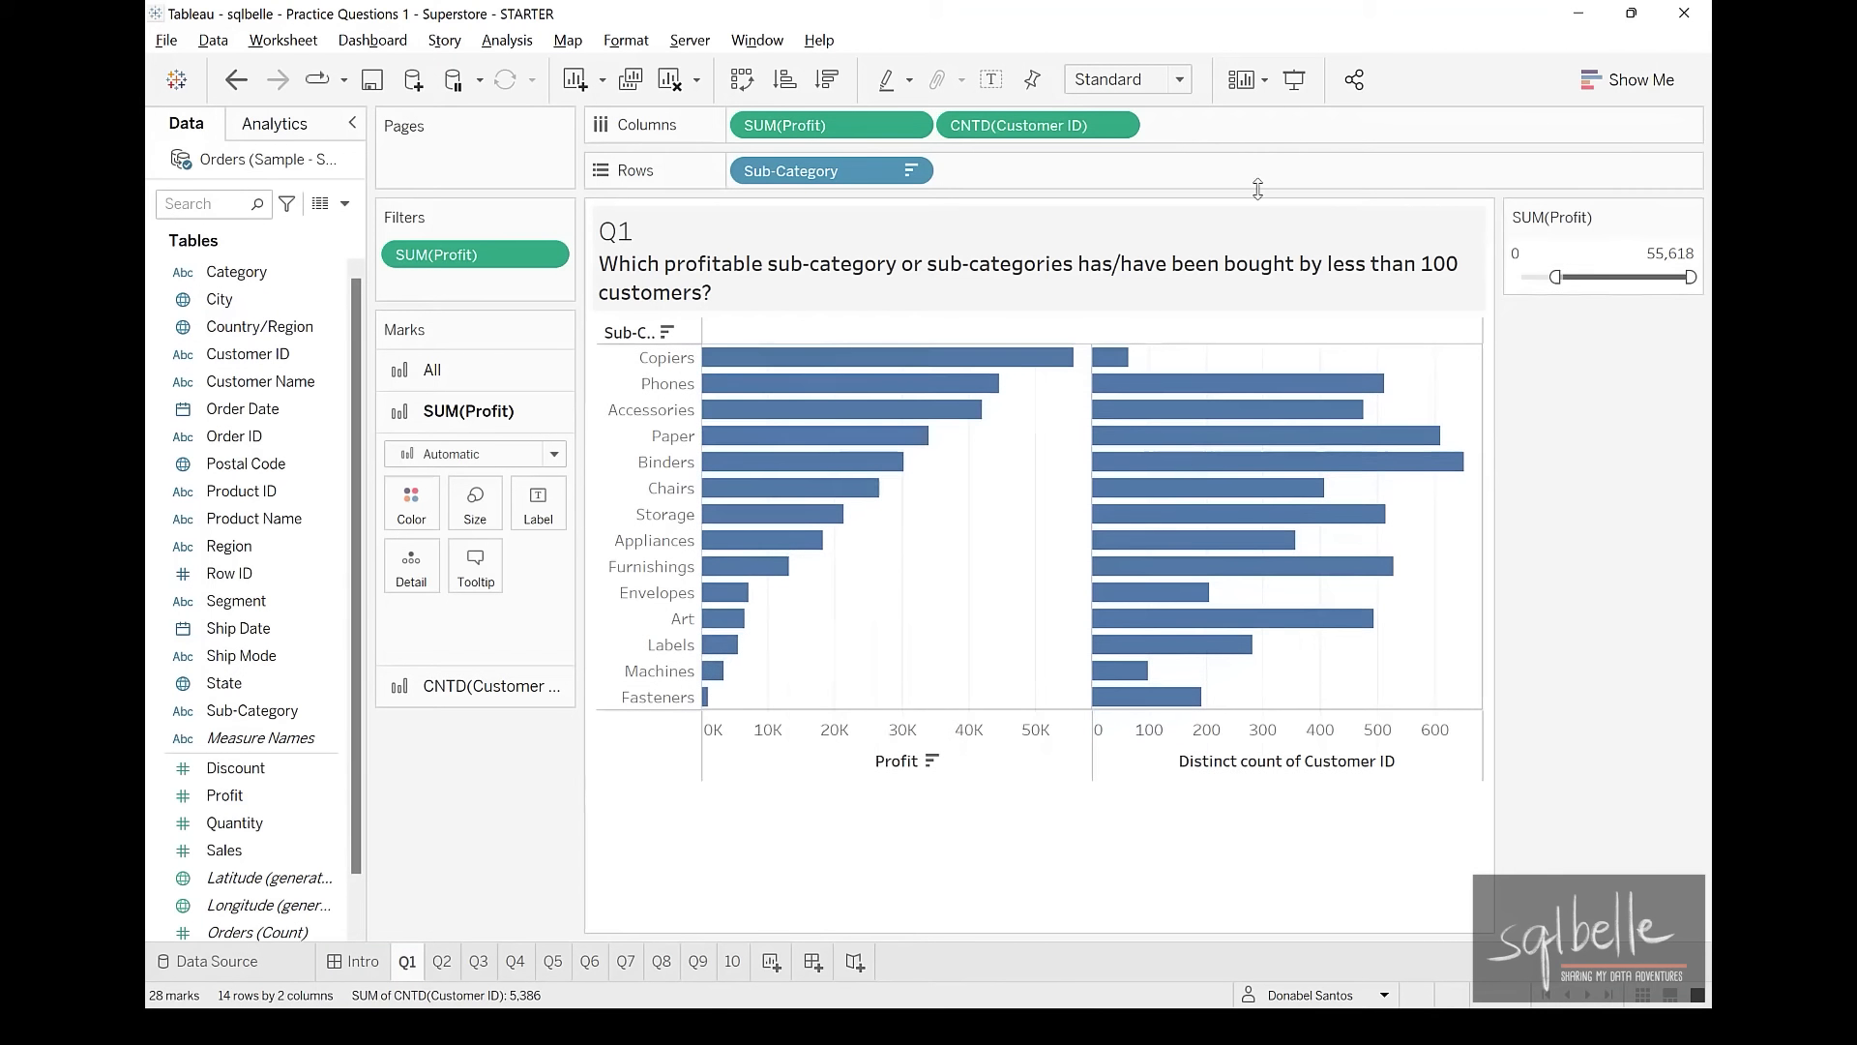
# Show a filter for CNTD(Customer ID), set its maximum to 99, and briefly circle the Copiers and Machines rows
pyautogui.click(1122, 126)
pyautogui.click(1058, 198)
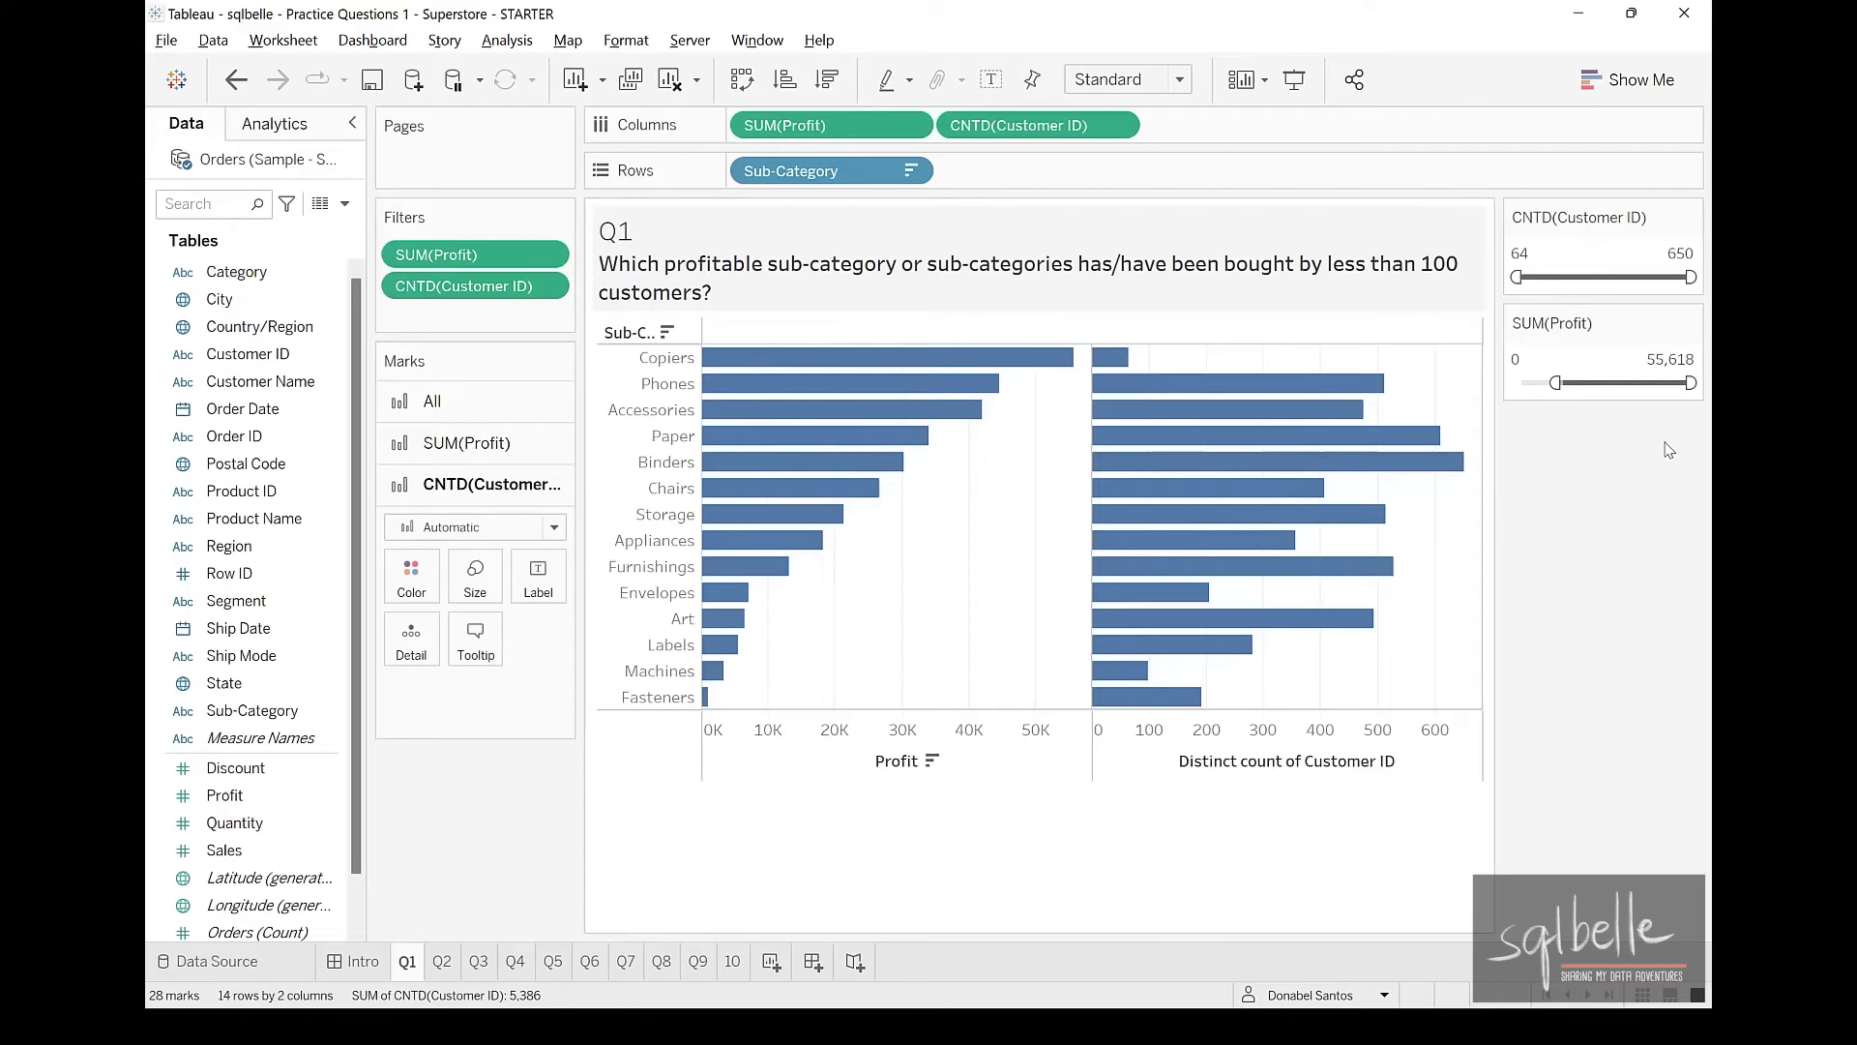
pyautogui.hotkey('ctrl', 'z')
pyautogui.moveTo(1688, 232); pyautogui.dragTo(1710, 272)
pyautogui.press('Escape')
pyautogui.click(1674, 254)
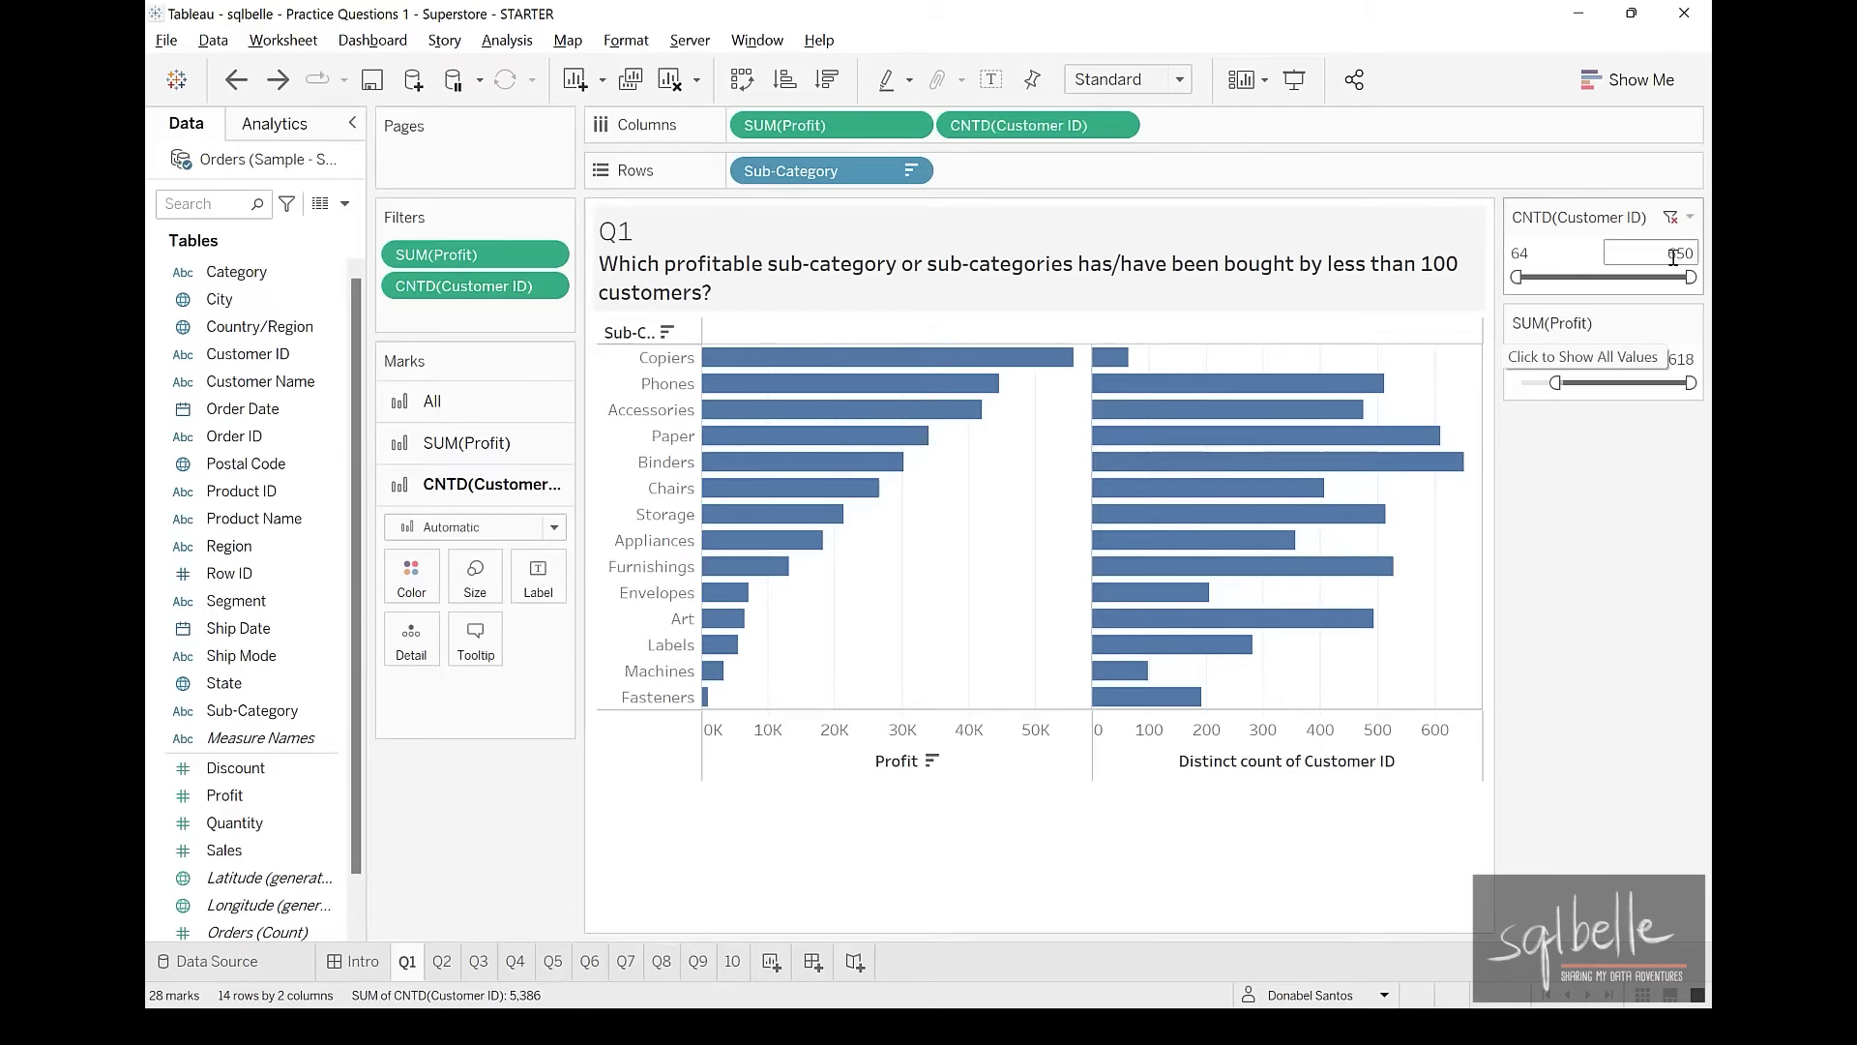
pyautogui.doubleClick(1673, 254)
pyautogui.write('99')
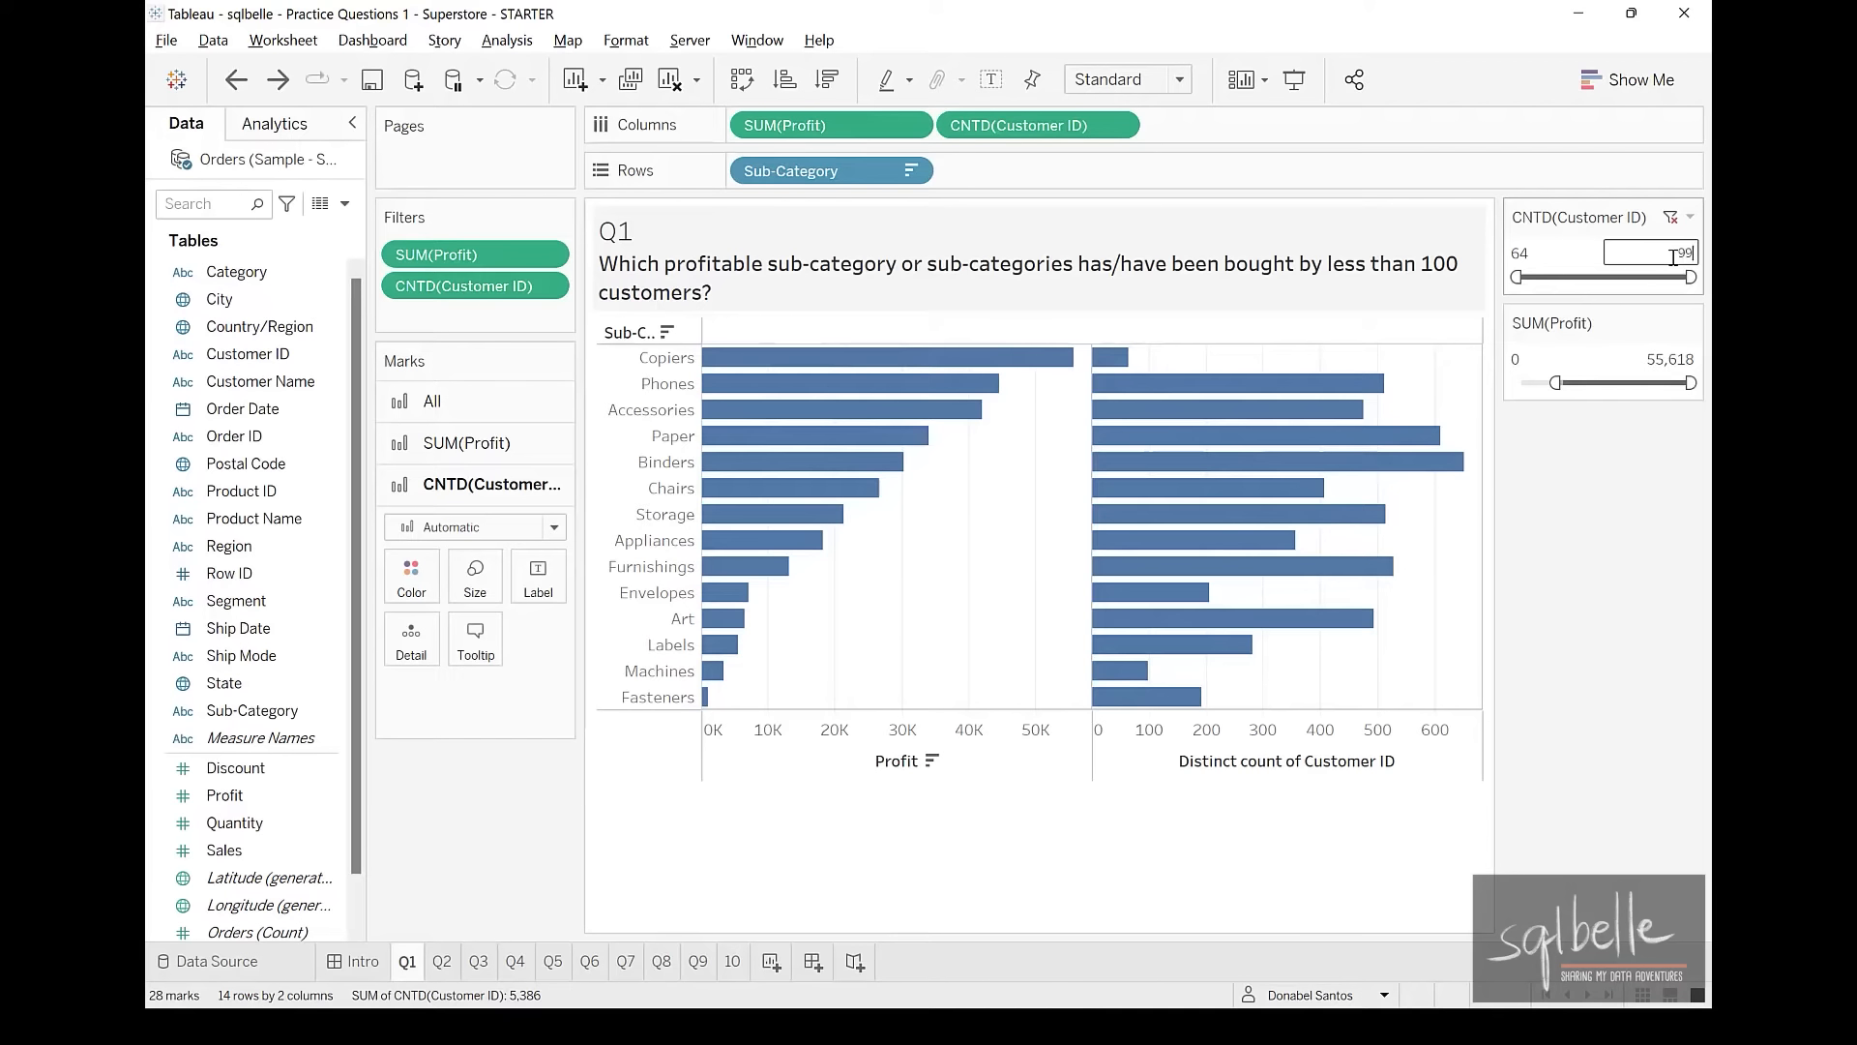
pyautogui.press('Return')
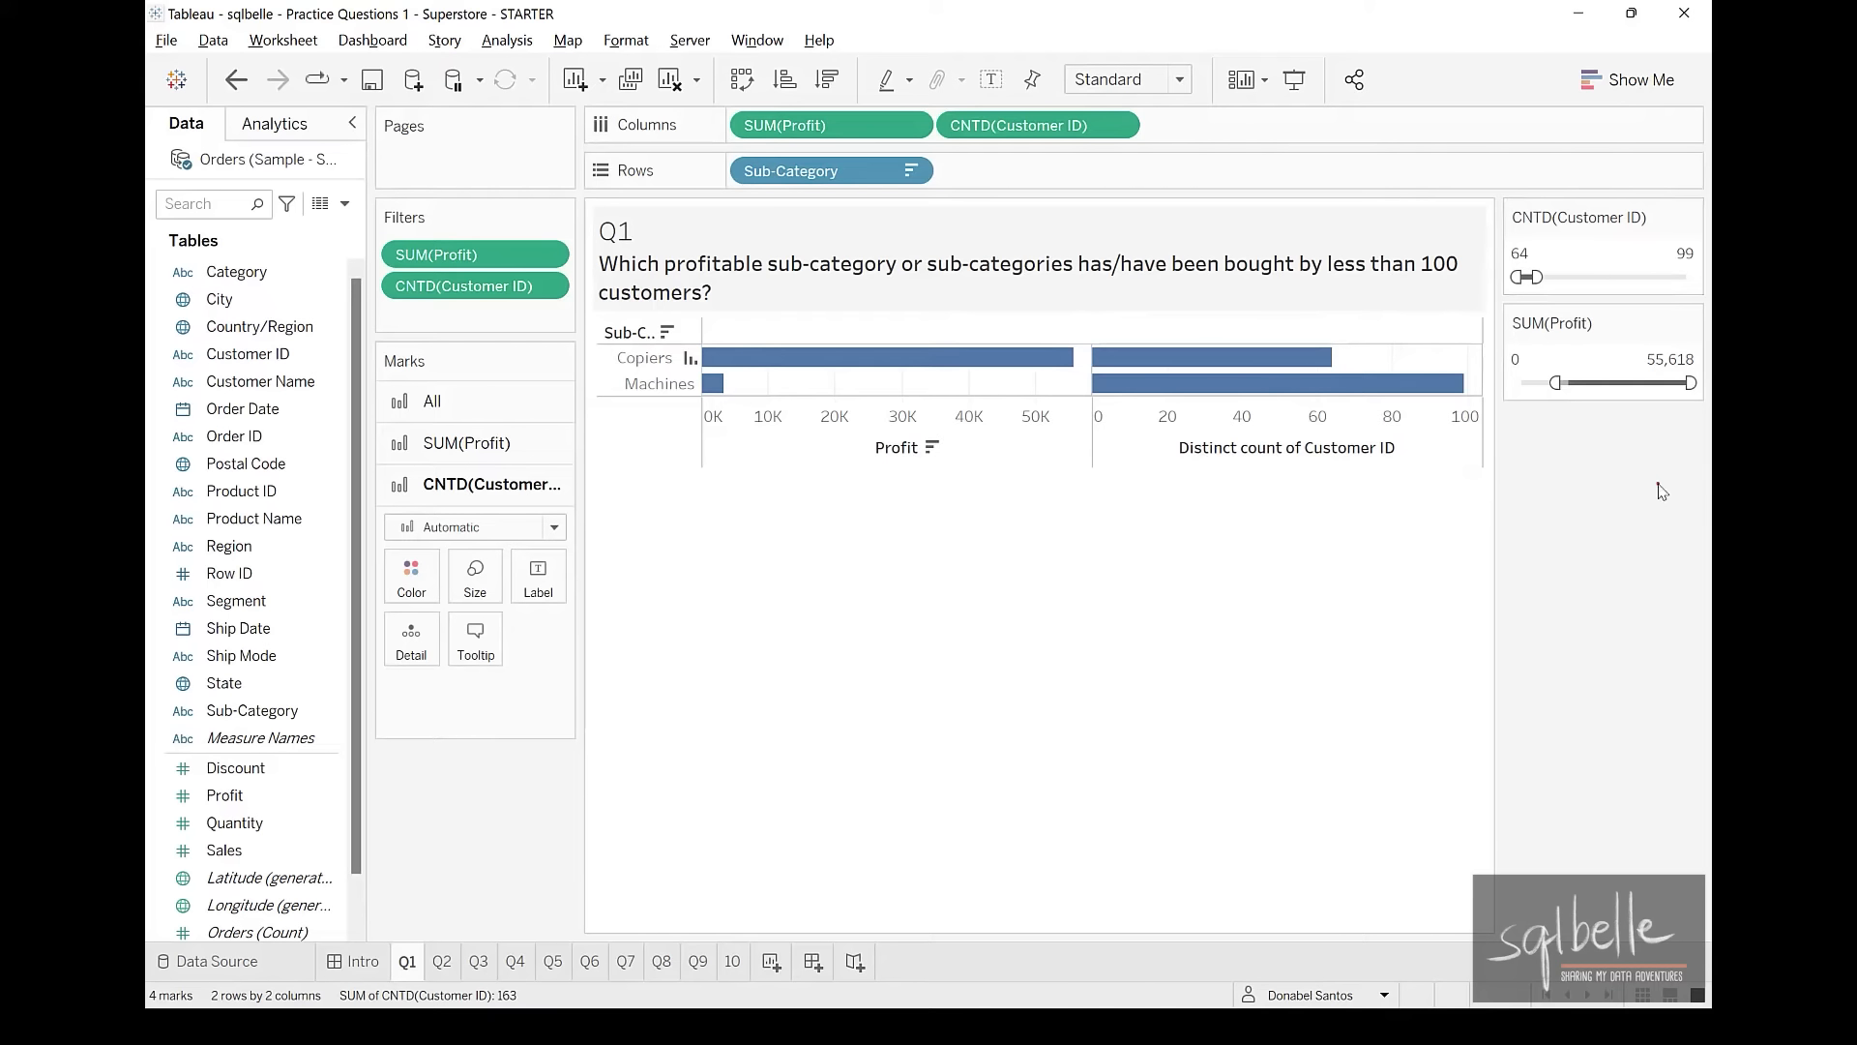
pyautogui.moveTo(762, 345)
pyautogui.mouseDown()
pyautogui.moveTo(658, 455)
pyautogui.moveTo(820, 310)
pyautogui.mouseUp()
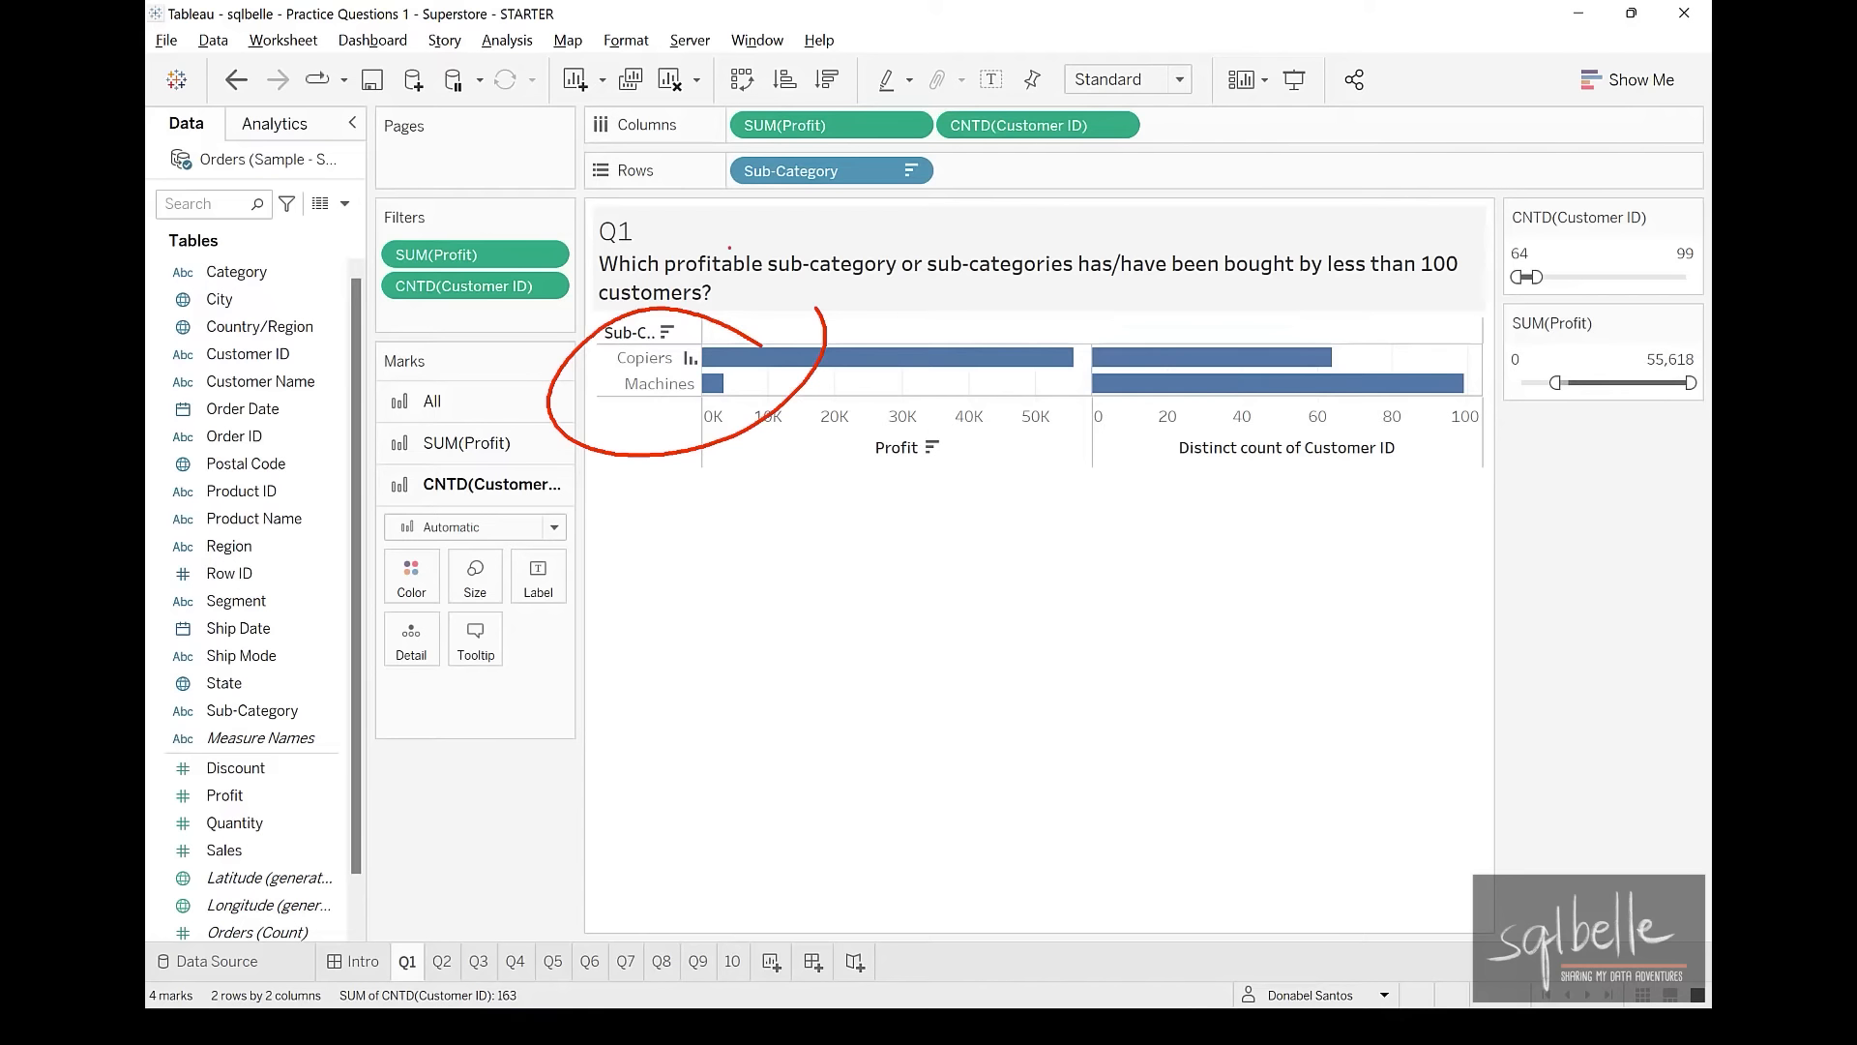
pyautogui.press('Escape')
# Open the Q2 worksheet, underline "Take best" and circle "most sales" in its question, and clear the annotations
pyautogui.hotkey('ctrl', 'Tab')
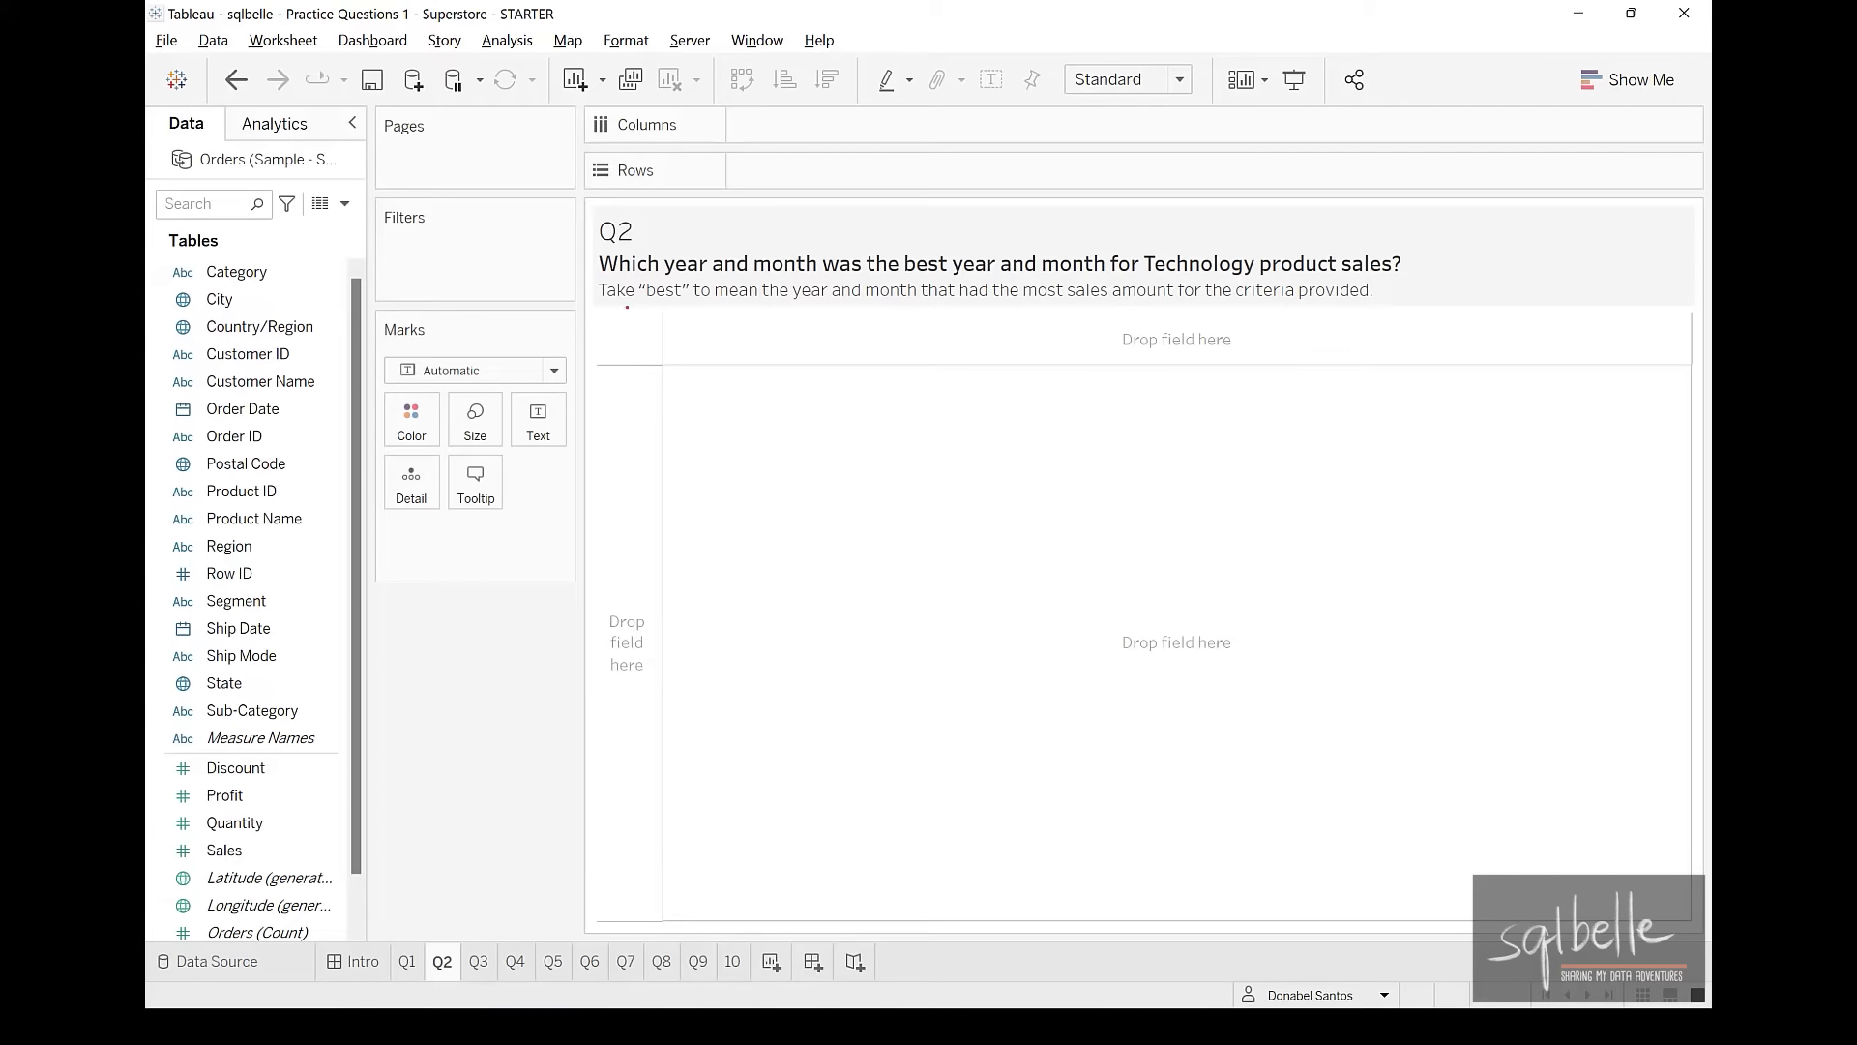
pyautogui.moveTo(607, 314); pyautogui.dragTo(704, 313)
pyautogui.moveTo(1022, 313)
pyautogui.mouseDown()
pyautogui.moveTo(1110, 326)
pyautogui.moveTo(1088, 348)
pyautogui.mouseUp()
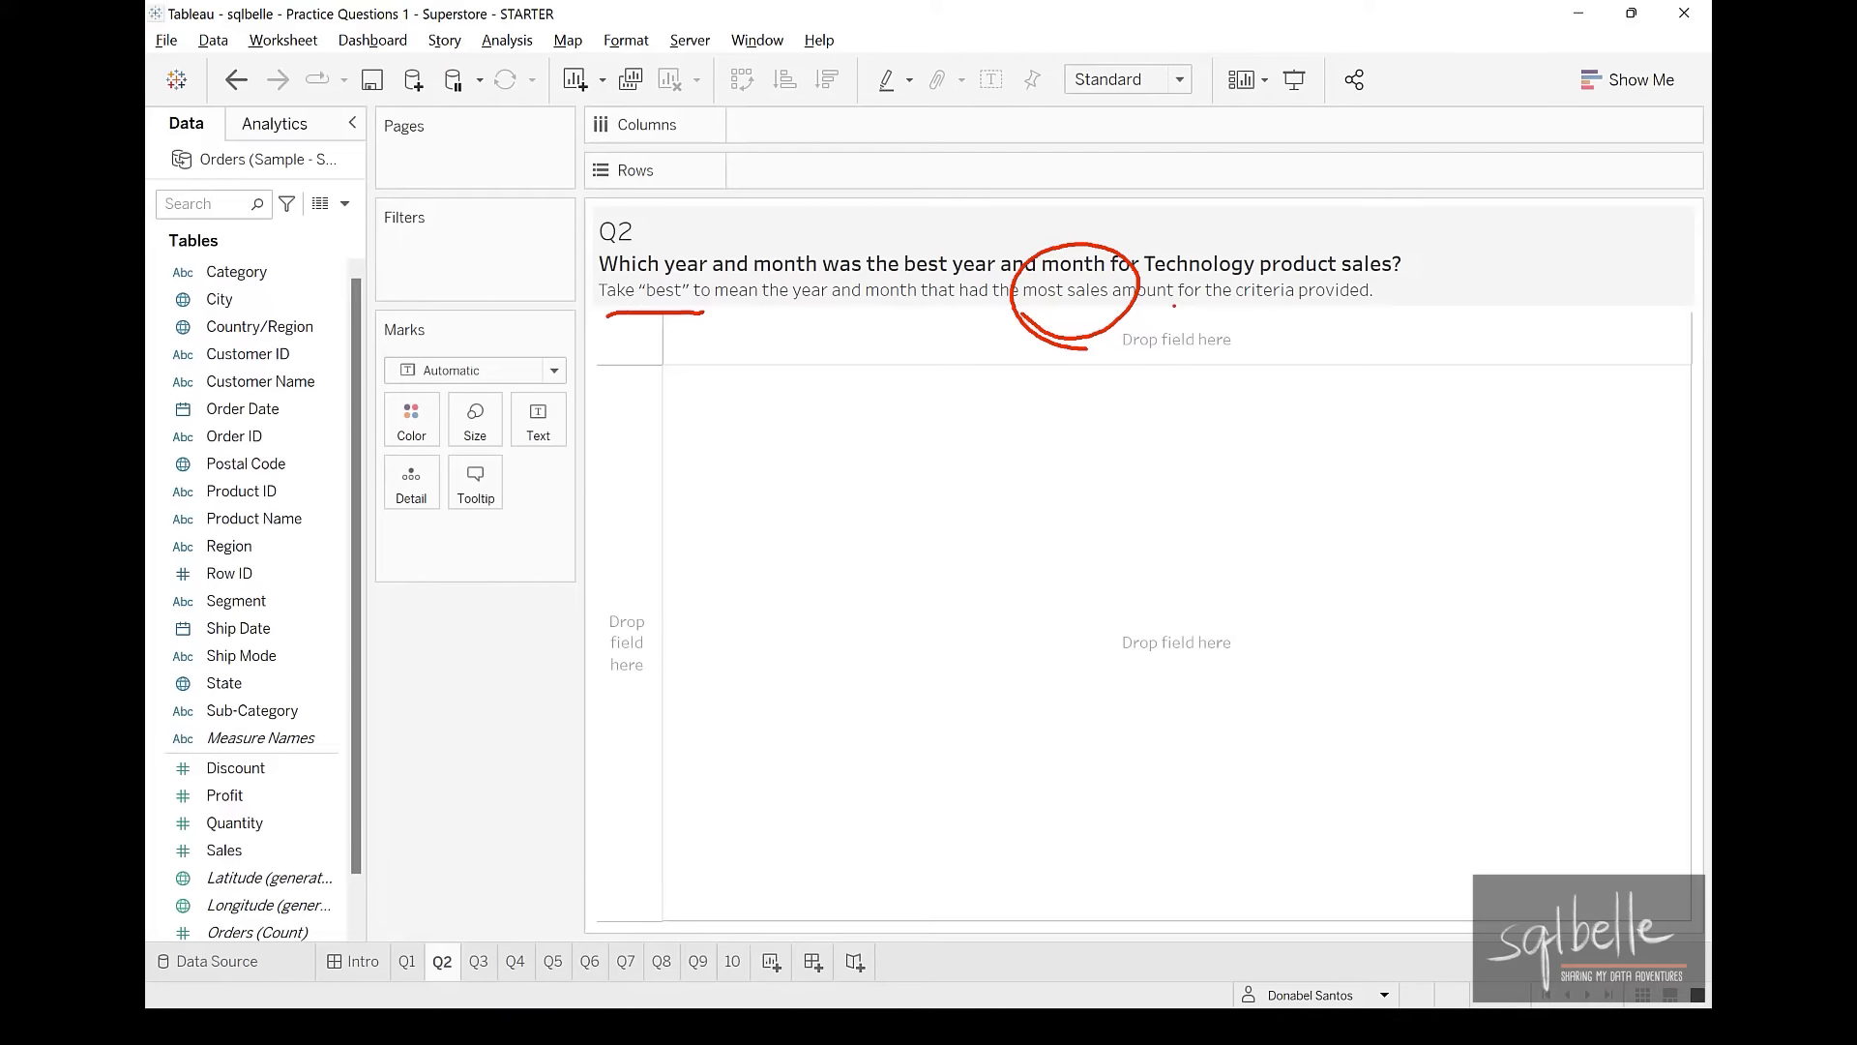
pyautogui.press('Escape')
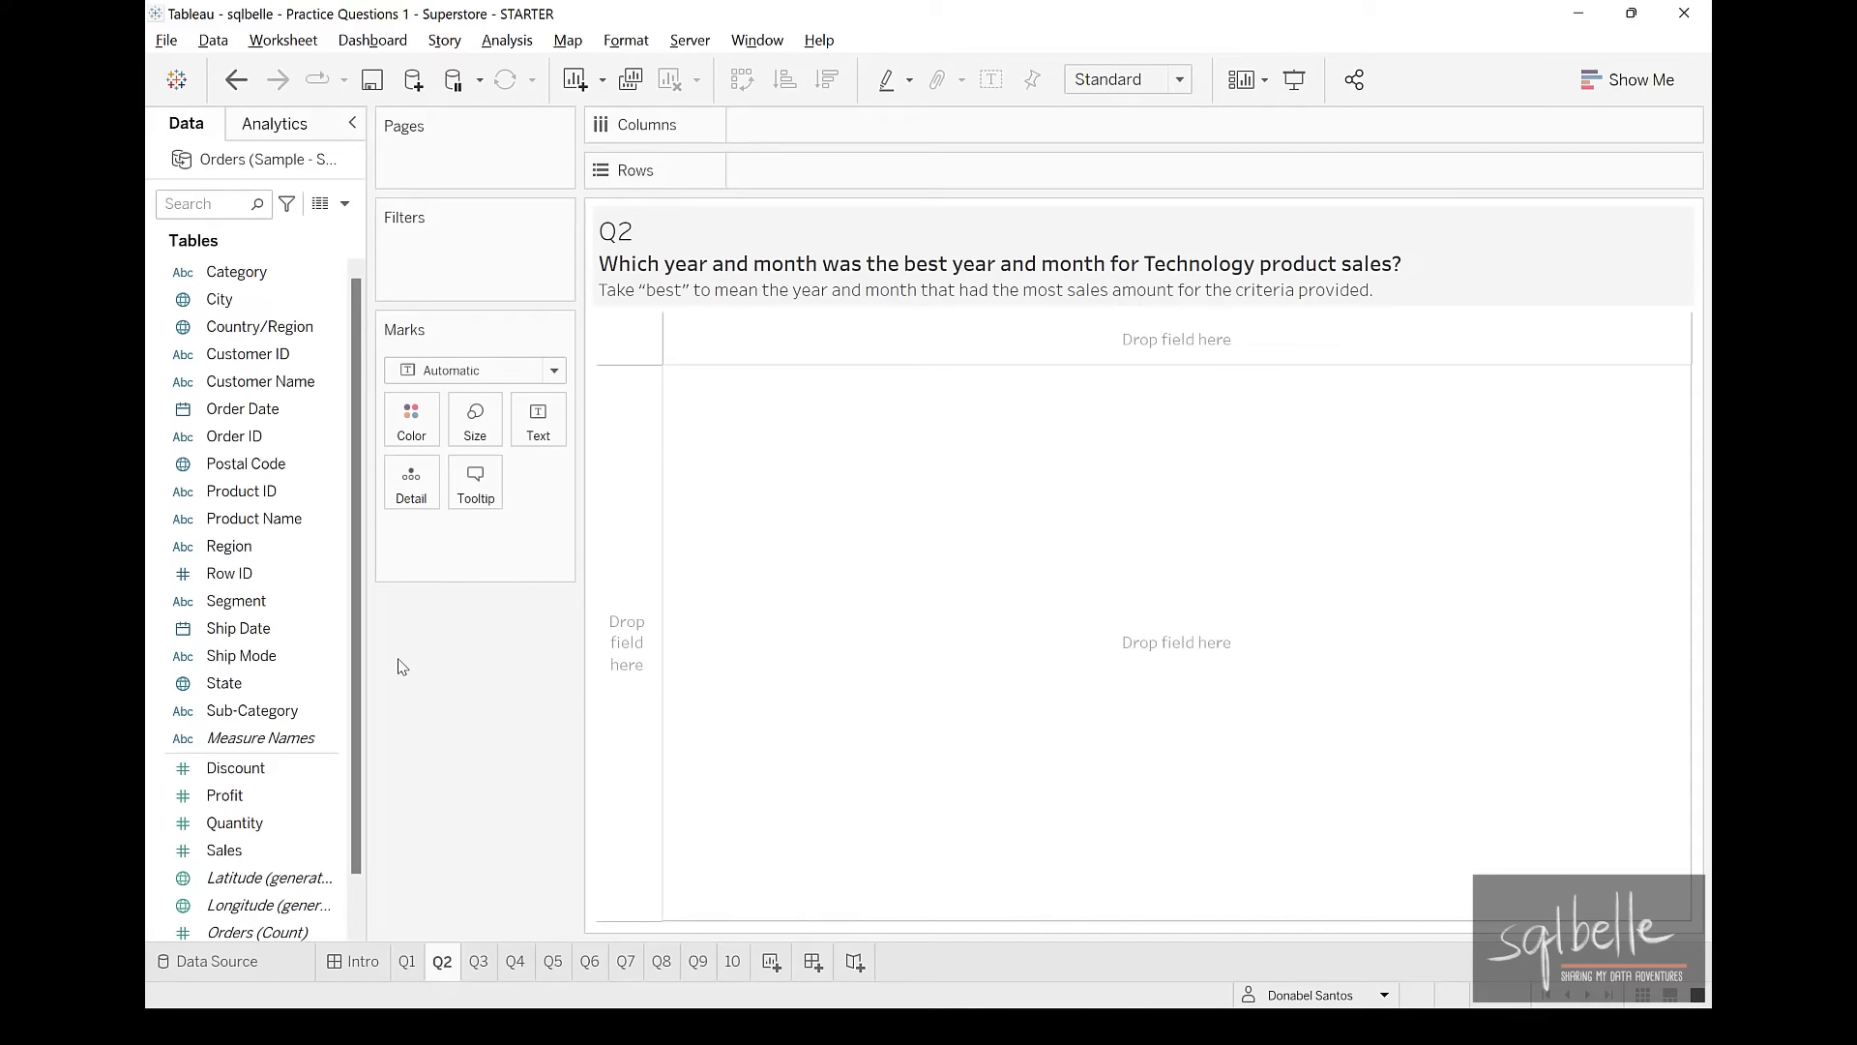
# Place Order Date on the columns and expand it from year through quarter to month
pyautogui.moveTo(256, 409); pyautogui.dragTo(869, 113)
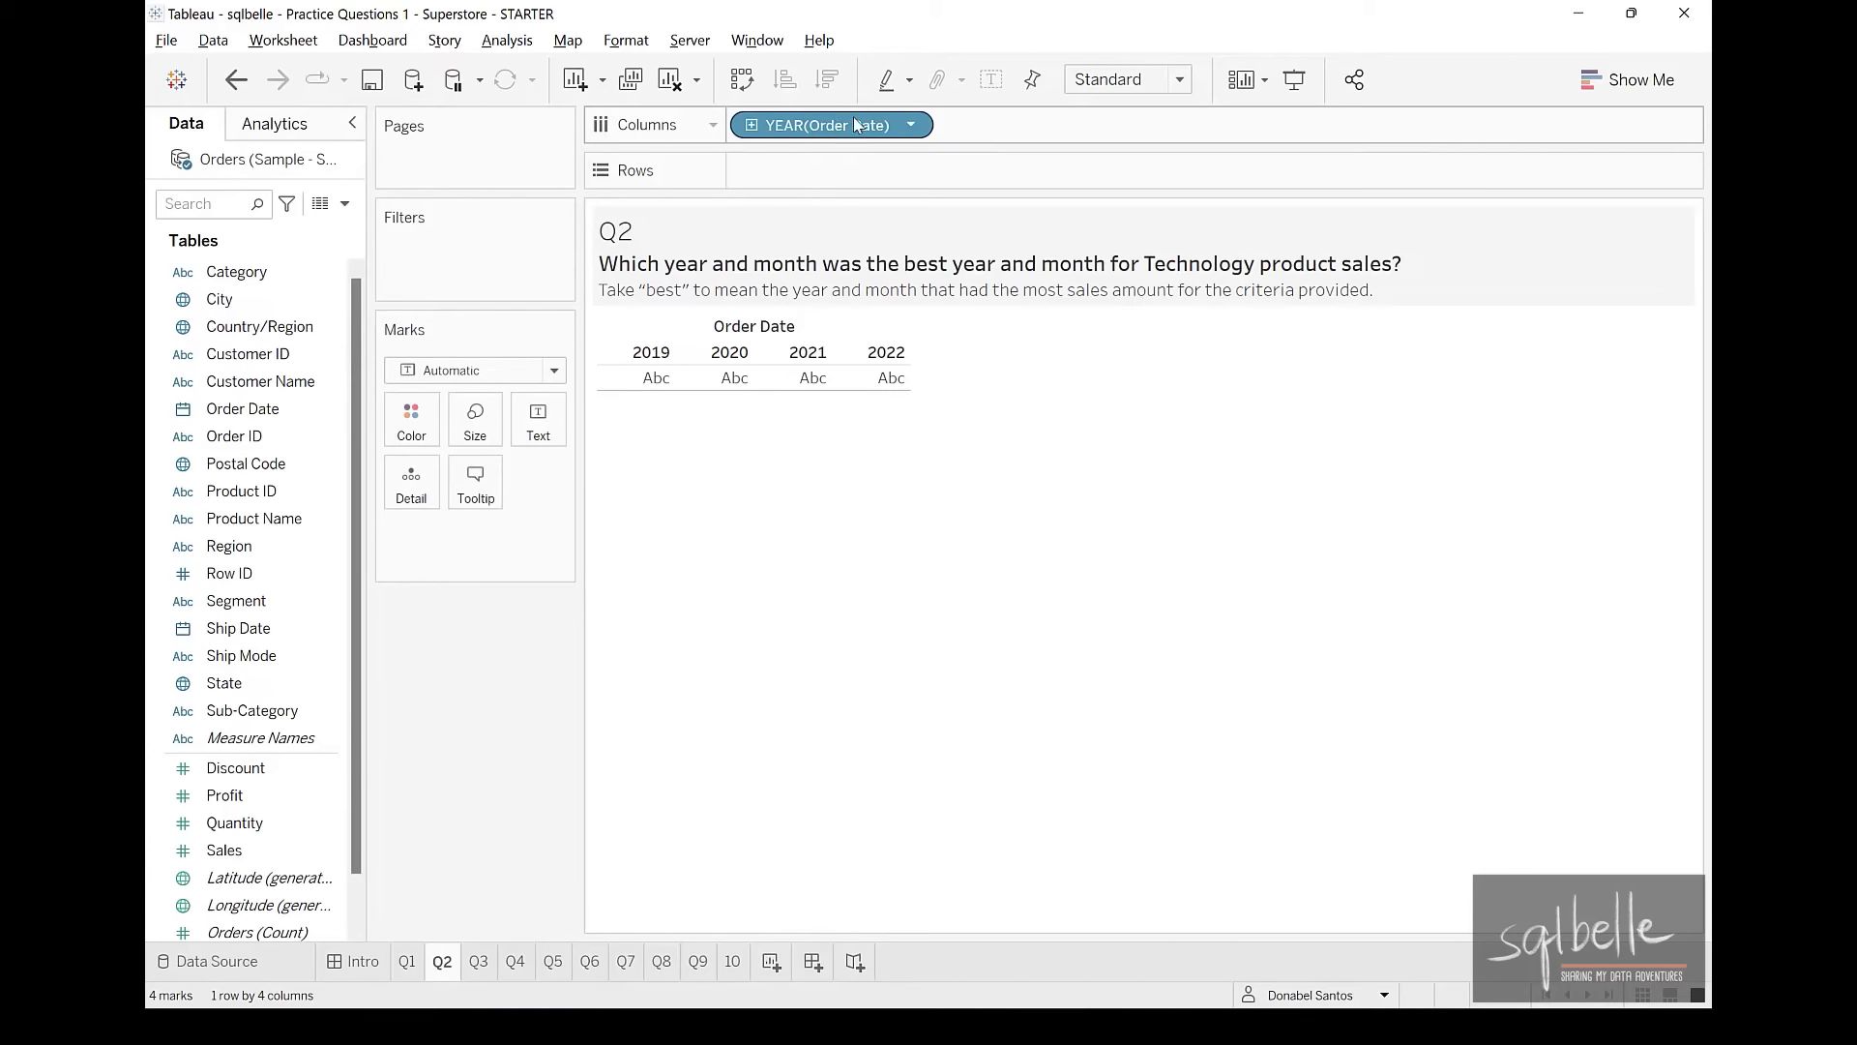
pyautogui.click(752, 130)
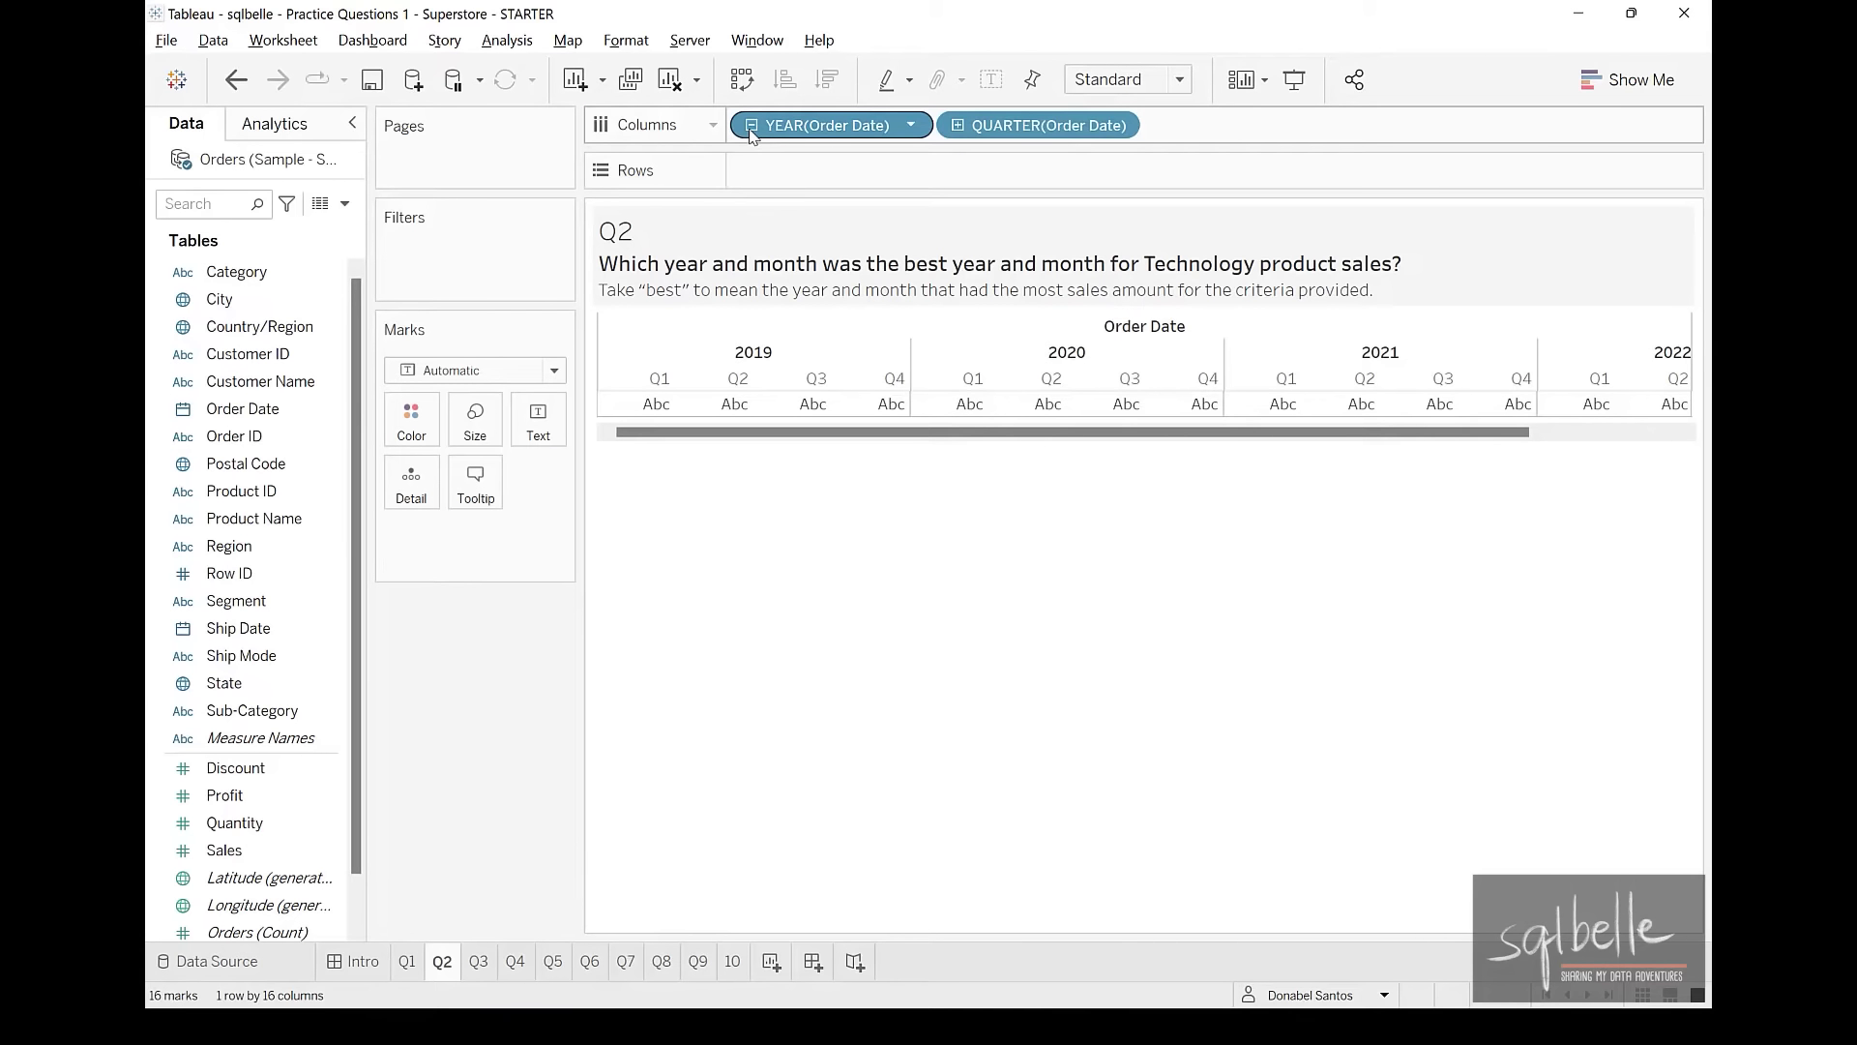
pyautogui.click(958, 128)
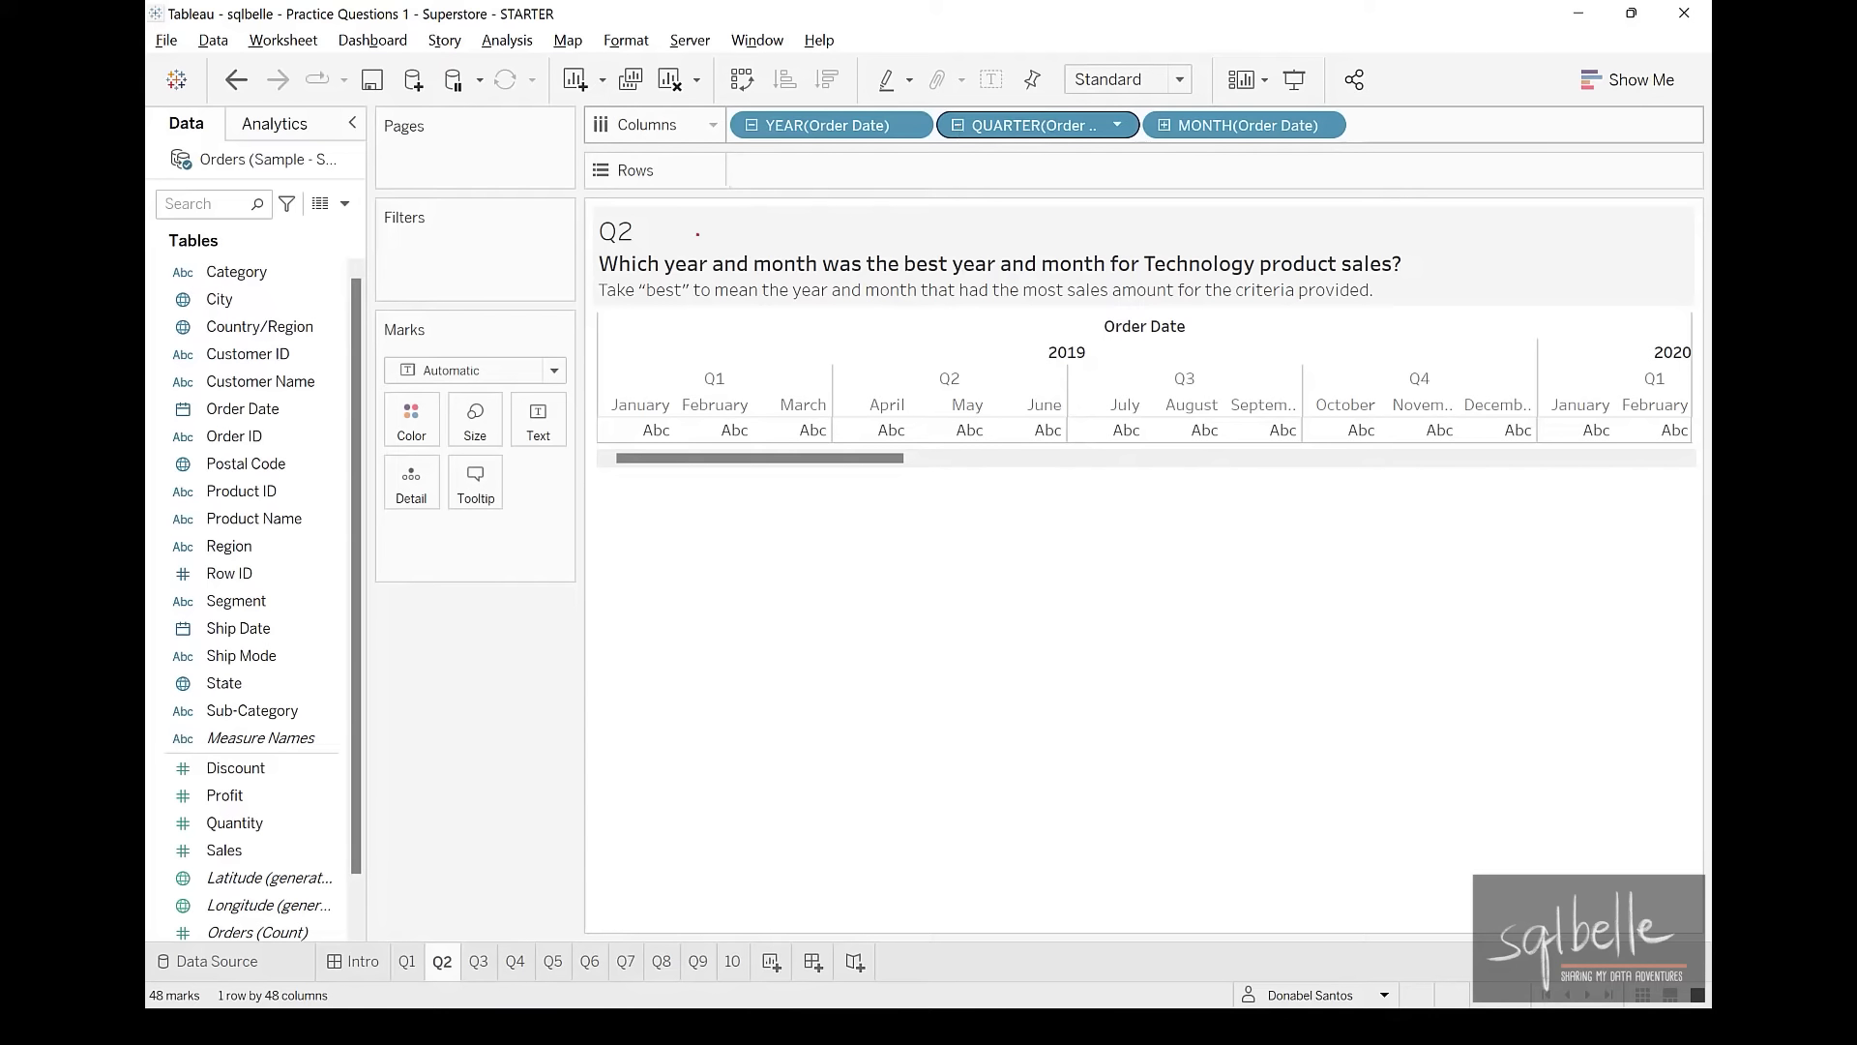
# Link "year" and "month" in the question to their date fields with arrows, and remove QUARTER(Order Date) from the columns
pyautogui.moveTo(707, 234)
pyautogui.mouseDown()
pyautogui.moveTo(651, 277)
pyautogui.moveTo(784, 148)
pyautogui.moveTo(818, 159)
pyautogui.mouseUp()
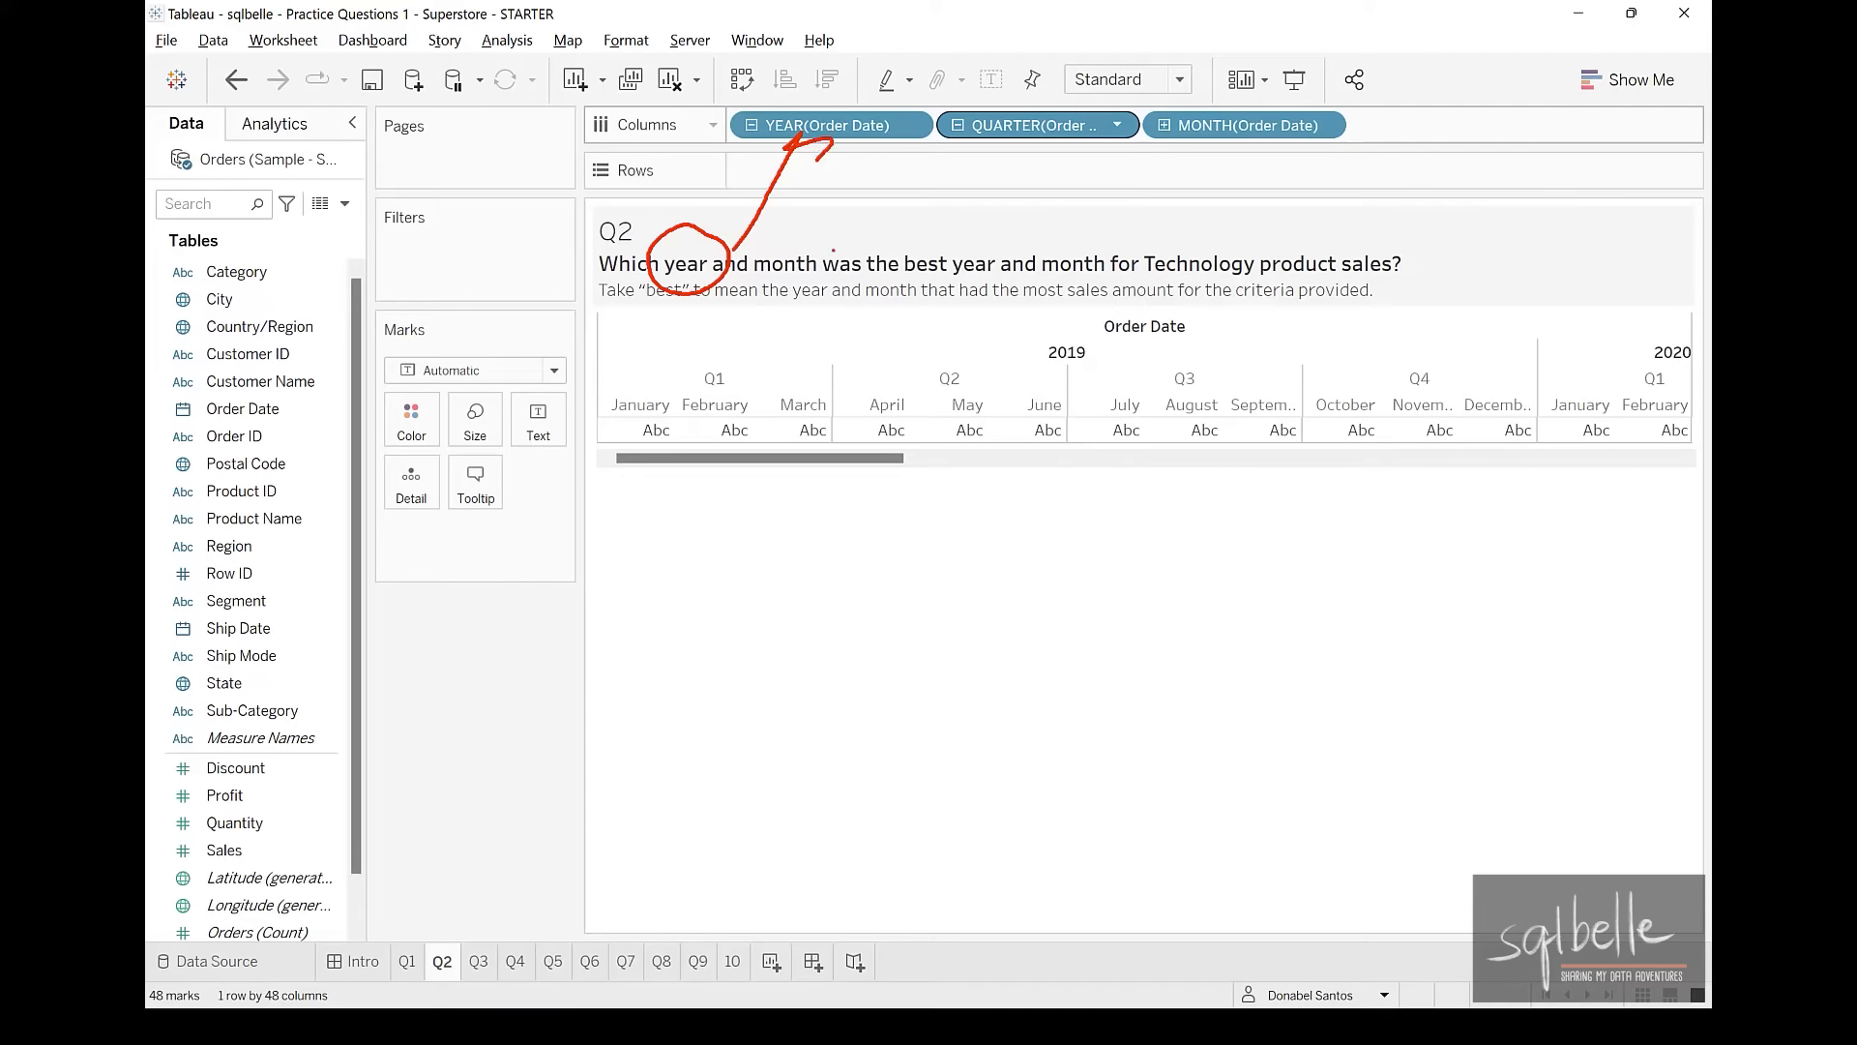
pyautogui.moveTo(834, 250)
pyautogui.mouseDown()
pyautogui.moveTo(829, 235)
pyautogui.moveTo(1200, 137)
pyautogui.moveTo(1178, 163)
pyautogui.mouseUp()
pyautogui.moveTo(972, 82); pyautogui.dragTo(1048, 167)
pyautogui.moveTo(1058, 83); pyautogui.dragTo(972, 162)
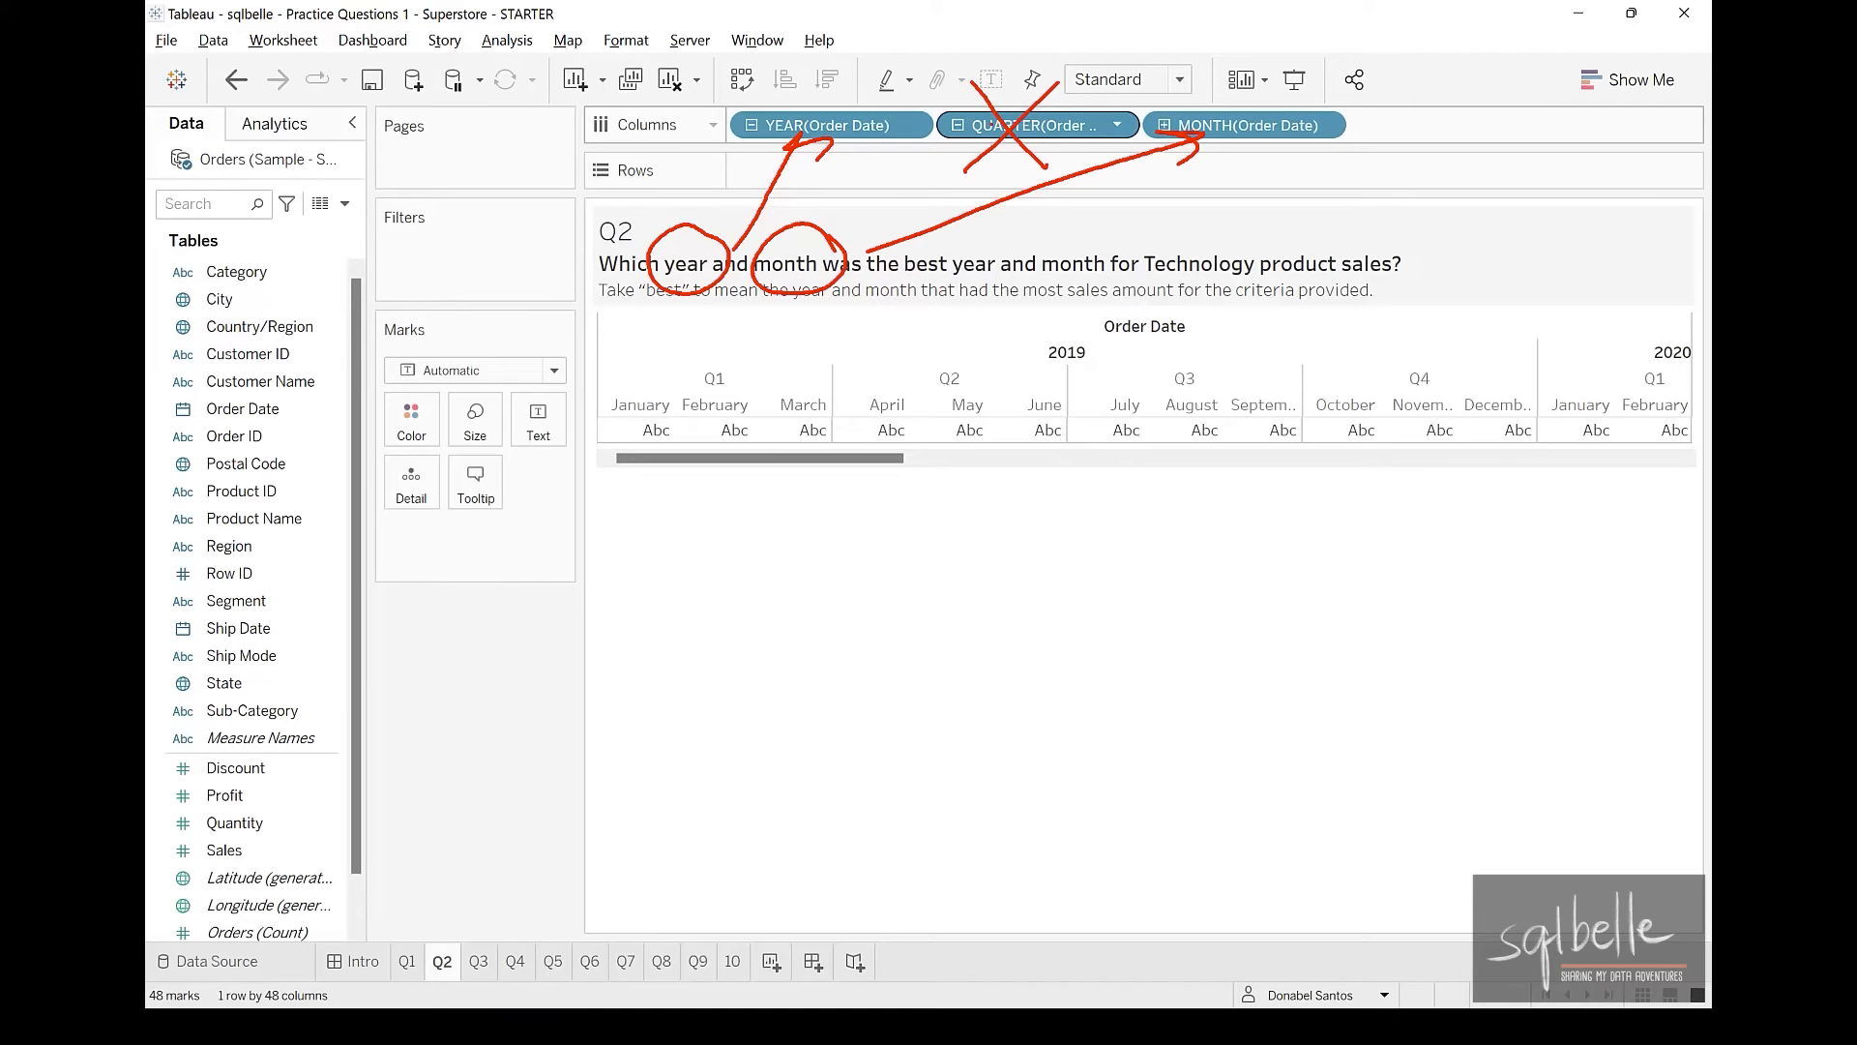
pyautogui.press('Escape')
pyautogui.moveTo(1025, 125); pyautogui.dragTo(1004, 29)
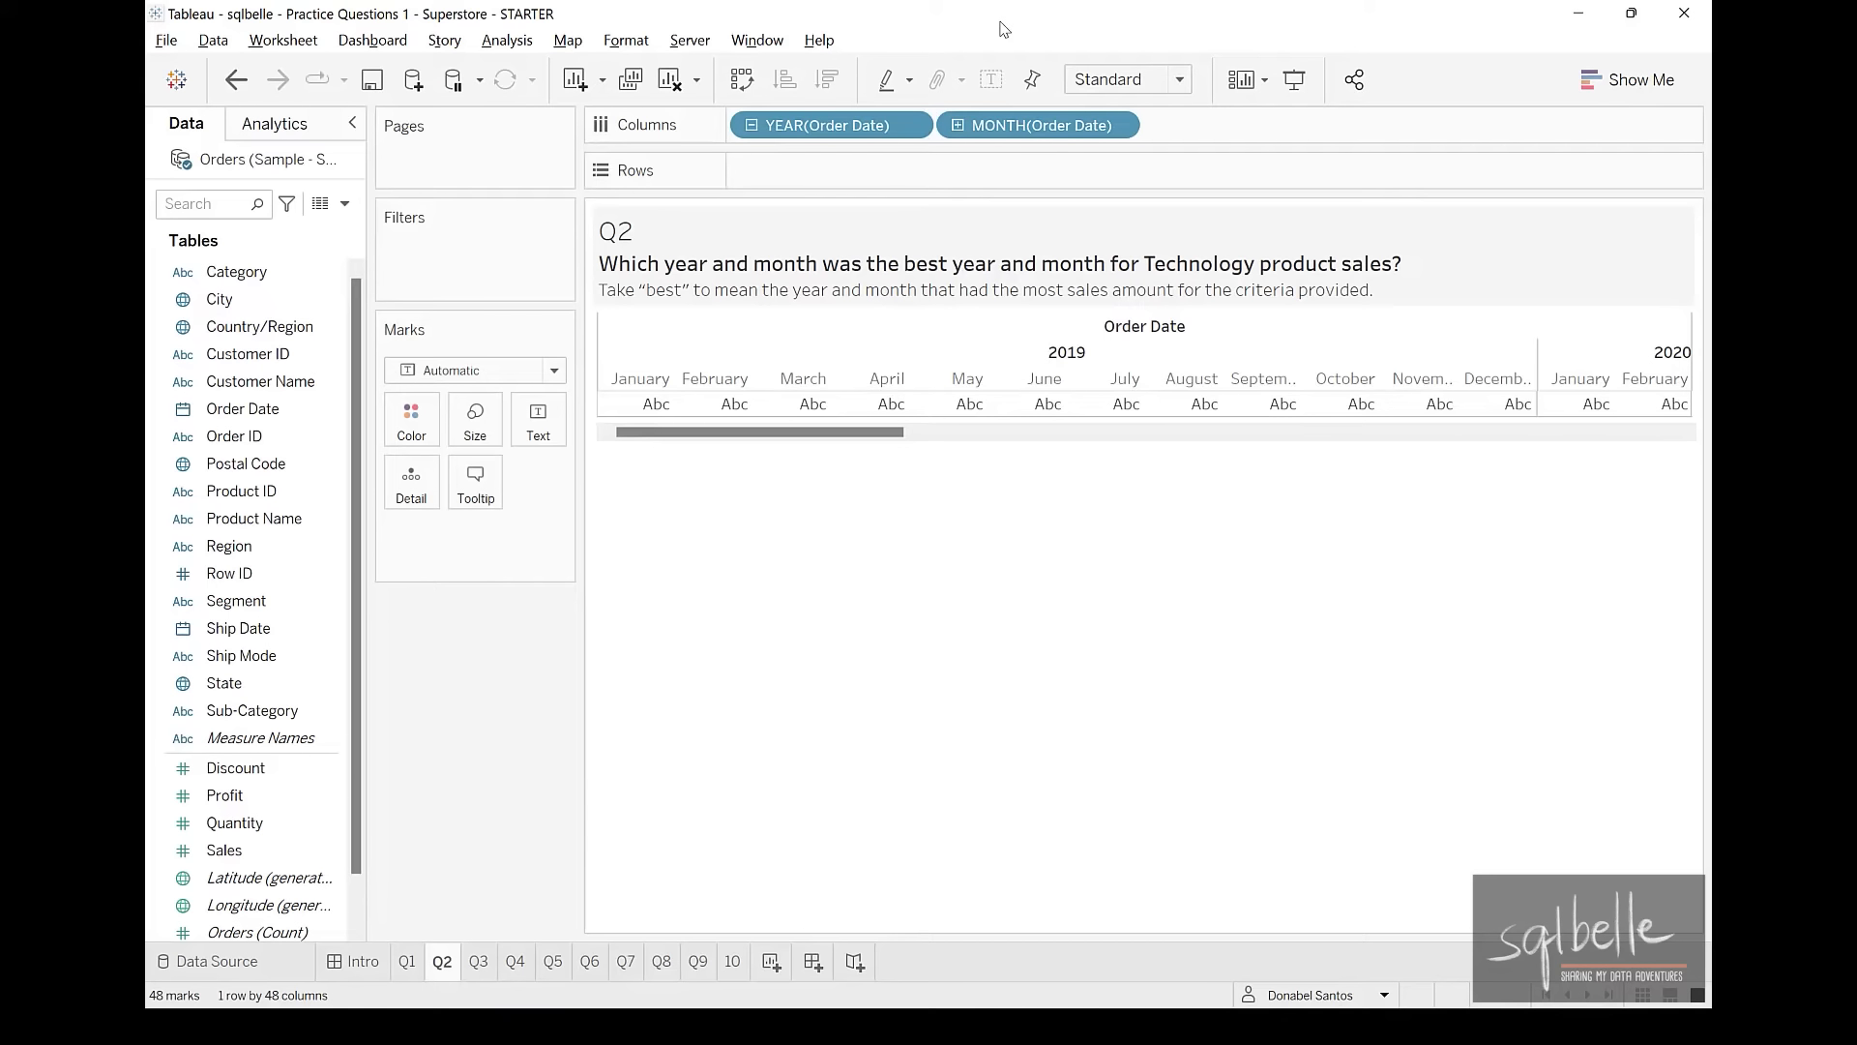
# Move MONTH(Order Date) to the rows and show SUM(Sales) as text in the year-by-month table
pyautogui.moveTo(1042, 125); pyautogui.dragTo(845, 180)
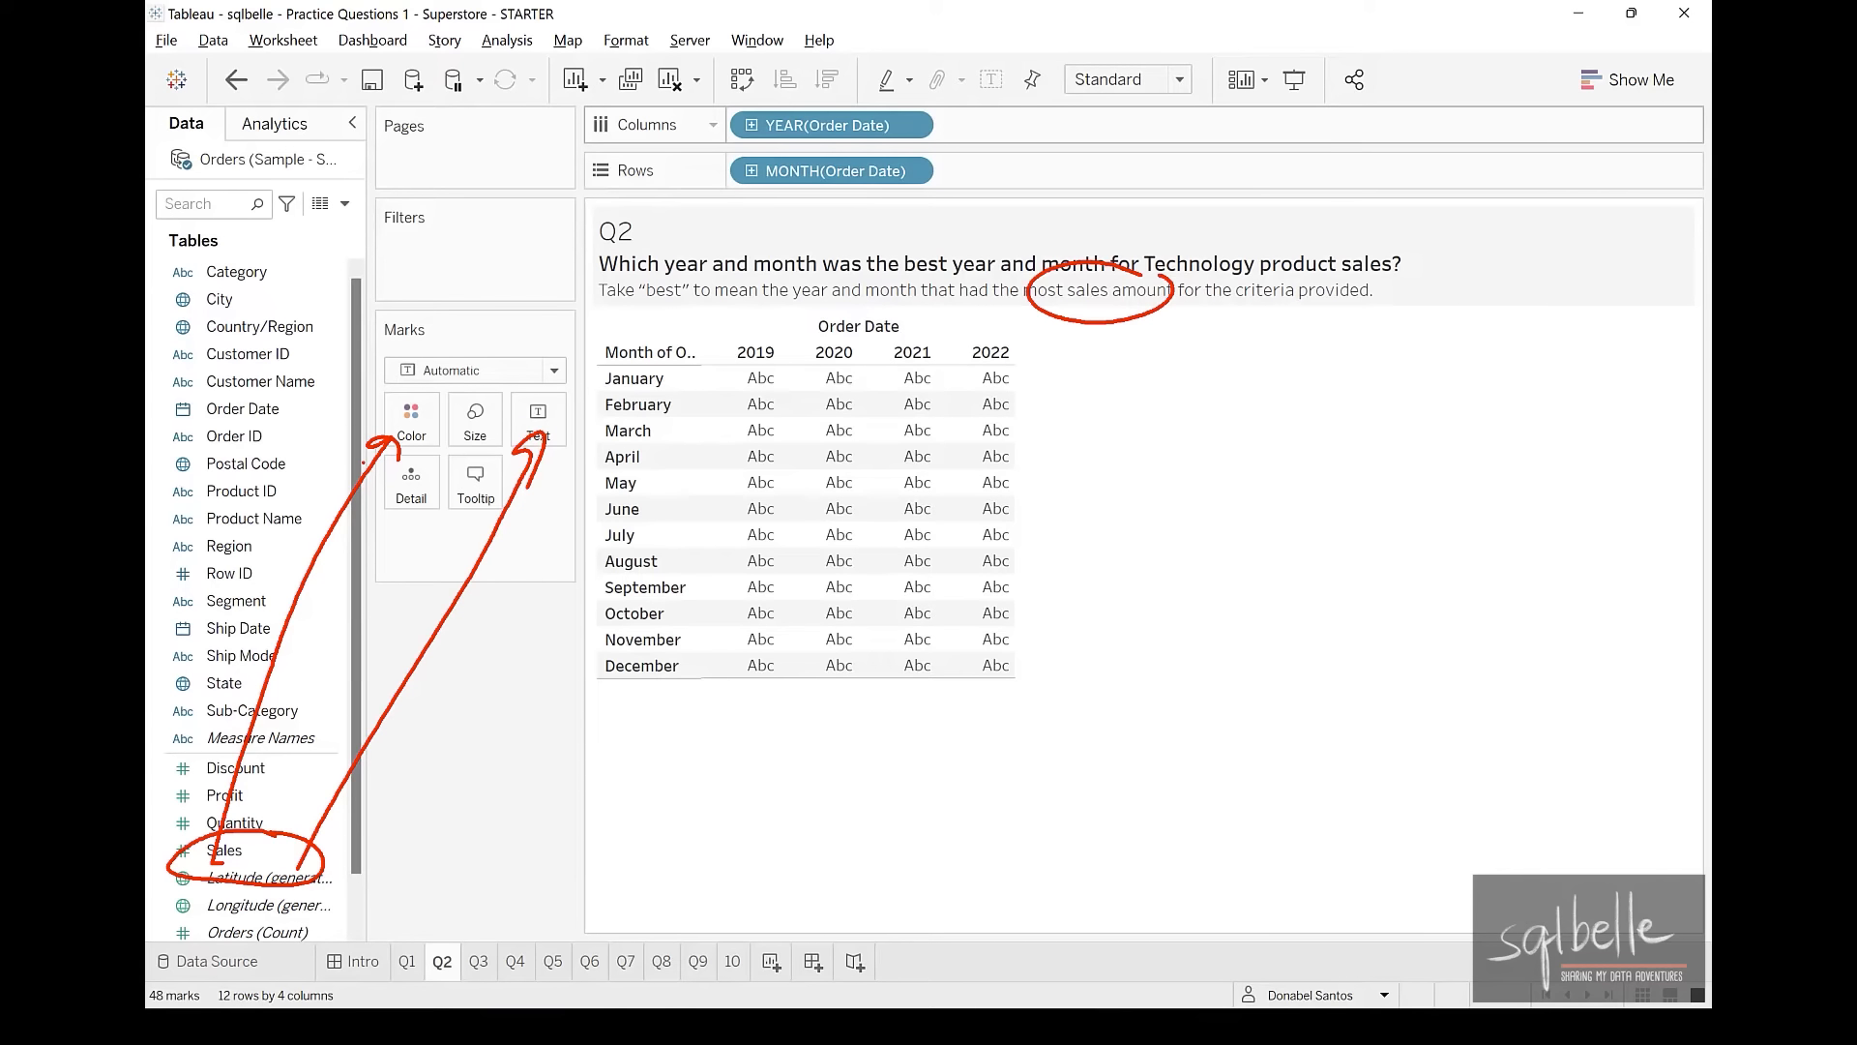
pyautogui.moveTo(224, 849)
pyautogui.mouseDown()
pyautogui.moveTo(547, 473)
pyautogui.moveTo(538, 426)
pyautogui.mouseUp()
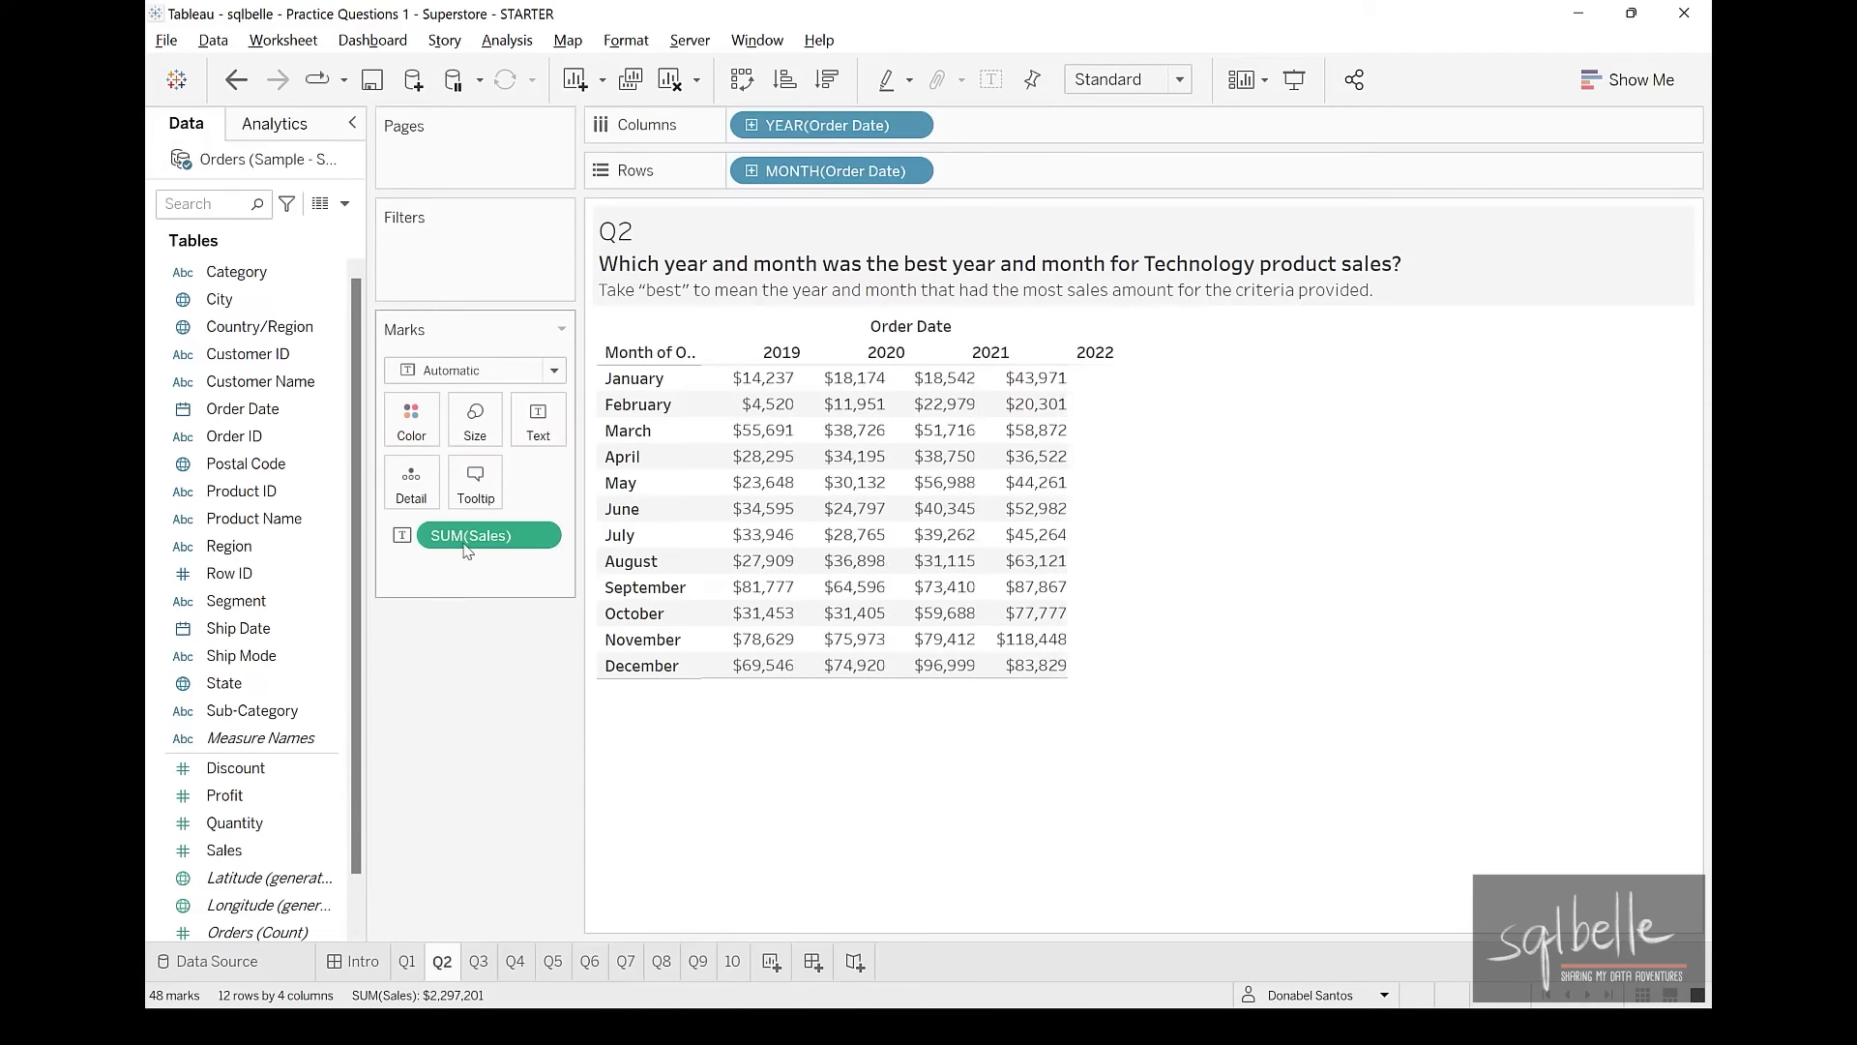
# Color the year-by-month table by SUM(Sales) and change the mark type to Square to make a highlight table
pyautogui.moveTo(224, 849); pyautogui.dragTo(411, 423)
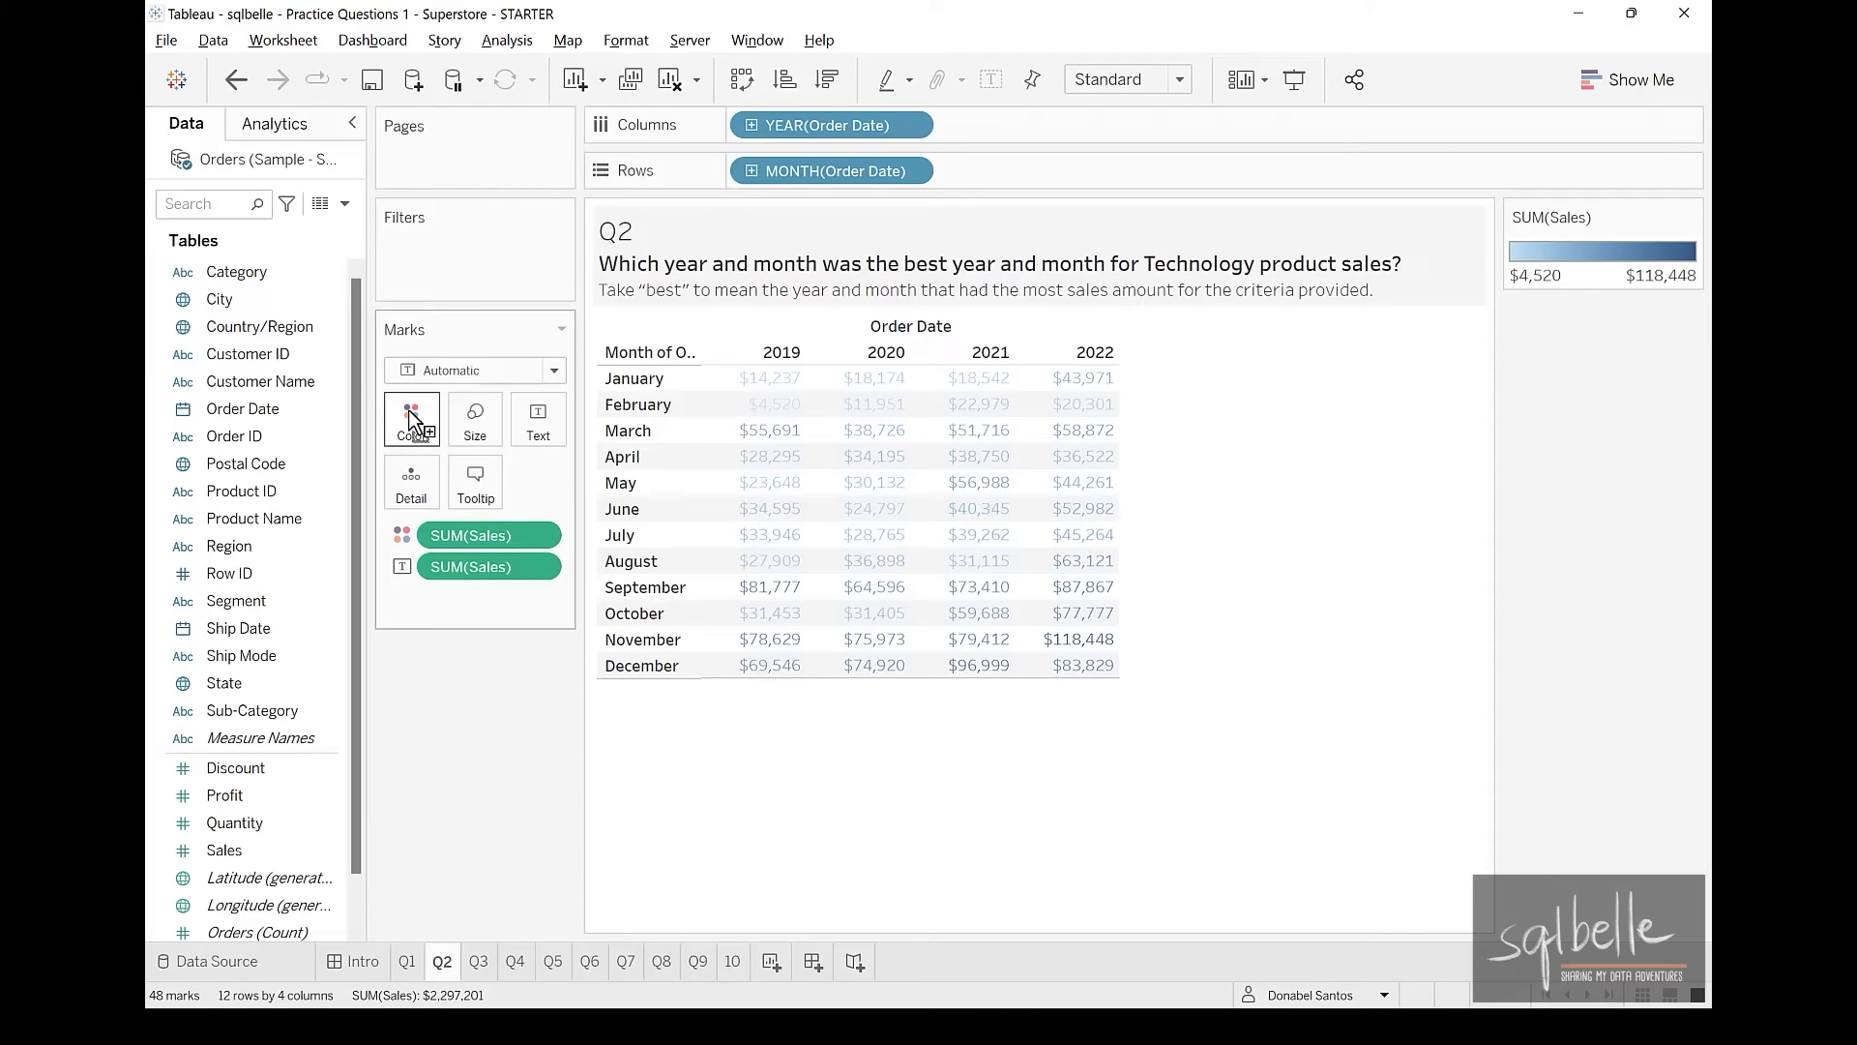
pyautogui.click(453, 372)
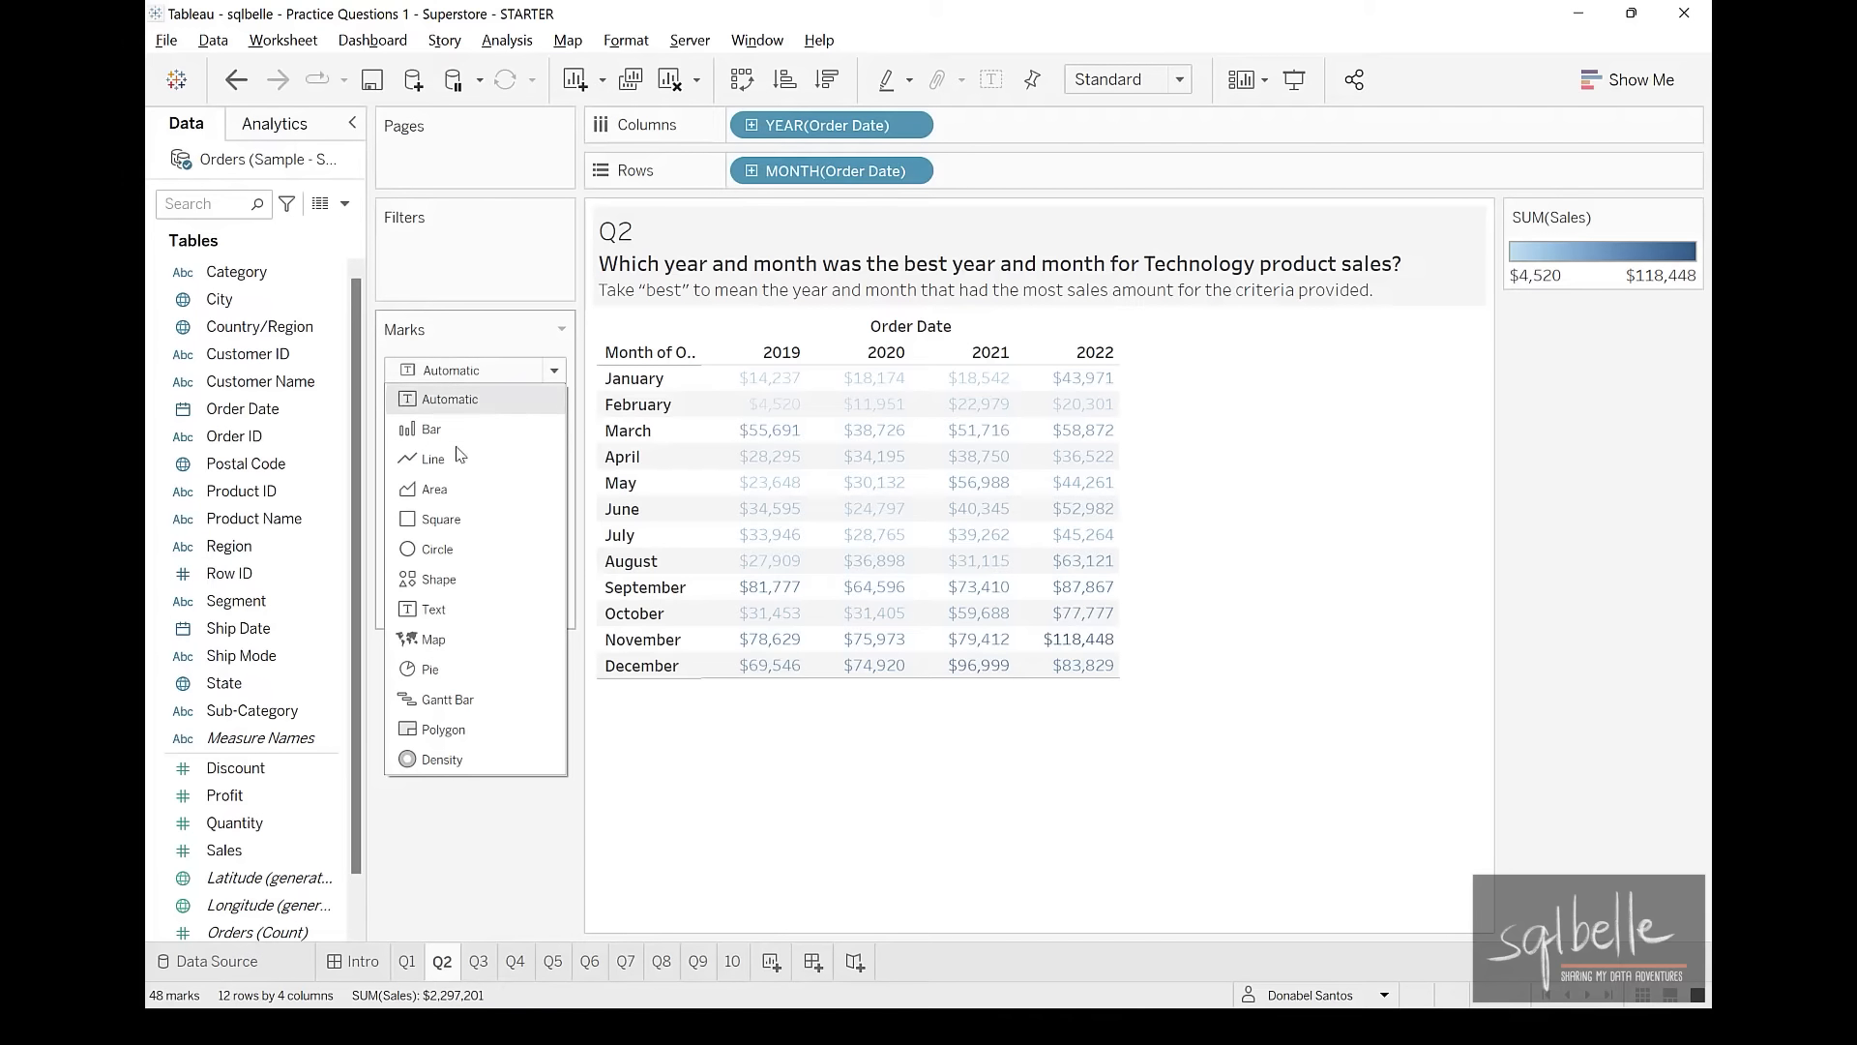
pyautogui.click(457, 520)
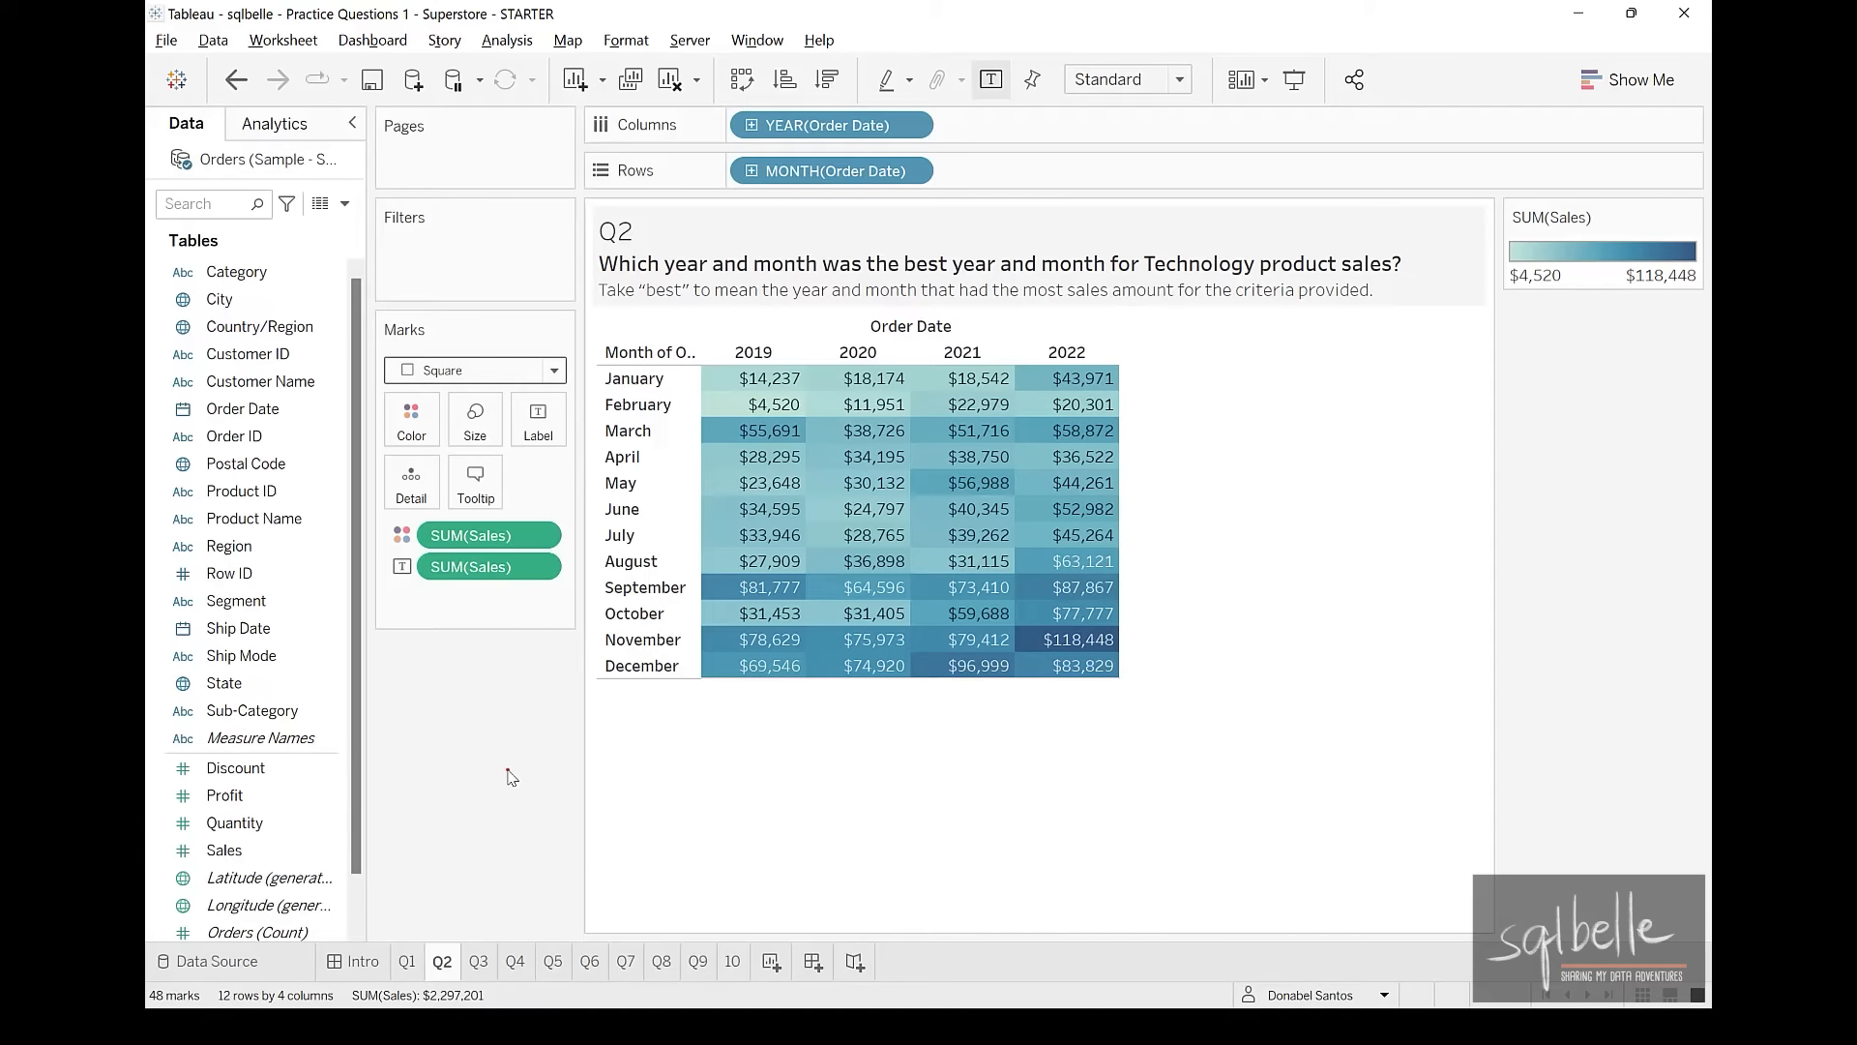
# Circle "Technology" in the question, clear the annotation, and break the table down by Category ahead of the month in the rows
pyautogui.moveTo(1242, 236)
pyautogui.mouseDown()
pyautogui.moveTo(1143, 242)
pyautogui.moveTo(1272, 234)
pyautogui.mouseUp()
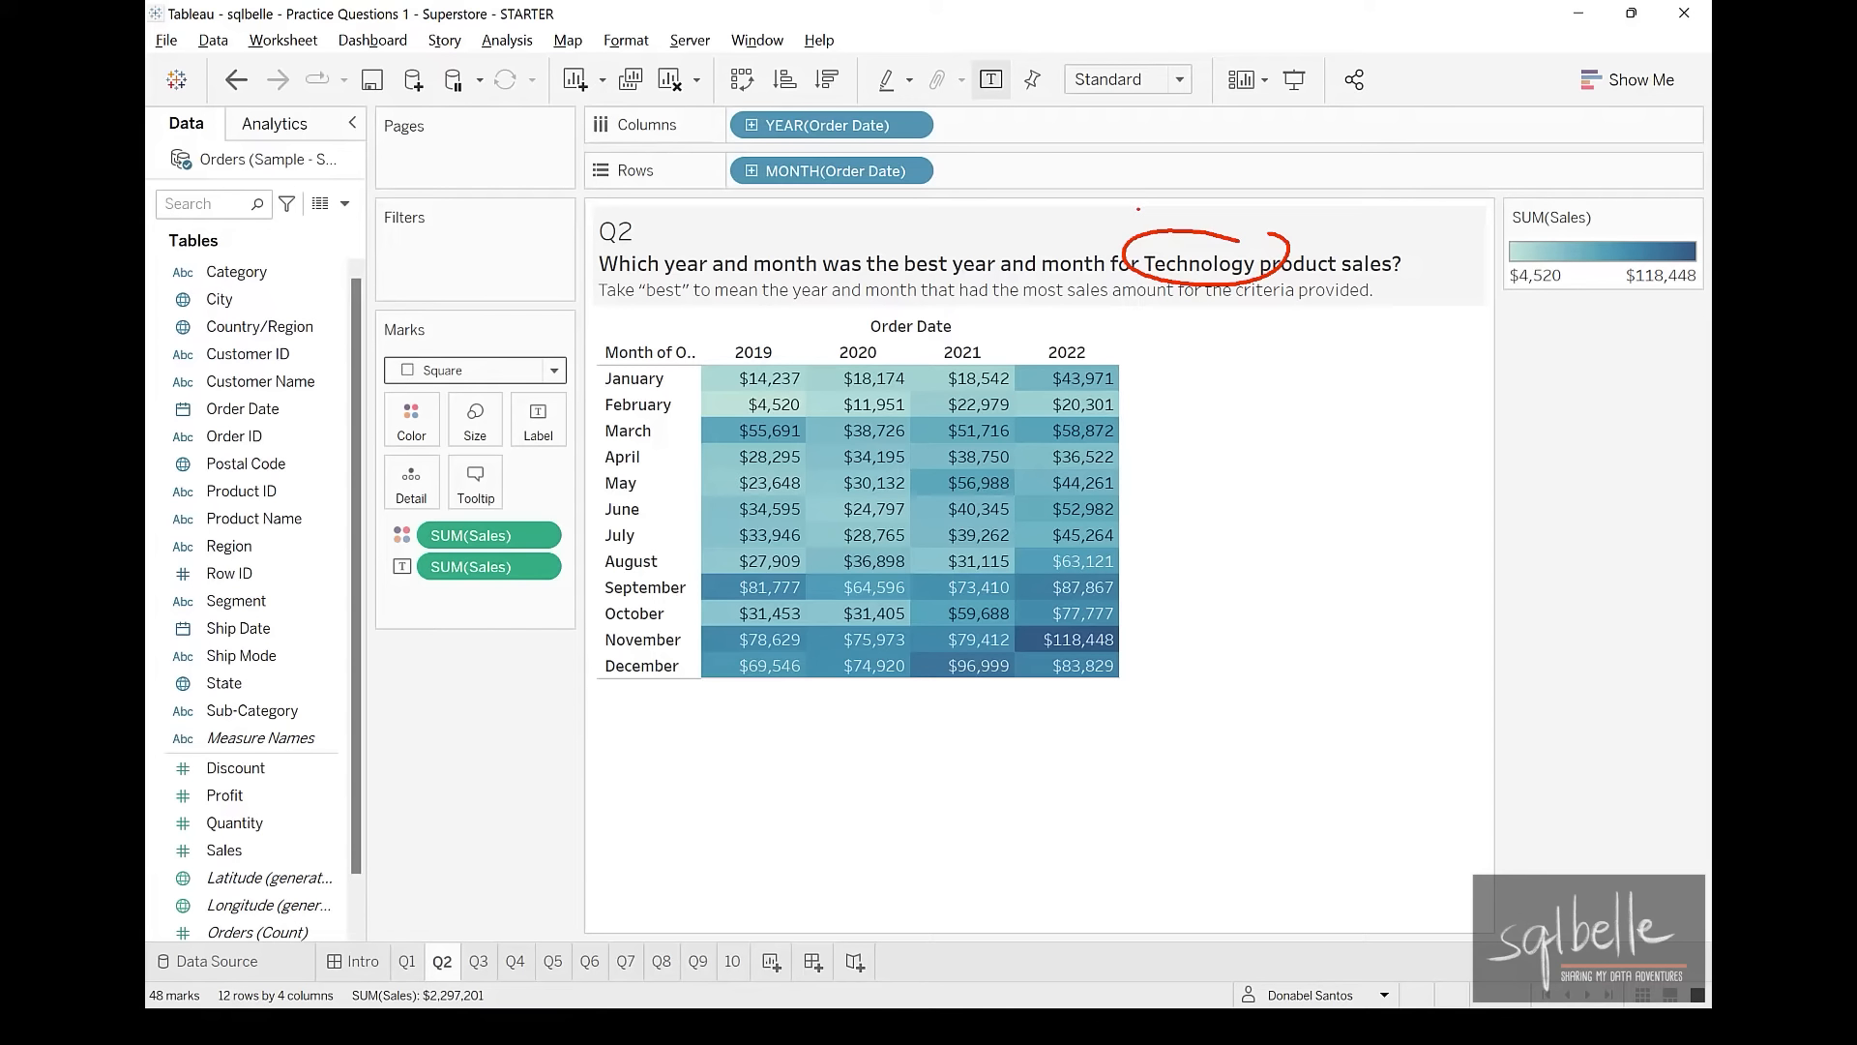
pyautogui.press('Escape')
pyautogui.moveTo(225, 272); pyautogui.dragTo(764, 169)
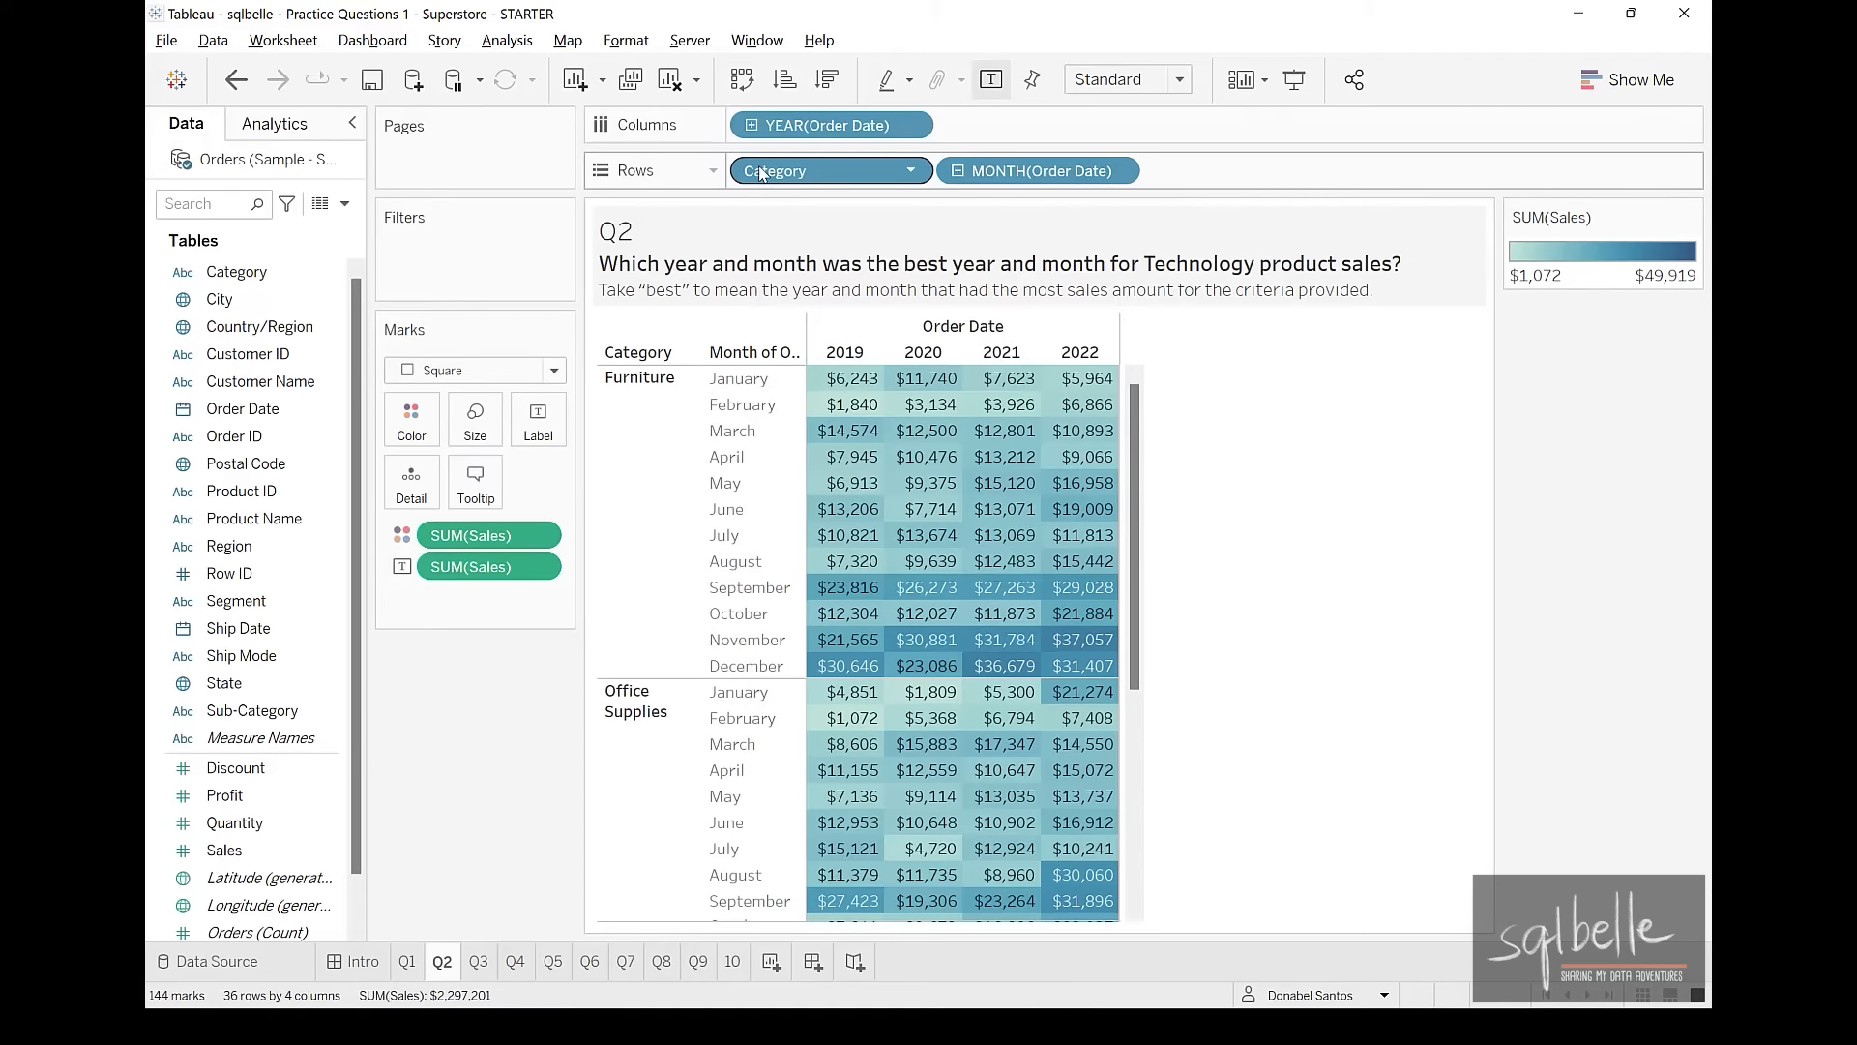
pyautogui.scroll(-5, 1146, 440)
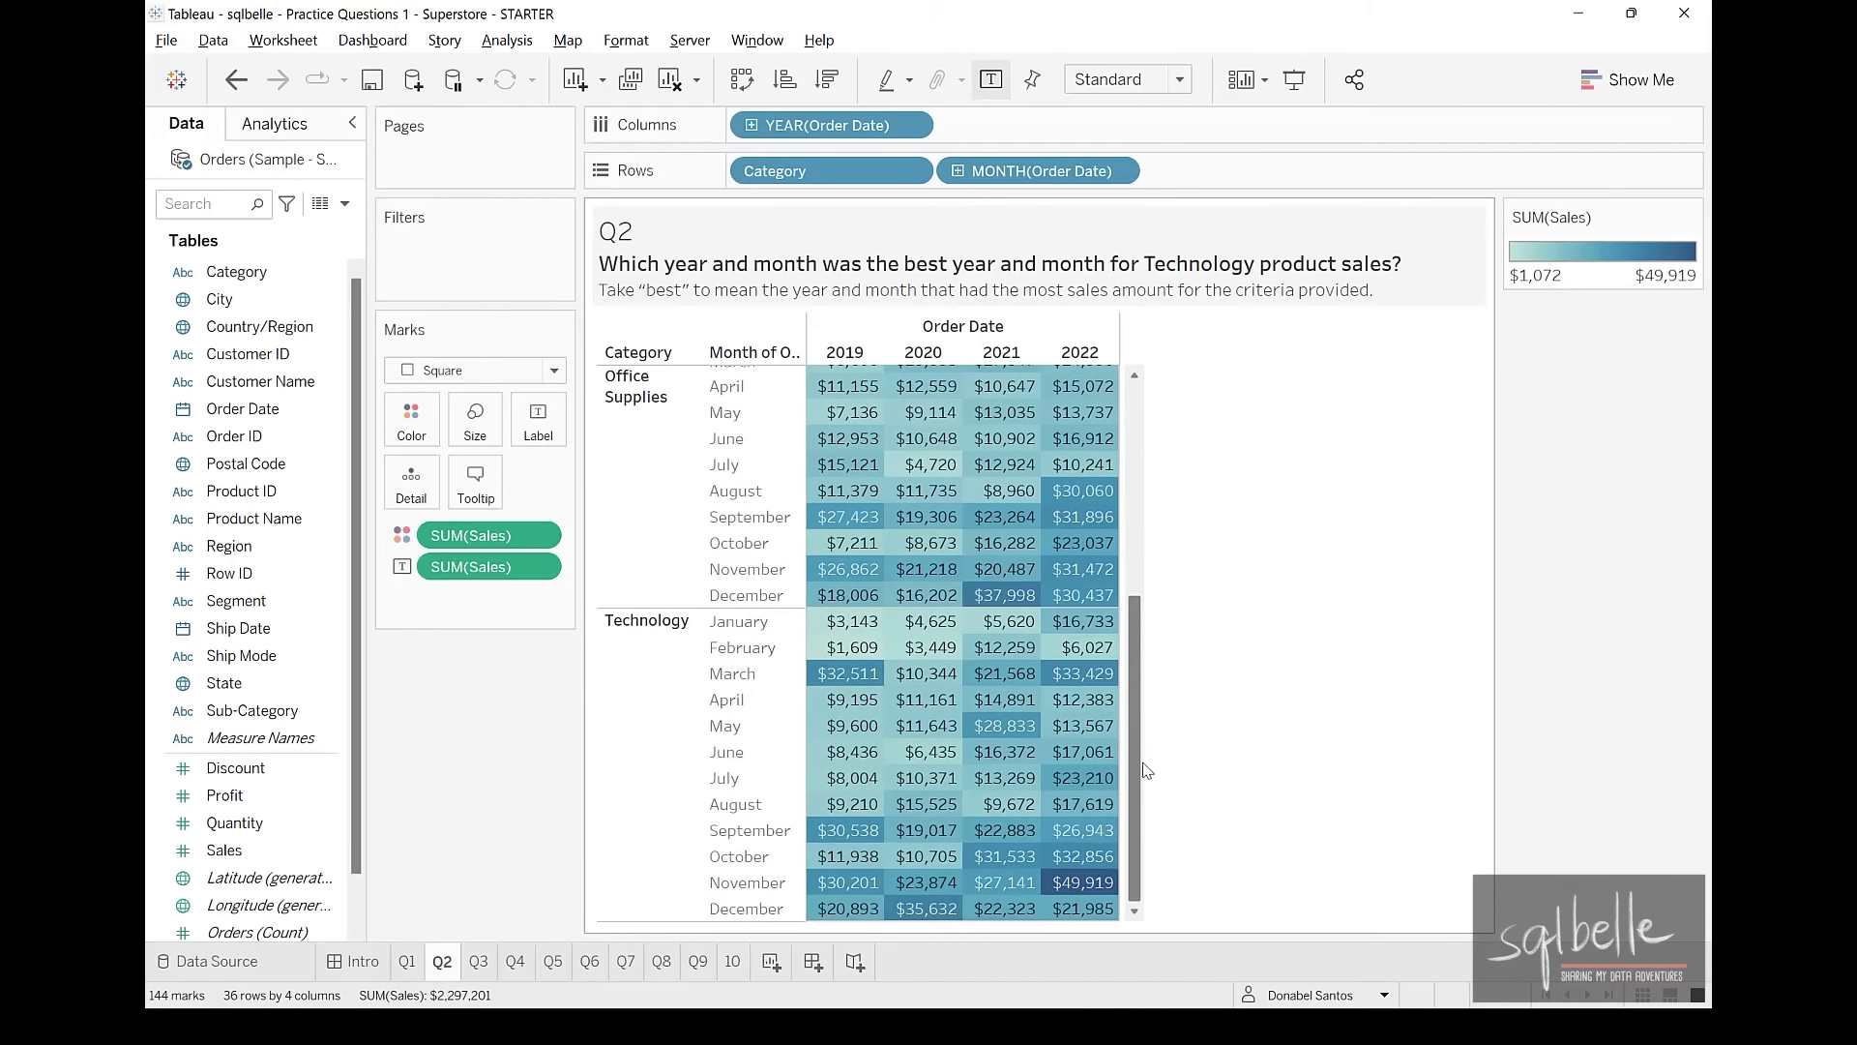
pyautogui.scroll(5, 1168, 476)
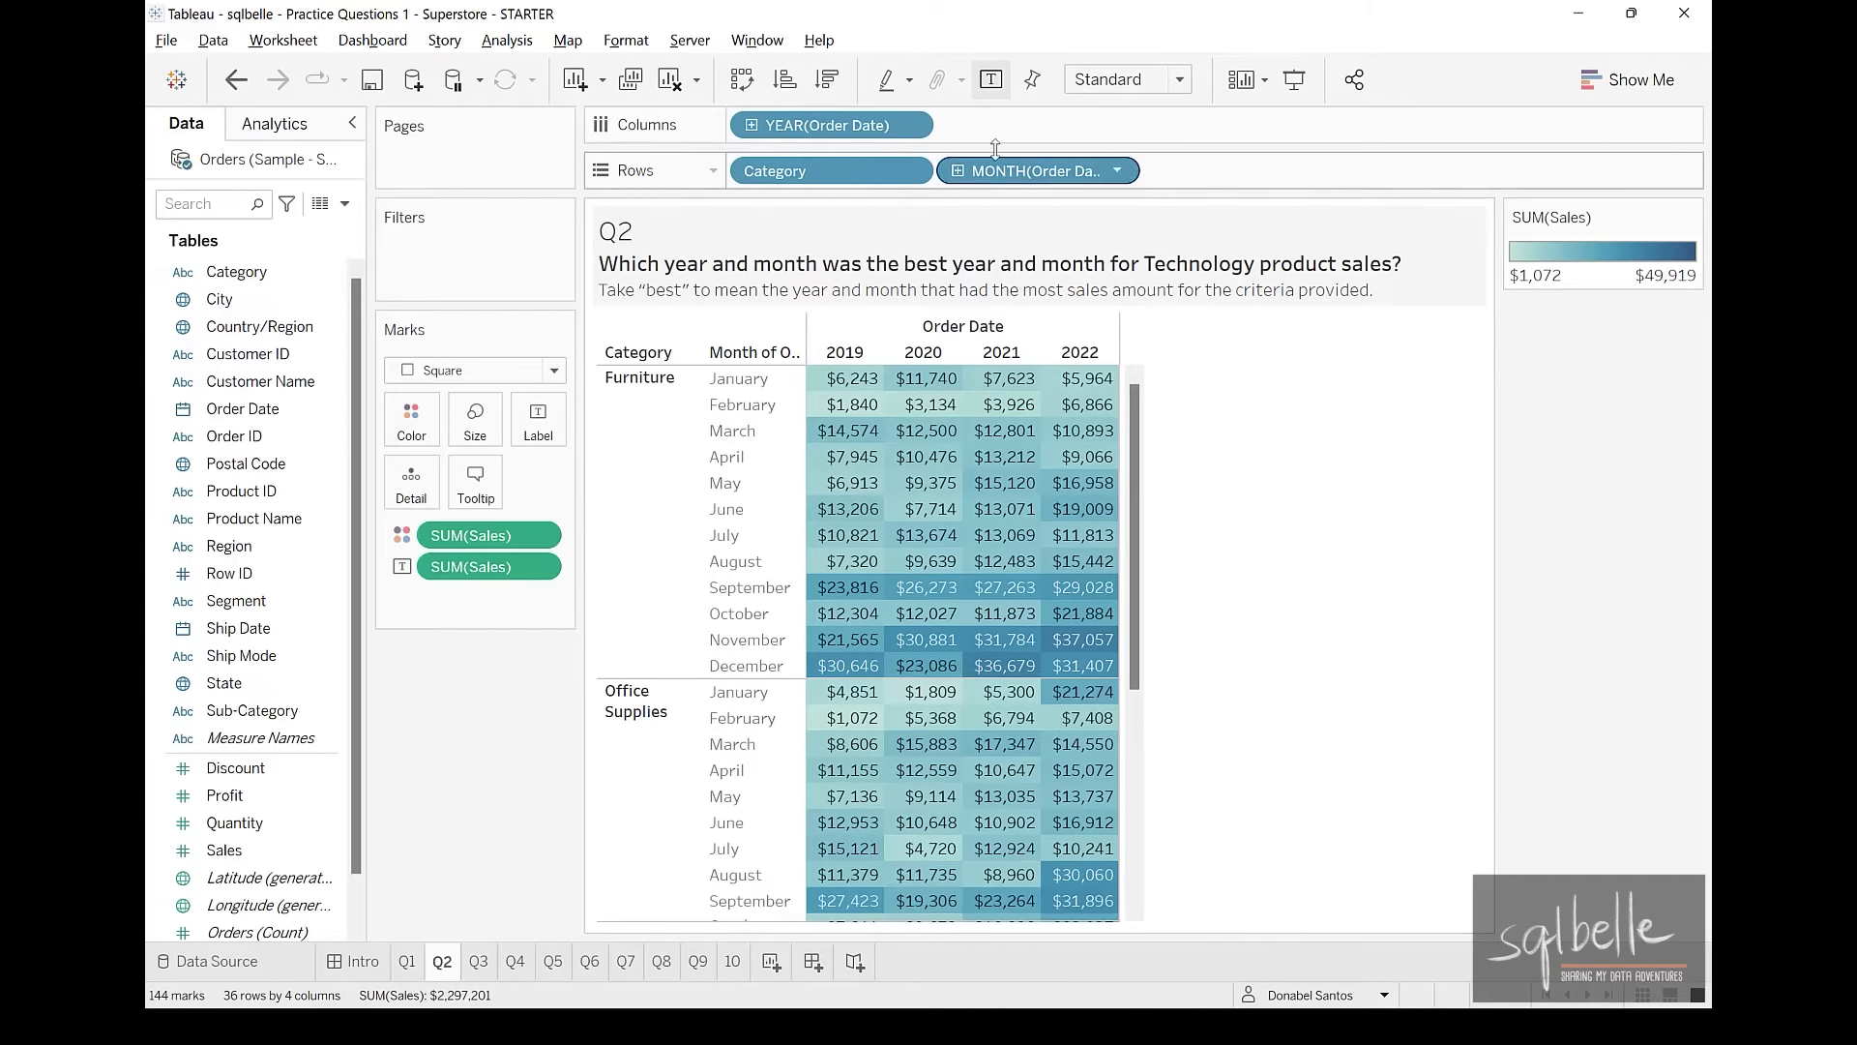
# Move Category from the rows to the filters and keep only Technology
pyautogui.moveTo(812, 170); pyautogui.dragTo(532, 275)
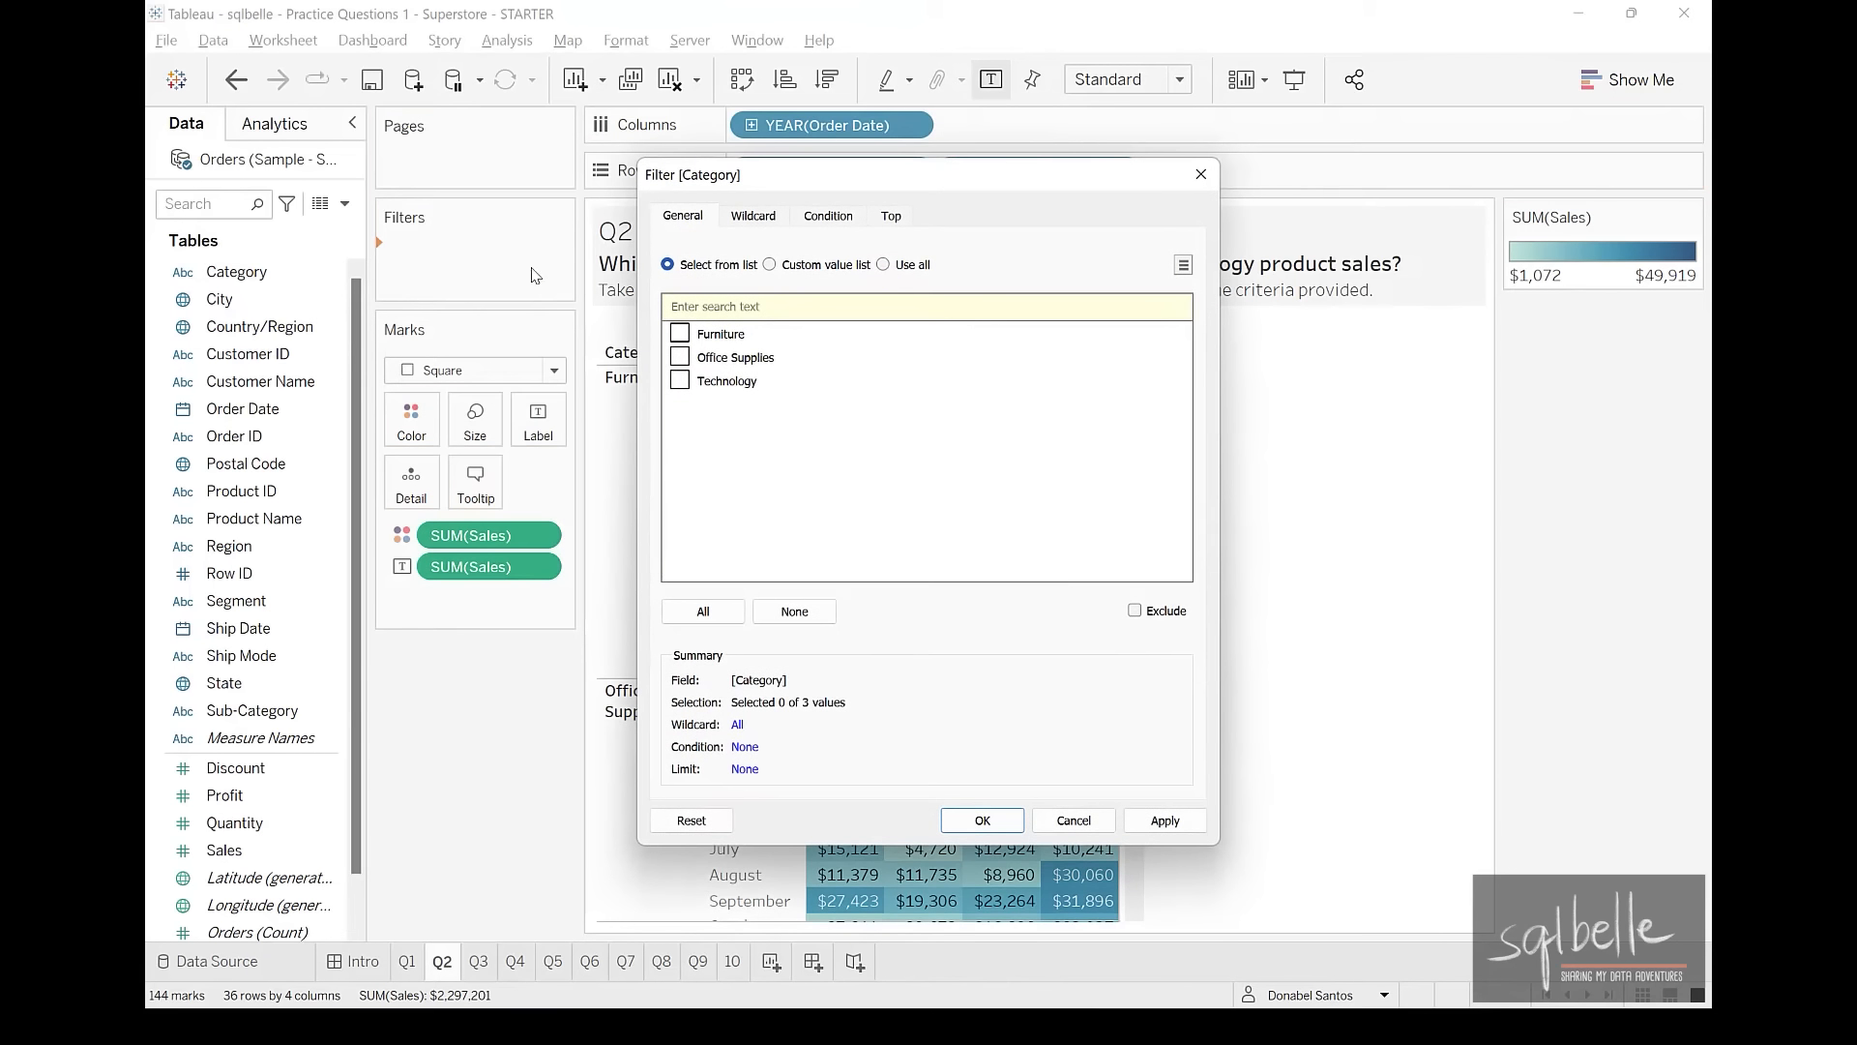
pyautogui.click(680, 380)
pyautogui.click(982, 821)
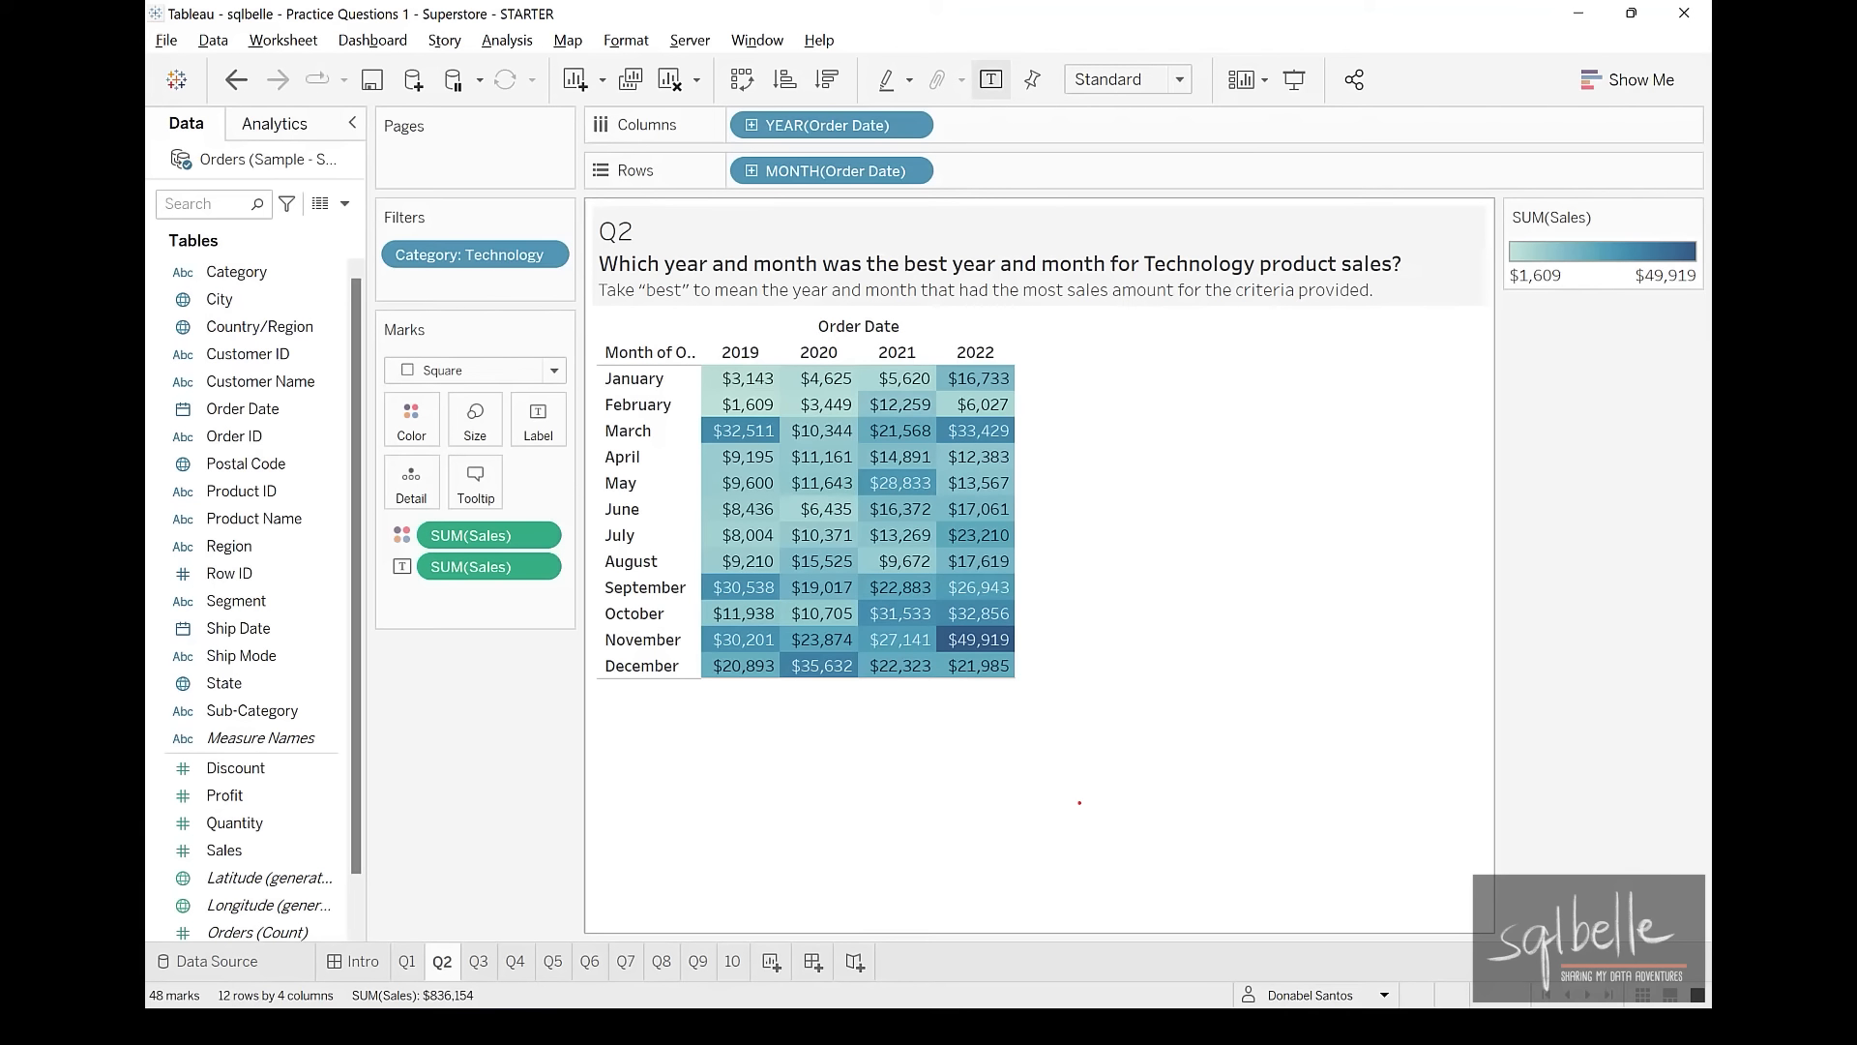
# Mark the darkest cell, its November and 2022 headers and the color legend's maximum with circles and an arrow, and clear the annotations
pyautogui.moveTo(1031, 608)
pyautogui.mouseDown()
pyautogui.moveTo(1041, 664)
pyautogui.moveTo(1048, 615)
pyautogui.mouseUp()
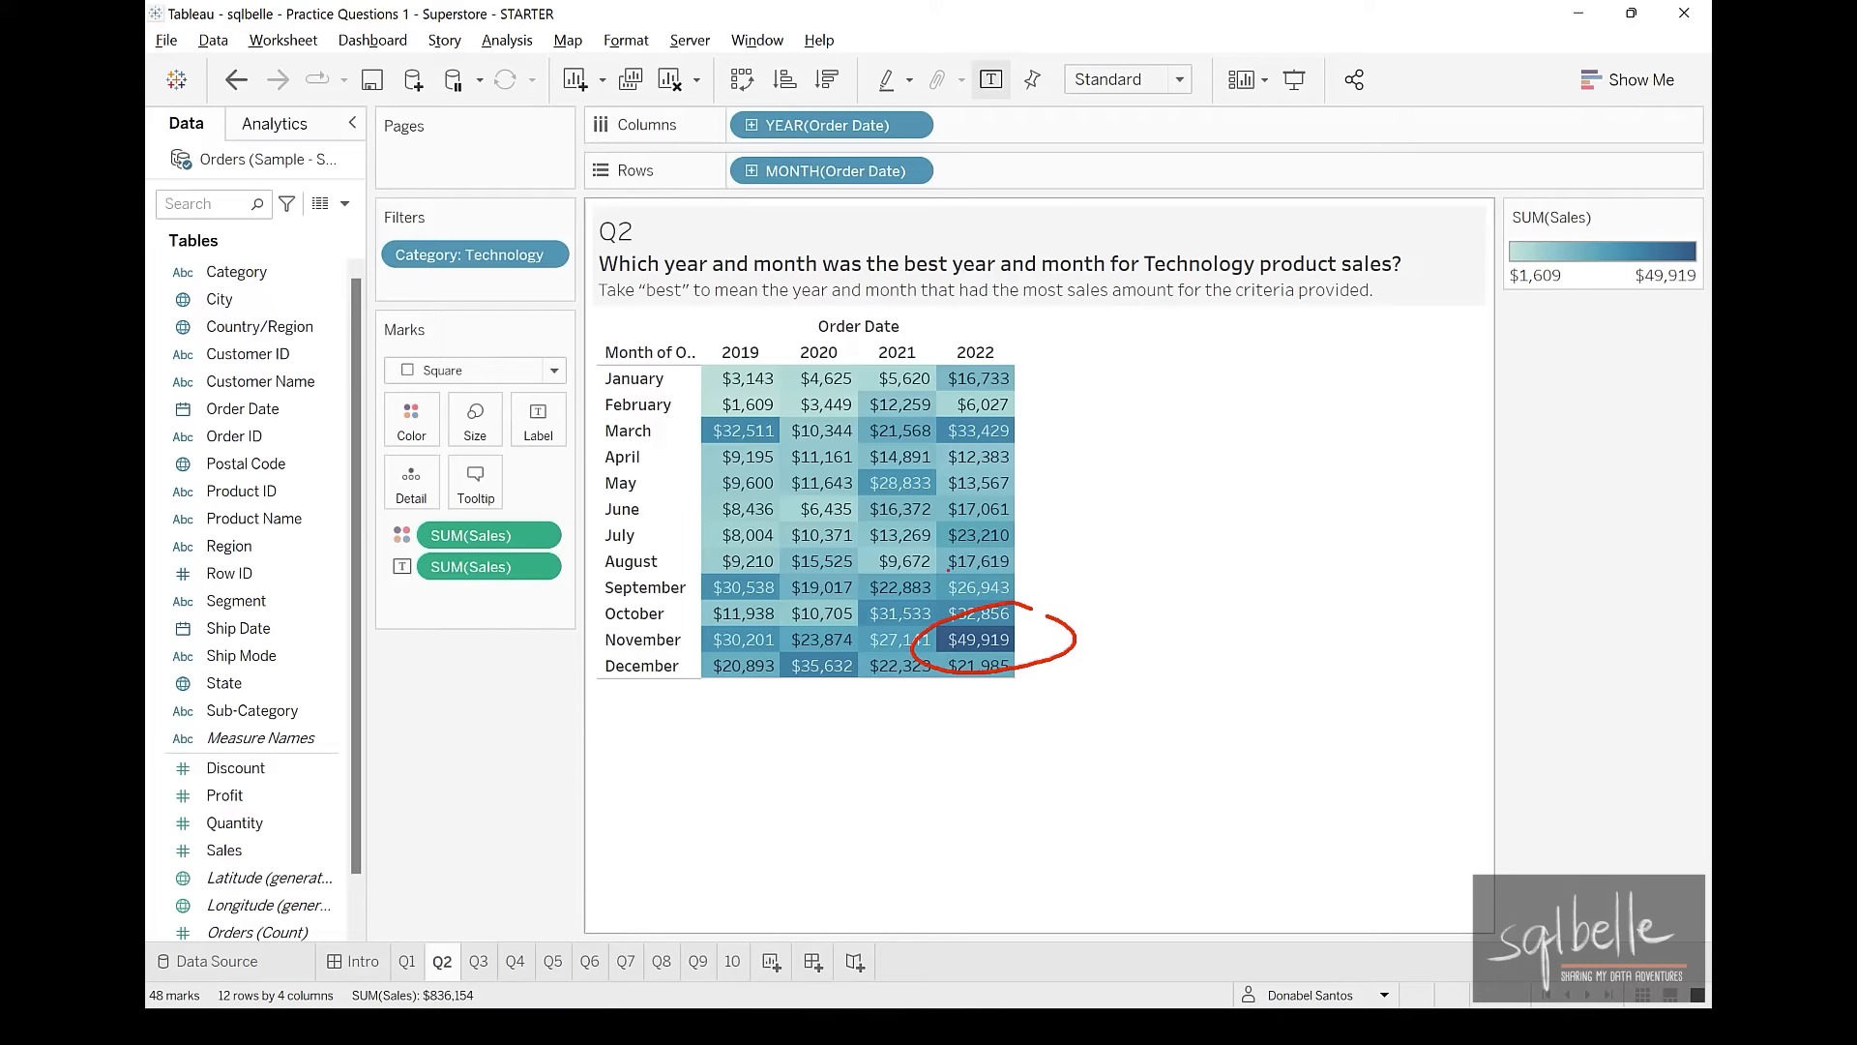
pyautogui.moveTo(1088, 609)
pyautogui.mouseDown()
pyautogui.moveTo(1440, 360)
pyautogui.moveTo(1587, 325)
pyautogui.mouseUp()
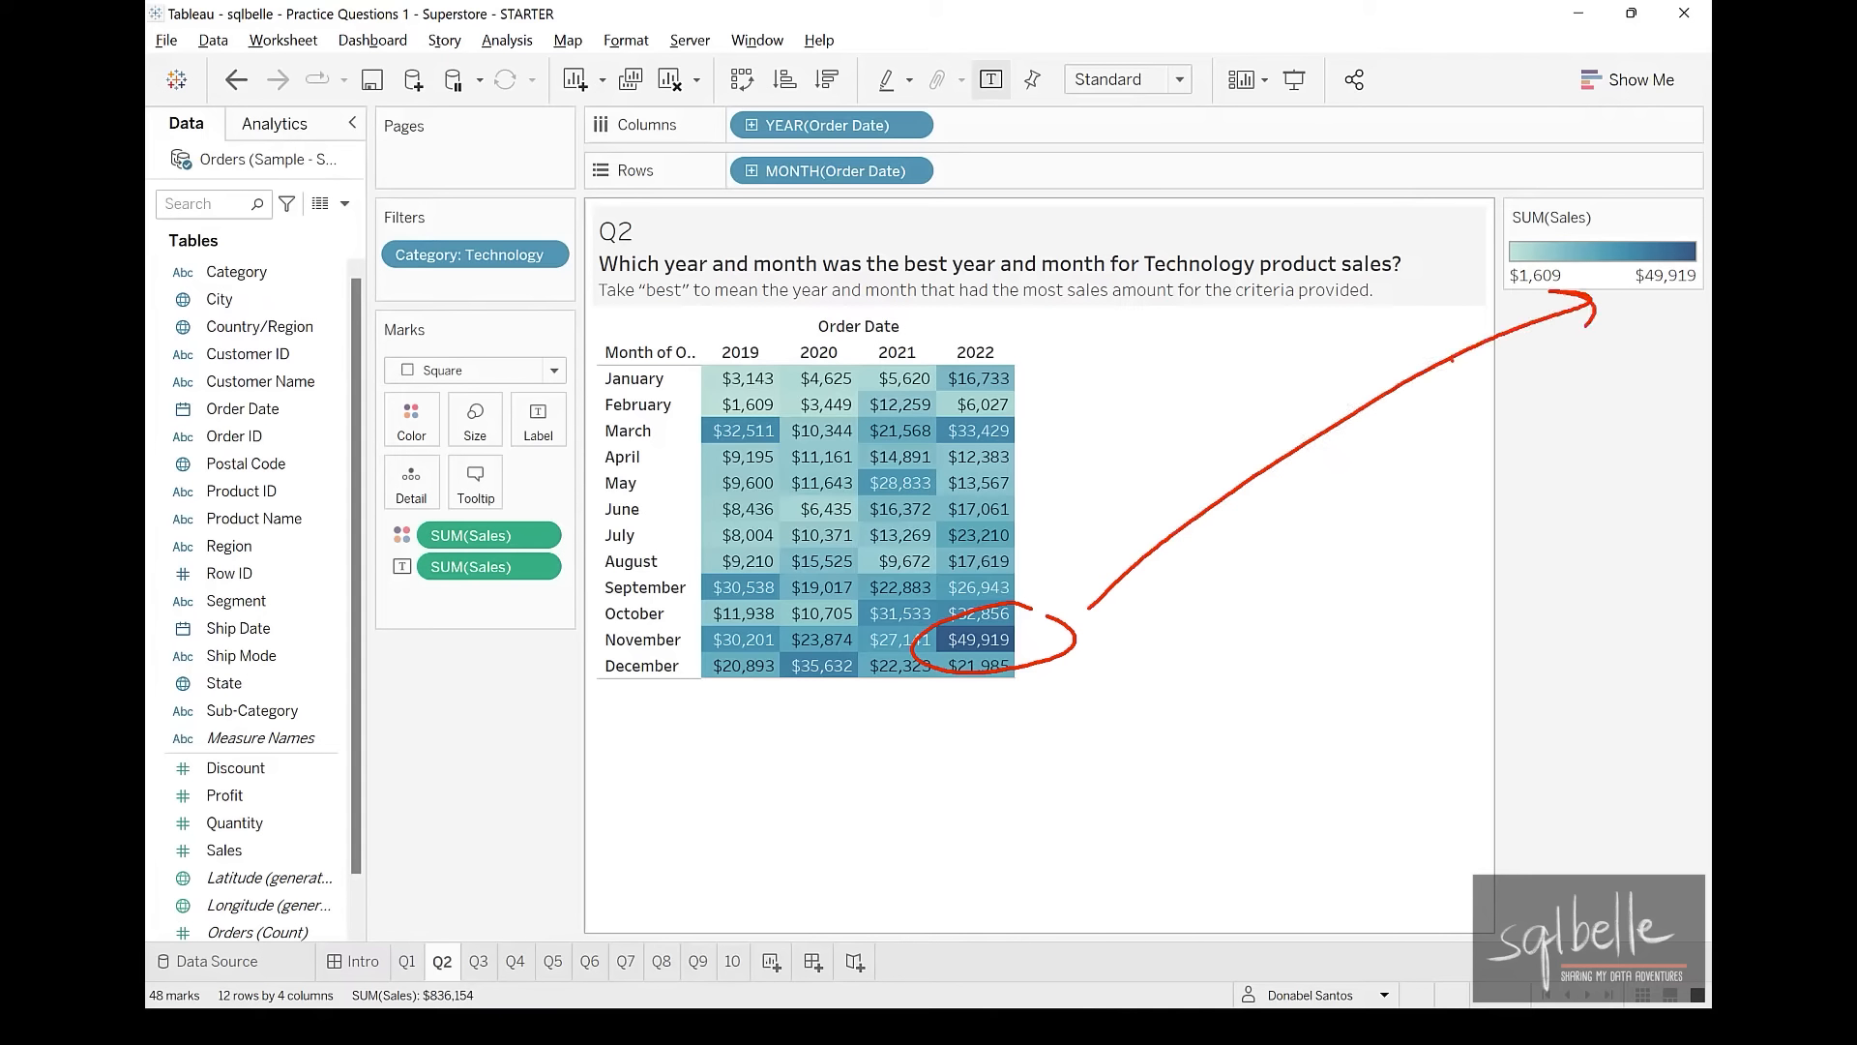
pyautogui.moveTo(1691, 274); pyautogui.dragTo(1708, 264)
pyautogui.moveTo(933, 660)
pyautogui.mouseDown()
pyautogui.moveTo(1025, 659)
pyautogui.moveTo(953, 667)
pyautogui.mouseUp()
pyautogui.moveTo(680, 611)
pyautogui.mouseDown()
pyautogui.moveTo(702, 655)
pyautogui.moveTo(711, 624)
pyautogui.mouseUp()
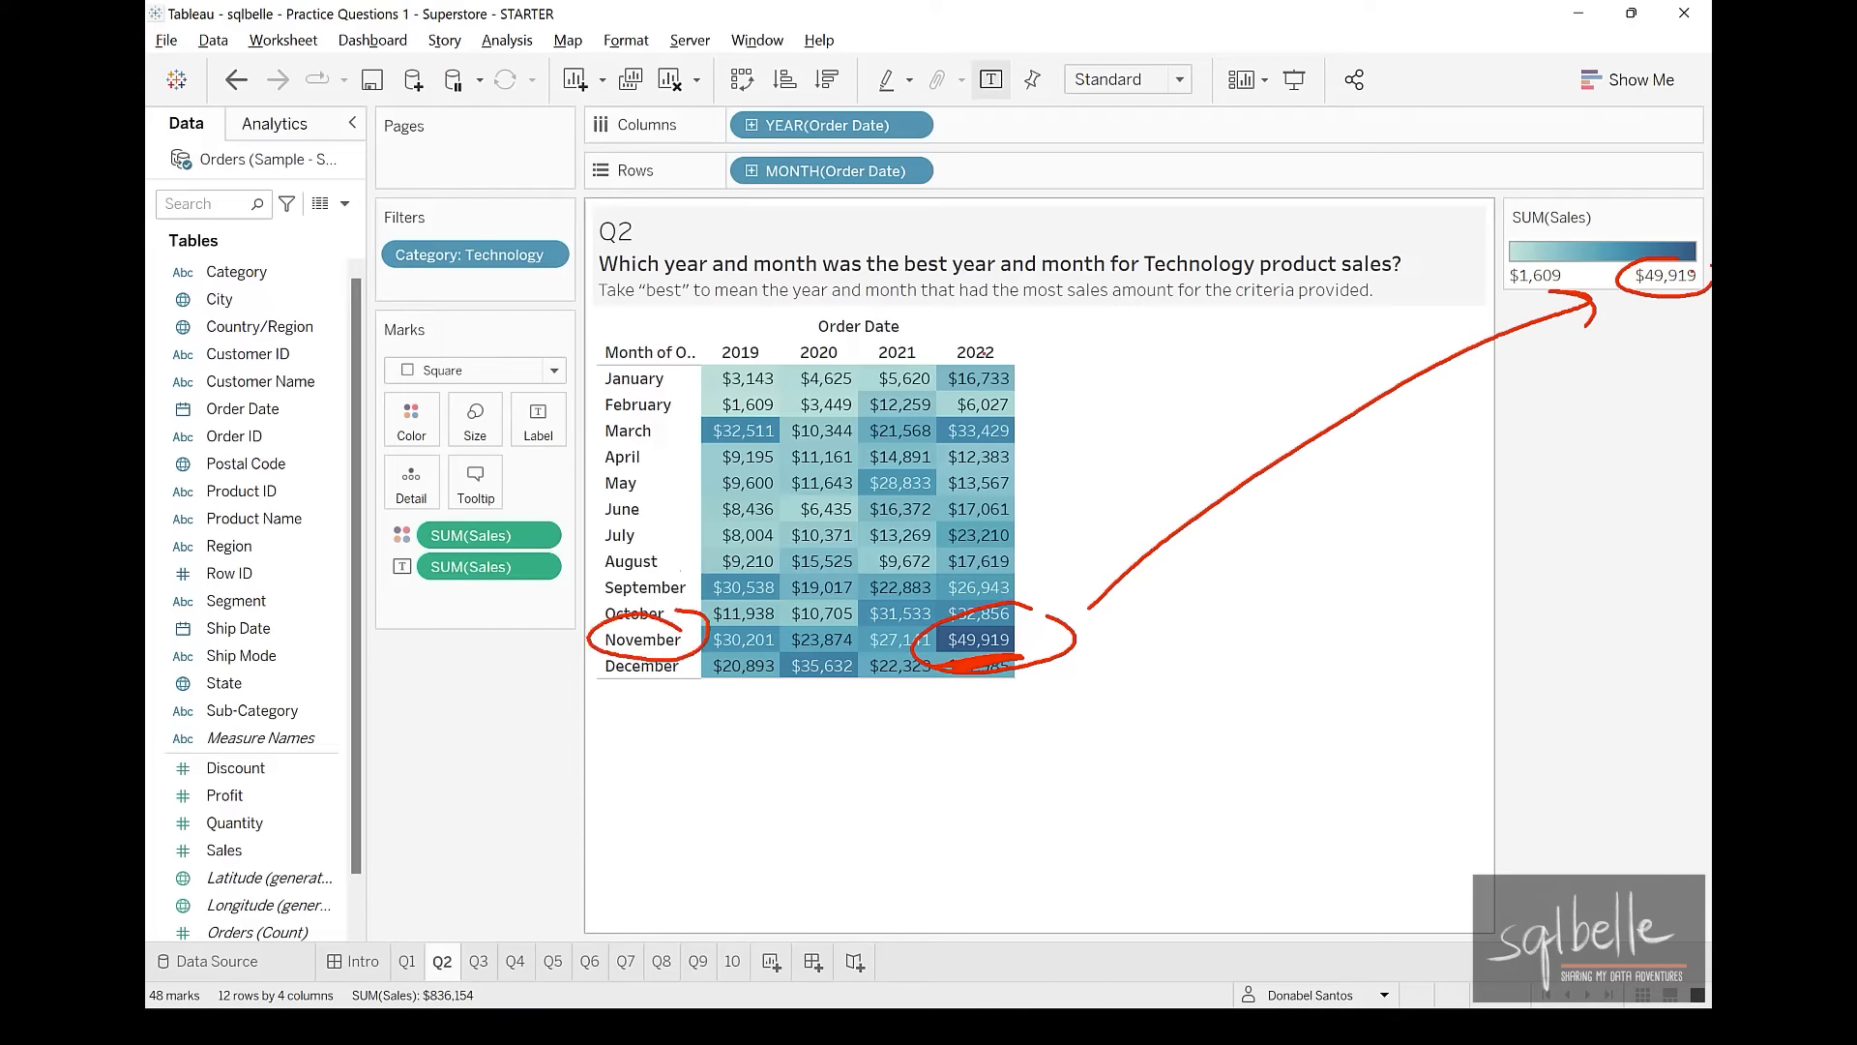
pyautogui.moveTo(1004, 324)
pyautogui.mouseDown()
pyautogui.moveTo(967, 376)
pyautogui.moveTo(945, 344)
pyautogui.mouseUp()
pyautogui.press('Escape')
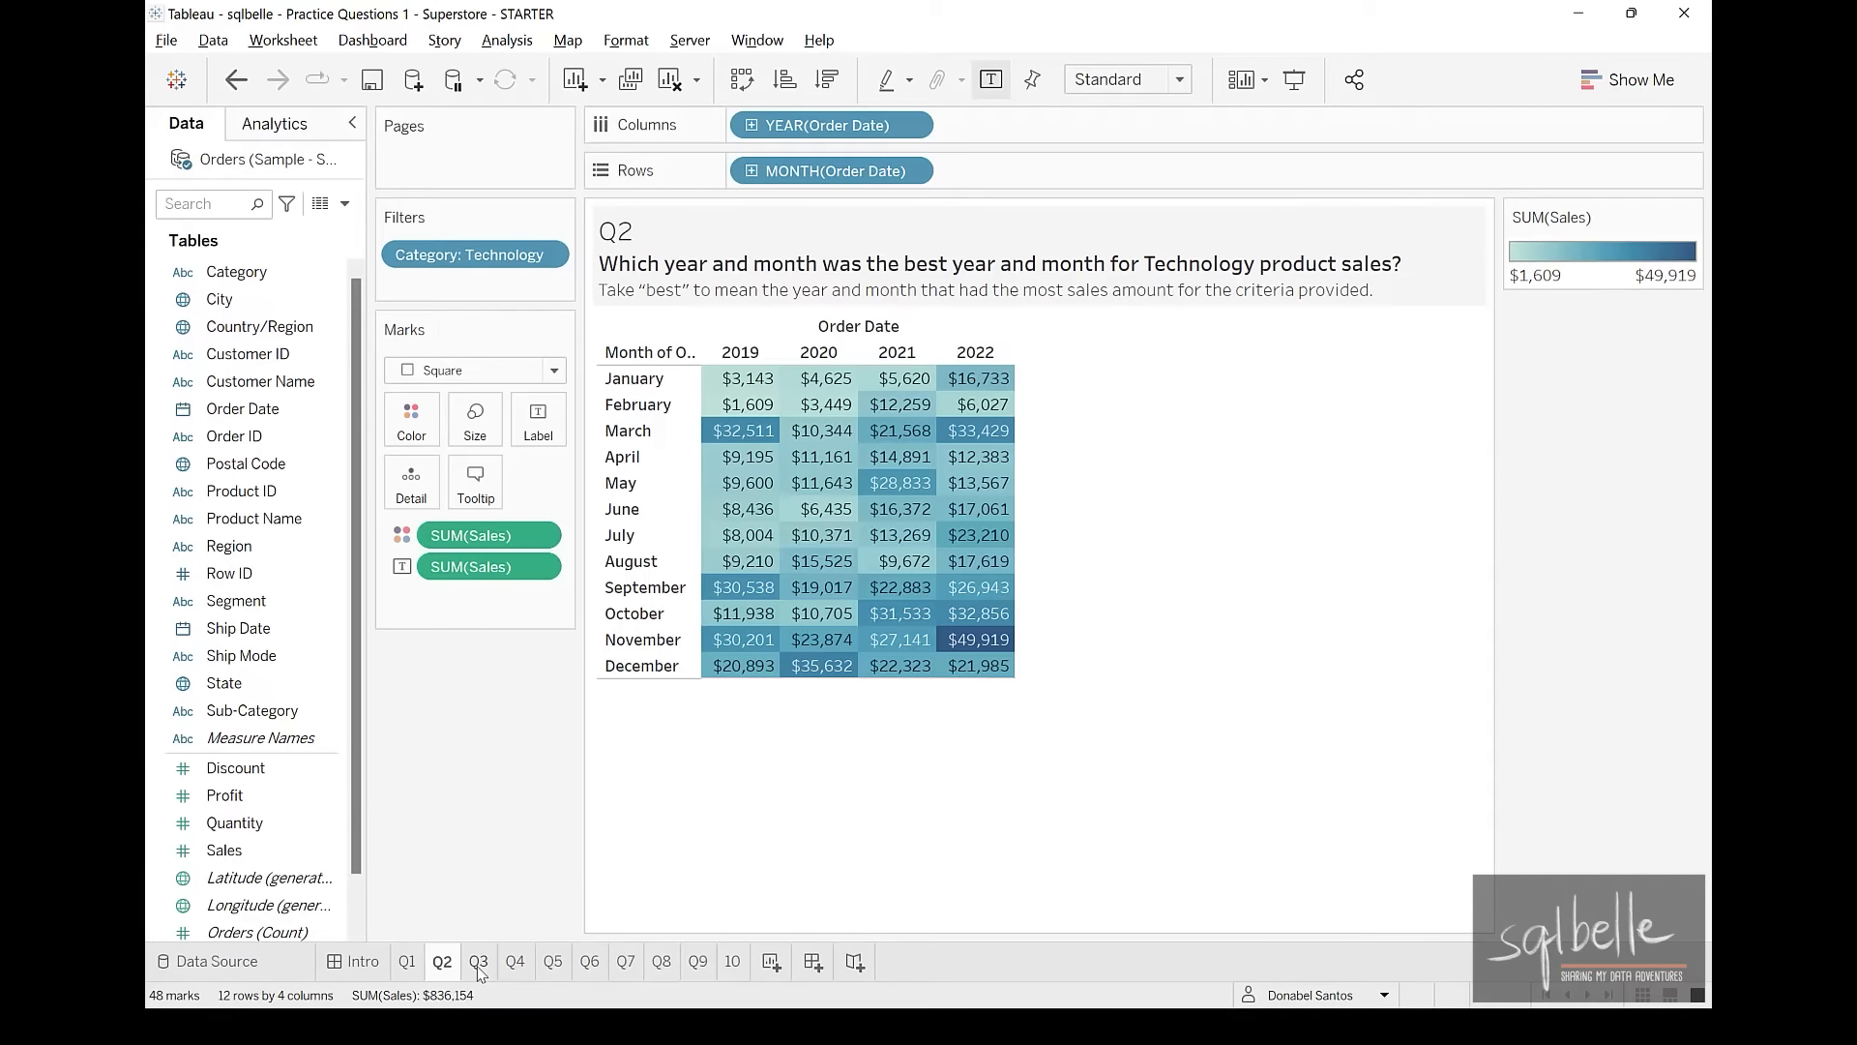
# Switch to the browser's "profit ratio" search results, underline the definition, circle "earnings" and write "Profit" above it
pyautogui.hotkey('ctrl', 'Tab')
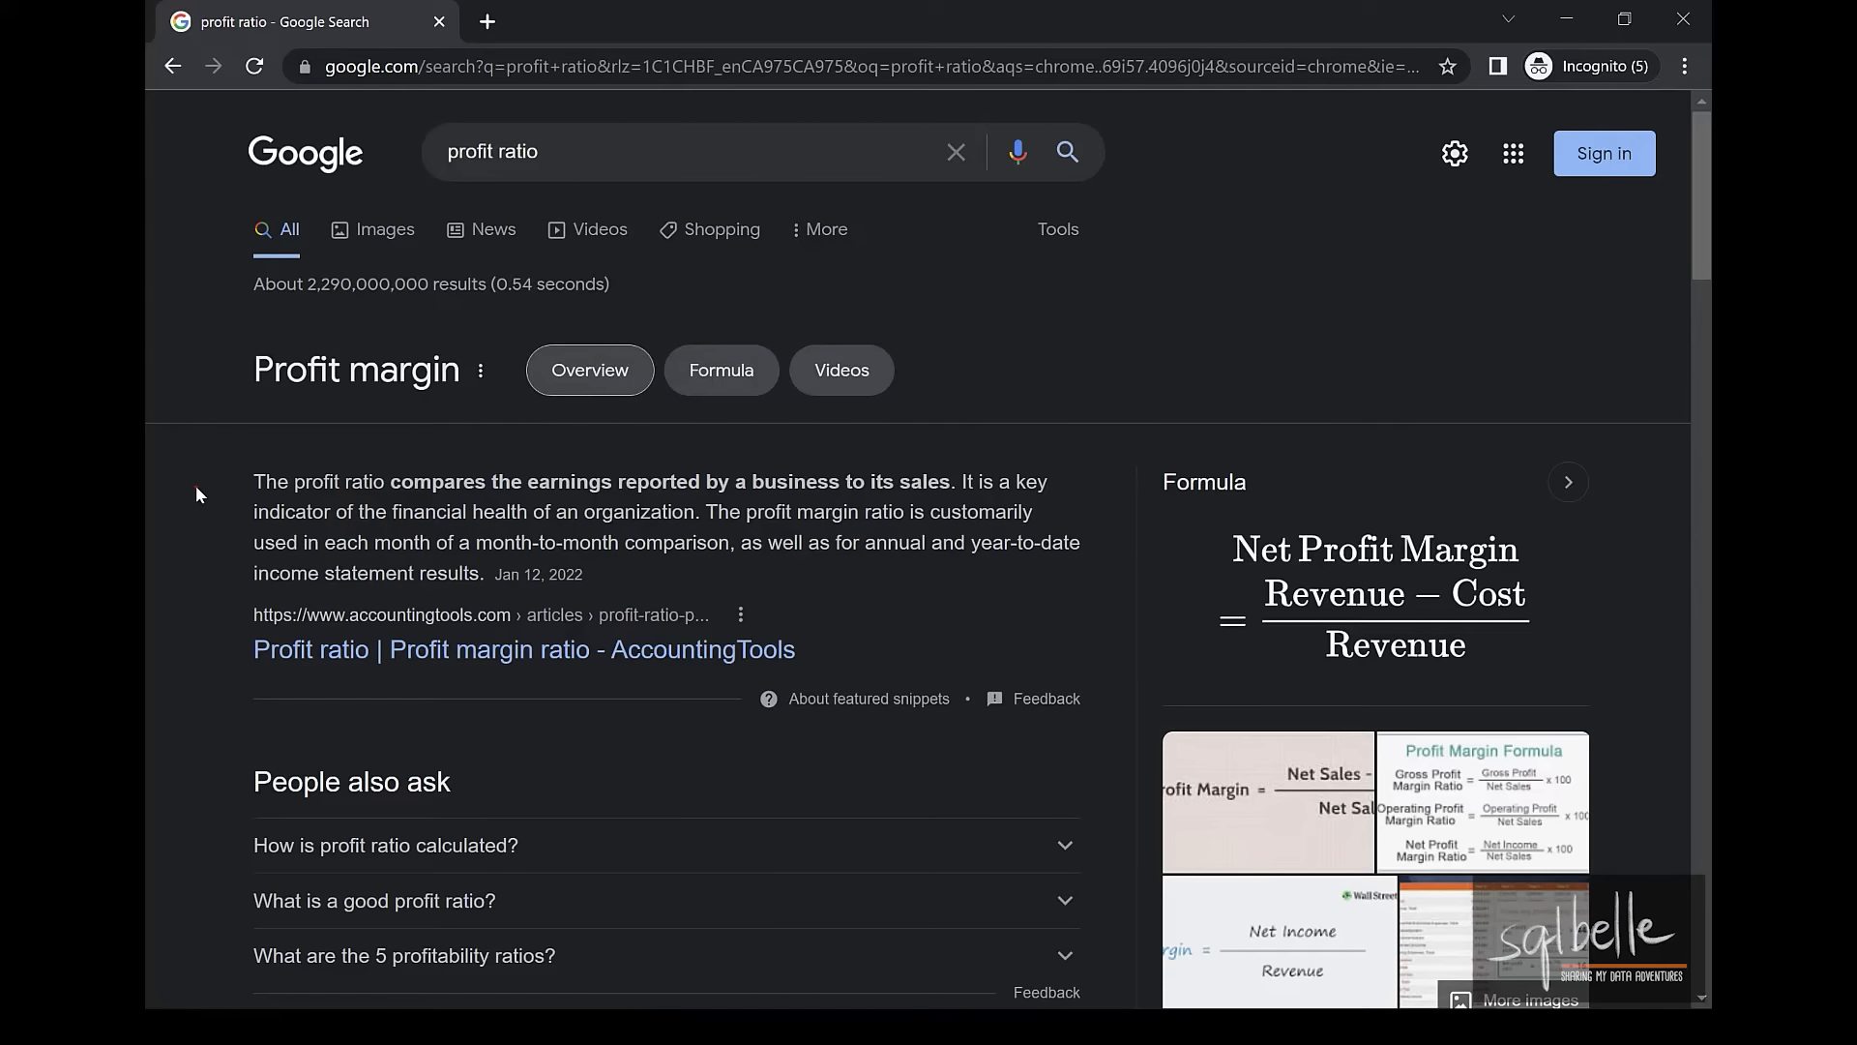
pyautogui.moveTo(308, 500); pyautogui.dragTo(985, 495)
pyautogui.moveTo(604, 447)
pyautogui.mouseDown()
pyautogui.moveTo(512, 488)
pyautogui.moveTo(758, 416)
pyautogui.moveTo(780, 389)
pyautogui.moveTo(846, 408)
pyautogui.mouseUp()
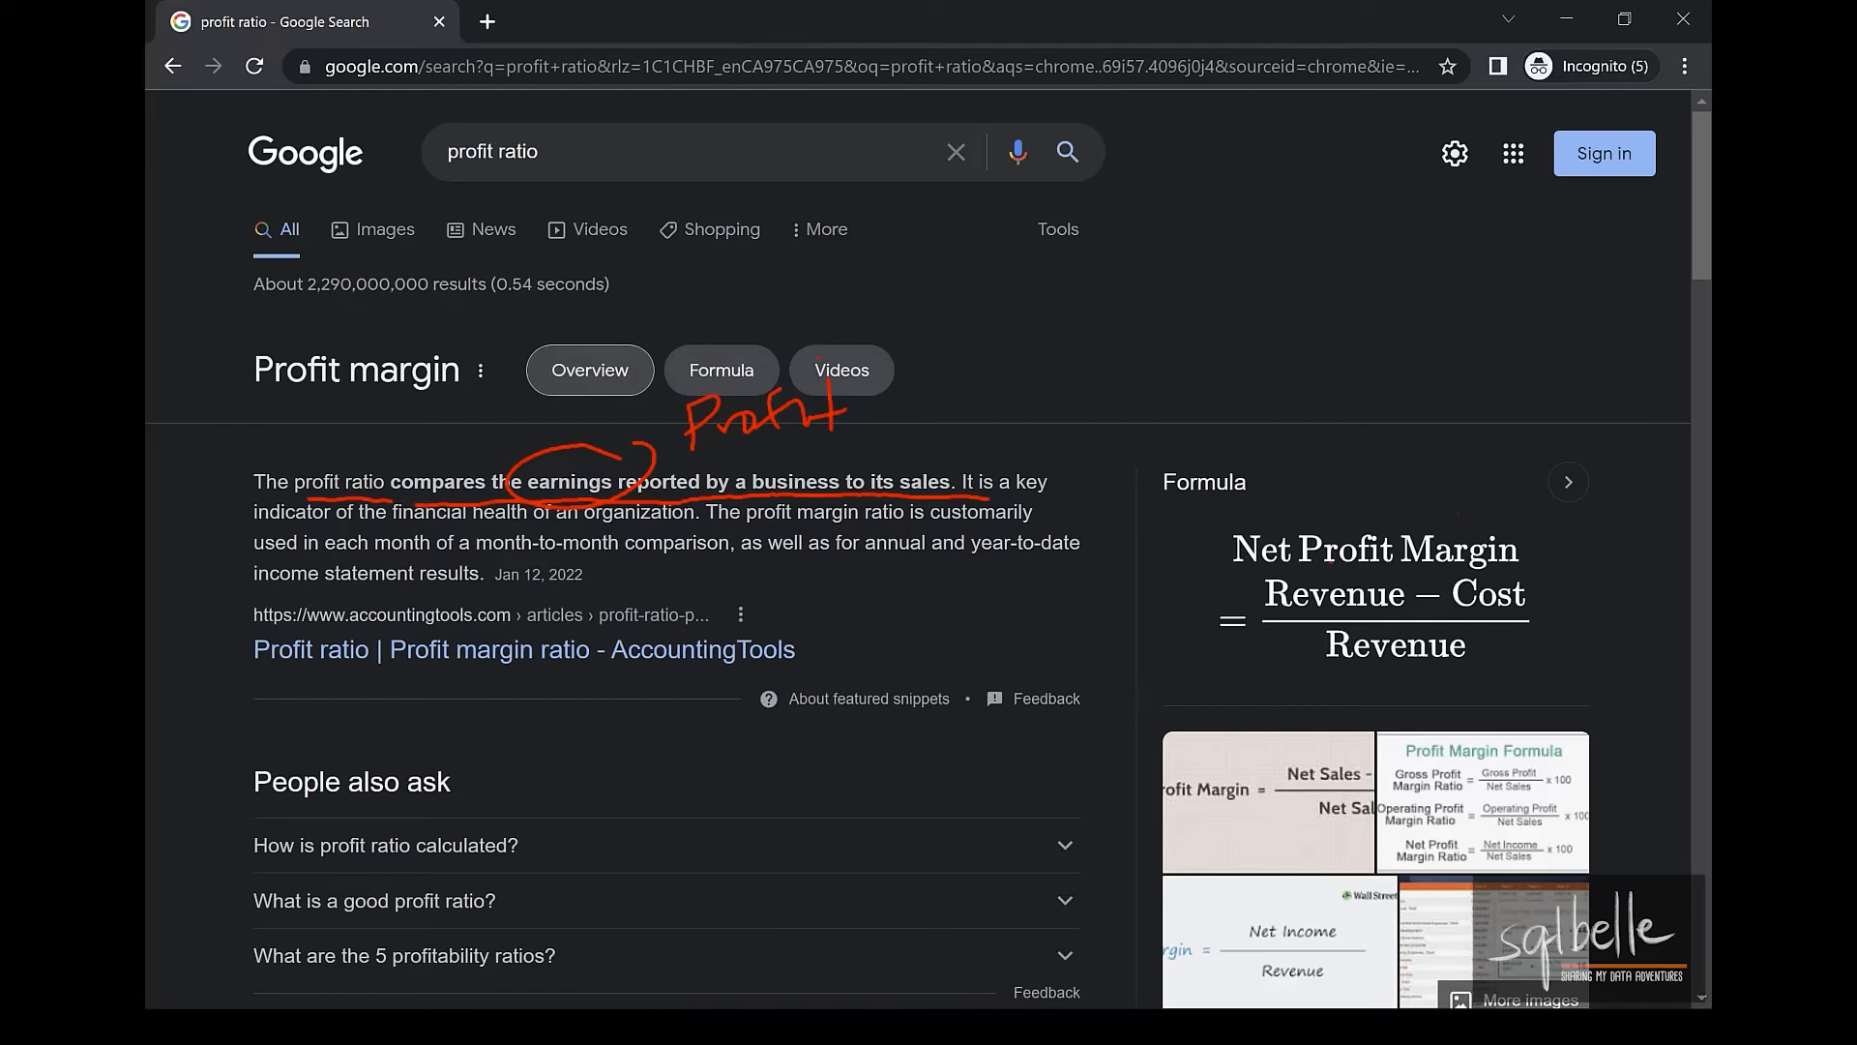
# Circle "Revenue − Cost" and underline the denominator "Revenue" in the Net Profit Margin formula, handwriting a label beside each
pyautogui.moveTo(1358, 565)
pyautogui.mouseDown()
pyautogui.moveTo(1247, 586)
pyautogui.moveTo(1471, 615)
pyautogui.moveTo(1370, 569)
pyautogui.mouseUp()
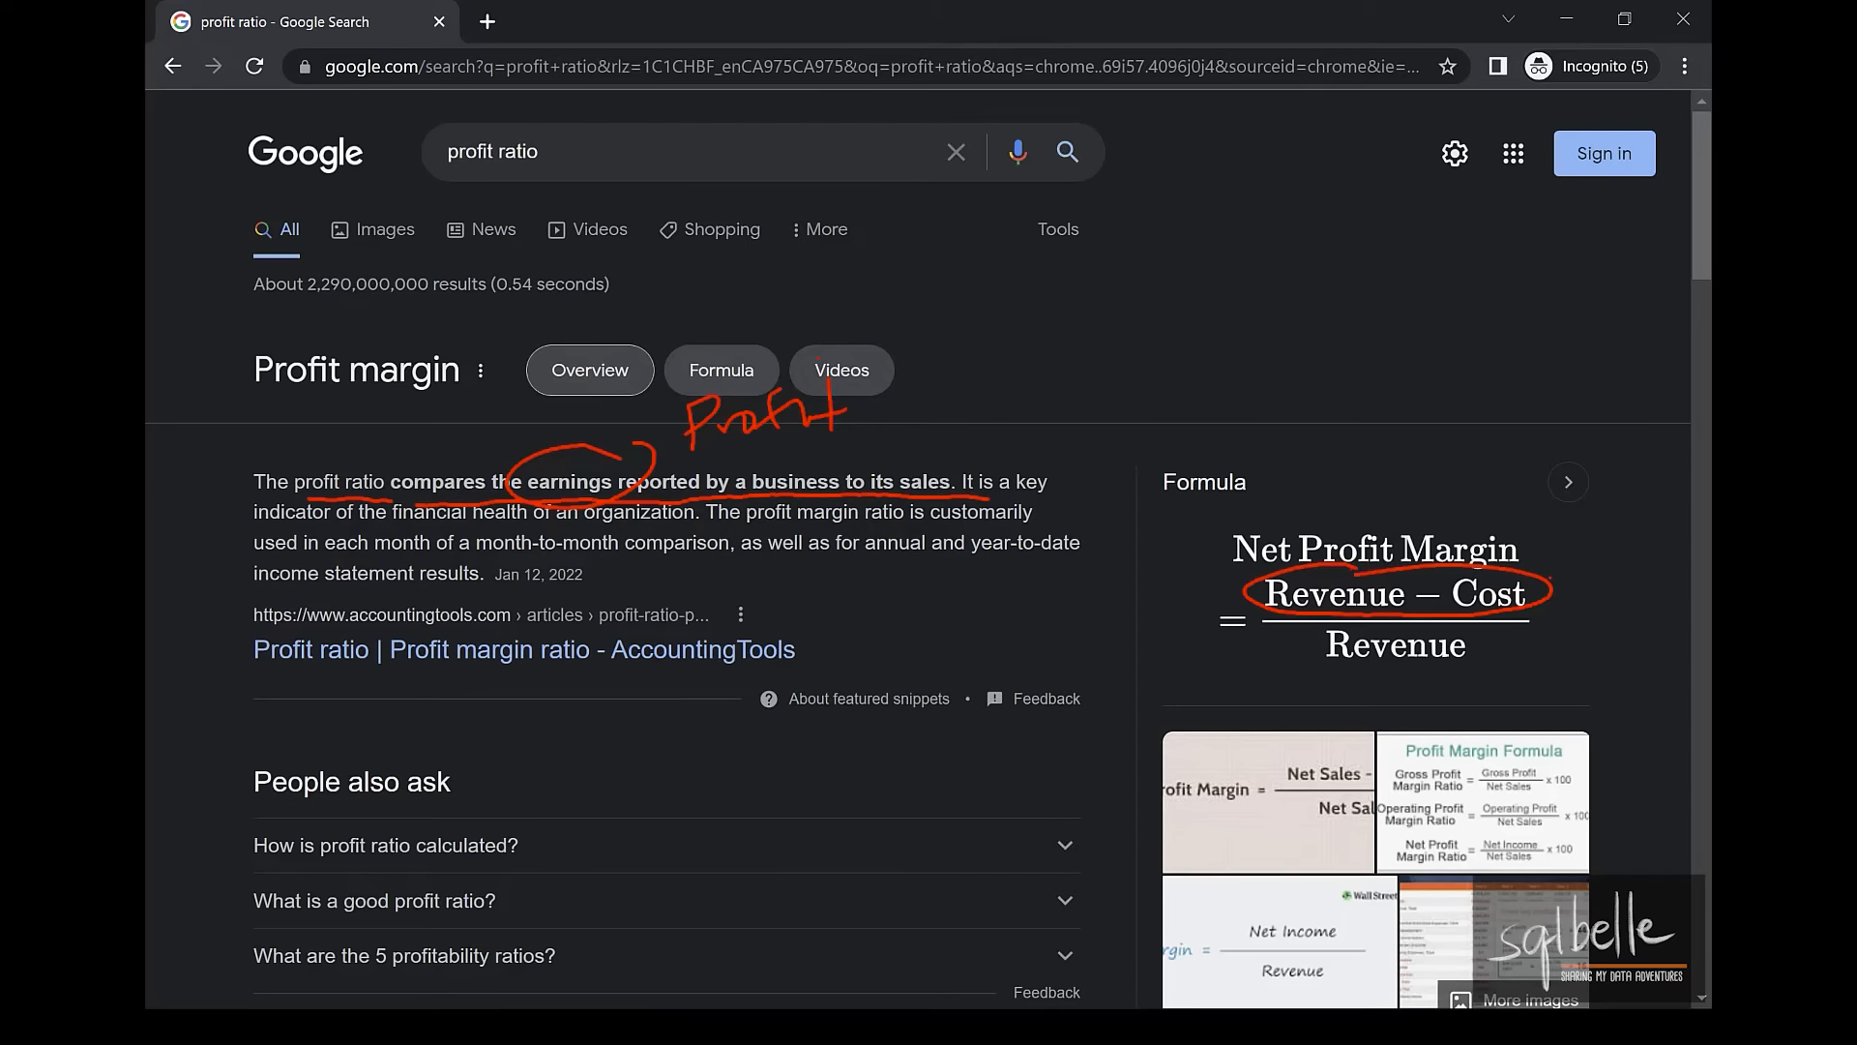
pyautogui.moveTo(1559, 611)
pyautogui.mouseDown()
pyautogui.moveTo(1558, 578)
pyautogui.moveTo(1594, 569)
pyautogui.moveTo(1628, 600)
pyautogui.moveTo(1656, 575)
pyautogui.mouseUp()
pyautogui.moveTo(1662, 582); pyautogui.dragTo(1668, 567)
pyautogui.moveTo(1303, 665)
pyautogui.mouseDown()
pyautogui.moveTo(1491, 676)
pyautogui.moveTo(1545, 656)
pyautogui.mouseUp()
pyautogui.moveTo(1596, 640); pyautogui.dragTo(1571, 670)
pyautogui.moveTo(1611, 654); pyautogui.dragTo(1633, 671)
pyautogui.moveTo(1644, 635)
pyautogui.mouseDown()
pyautogui.moveTo(1650, 670)
pyautogui.moveTo(1687, 673)
pyautogui.mouseUp()
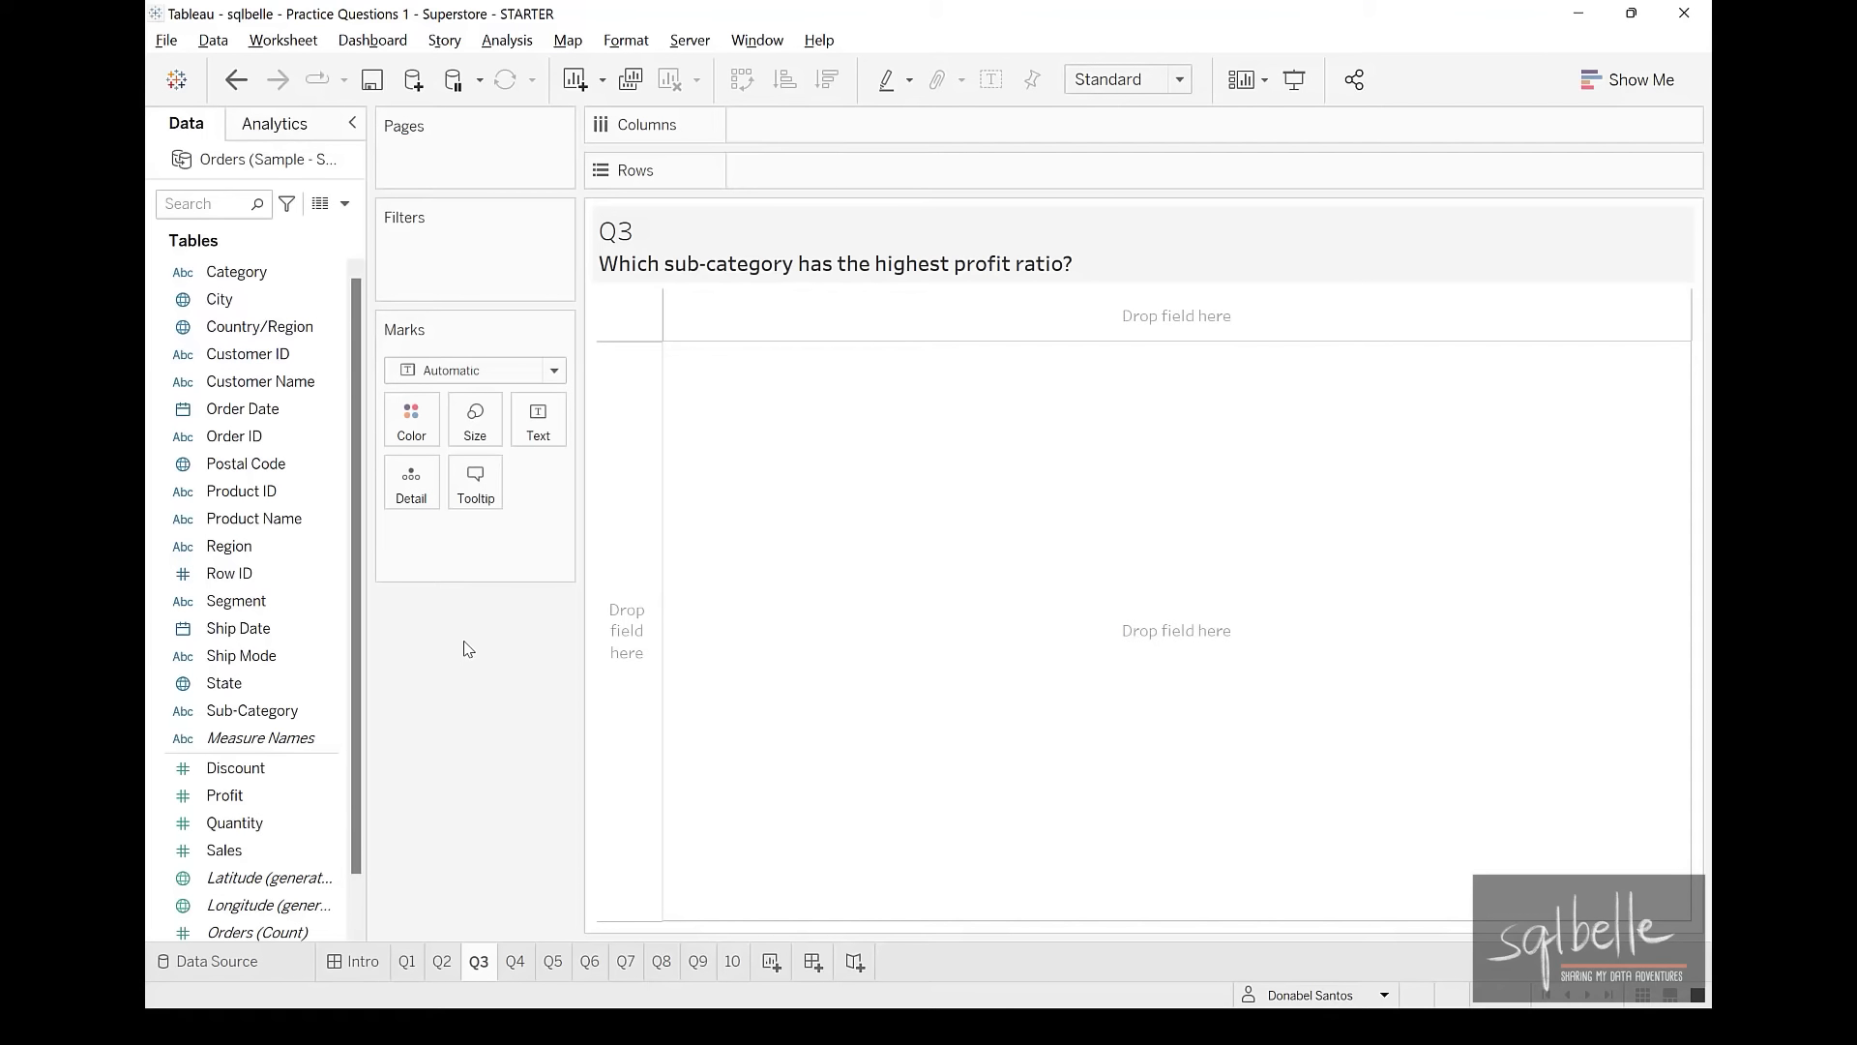
# Create a calculated field named Profit Ratio for the Q3 worksheet
pyautogui.click(347, 207)
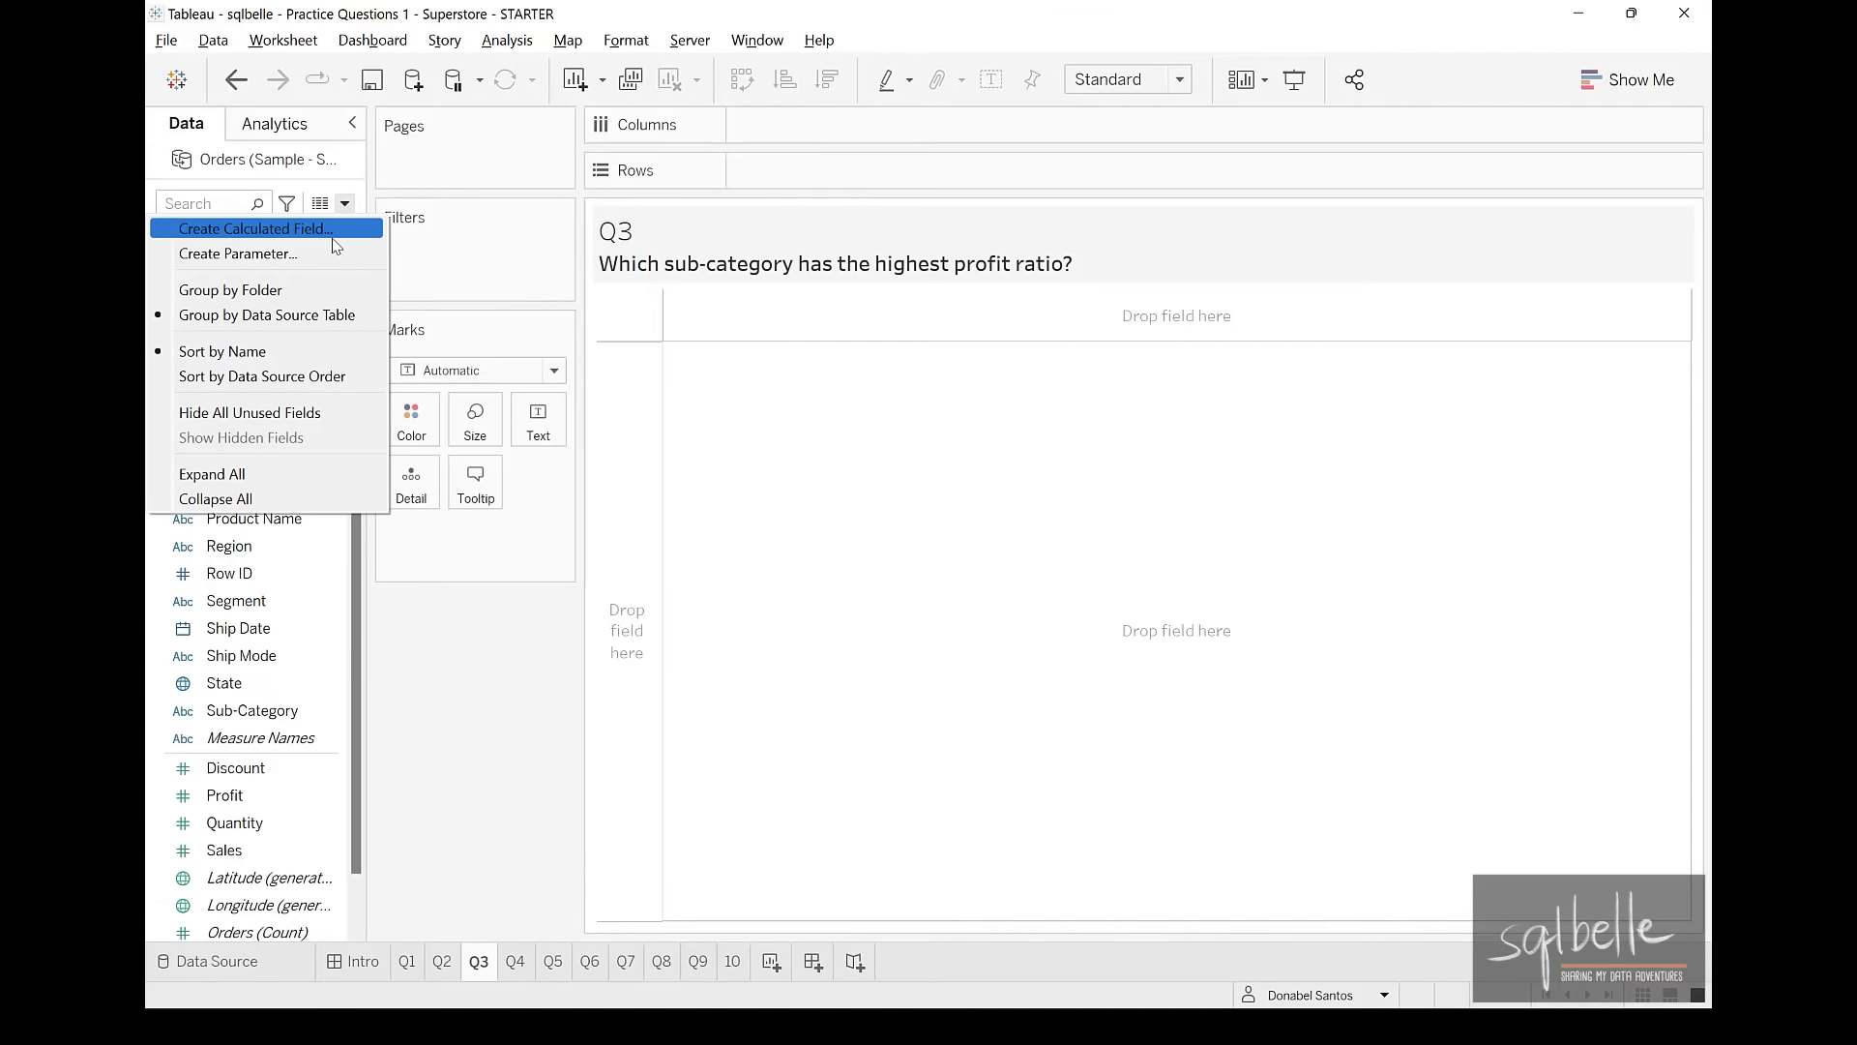
pyautogui.click(337, 232)
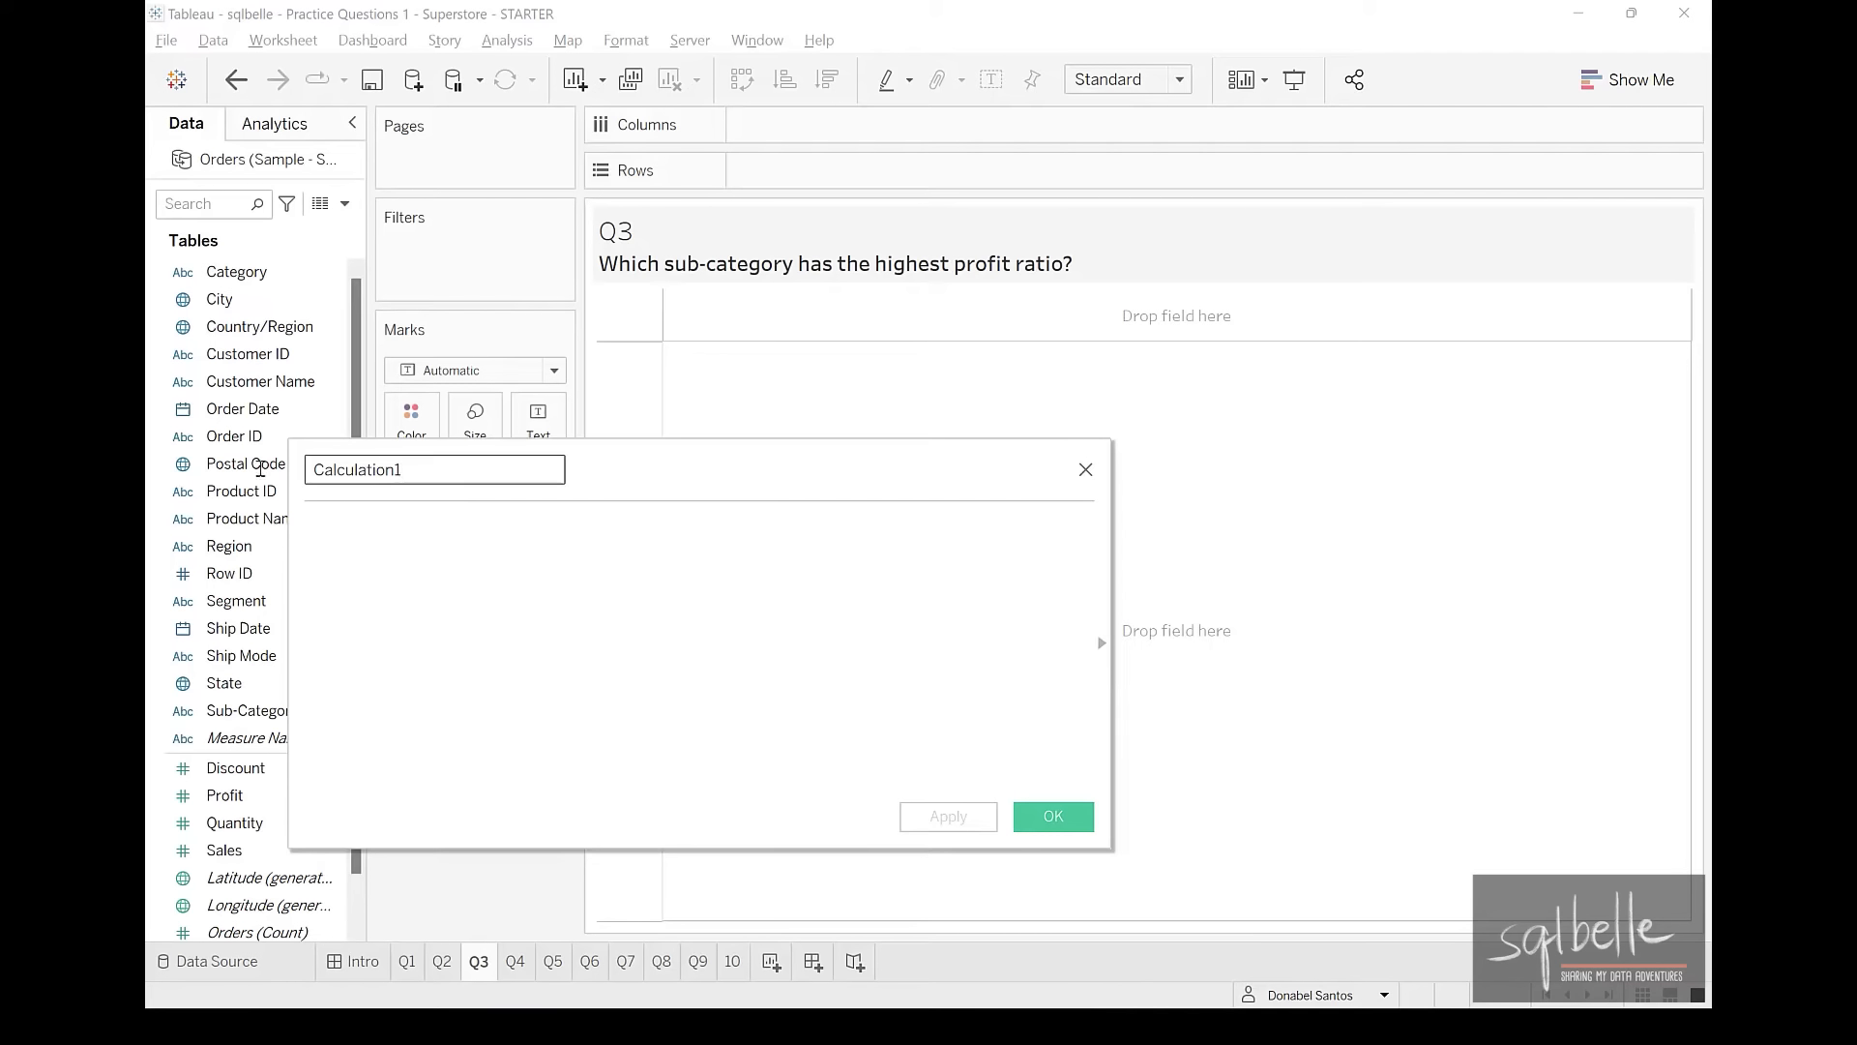
pyautogui.hotkey('ctrl', 'a')
pyautogui.write('Profit Ratio')
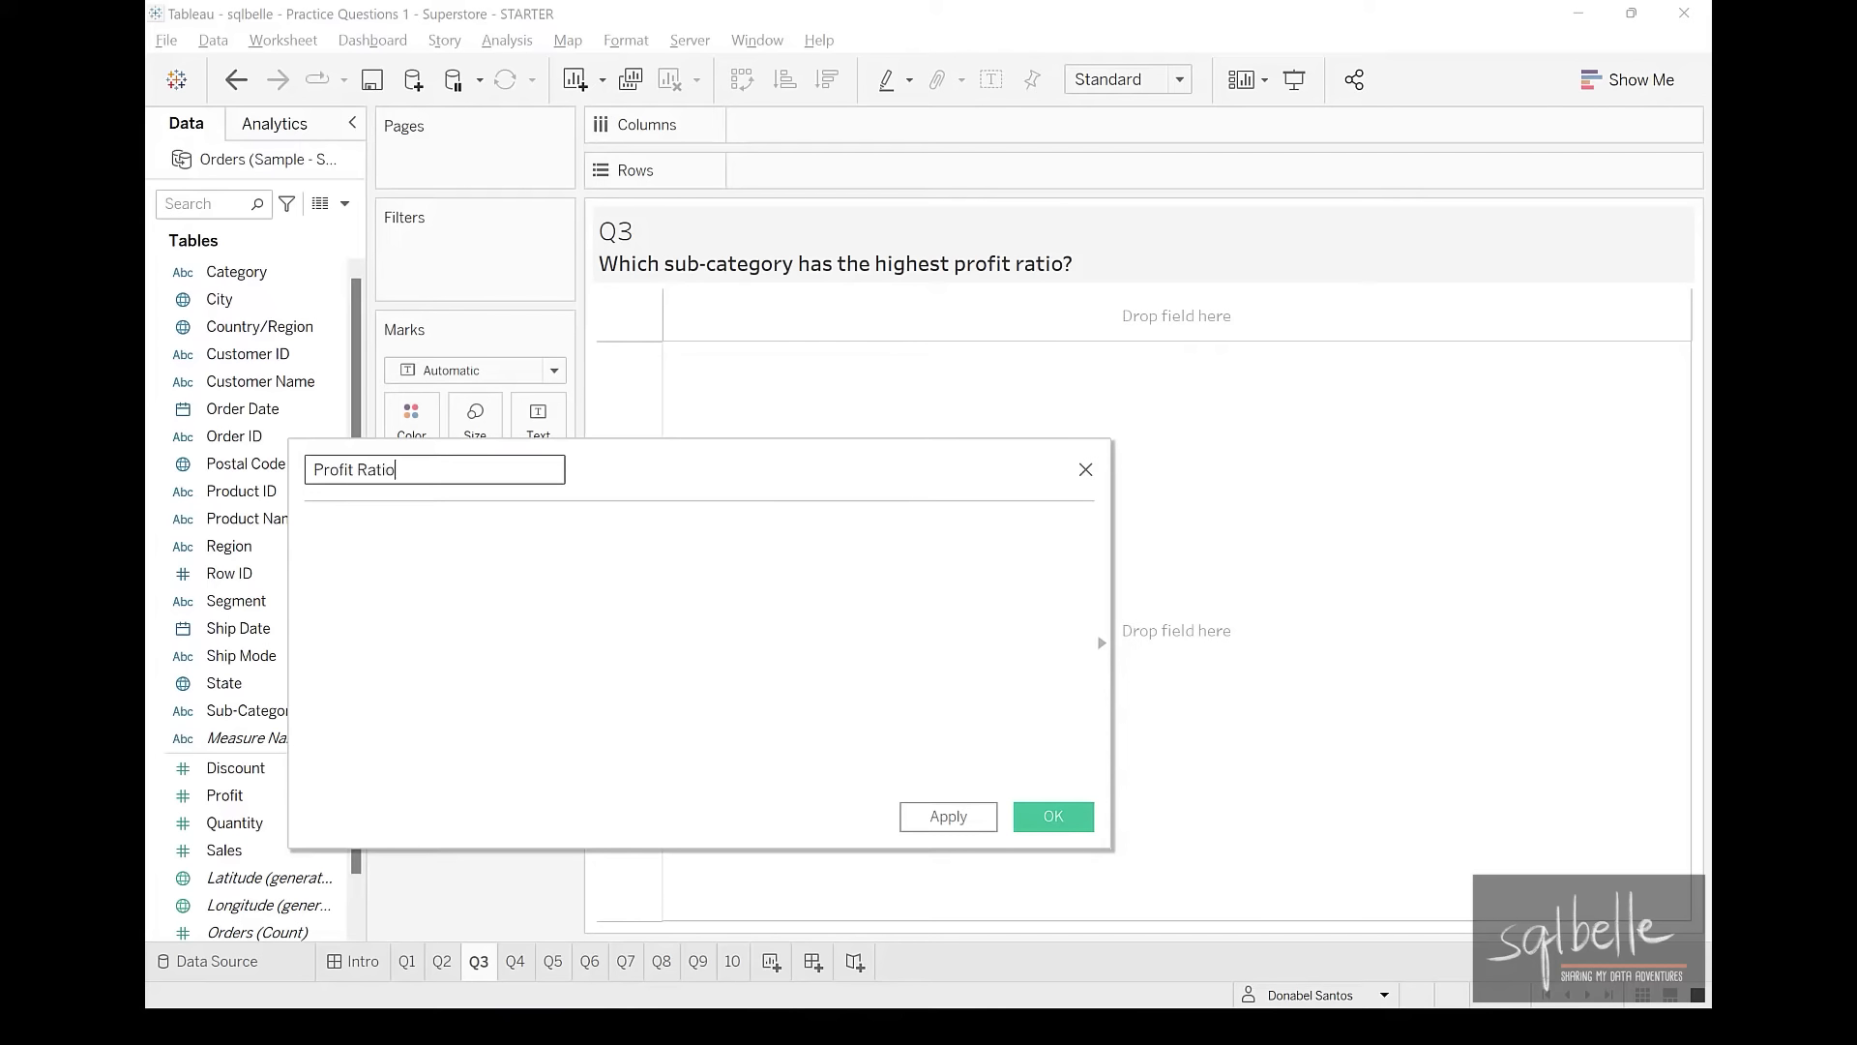
# Define the Profit Ratio calculation as SUM([Profit])/SUM([Sales]) and save it
pyautogui.click(517, 576)
pyautogui.write('SU')
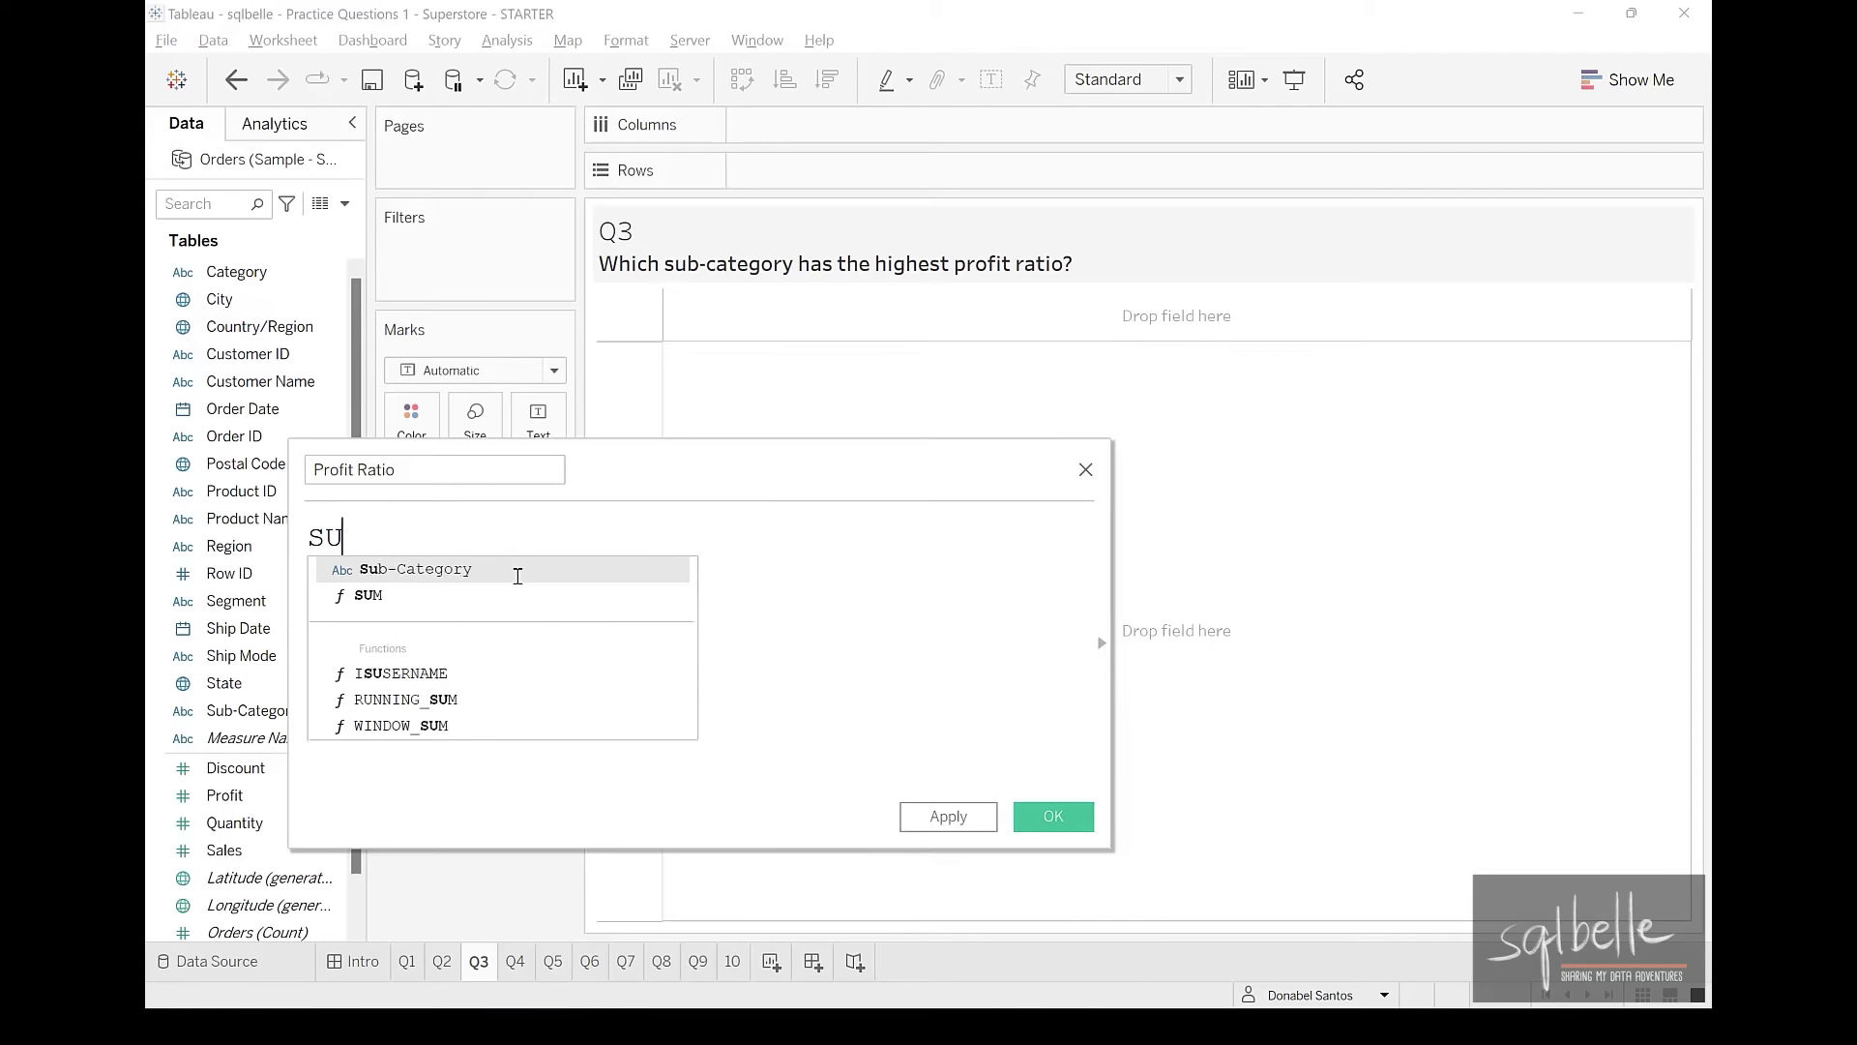
pyautogui.press('Return')
pyautogui.write('Prof')
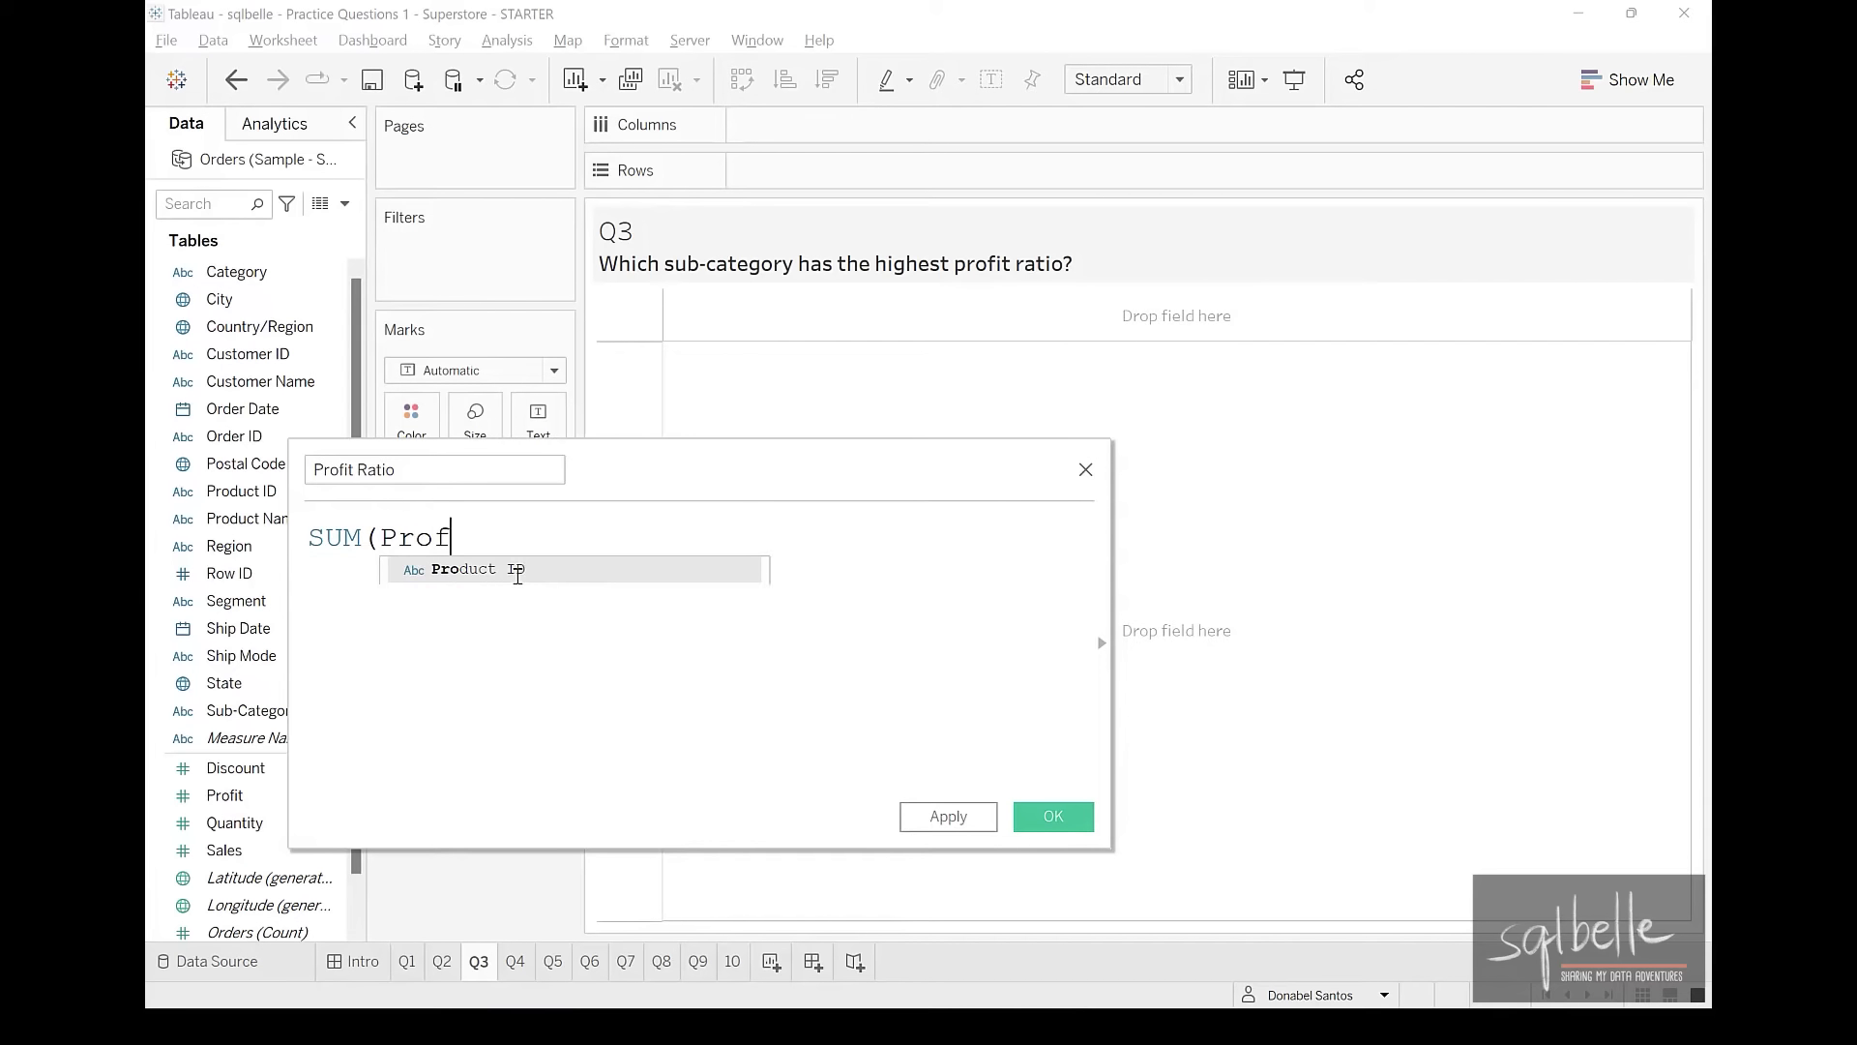
pyautogui.press('Return')
pyautogui.write(')/SU')
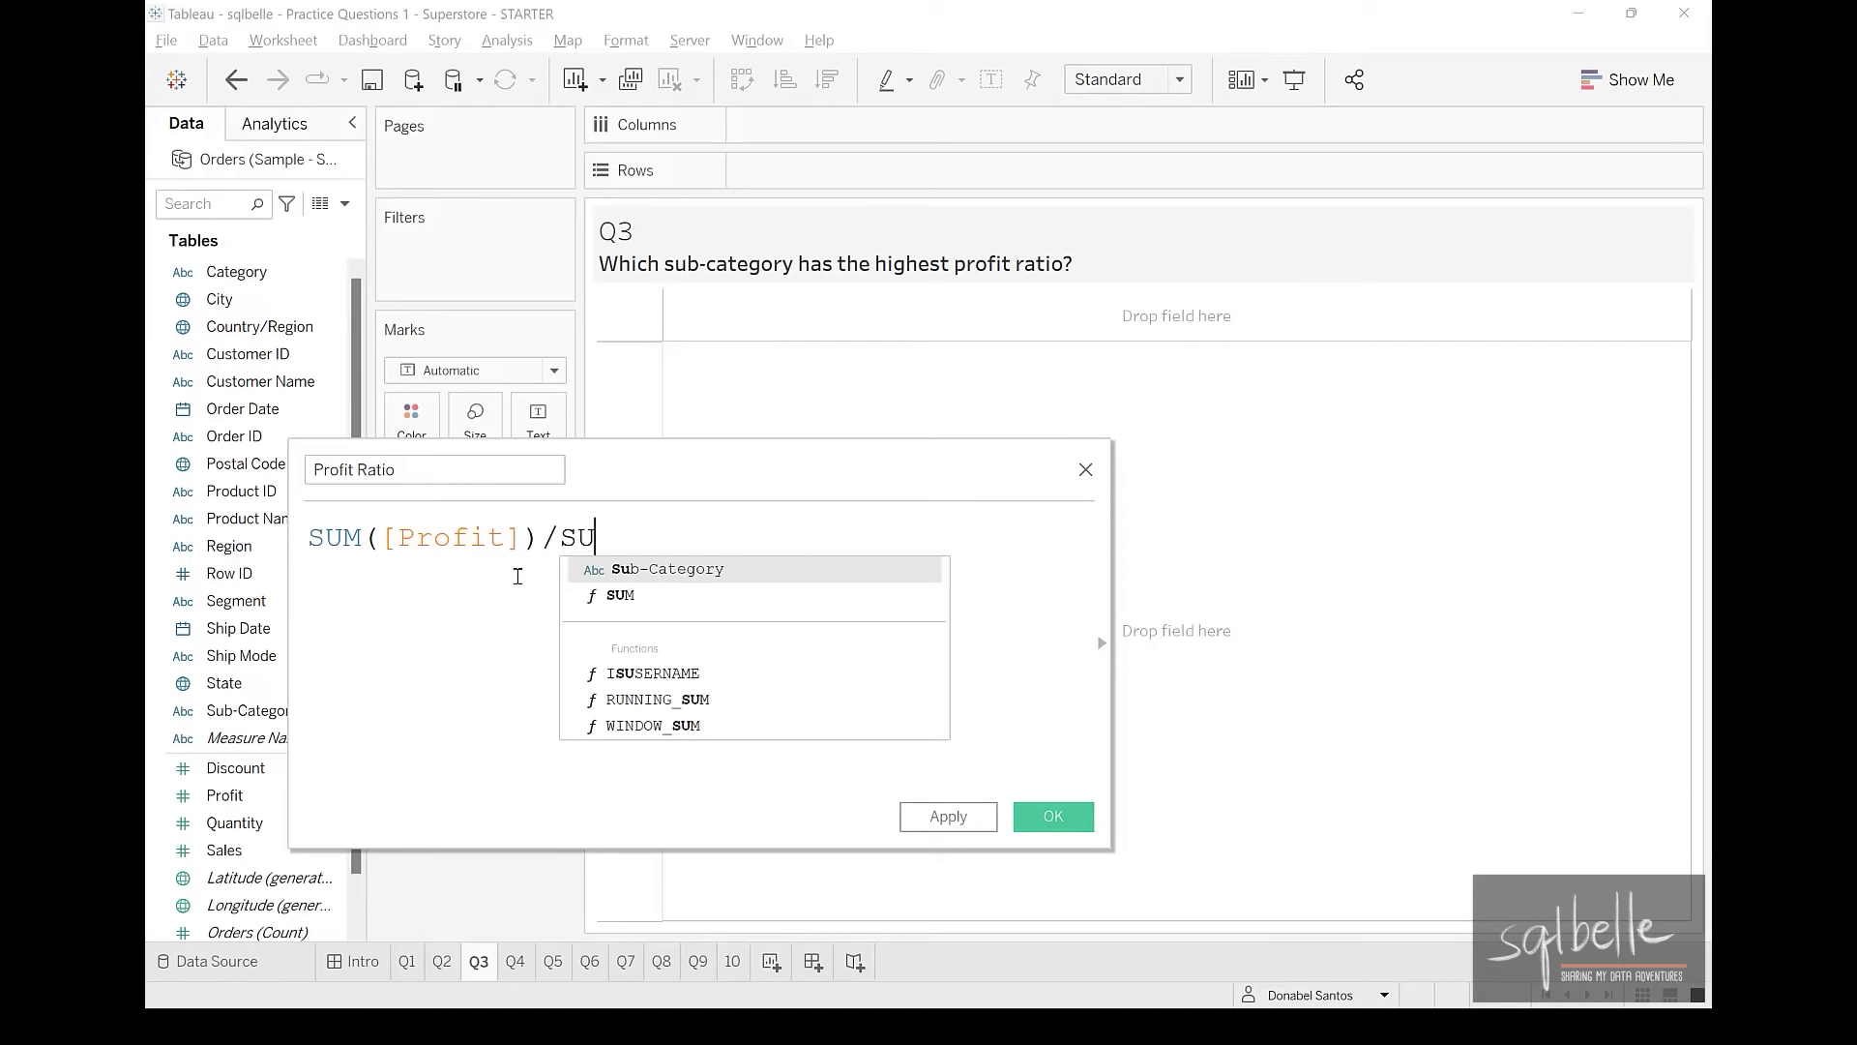
pyautogui.press('Return')
pyautogui.write('Sa')
pyautogui.press('Return')
pyautogui.write(')')
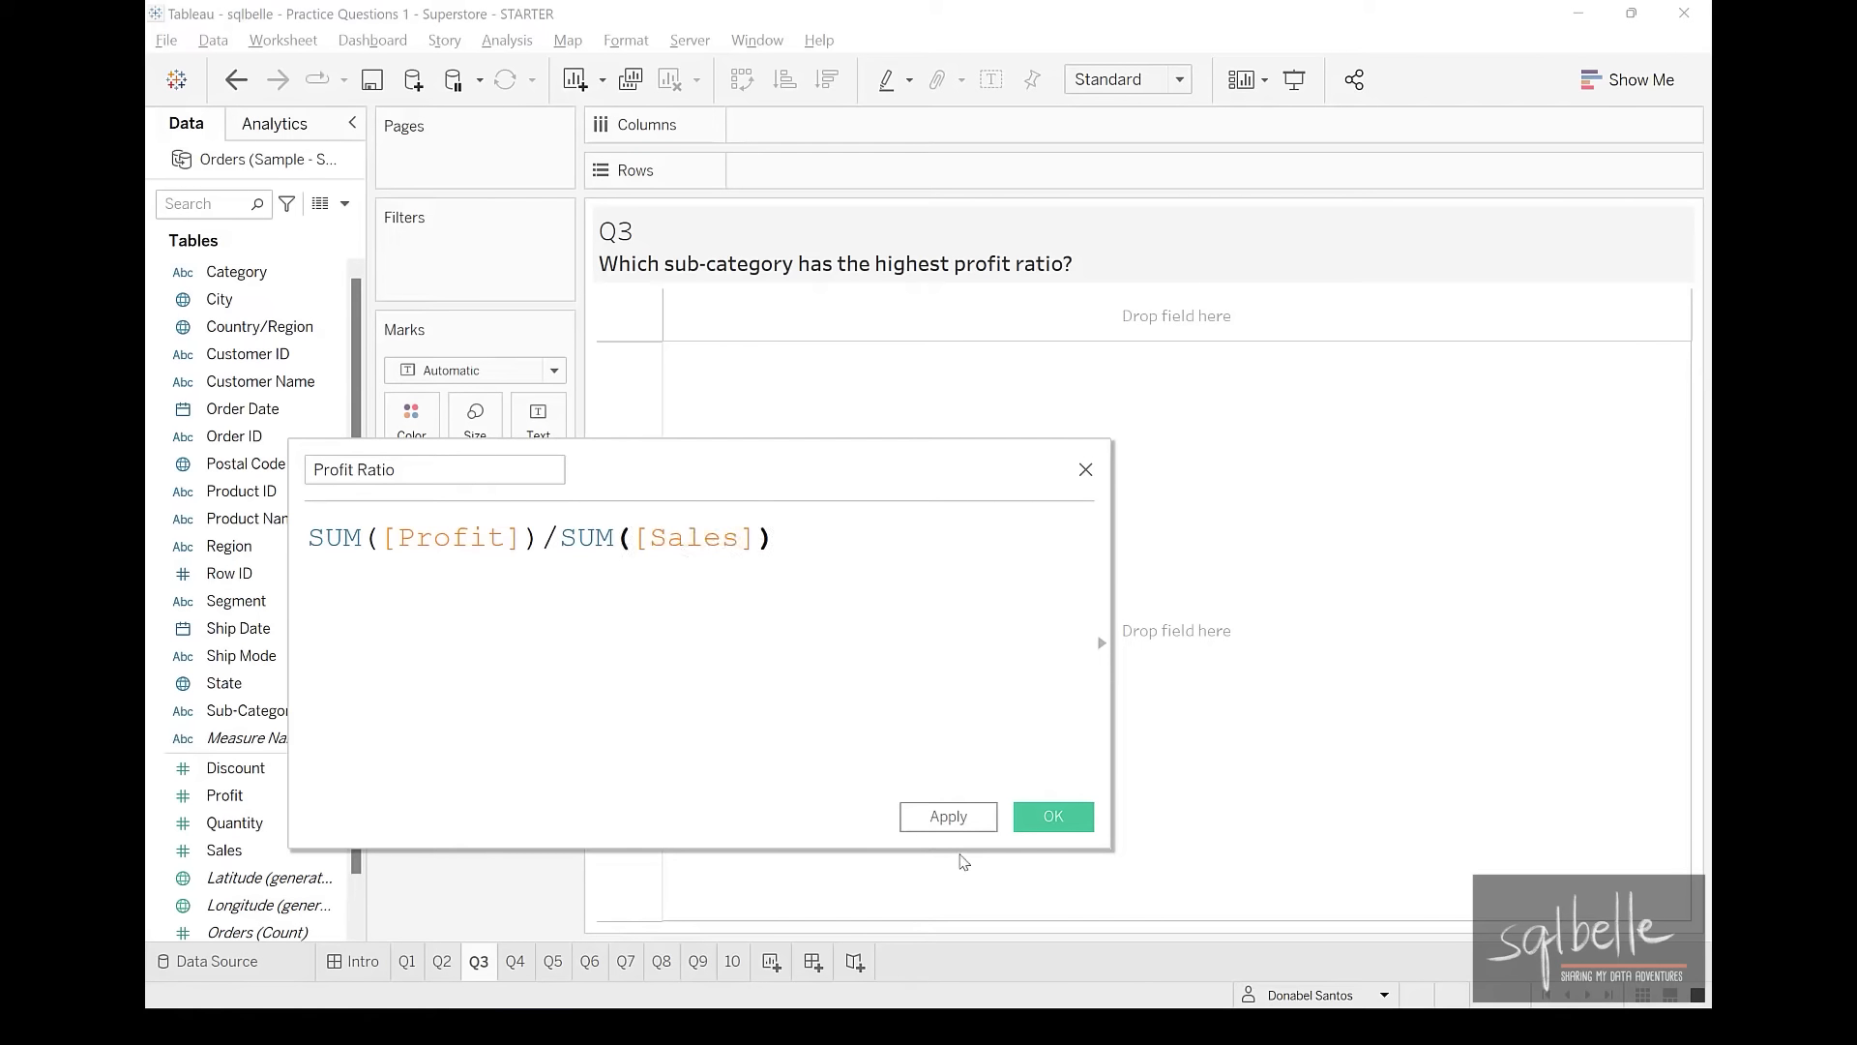
pyautogui.click(1049, 819)
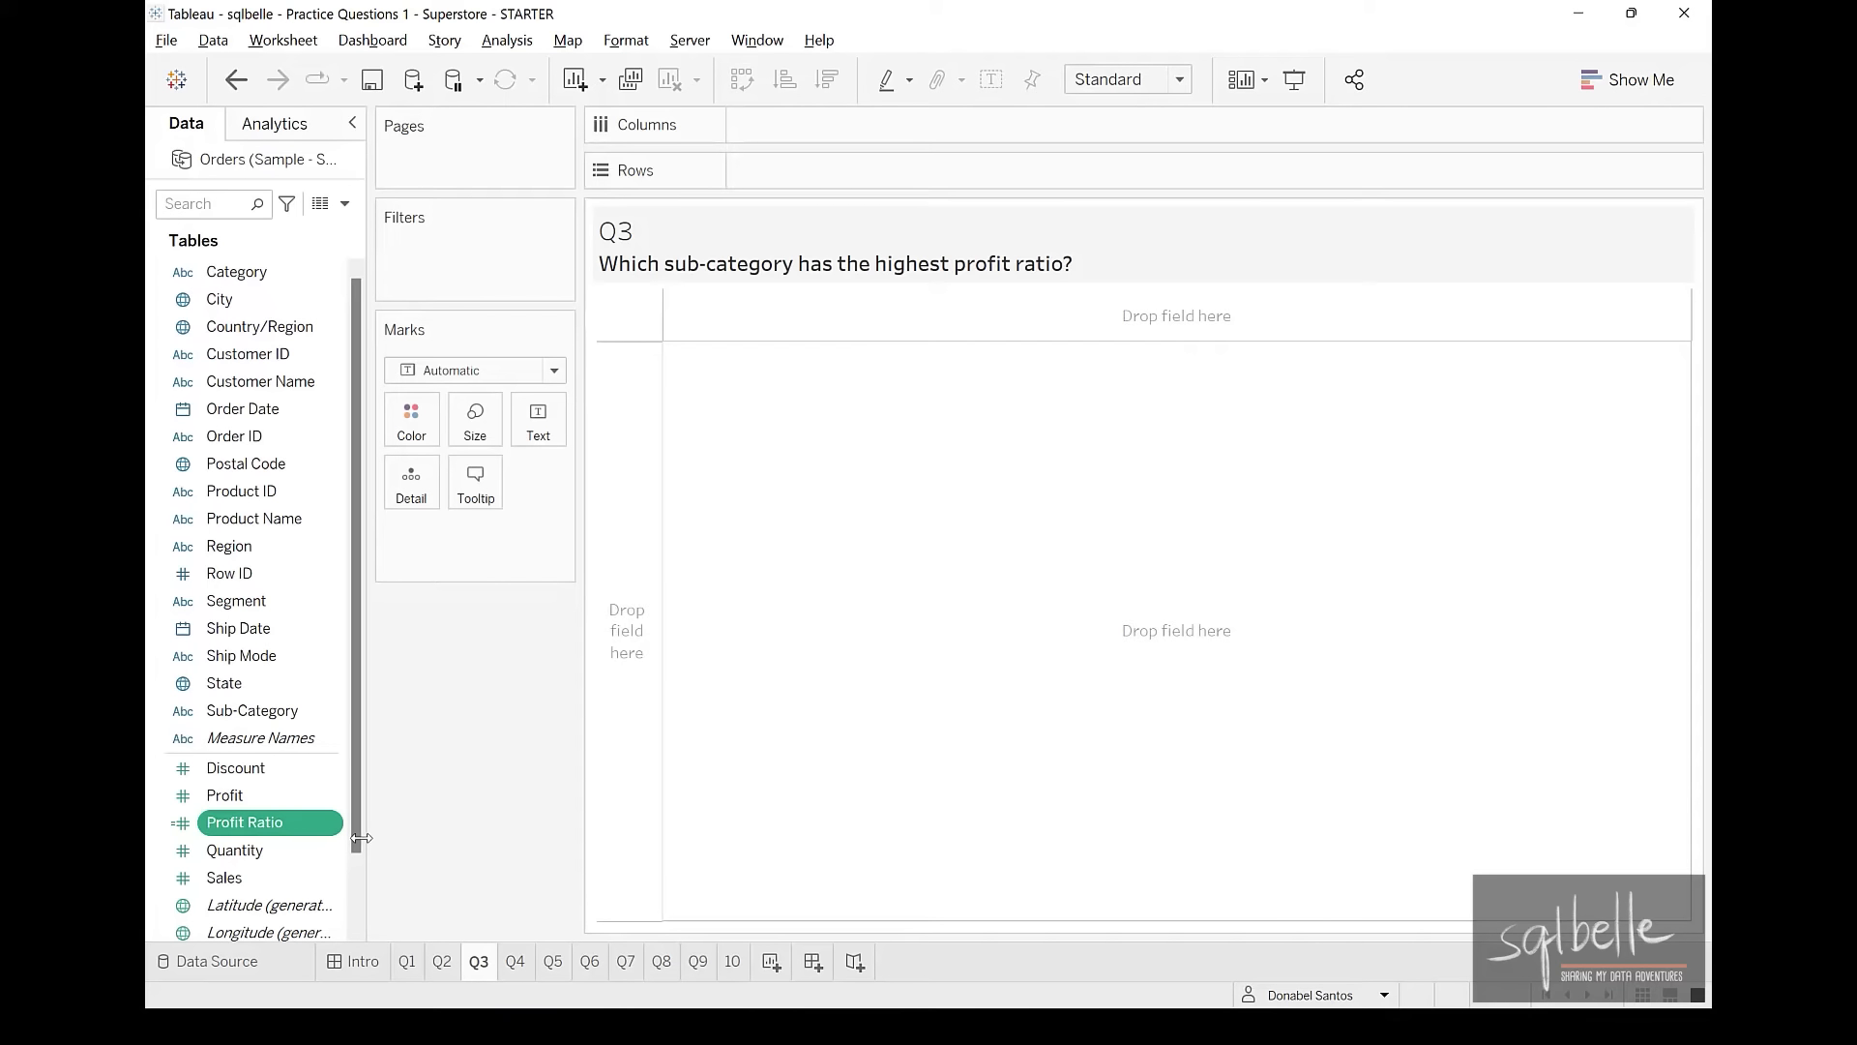
# Set the default number format of Profit Ratio to Percentage with 2 decimal places
pyautogui.rightClick(295, 824)
pyautogui.moveTo(371, 694)
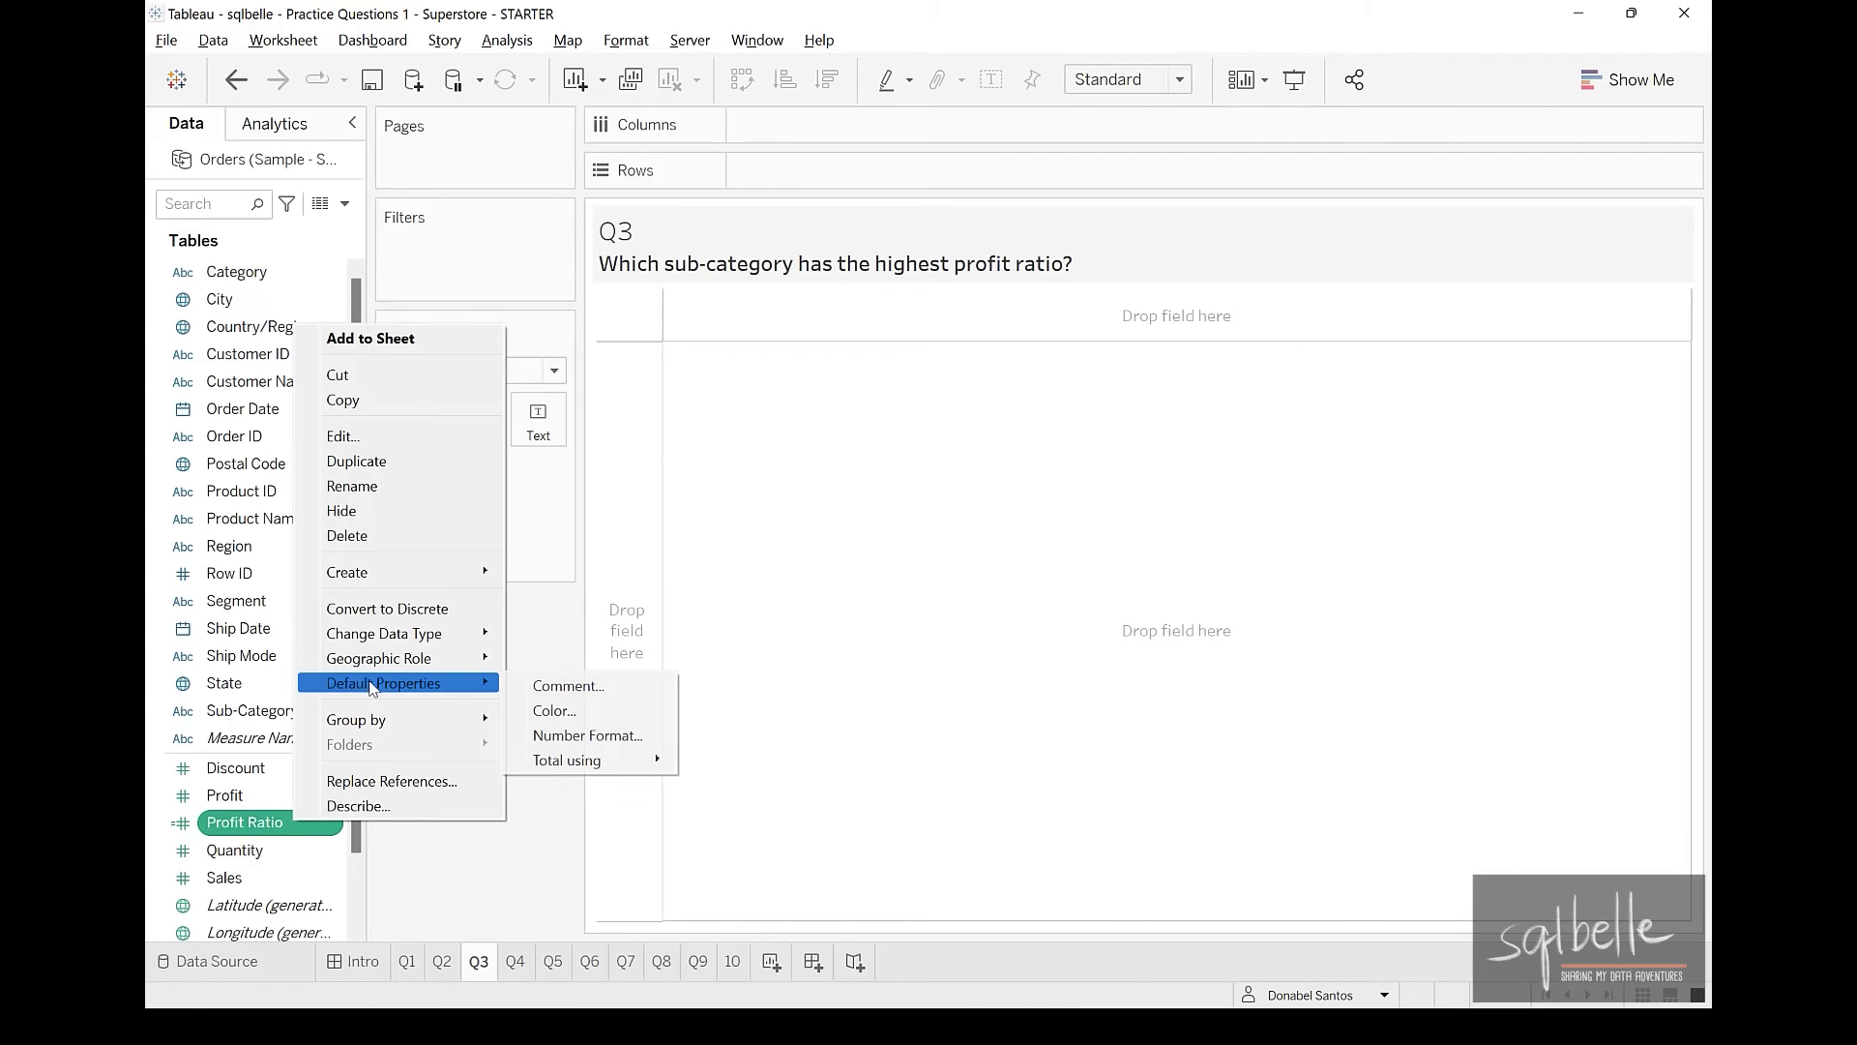
pyautogui.click(595, 735)
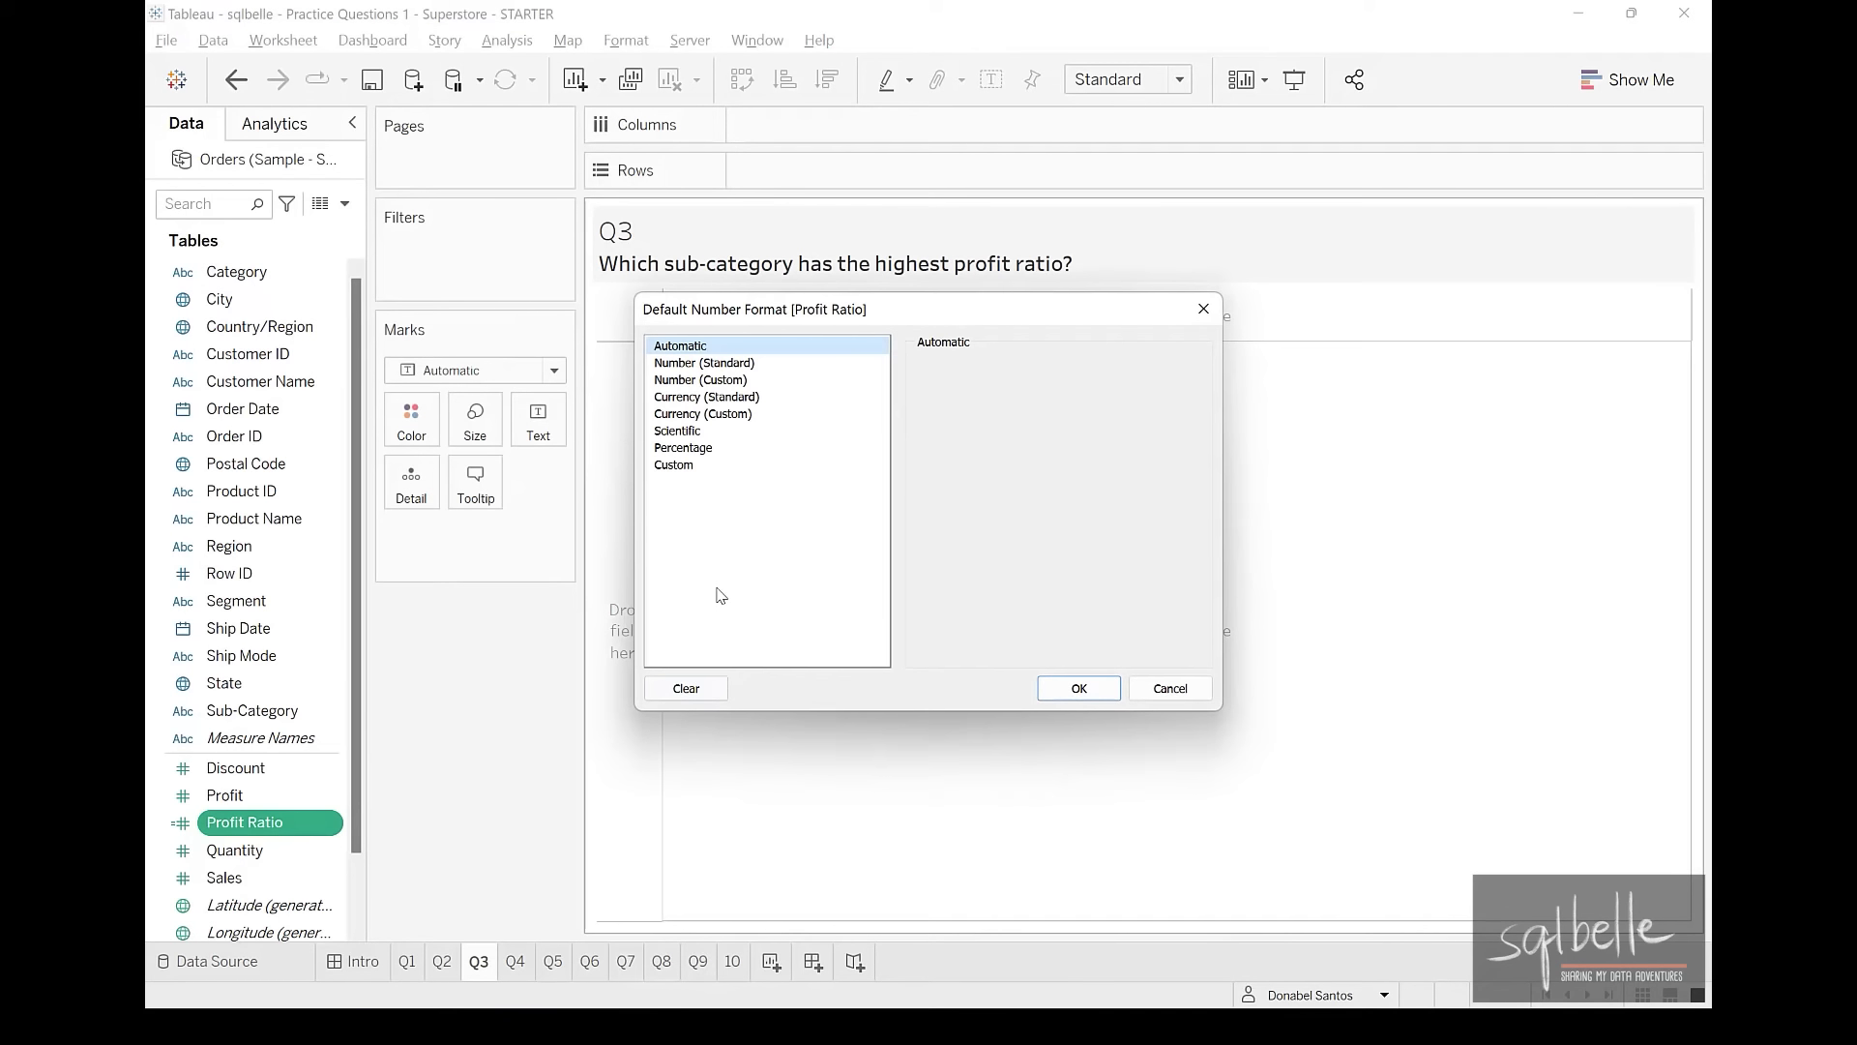
pyautogui.click(729, 448)
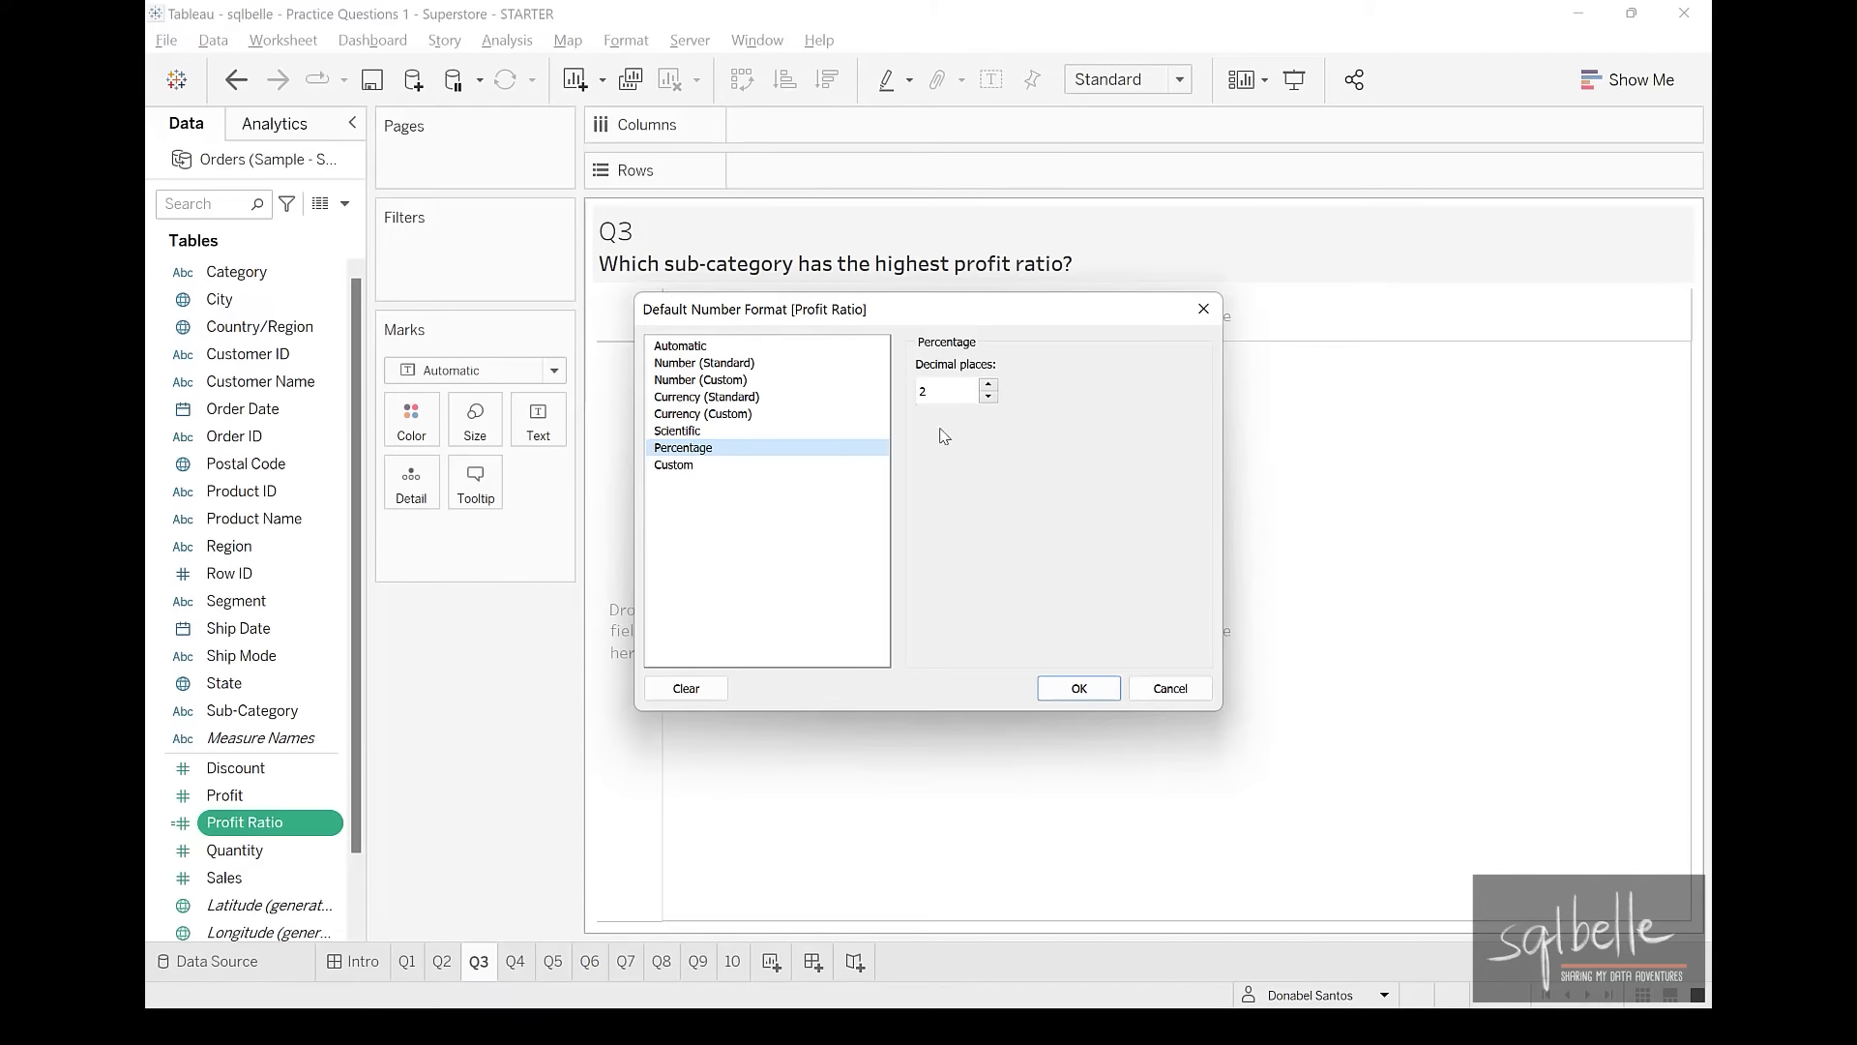
pyautogui.click(1077, 690)
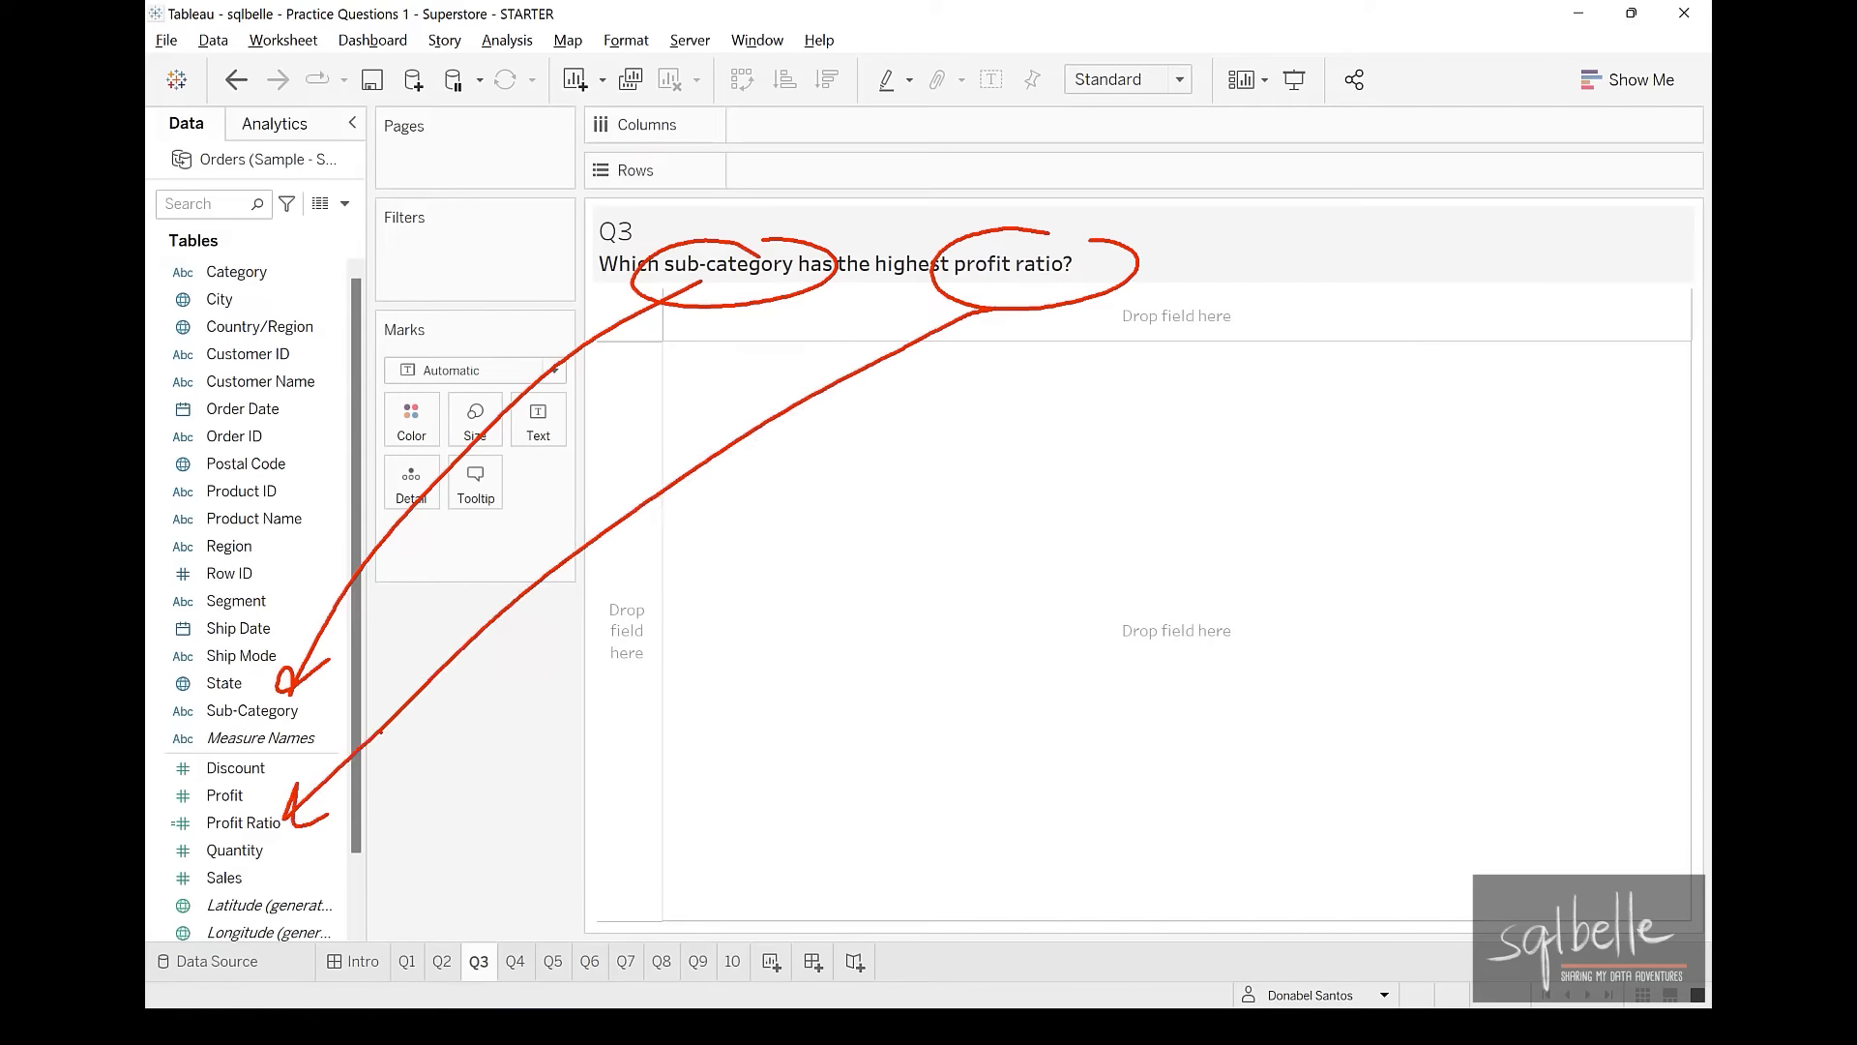
# Build a bar chart with Sub-Category on the rows and Profit Ratio on the columns, and sort it by Profit Ratio
pyautogui.moveTo(252, 710); pyautogui.dragTo(855, 166)
pyautogui.moveTo(242, 822); pyautogui.dragTo(783, 133)
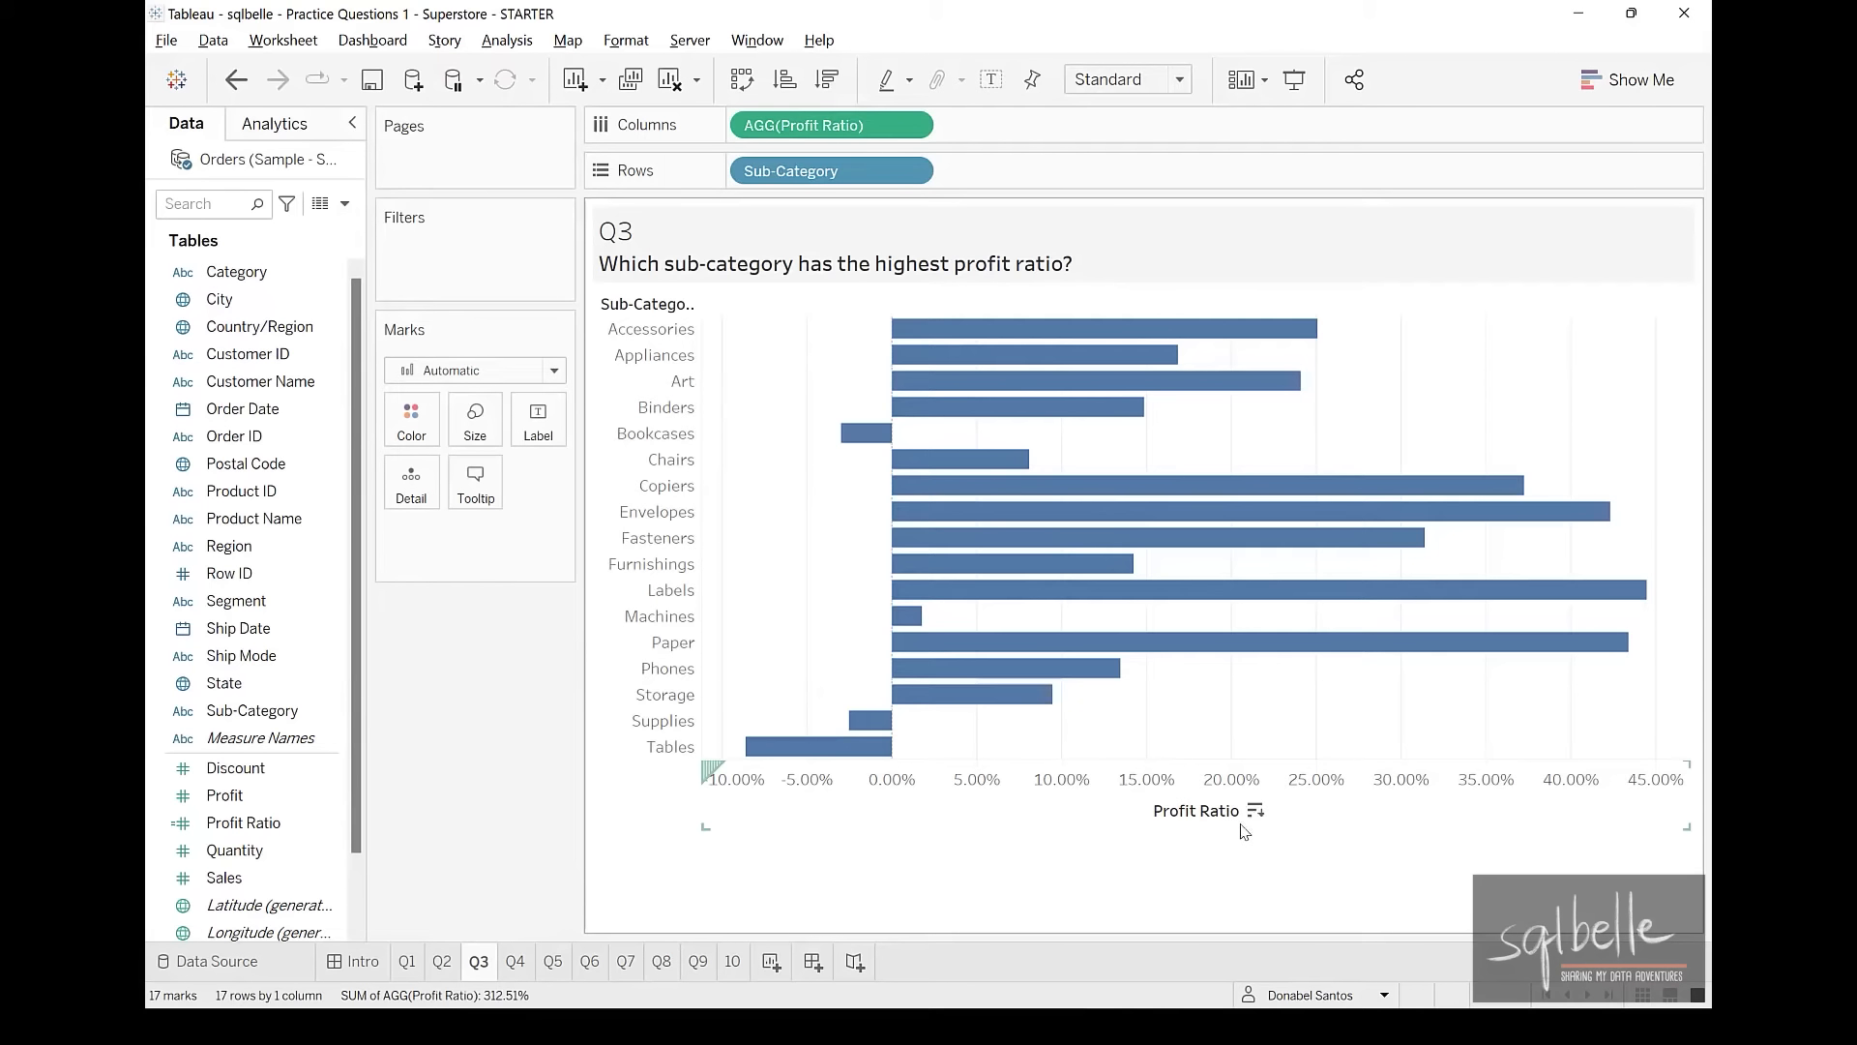
pyautogui.click(1255, 813)
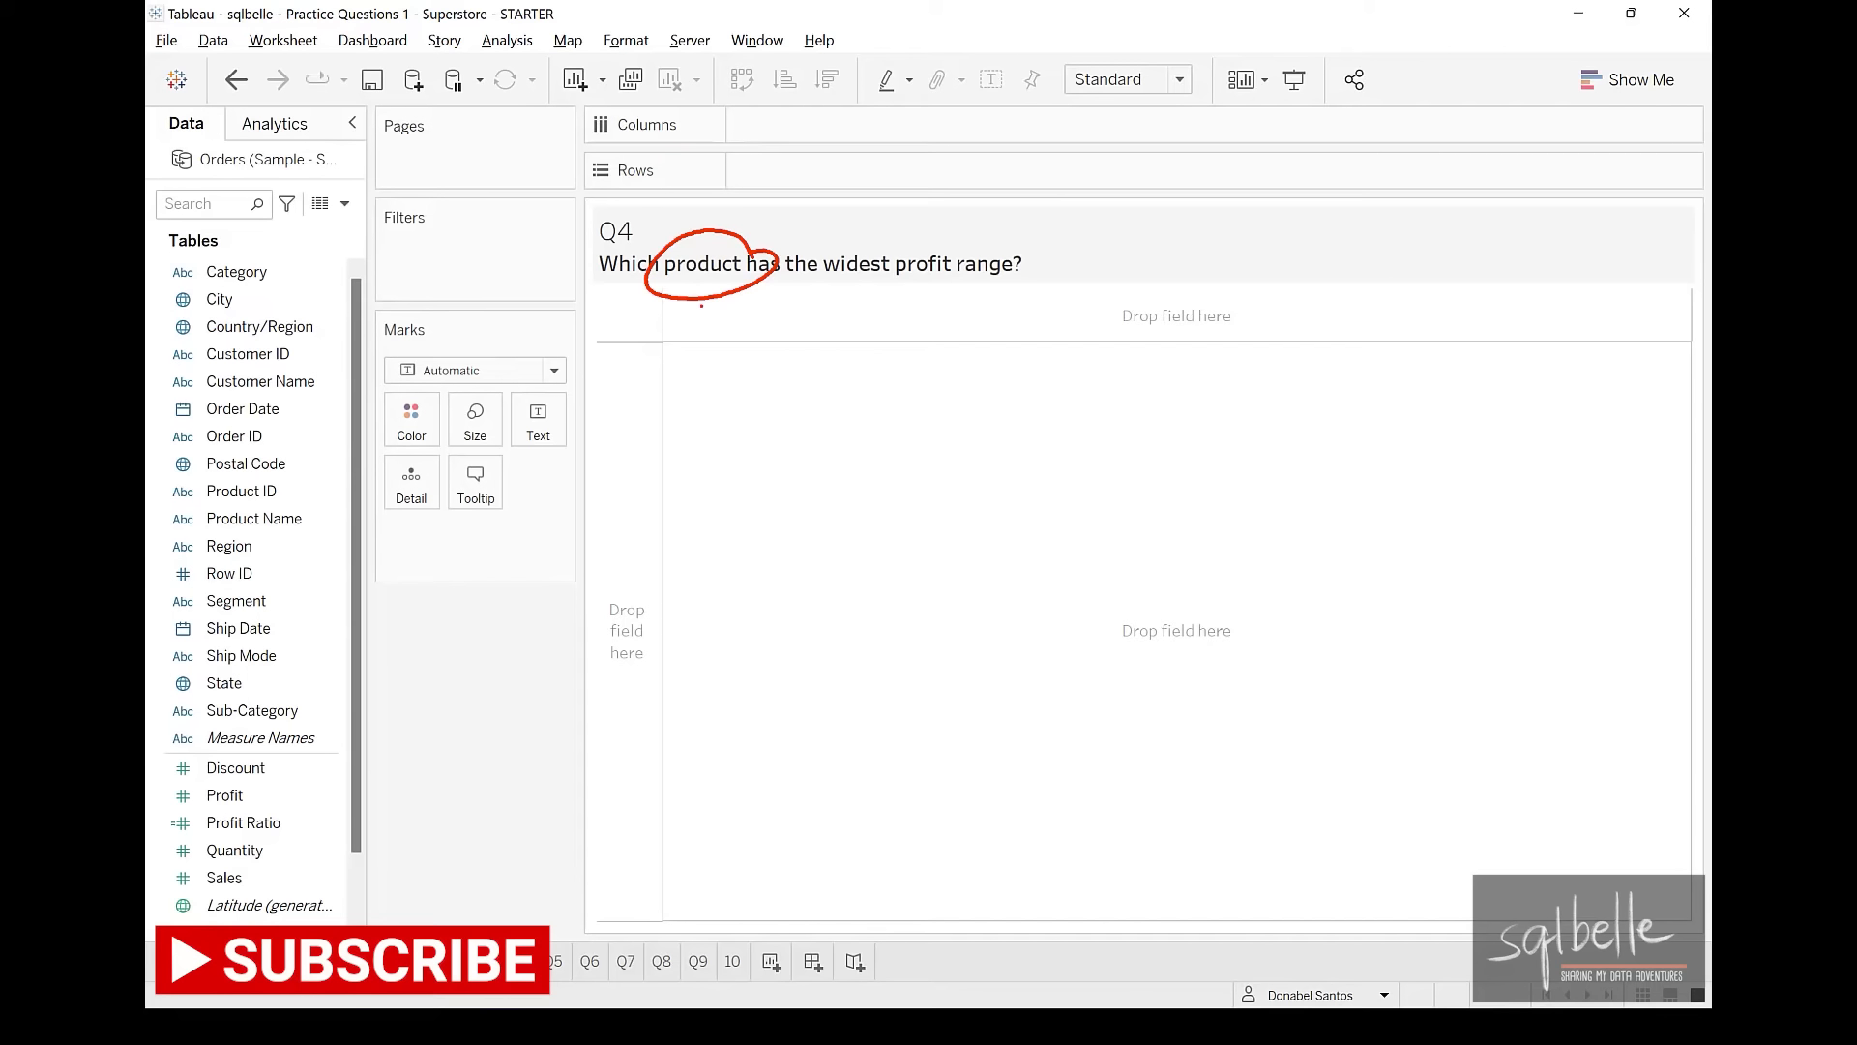
# On the Q4 worksheet, link "product" to the product fields with an arrow and handwrite sample profits of $5, $10 and $100
pyautogui.moveTo(717, 286)
pyautogui.mouseDown()
pyautogui.moveTo(424, 445)
pyautogui.moveTo(288, 479)
pyautogui.mouseUp()
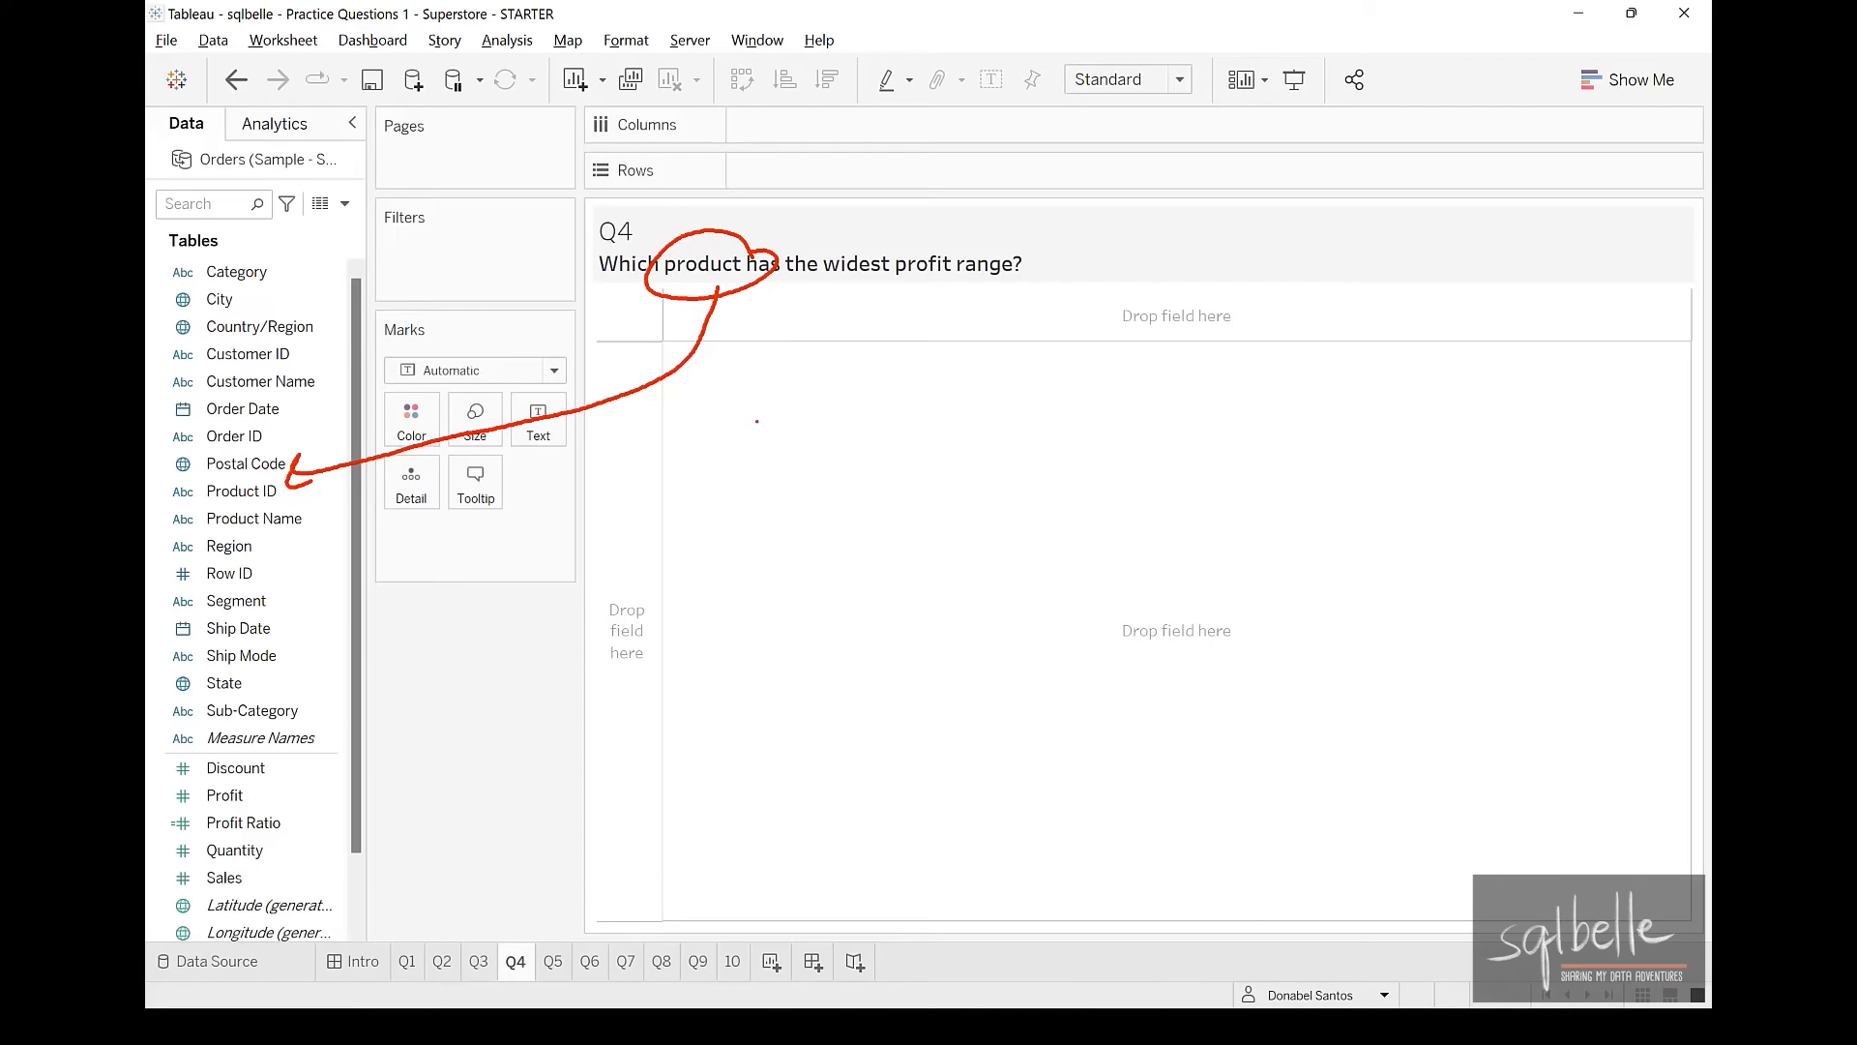
pyautogui.moveTo(761, 429)
pyautogui.mouseDown()
pyautogui.moveTo(778, 498)
pyautogui.moveTo(753, 499)
pyautogui.mouseUp()
pyautogui.moveTo(760, 428)
pyautogui.mouseDown()
pyautogui.moveTo(817, 426)
pyautogui.moveTo(687, 522)
pyautogui.moveTo(705, 532)
pyautogui.mouseUp()
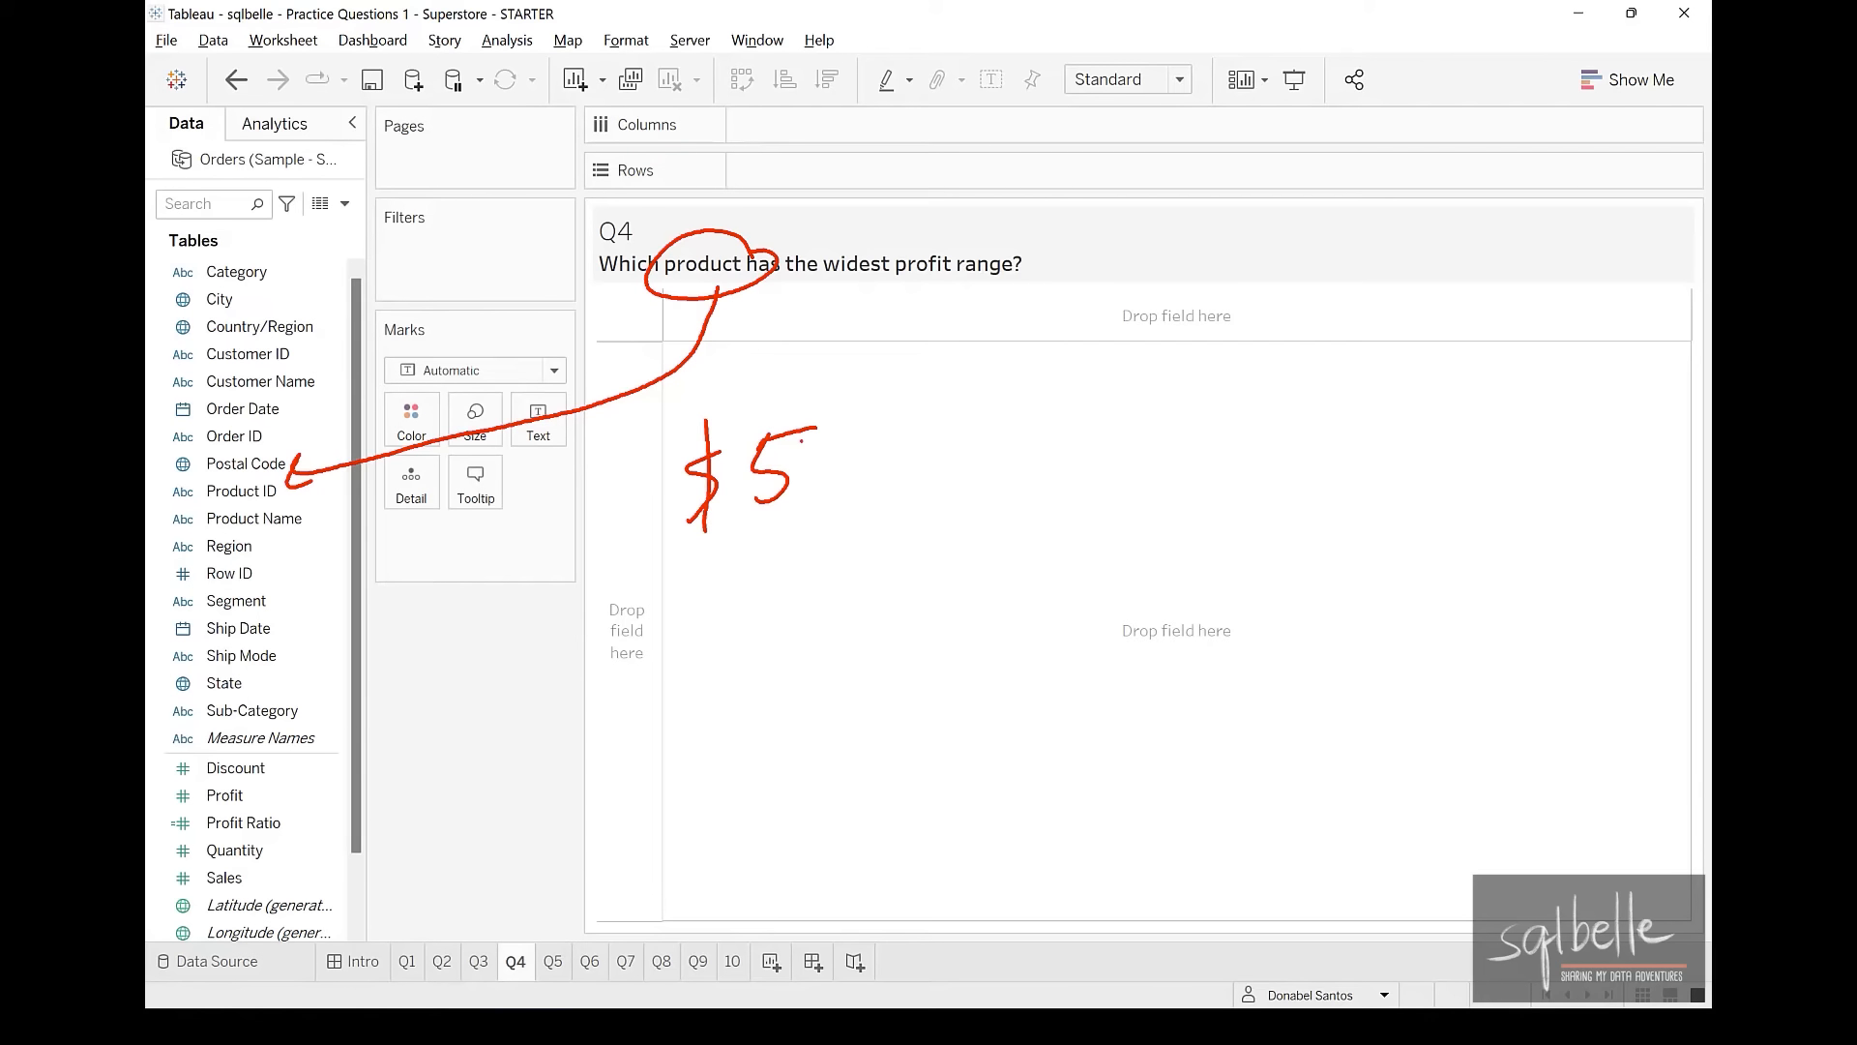
pyautogui.moveTo(1339, 435)
pyautogui.mouseDown()
pyautogui.moveTo(1335, 479)
pyautogui.moveTo(1291, 501)
pyautogui.mouseUp()
pyautogui.moveTo(1330, 395)
pyautogui.mouseDown()
pyautogui.moveTo(1306, 512)
pyautogui.moveTo(1426, 453)
pyautogui.mouseUp()
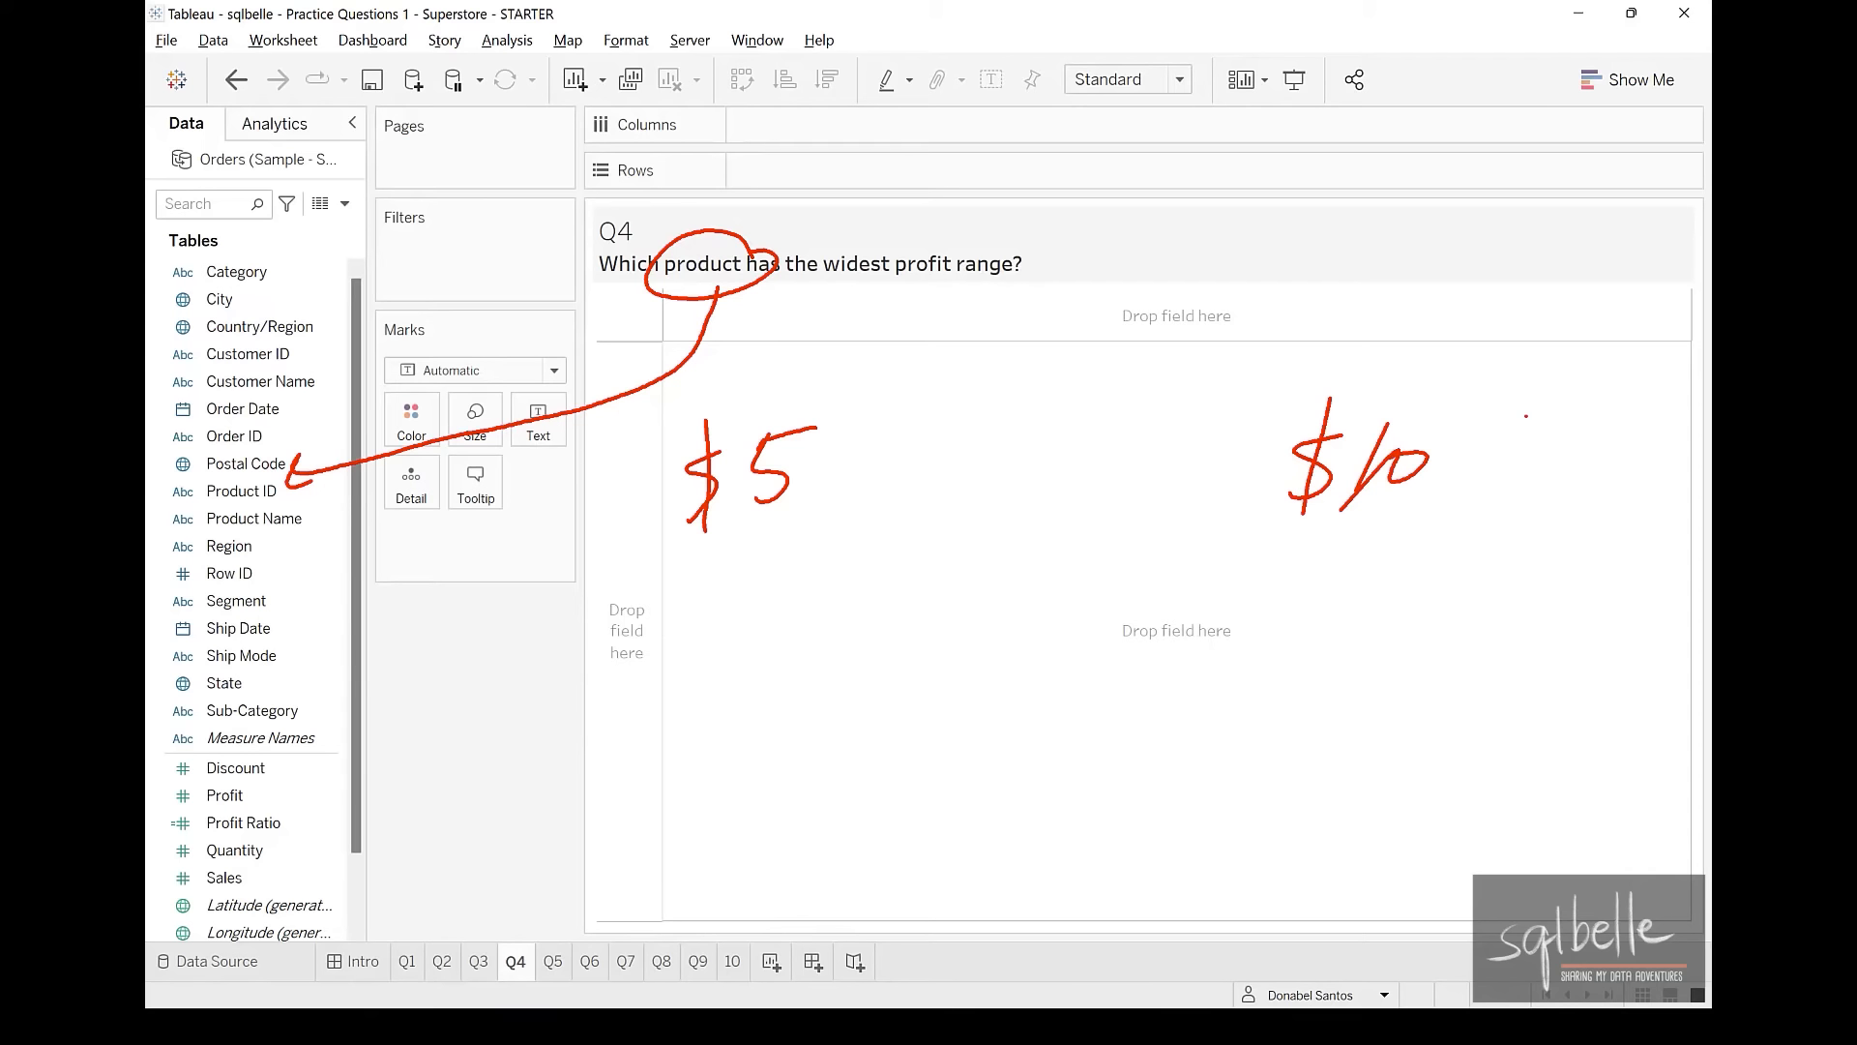
pyautogui.moveTo(1605, 443)
pyautogui.mouseDown()
pyautogui.moveTo(1560, 499)
pyautogui.moveTo(1578, 538)
pyautogui.moveTo(1622, 496)
pyautogui.mouseUp()
pyautogui.moveTo(1666, 459)
pyautogui.mouseDown()
pyautogui.moveTo(1644, 496)
pyautogui.moveTo(1682, 495)
pyautogui.mouseUp()
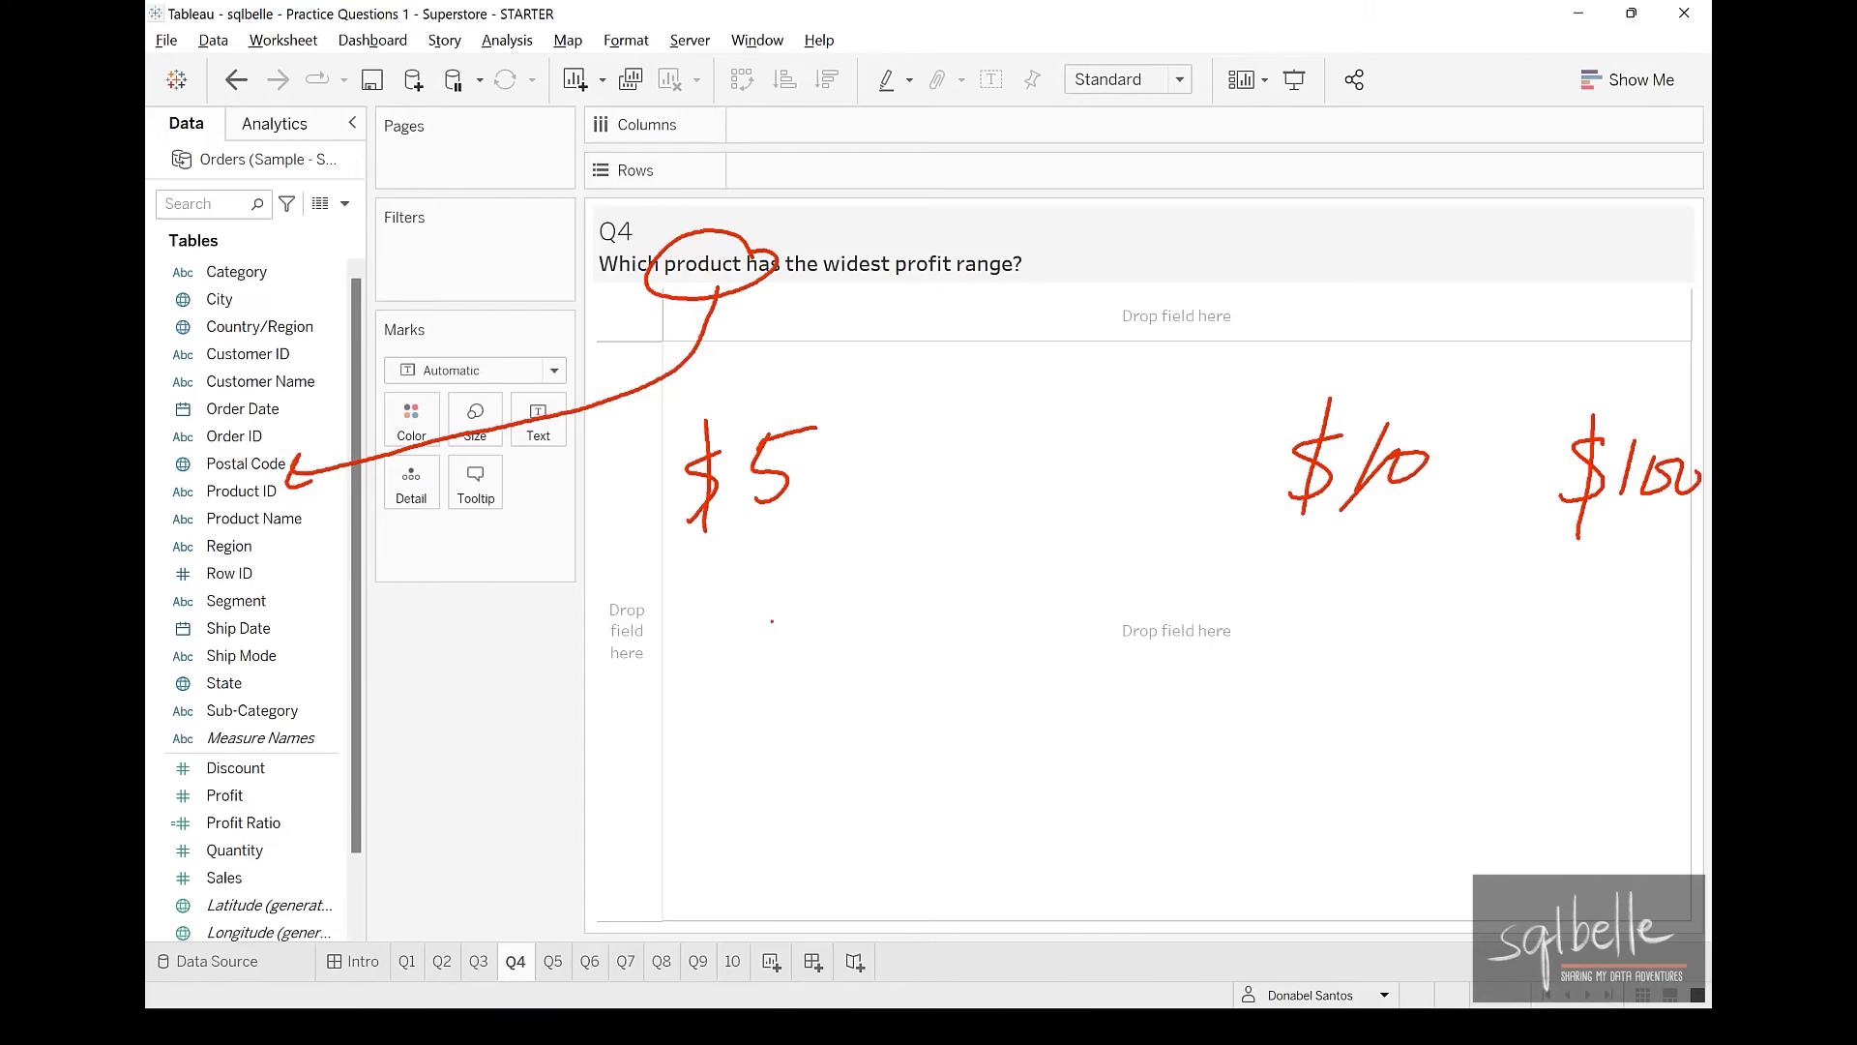
# Draw a range line spanning the handwritten $5 to $100, label it $95, and clear the annotations
pyautogui.moveTo(775, 563); pyautogui.dragTo(771, 645)
pyautogui.moveTo(762, 608); pyautogui.dragTo(1640, 665)
pyautogui.moveTo(1635, 597); pyautogui.dragTo(1611, 725)
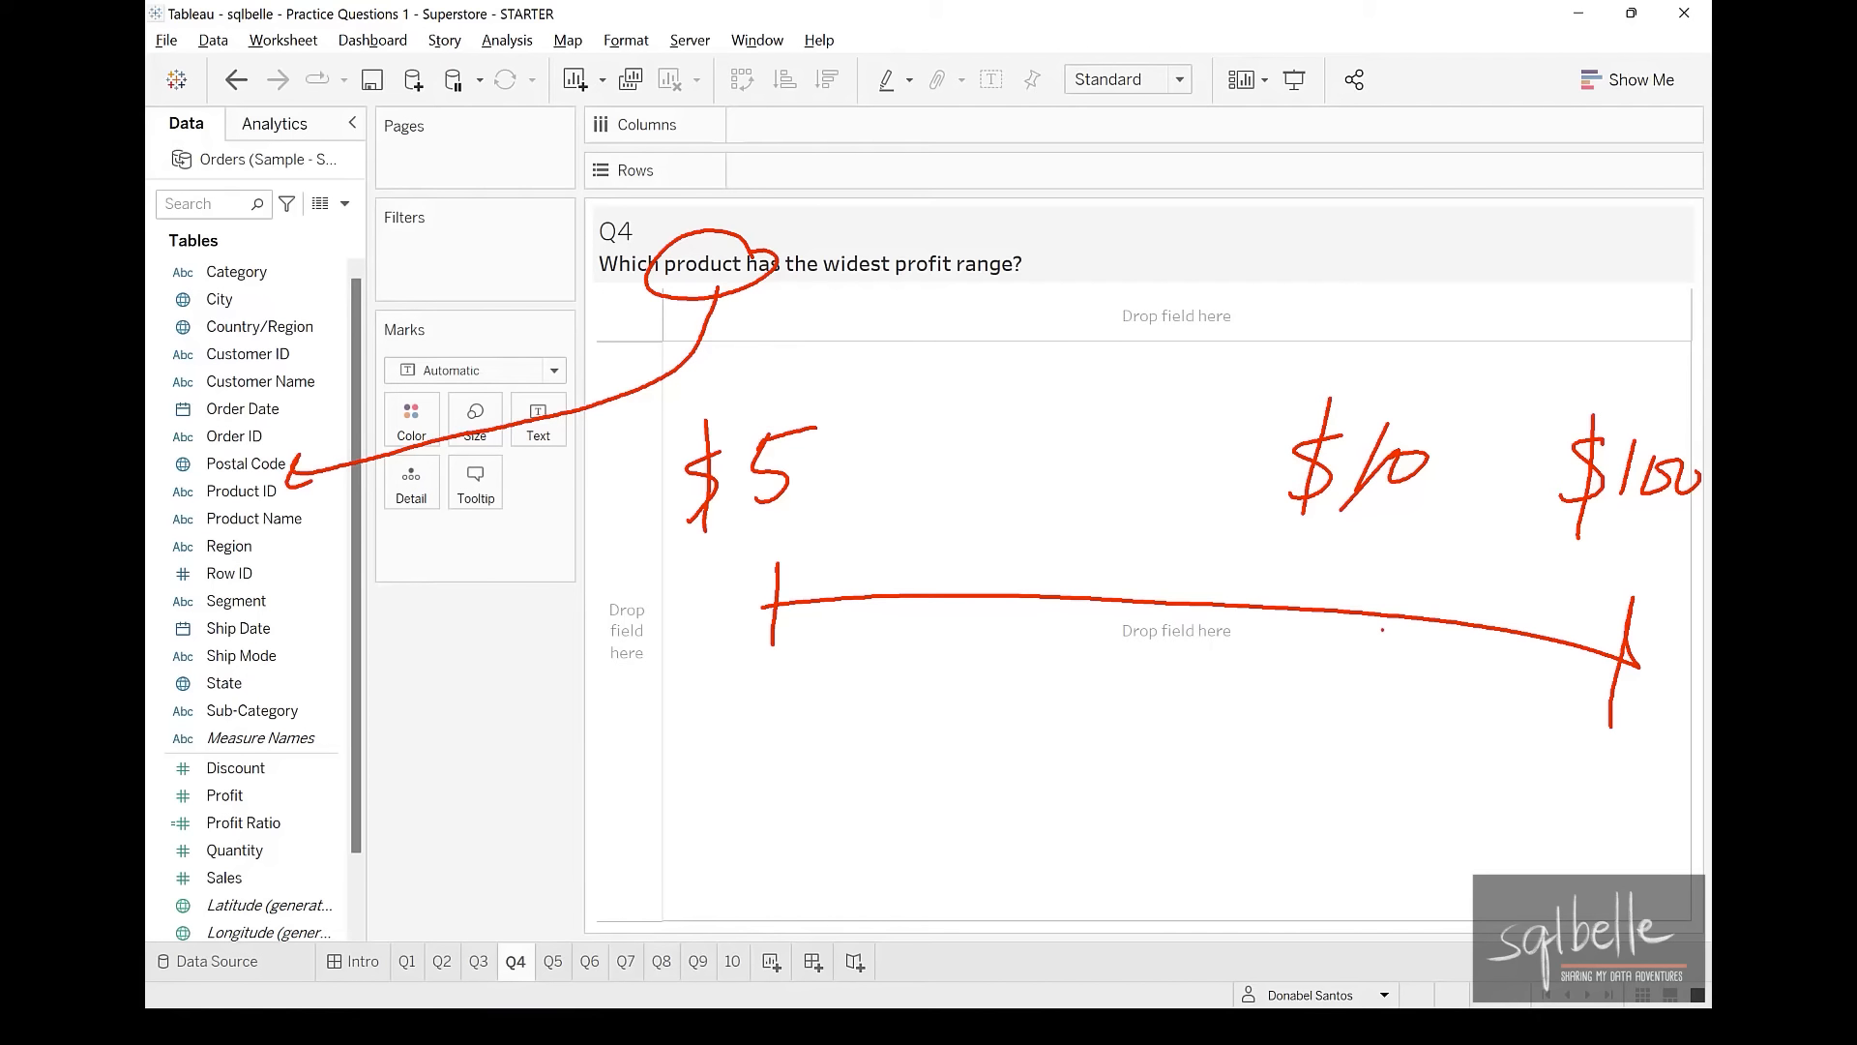
pyautogui.moveTo(1149, 665)
pyautogui.mouseDown()
pyautogui.moveTo(1088, 674)
pyautogui.moveTo(1081, 728)
pyautogui.mouseUp()
pyautogui.moveTo(1107, 629); pyautogui.dragTo(1109, 754)
pyautogui.moveTo(1192, 663); pyautogui.dragTo(1180, 731)
pyautogui.moveTo(1198, 668)
pyautogui.mouseDown()
pyautogui.moveTo(1246, 660)
pyautogui.moveTo(1211, 723)
pyautogui.mouseUp()
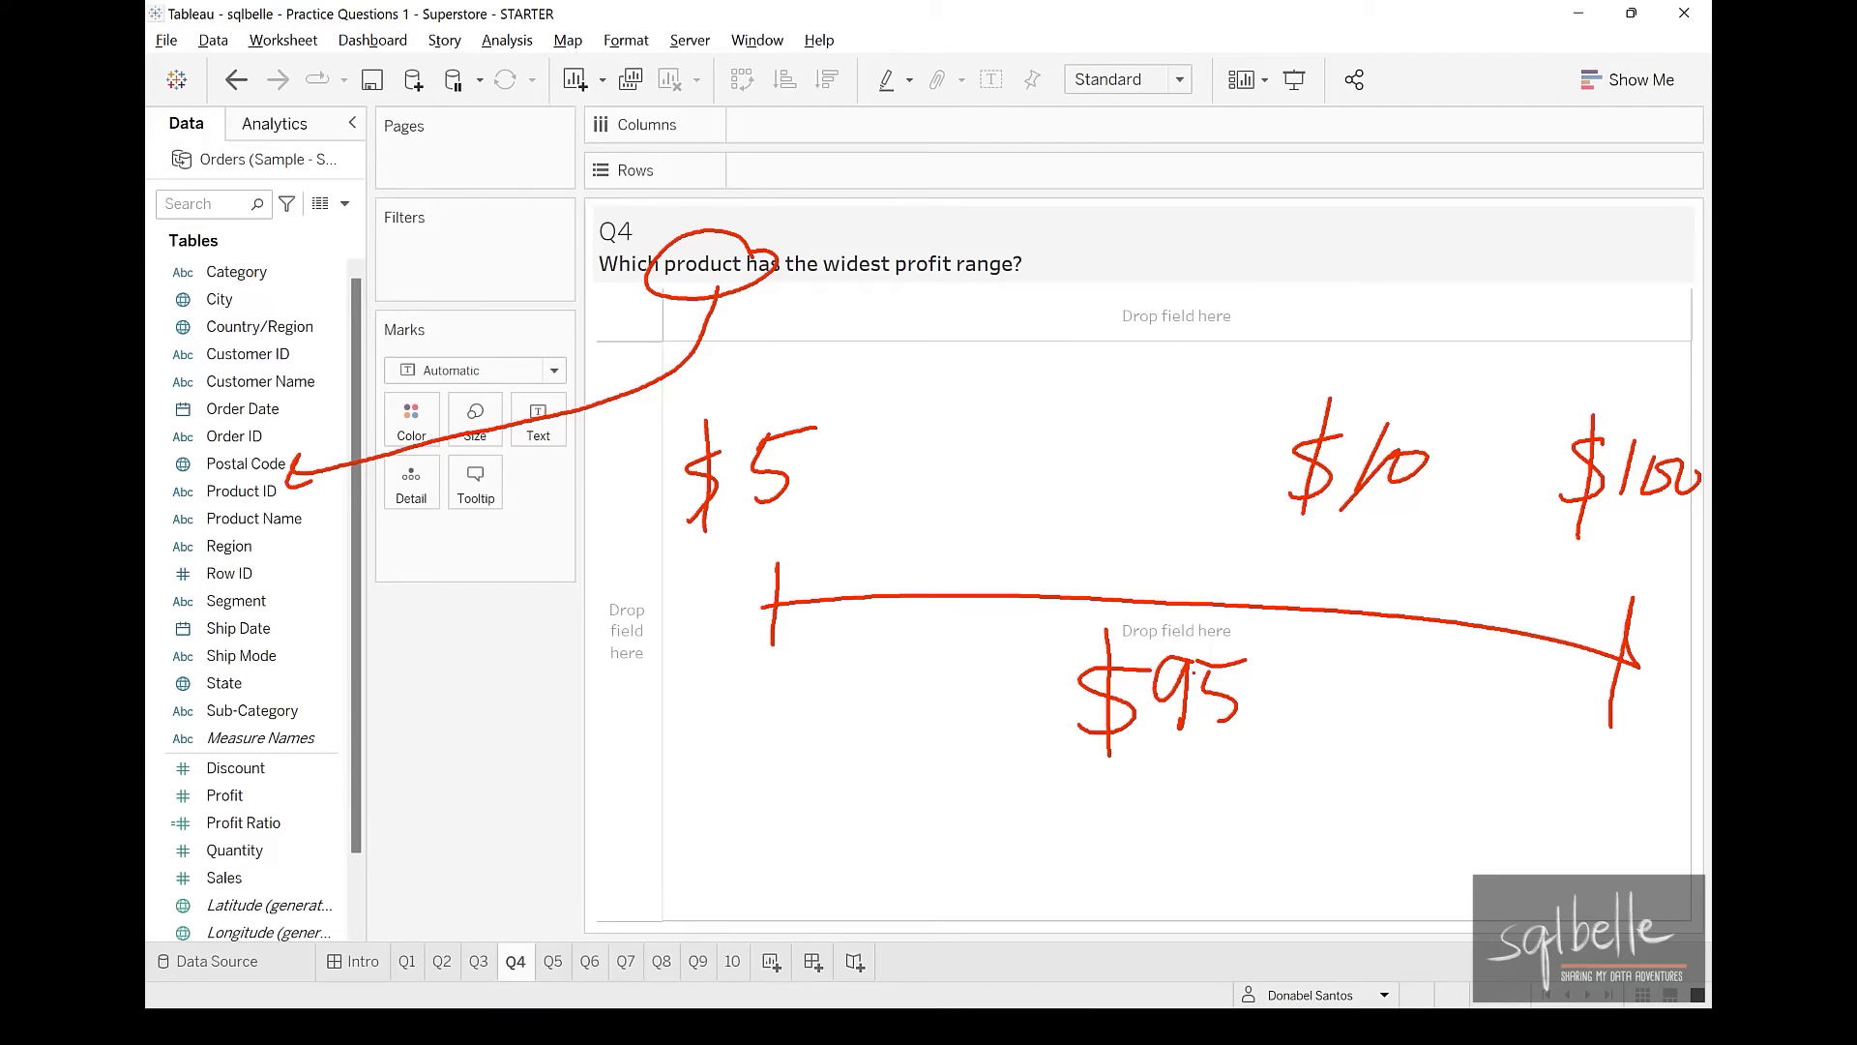
pyautogui.press('Escape')
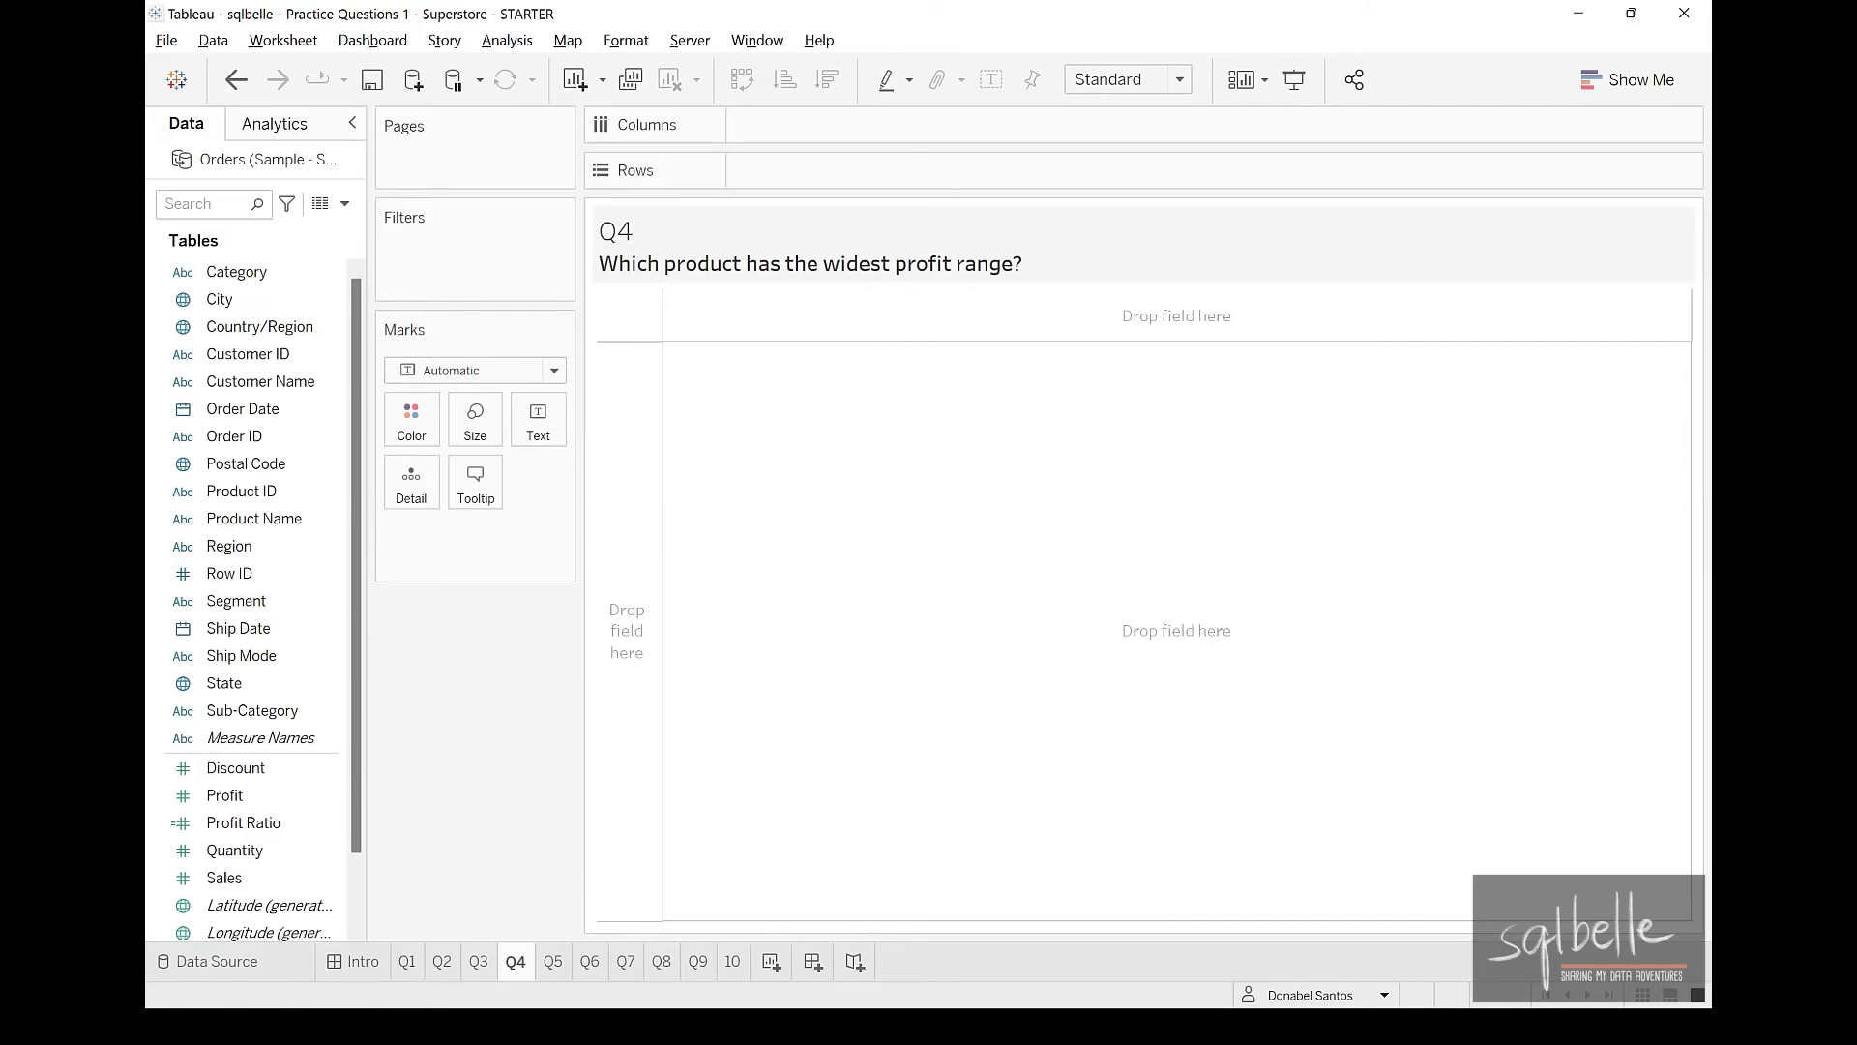
# Open the description of the Profit field, load its domain to examine the value range, and close it
pyautogui.rightClick(248, 805)
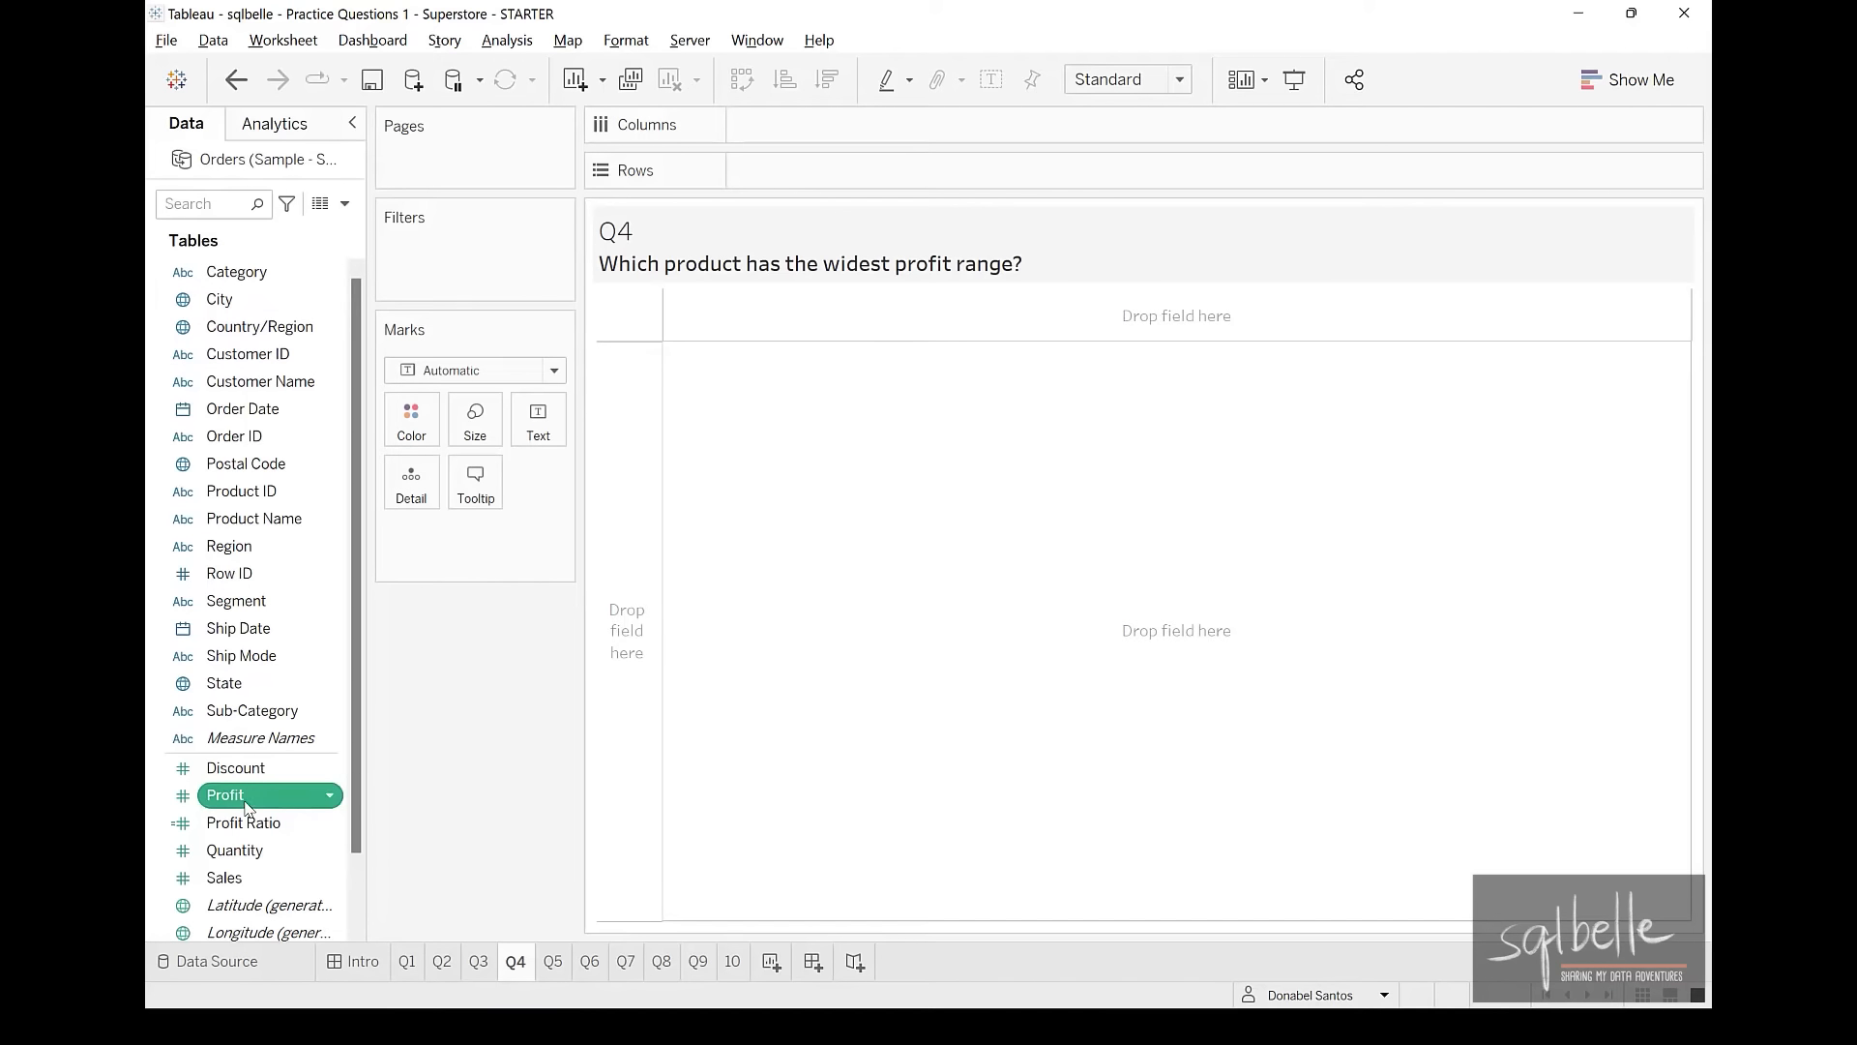
pyautogui.click(285, 791)
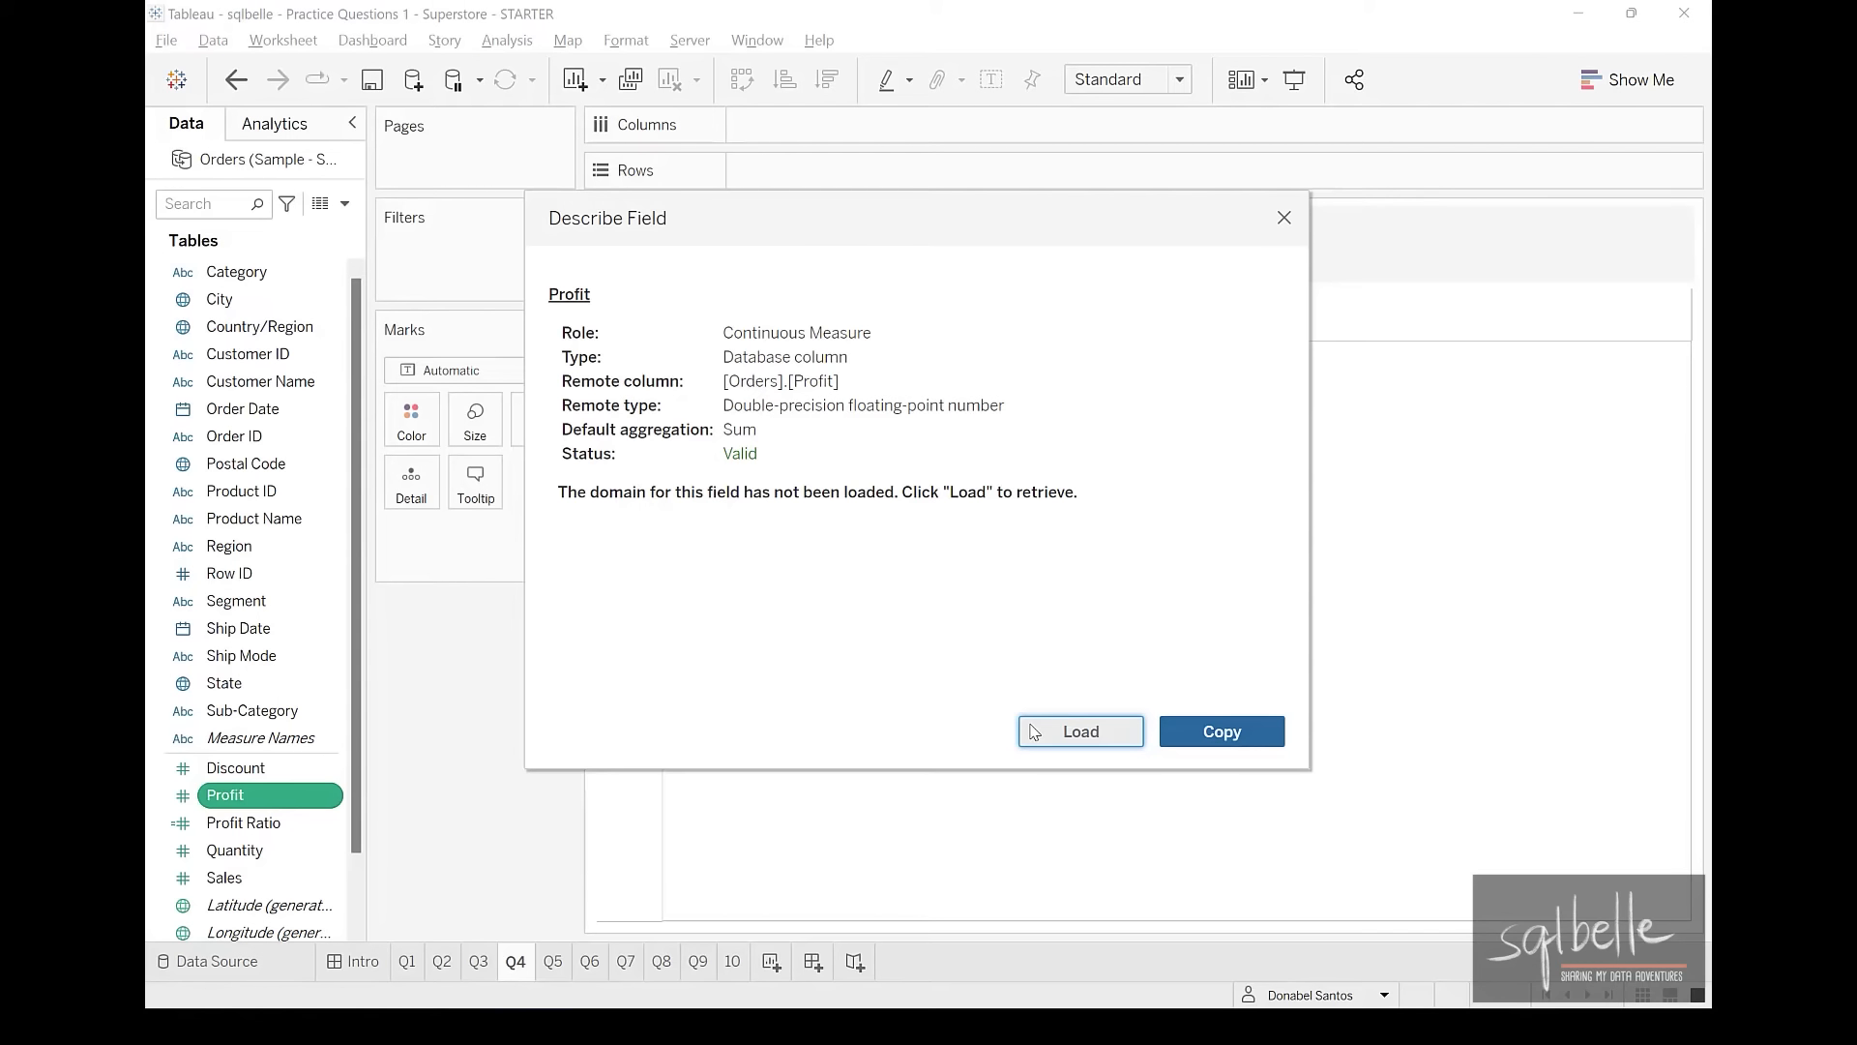
pyautogui.click(1034, 732)
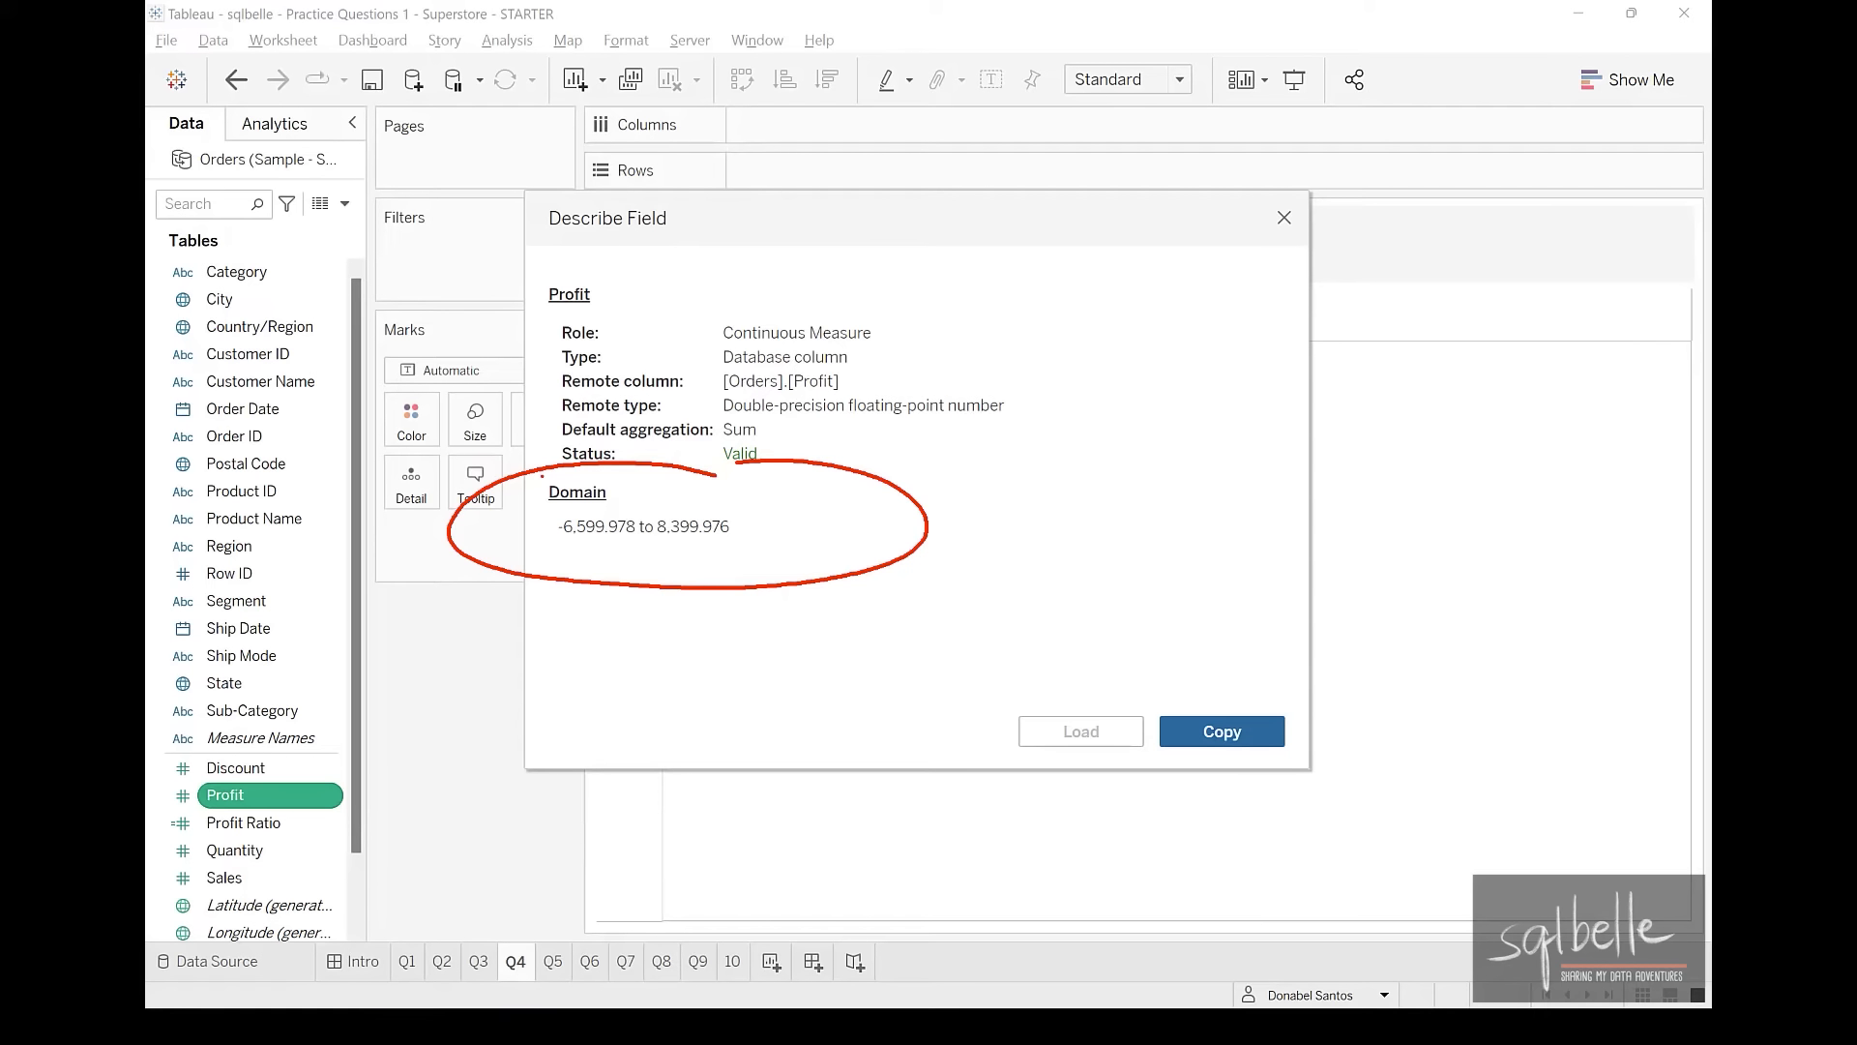
pyautogui.click(1285, 218)
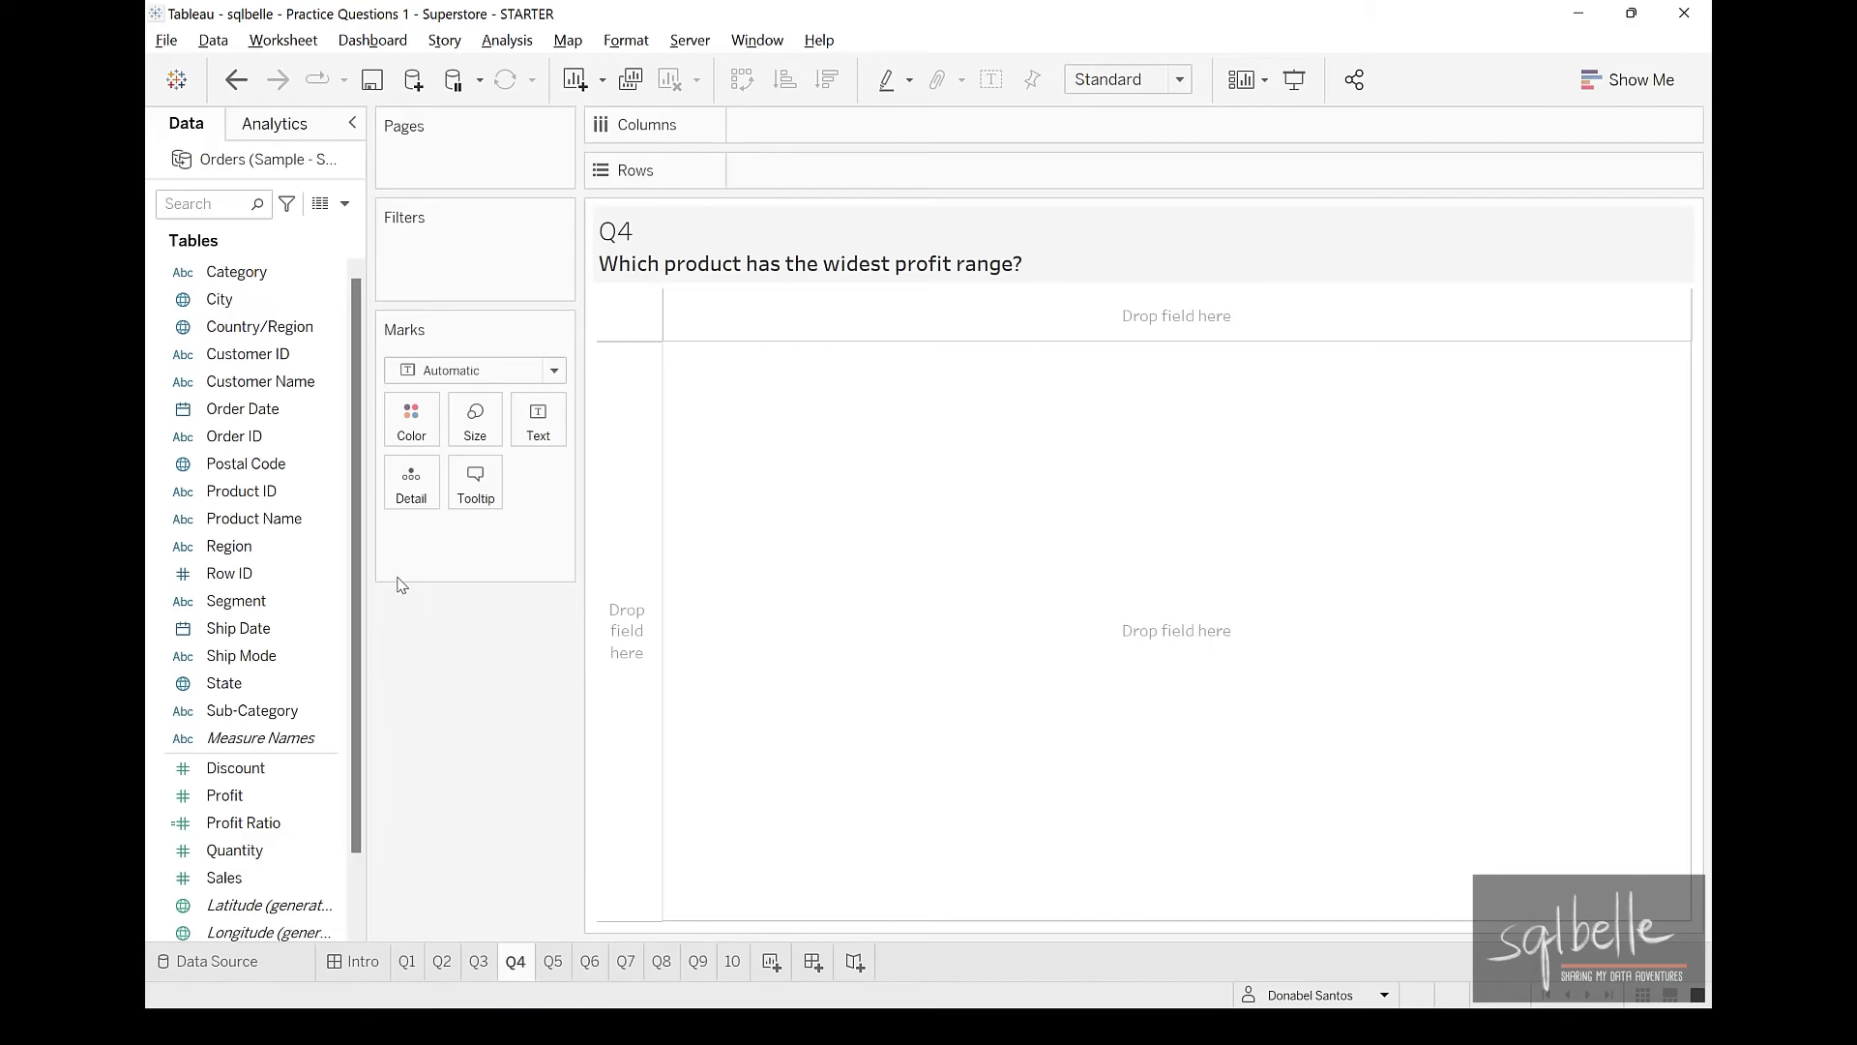
# Place Product ID on the rows, adding all members
pyautogui.click(257, 500)
pyautogui.moveTo(258, 506); pyautogui.dragTo(844, 169)
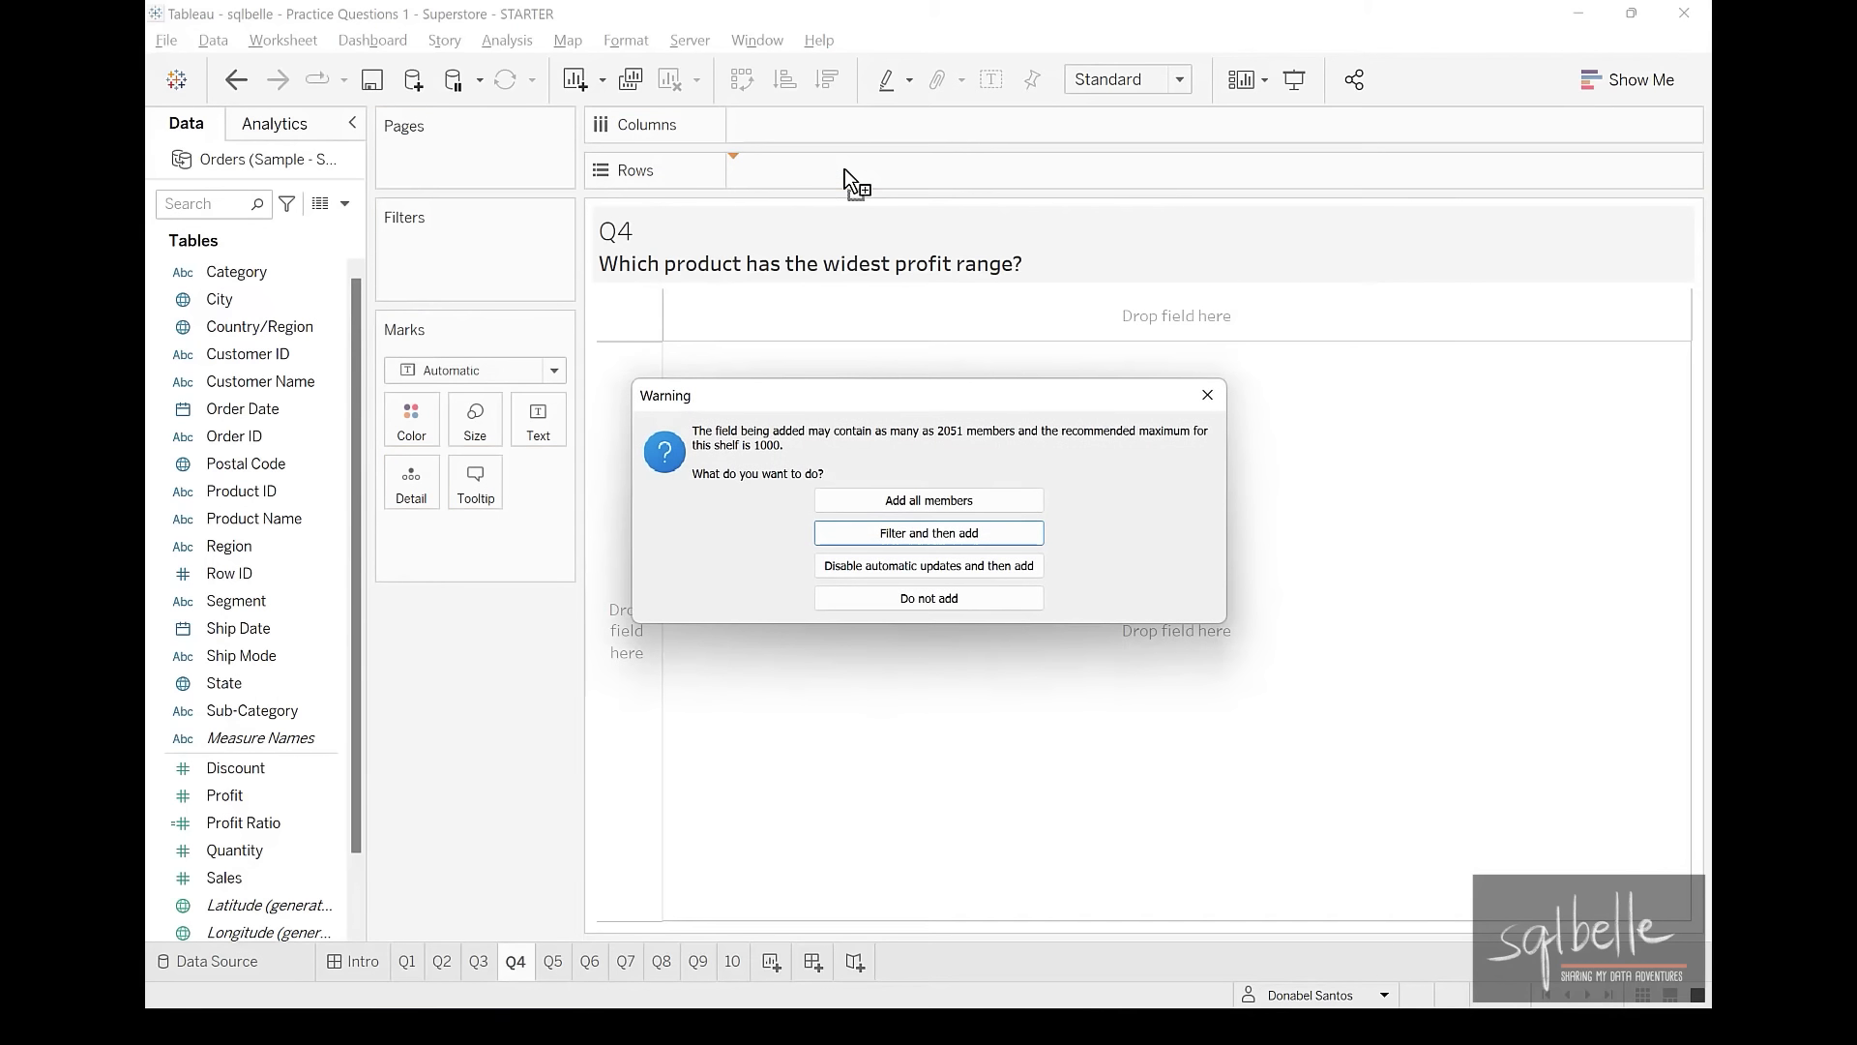
pyautogui.click(906, 502)
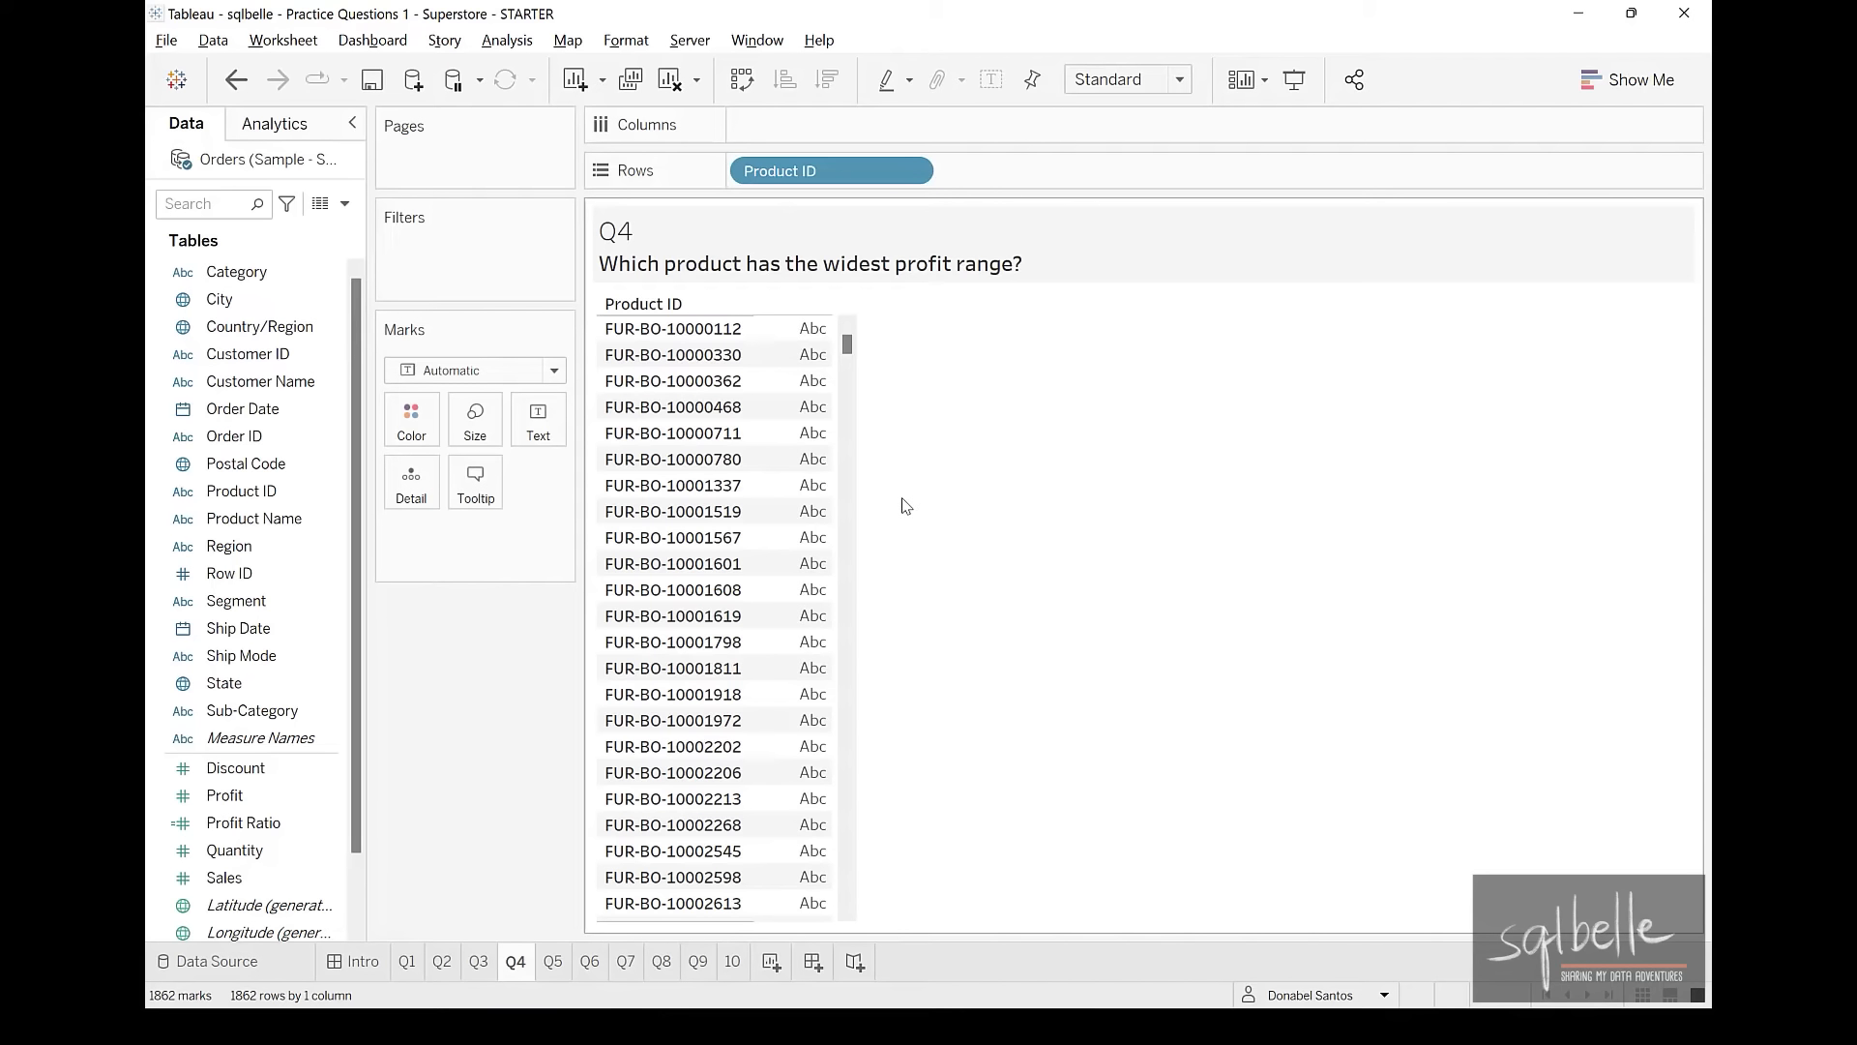
# Add Profit to the columns twice, aggregated first as MIN(Profit) and then as MAX(Profit)
pyautogui.moveTo(224, 795); pyautogui.dragTo(830, 126)
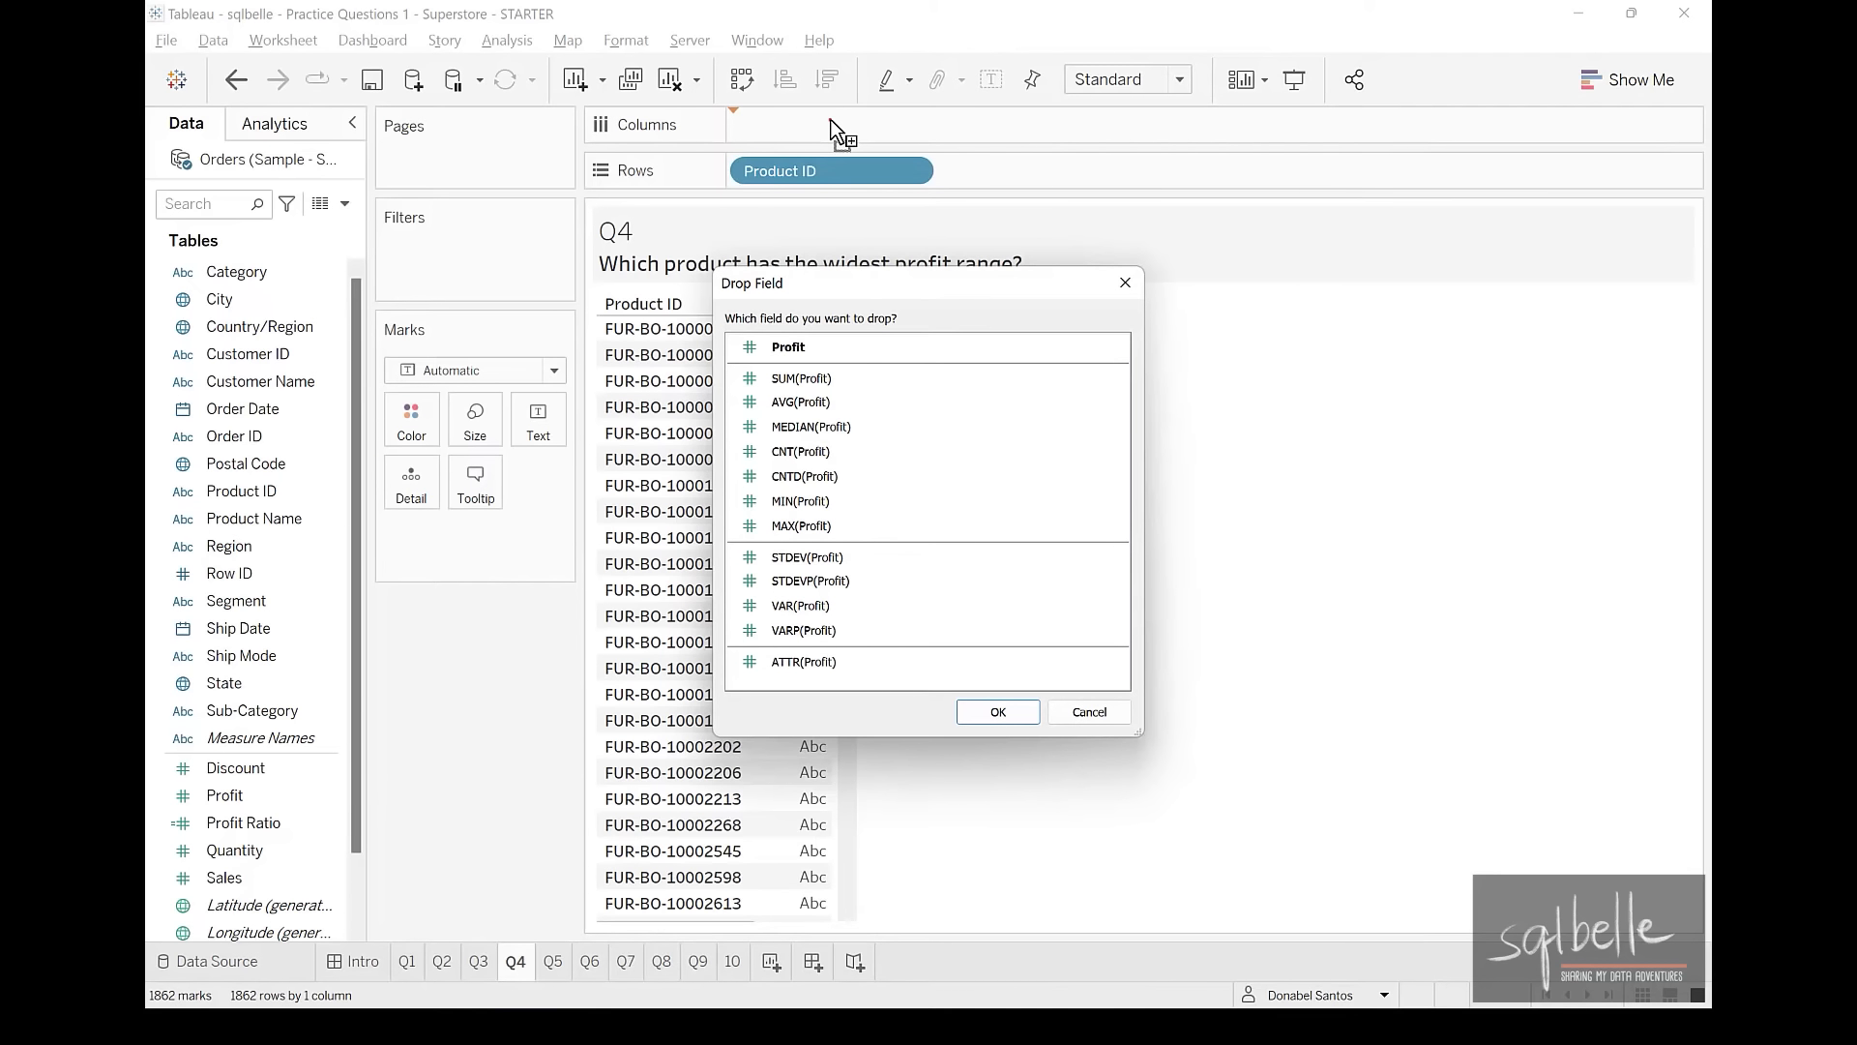
pyautogui.moveTo(817, 258)
pyautogui.mouseDown()
pyautogui.moveTo(739, 261)
pyautogui.moveTo(785, 246)
pyautogui.mouseUp()
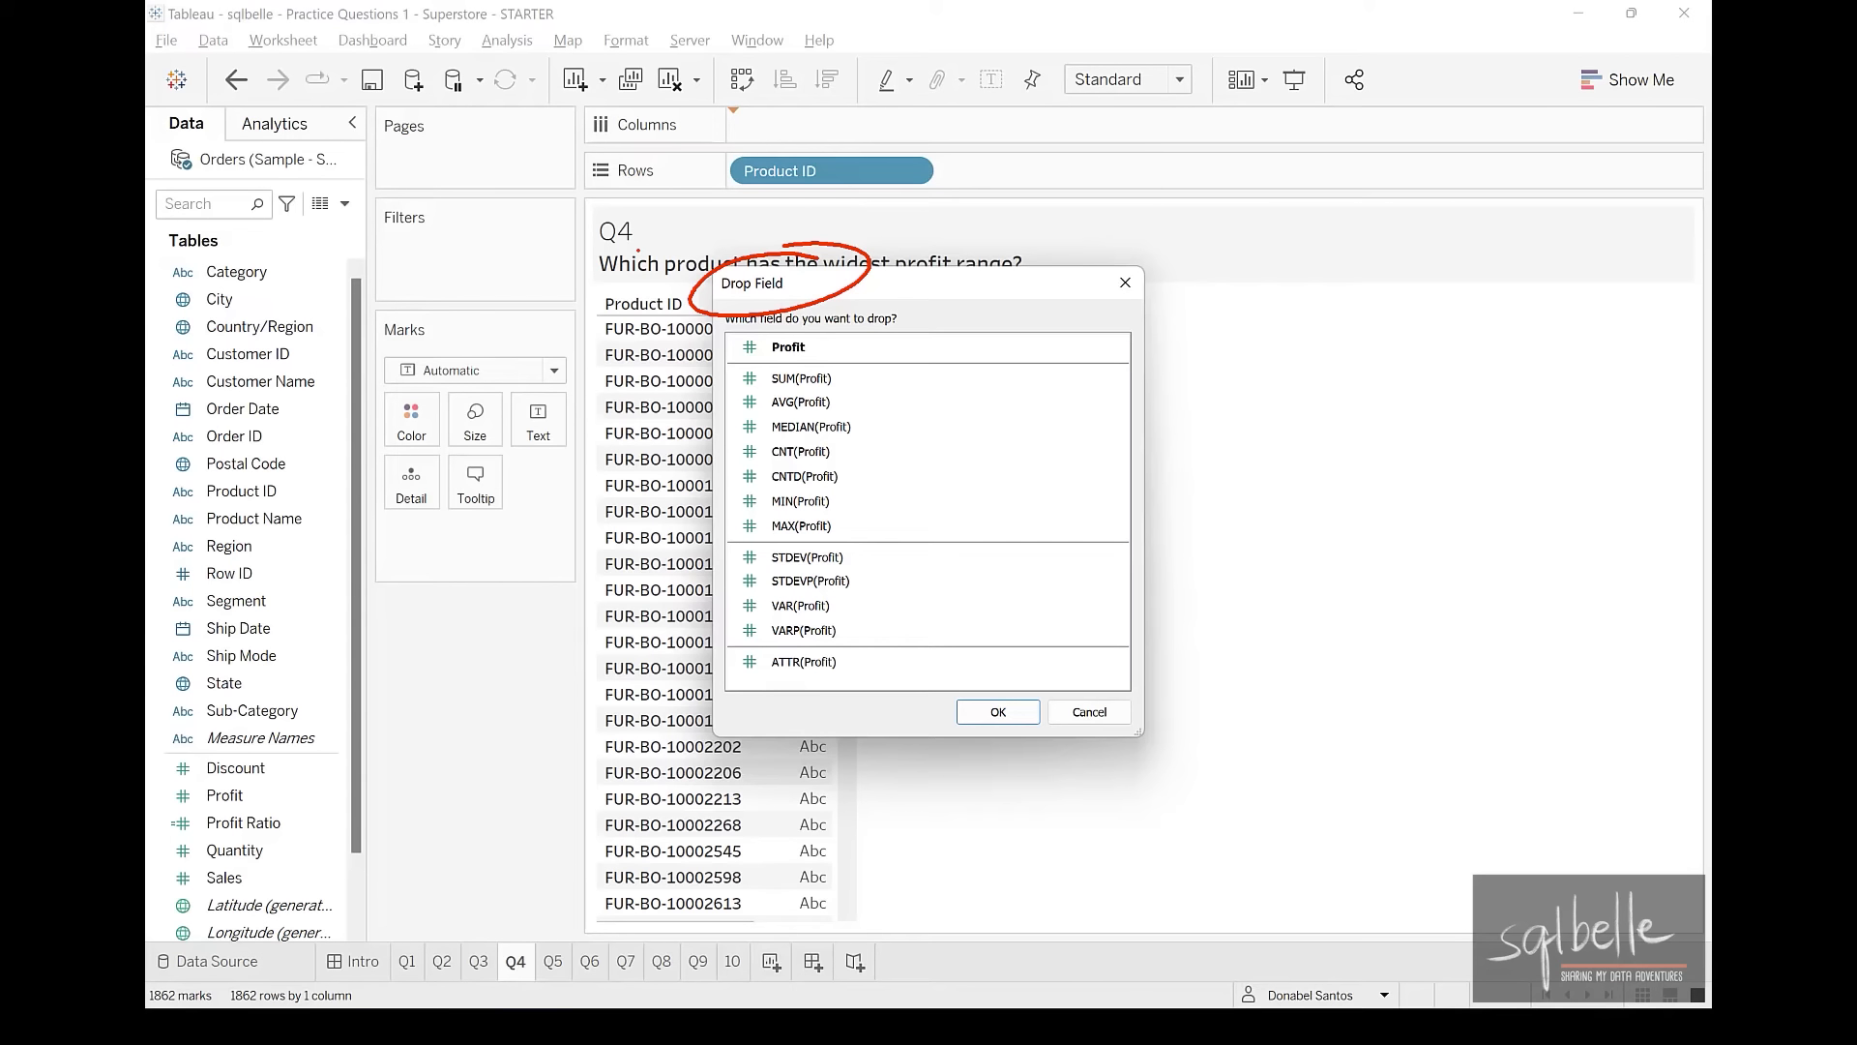
pyautogui.moveTo(804, 488)
pyautogui.mouseDown()
pyautogui.moveTo(769, 491)
pyautogui.moveTo(832, 523)
pyautogui.moveTo(857, 498)
pyautogui.mouseUp()
pyautogui.moveTo(979, 545)
pyautogui.mouseDown()
pyautogui.moveTo(871, 537)
pyautogui.moveTo(885, 558)
pyautogui.mouseUp()
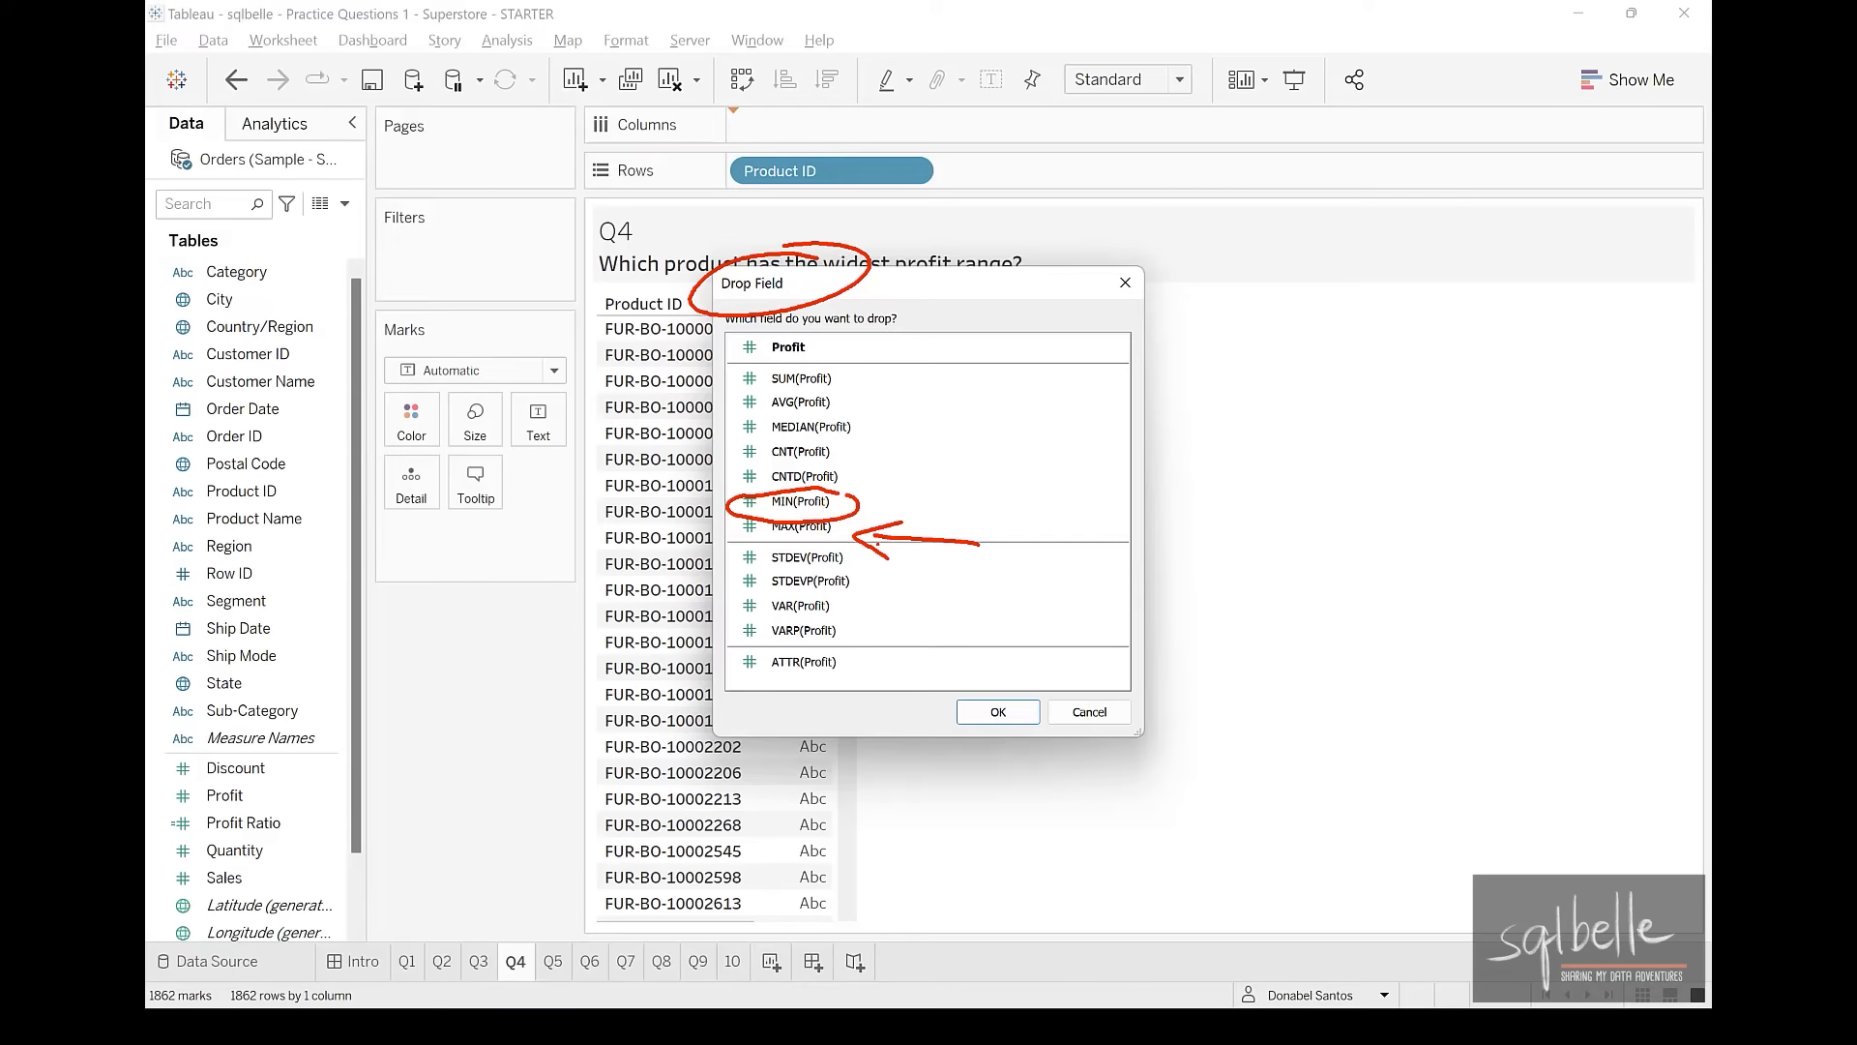
pyautogui.click(882, 501)
pyautogui.click(999, 711)
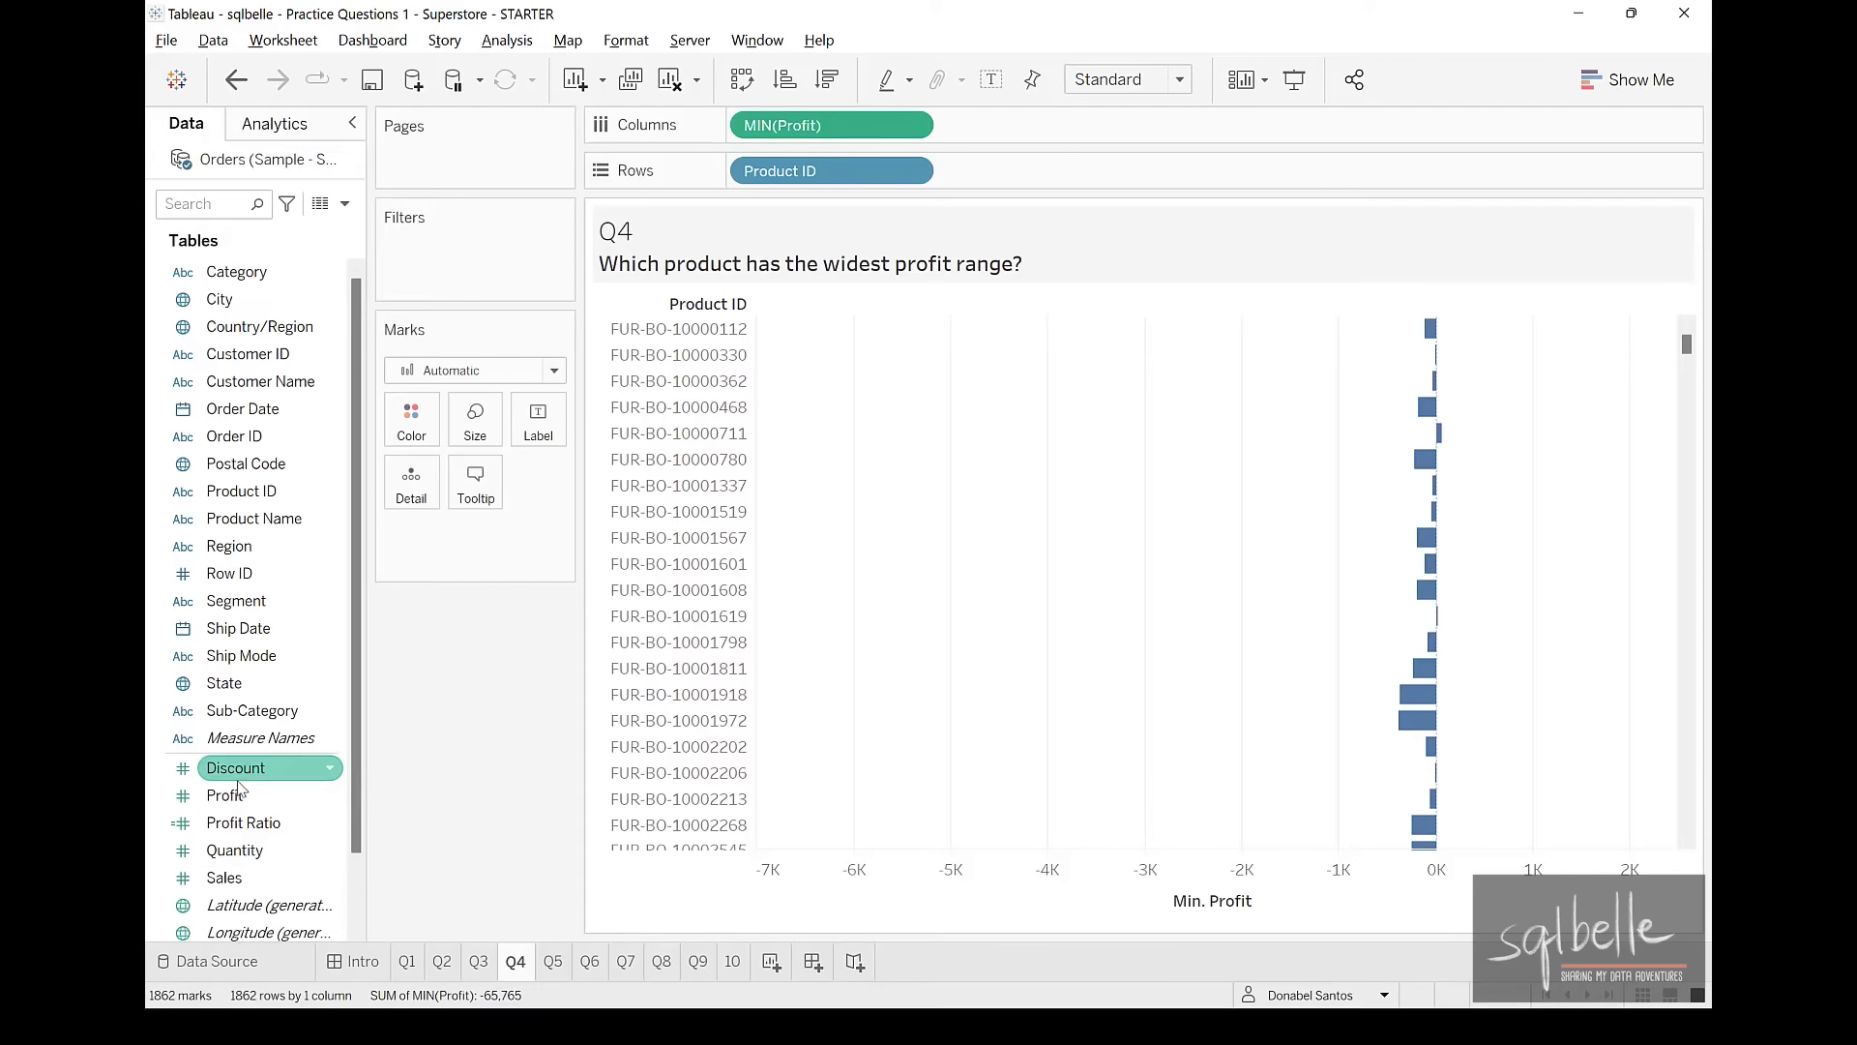
pyautogui.moveTo(239, 788); pyautogui.dragTo(1081, 112)
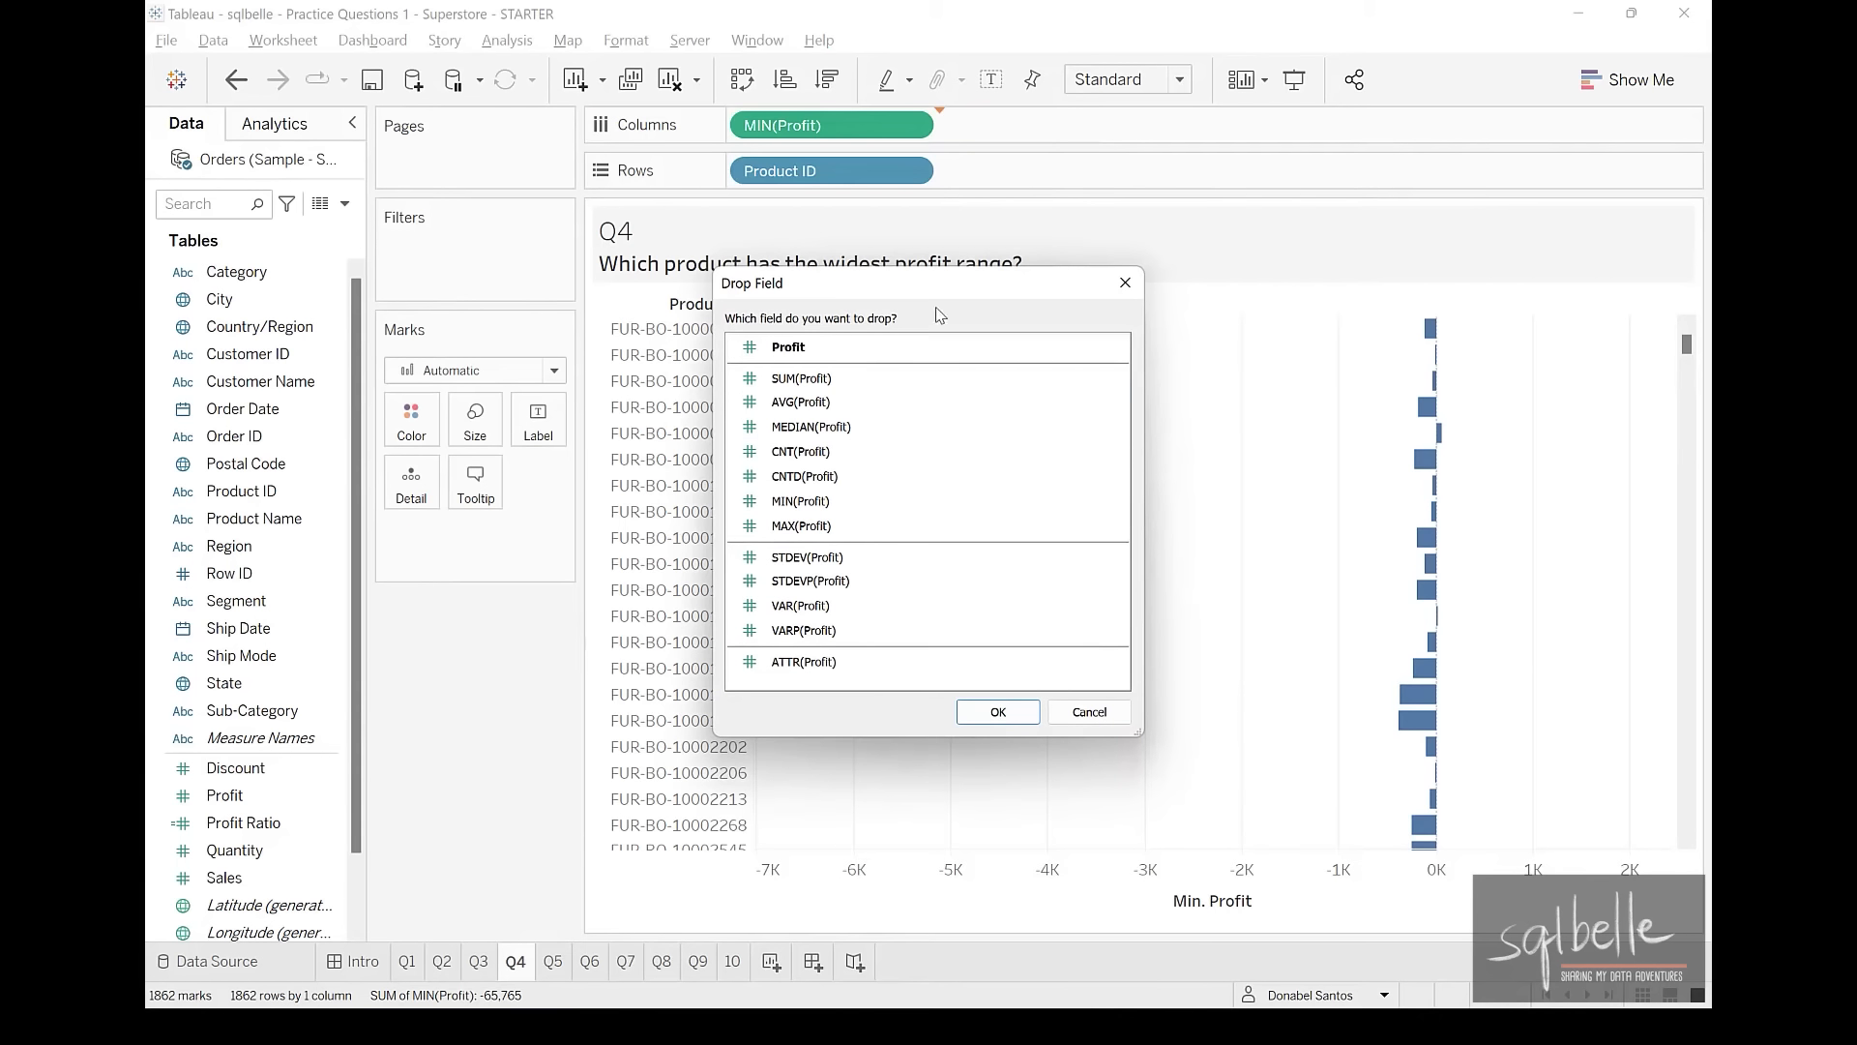
pyautogui.click(801, 526)
pyautogui.click(999, 711)
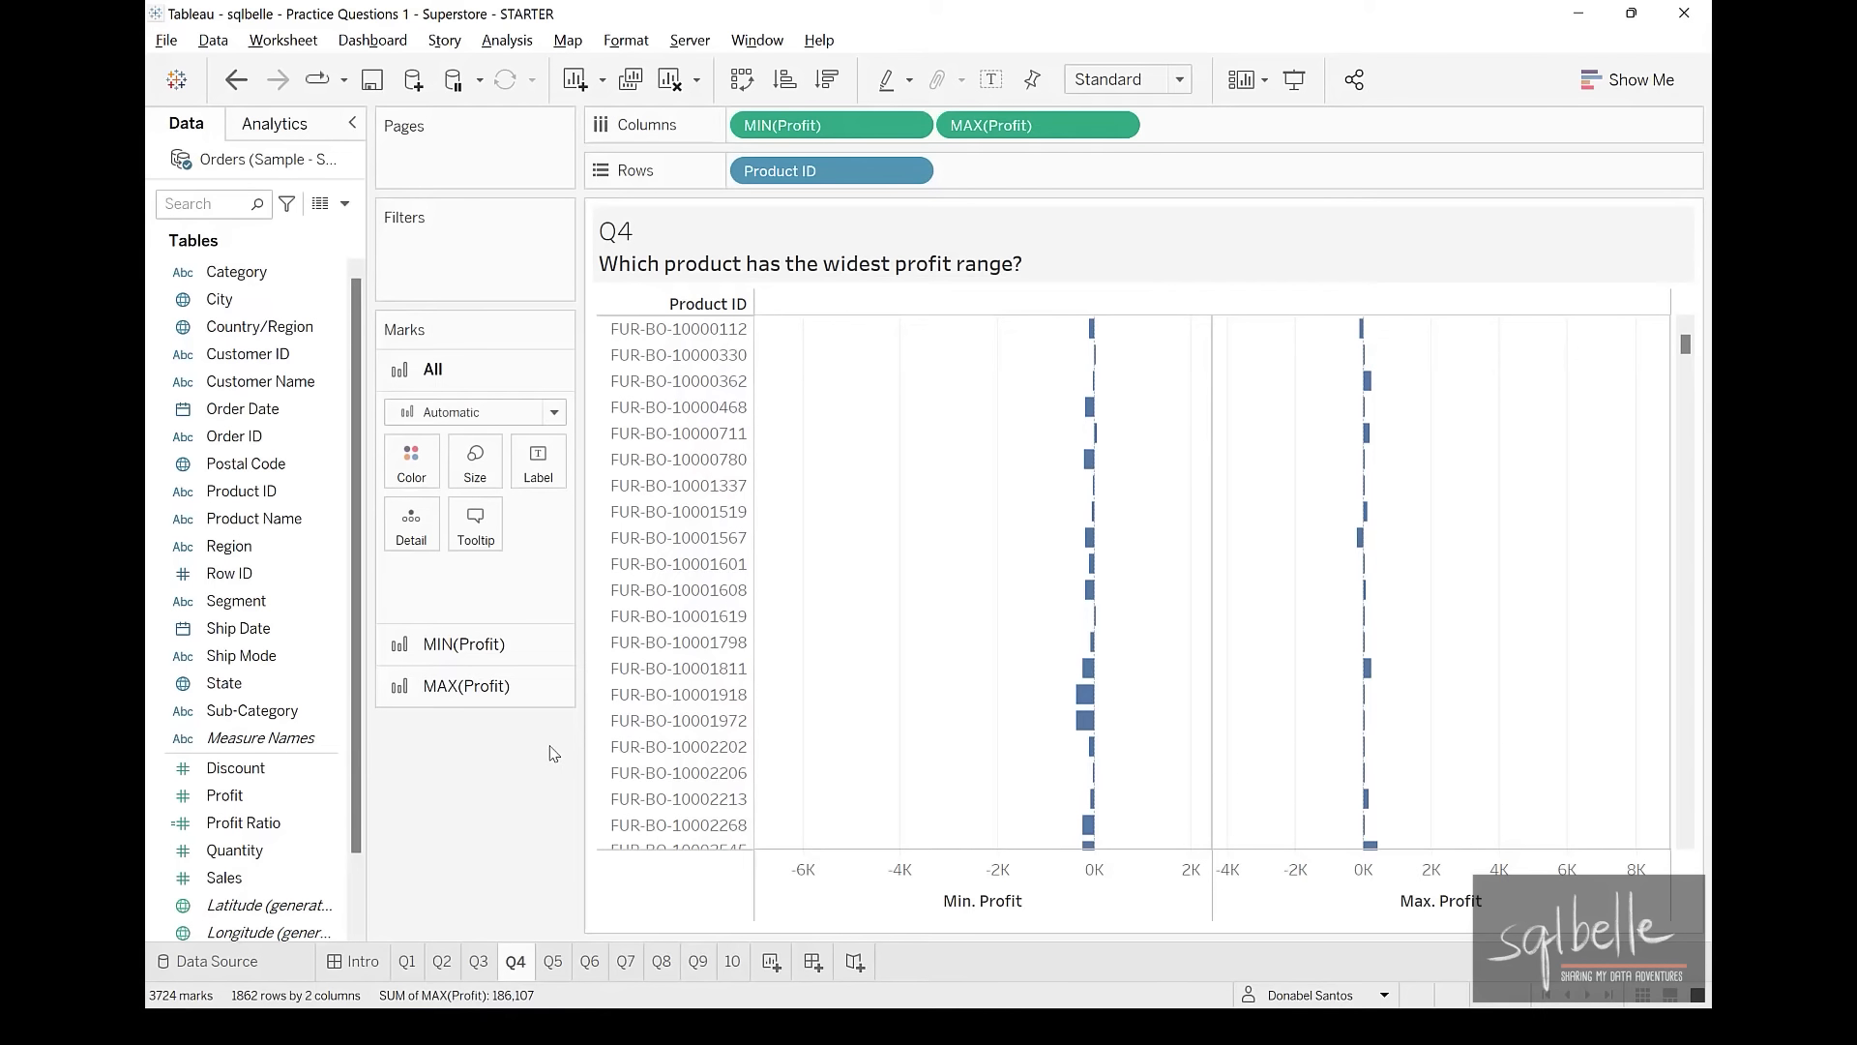
# Create a calculated field named Profit Range and get its formula area ready for entry
pyautogui.click(345, 204)
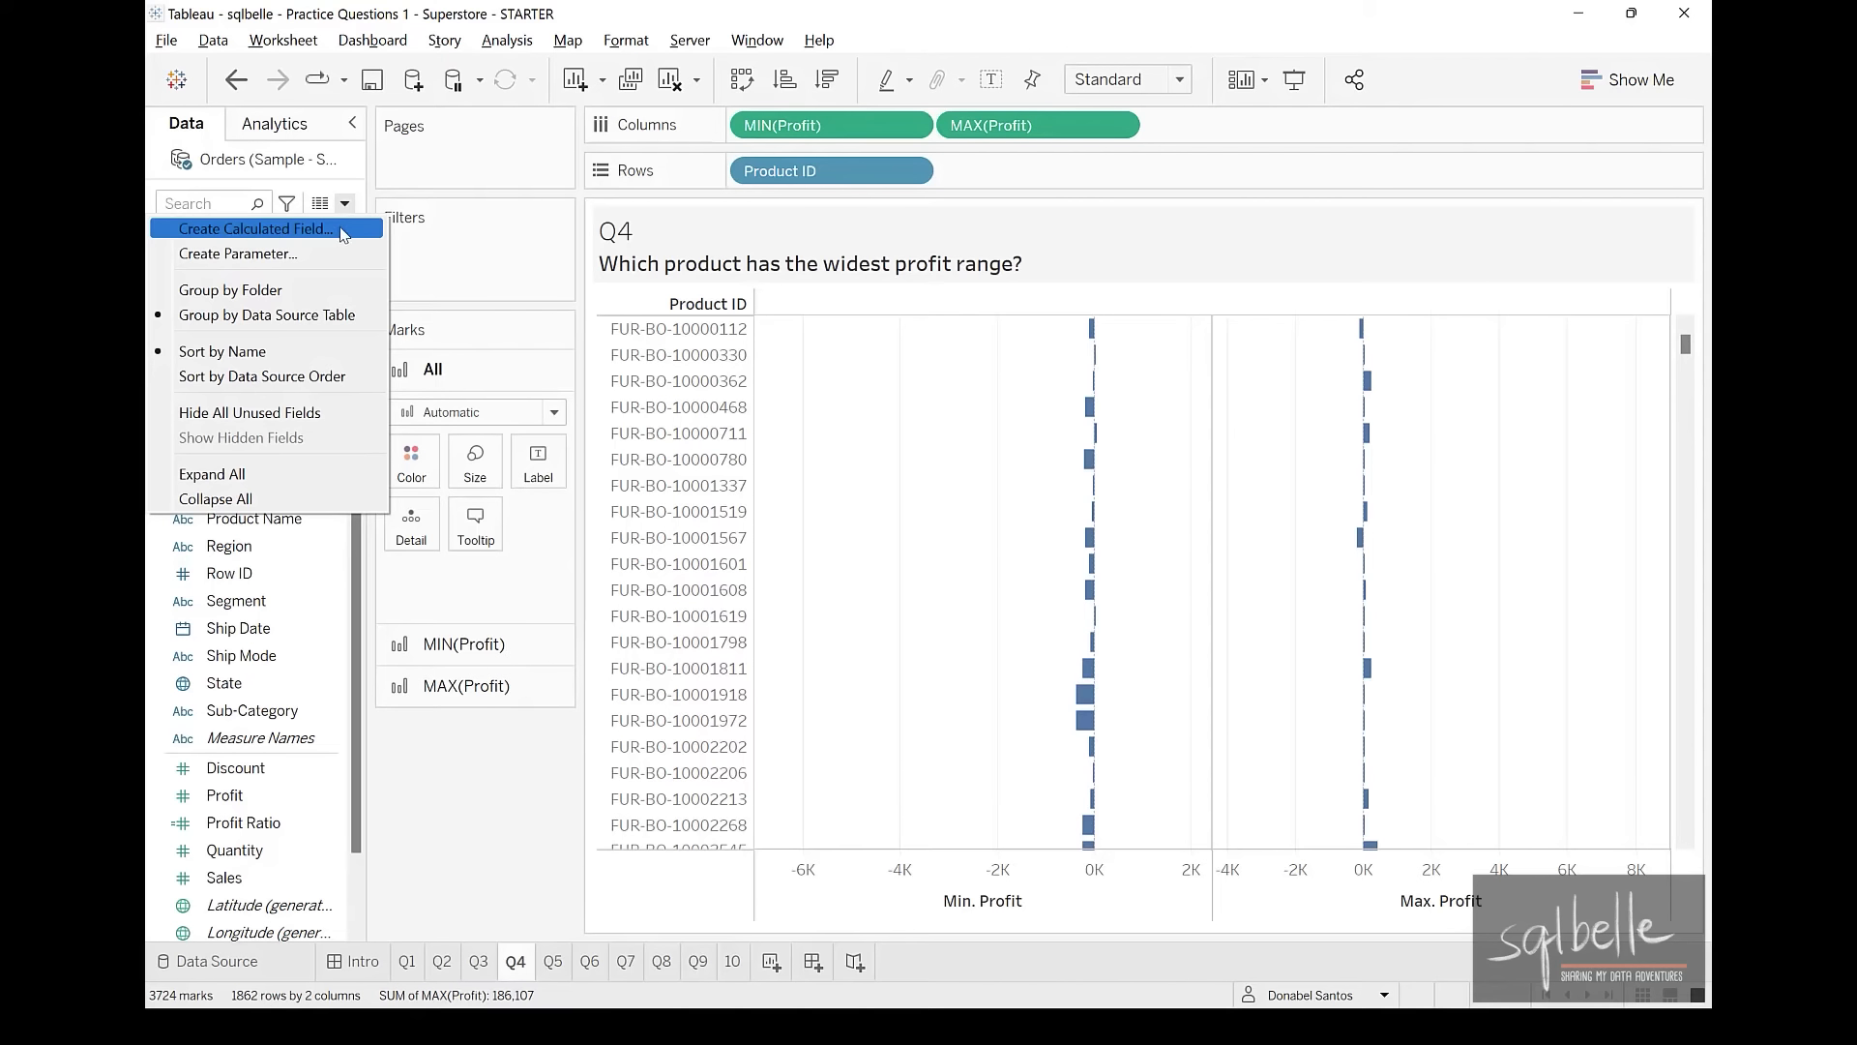
pyautogui.click(242, 226)
pyautogui.write('Profit Range')
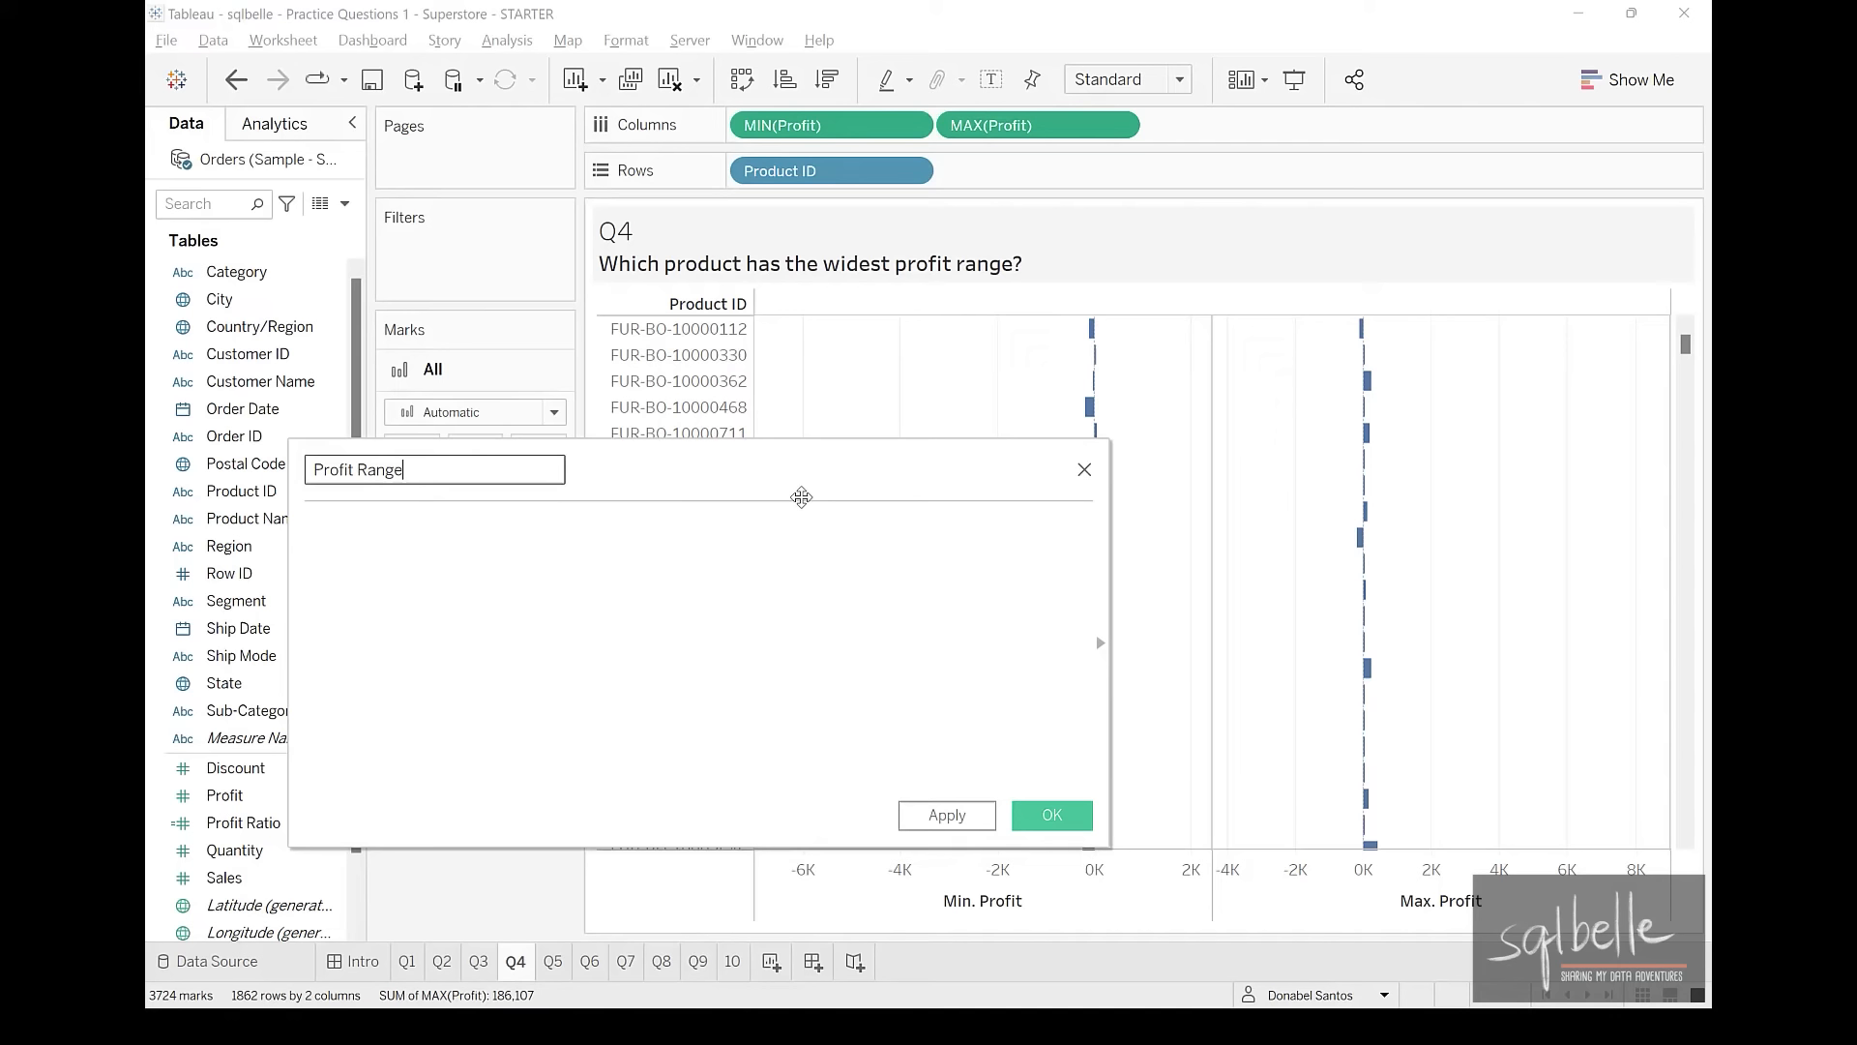
pyautogui.click(711, 592)
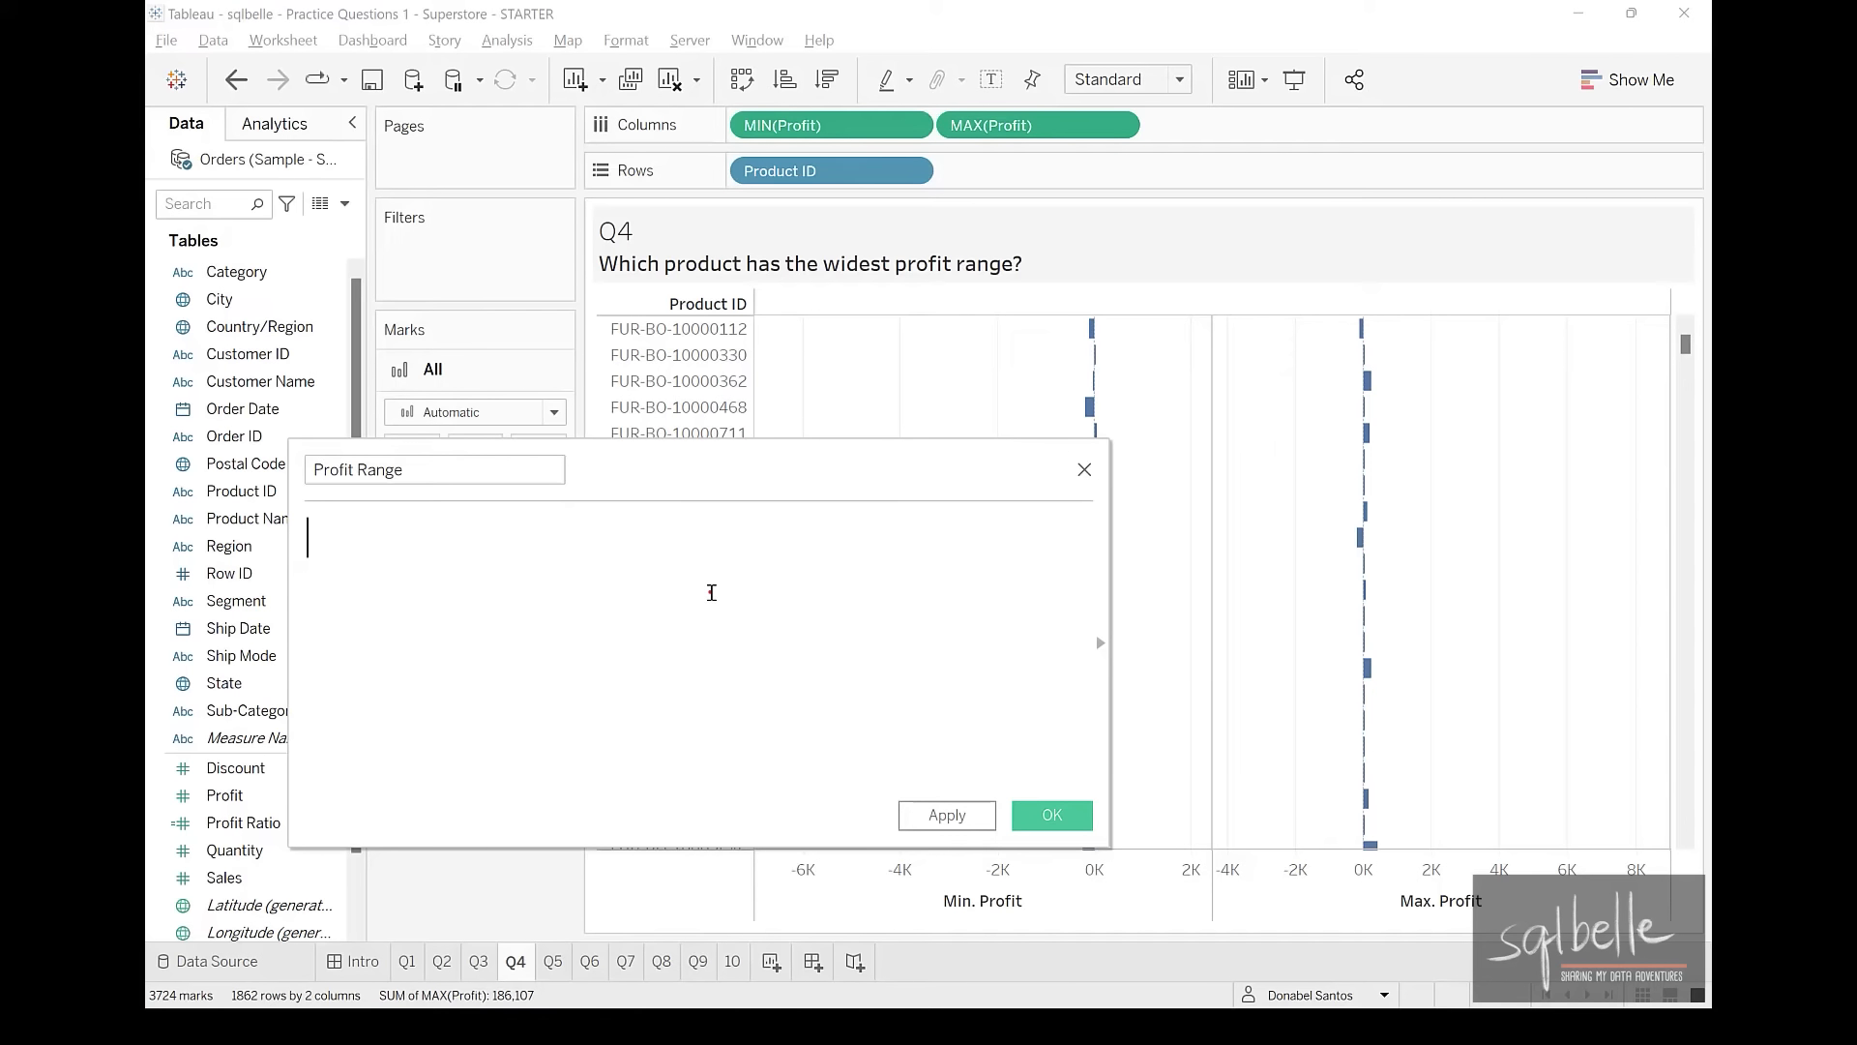
# Sketch arrows from the MAX(Profit) and MIN(Profit) pills to the formula area with a minus between them, and clear the drawing
pyautogui.moveTo(1074, 109)
pyautogui.mouseDown()
pyautogui.moveTo(377, 573)
pyautogui.moveTo(427, 561)
pyautogui.mouseUp()
pyautogui.moveTo(549, 559); pyautogui.dragTo(658, 556)
pyautogui.moveTo(866, 87); pyautogui.dragTo(934, 102)
pyautogui.moveTo(788, 174)
pyautogui.mouseDown()
pyautogui.moveTo(817, 256)
pyautogui.moveTo(822, 552)
pyautogui.moveTo(877, 525)
pyautogui.mouseUp()
pyautogui.press('Escape')
# Define Profit Range as MAX([Profit])-MIN([Profit]) by reusing the column pills, and save the calculation
pyautogui.moveTo(991, 125)
pyautogui.mouseDown()
pyautogui.moveTo(613, 502)
pyautogui.moveTo(473, 564)
pyautogui.mouseUp()
pyautogui.write('-')
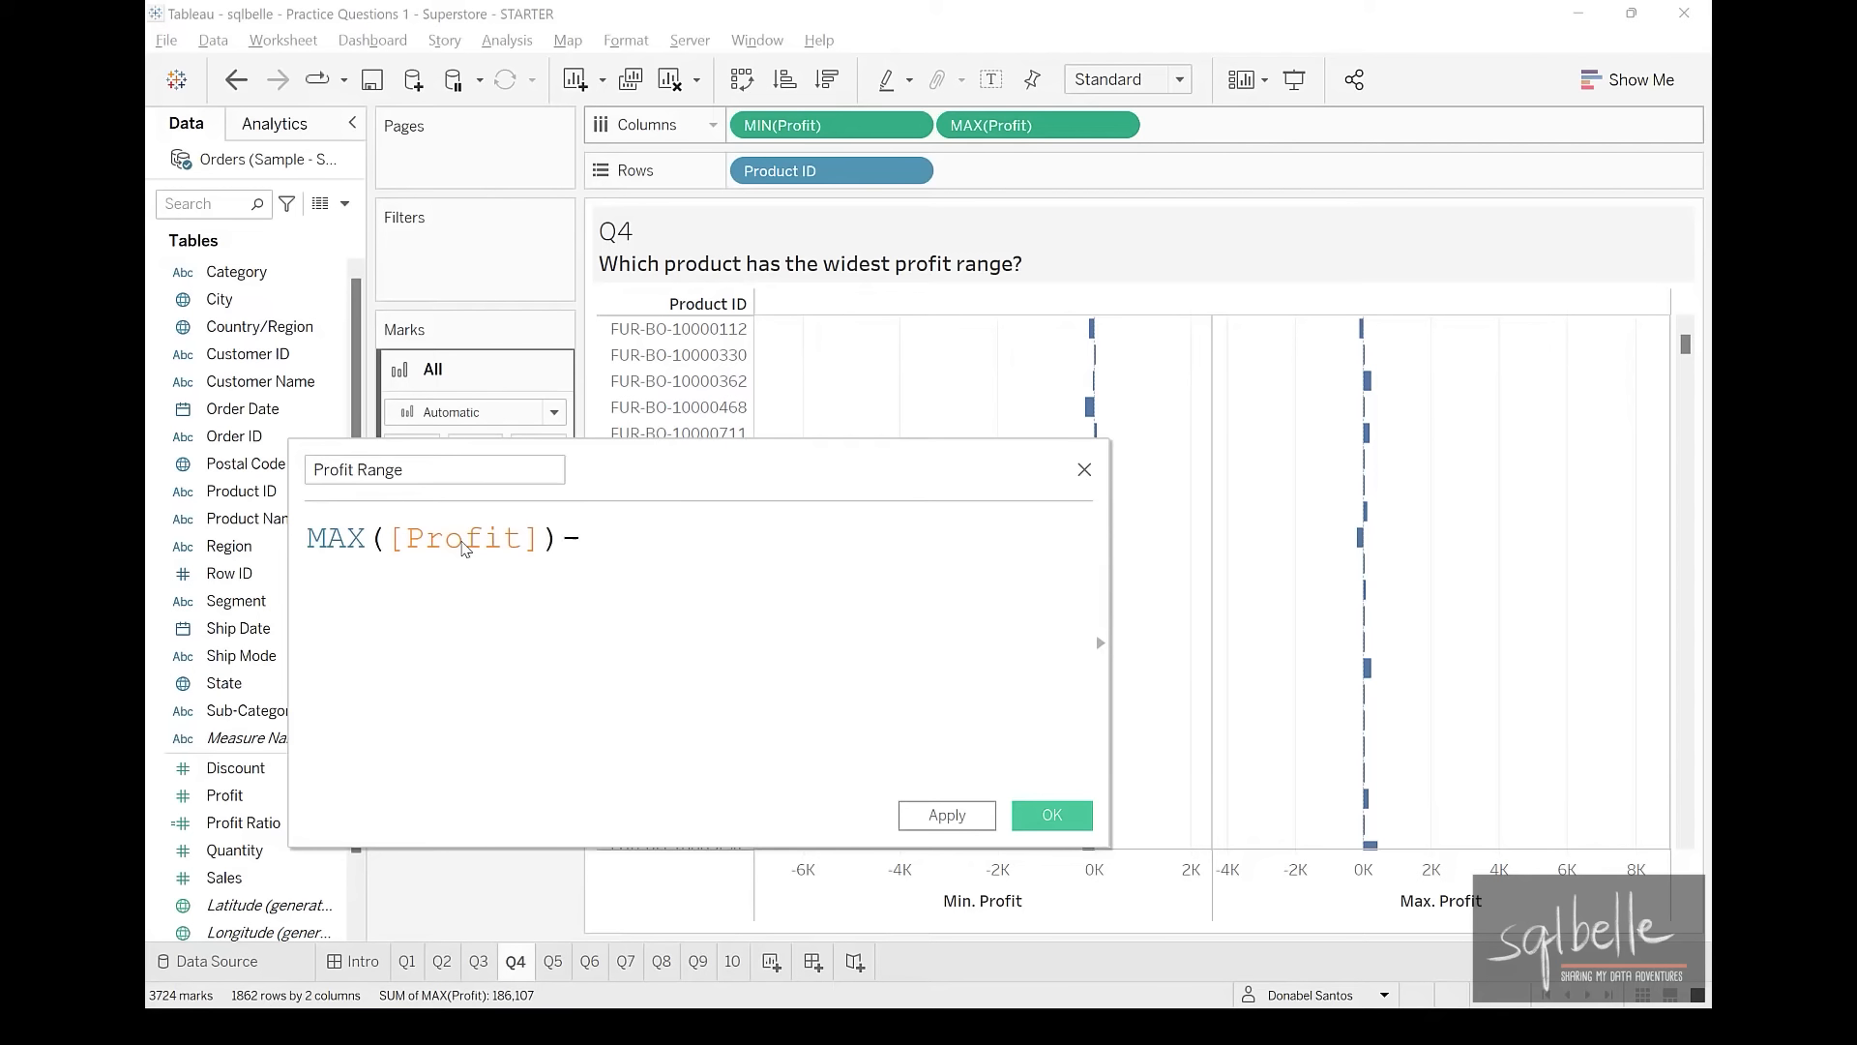
pyautogui.moveTo(830, 125); pyautogui.dragTo(738, 547)
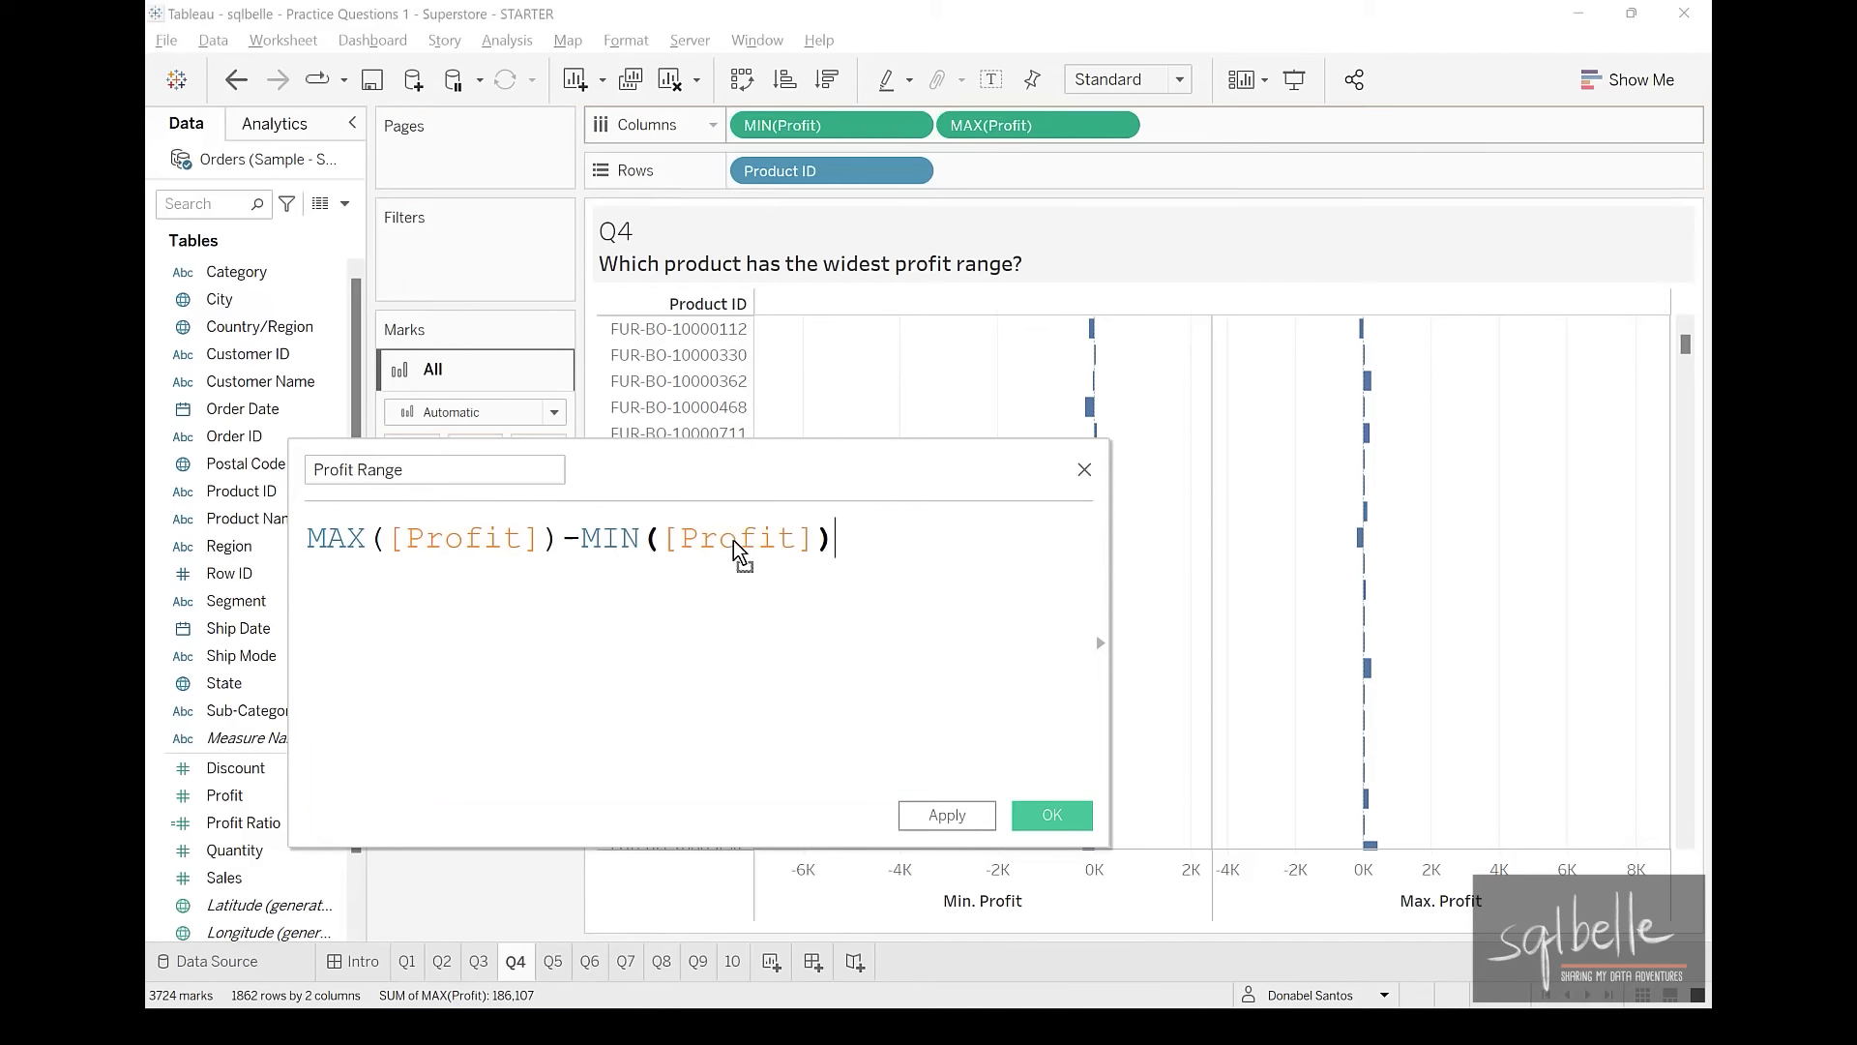
pyautogui.click(948, 815)
pyautogui.click(1052, 816)
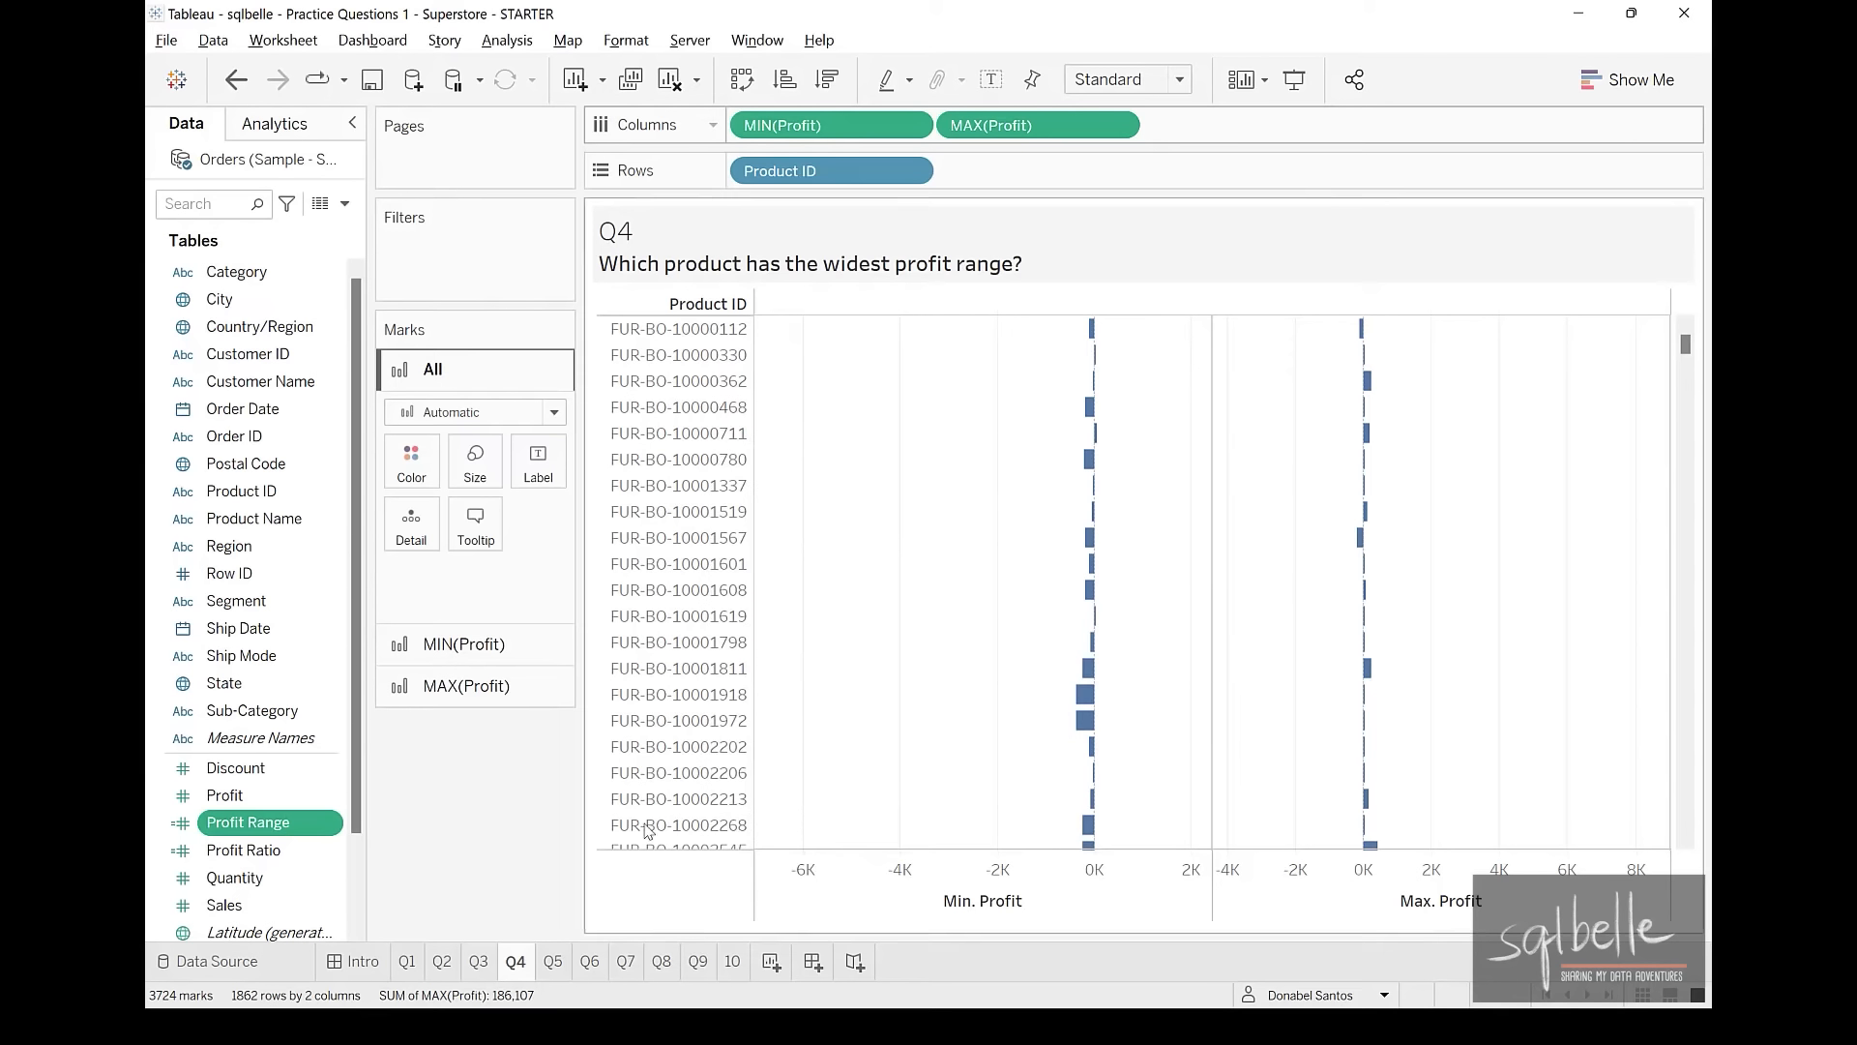
# Add Profit Range to the columns after MAX(Profit) and sort the products by it in descending order
pyautogui.moveTo(271, 832); pyautogui.dragTo(1234, 131)
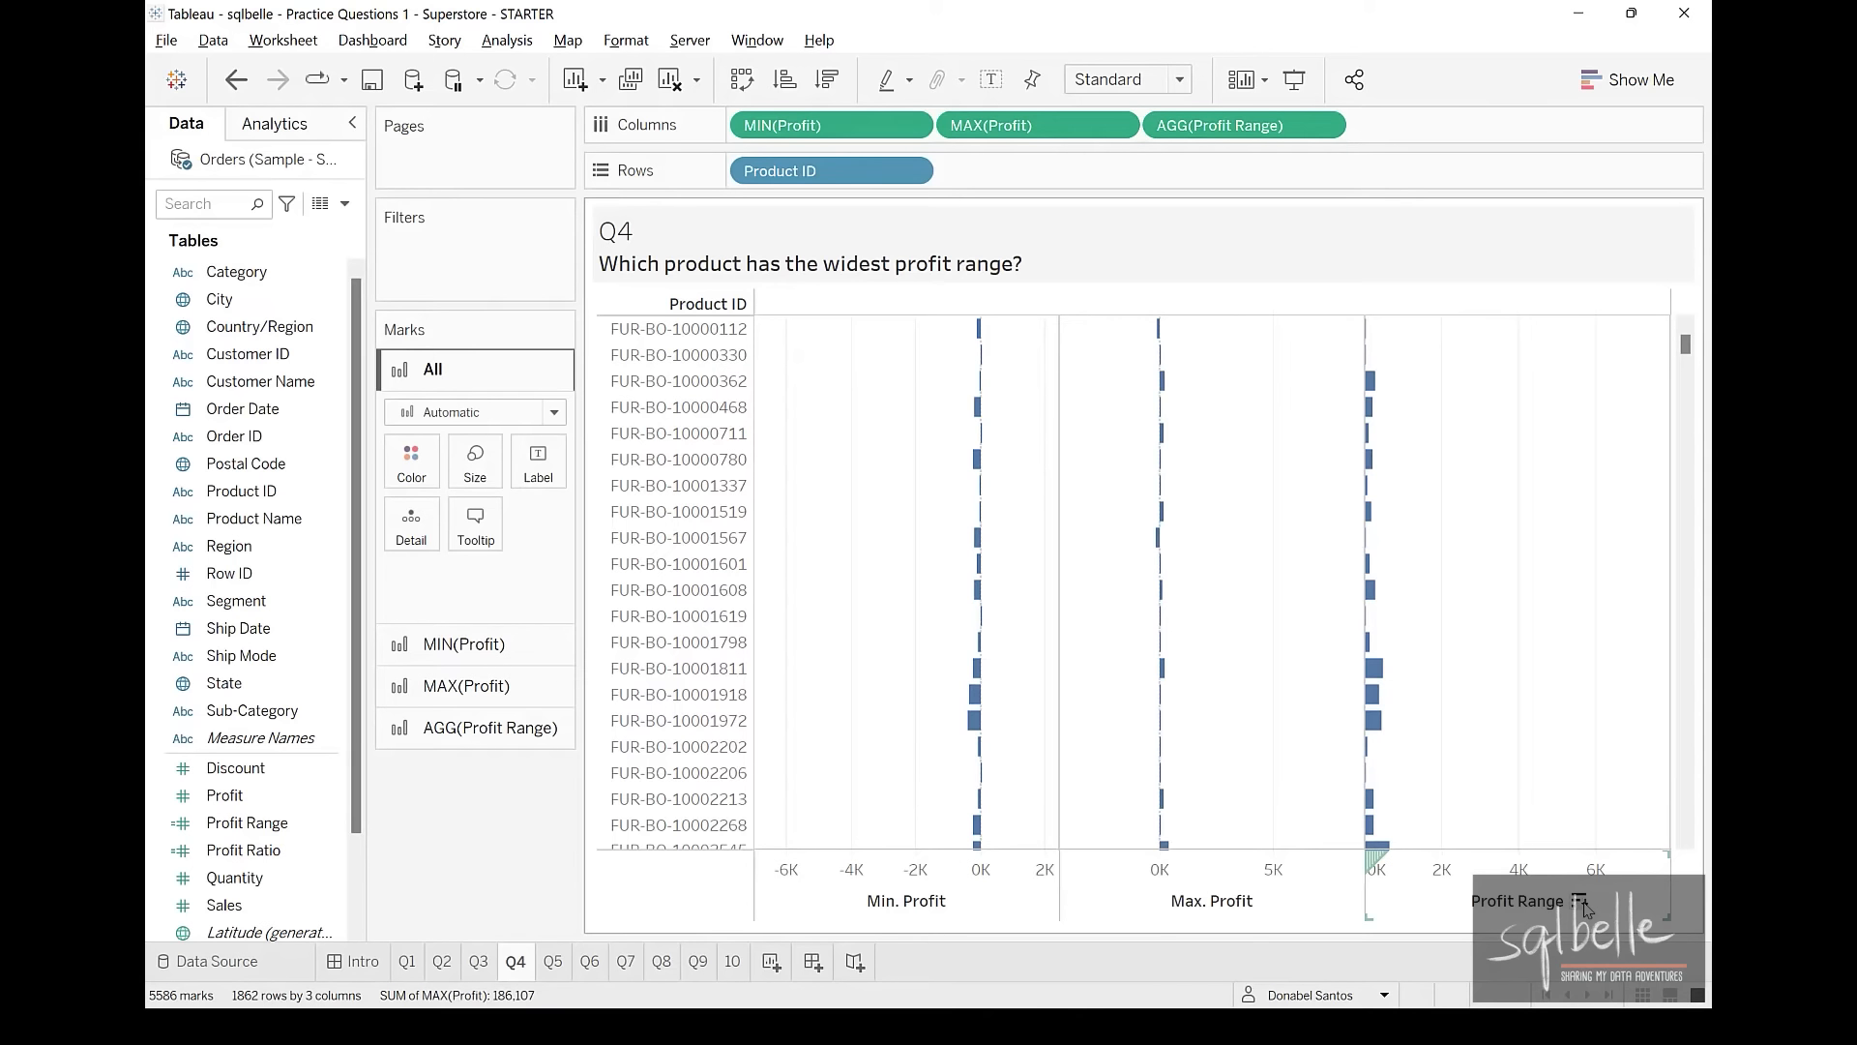
pyautogui.click(1581, 903)
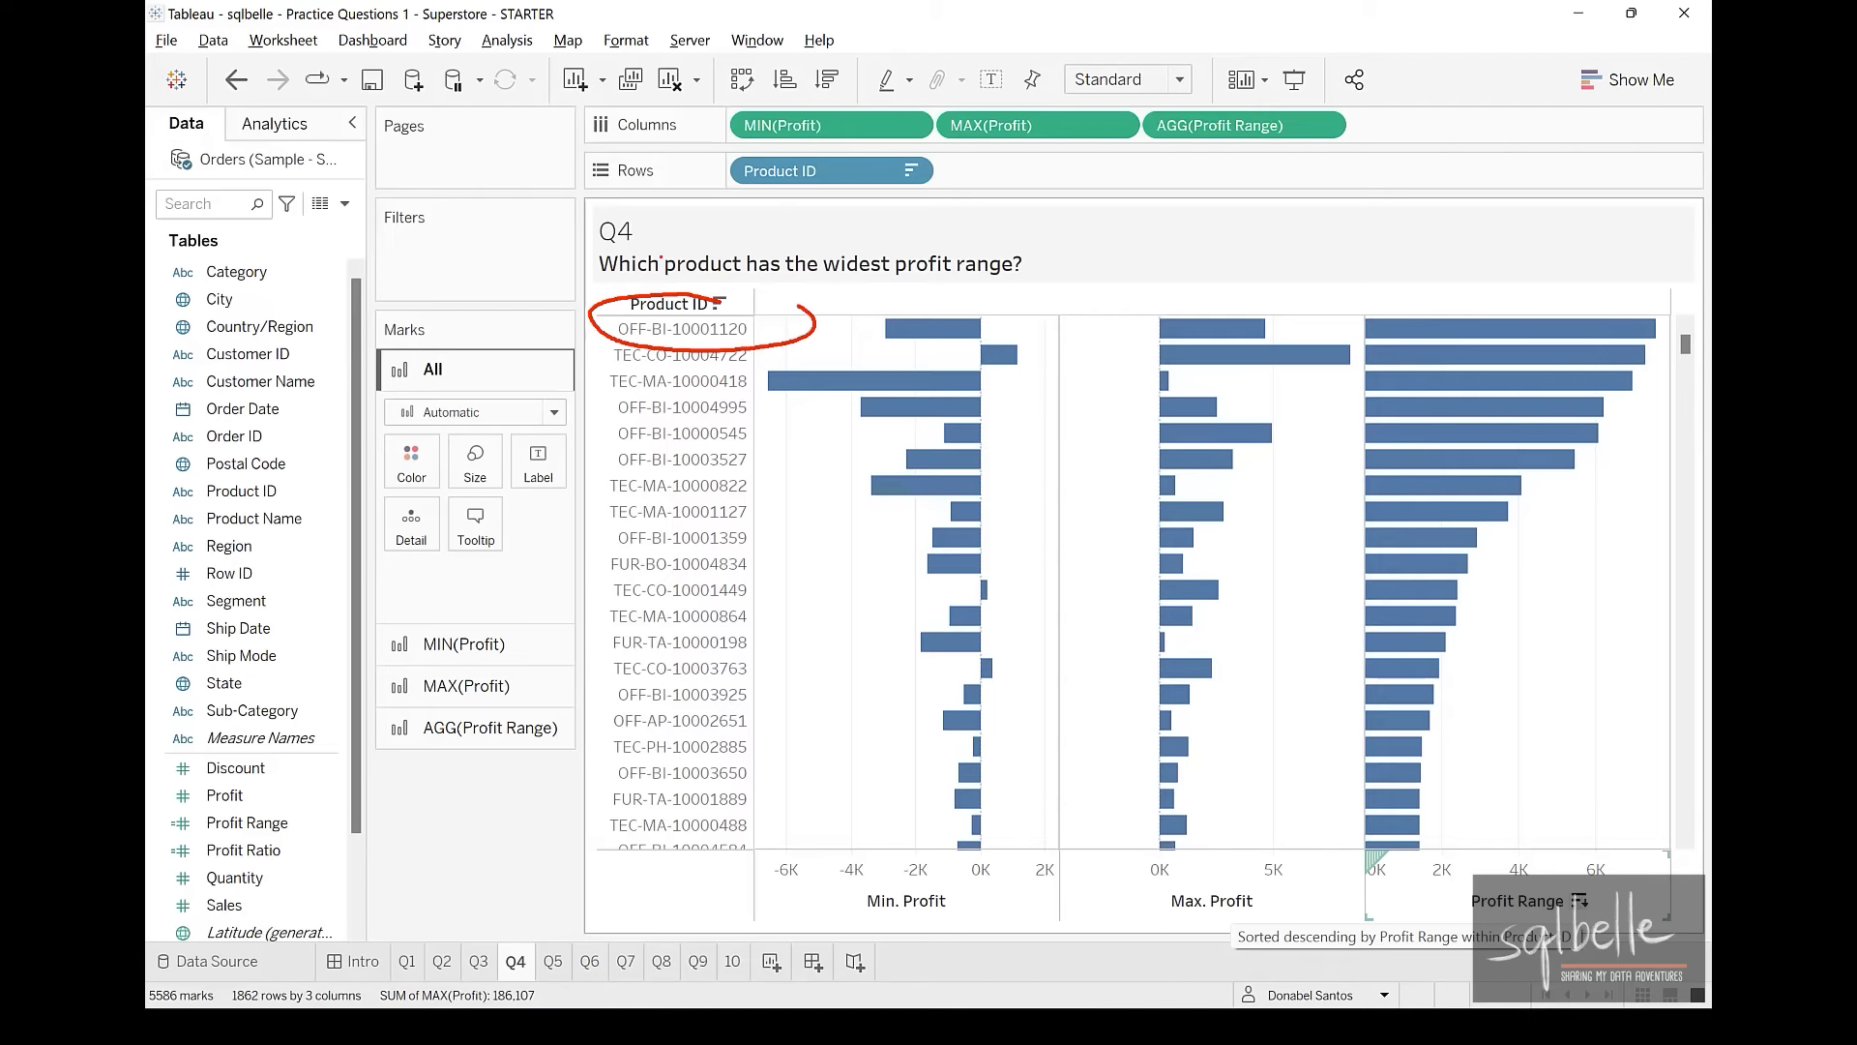
pyautogui.press('e')
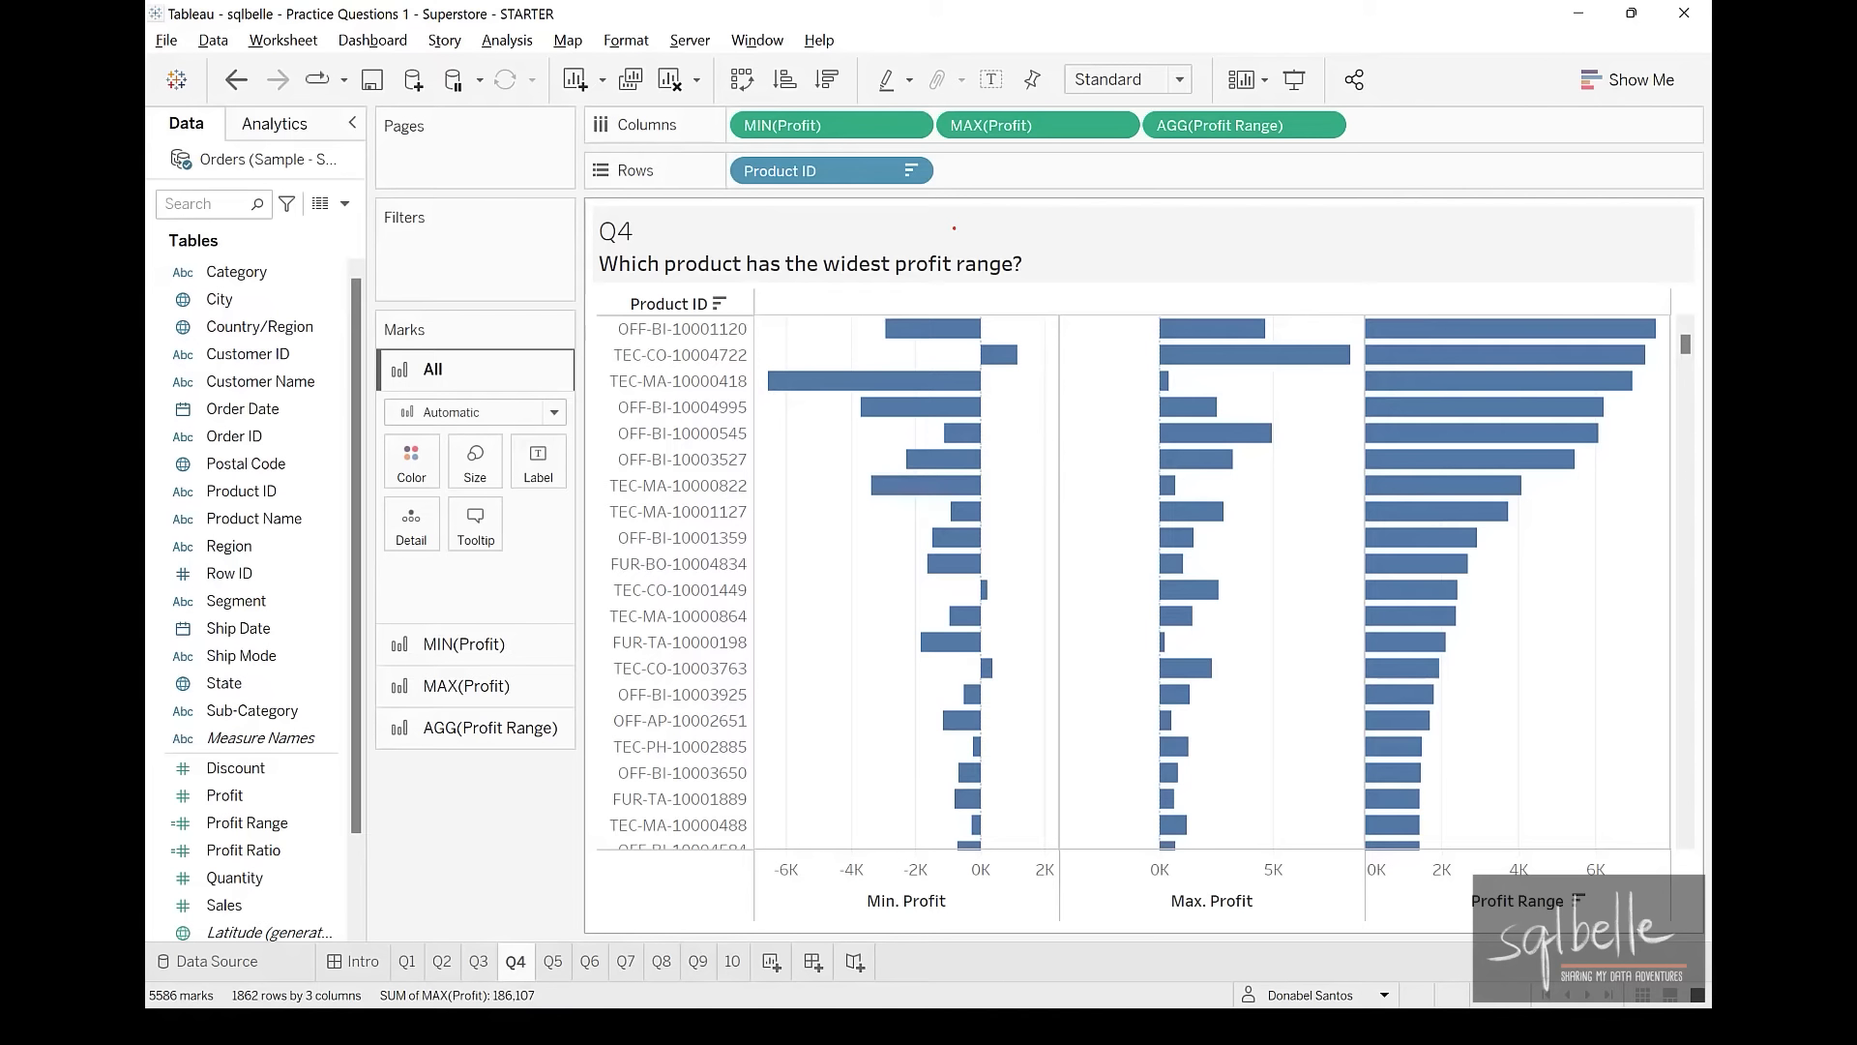
# Add Product Name with all its members to the rows after Product ID
pyautogui.moveTo(324, 500)
pyautogui.mouseDown()
pyautogui.moveTo(185, 488)
pyautogui.moveTo(315, 466)
pyautogui.moveTo(772, 256)
pyautogui.moveTo(950, 201)
pyautogui.mouseUp()
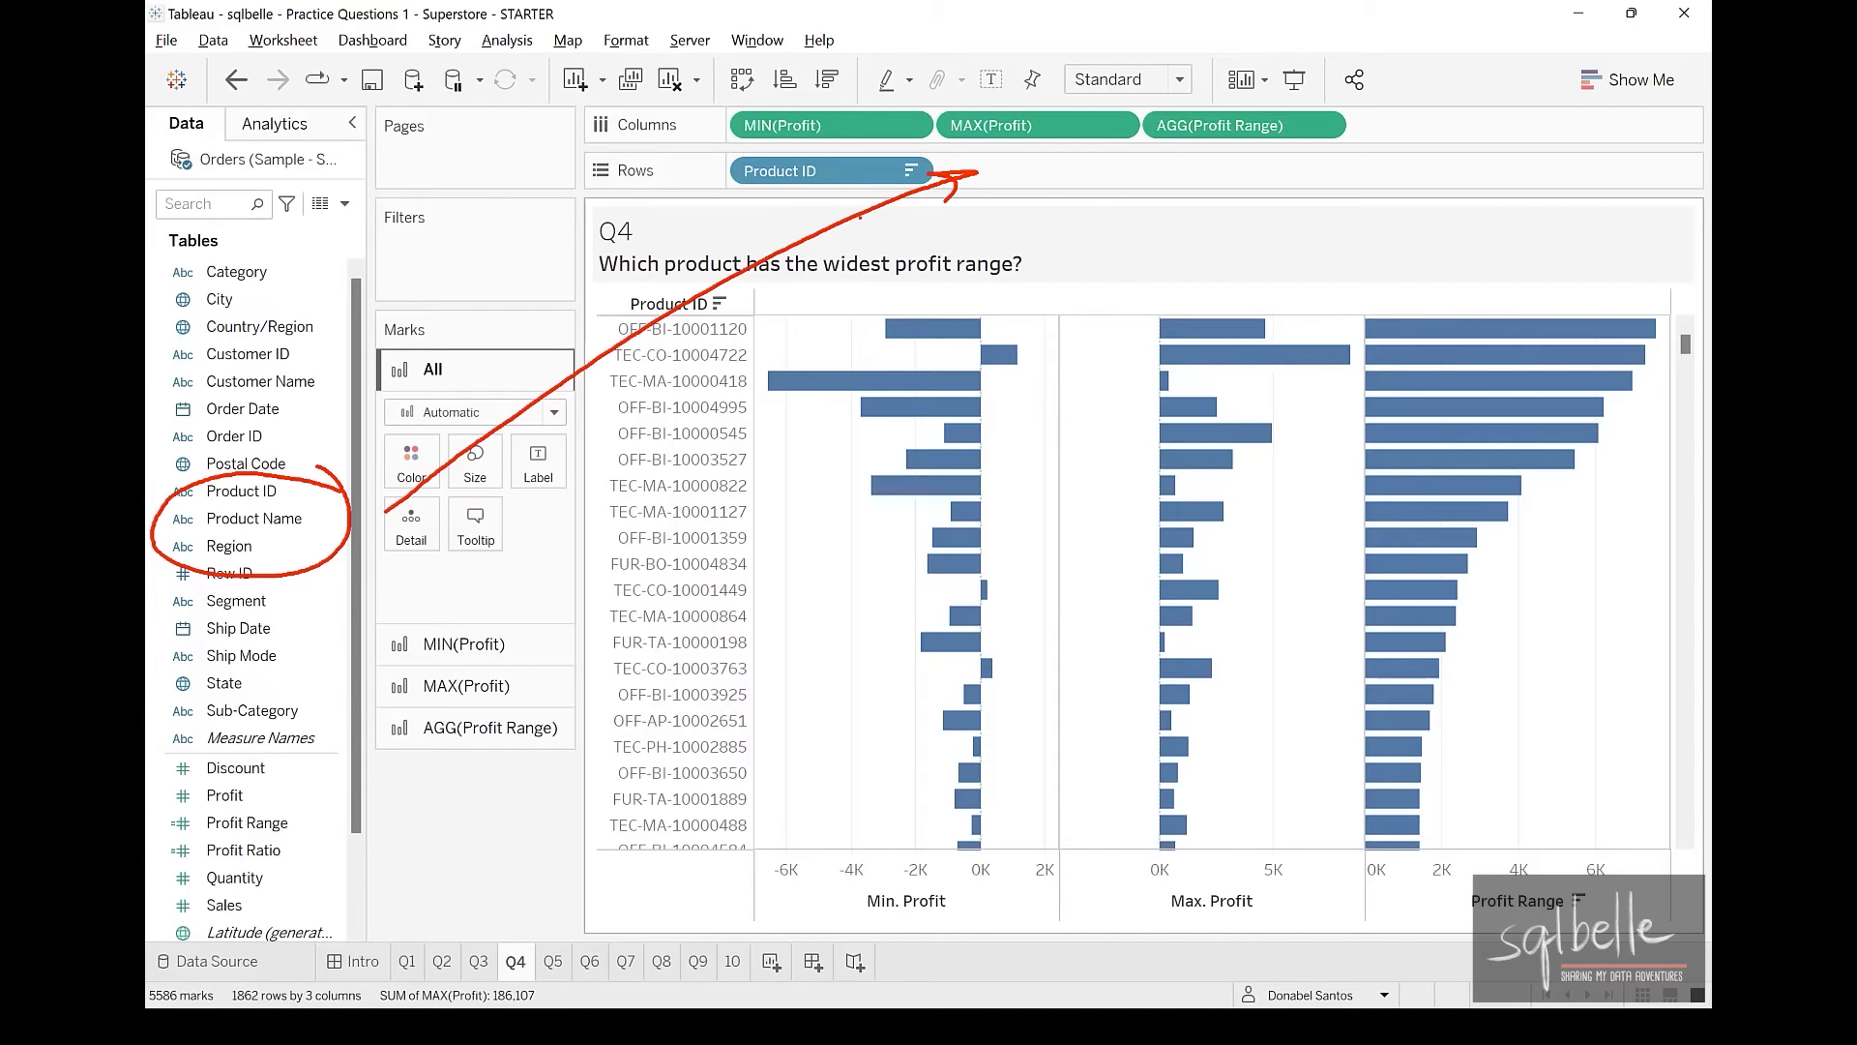
pyautogui.press('Escape')
pyautogui.moveTo(254, 518)
pyautogui.mouseDown()
pyautogui.moveTo(1035, 322)
pyautogui.moveTo(1157, 181)
pyautogui.mouseUp()
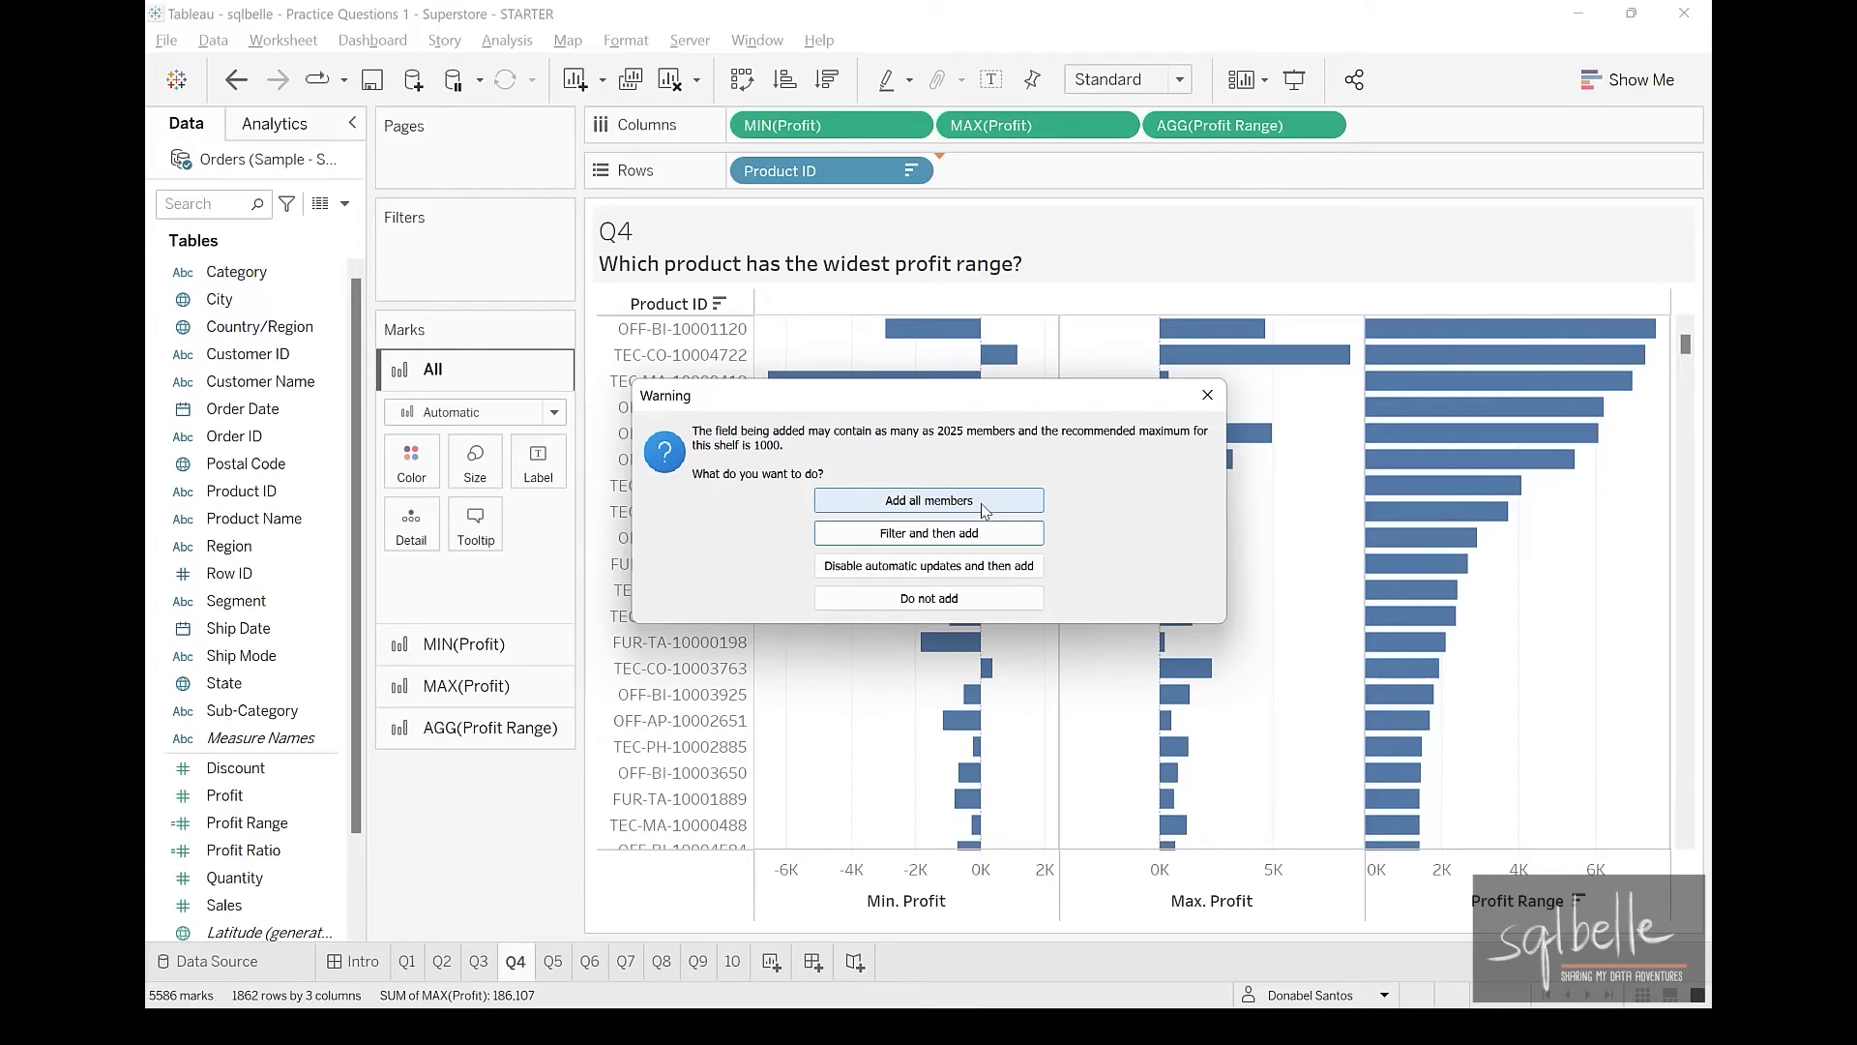
pyautogui.click(984, 511)
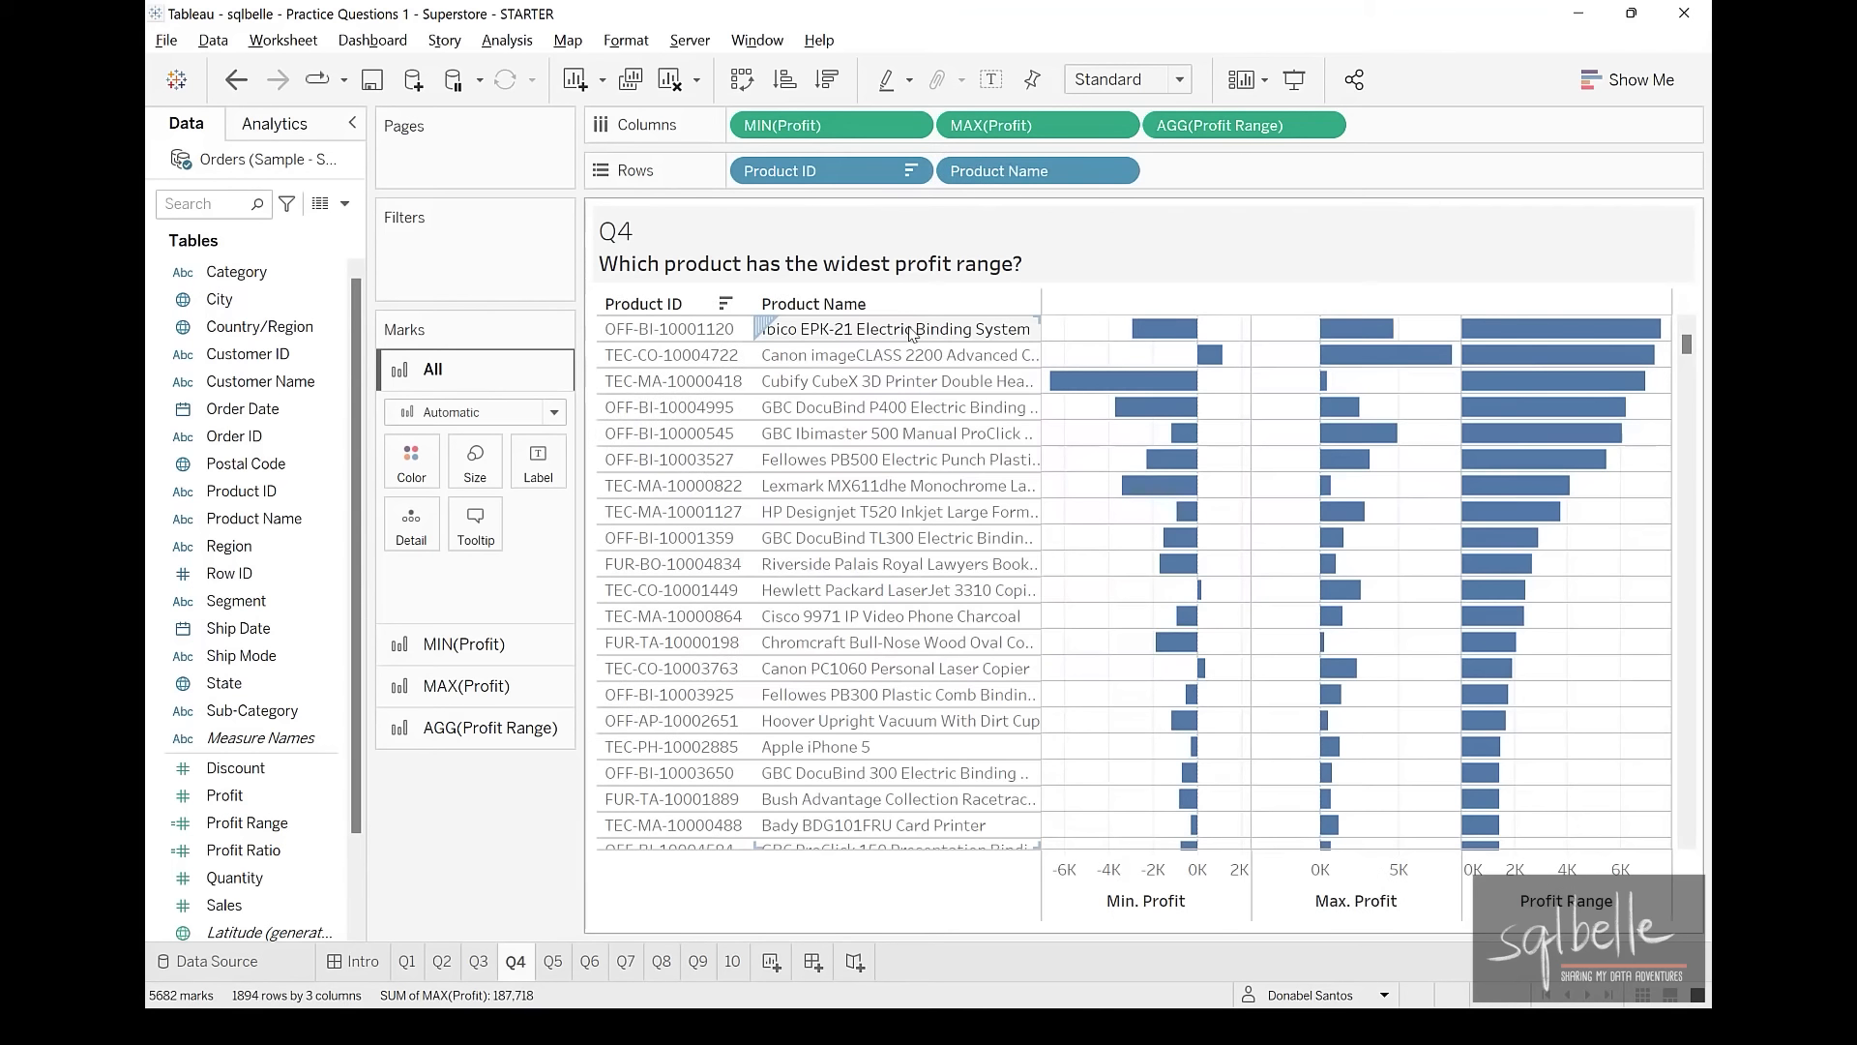
pyautogui.moveTo(1506, 329)
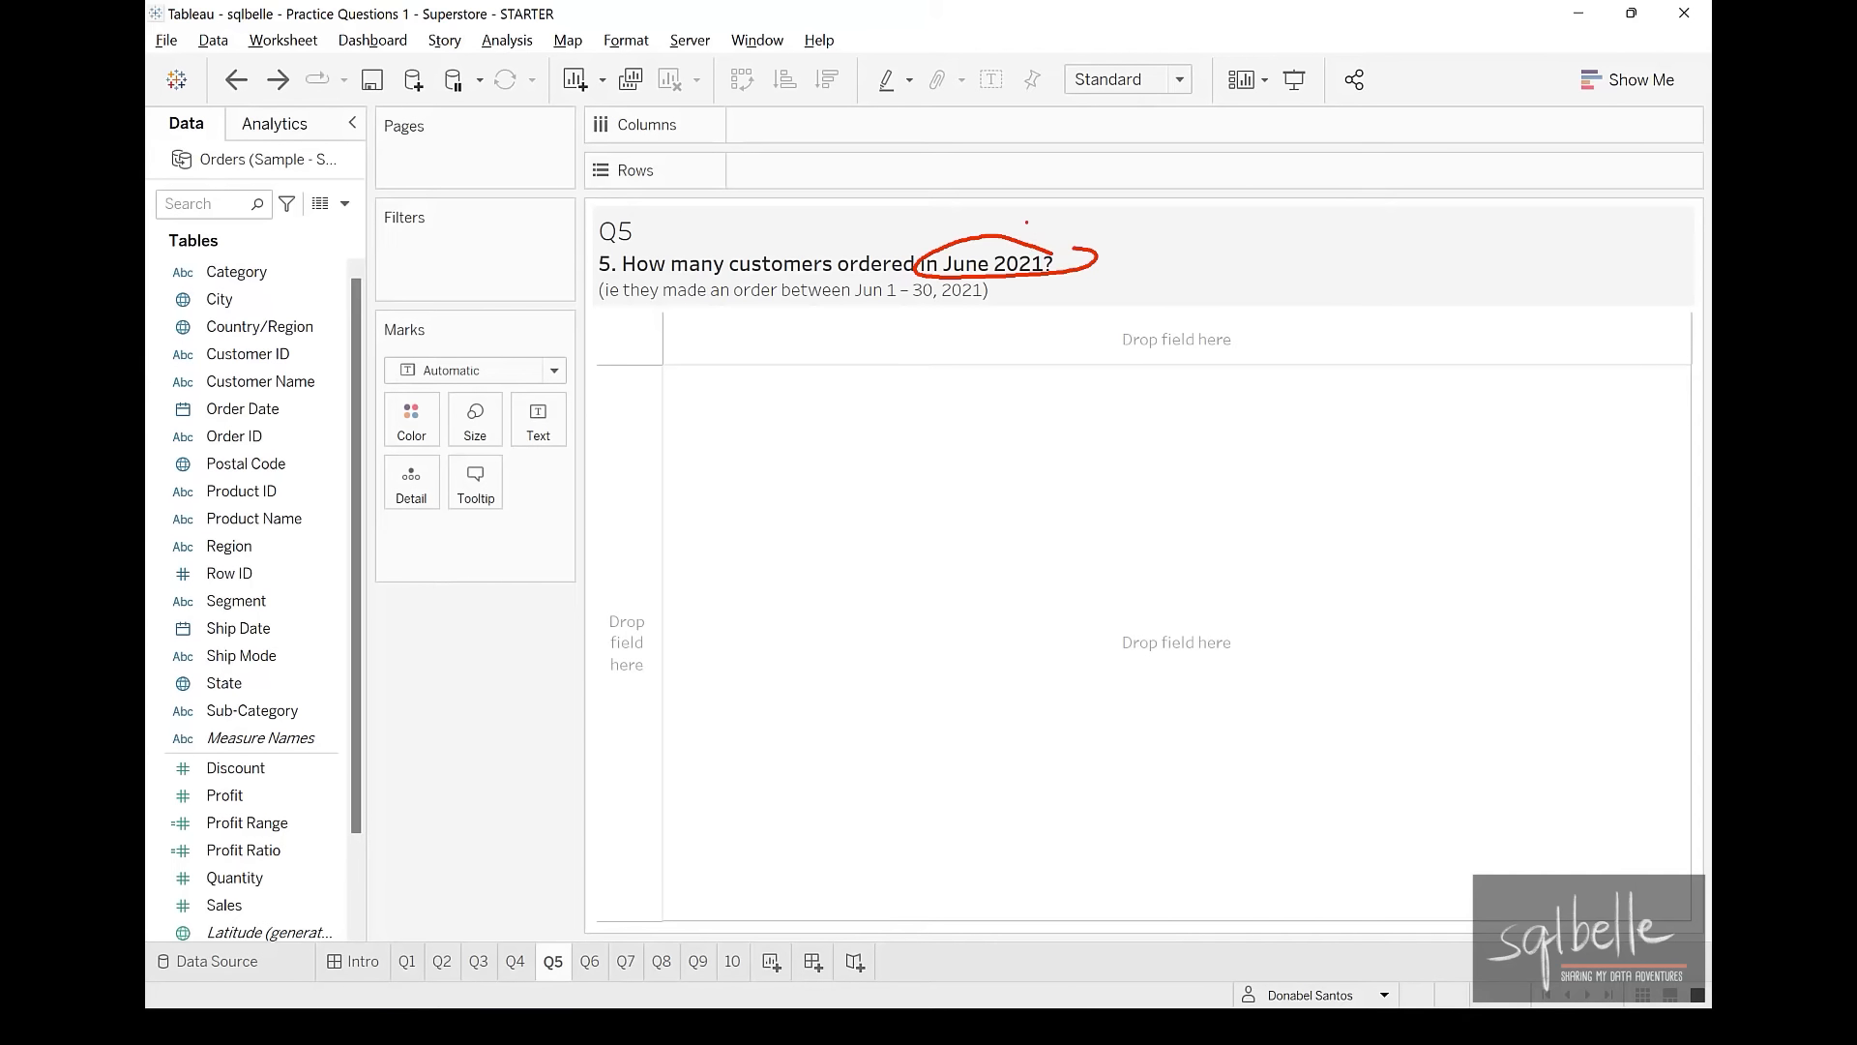
# Circle the word "customers" in the Q5 question and clear the drawing
pyautogui.moveTo(782, 242)
pyautogui.mouseDown()
pyautogui.moveTo(848, 266)
pyautogui.moveTo(797, 246)
pyautogui.mouseUp()
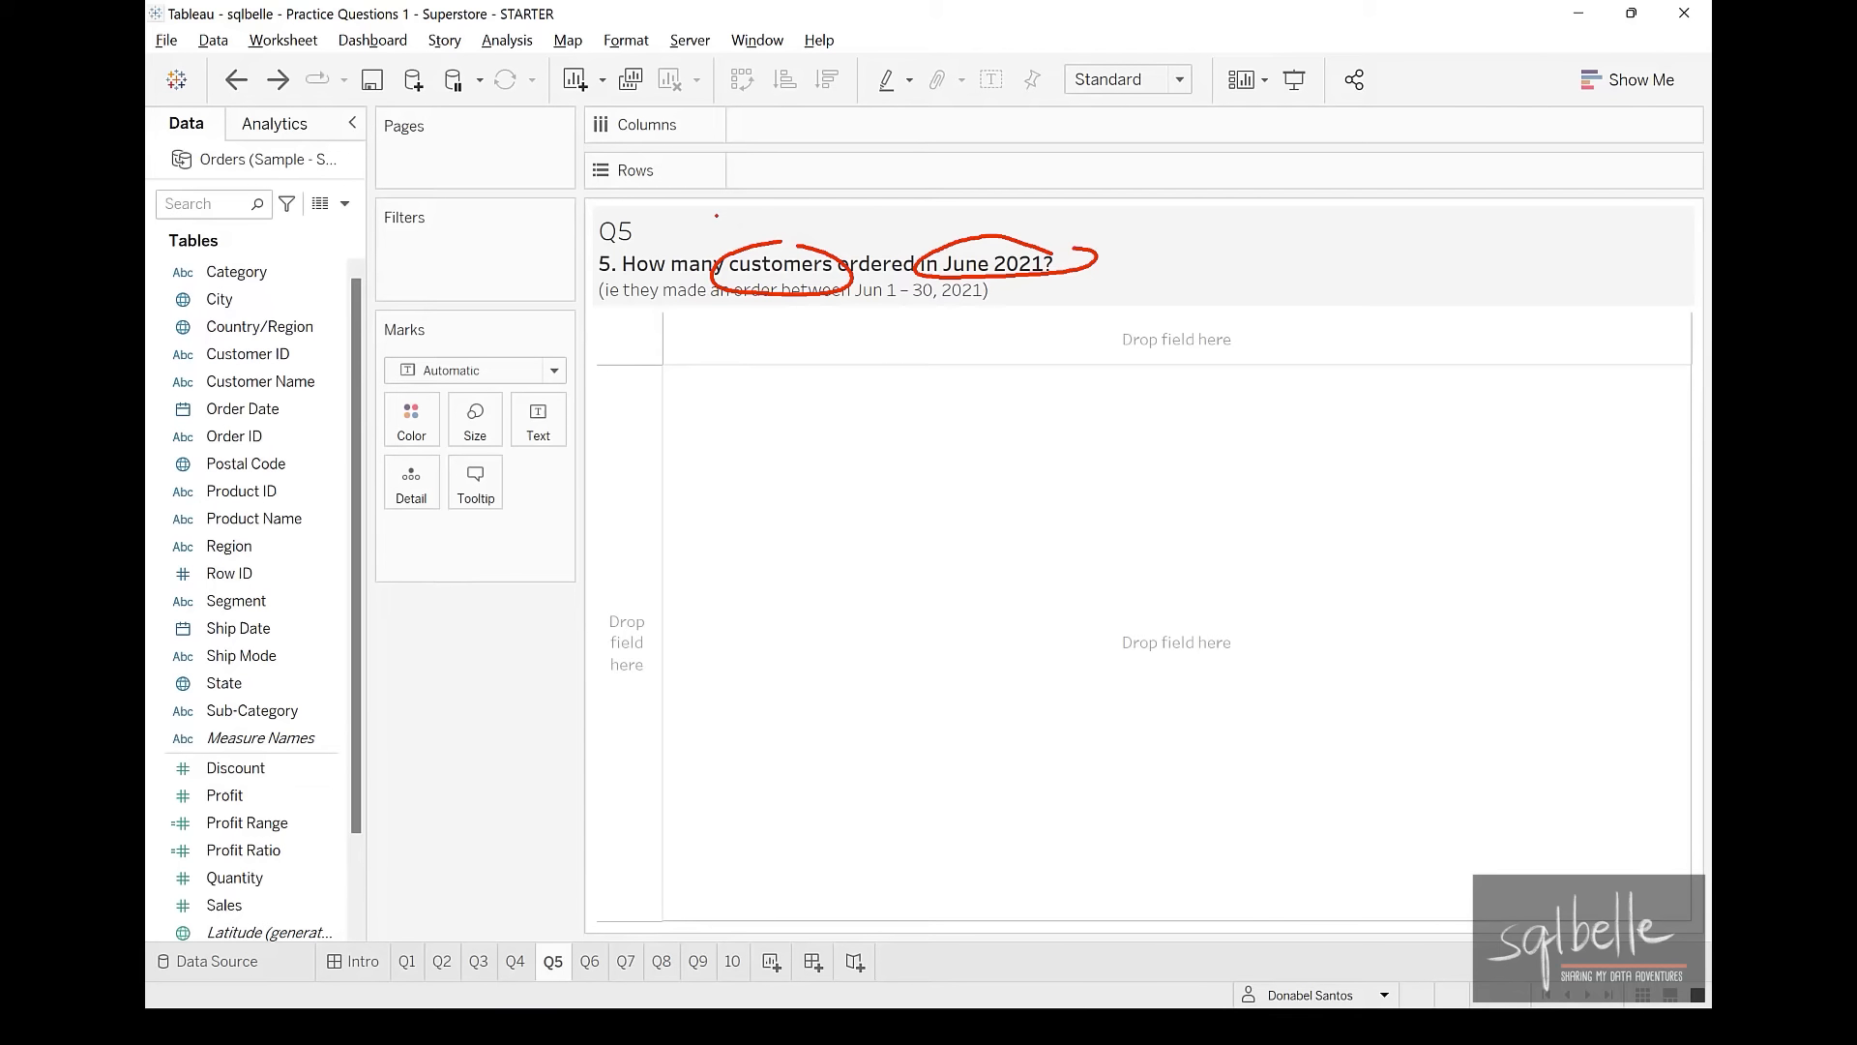
pyautogui.press('Escape')
# Filter the Q5 sheet by Order Date as Month / Year, keeping only June-2021
pyautogui.click(249, 414)
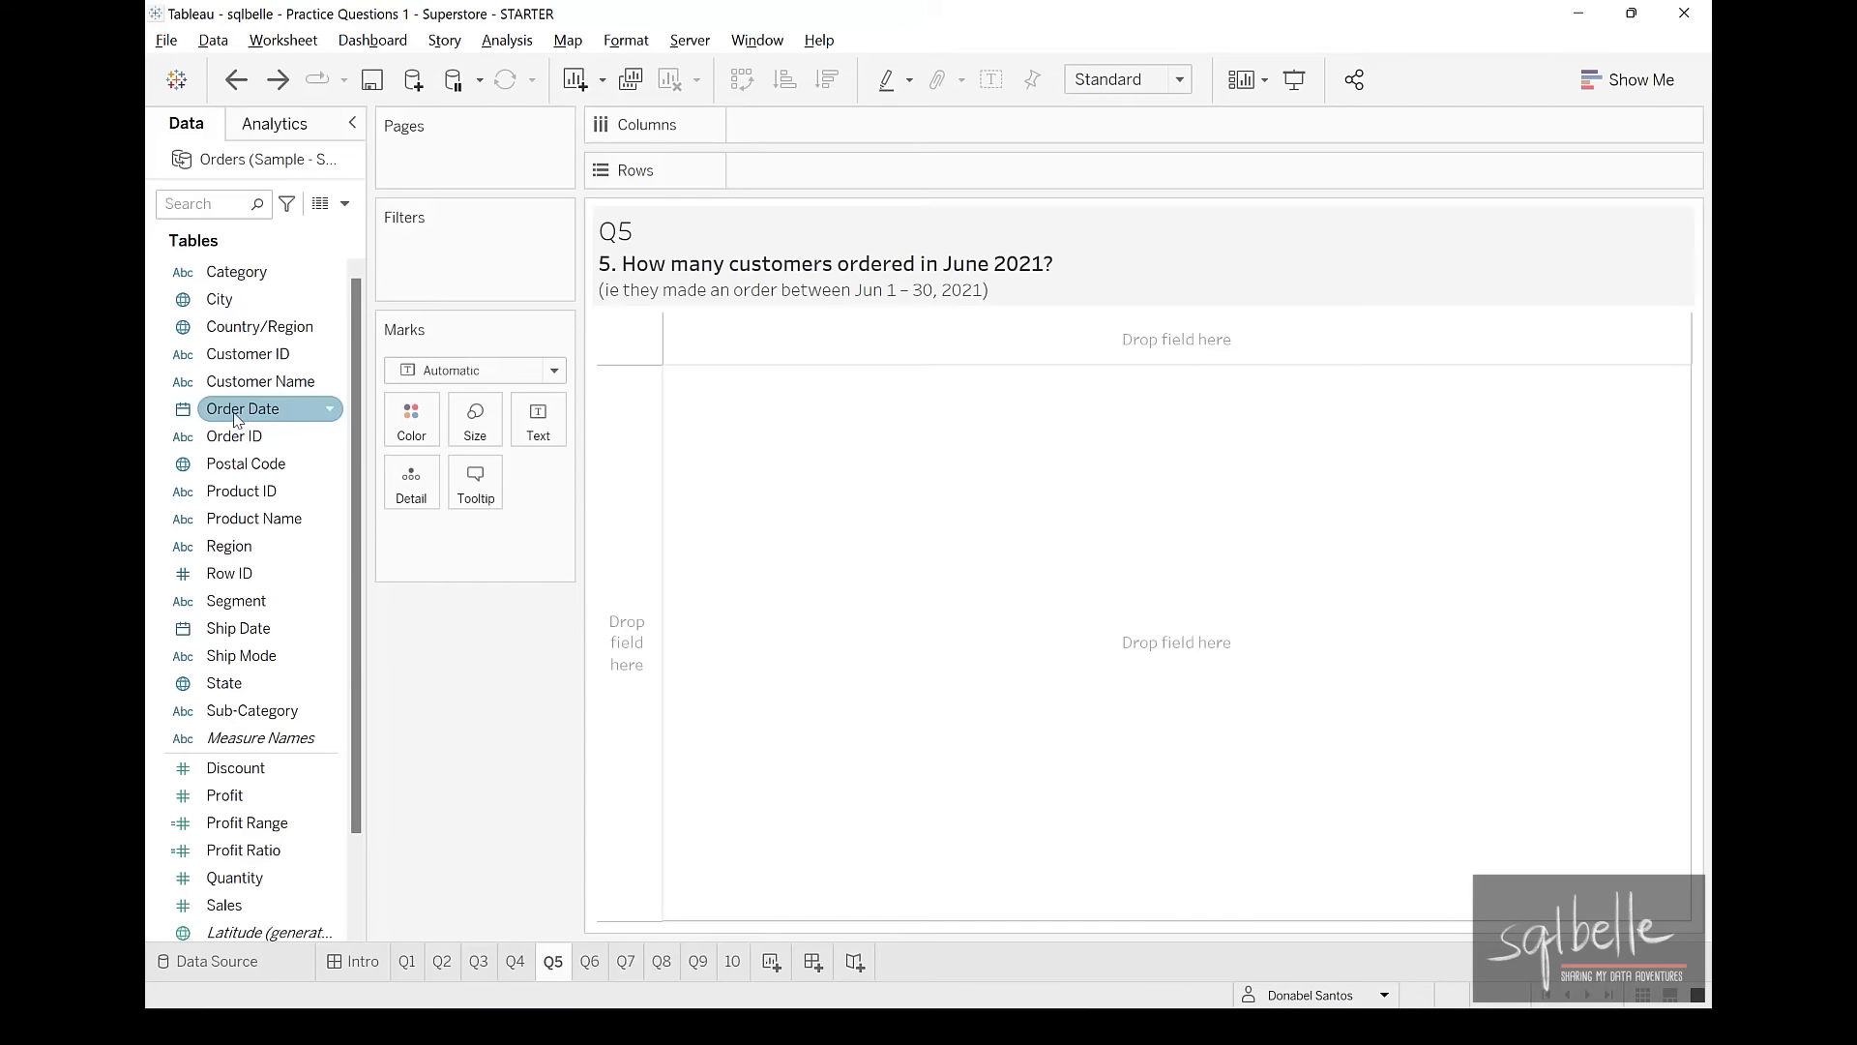
pyautogui.moveTo(236, 418); pyautogui.dragTo(448, 281)
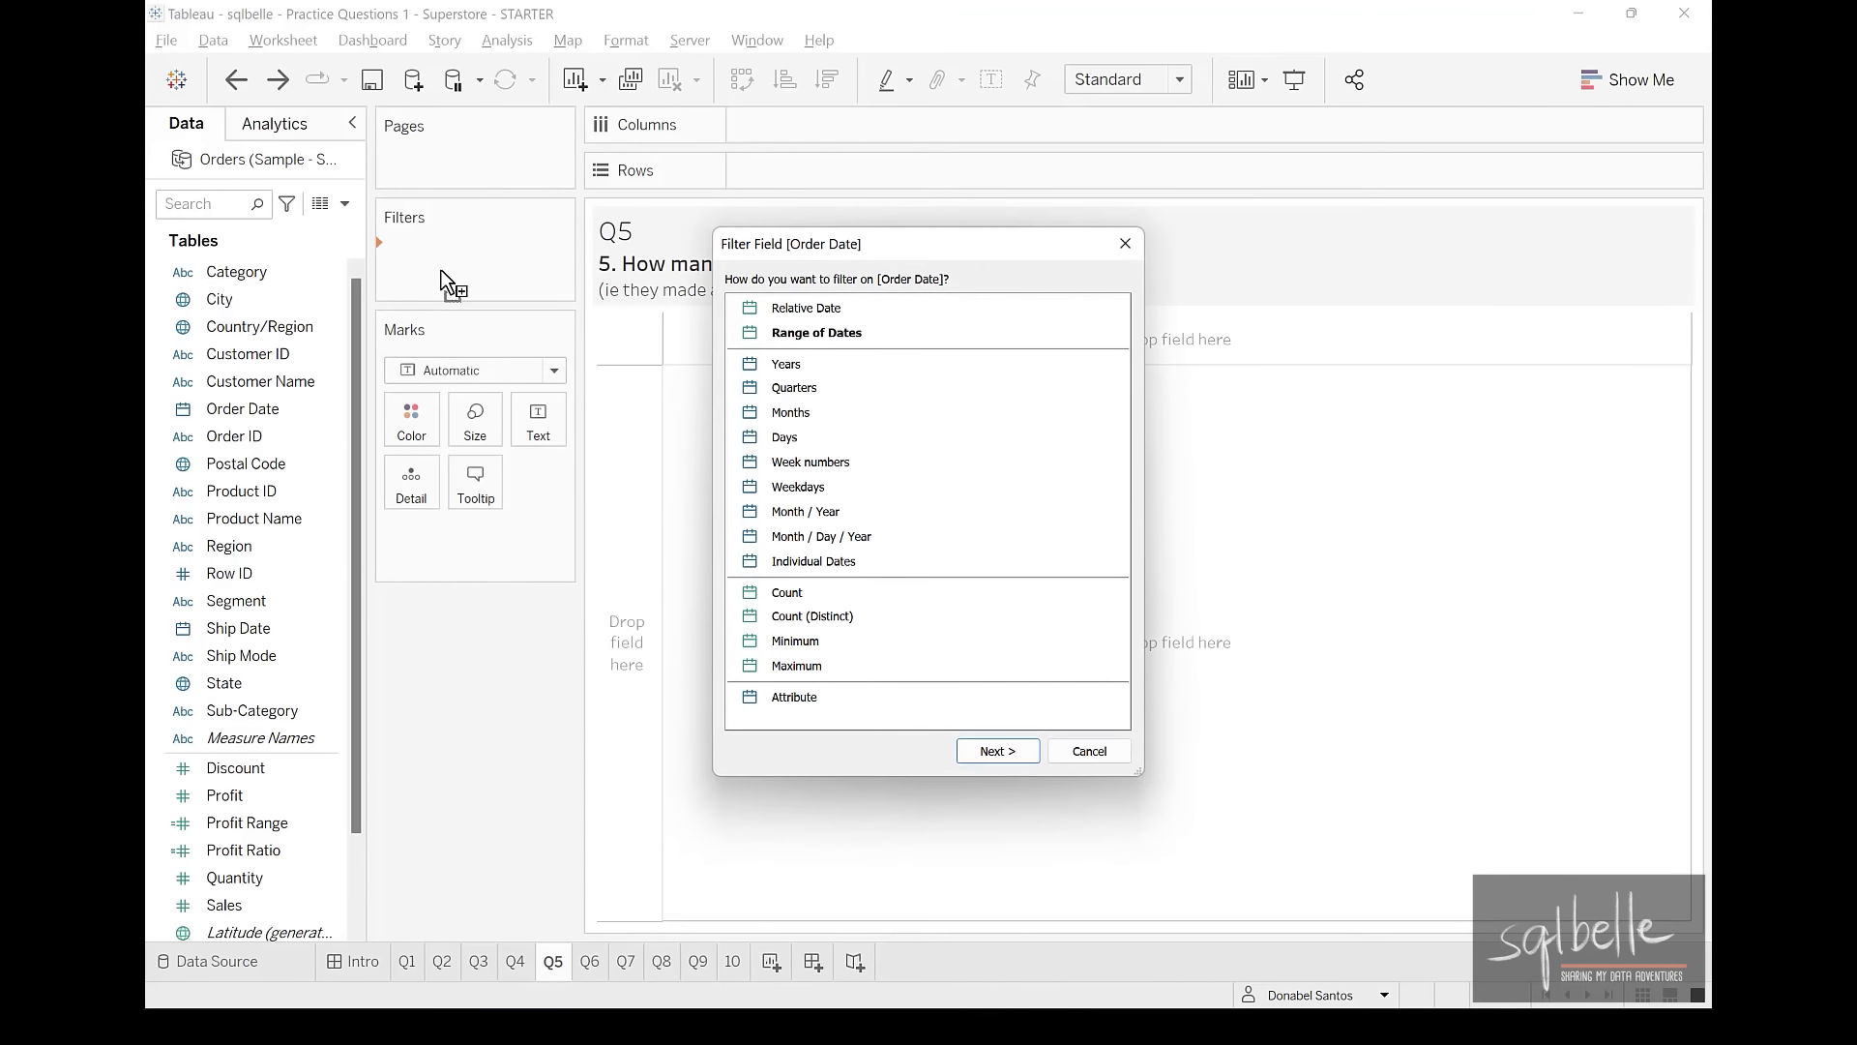
pyautogui.moveTo(902, 322); pyautogui.dragTo(905, 339)
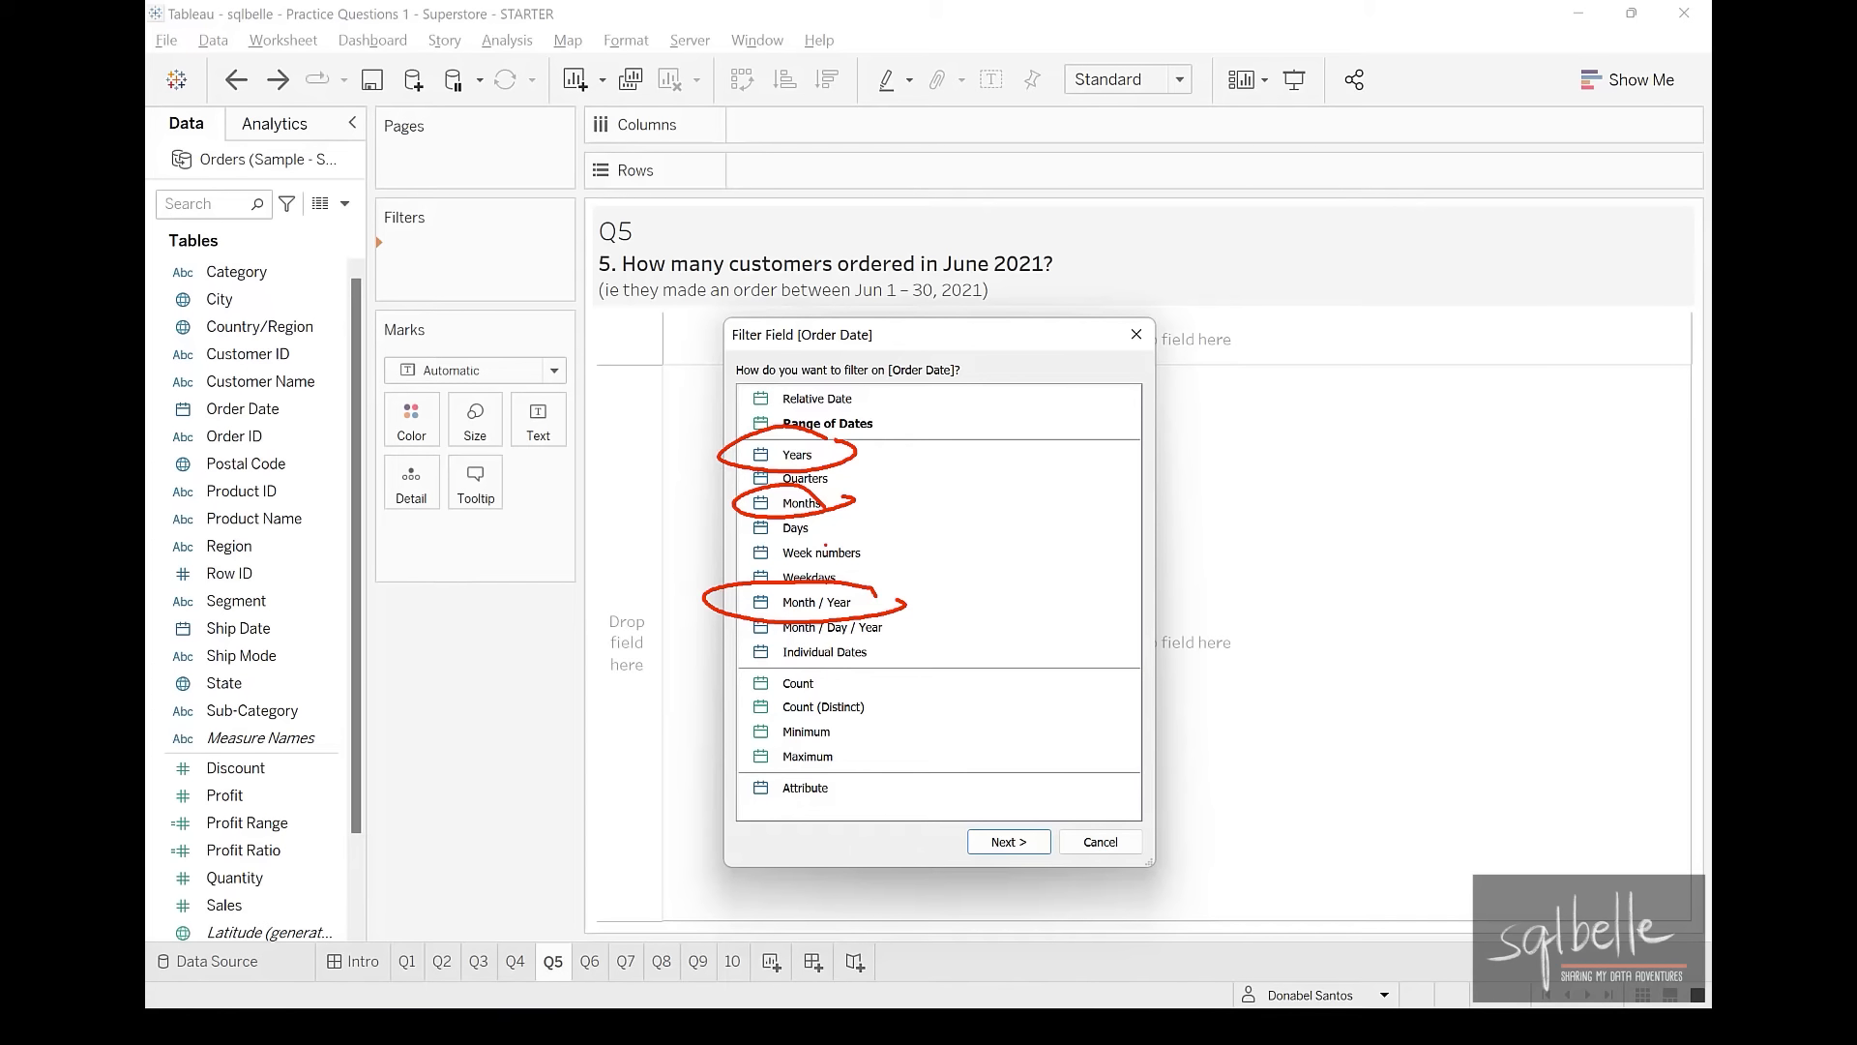
pyautogui.click(851, 602)
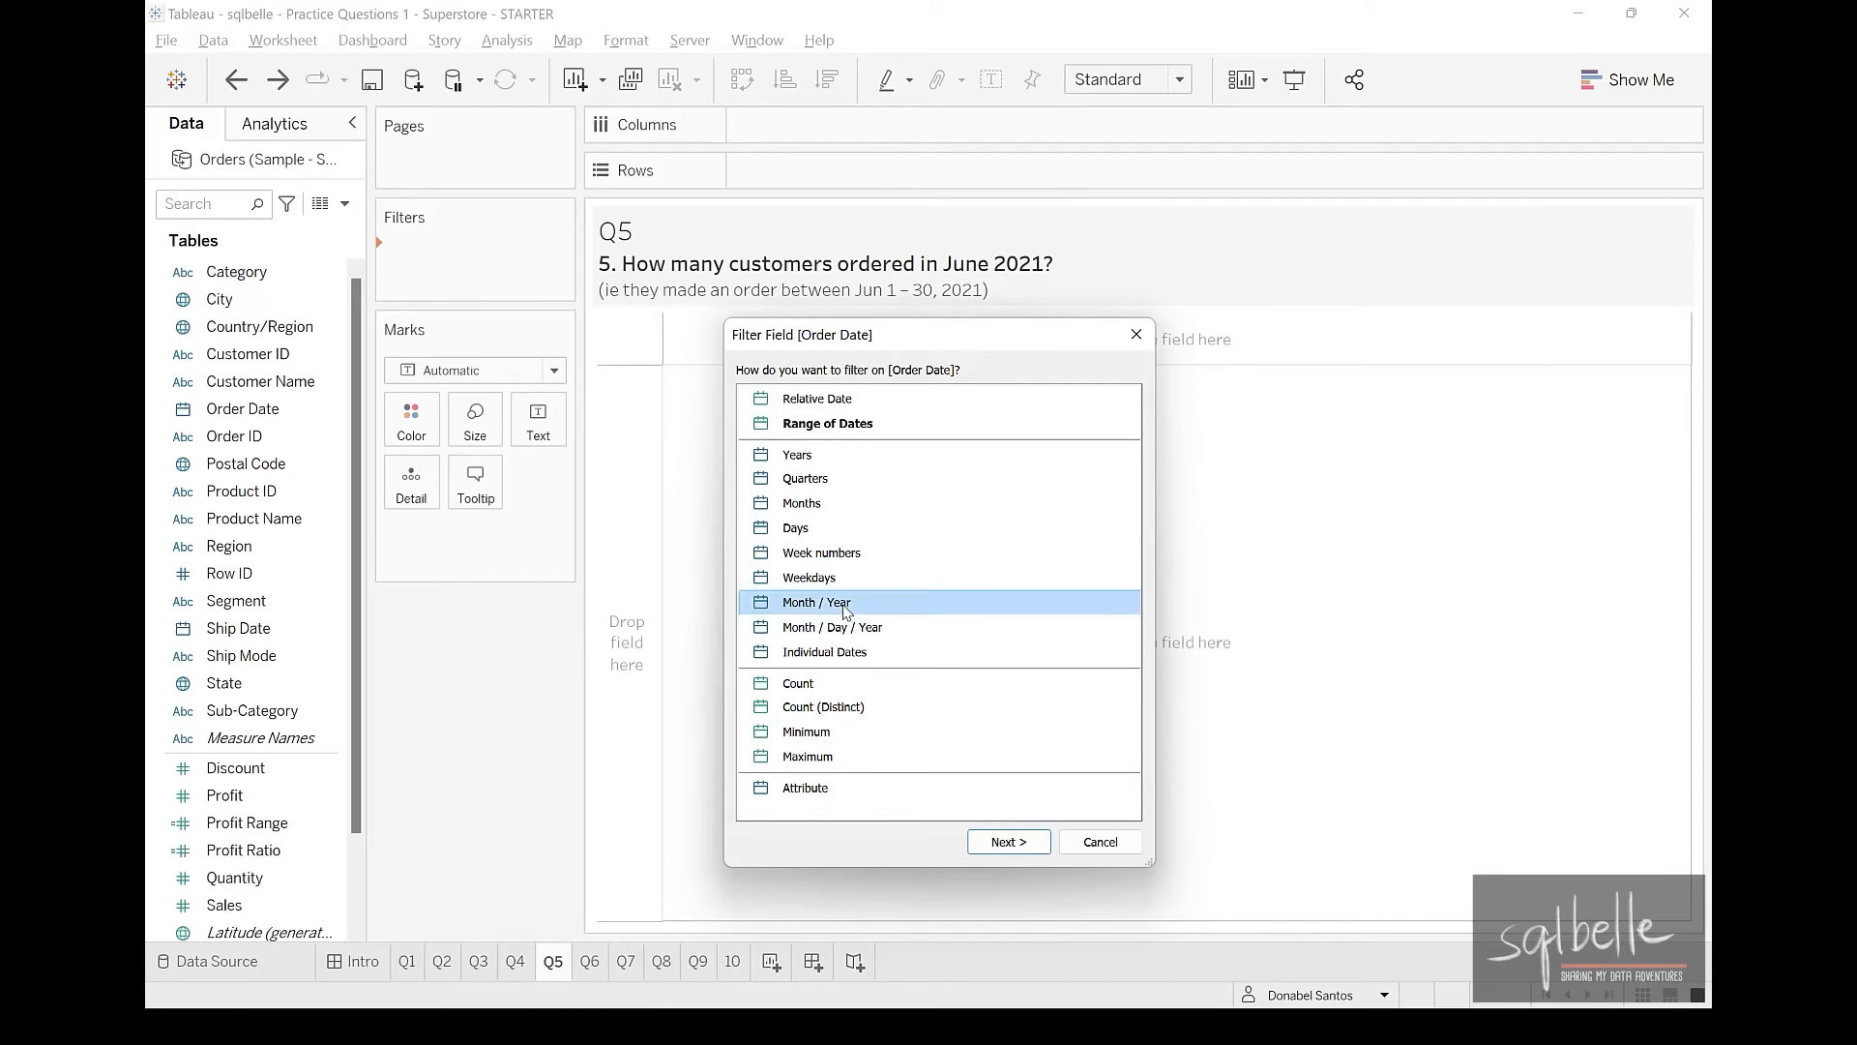
pyautogui.click(1006, 842)
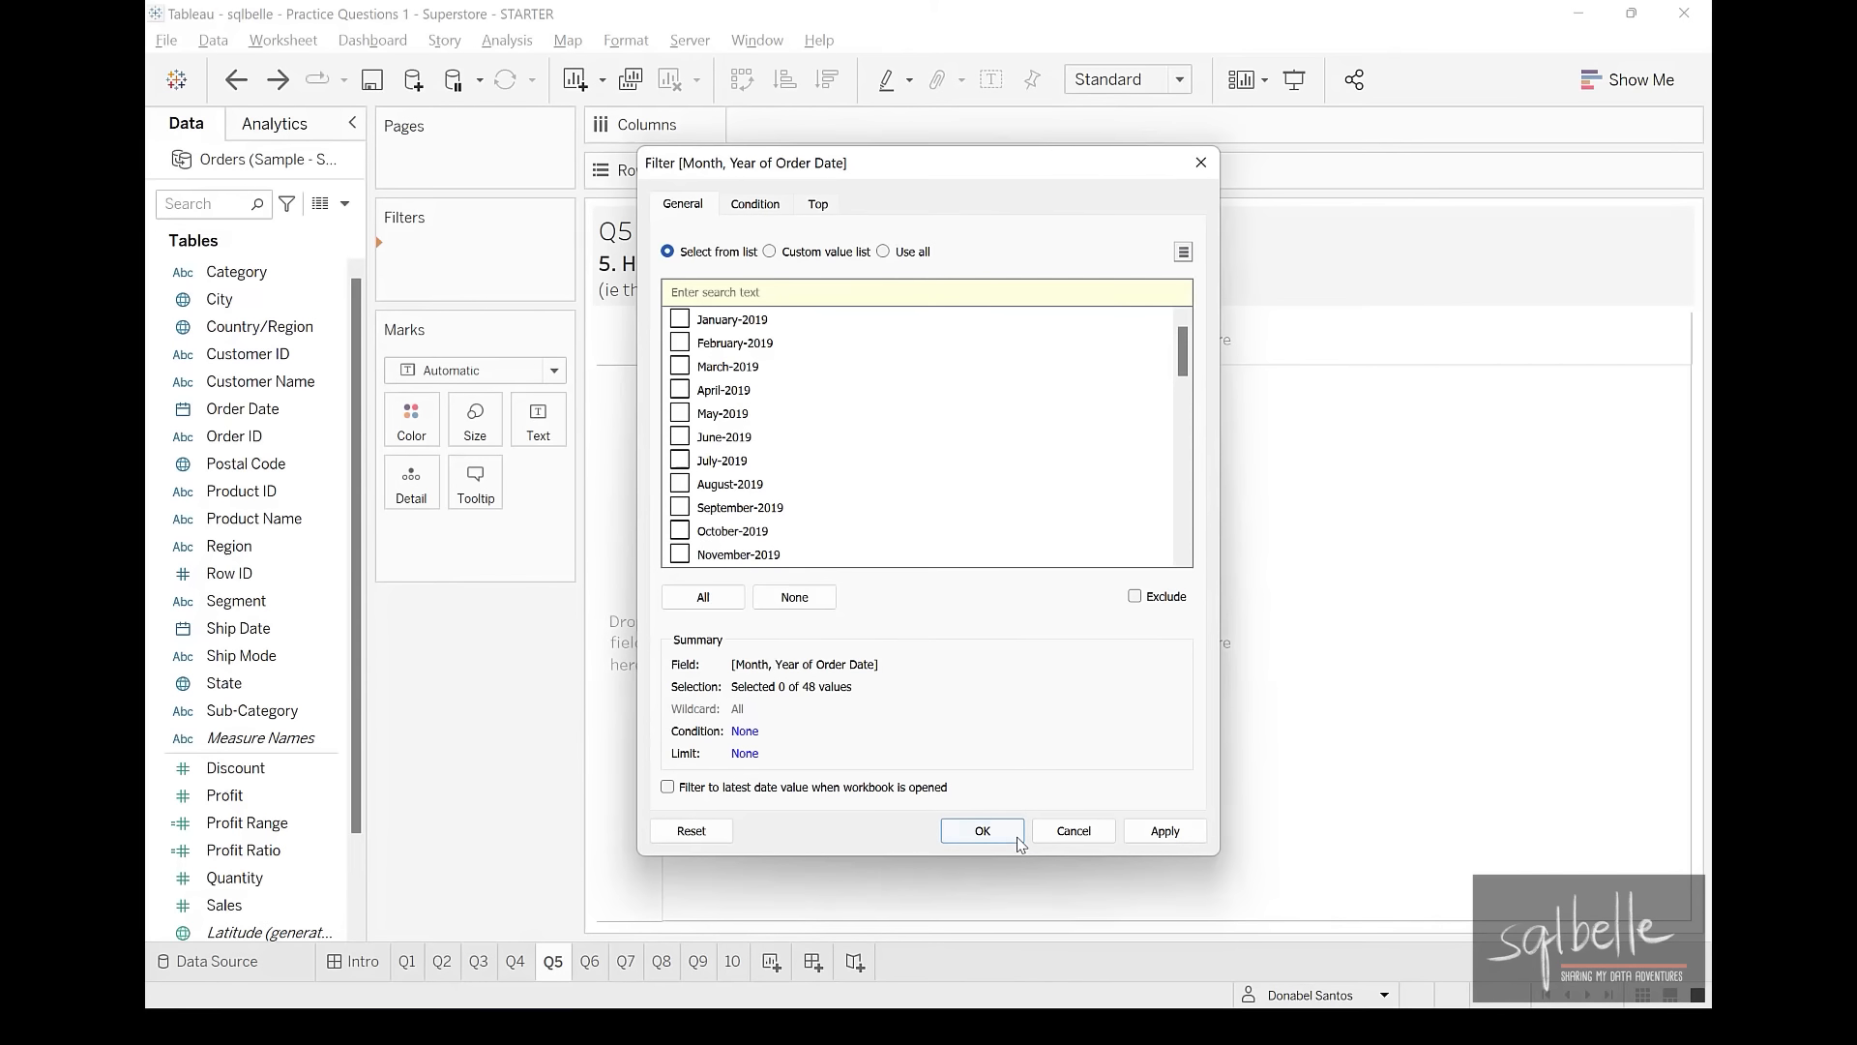
pyautogui.click(728, 284)
pyautogui.write('jun')
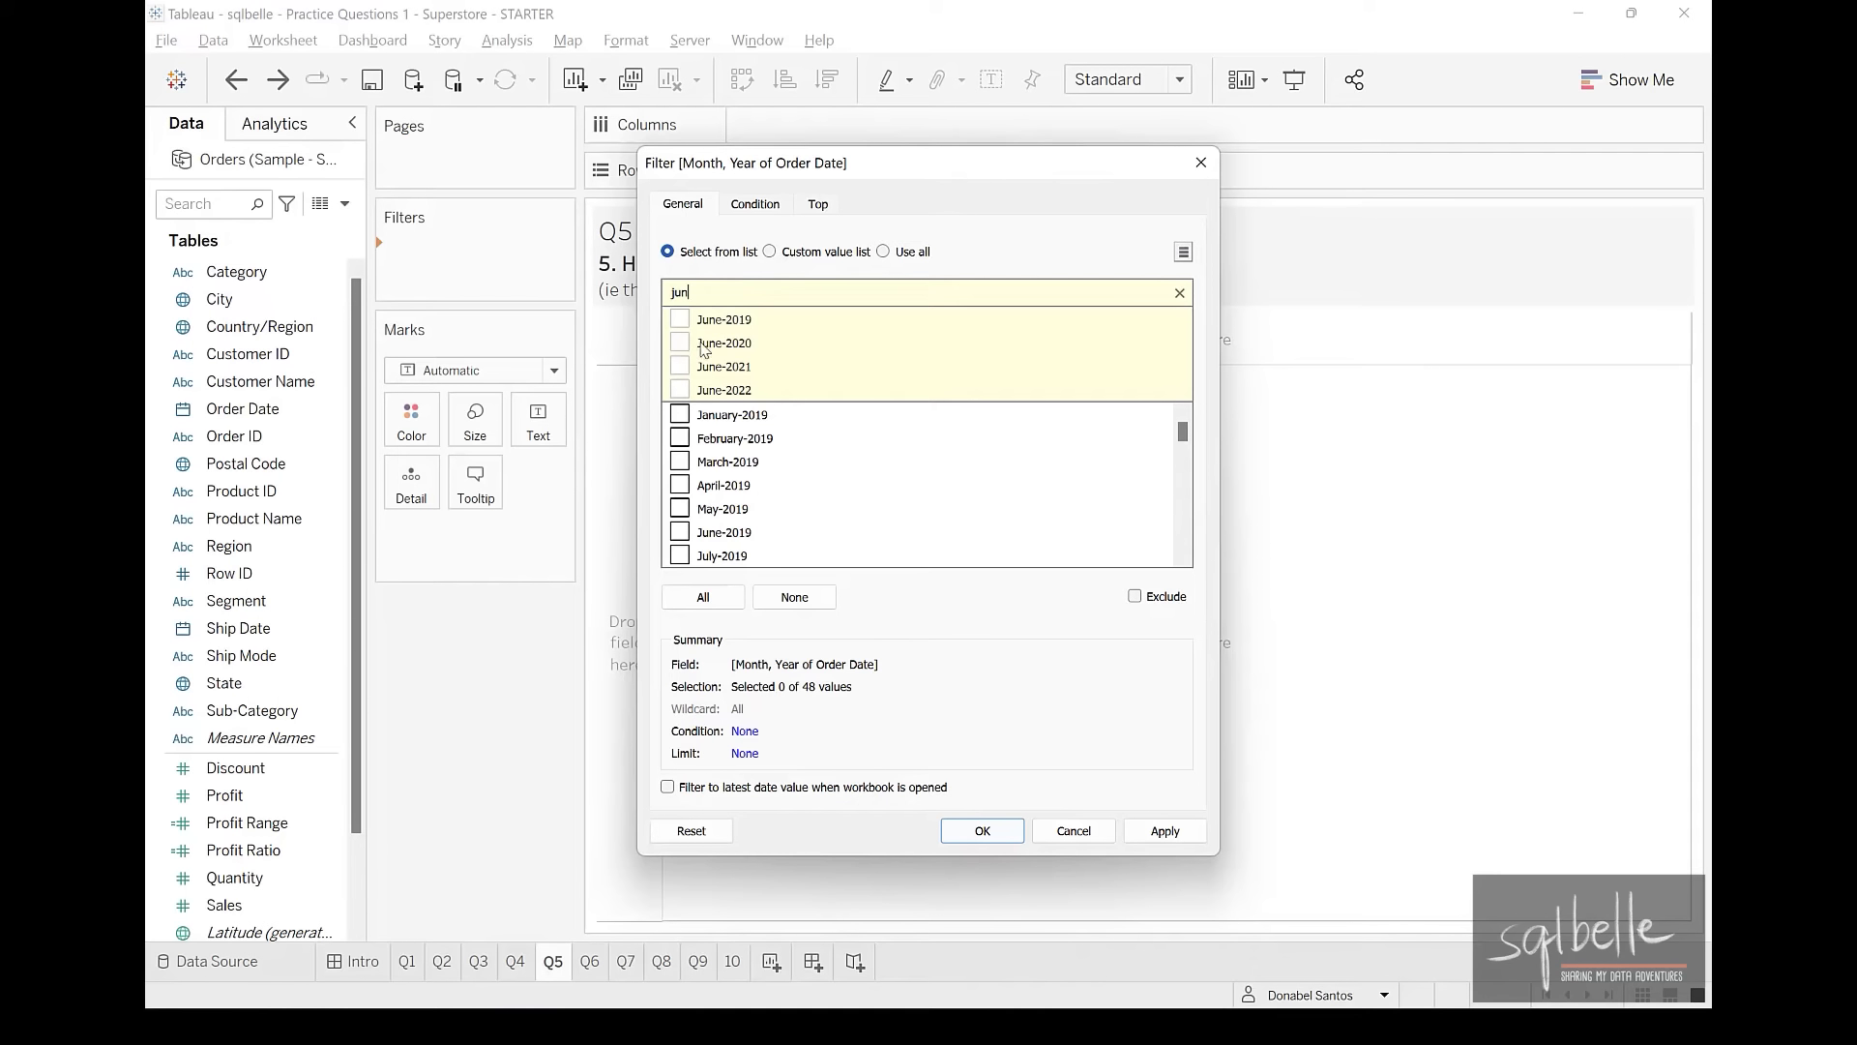
pyautogui.click(681, 365)
pyautogui.click(983, 831)
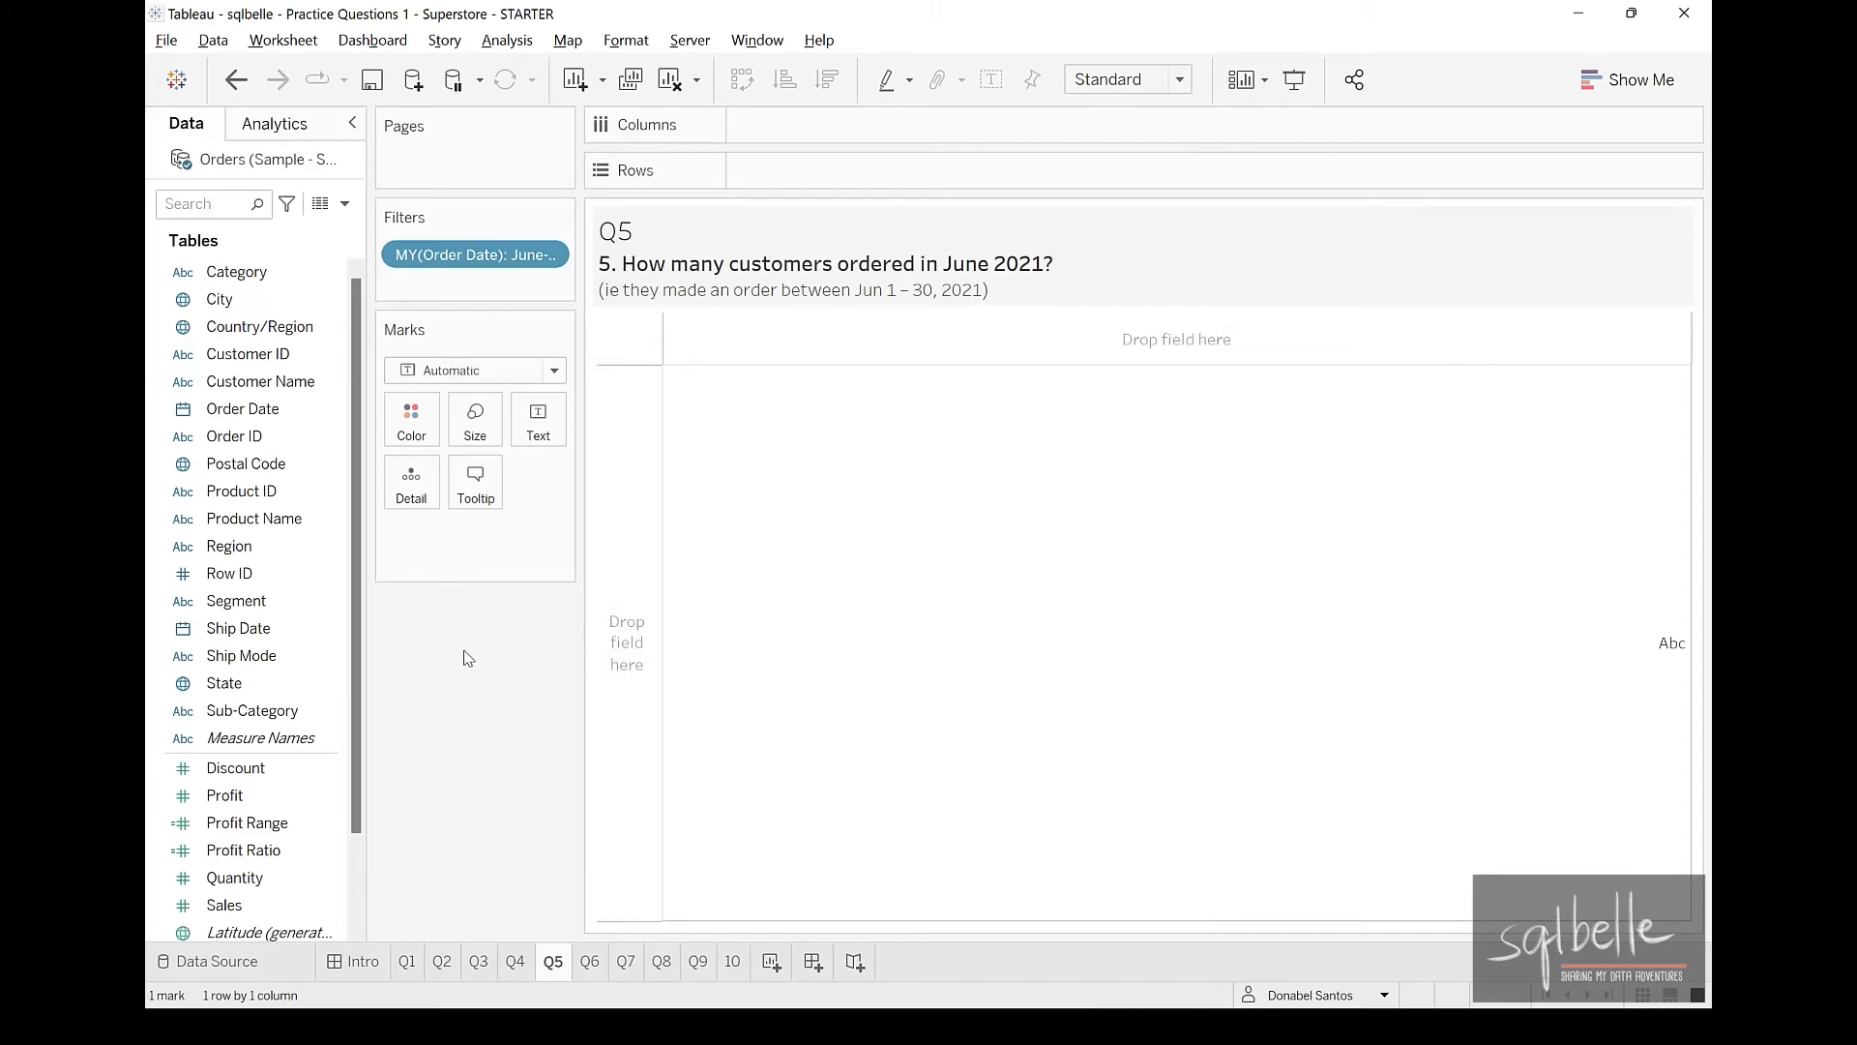
# List the individual Customer IDs in the rows to check the mark count, and remove the field again
pyautogui.moveTo(249, 355); pyautogui.dragTo(934, 184)
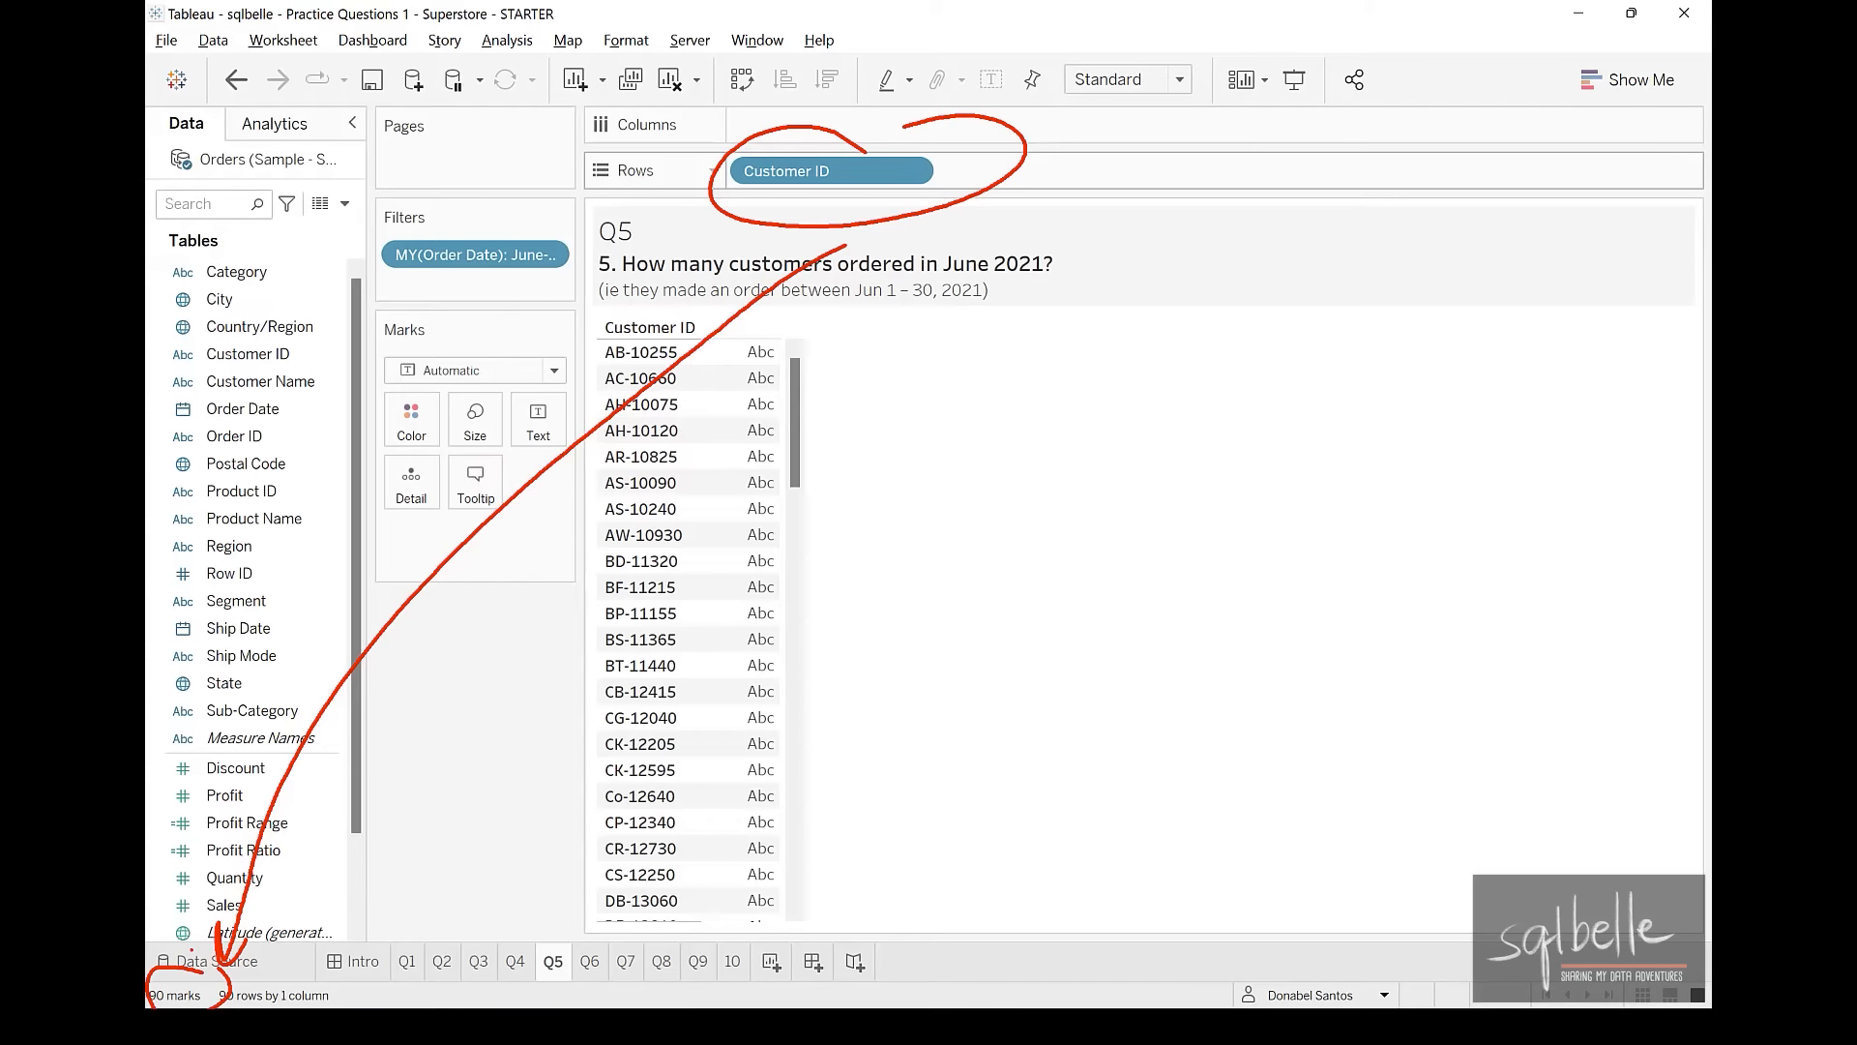
pyautogui.moveTo(778, 181); pyautogui.dragTo(505, 683)
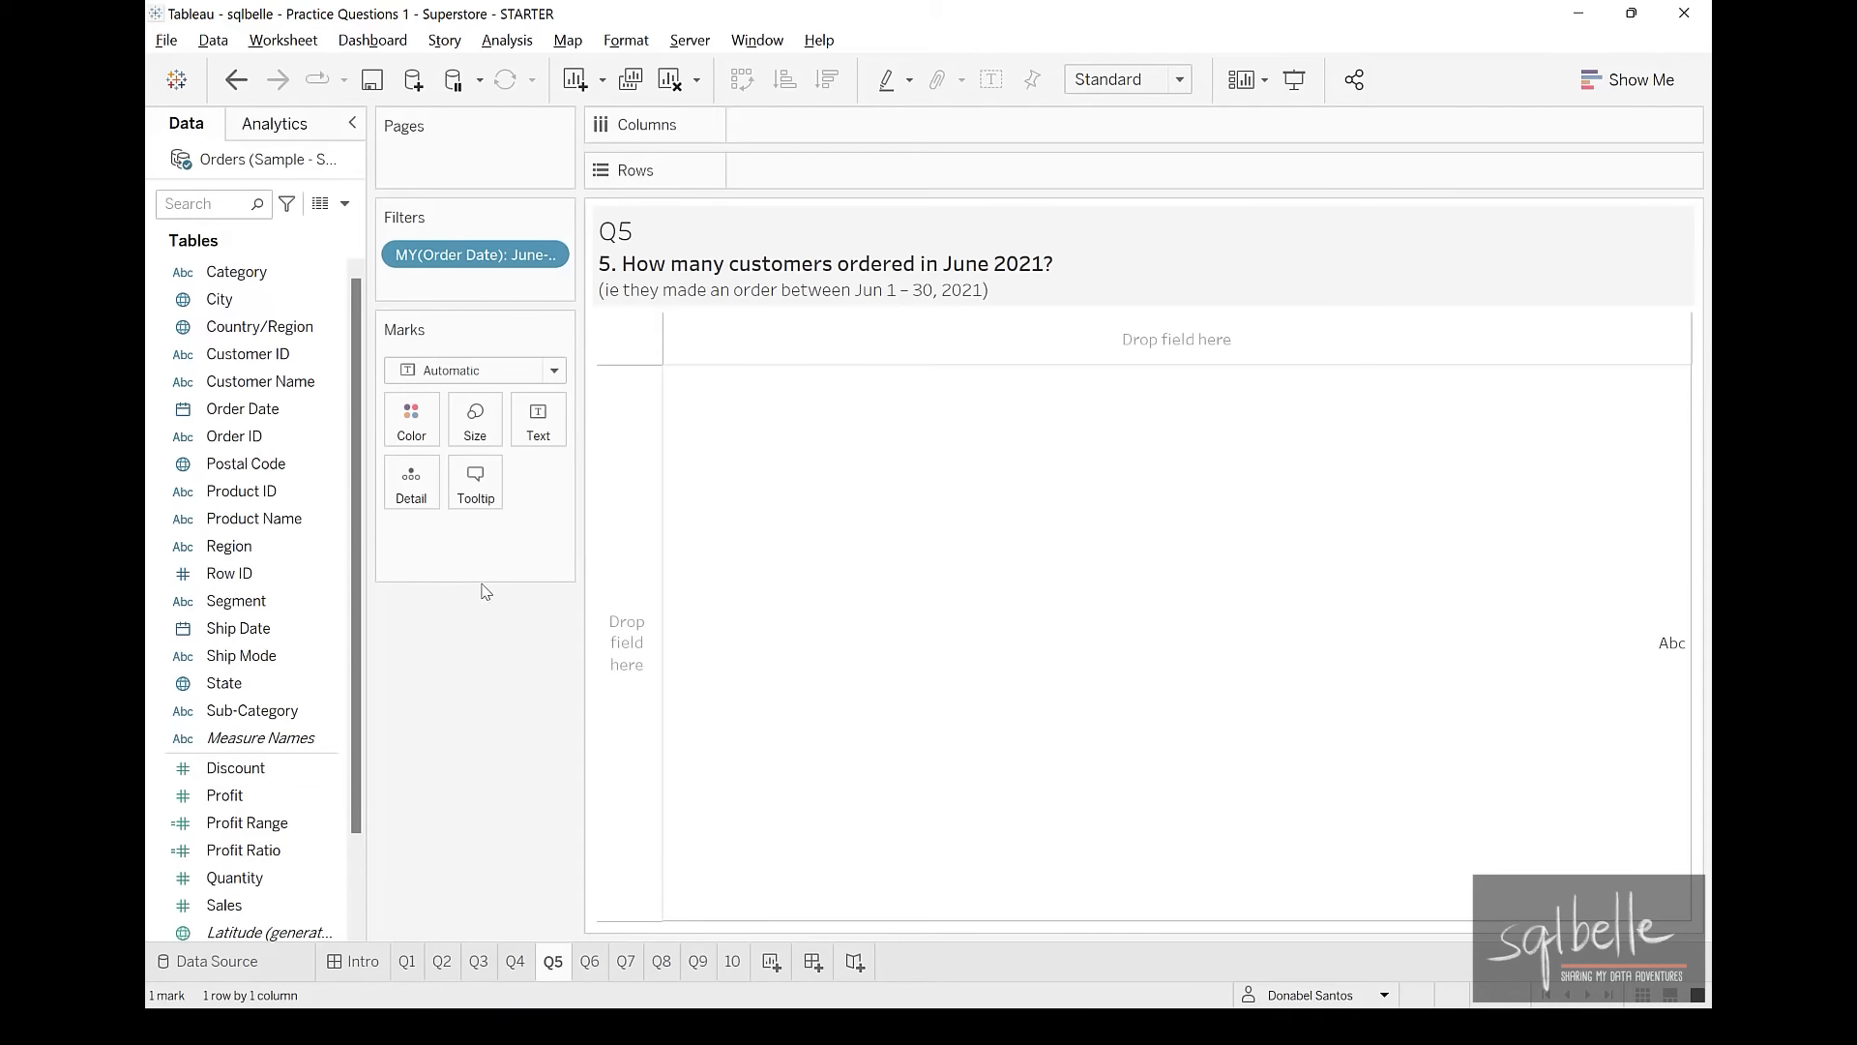
# Add Customer ID to the rows as the distinct count CNTD(Customer ID)
pyautogui.moveTo(247, 354); pyautogui.dragTo(780, 177)
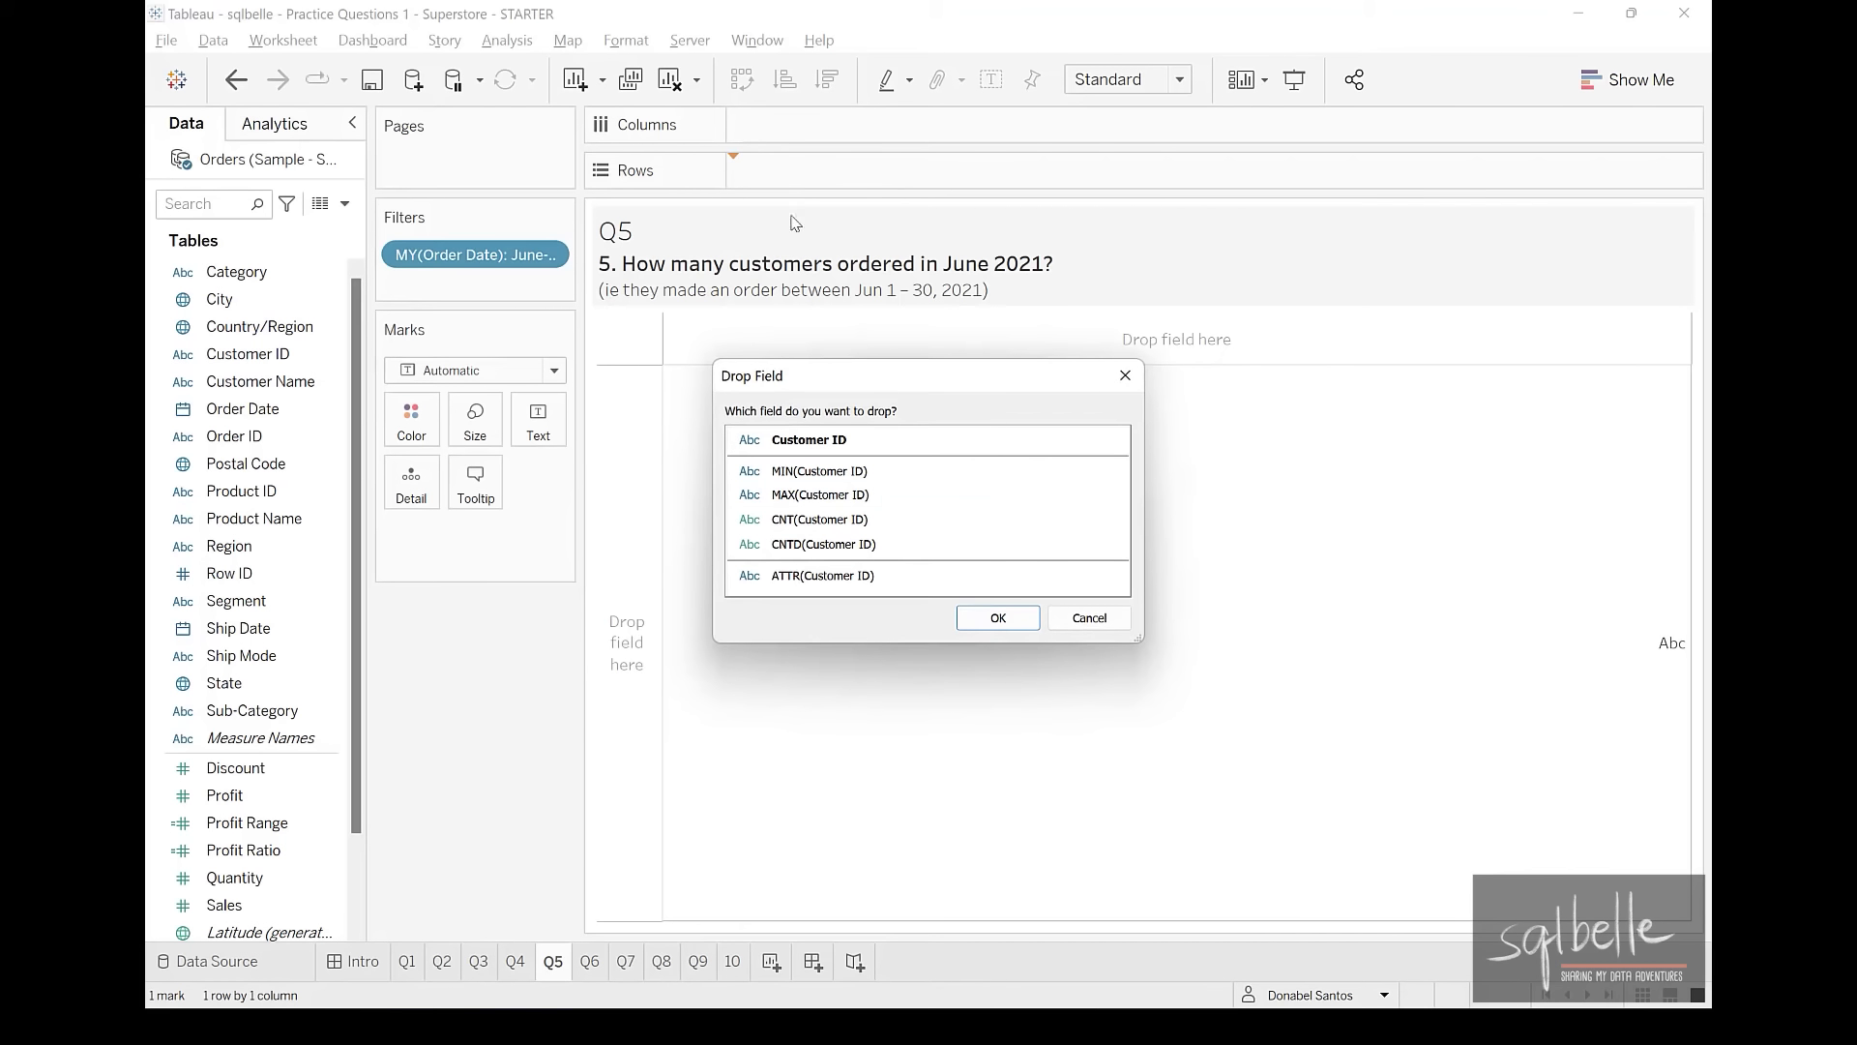
pyautogui.click(797, 544)
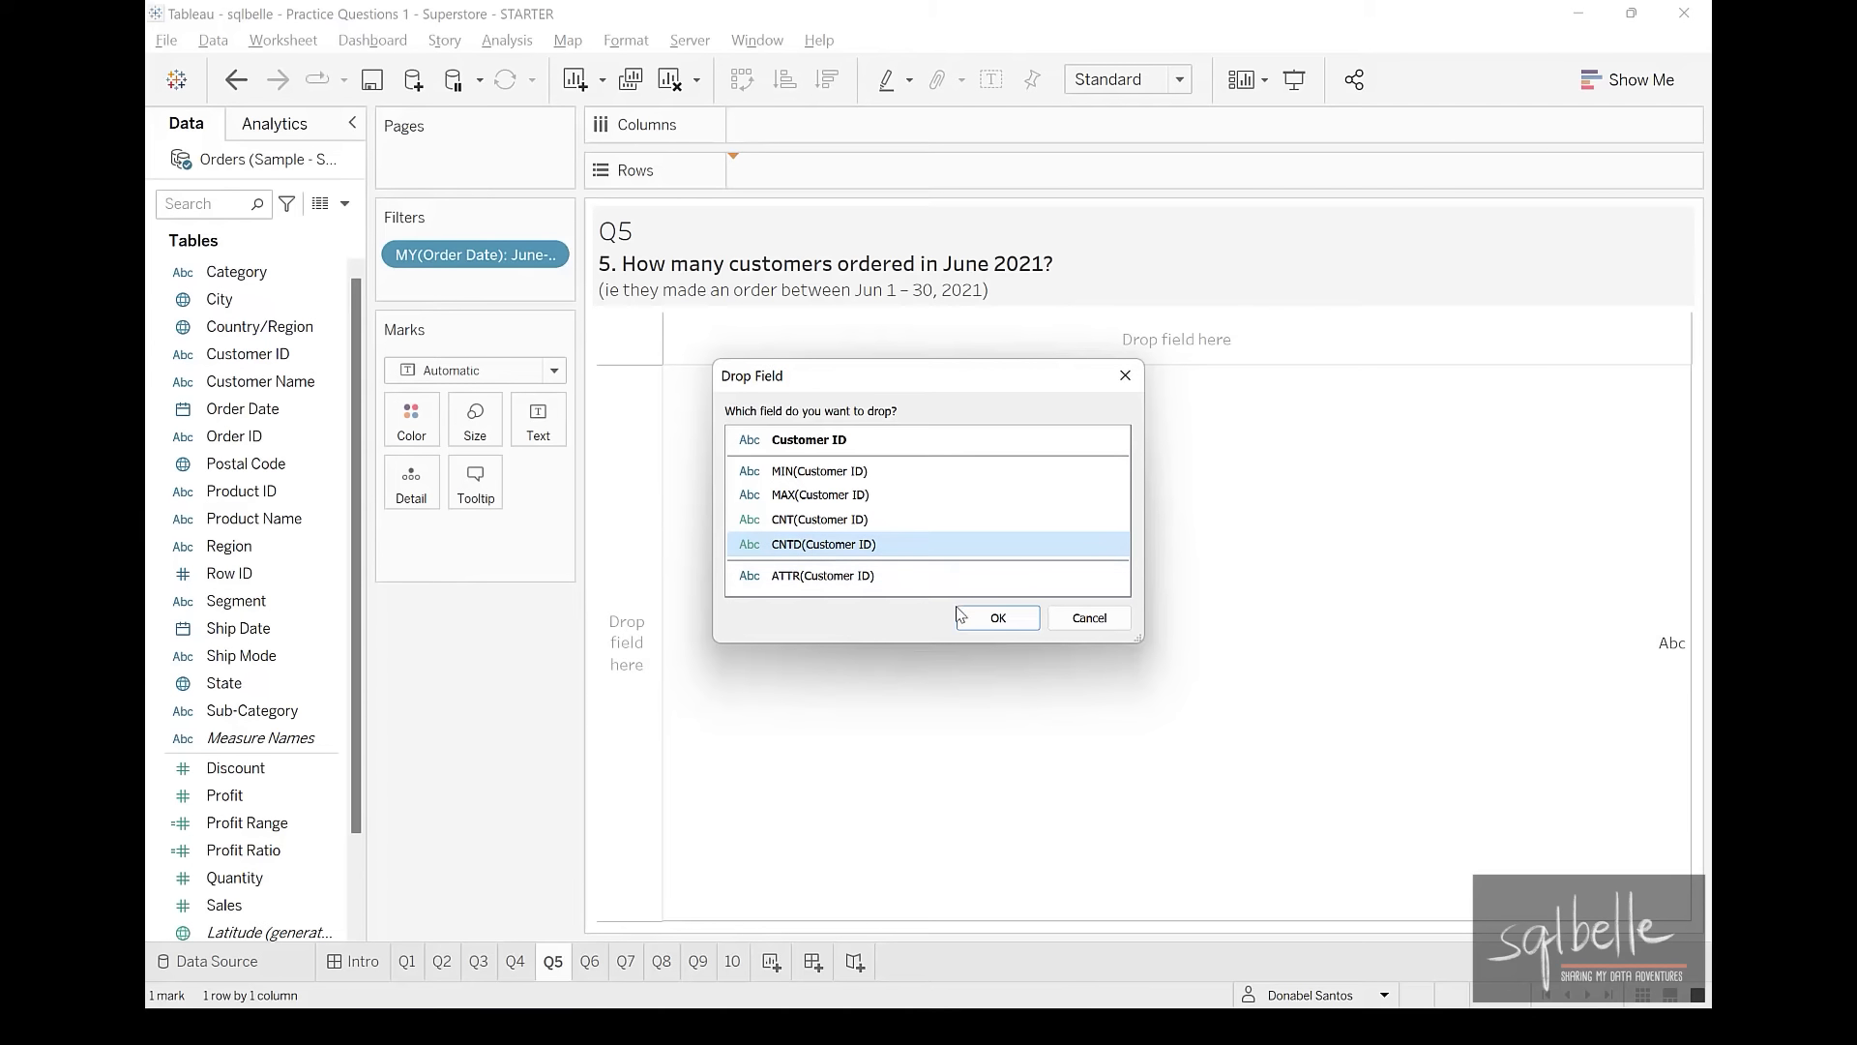
pyautogui.click(998, 617)
pyautogui.moveTo(714, 391)
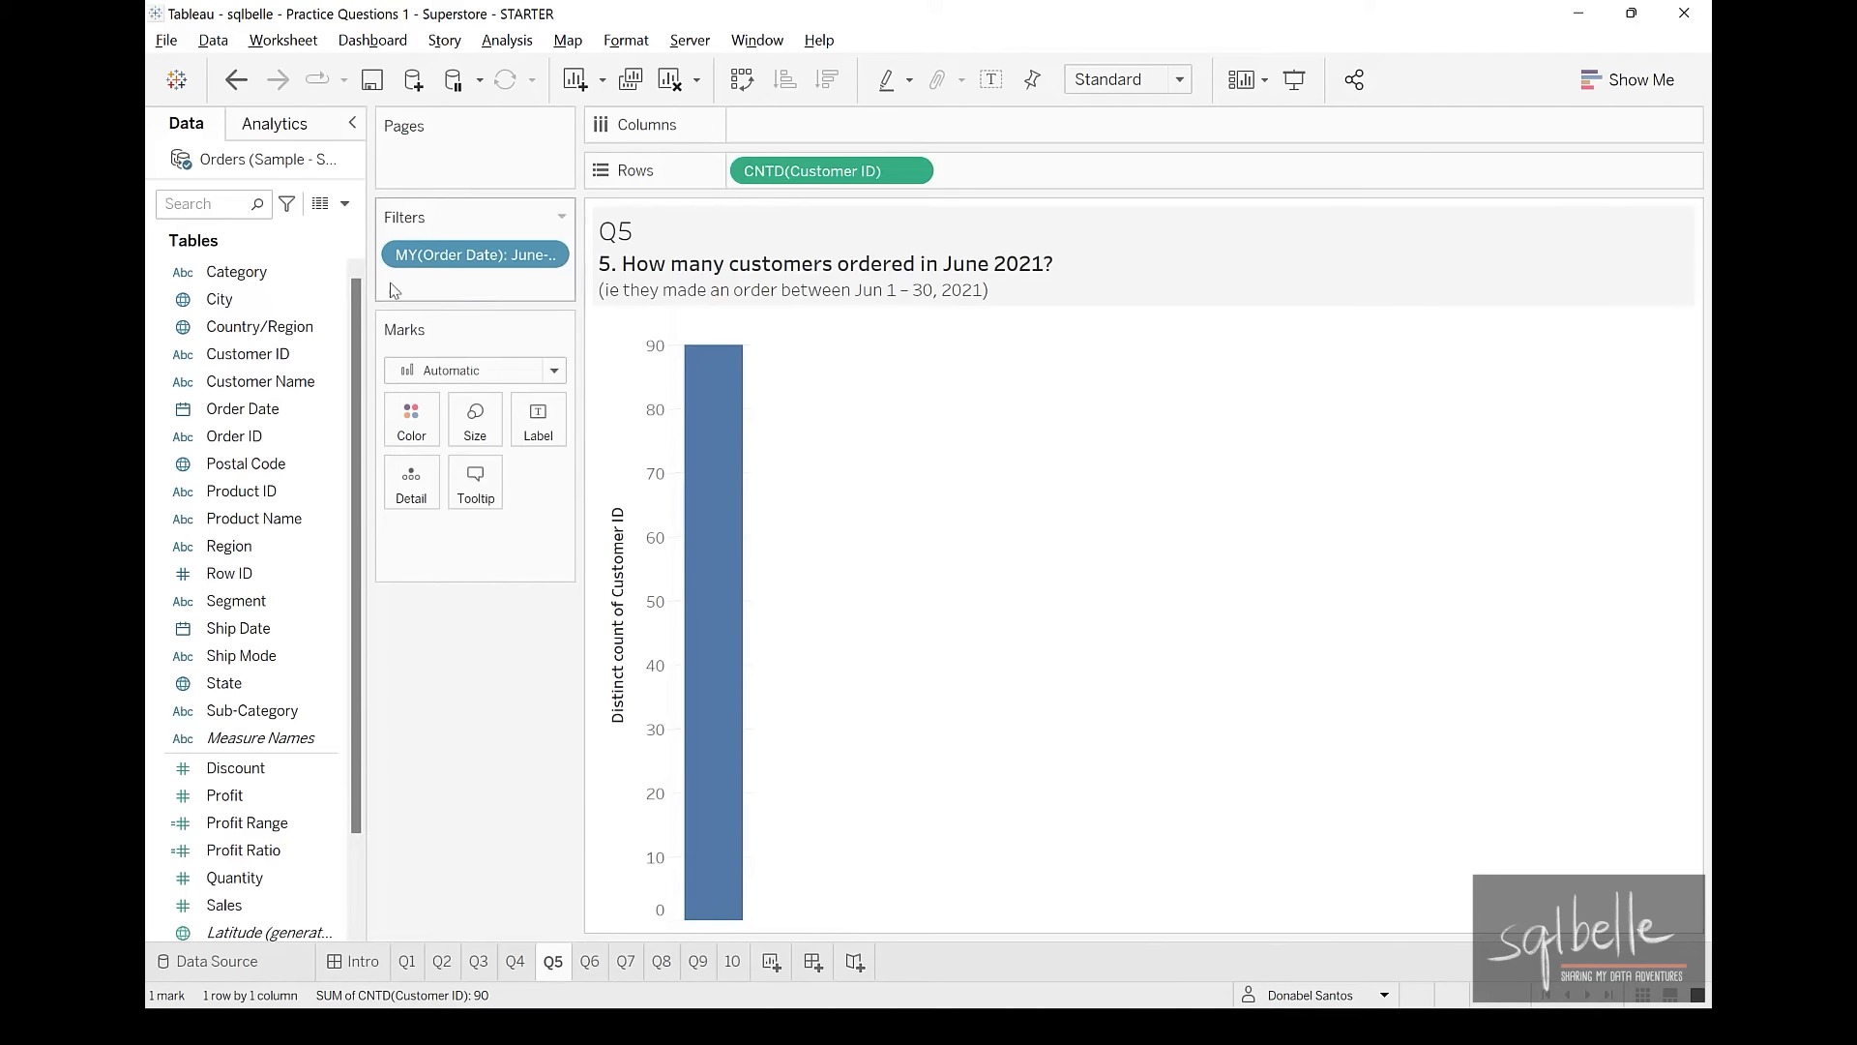
# Add CNT(Customer ID) to the rows after the distinct count and show mark labels on both bars
pyautogui.moveTo(237, 354); pyautogui.dragTo(1064, 172)
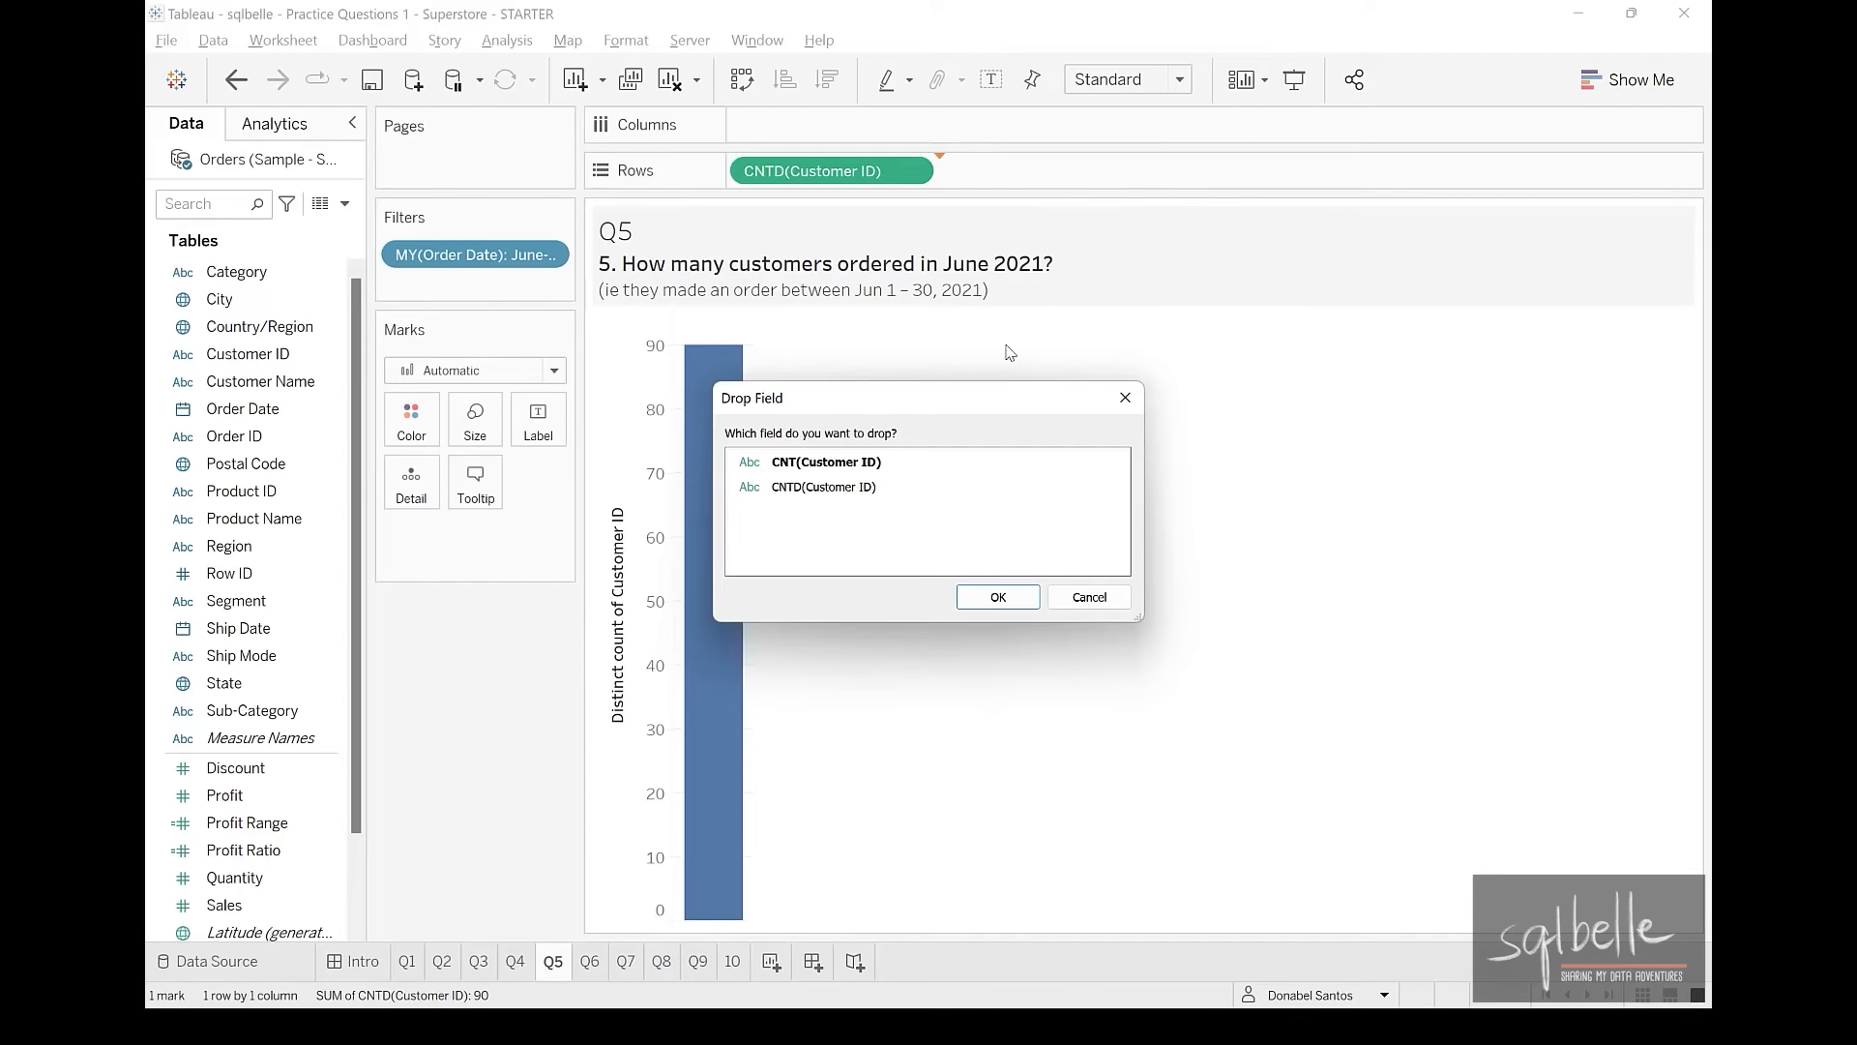
pyautogui.click(857, 465)
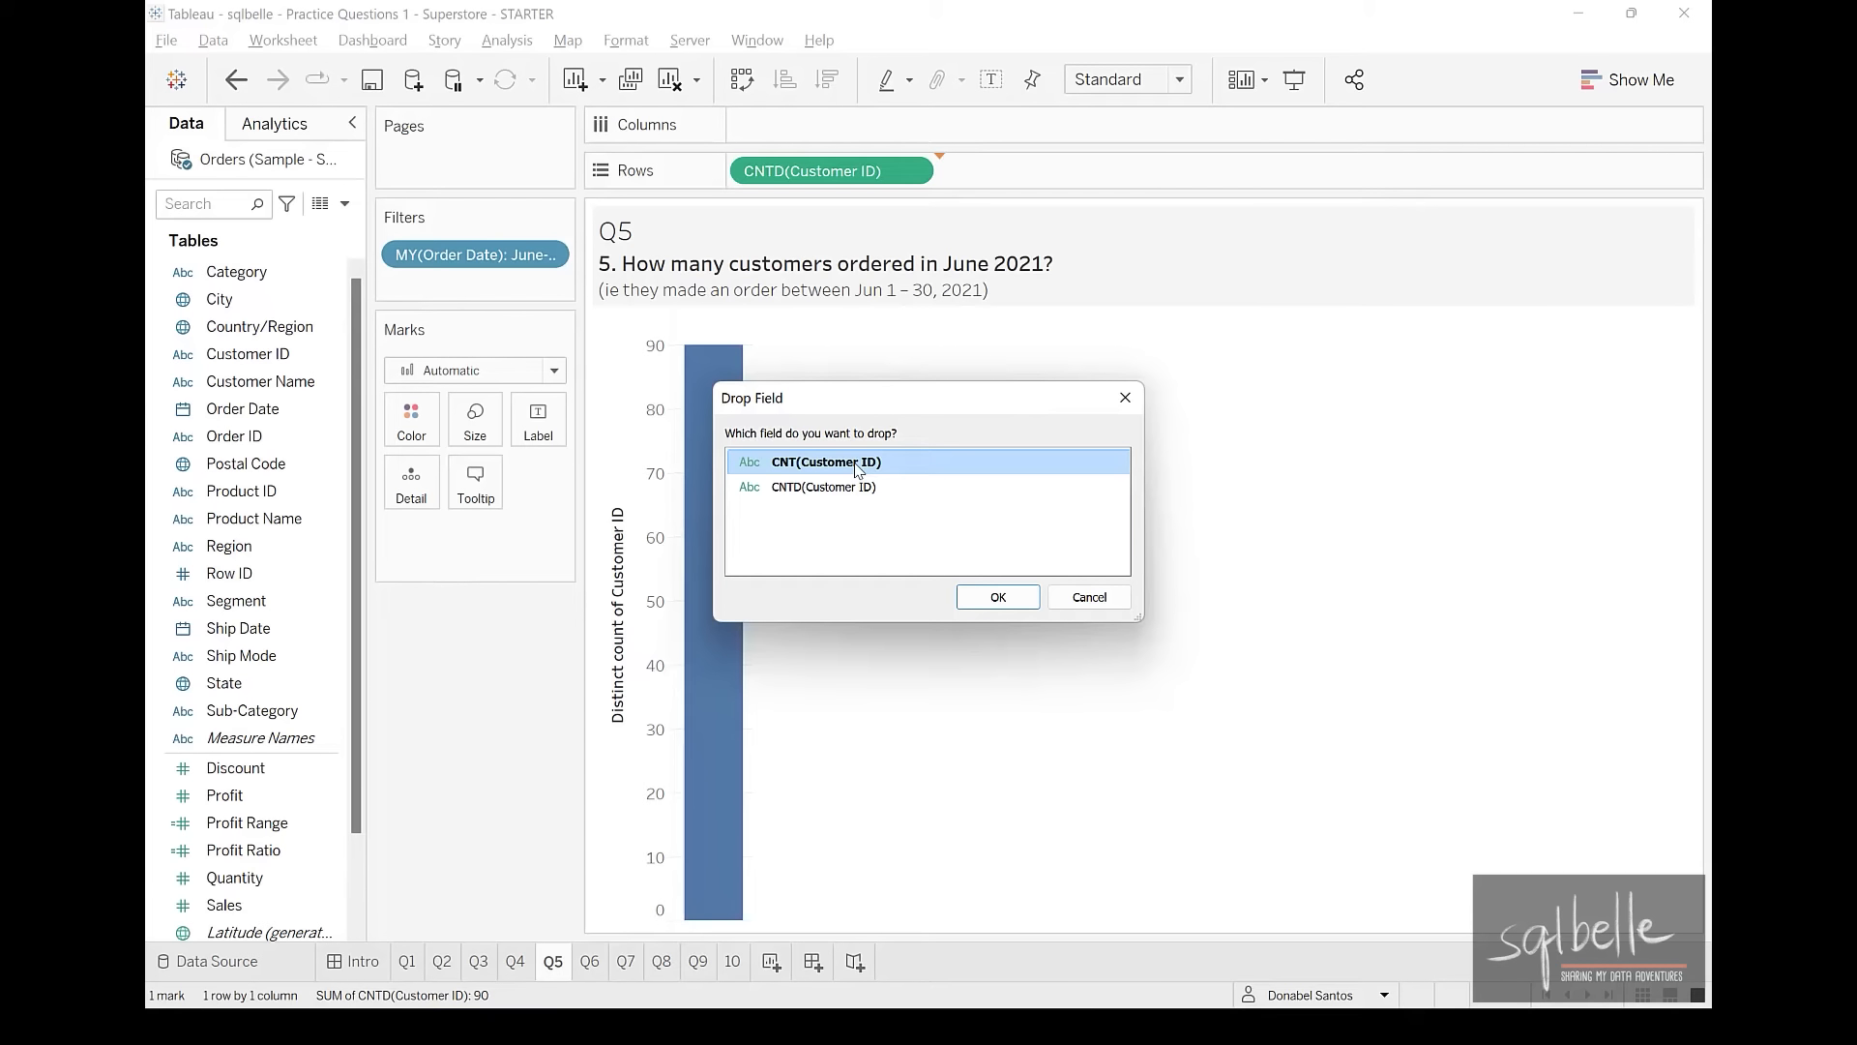
pyautogui.click(1006, 606)
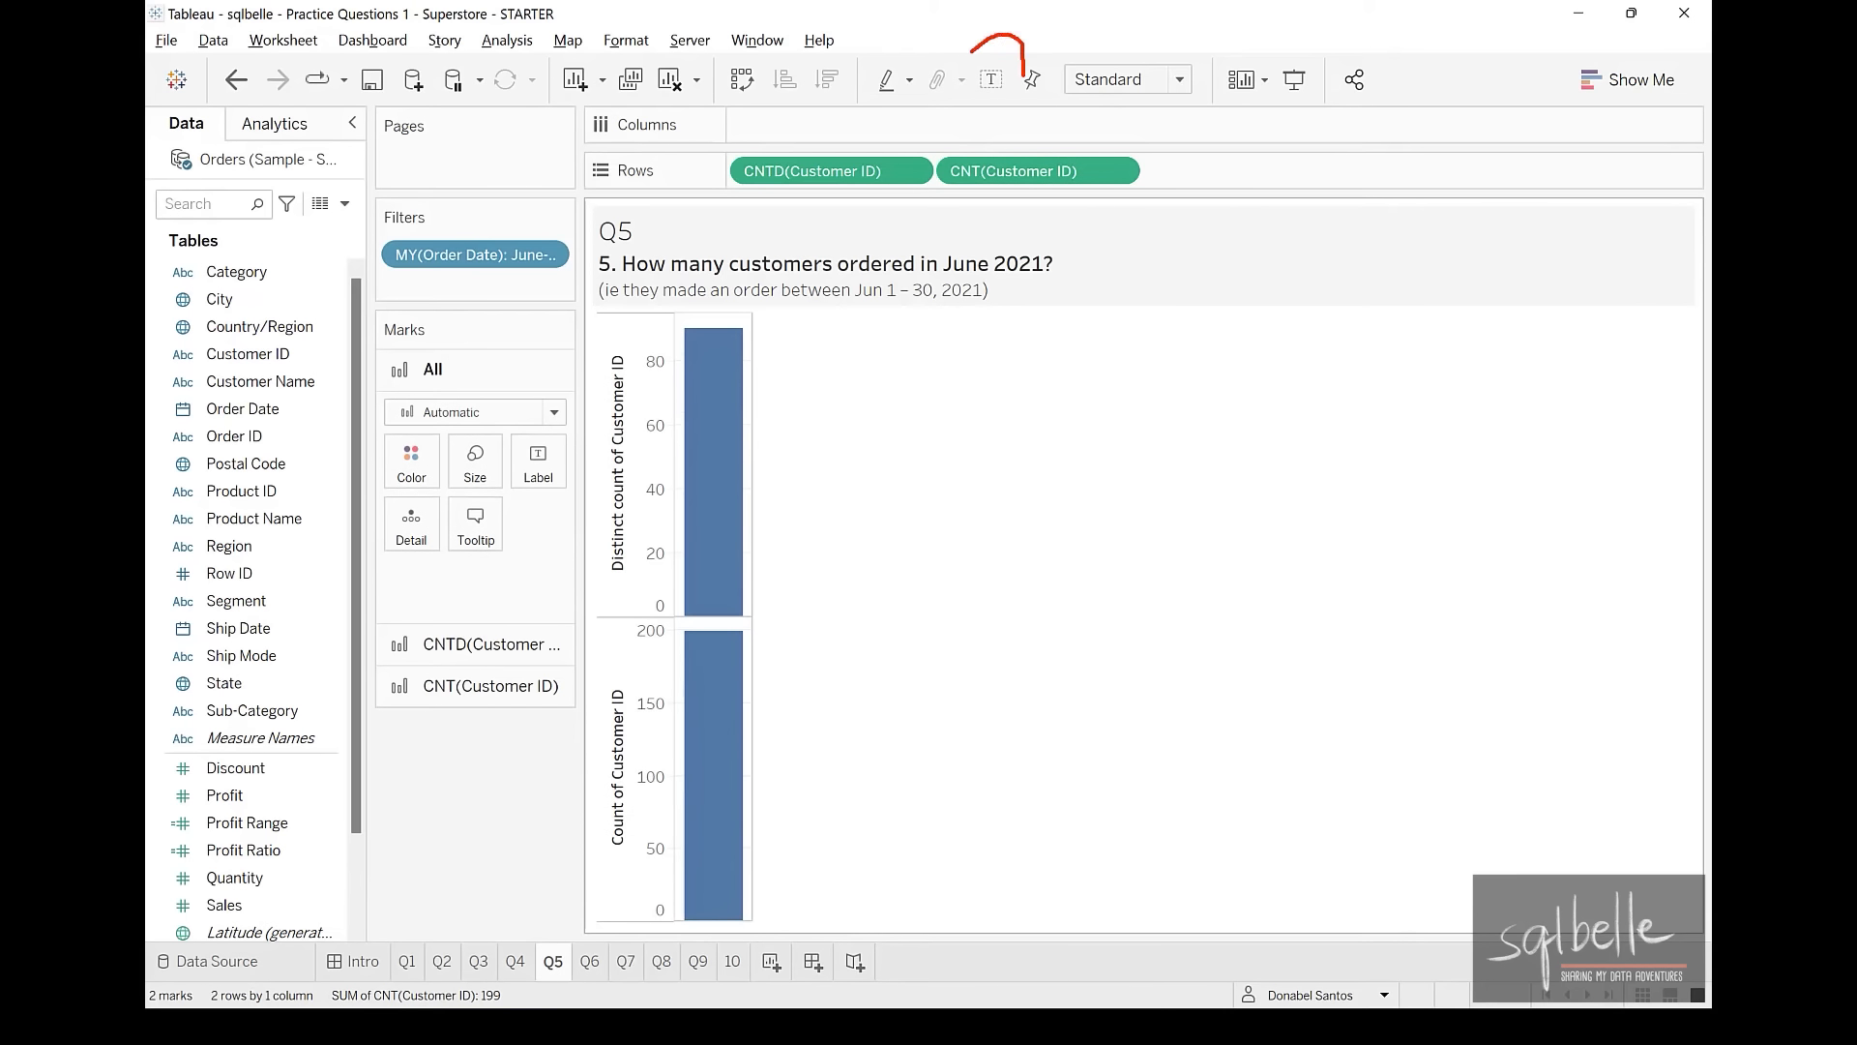
pyautogui.click(990, 80)
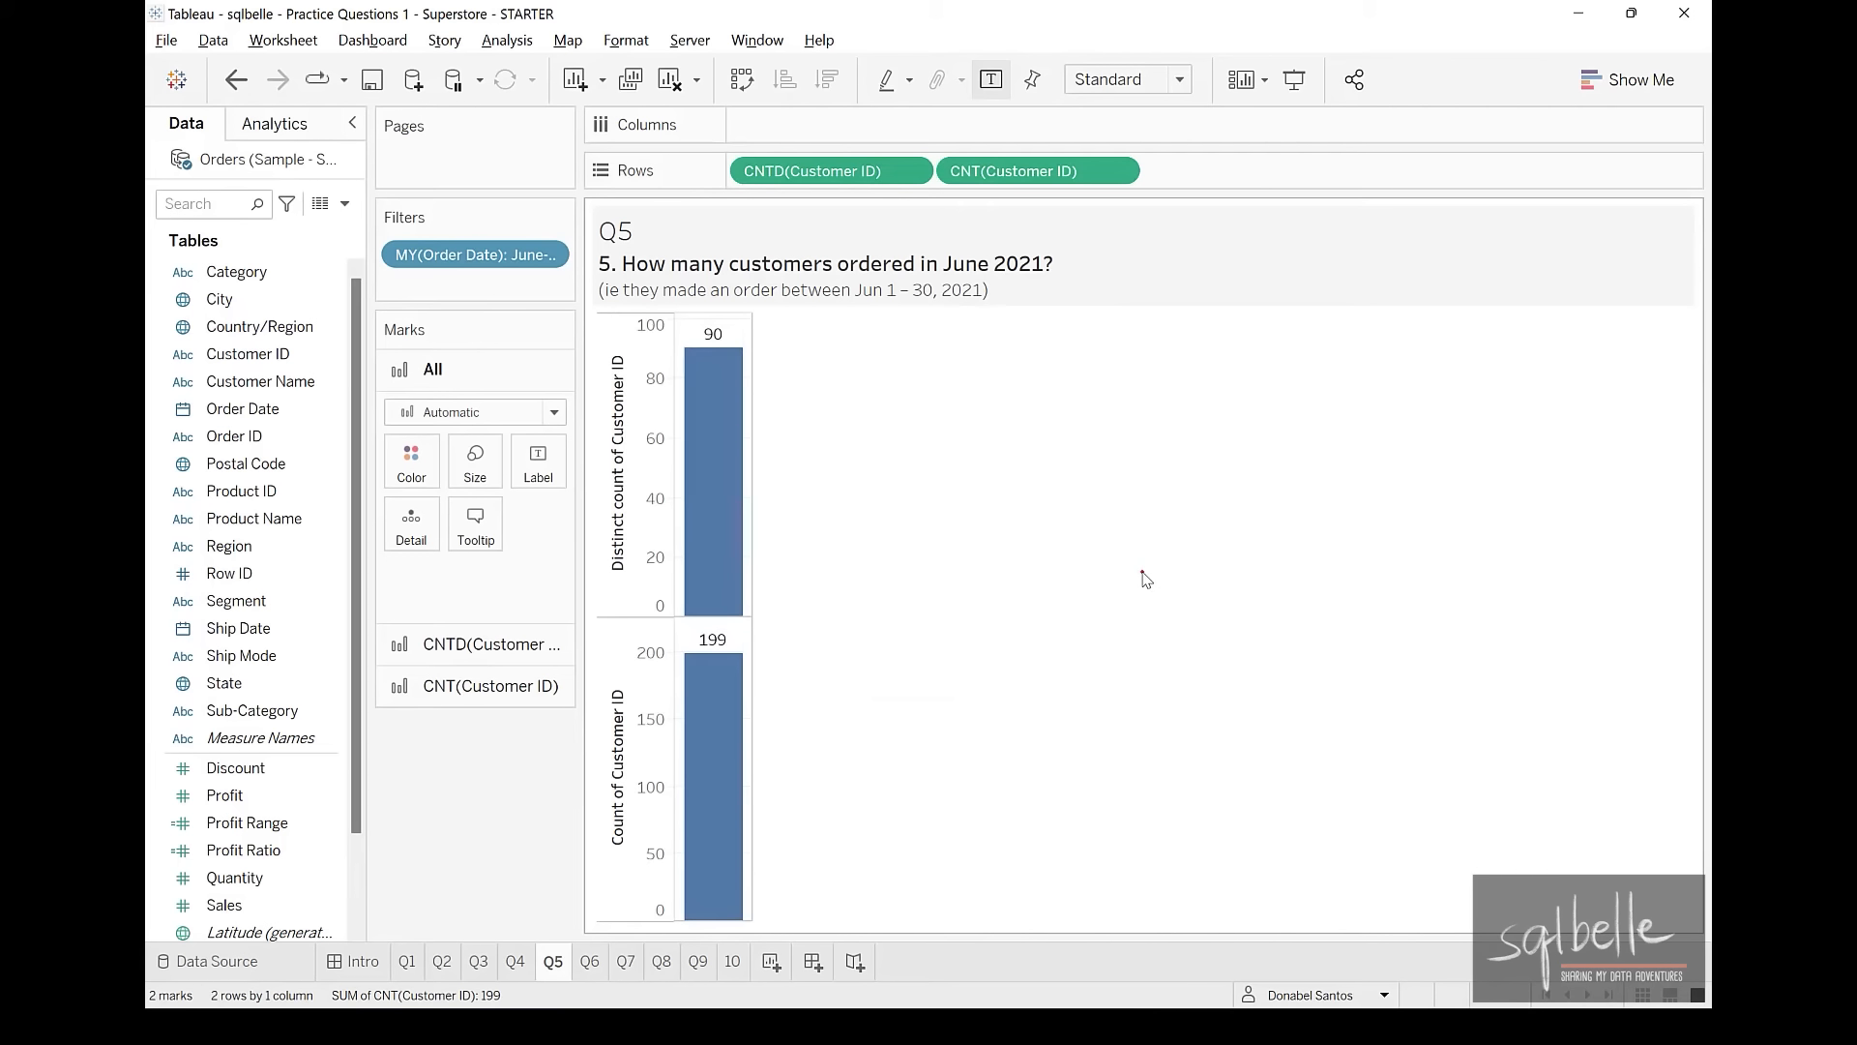
# Circle both bar labels, mark the Count of Customer ID axis, sketch dashes bracketed into one, and clear the drawing
pyautogui.moveTo(754, 320)
pyautogui.mouseDown()
pyautogui.moveTo(646, 360)
pyautogui.moveTo(774, 302)
pyautogui.mouseUp()
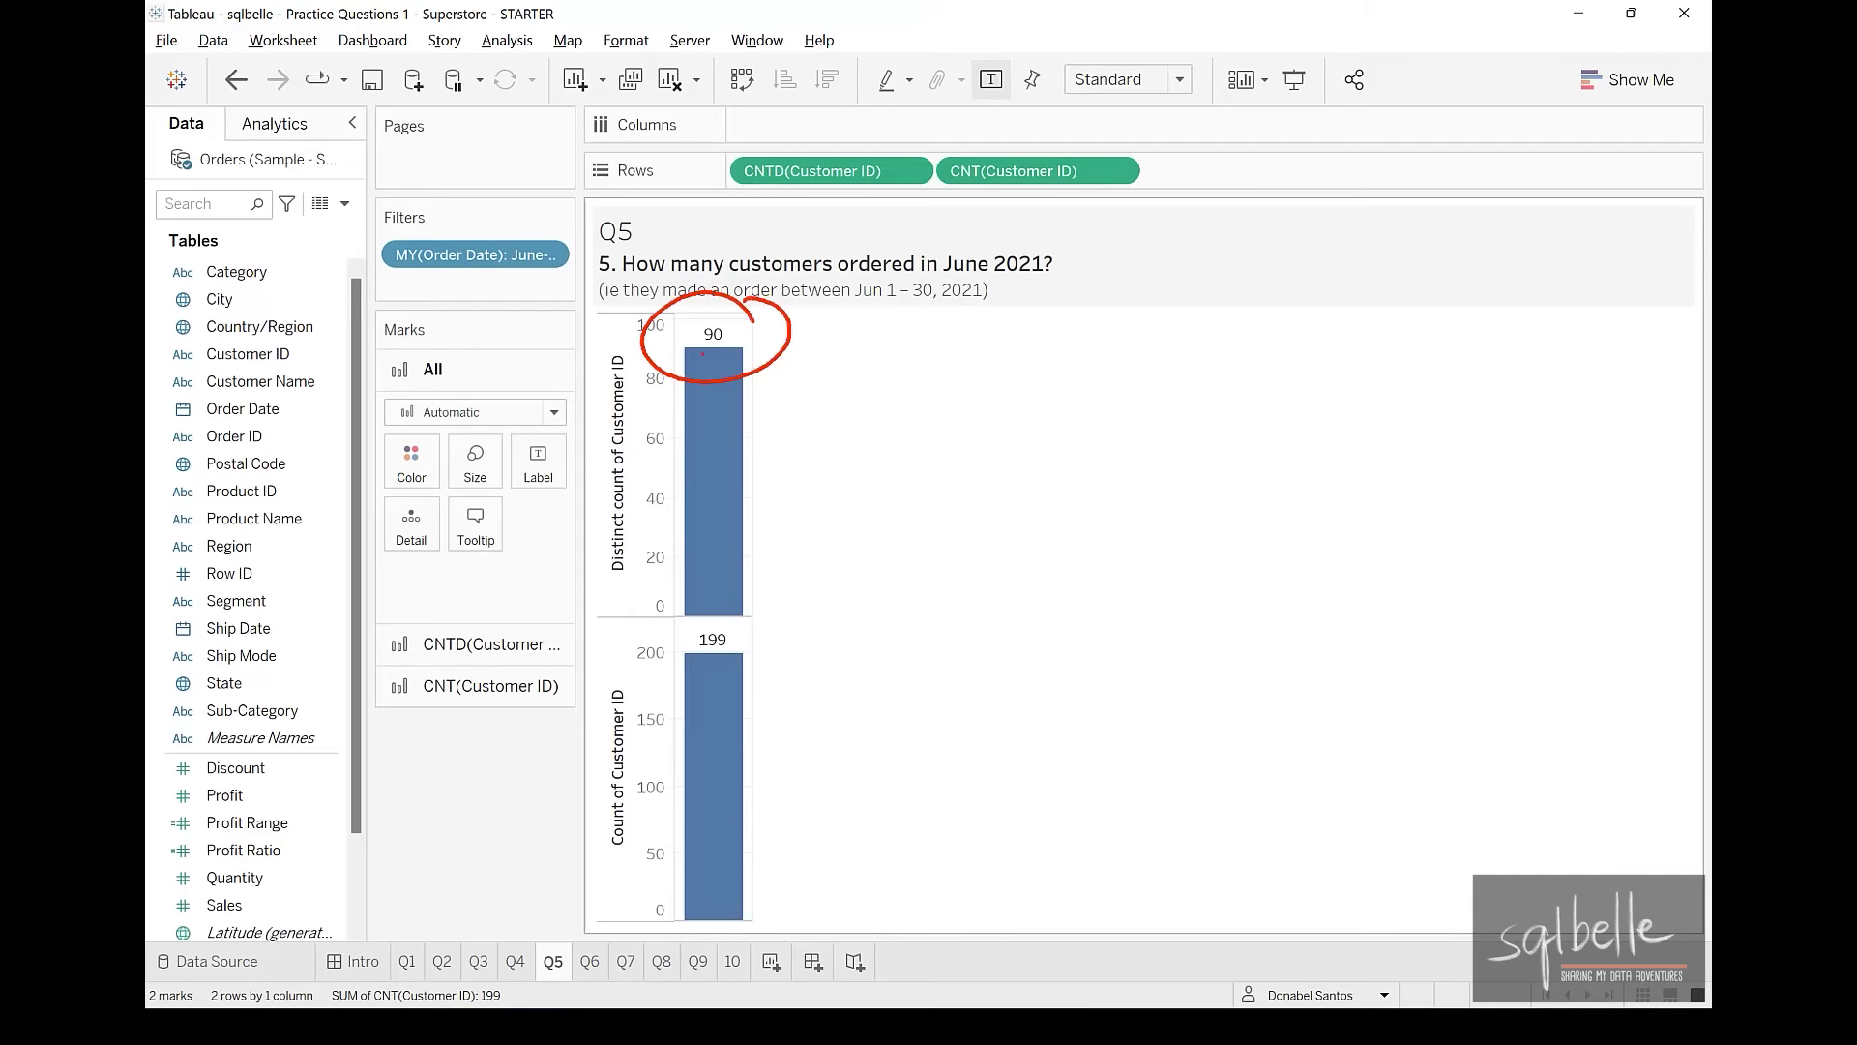
pyautogui.moveTo(774, 628)
pyautogui.mouseDown()
pyautogui.moveTo(683, 630)
pyautogui.moveTo(799, 662)
pyautogui.mouseUp()
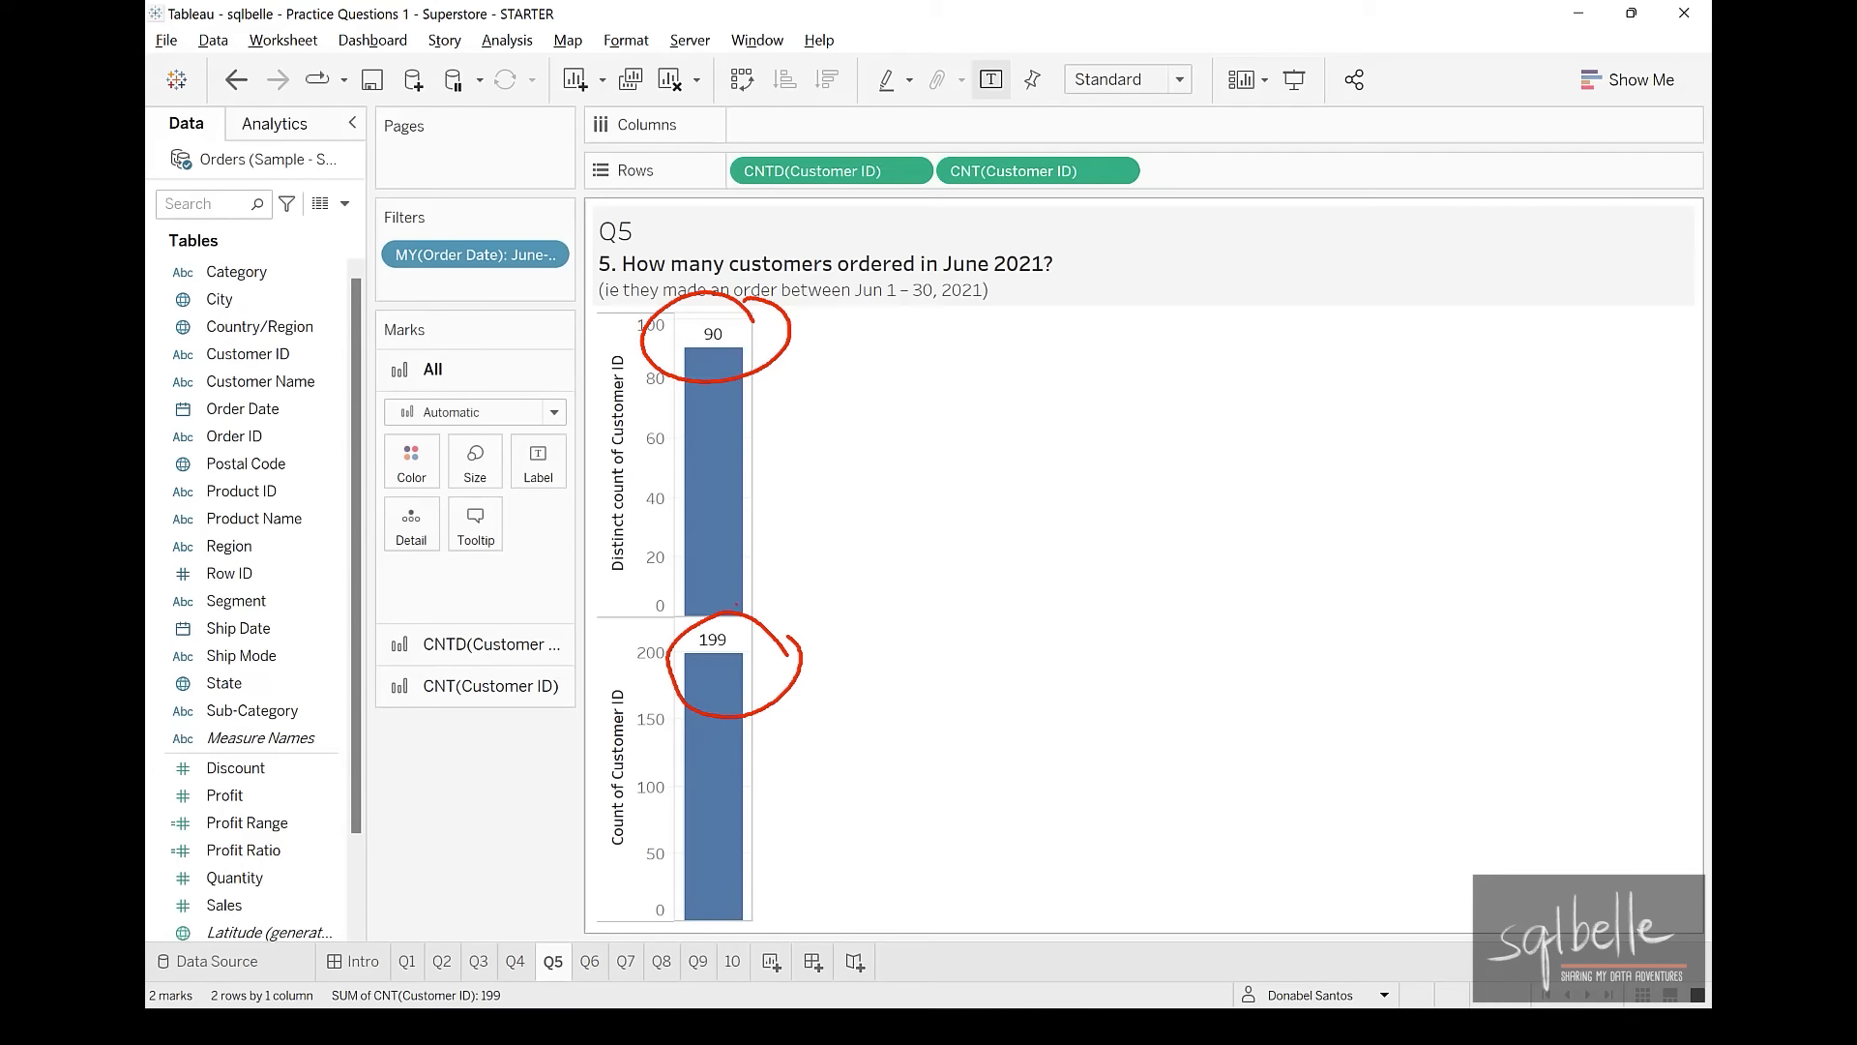
pyautogui.moveTo(631, 812)
pyautogui.mouseDown()
pyautogui.moveTo(615, 890)
pyautogui.moveTo(634, 812)
pyautogui.mouseUp()
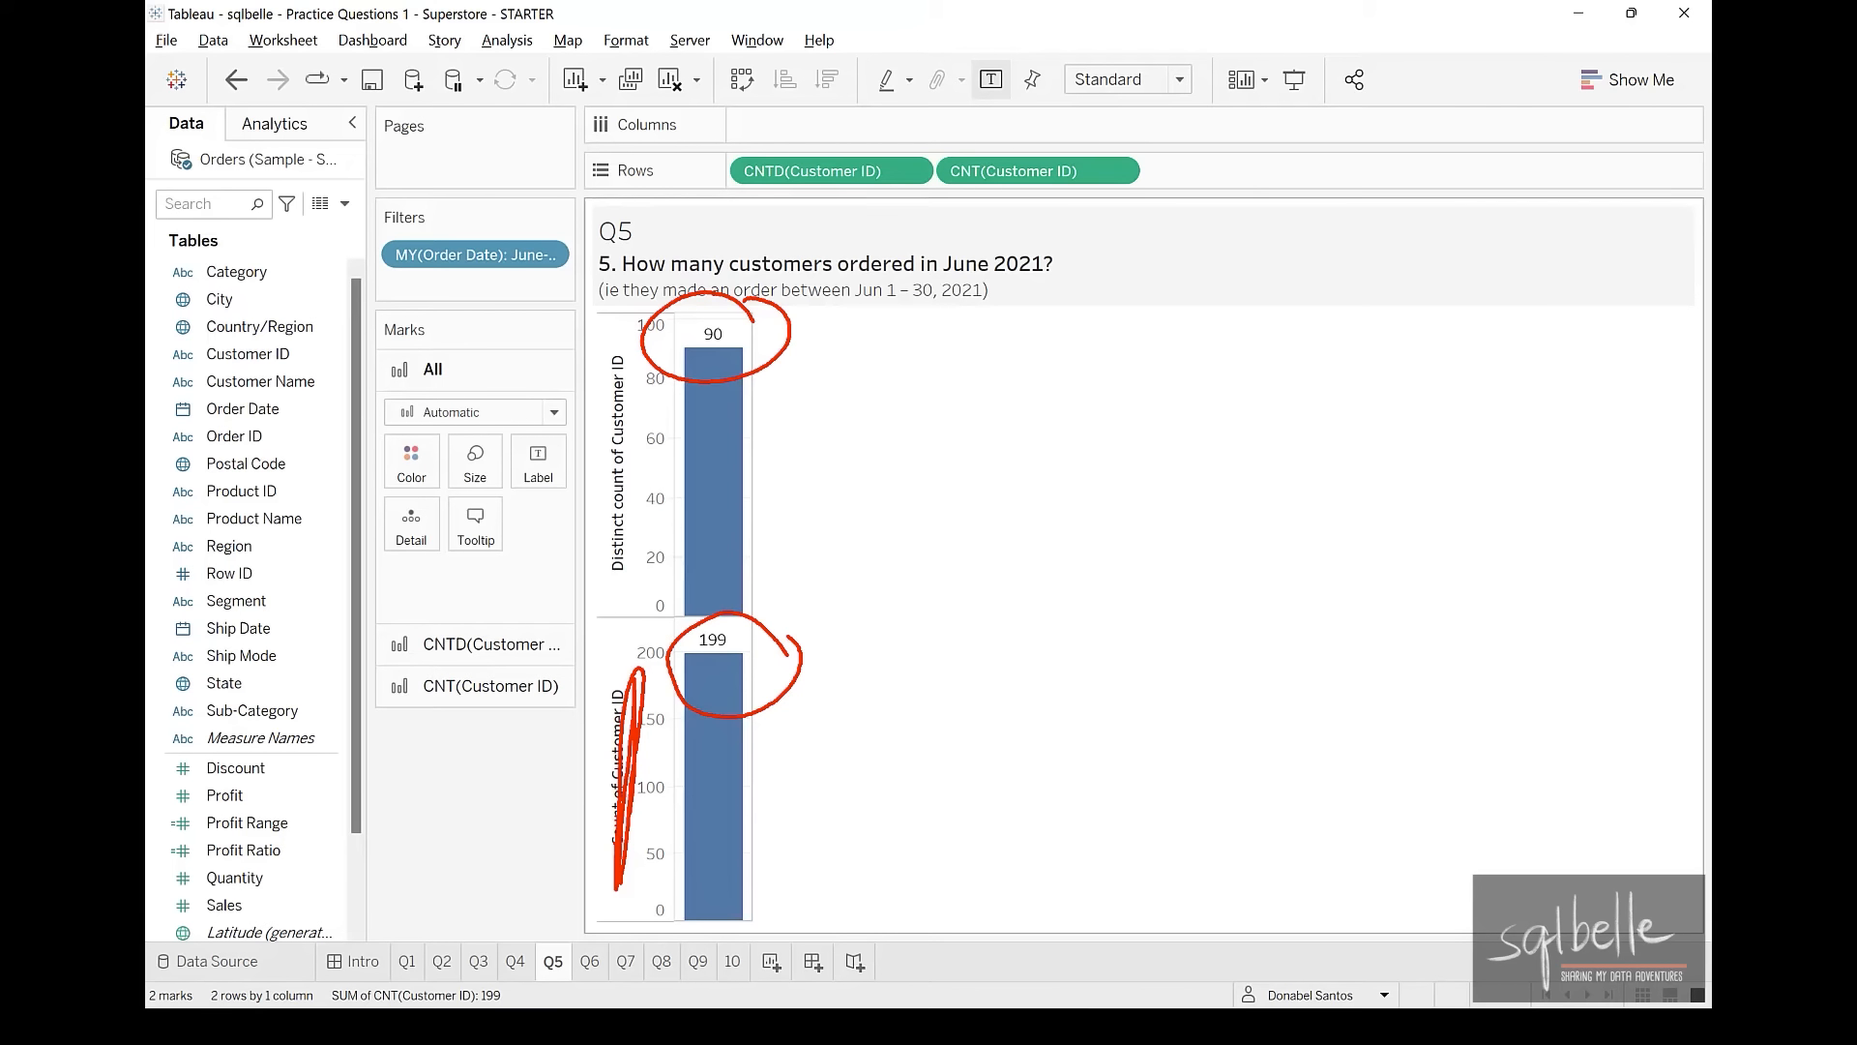
pyautogui.moveTo(1061, 527); pyautogui.dragTo(1053, 659)
pyautogui.moveTo(1050, 712); pyautogui.dragTo(1046, 759)
pyautogui.moveTo(1045, 811); pyautogui.dragTo(1042, 961)
pyautogui.moveTo(1150, 533)
pyautogui.mouseDown()
pyautogui.moveTo(1209, 618)
pyautogui.moveTo(1243, 921)
pyautogui.moveTo(1208, 912)
pyautogui.mouseUp()
pyautogui.click(1379, 616)
pyautogui.moveTo(1387, 626); pyautogui.dragTo(1385, 696)
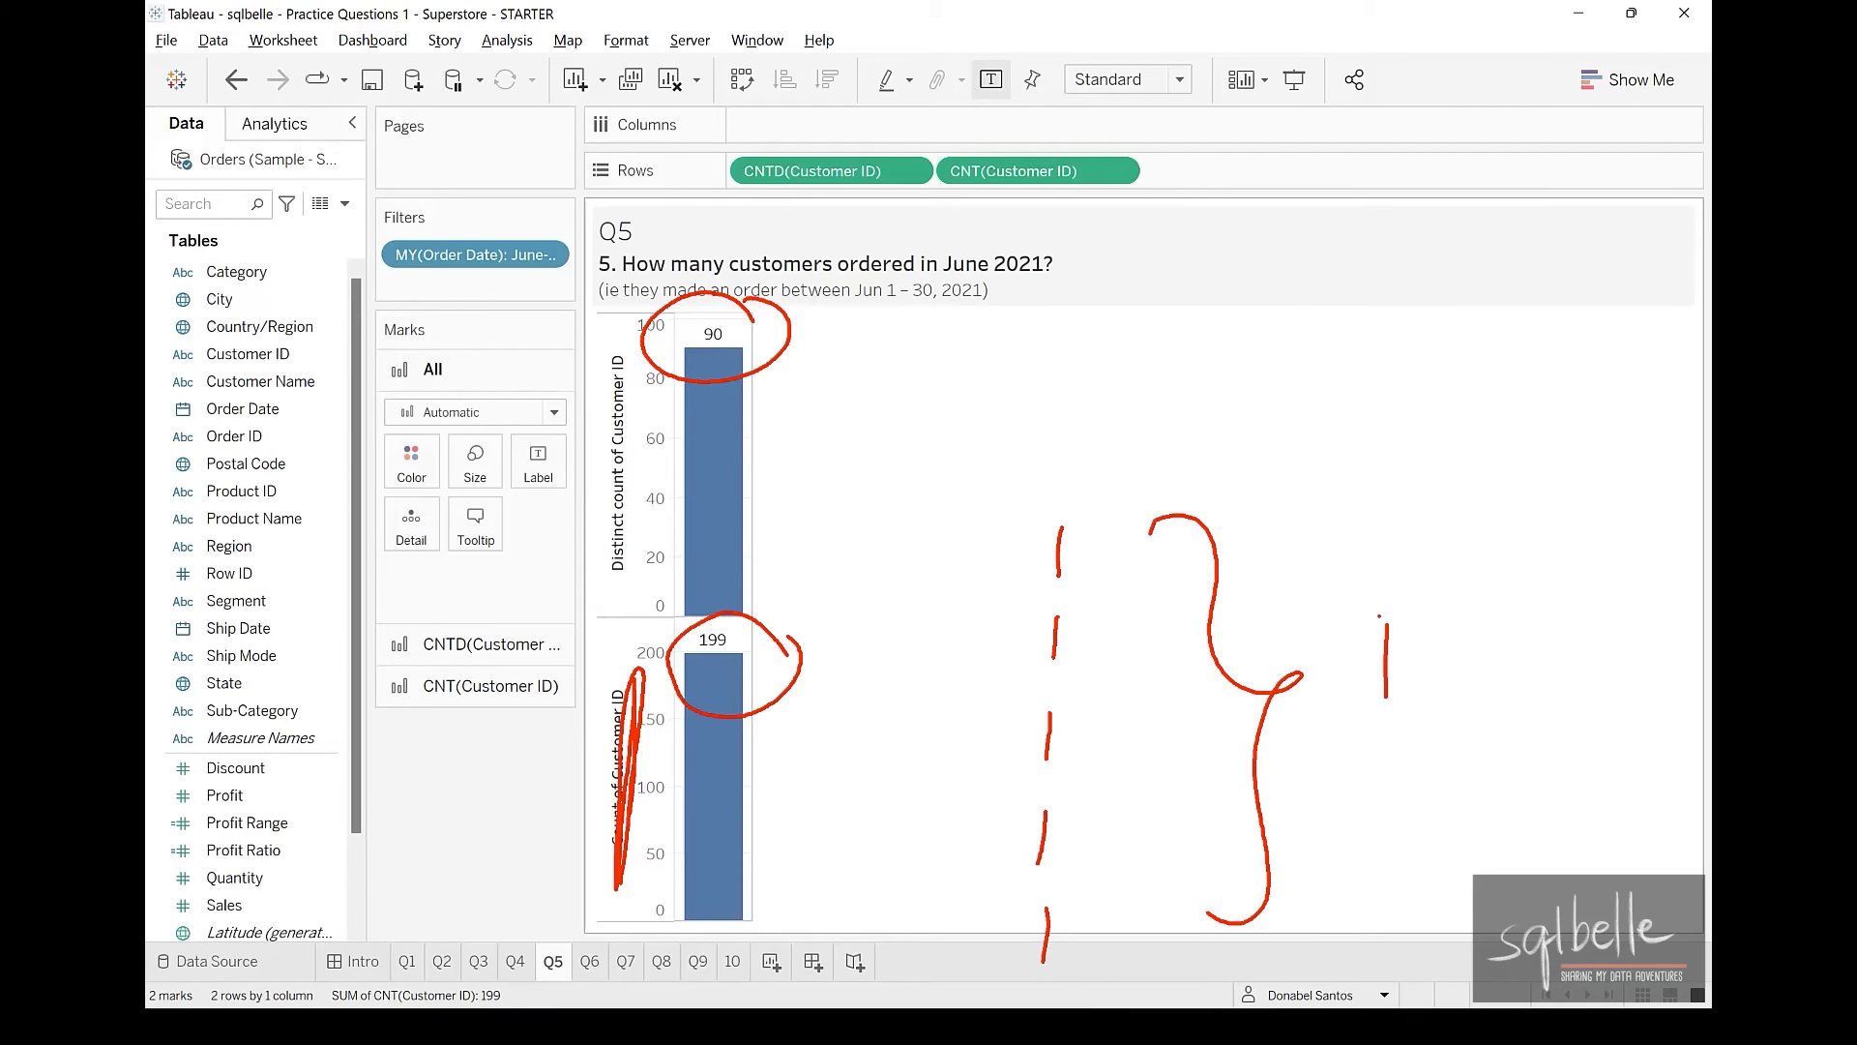
pyautogui.press('Escape')
# Open the Q6 sheet after comparing it with Q5, and mark the word "first" in its question with a temporary circle
pyautogui.click(589, 961)
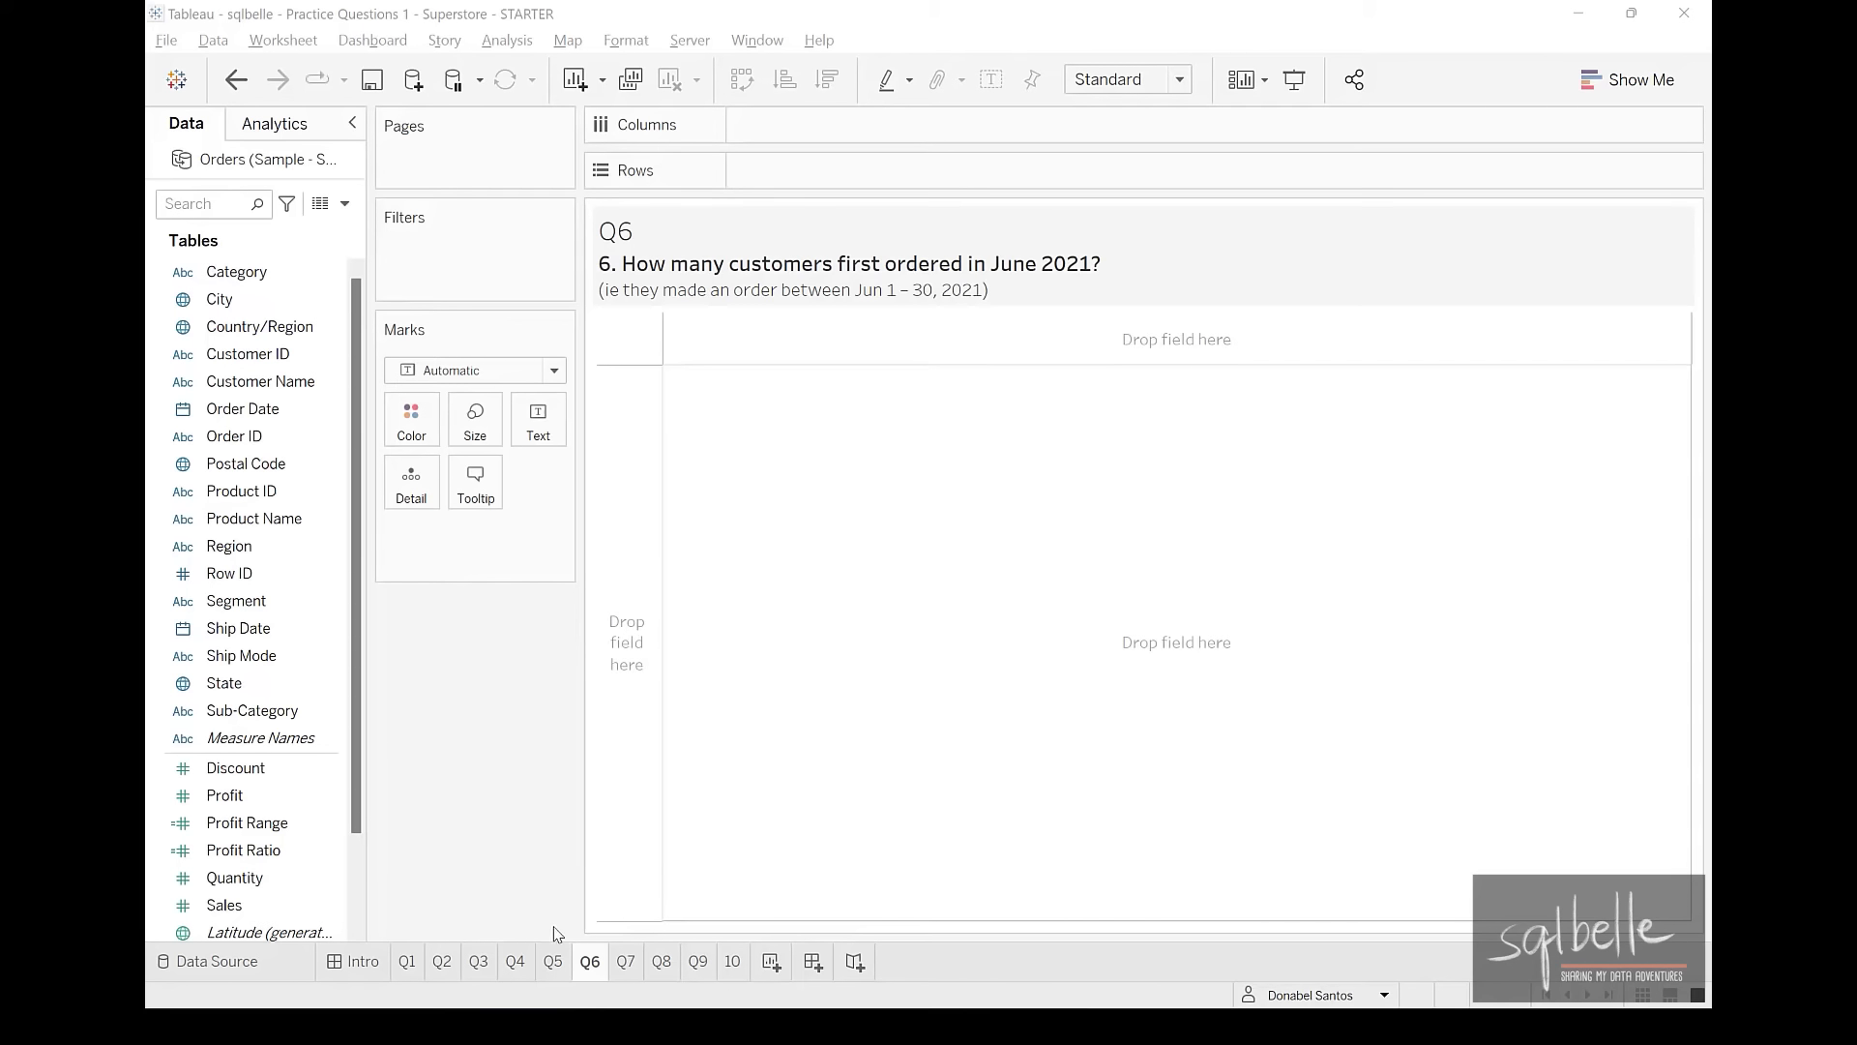
pyautogui.click(561, 964)
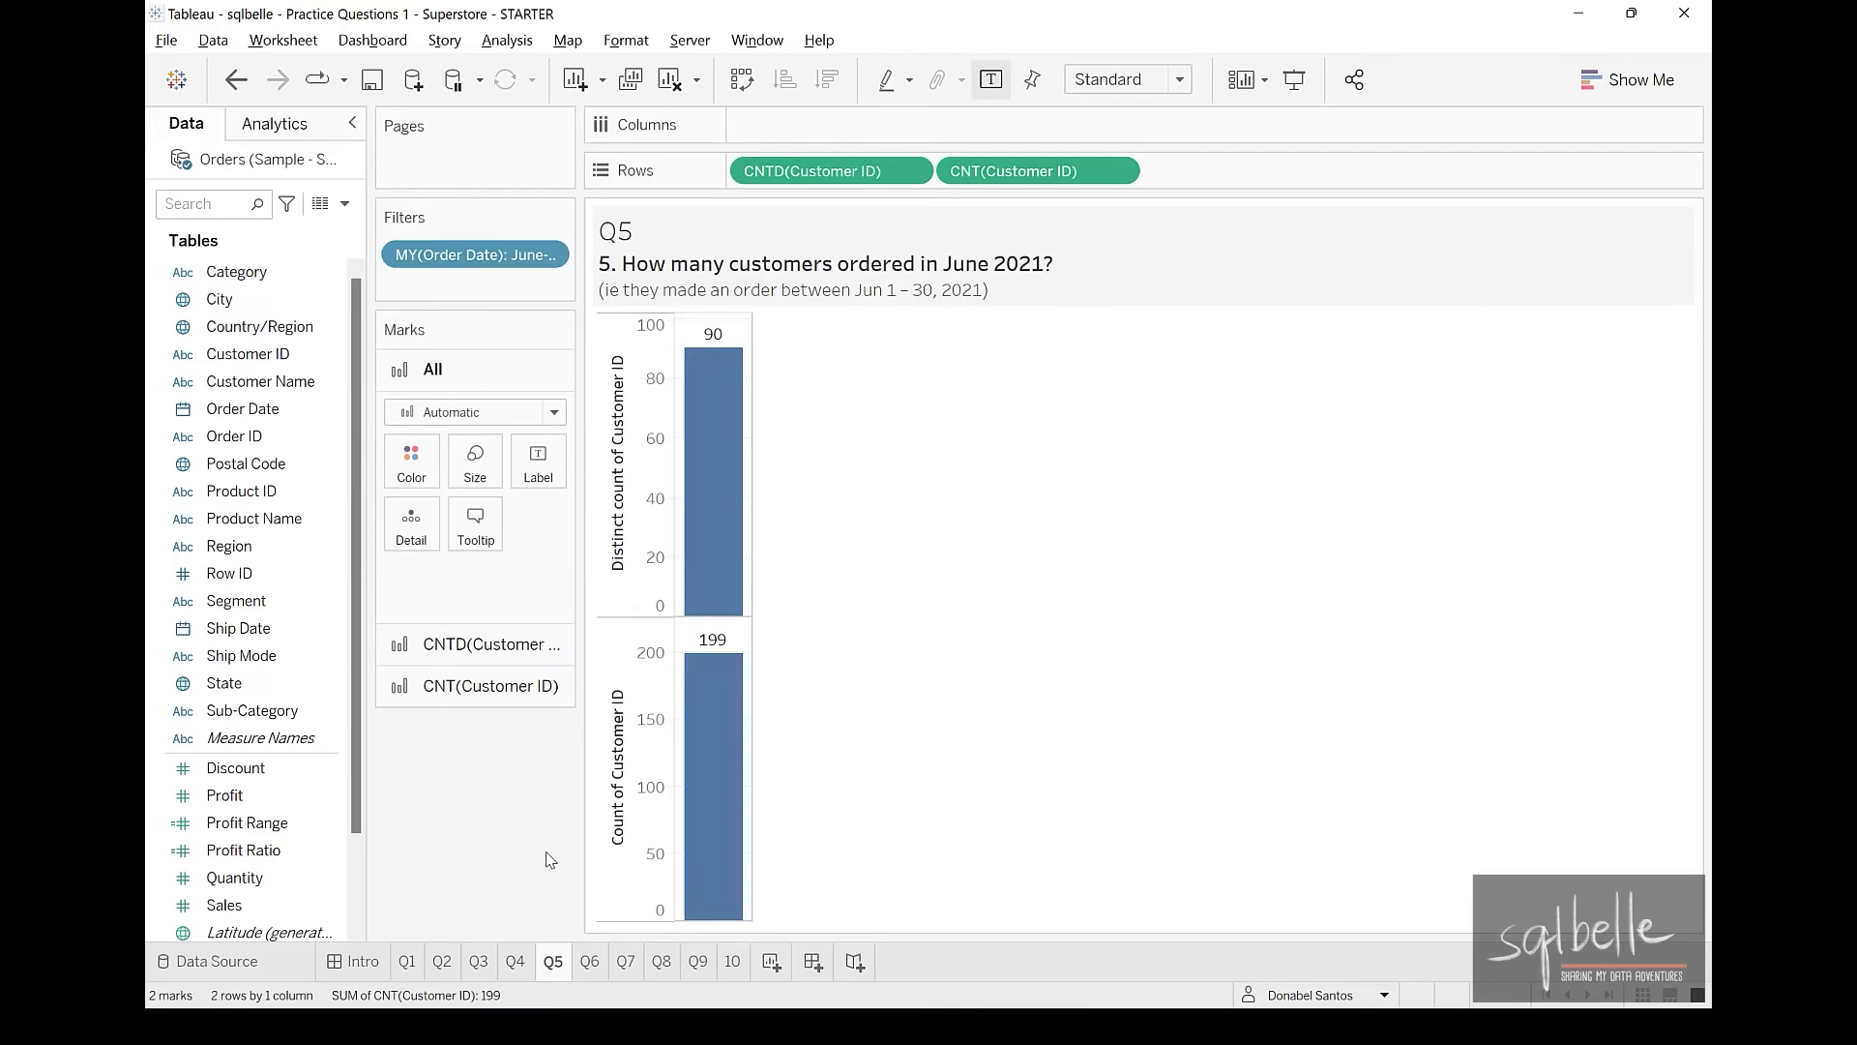
pyautogui.click(592, 968)
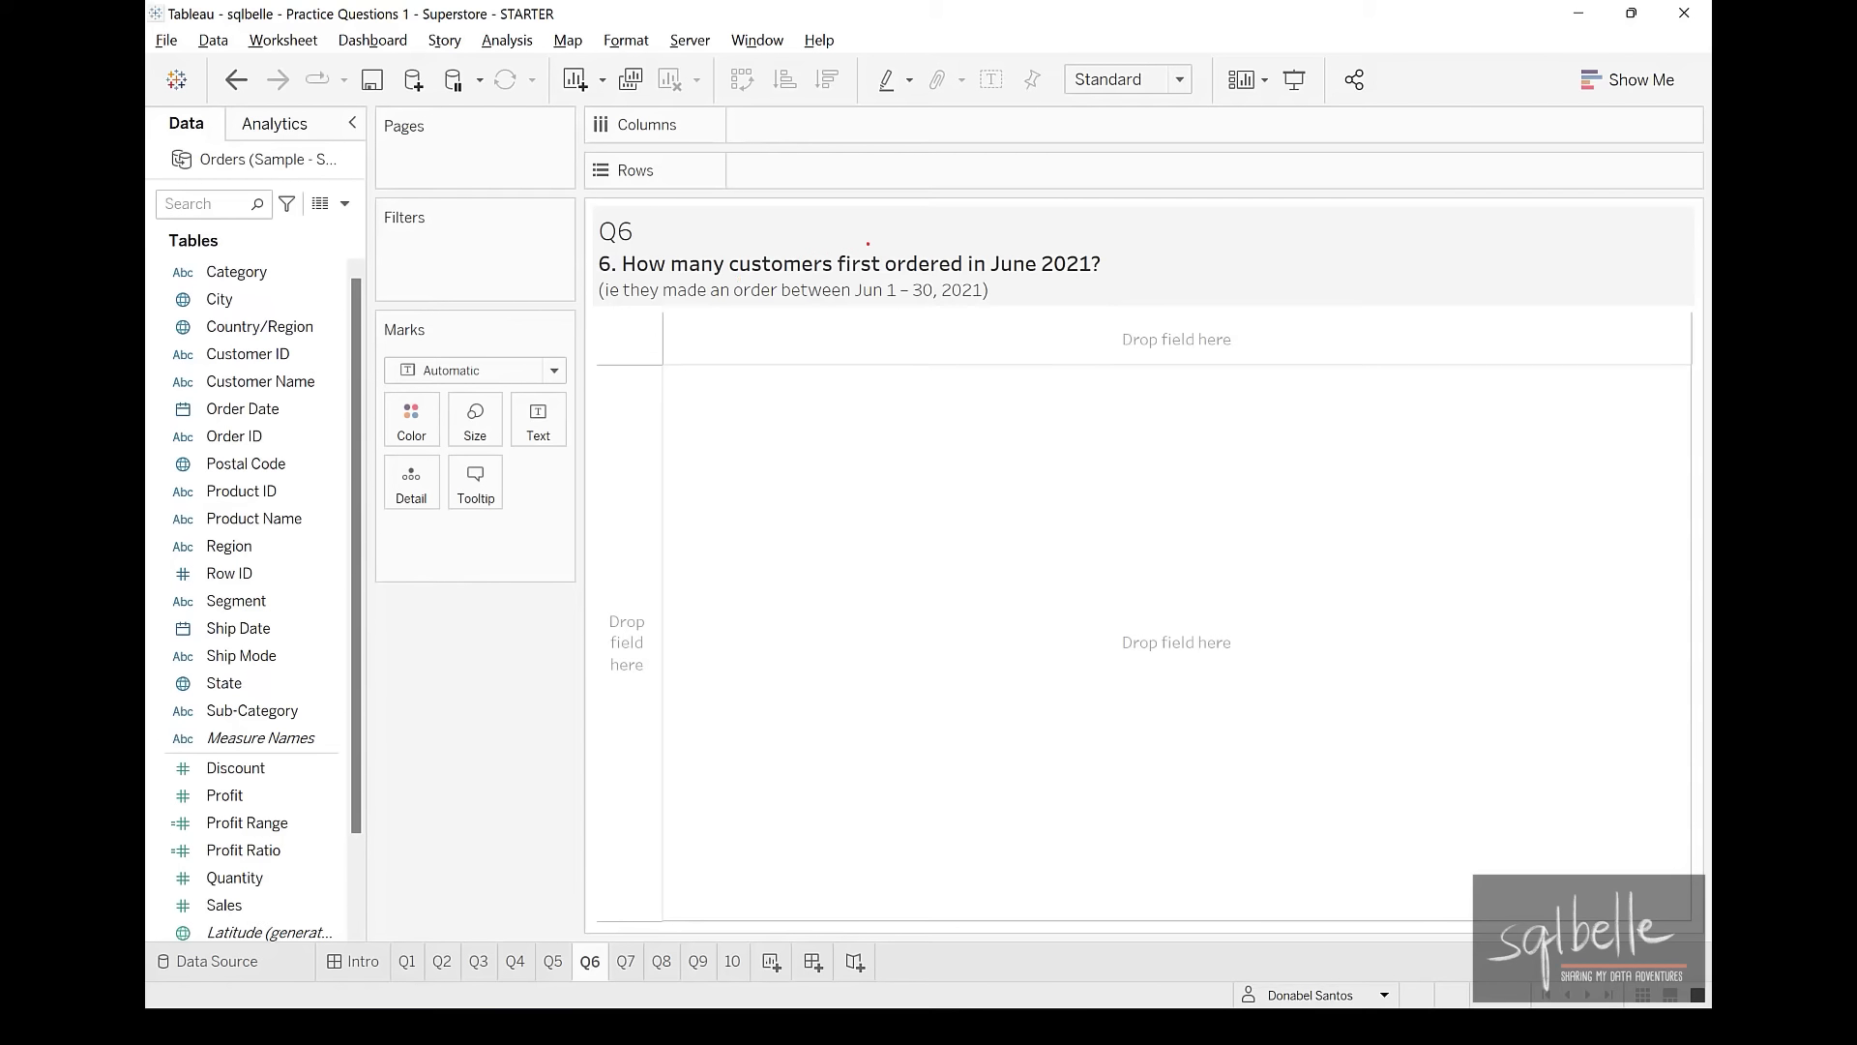
pyautogui.moveTo(875, 234)
pyautogui.mouseDown()
pyautogui.moveTo(821, 271)
pyautogui.moveTo(885, 235)
pyautogui.mouseUp()
pyautogui.press('Escape')
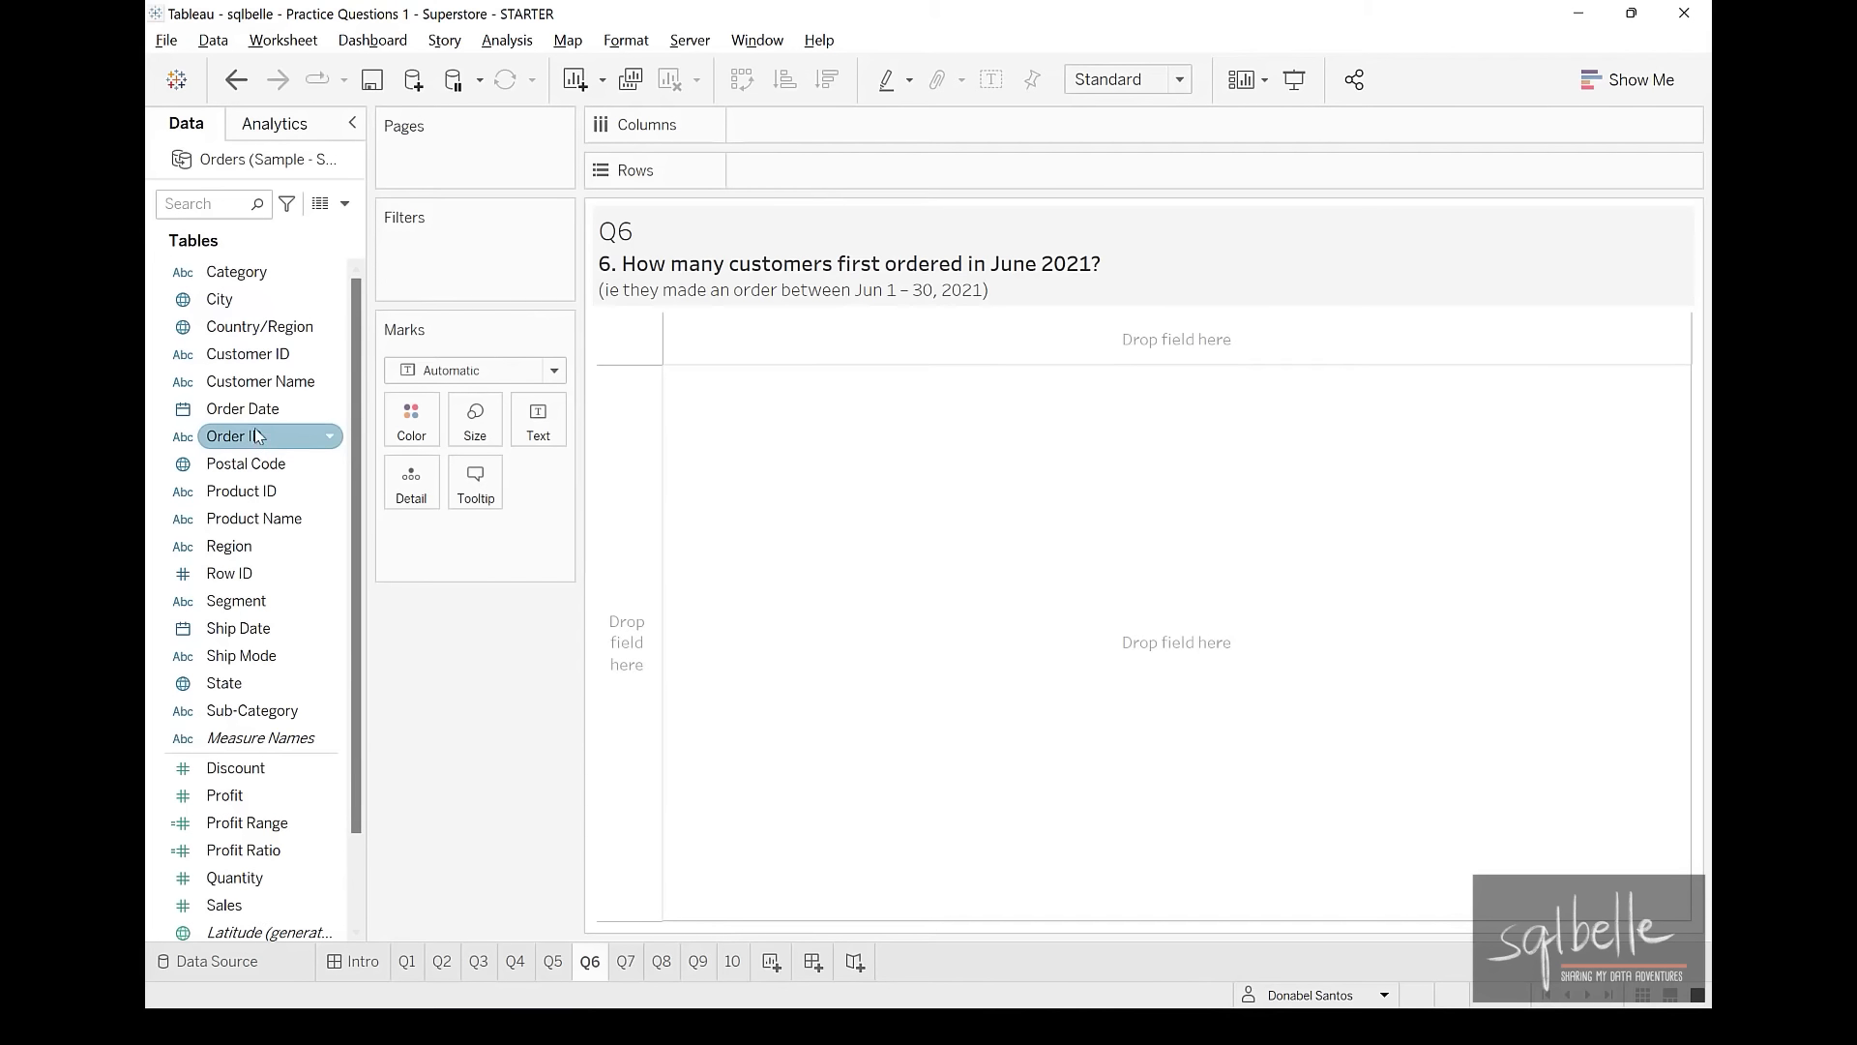
# Start an Order Date filter on Q6 using Minimum, after marking "first", Month / Year and Minimum with temporary circles
pyautogui.moveTo(247, 408); pyautogui.dragTo(451, 279)
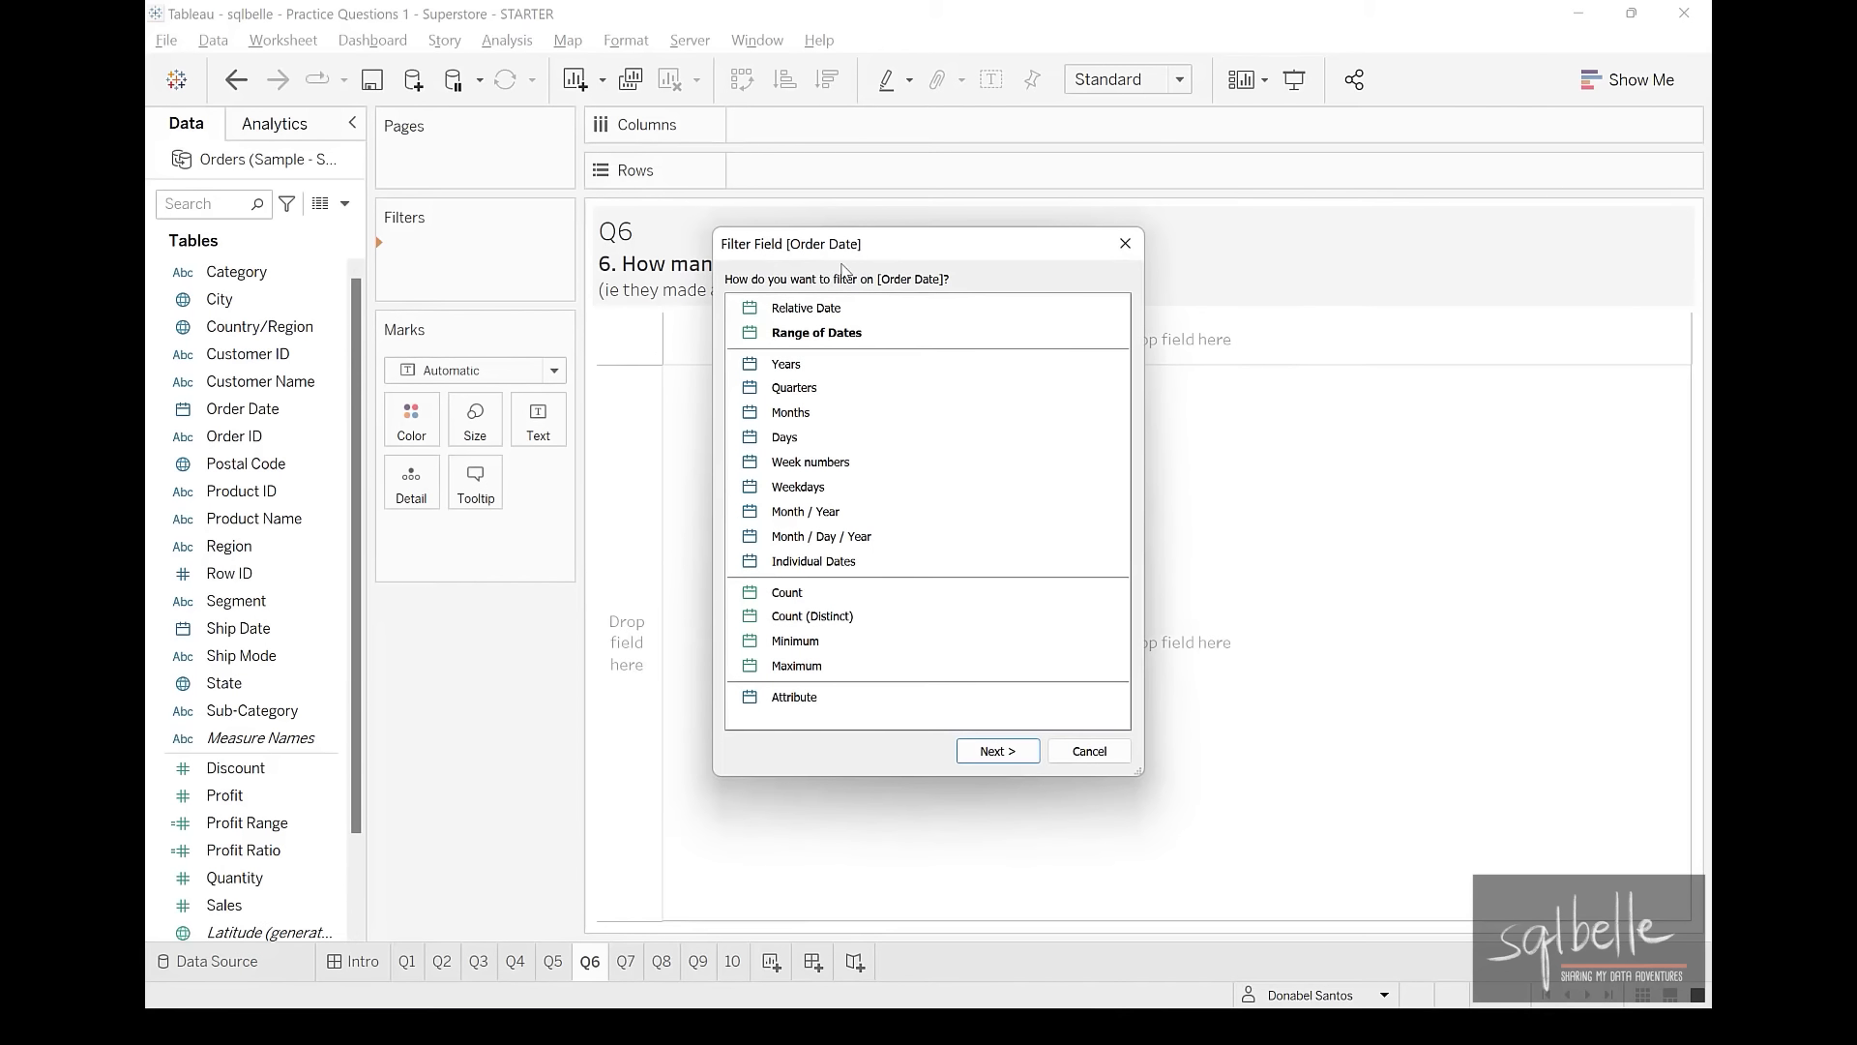
pyautogui.moveTo(851, 251); pyautogui.dragTo(827, 348)
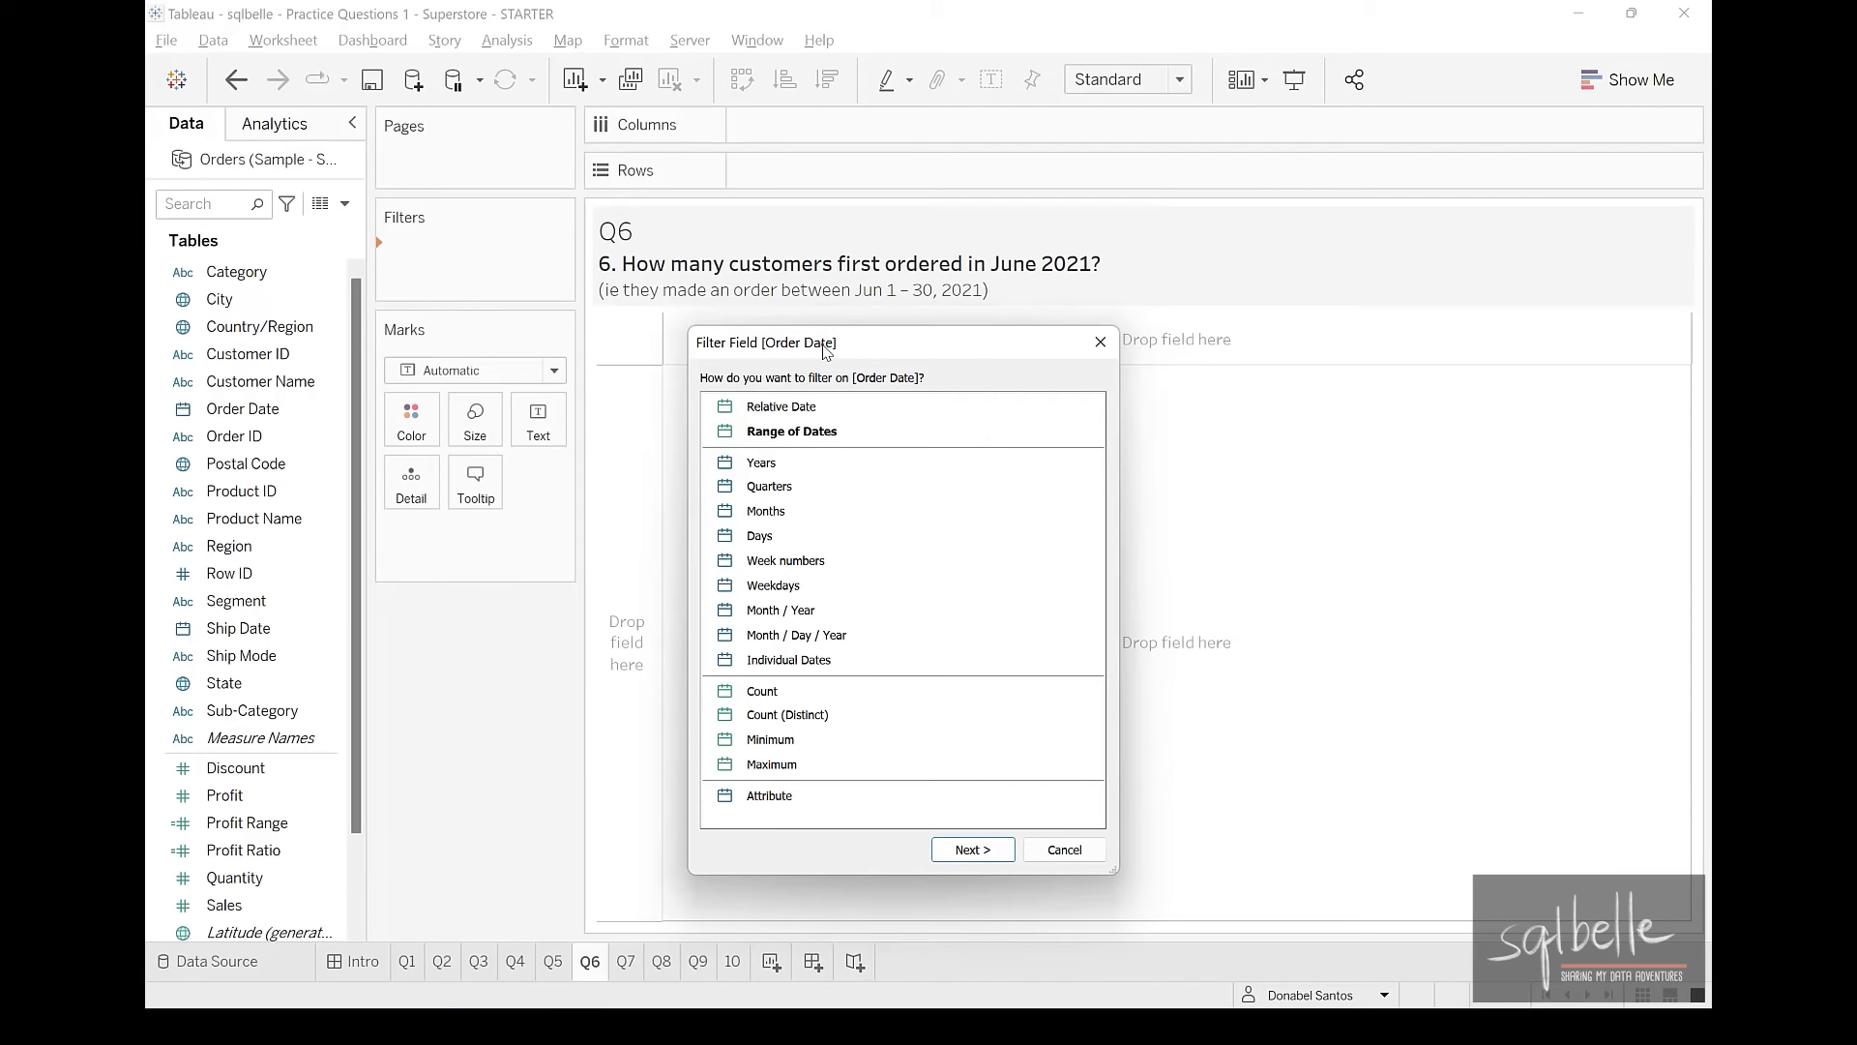
pyautogui.hotkey('ctrl', '2')
pyautogui.moveTo(874, 229)
pyautogui.mouseDown()
pyautogui.moveTo(843, 290)
pyautogui.moveTo(878, 230)
pyautogui.mouseUp()
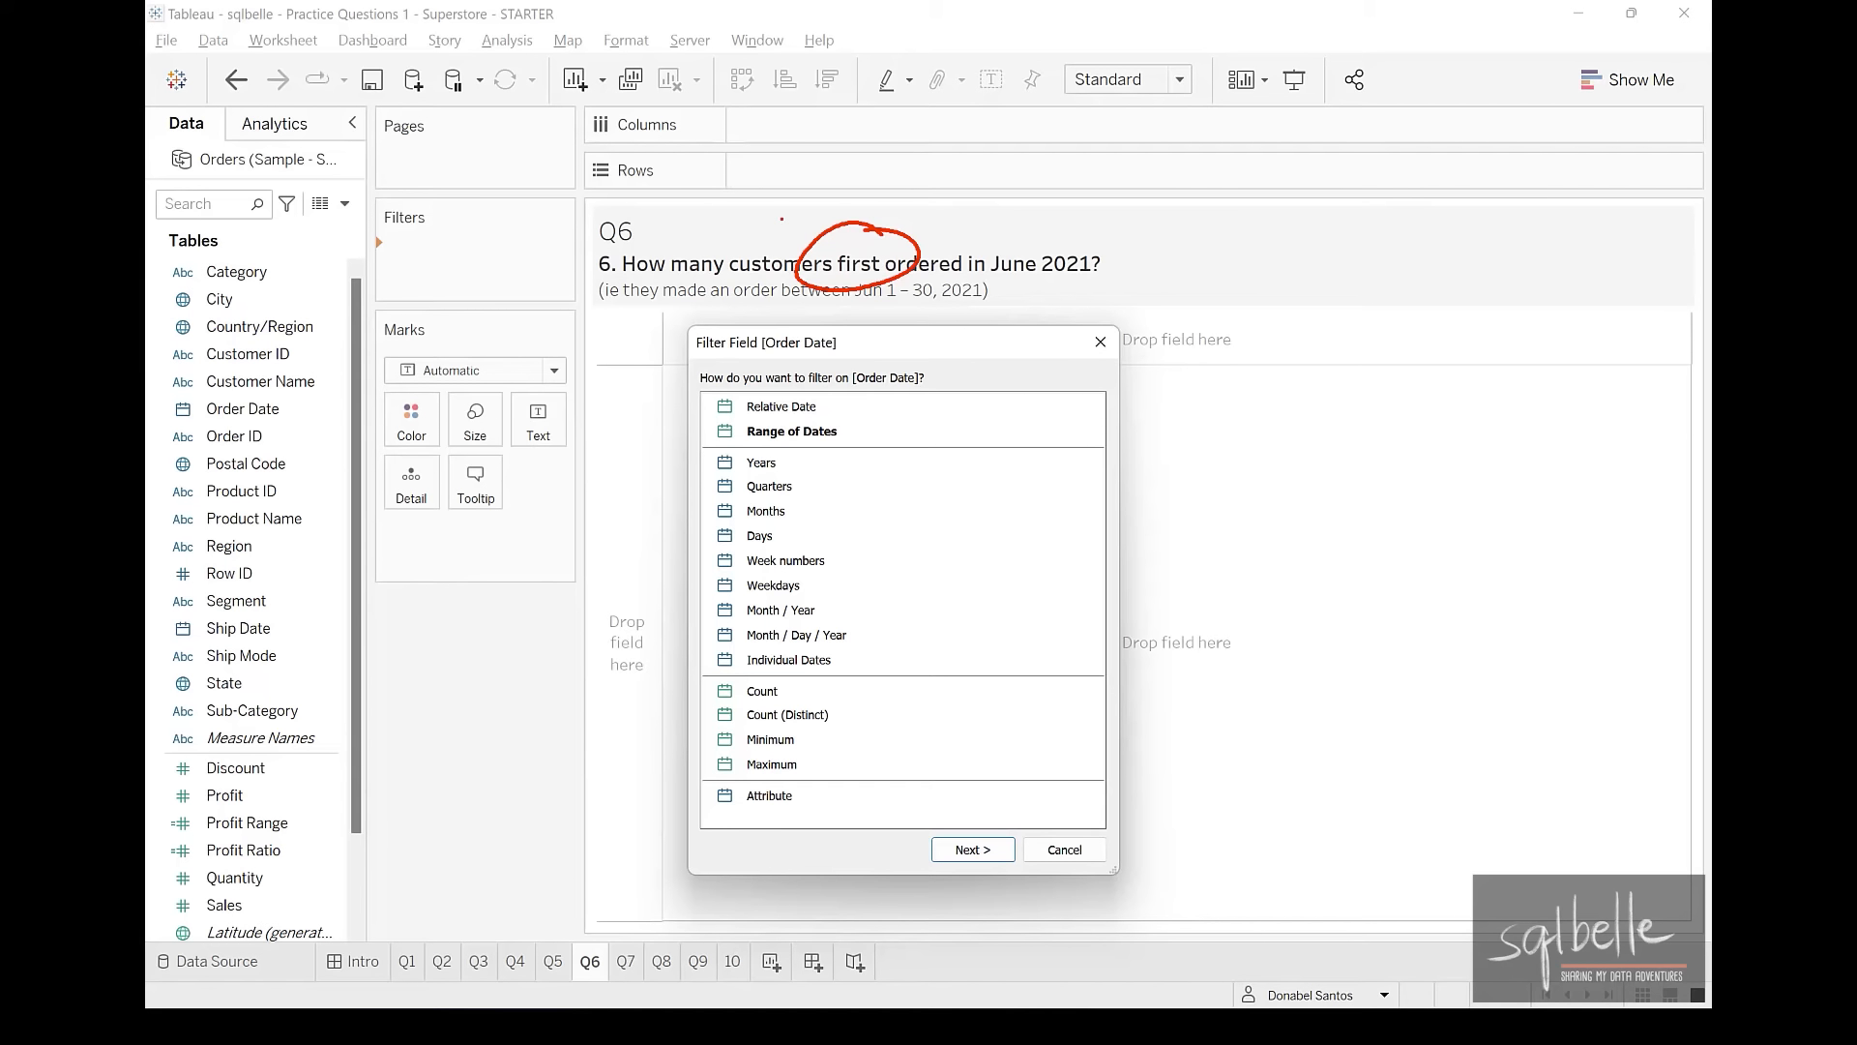
pyautogui.moveTo(807, 592)
pyautogui.mouseDown()
pyautogui.moveTo(709, 605)
pyautogui.moveTo(850, 604)
pyautogui.mouseUp()
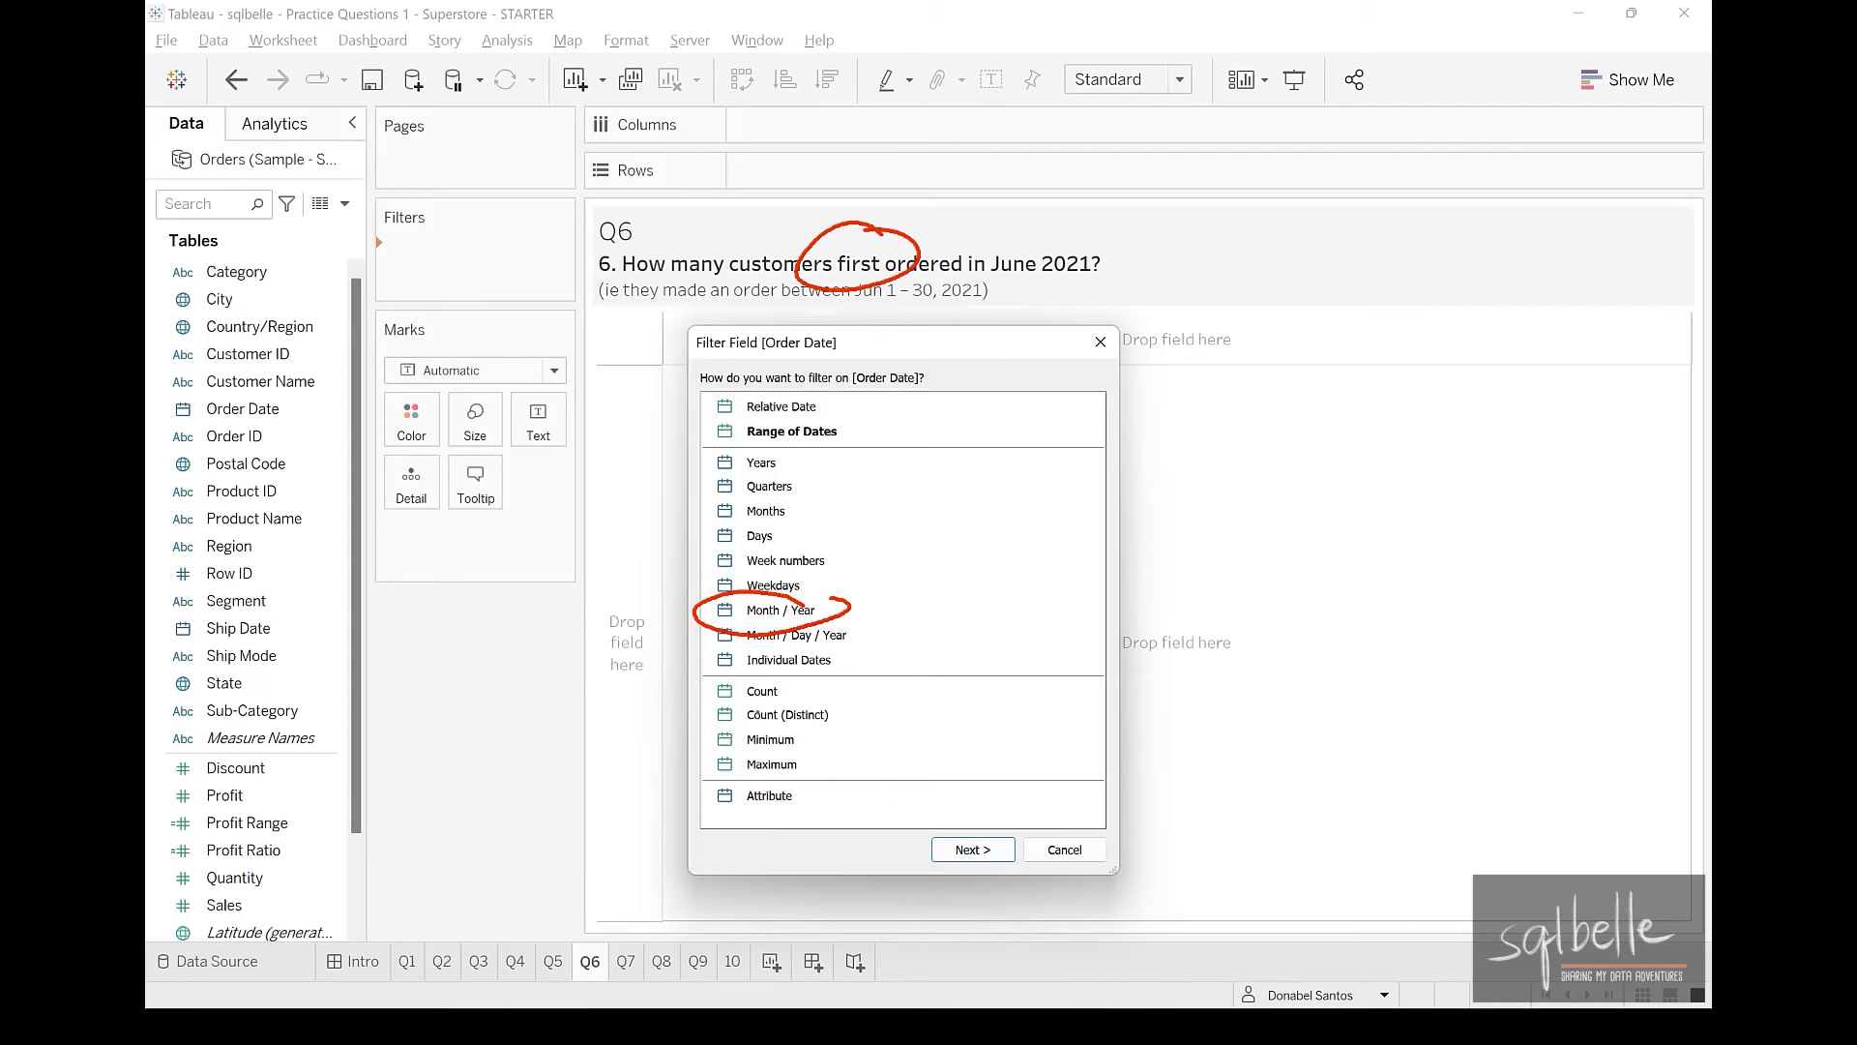
pyautogui.moveTo(825, 717)
pyautogui.mouseDown()
pyautogui.moveTo(805, 718)
pyautogui.moveTo(832, 745)
pyautogui.moveTo(828, 724)
pyautogui.mouseUp()
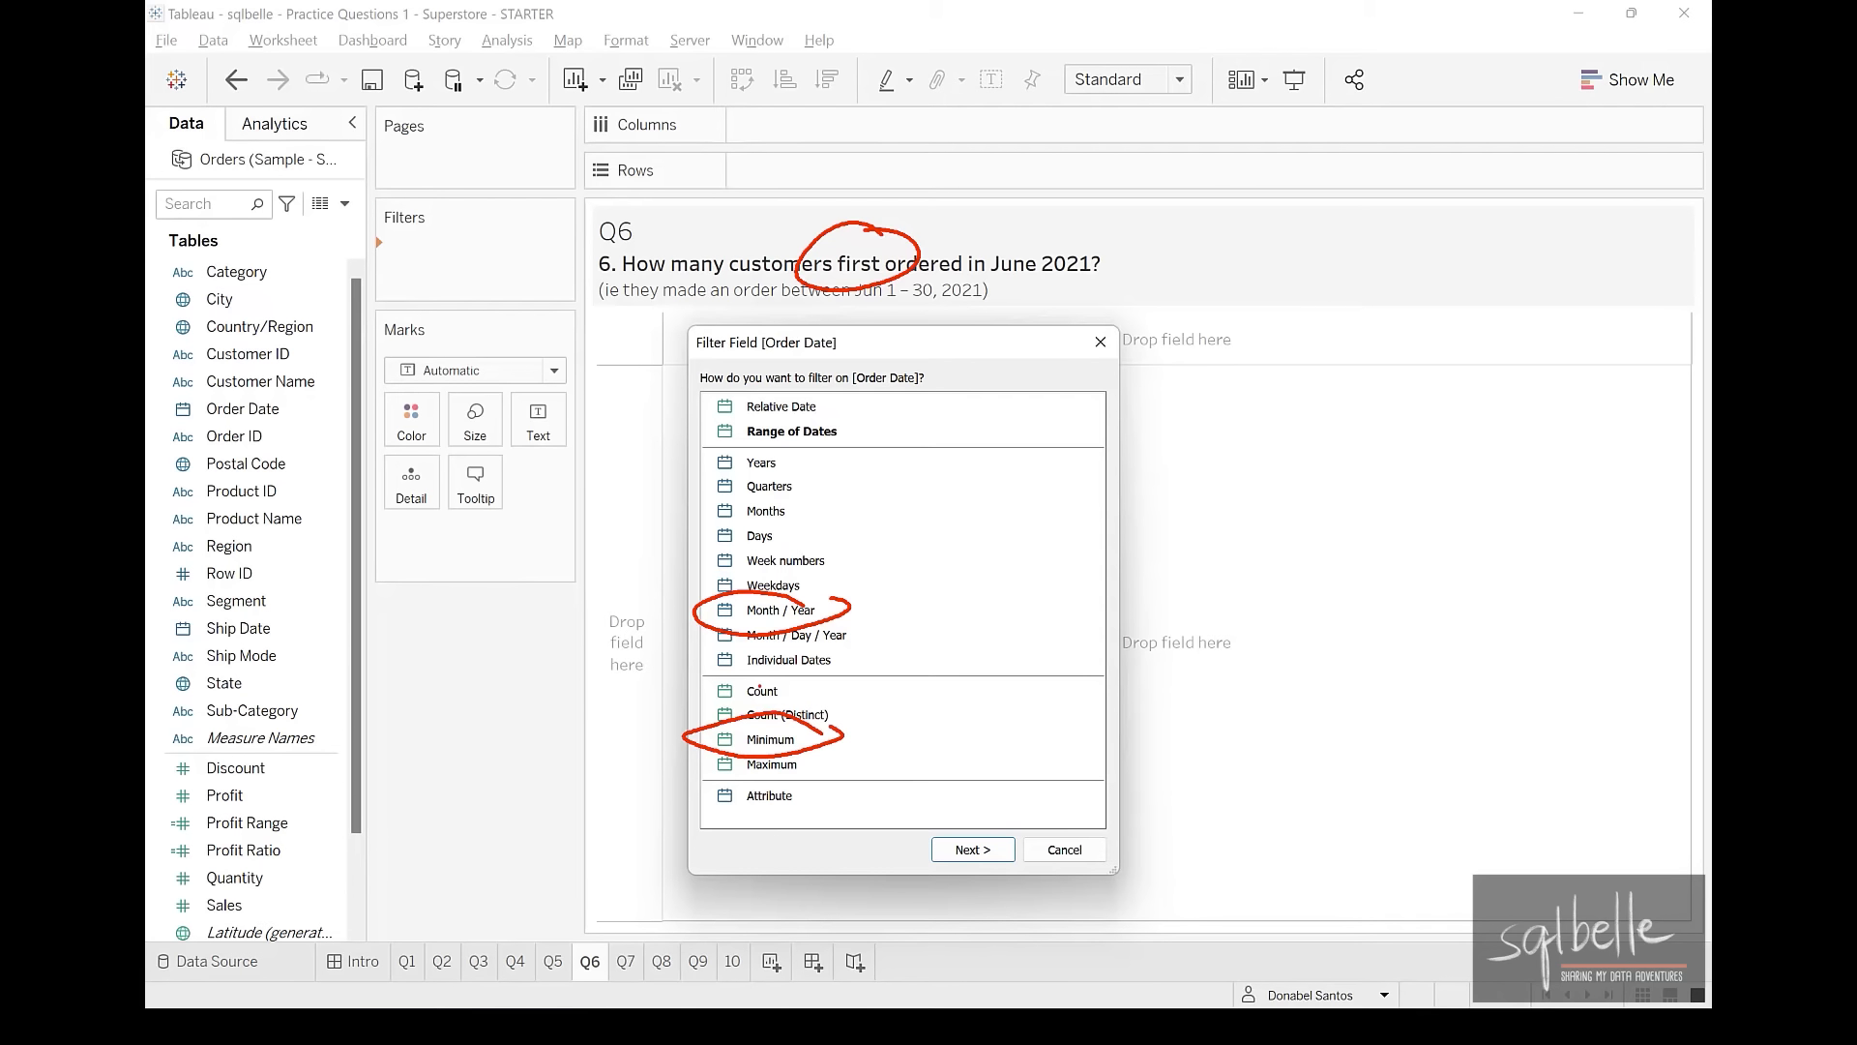
pyautogui.press('Escape')
pyautogui.click(779, 739)
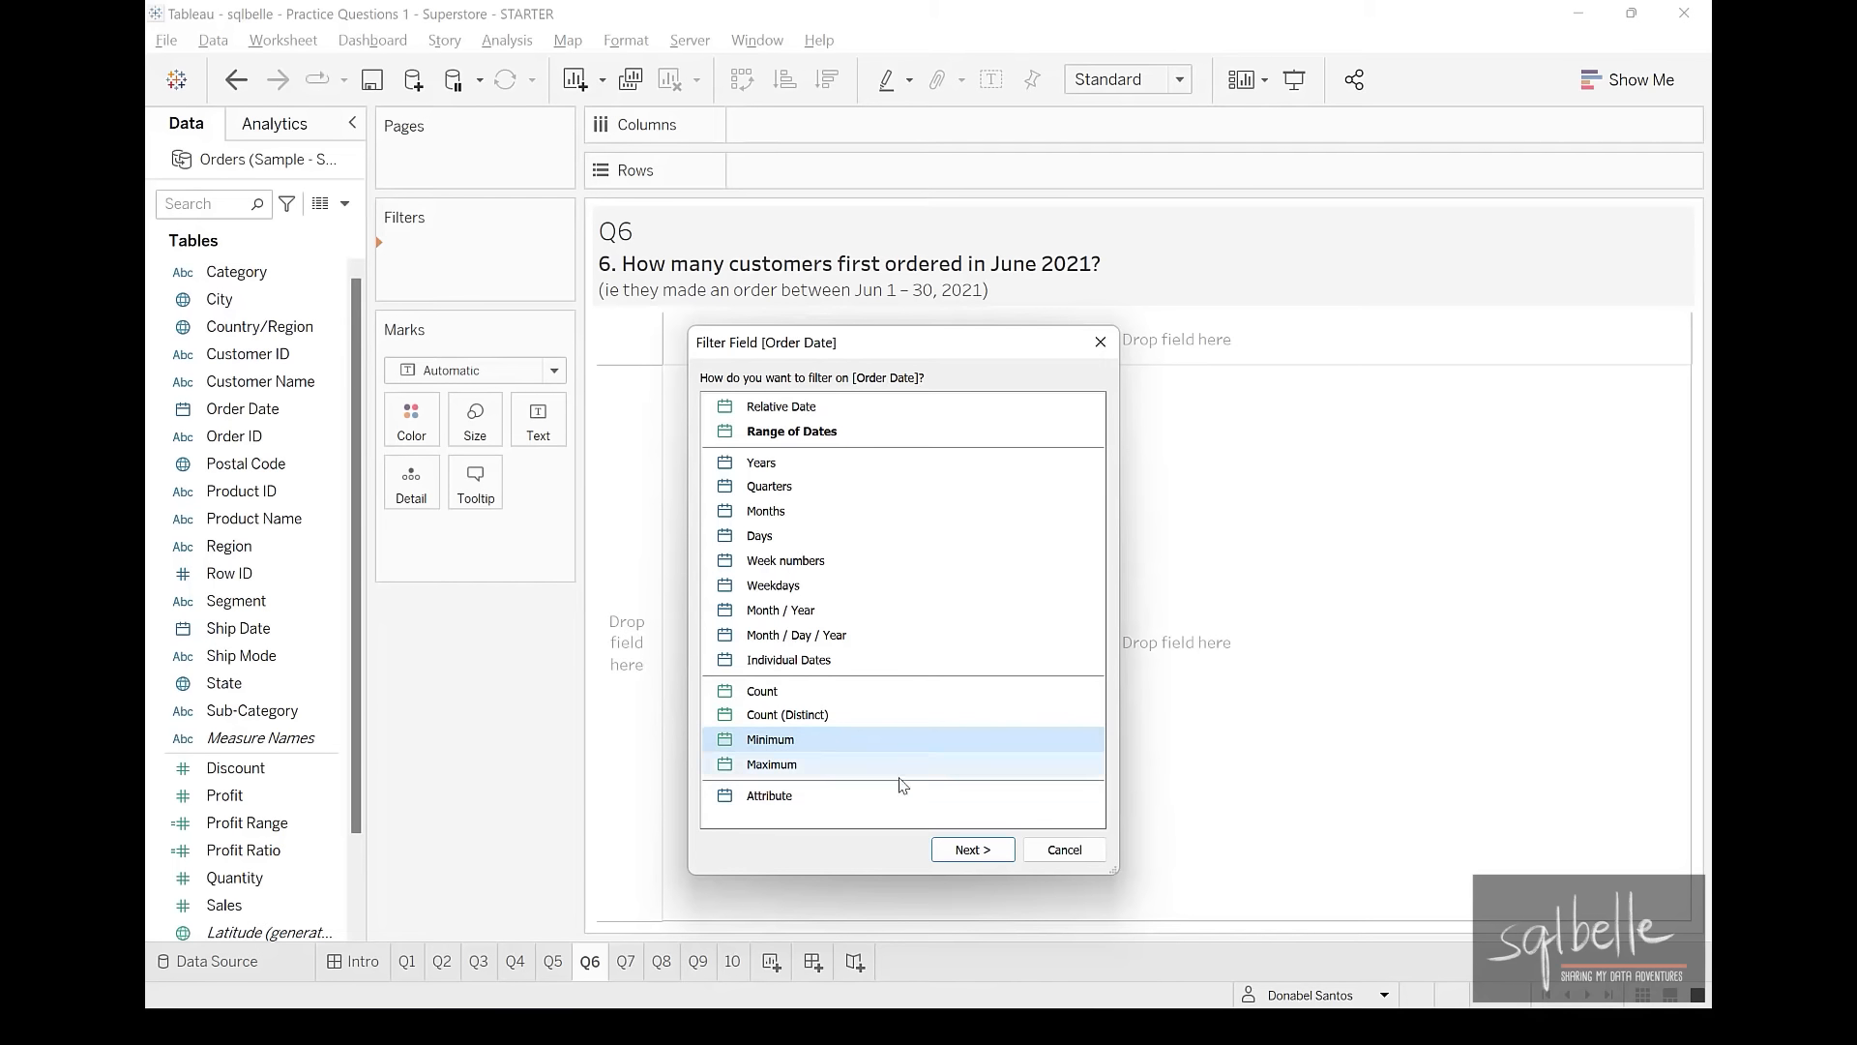
pyautogui.click(973, 850)
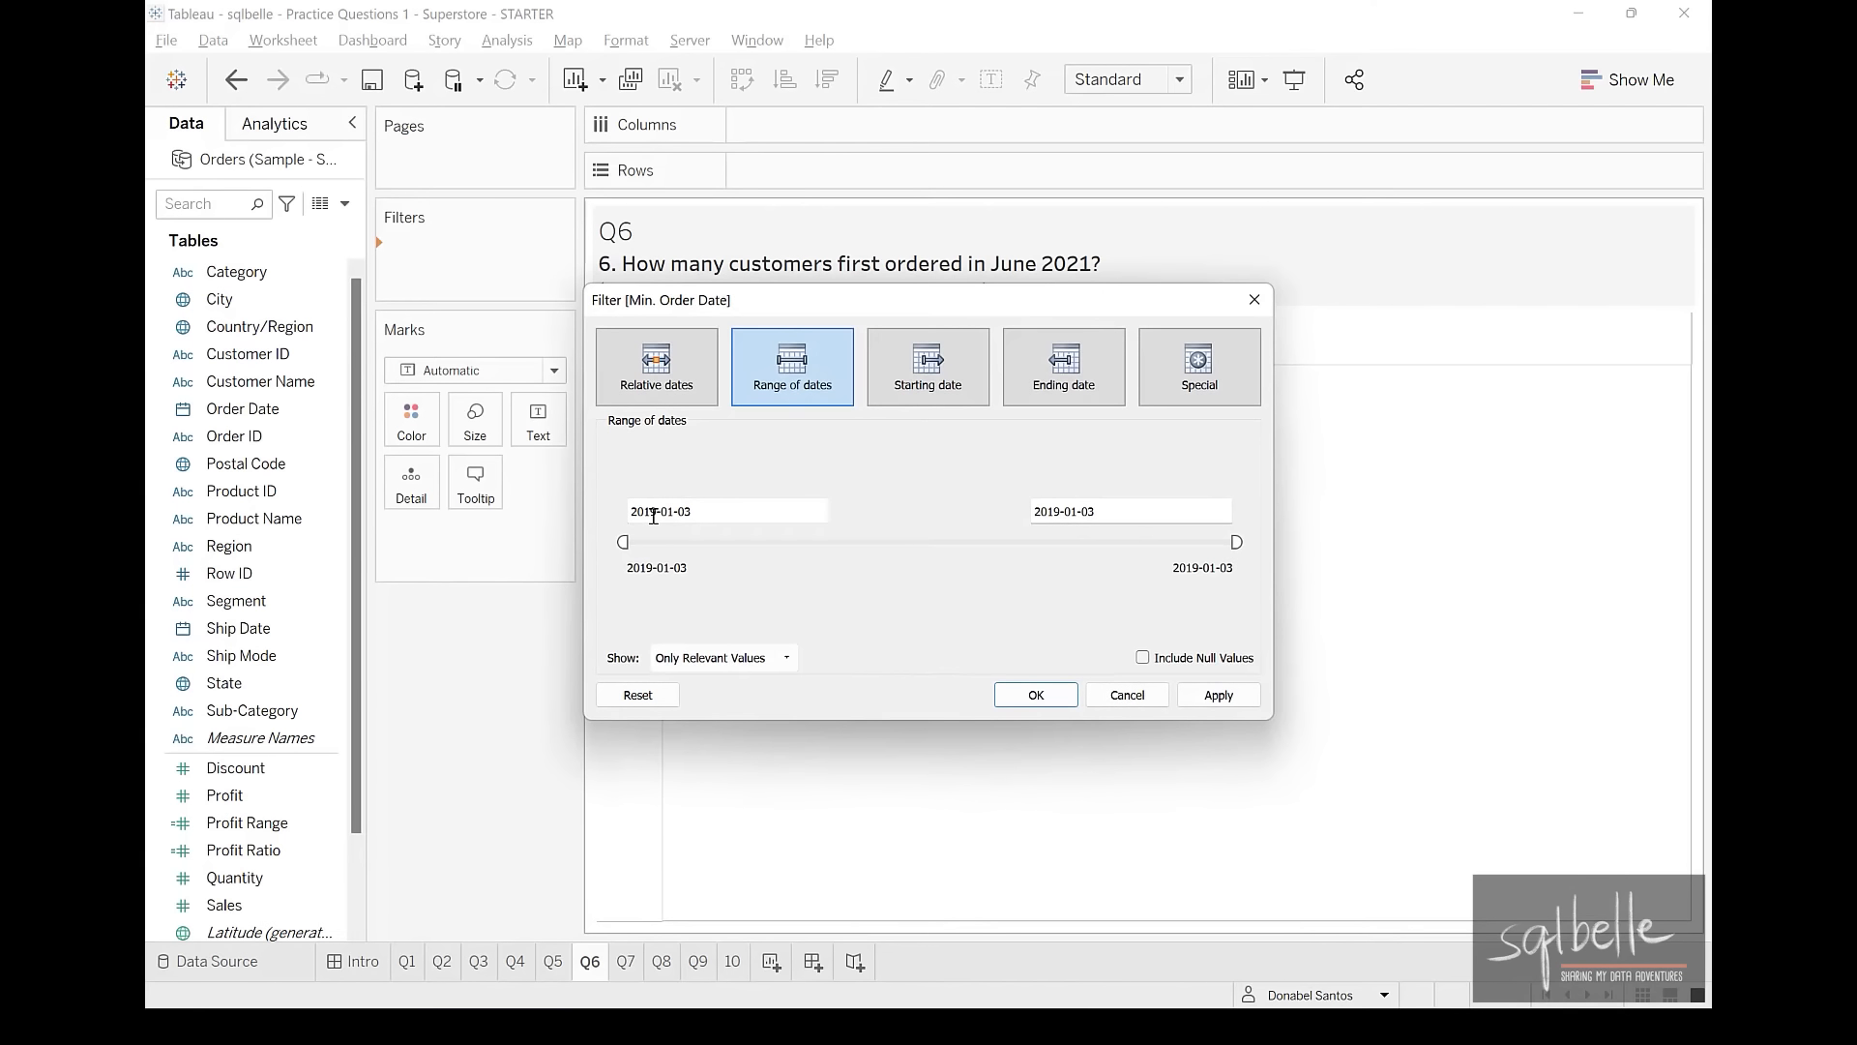
# Set the minimum Order Date filter's range from 2021-06-01 to 2021-06-30 and apply it to Q6
pyautogui.click(654, 516)
pyautogui.click(654, 516)
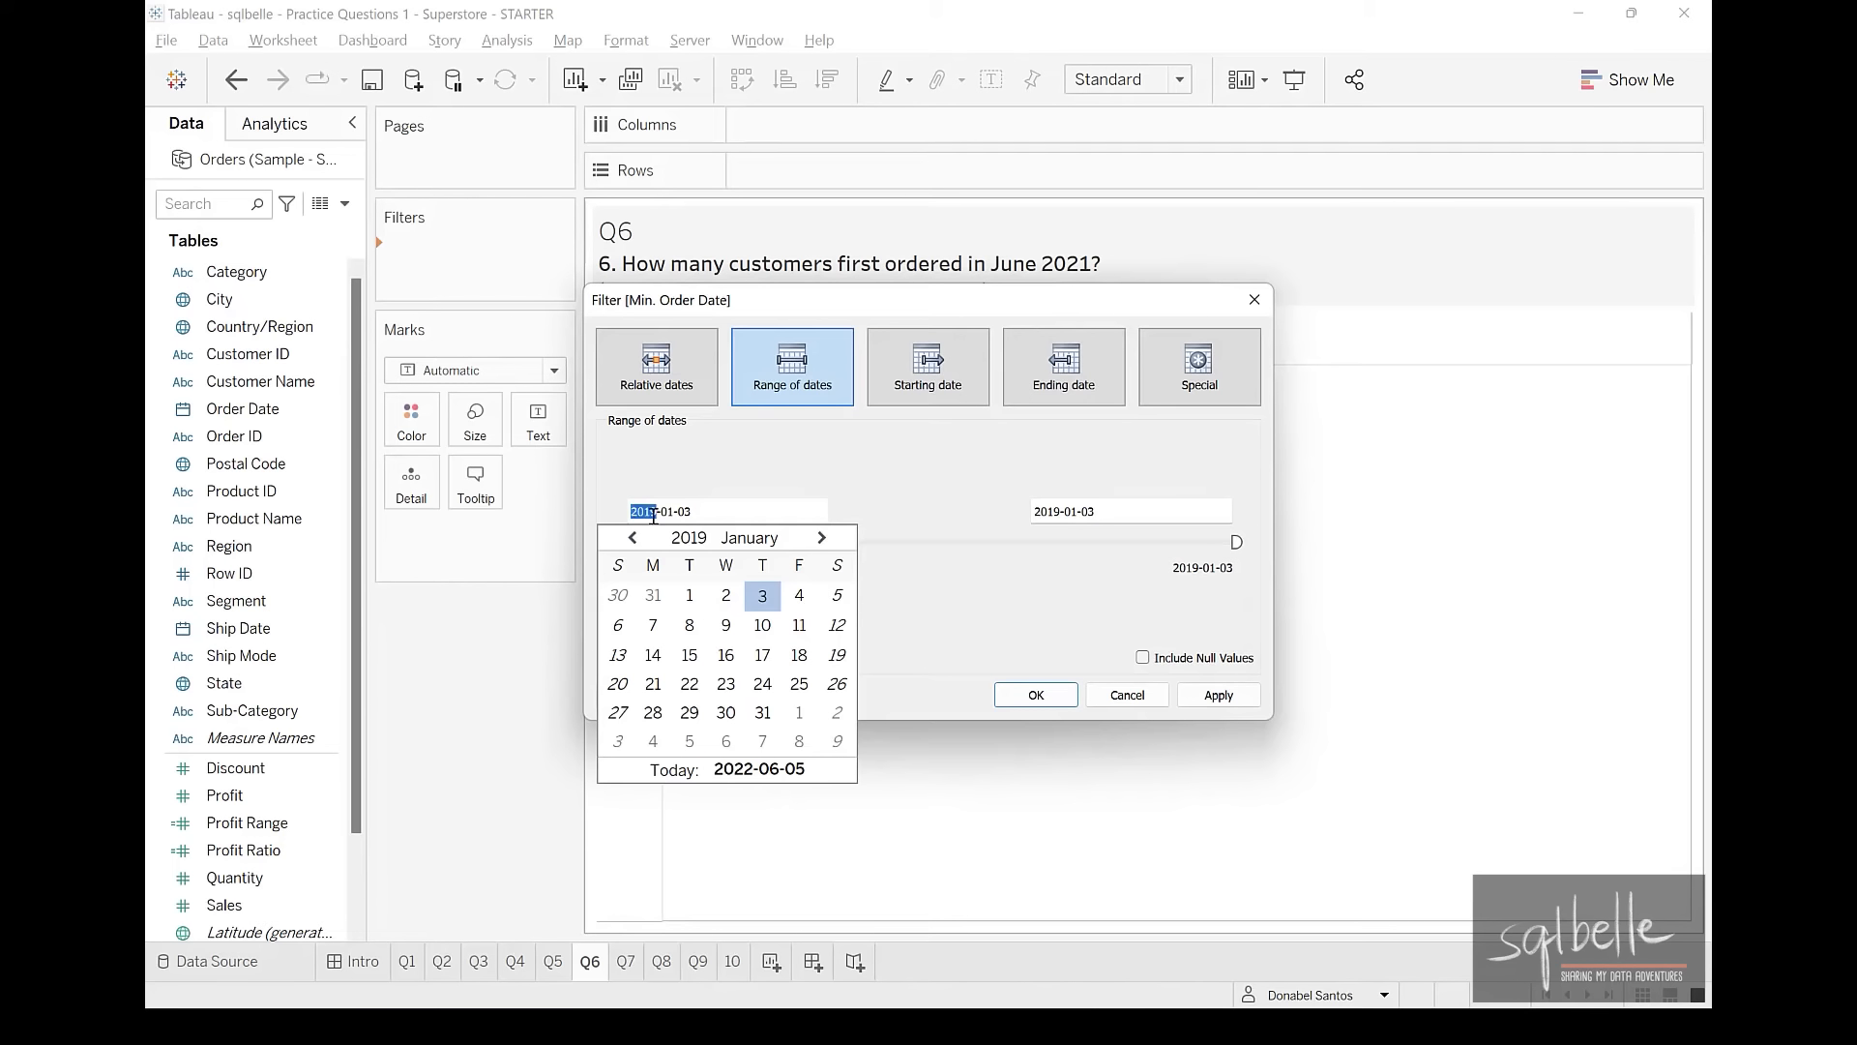
pyautogui.write('2021-06-')
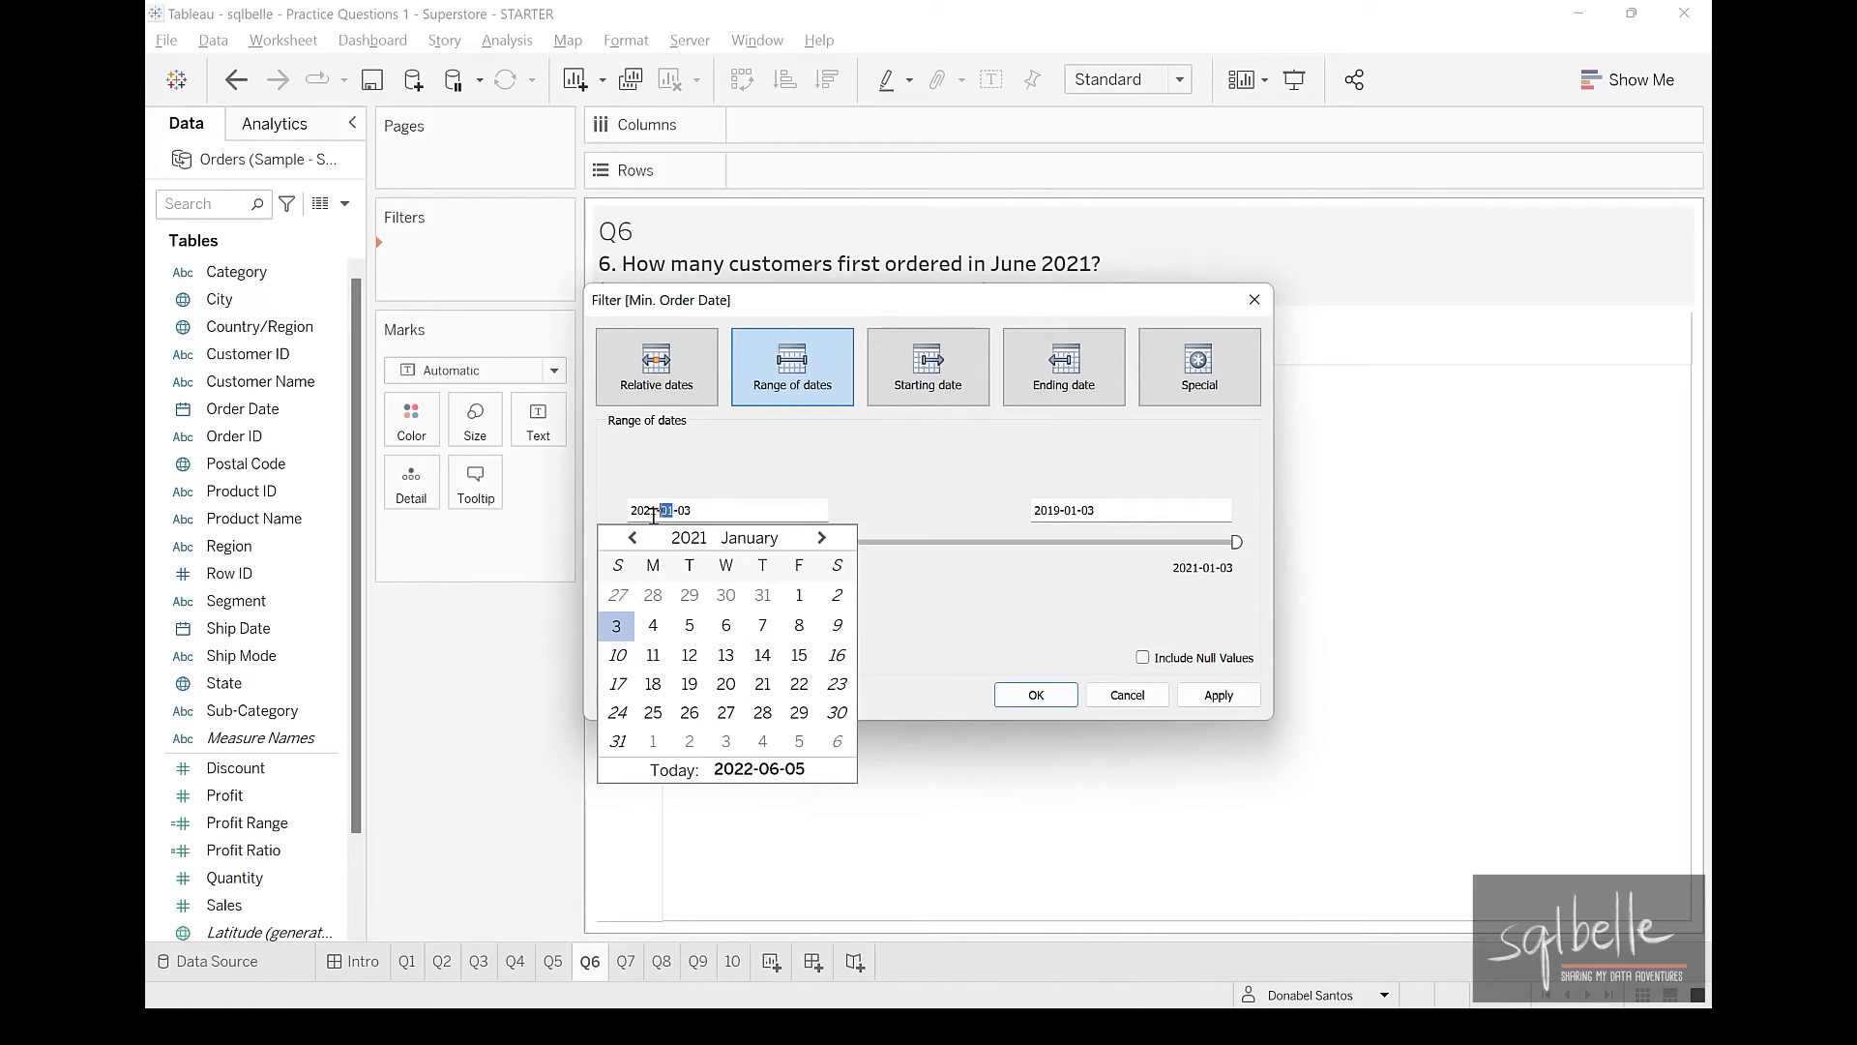
pyautogui.write('01')
pyautogui.click(1059, 513)
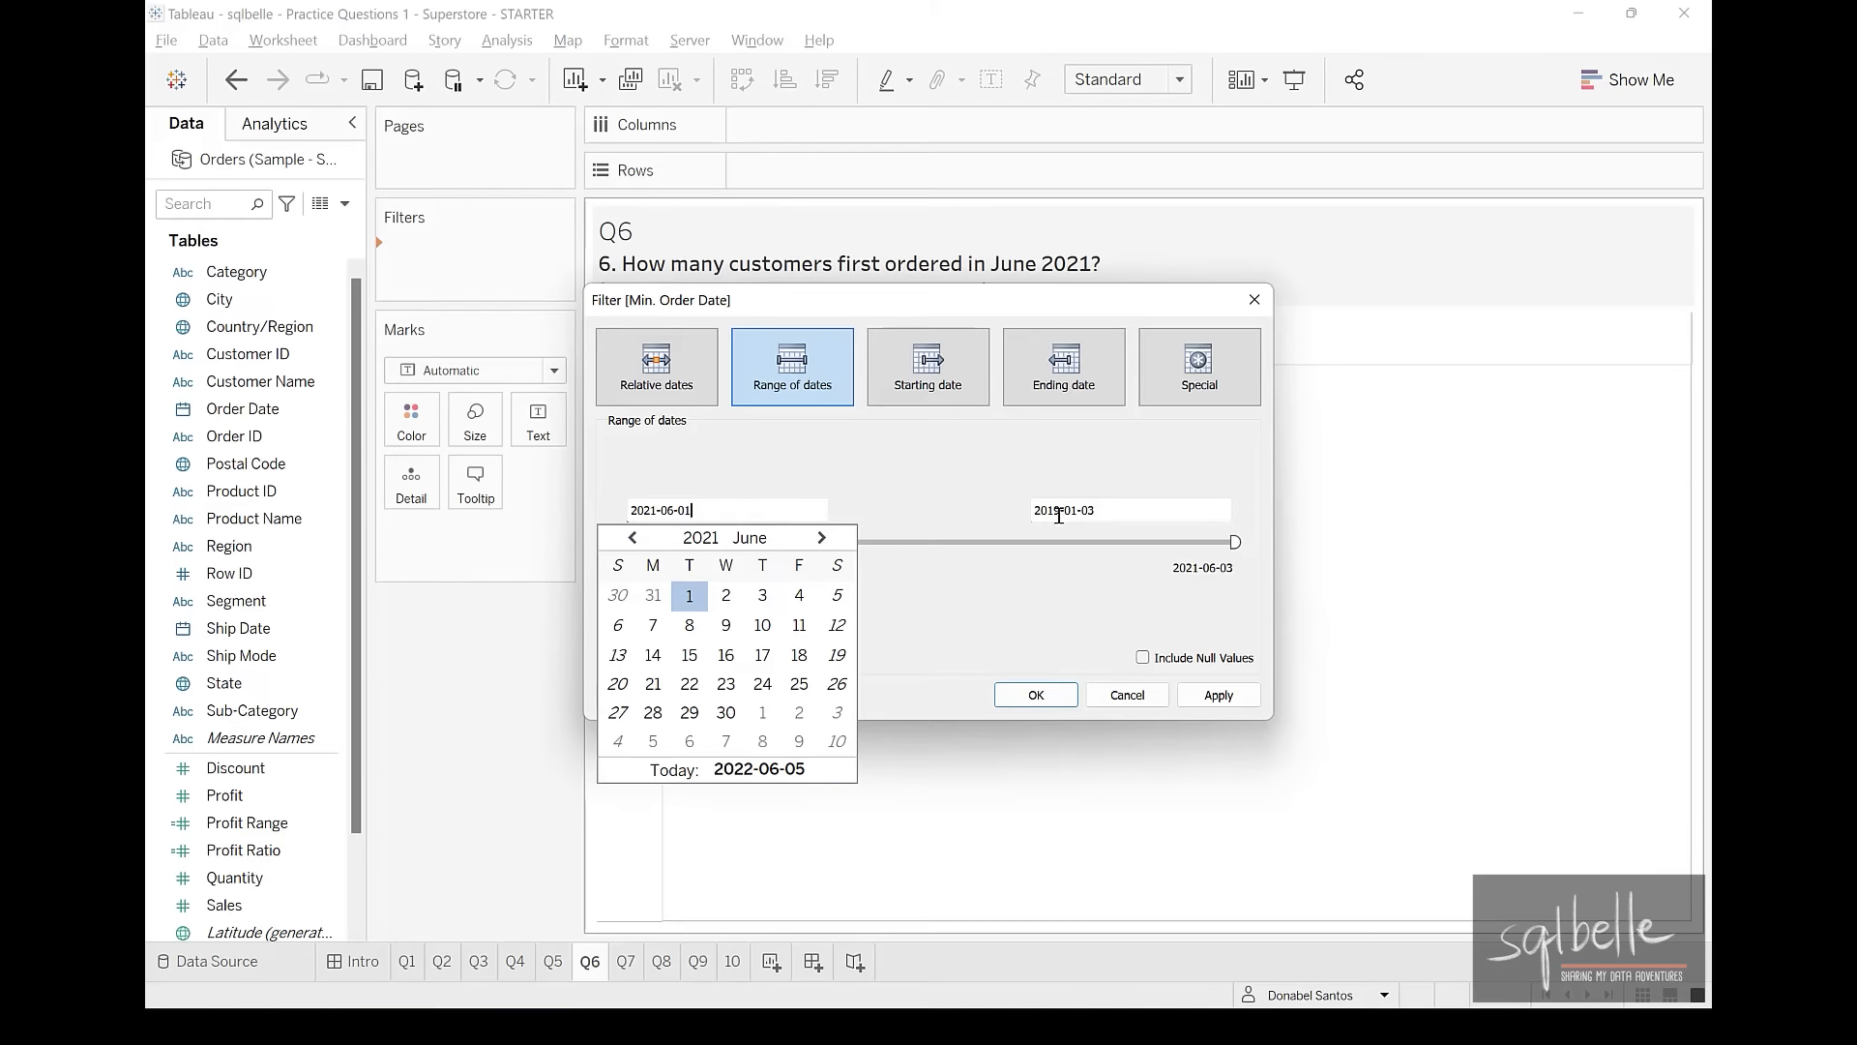
pyautogui.click(1059, 513)
pyautogui.write('2021-')
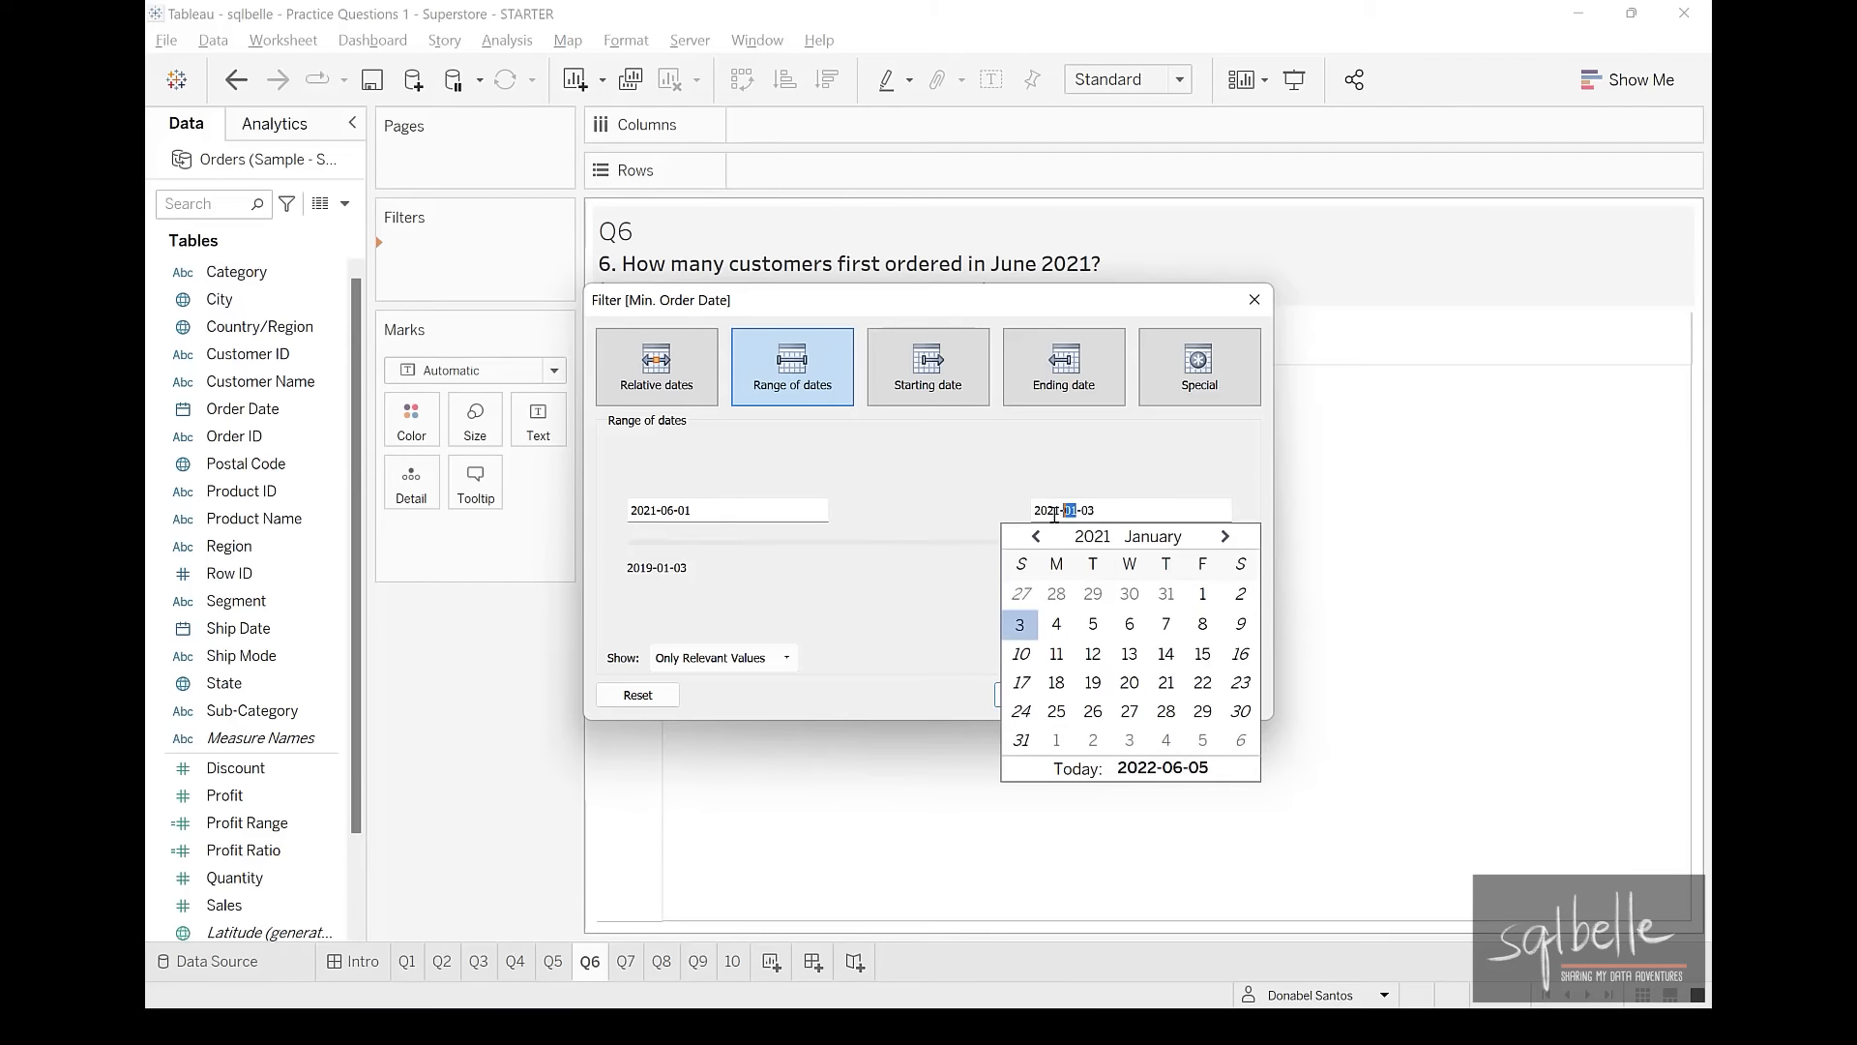
pyautogui.write('06-30')
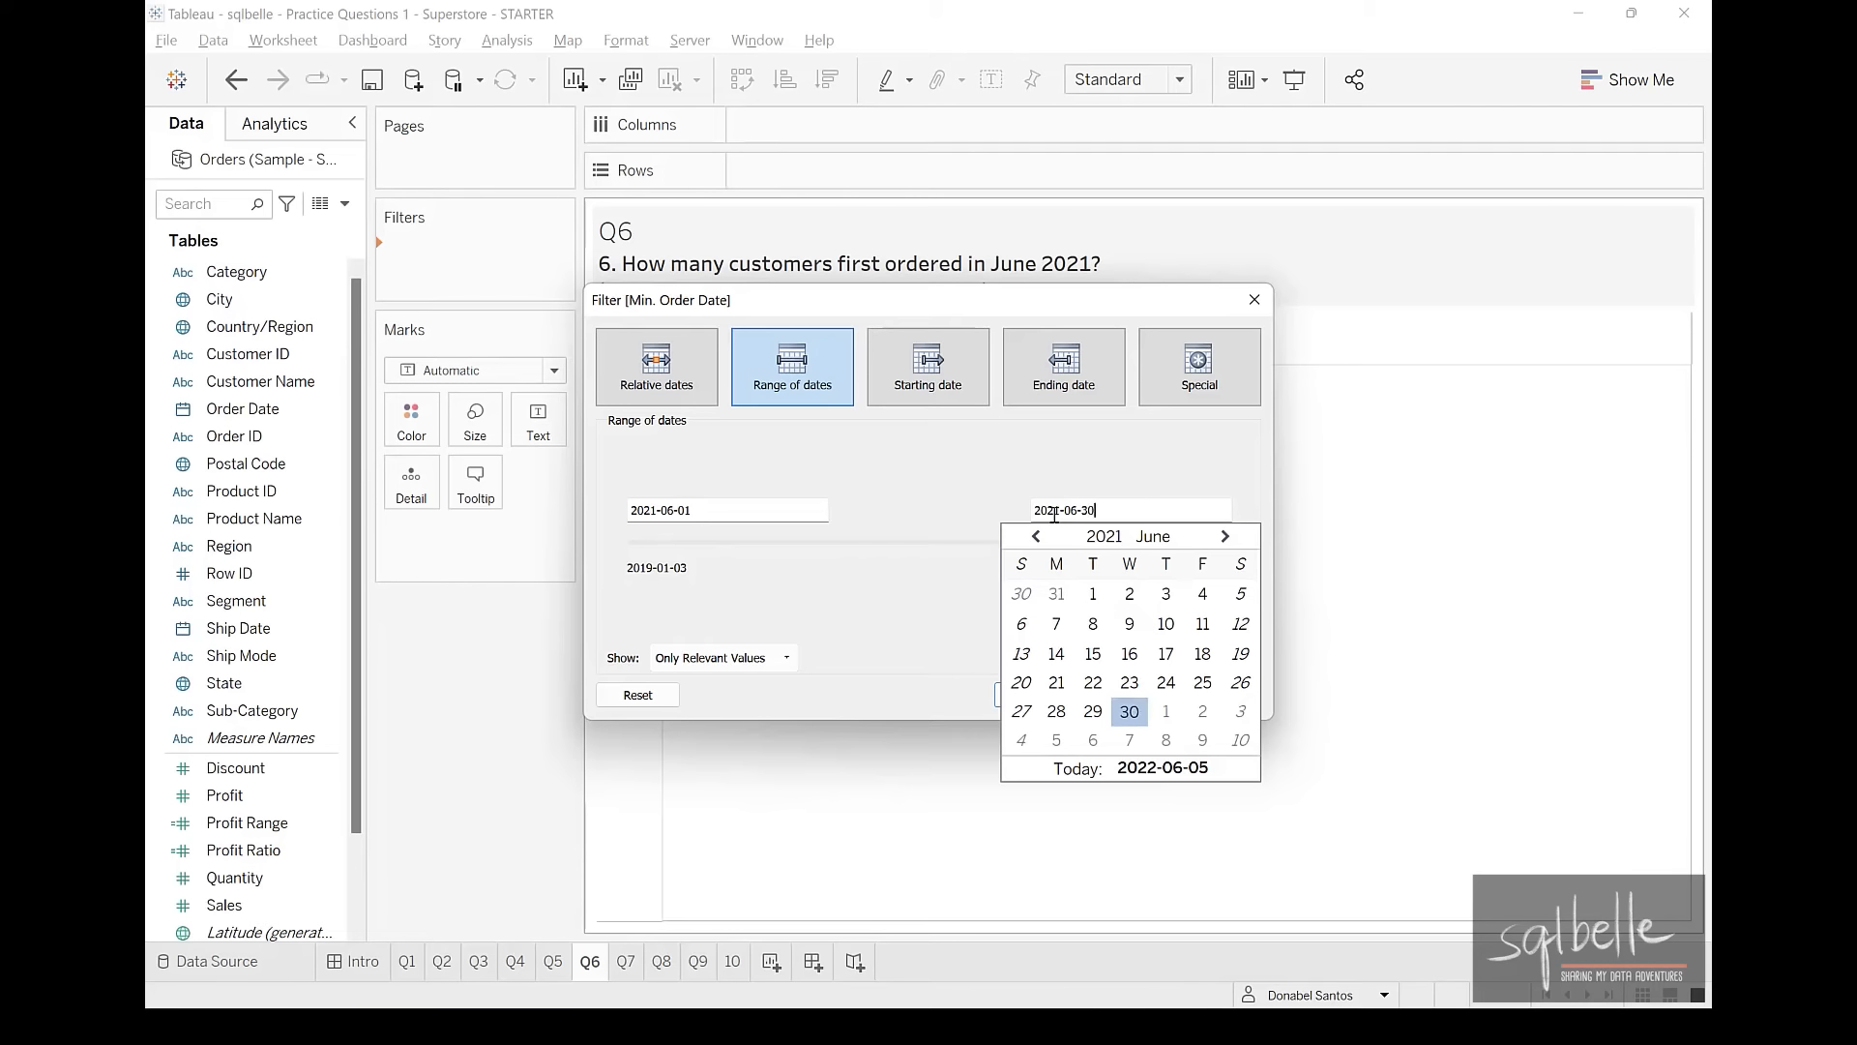
pyautogui.click(1025, 468)
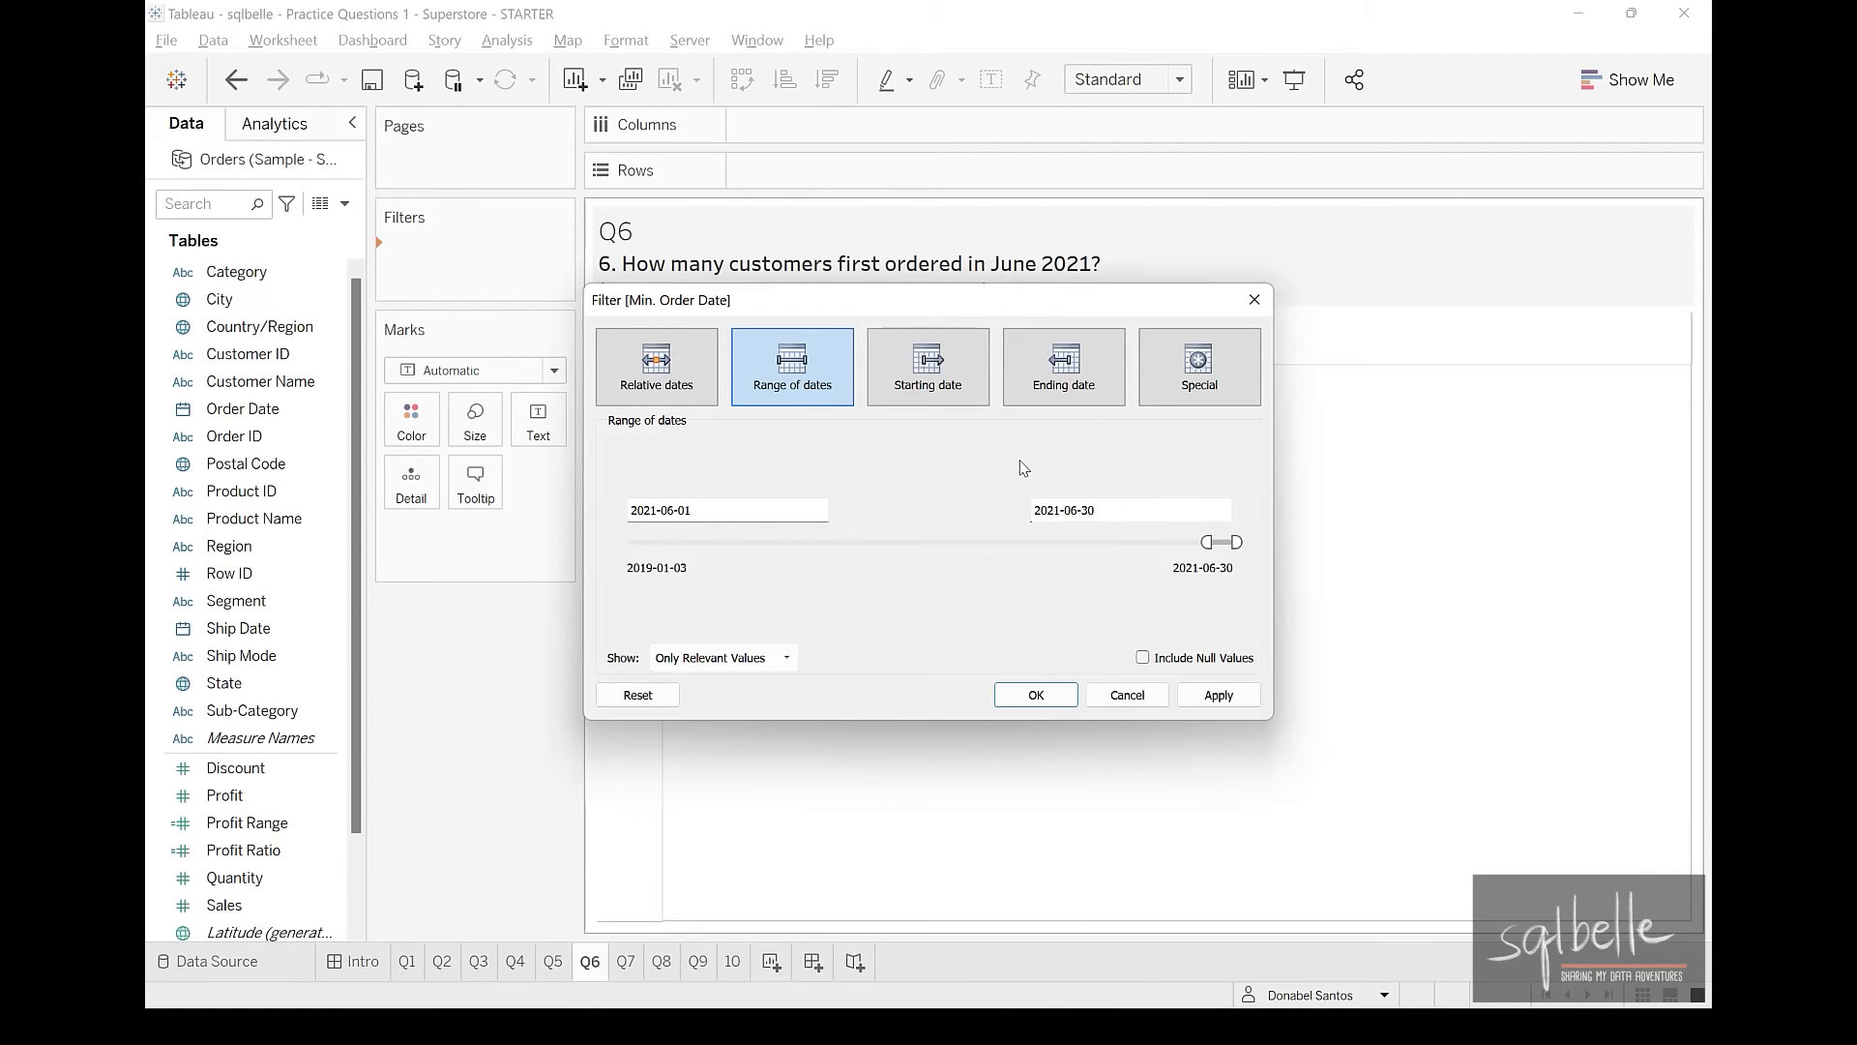
pyautogui.click(1036, 696)
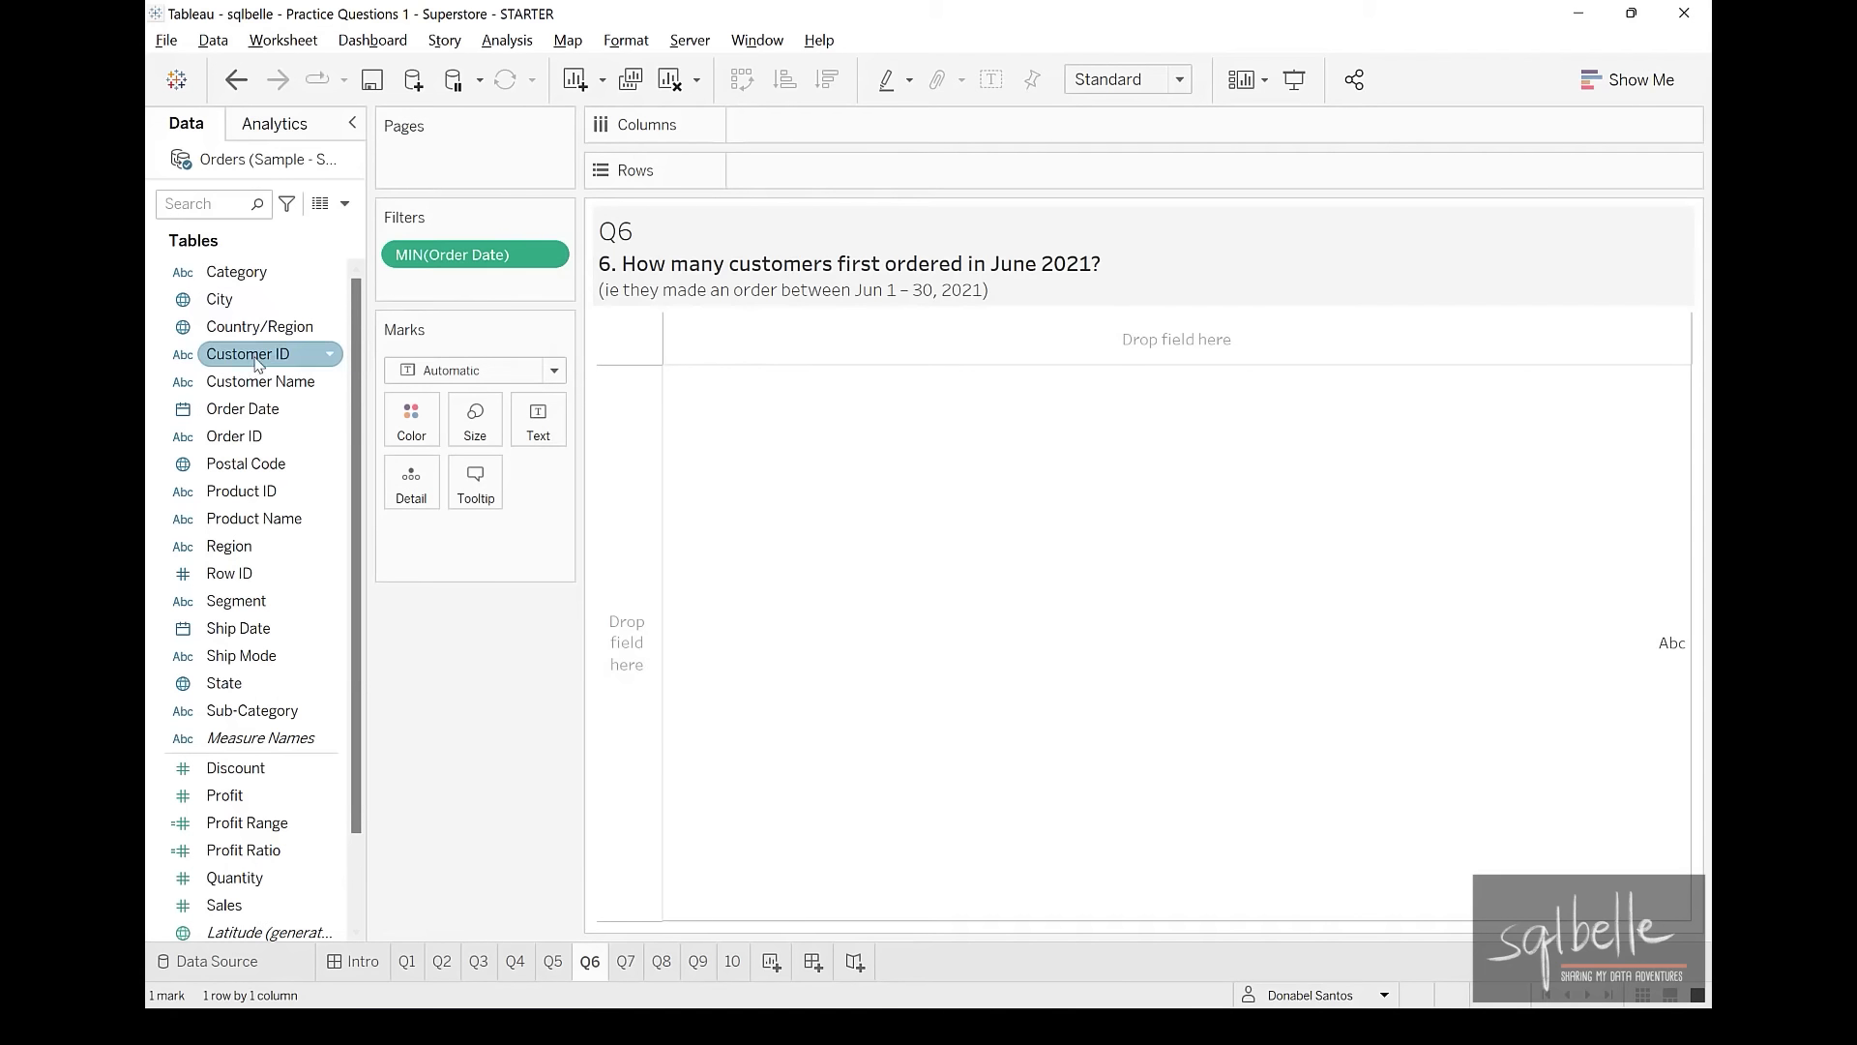
# Add Customer ID to the rows of Q6 as the distinct count CNTD(Customer ID)
pyautogui.moveTo(247, 354); pyautogui.dragTo(966, 159)
pyautogui.click(851, 546)
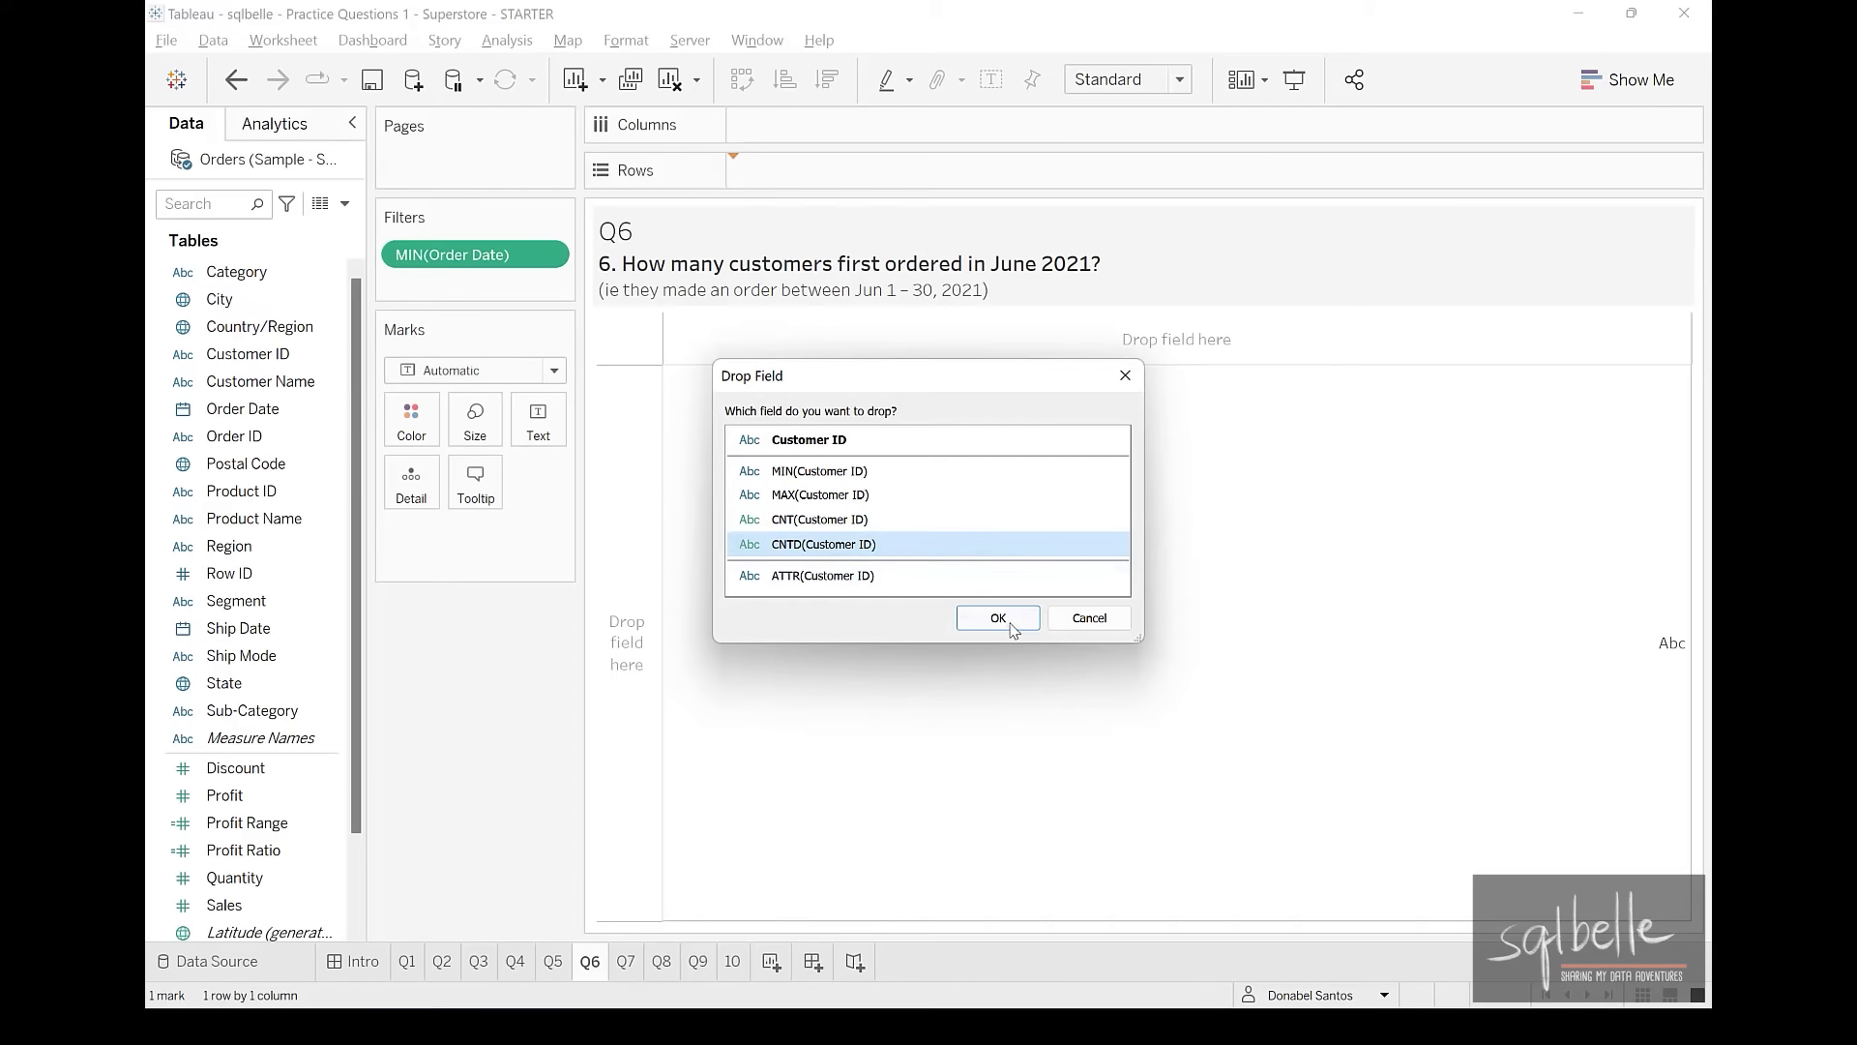
pyautogui.click(1002, 621)
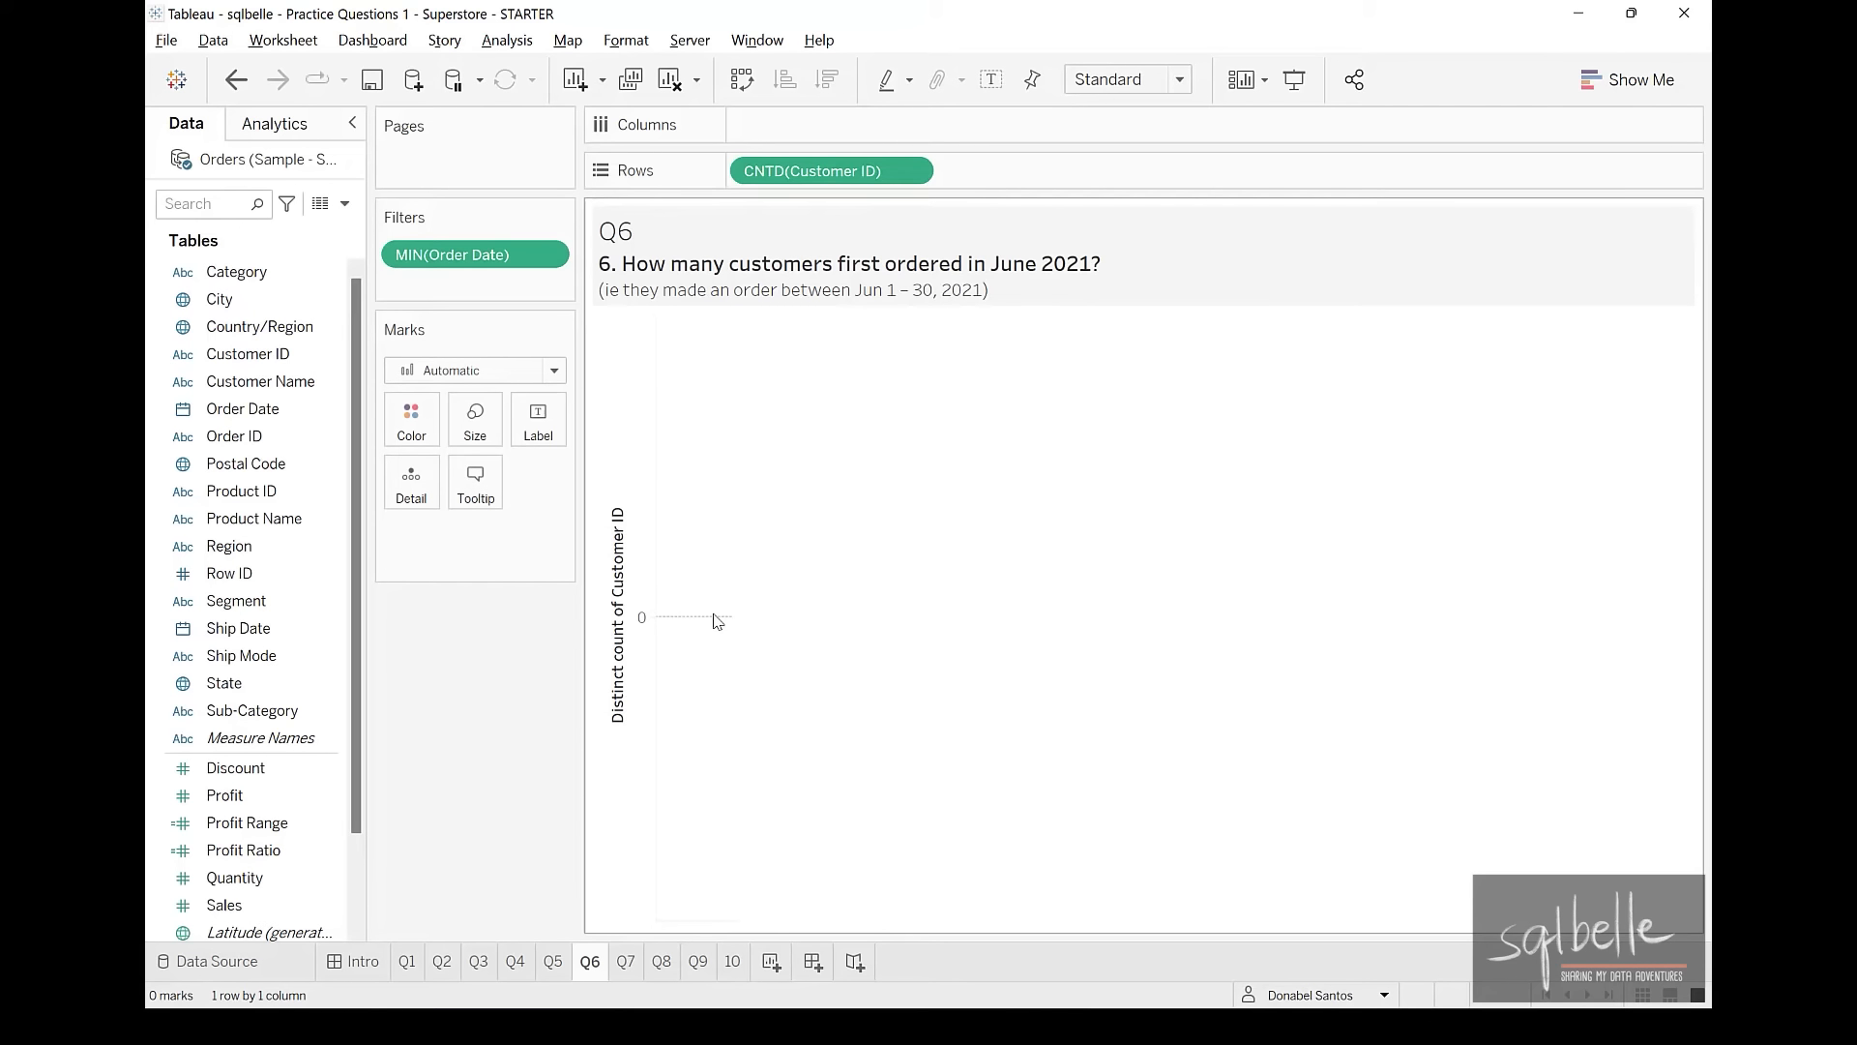
# Circle CNTD(Customer ID), draw arrows to it and to the MIN(Order Date) filter, and clear the drawing
pyautogui.moveTo(861, 157)
pyautogui.mouseDown()
pyautogui.moveTo(763, 151)
pyautogui.moveTo(966, 142)
pyautogui.mouseUp()
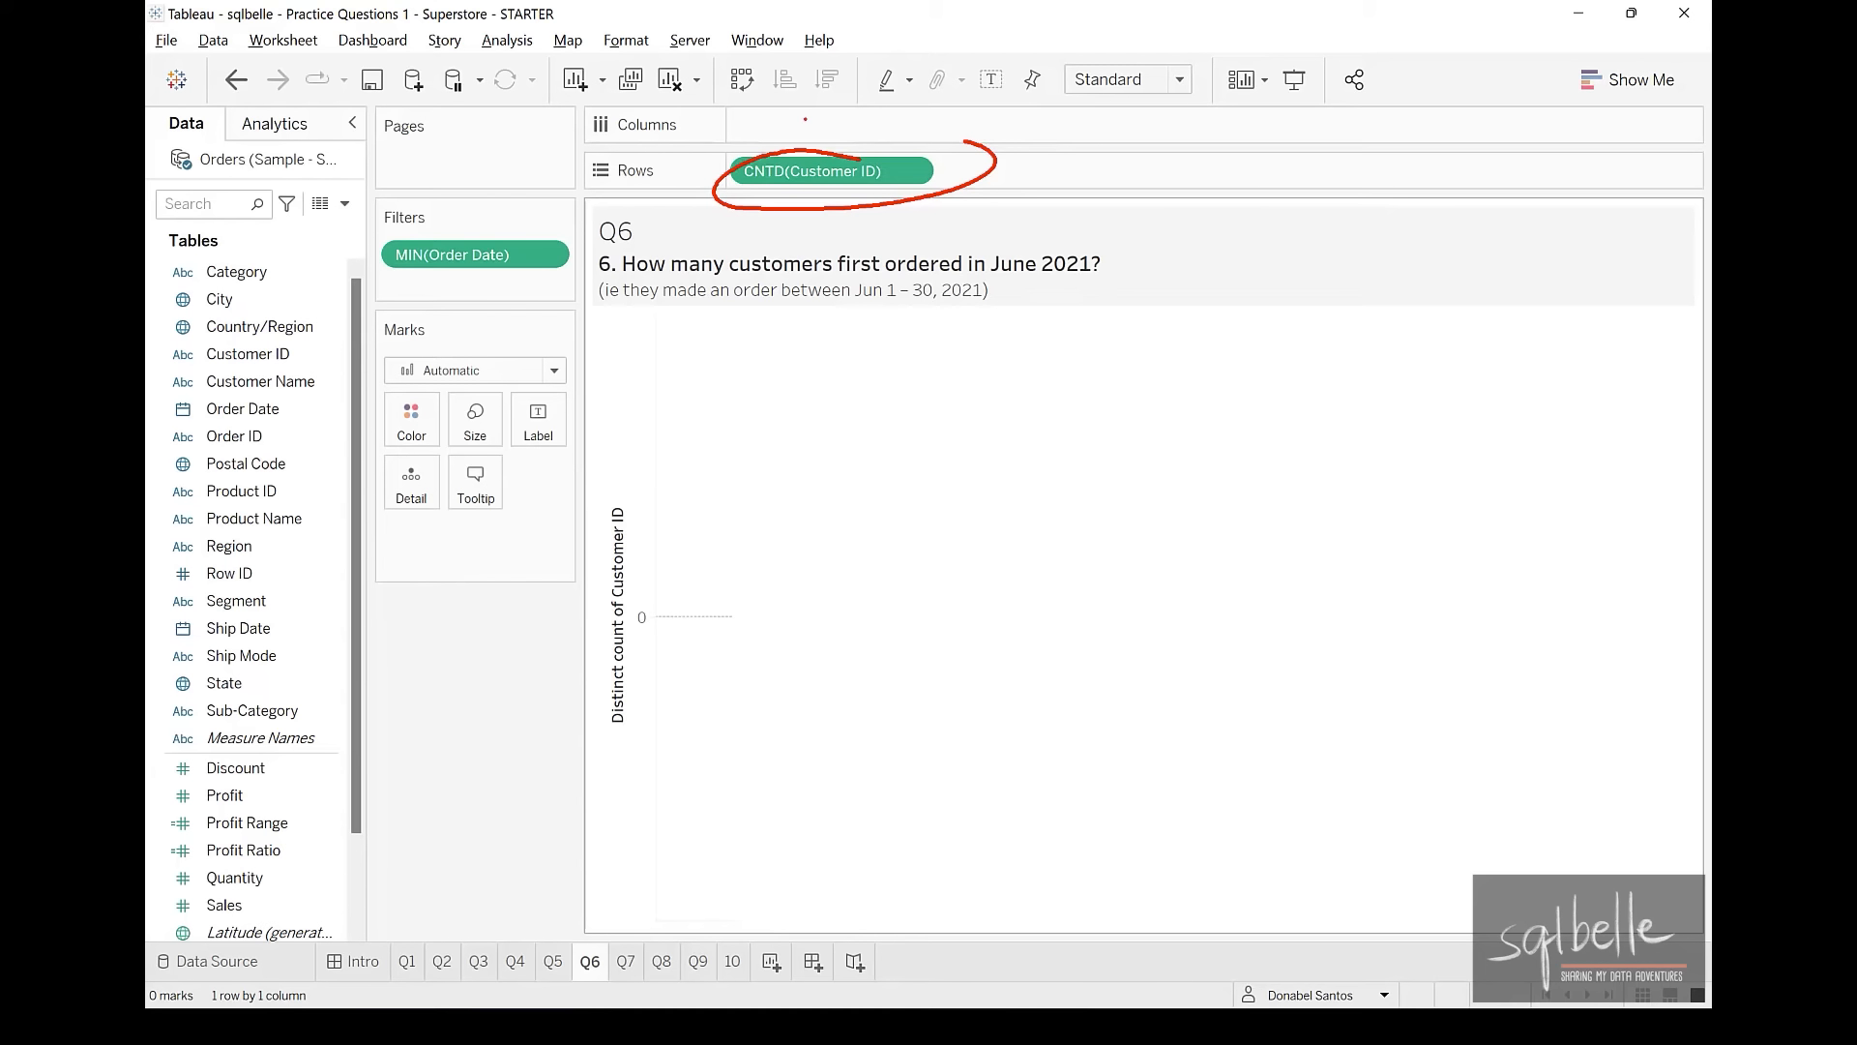
pyautogui.moveTo(531, 281)
pyautogui.mouseDown()
pyautogui.moveTo(615, 354)
pyautogui.moveTo(782, 439)
pyautogui.mouseUp()
pyautogui.moveTo(496, 350)
pyautogui.mouseDown()
pyautogui.moveTo(549, 279)
pyautogui.moveTo(613, 278)
pyautogui.mouseUp()
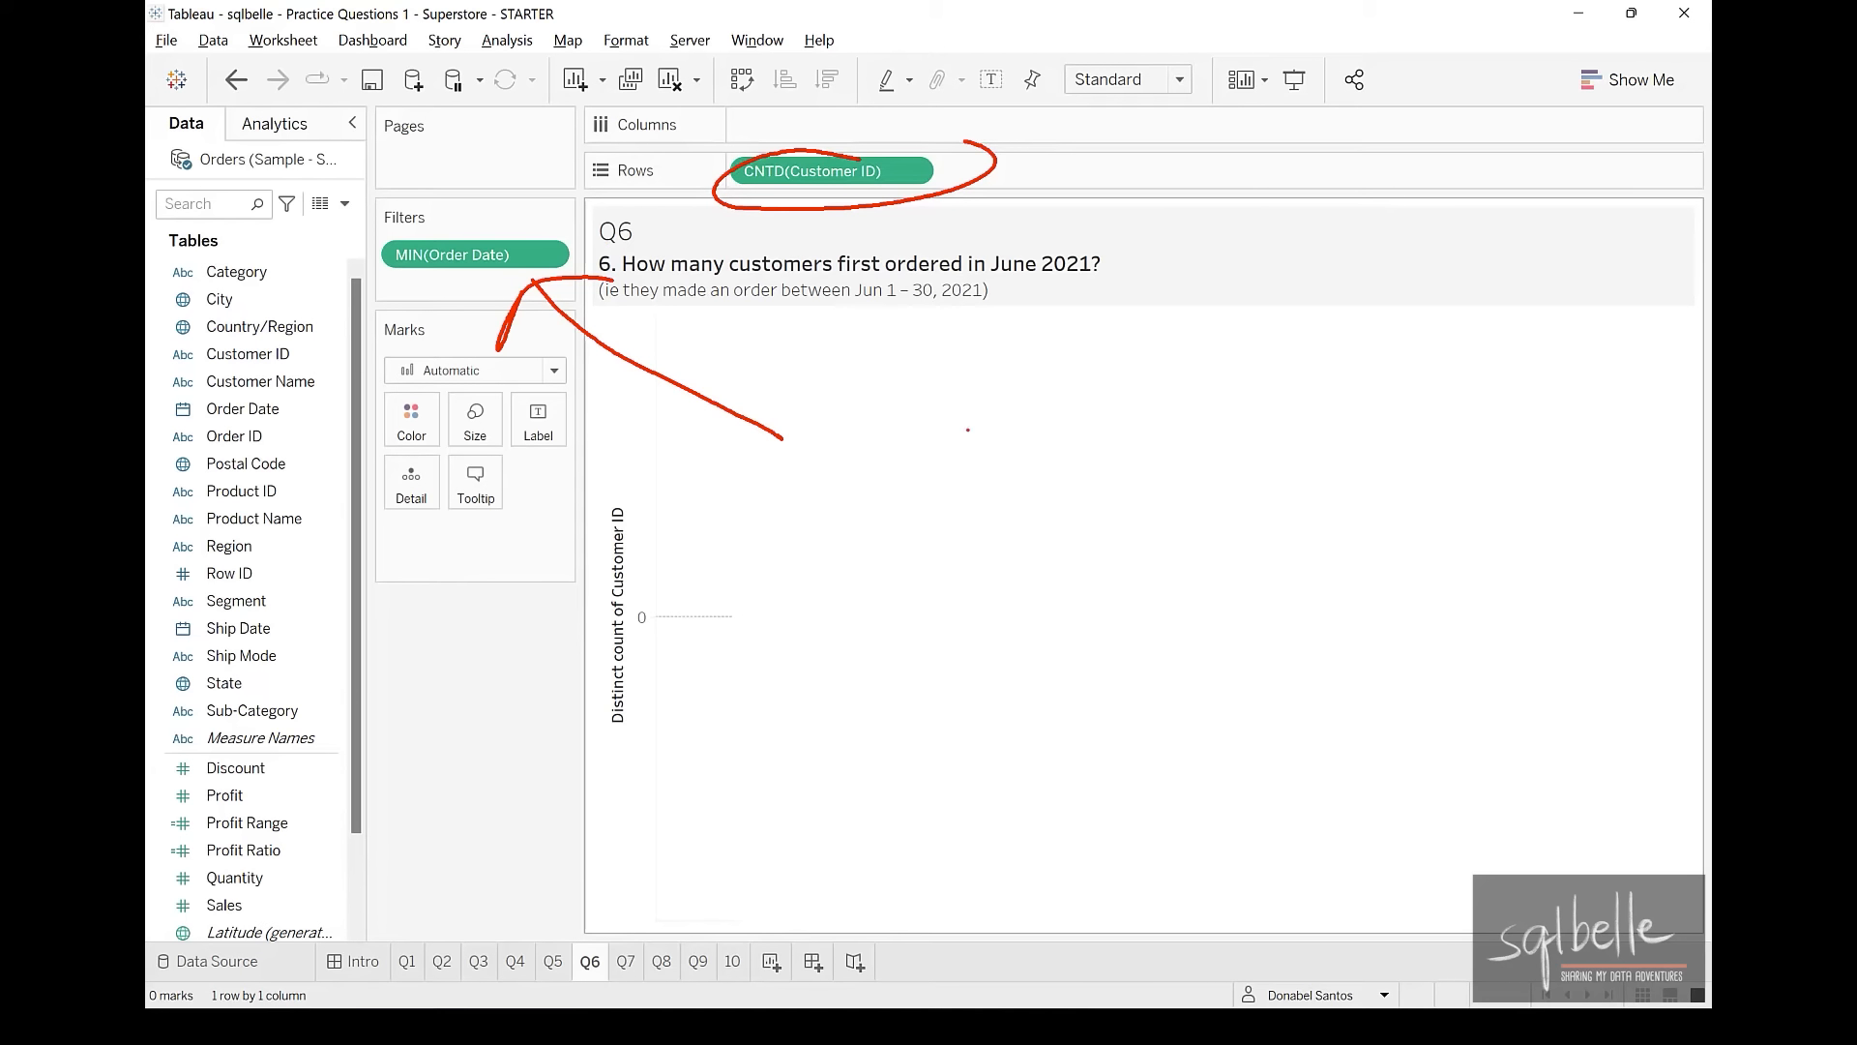
pyautogui.moveTo(971, 445); pyautogui.dragTo(924, 198)
pyautogui.moveTo(902, 230); pyautogui.dragTo(957, 240)
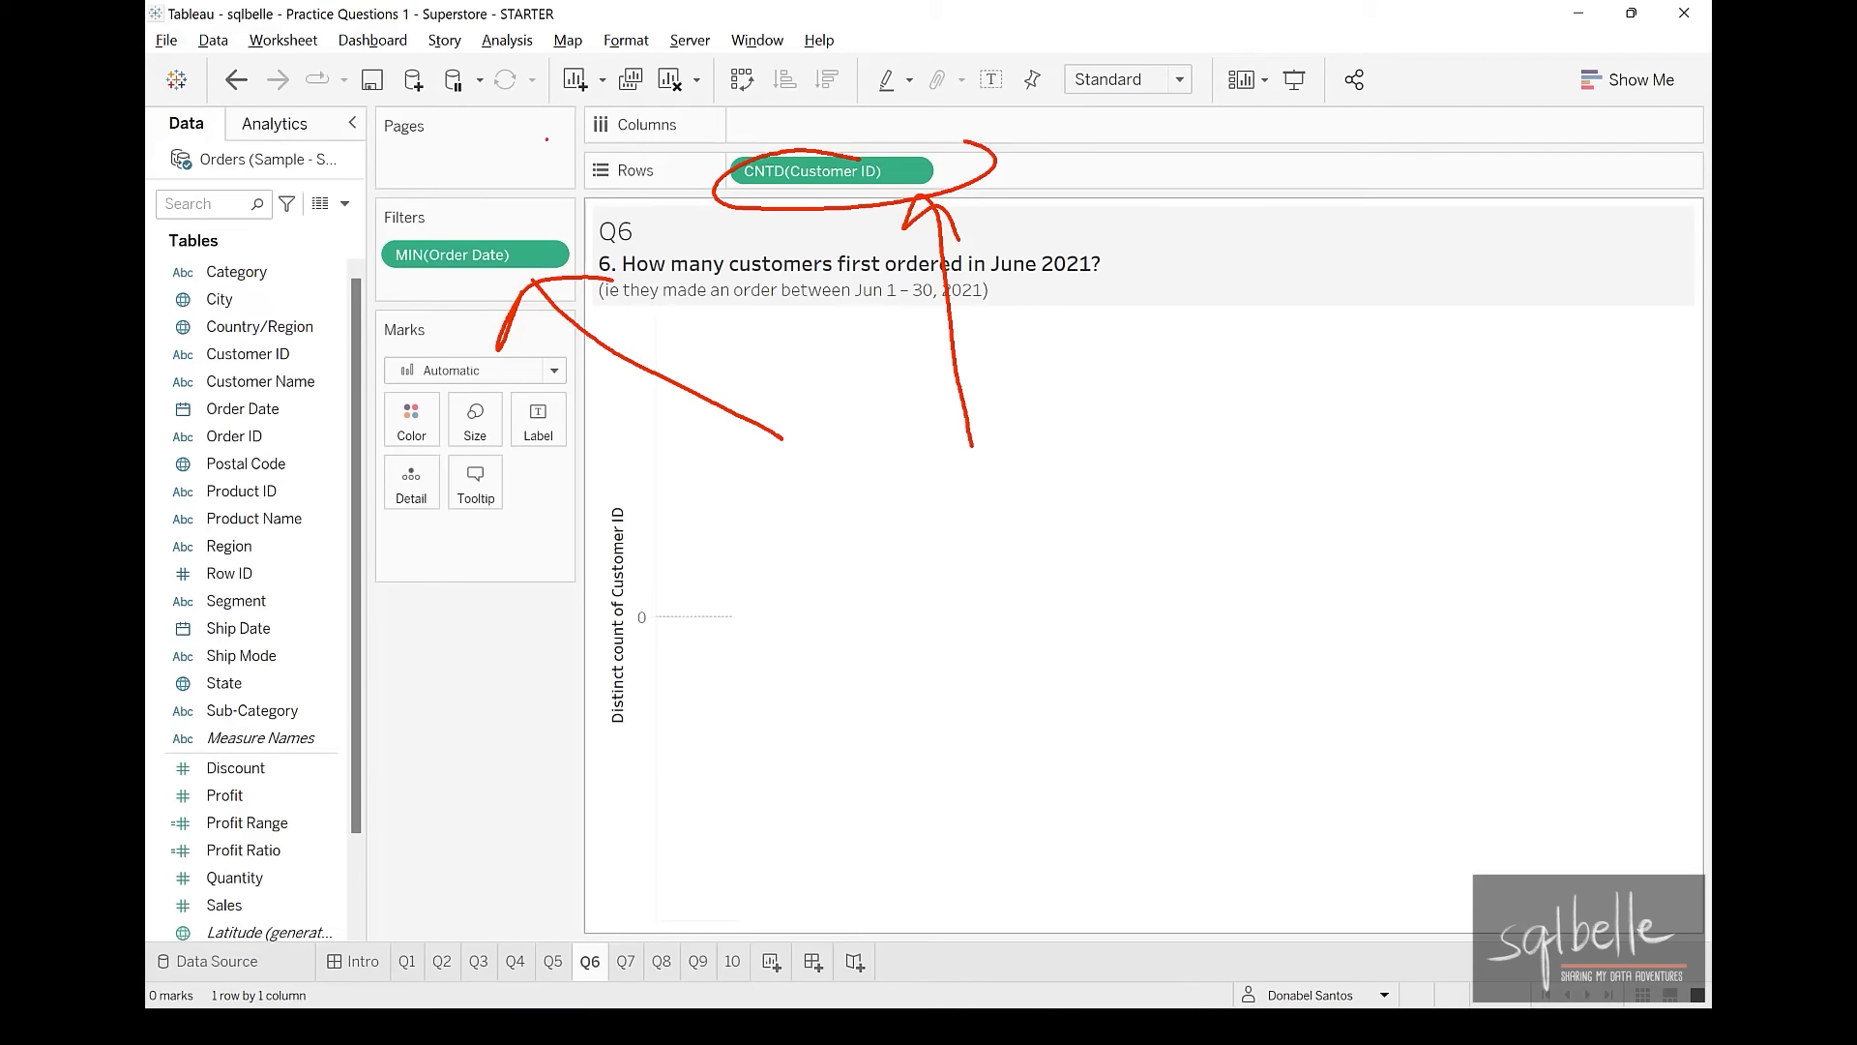
pyautogui.press('Escape')
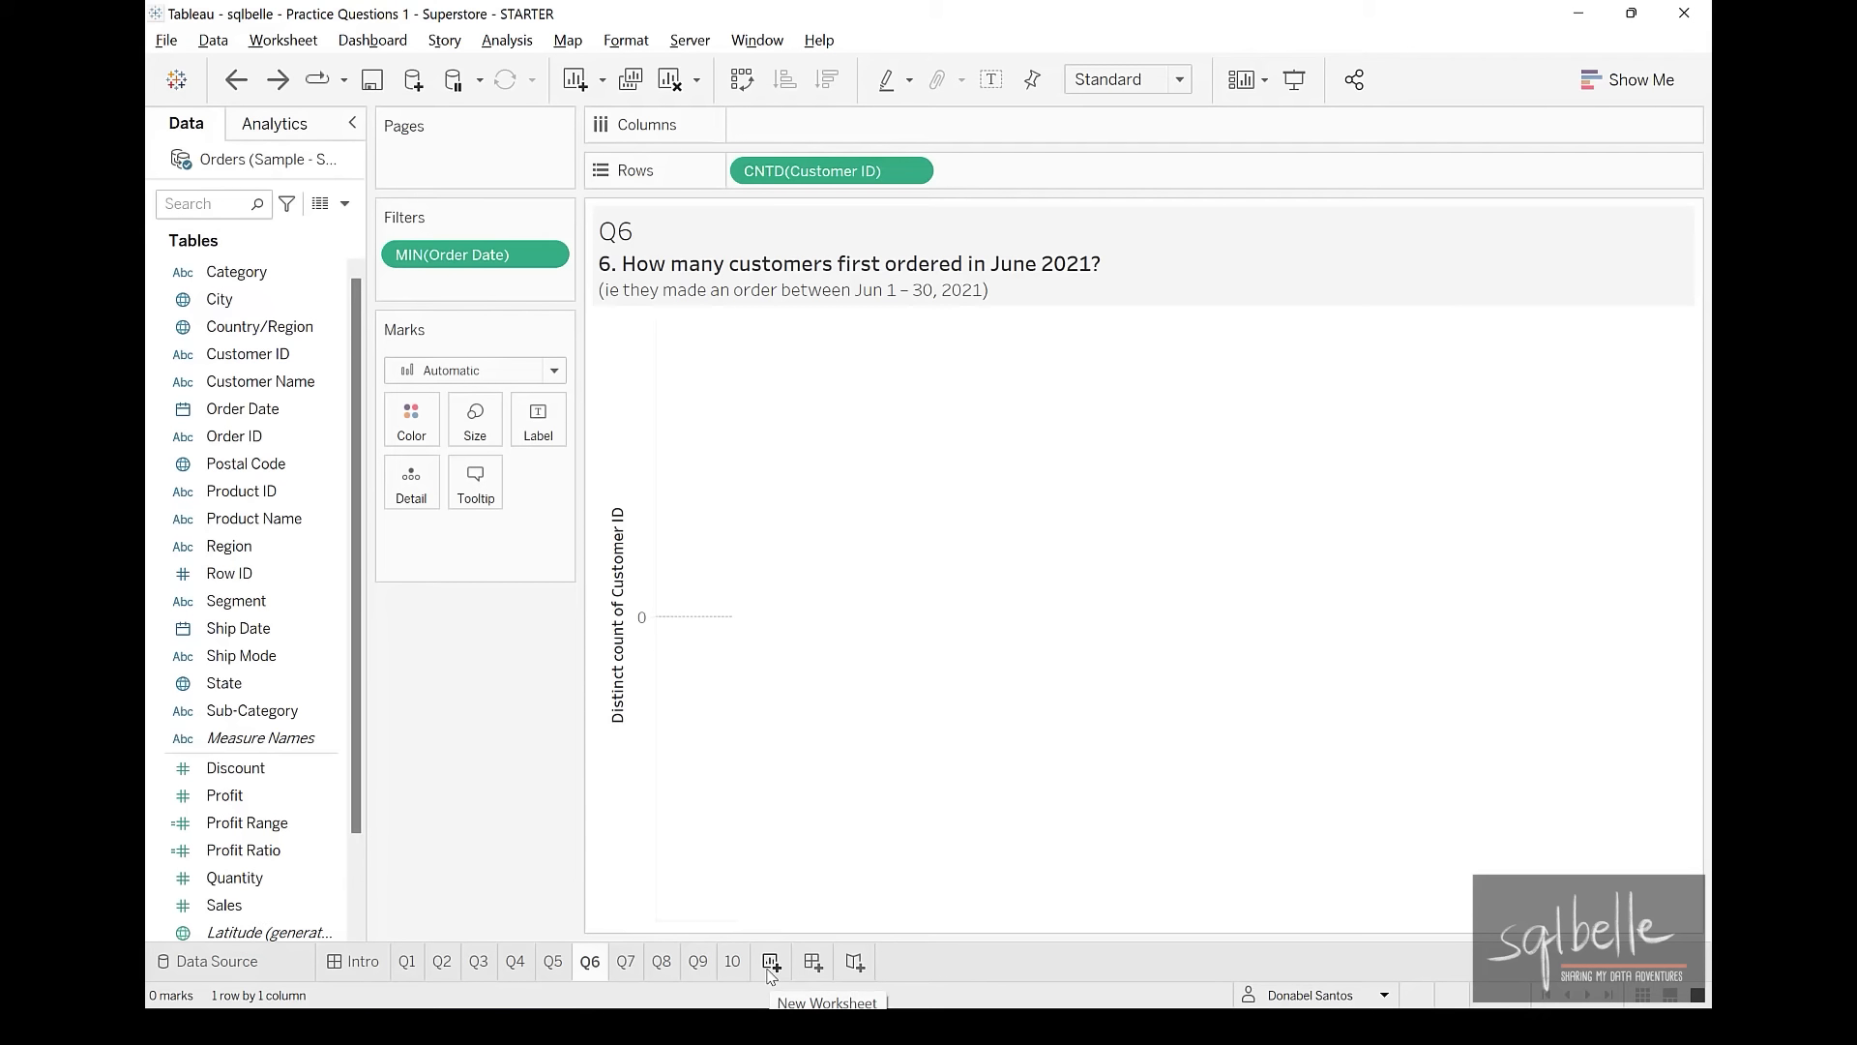
# Create a new worksheet, add MIN(Order Date) to its rows and make the field discrete
pyautogui.click(771, 962)
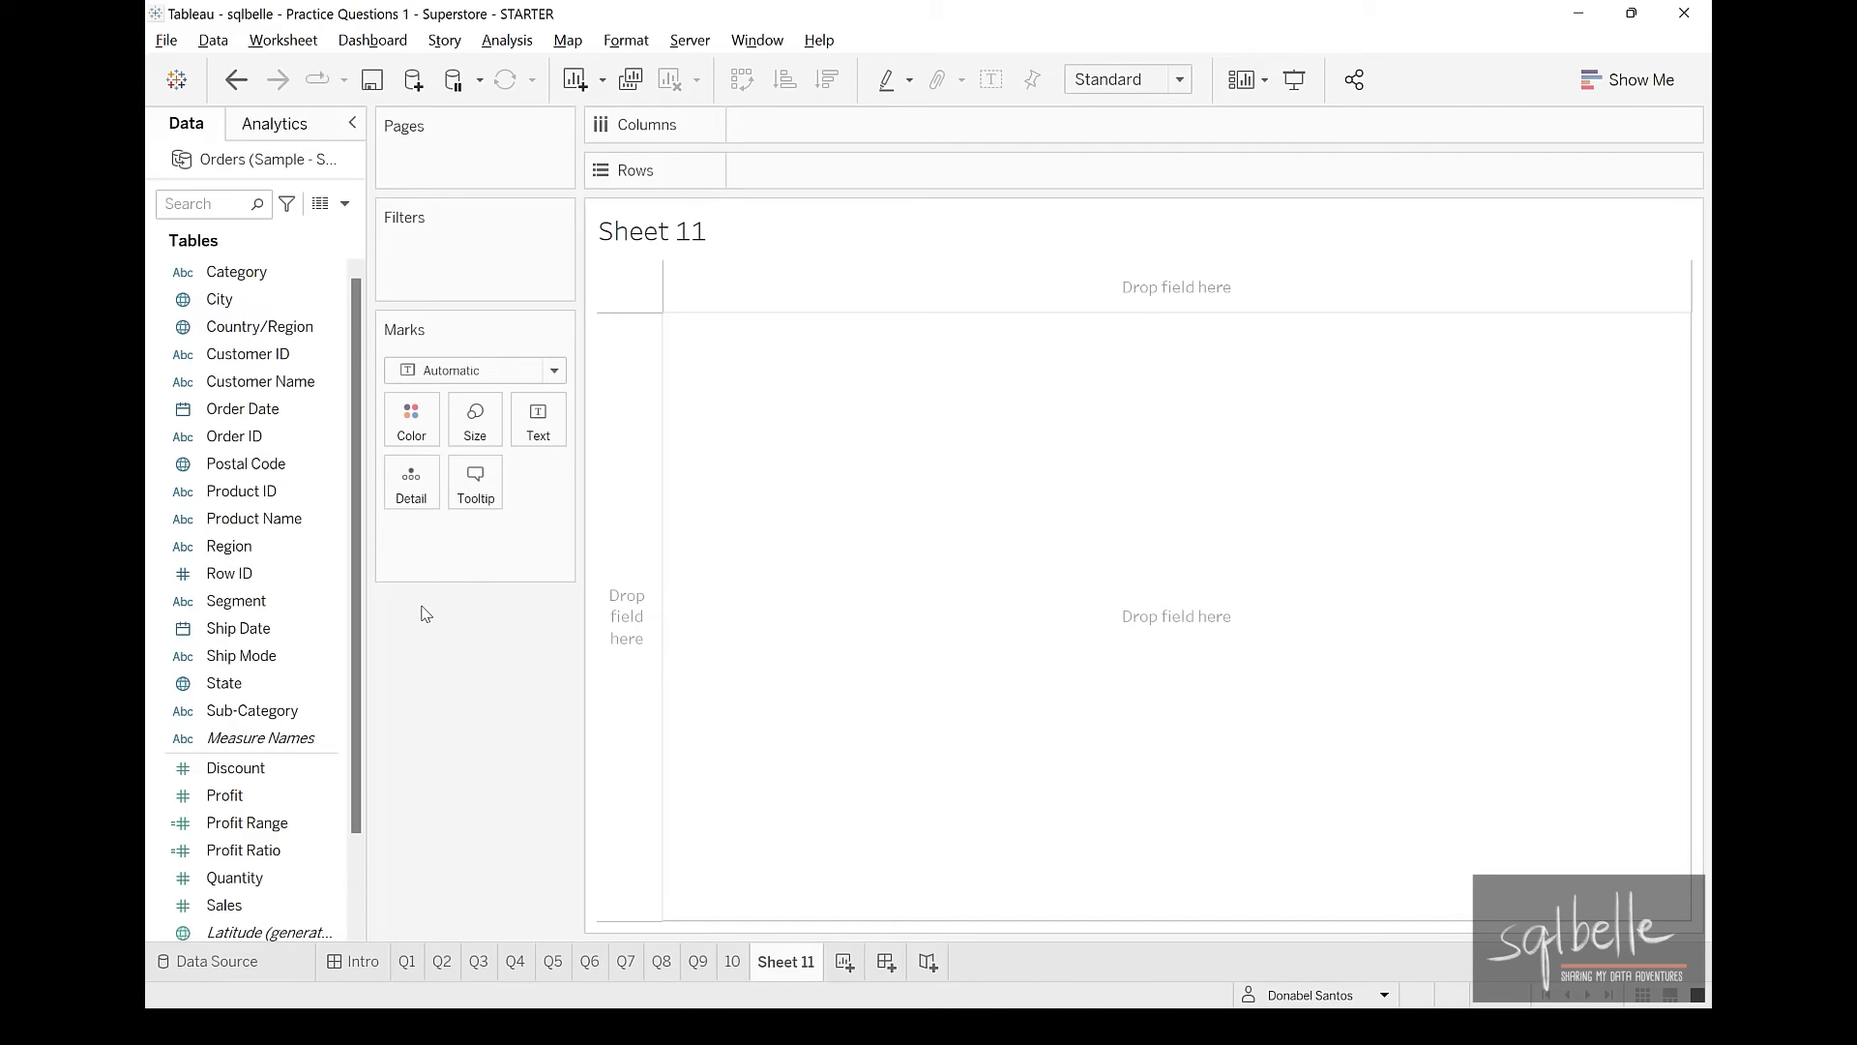
pyautogui.moveTo(250, 408); pyautogui.dragTo(803, 174)
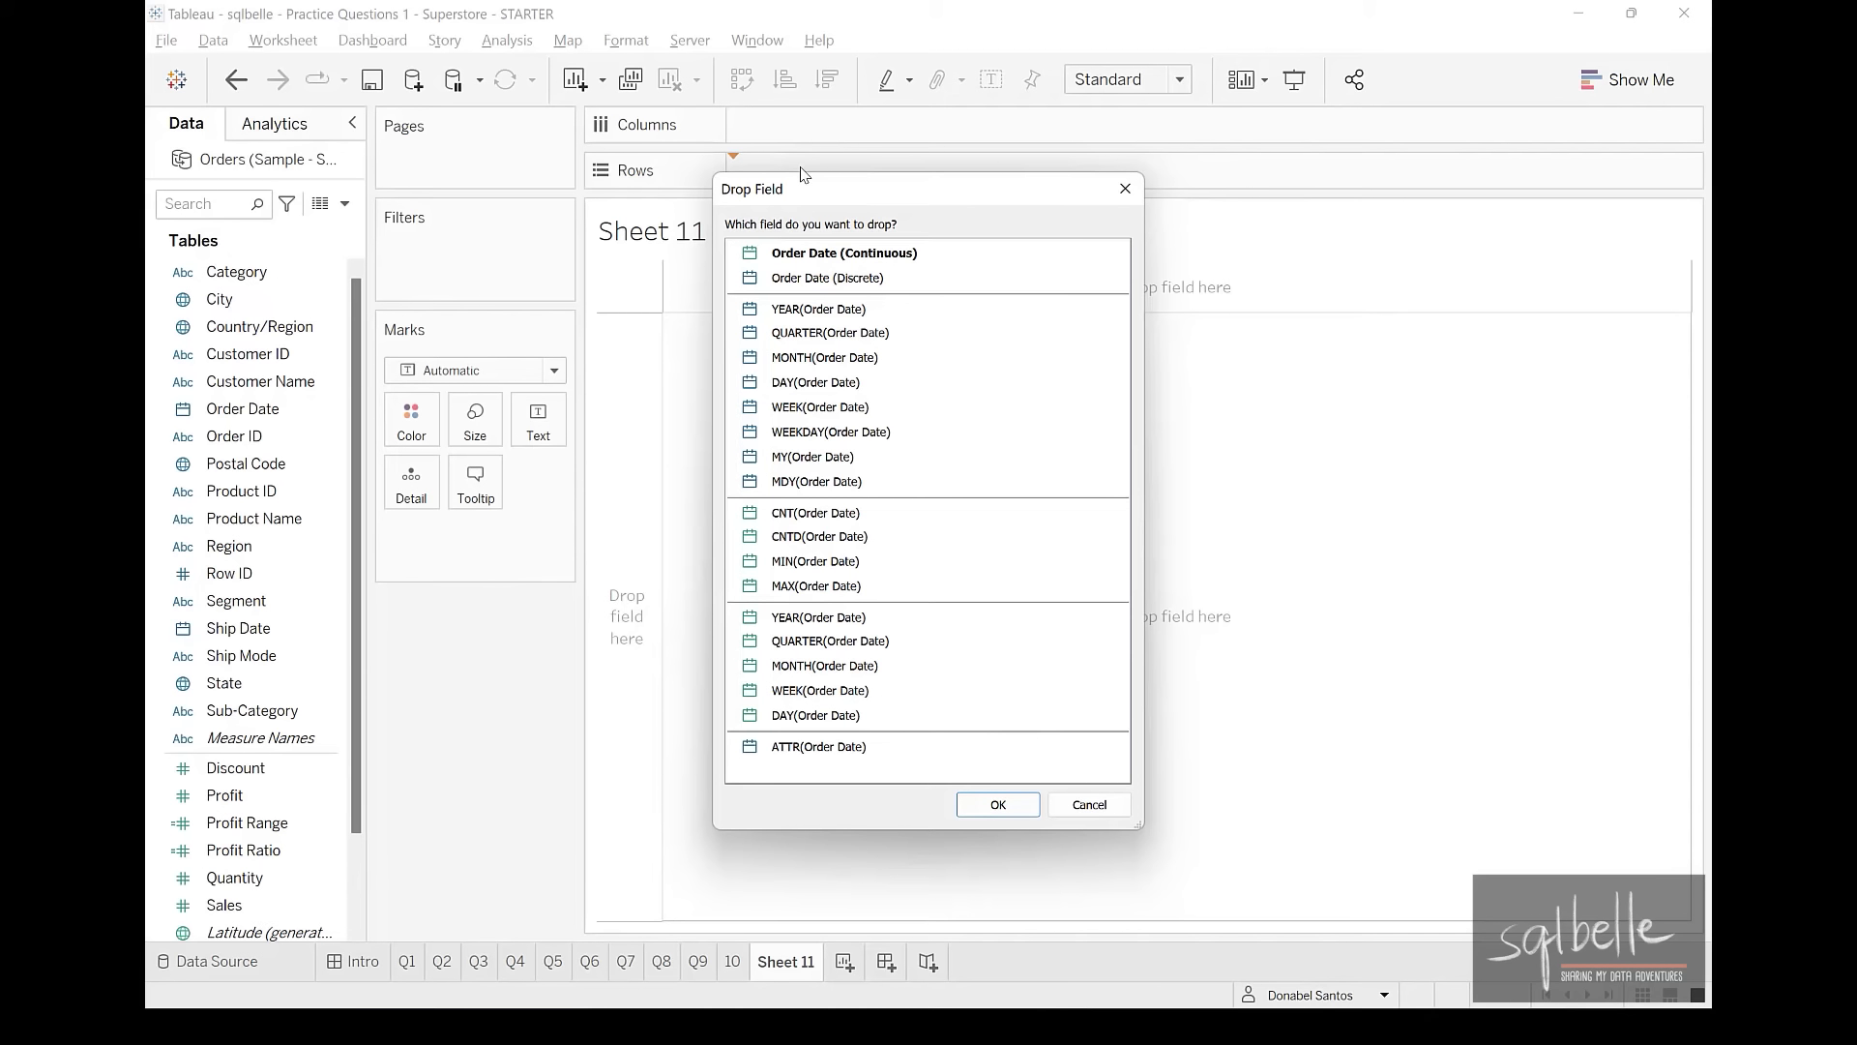
pyautogui.click(822, 561)
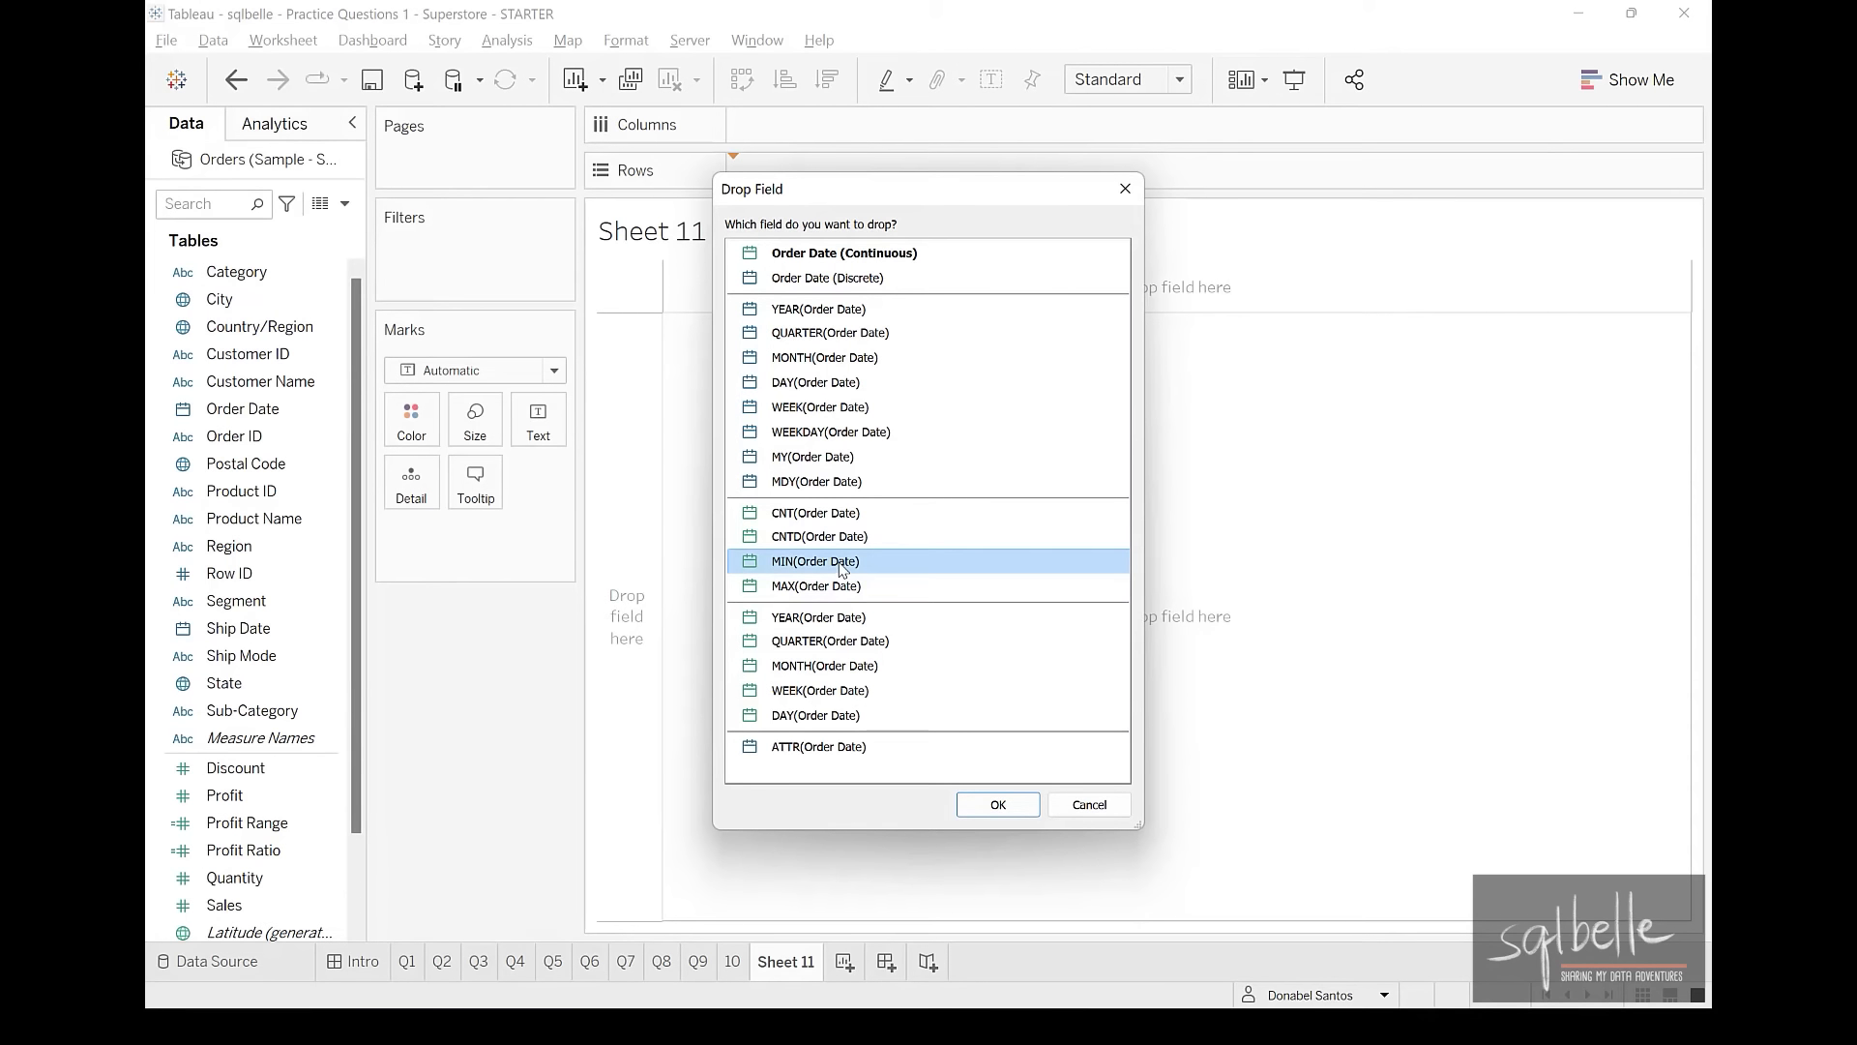
pyautogui.click(999, 804)
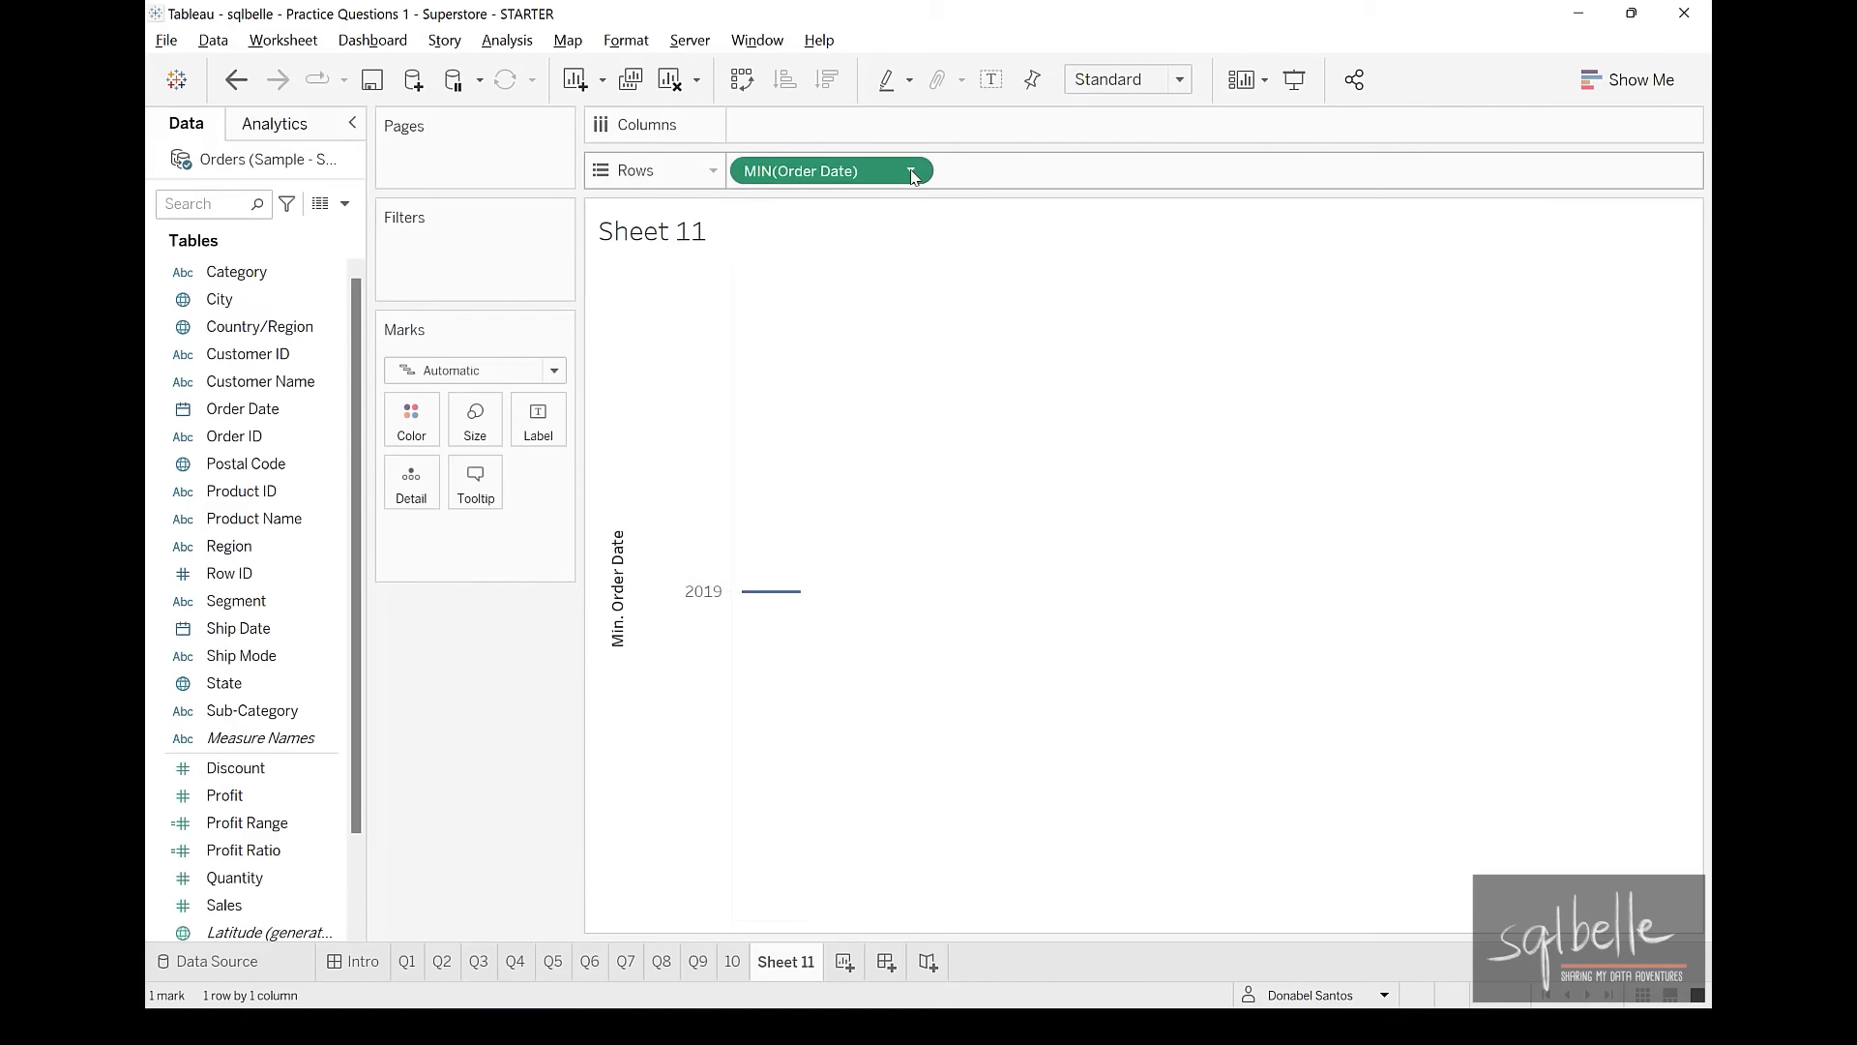
pyautogui.click(911, 171)
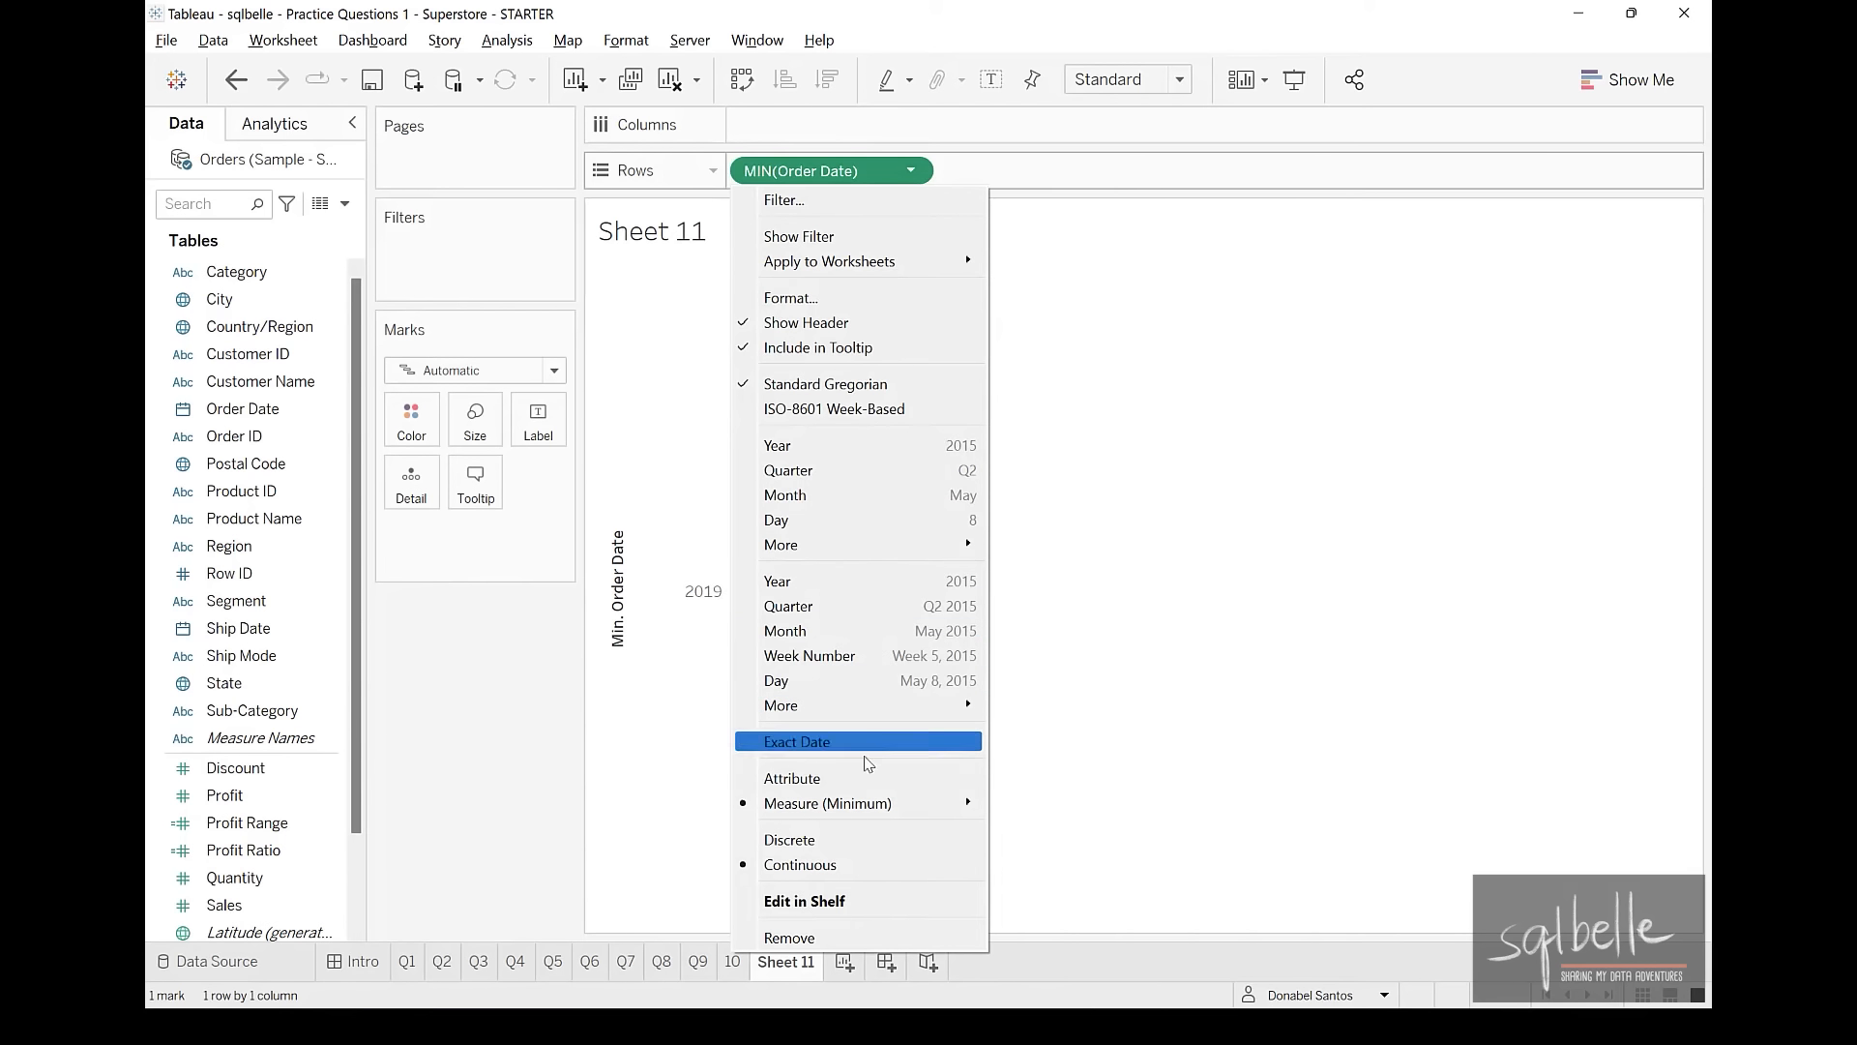
pyautogui.click(803, 839)
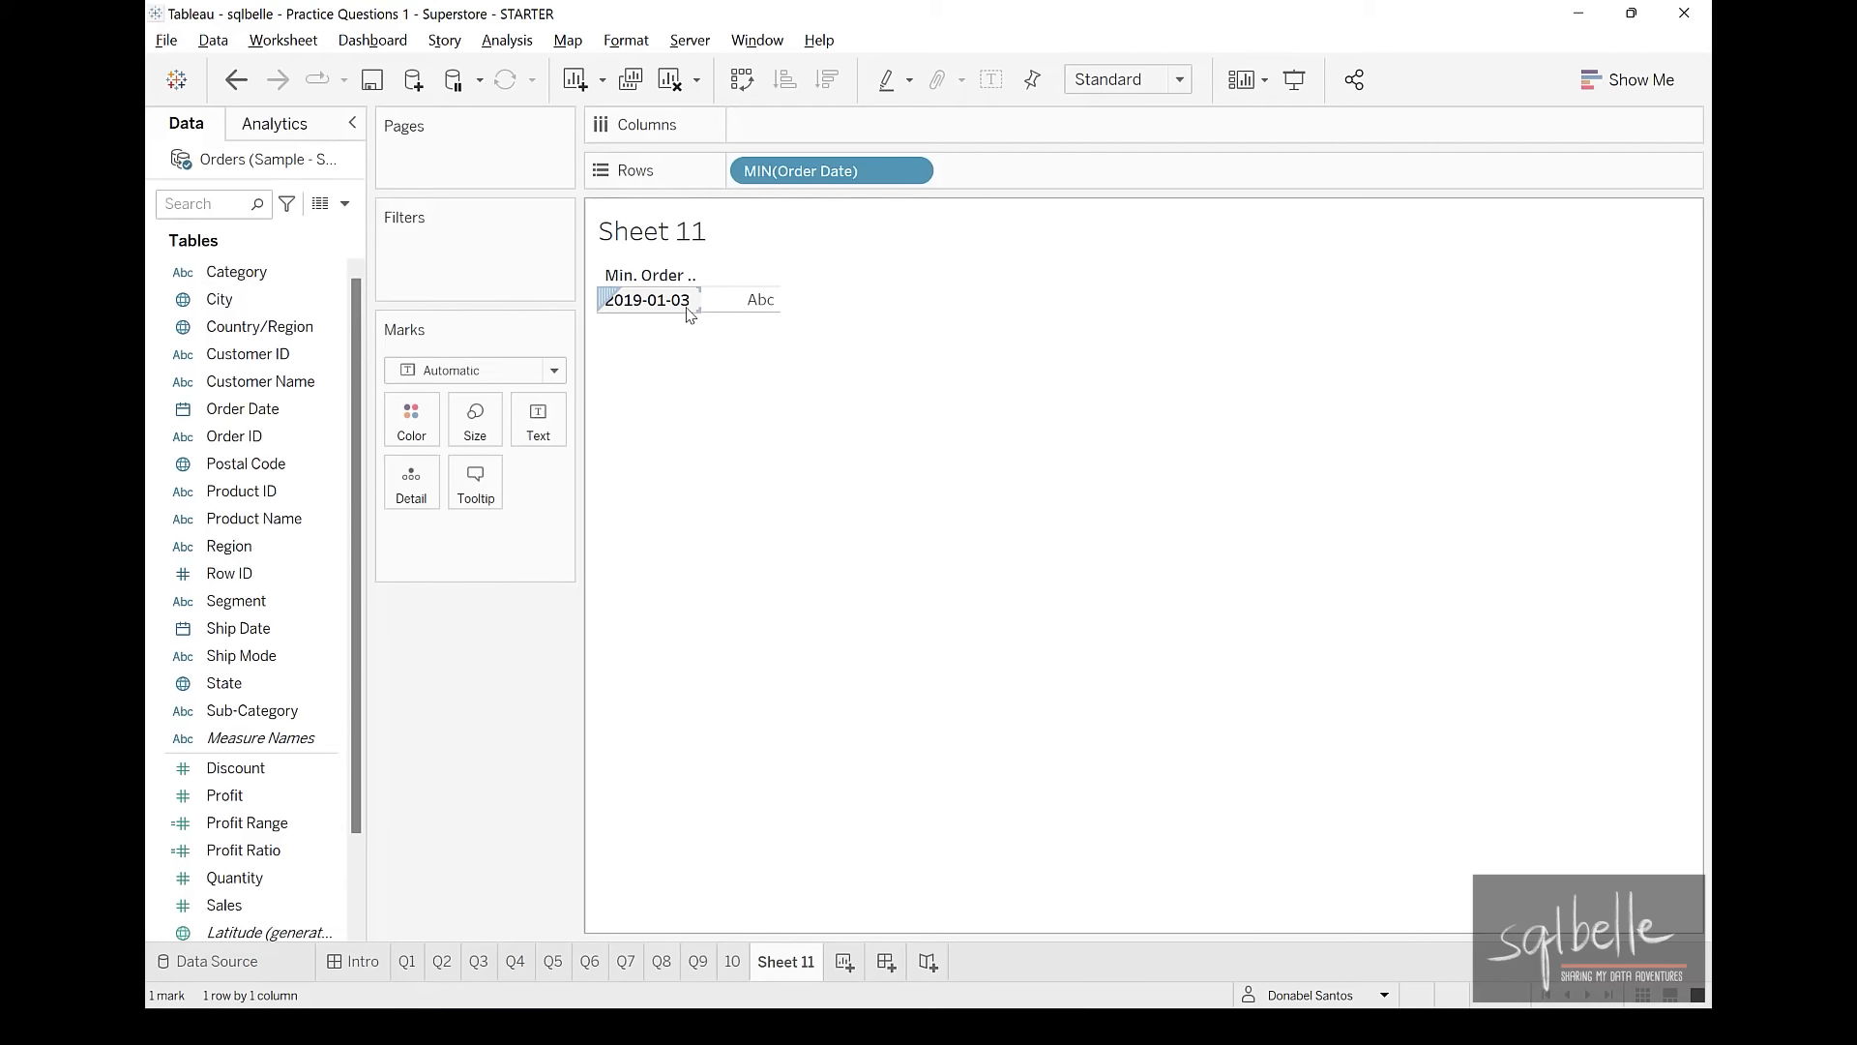
# Return to Q6, replace CNTD(Customer ID) in the rows with plain Customer ID, and clear the temporary drawing
pyautogui.click(593, 962)
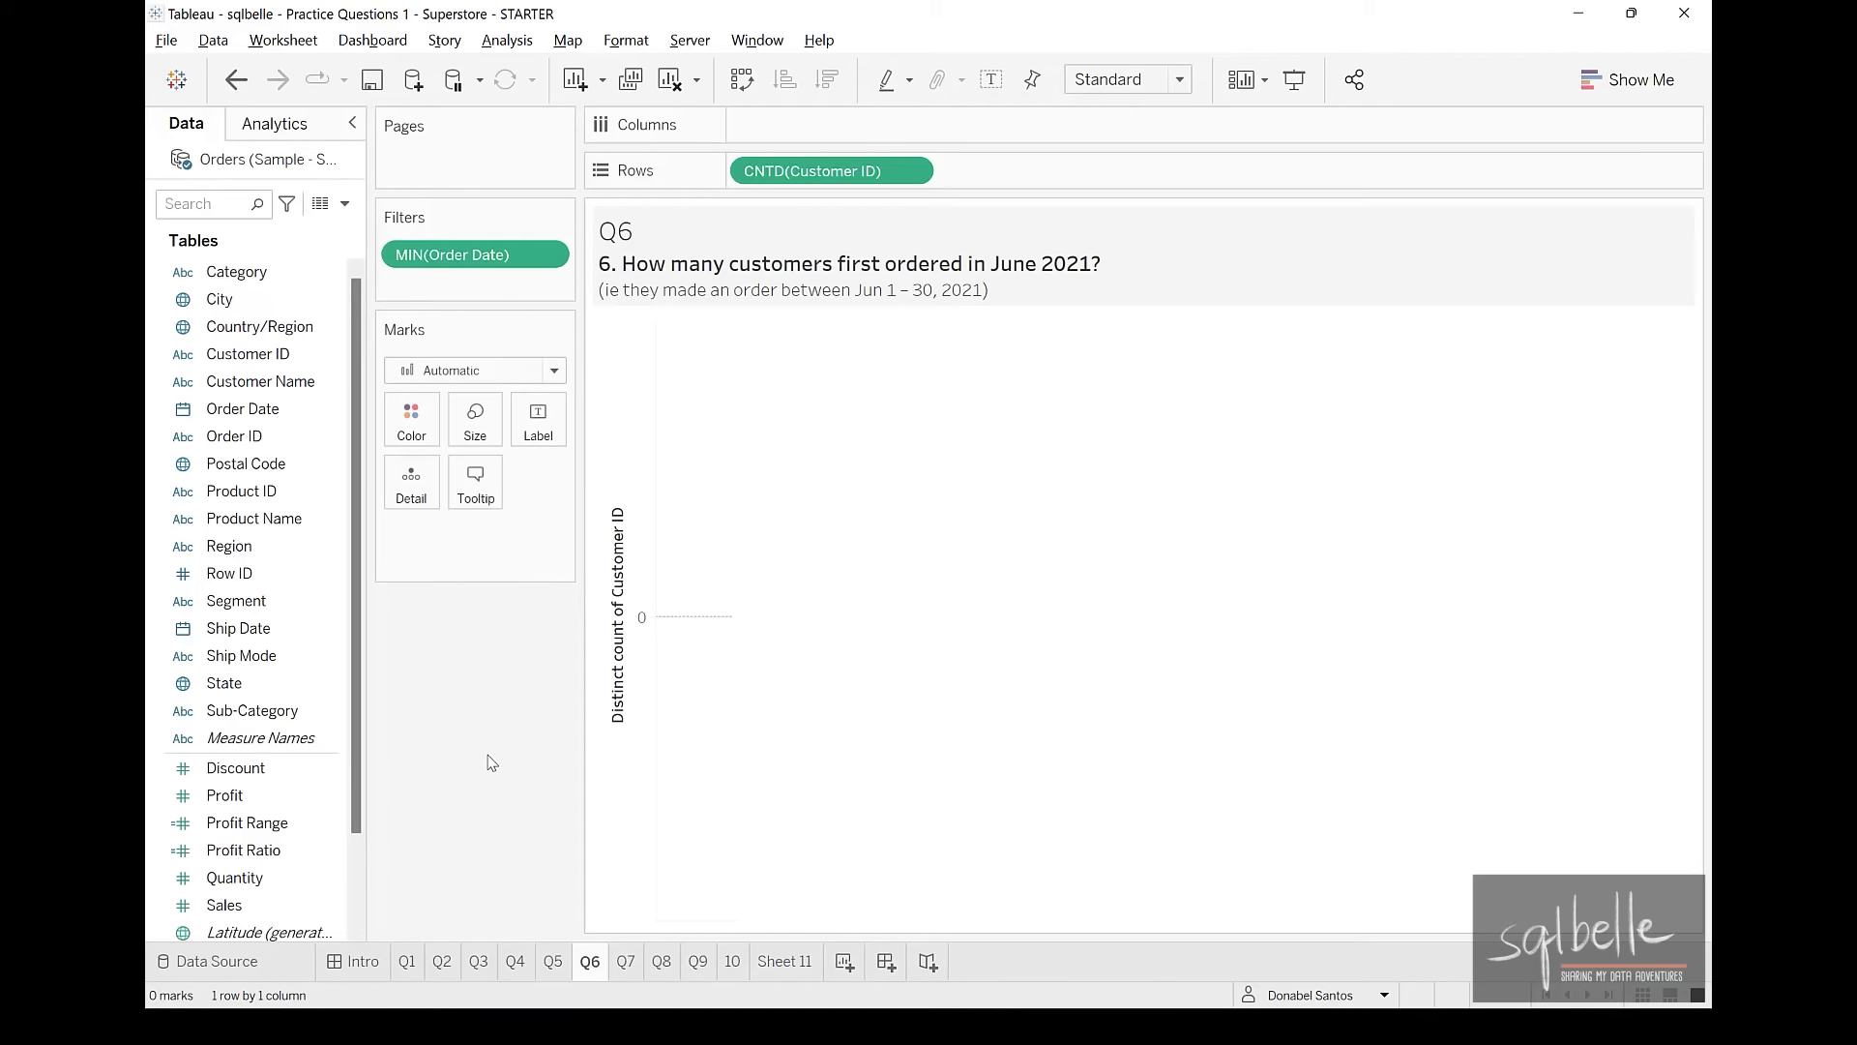
pyautogui.moveTo(803, 171); pyautogui.dragTo(502, 745)
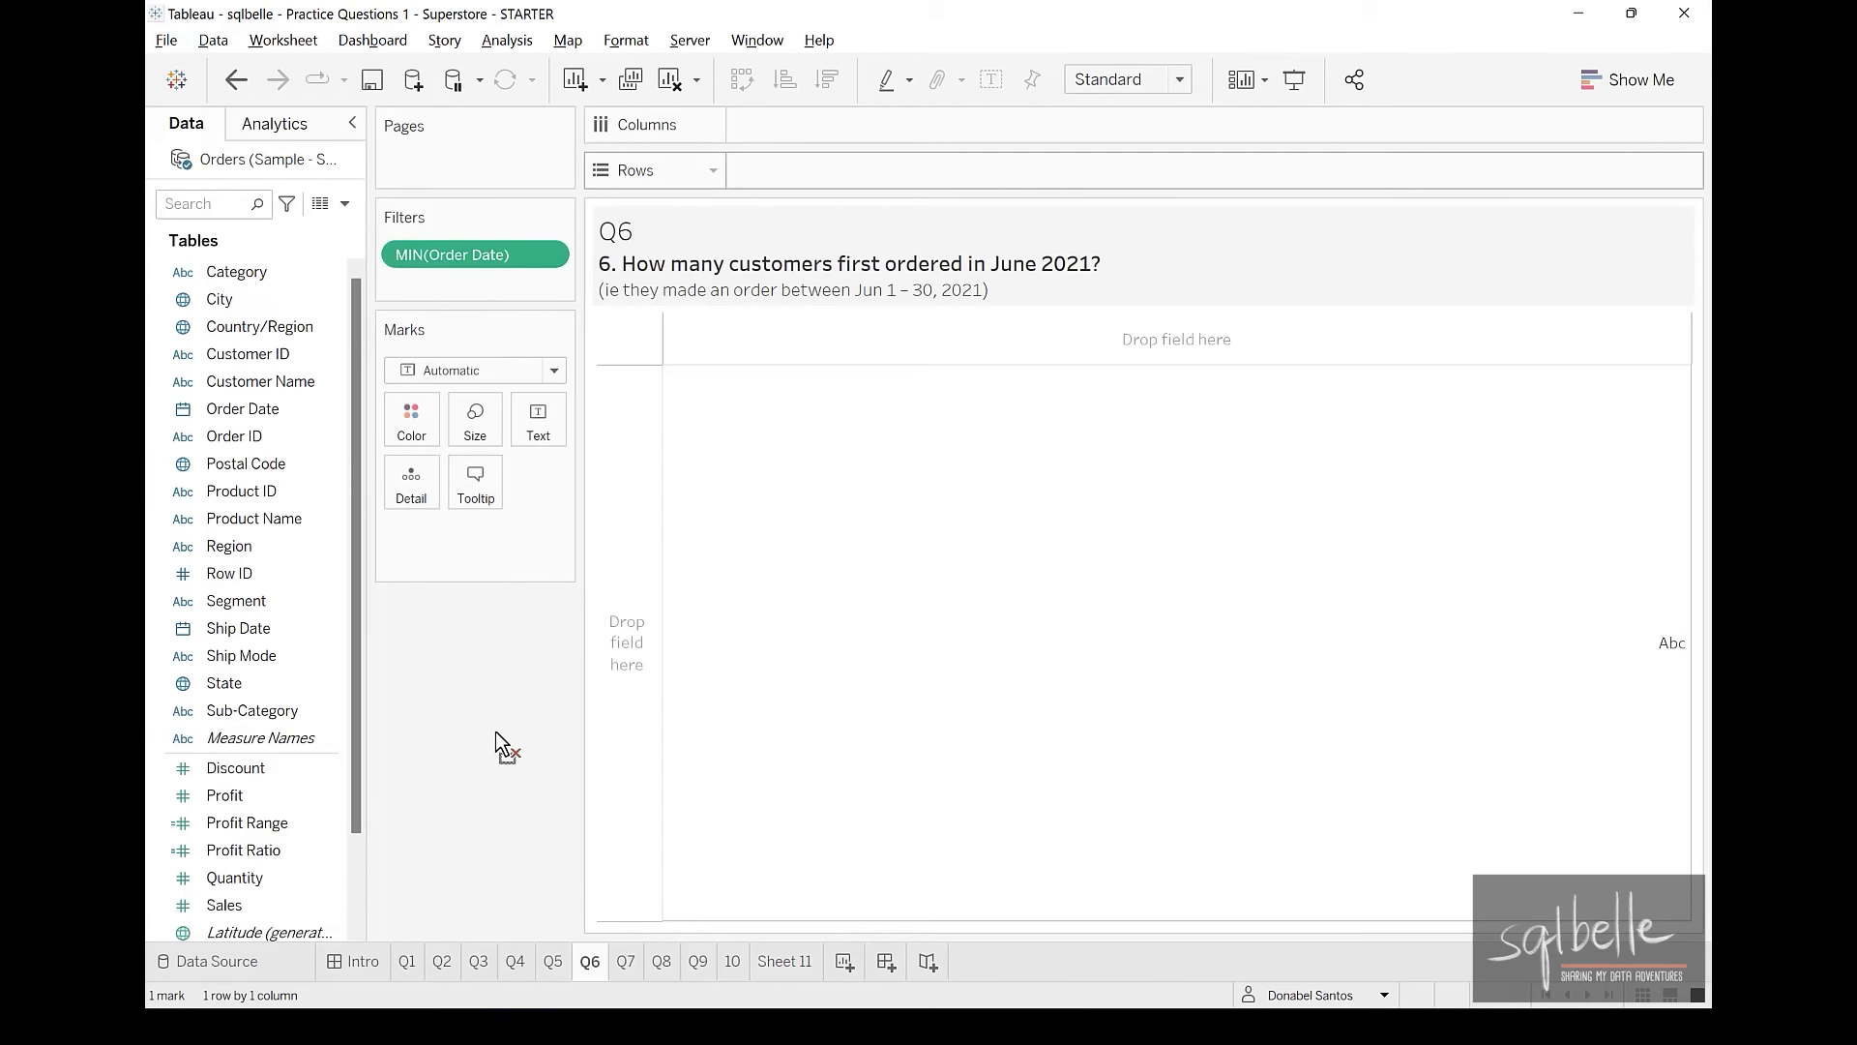
pyautogui.moveTo(247, 354)
pyautogui.mouseDown()
pyautogui.moveTo(863, 203)
pyautogui.moveTo(891, 166)
pyautogui.mouseUp()
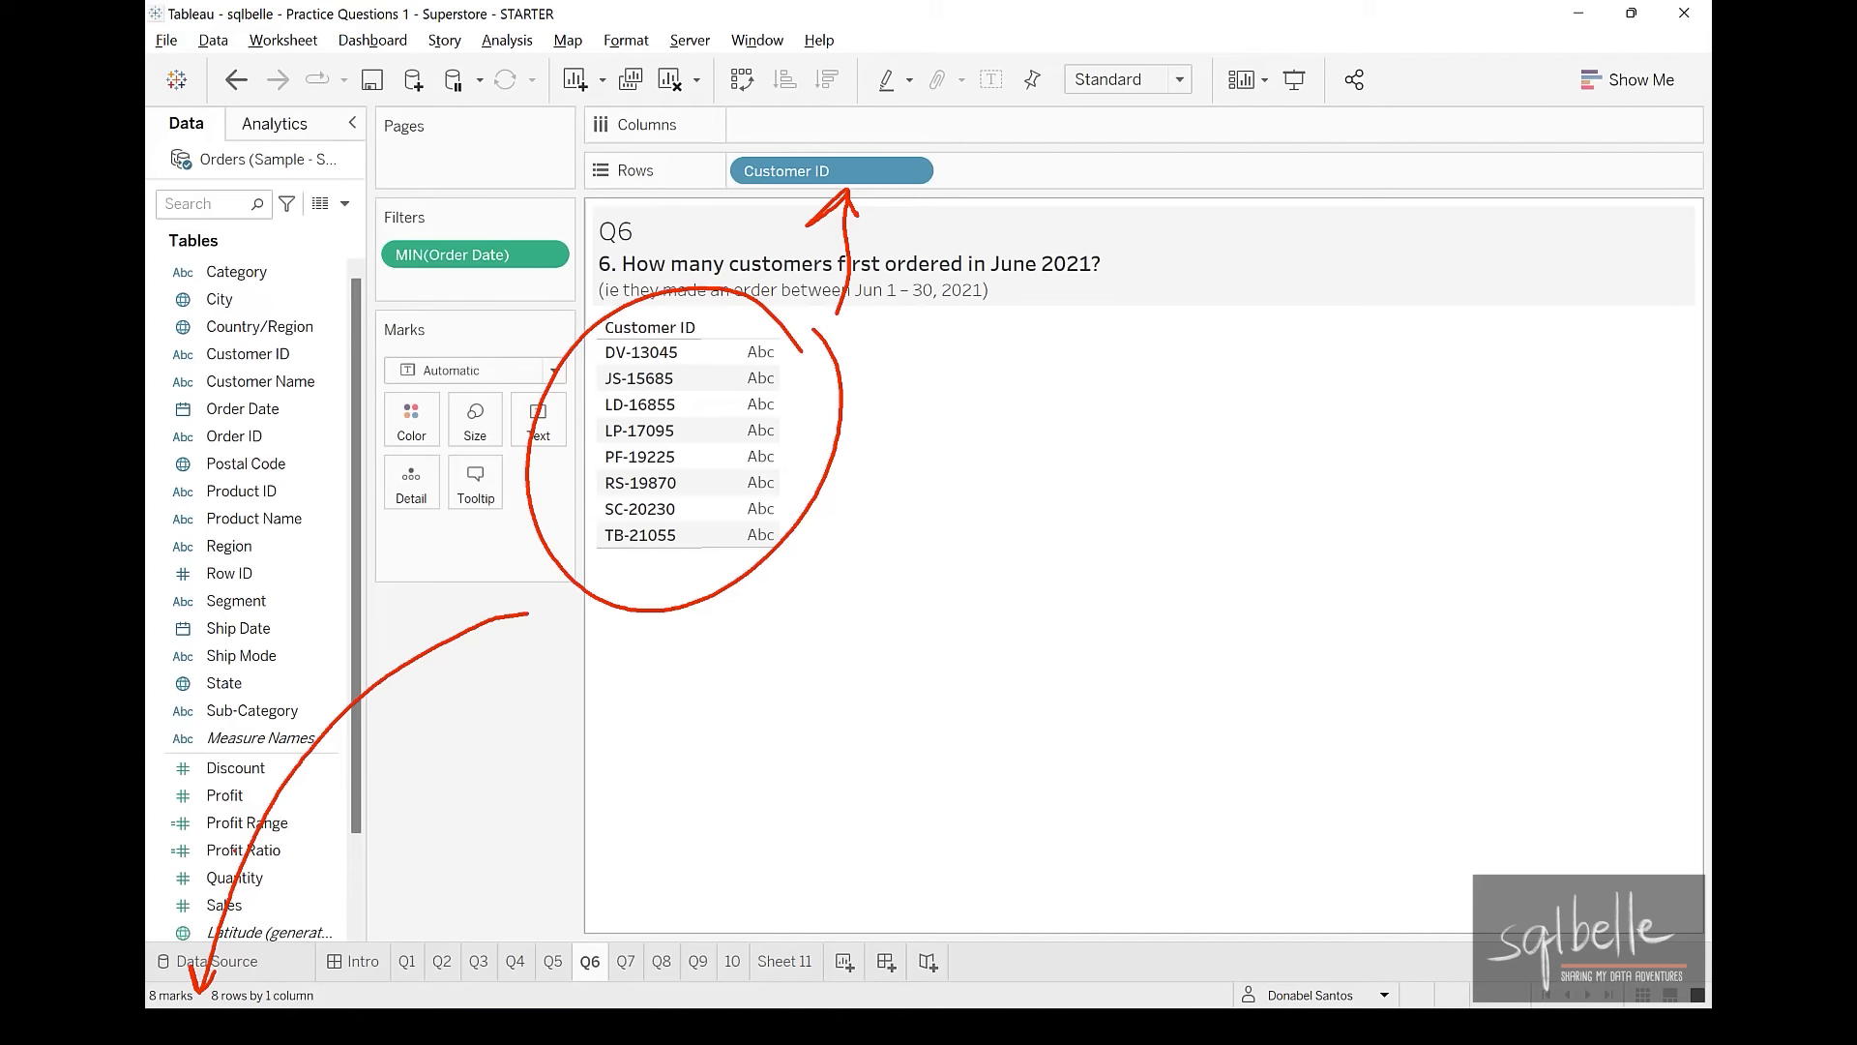
pyautogui.press('Escape')
# Create a calculated field named Cohort Date with the formula {FIXED [Customer ID]: MIN([Order Date])}
pyautogui.click(344, 203)
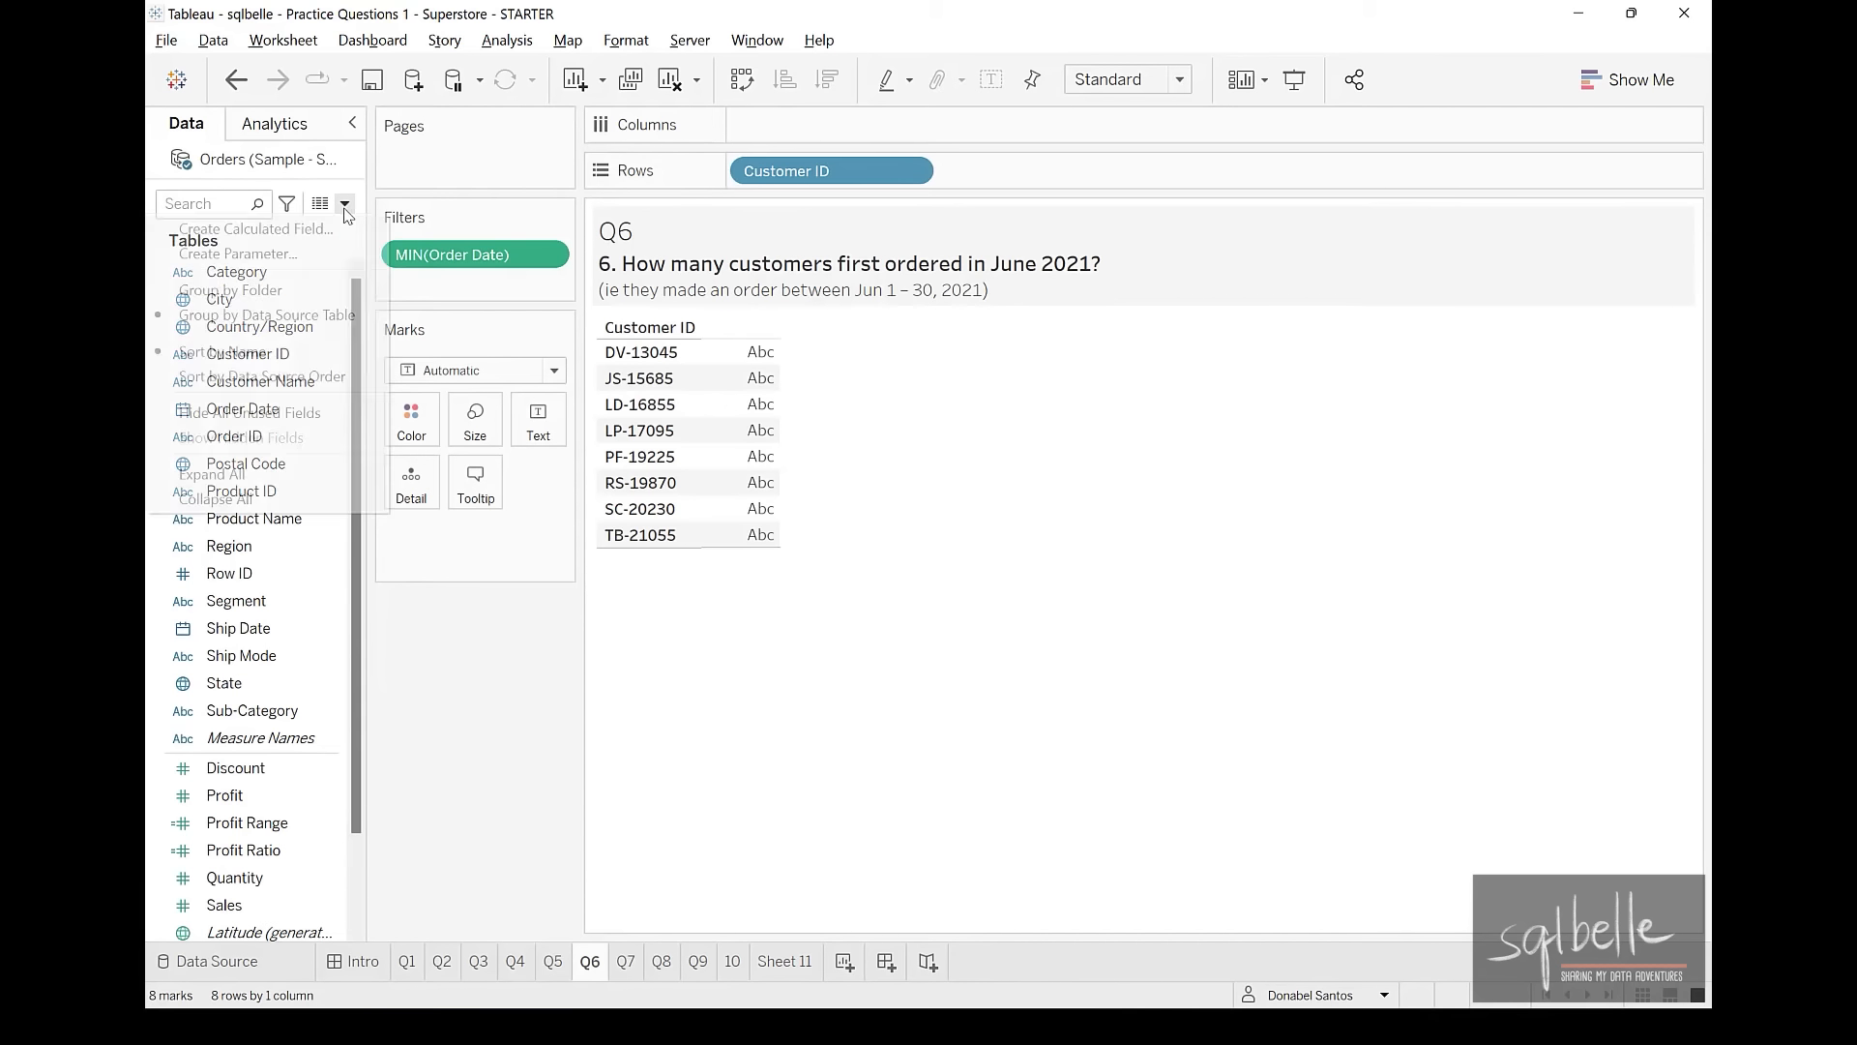
pyautogui.click(232, 224)
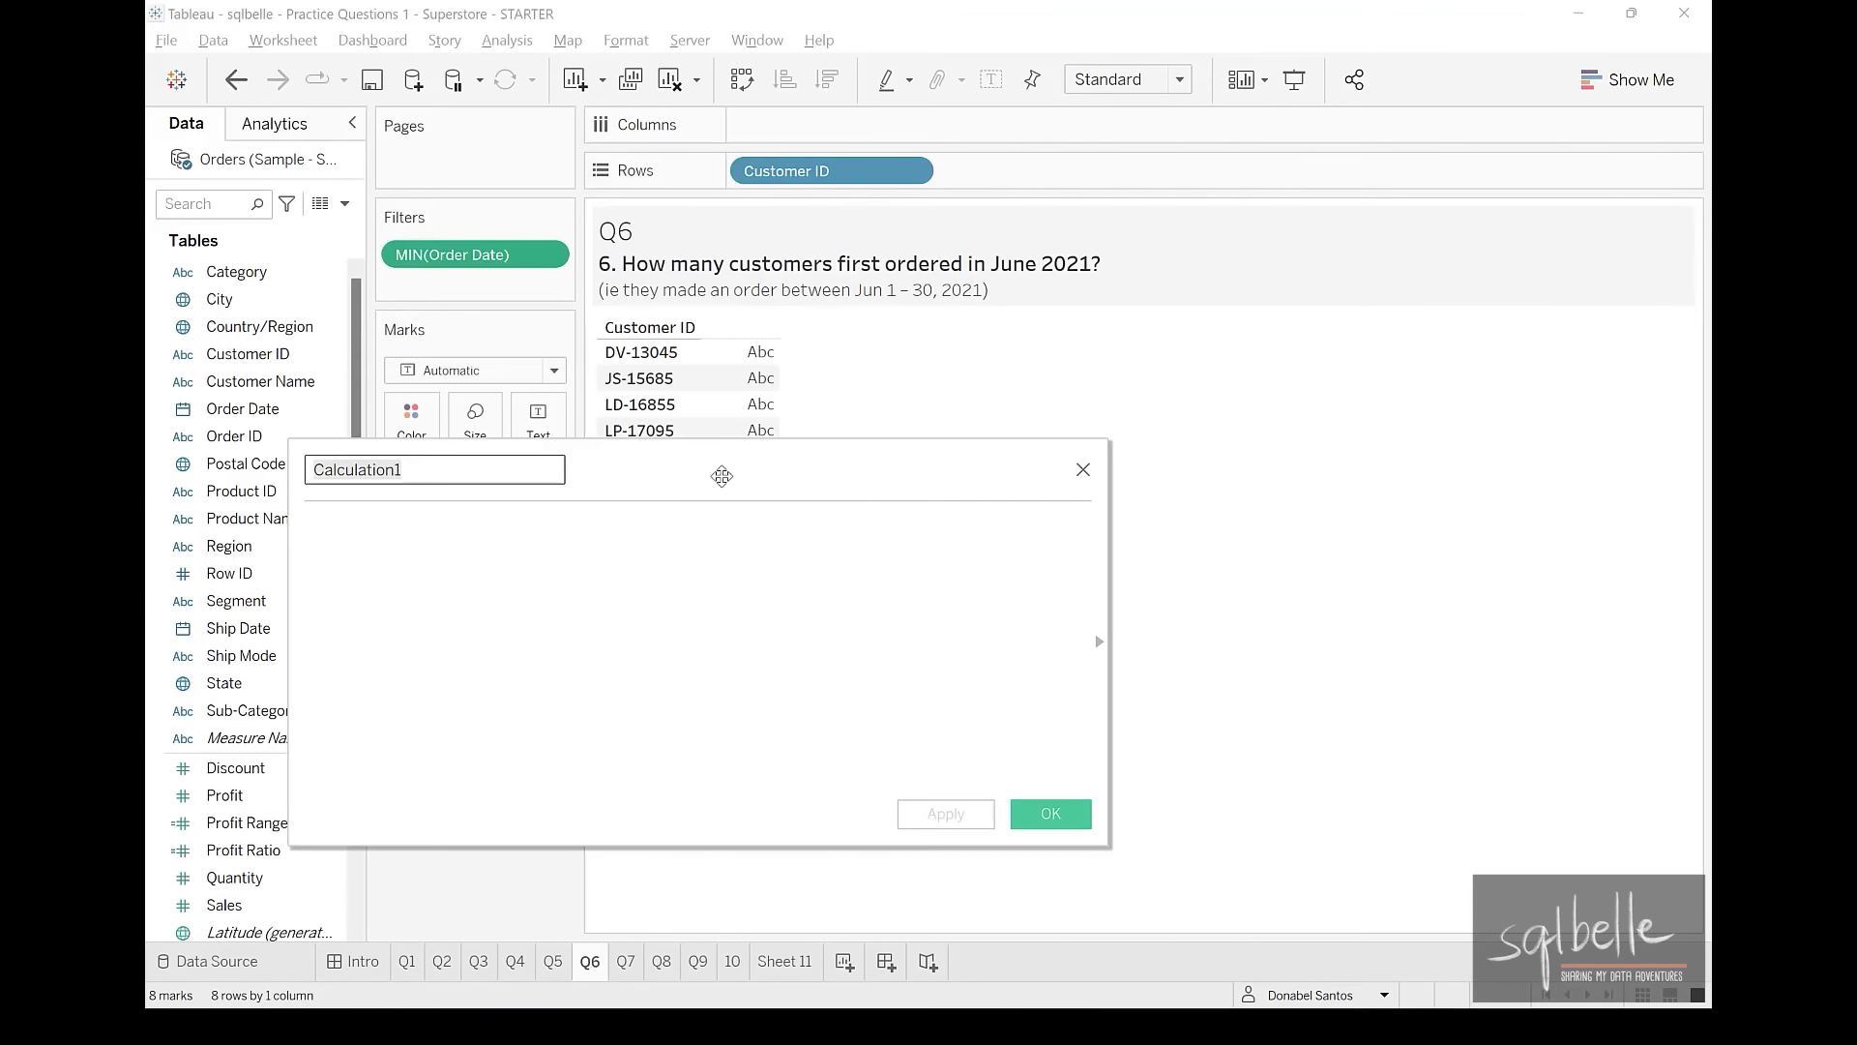
pyautogui.write('Cohort Date')
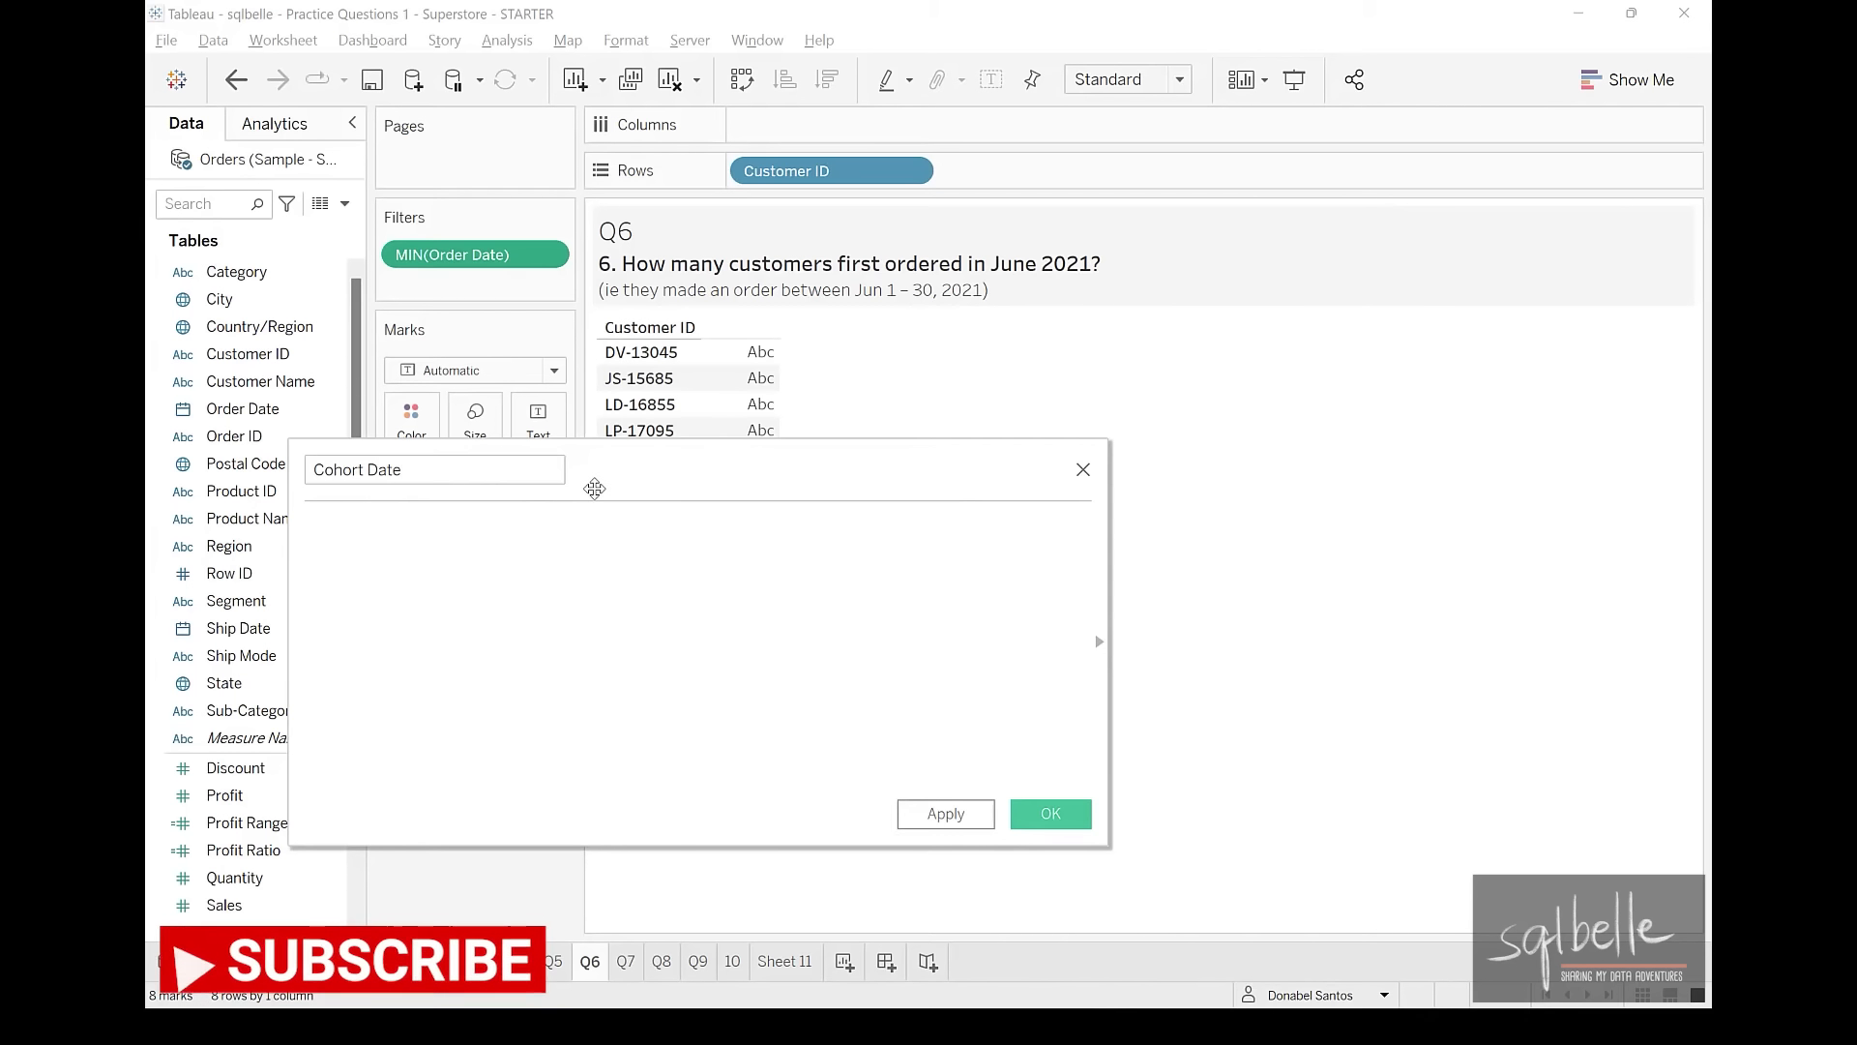
pyautogui.press('Tab')
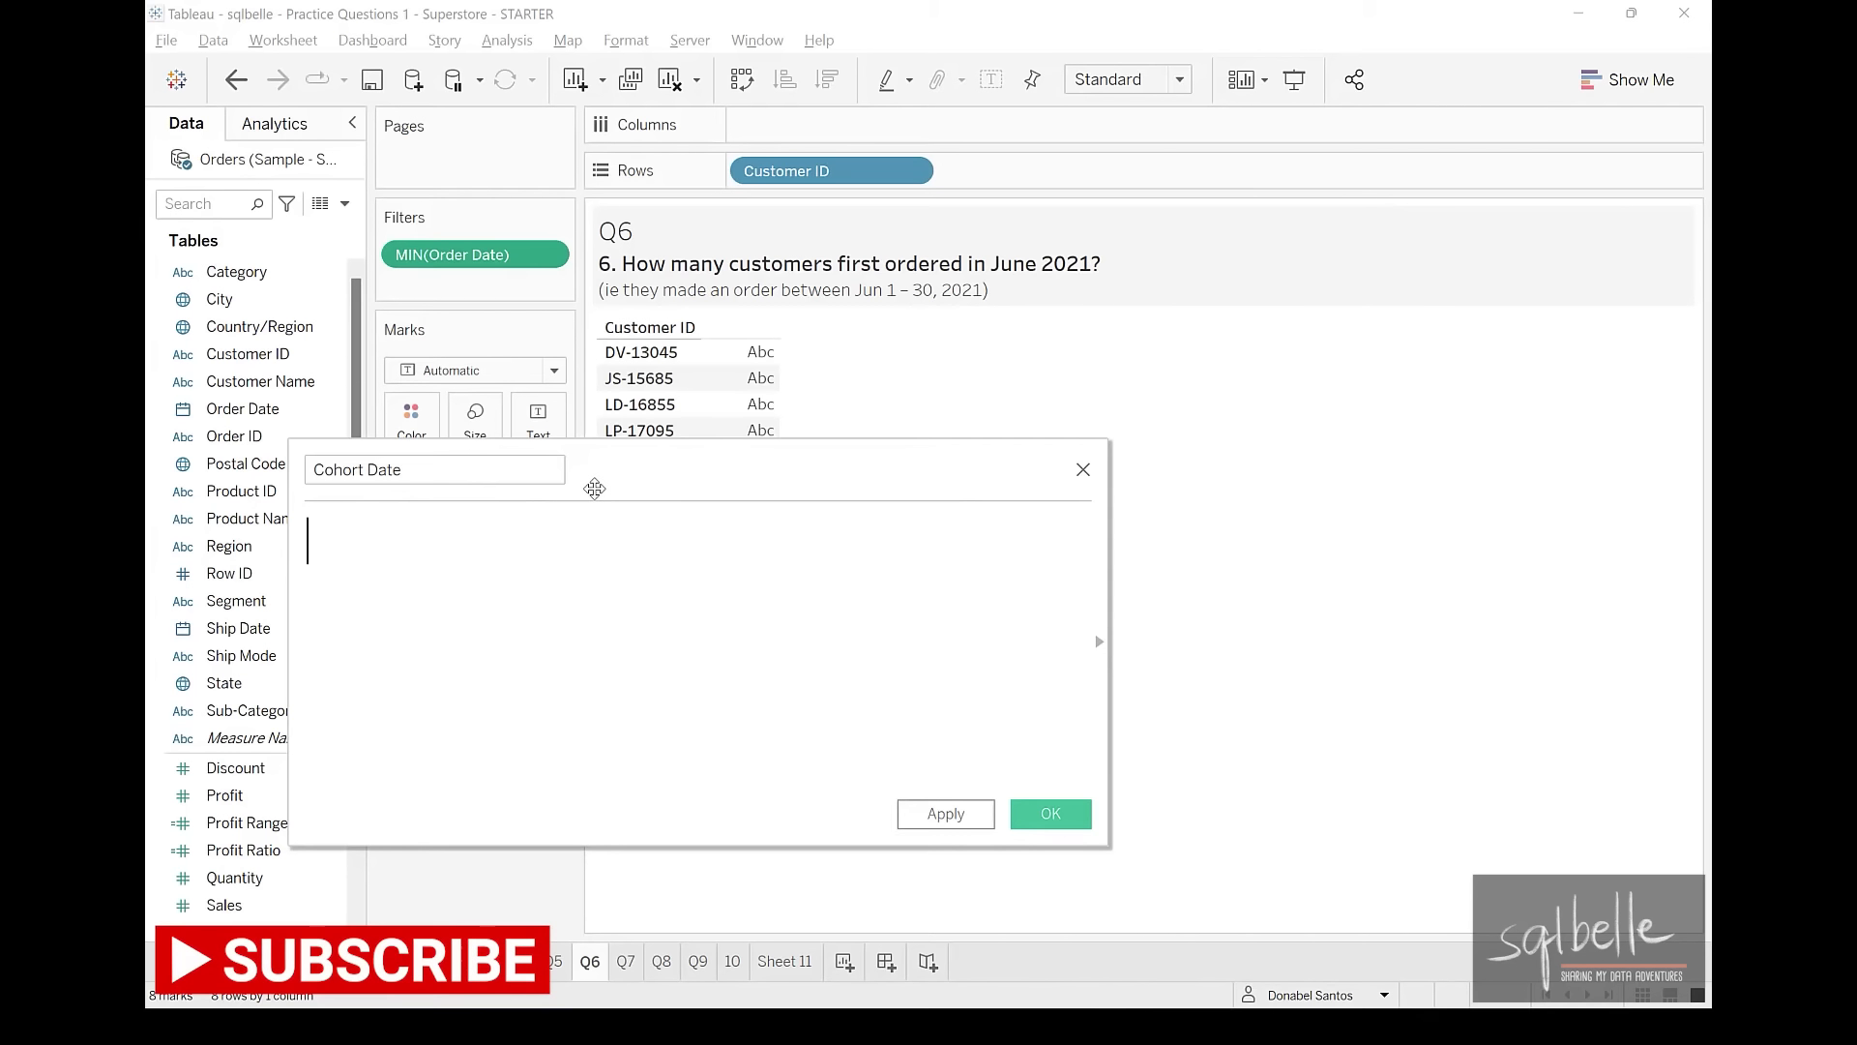
pyautogui.write('{FIXED')
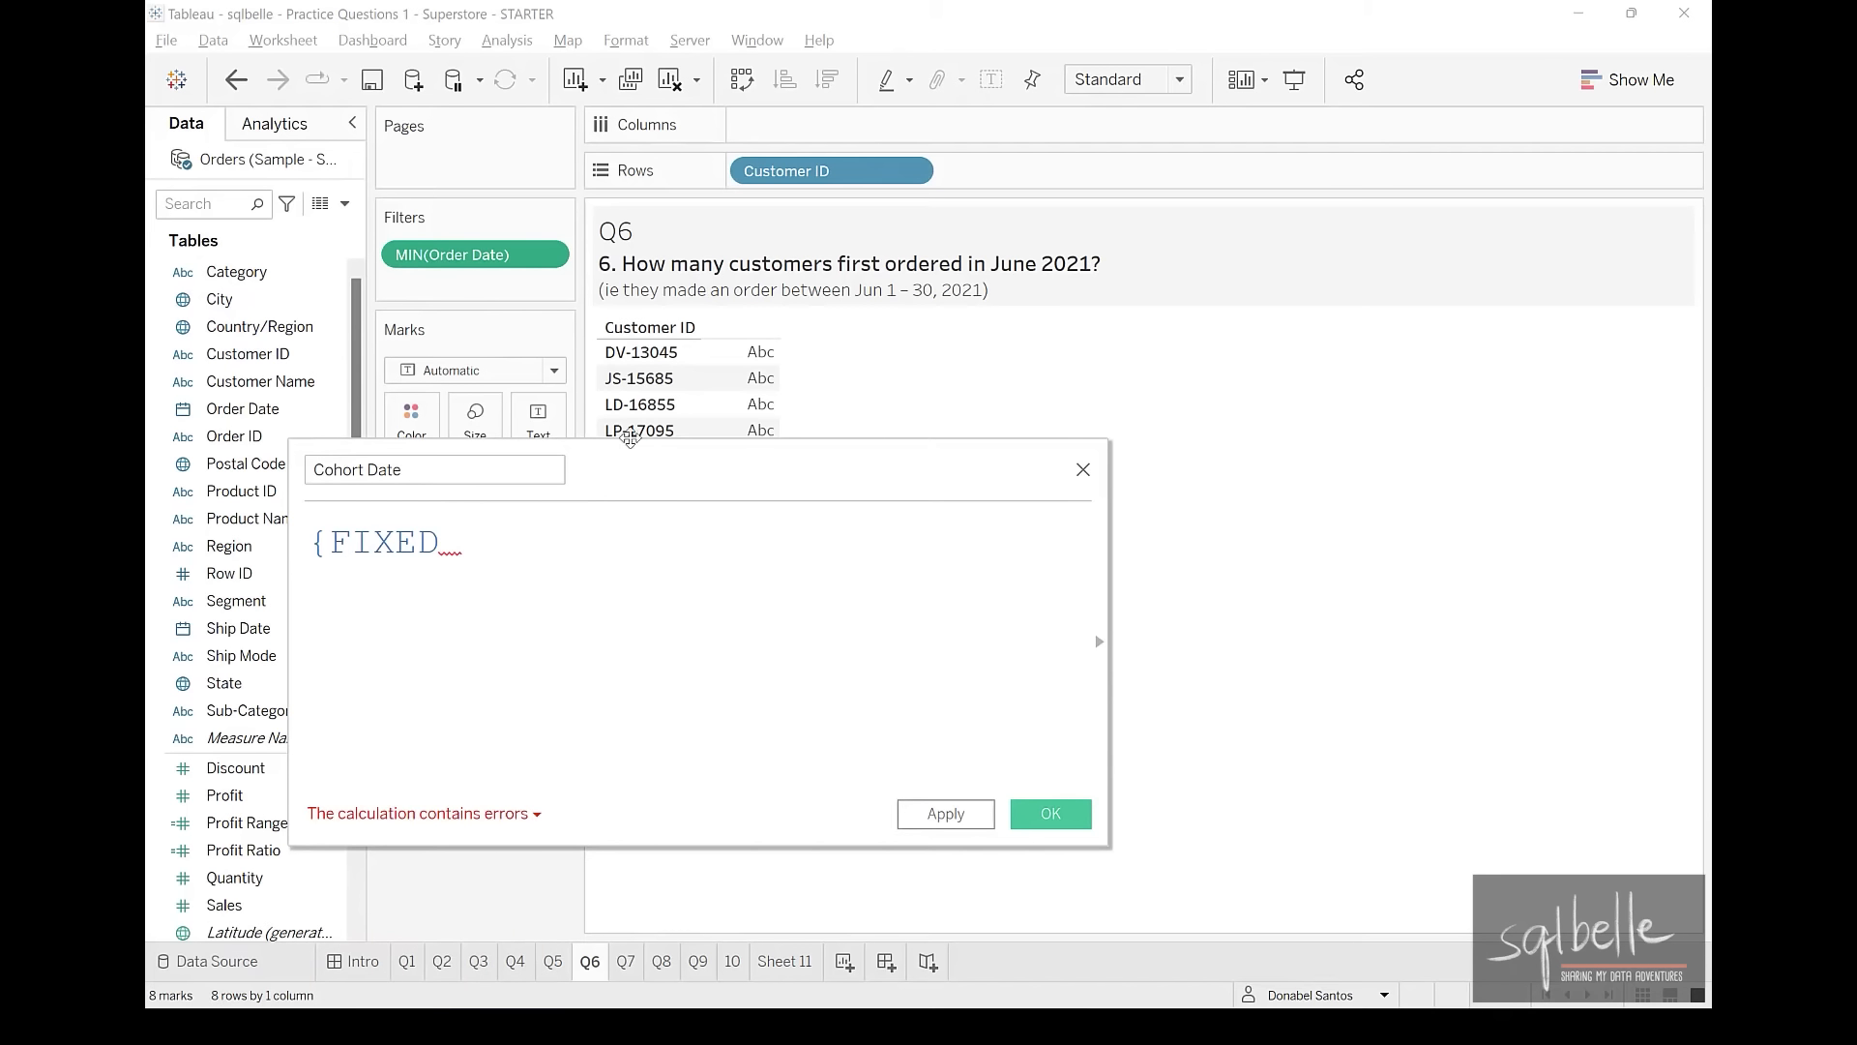
pyautogui.moveTo(774, 172); pyautogui.dragTo(522, 561)
pyautogui.write(':')
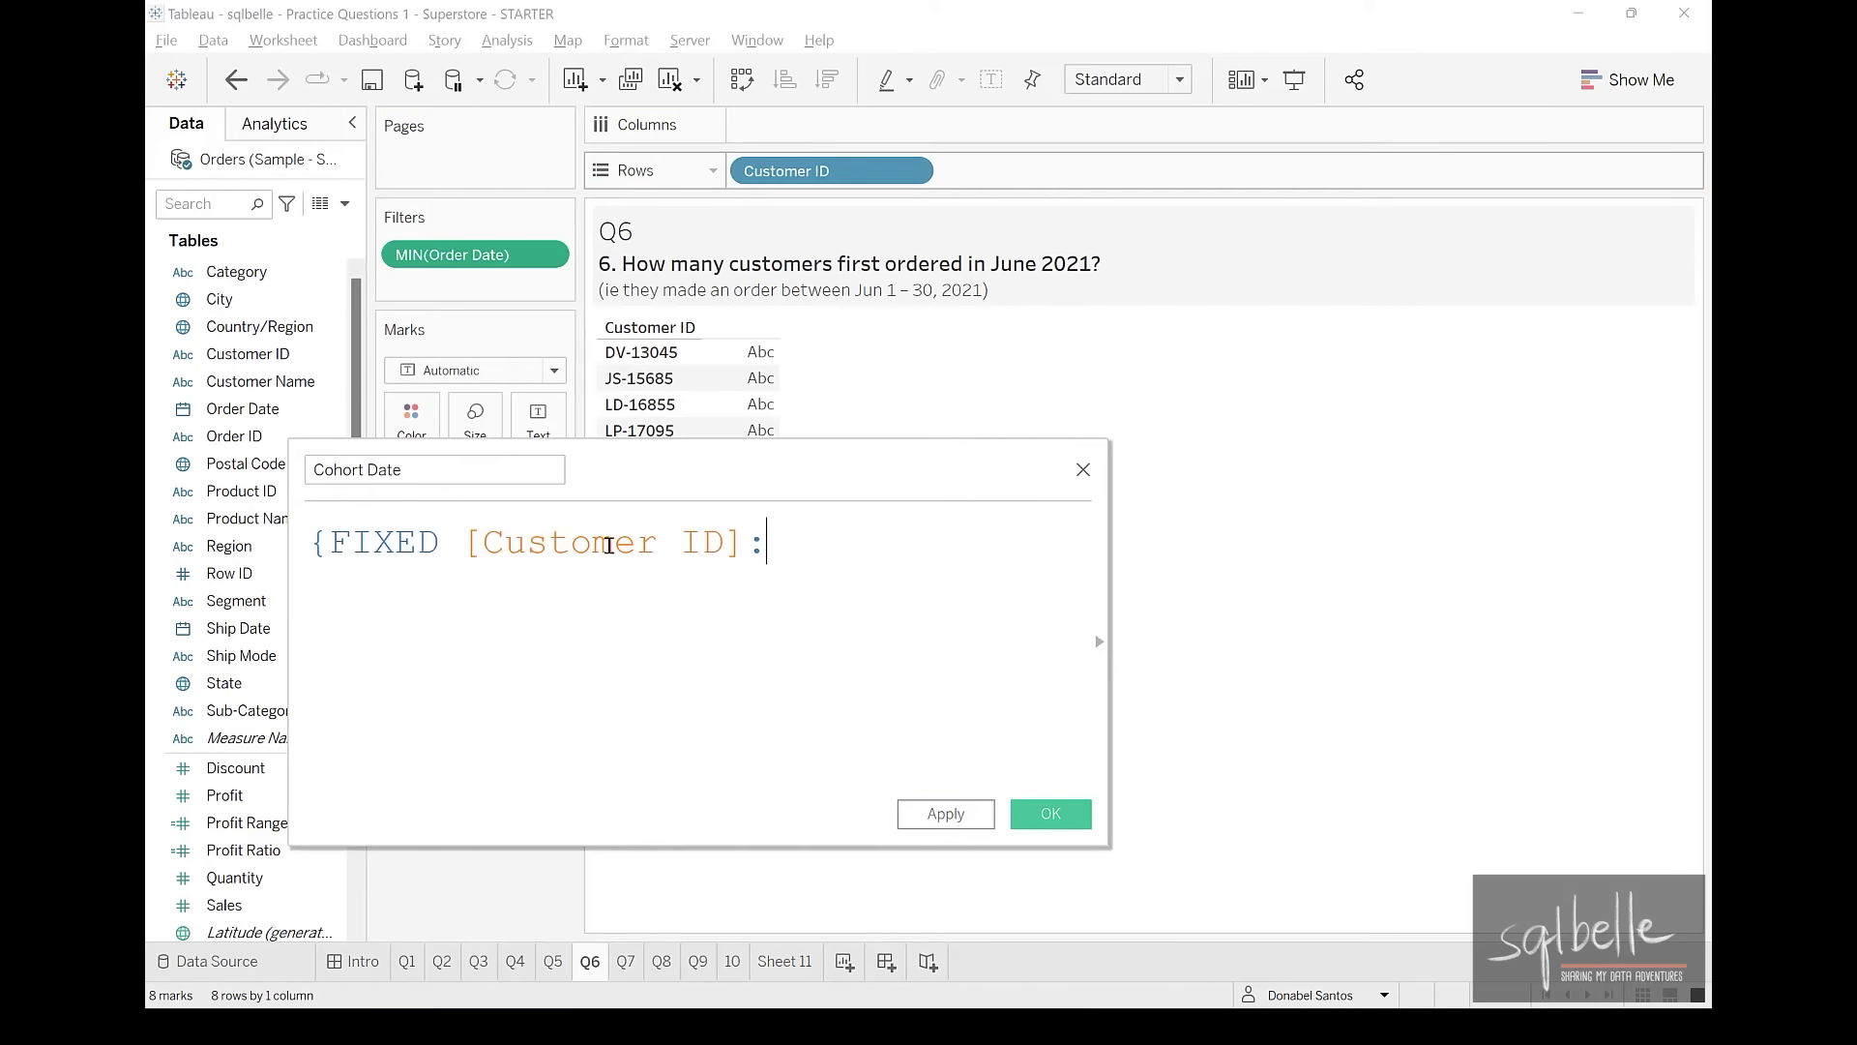
pyautogui.moveTo(474, 254); pyautogui.dragTo(830, 563)
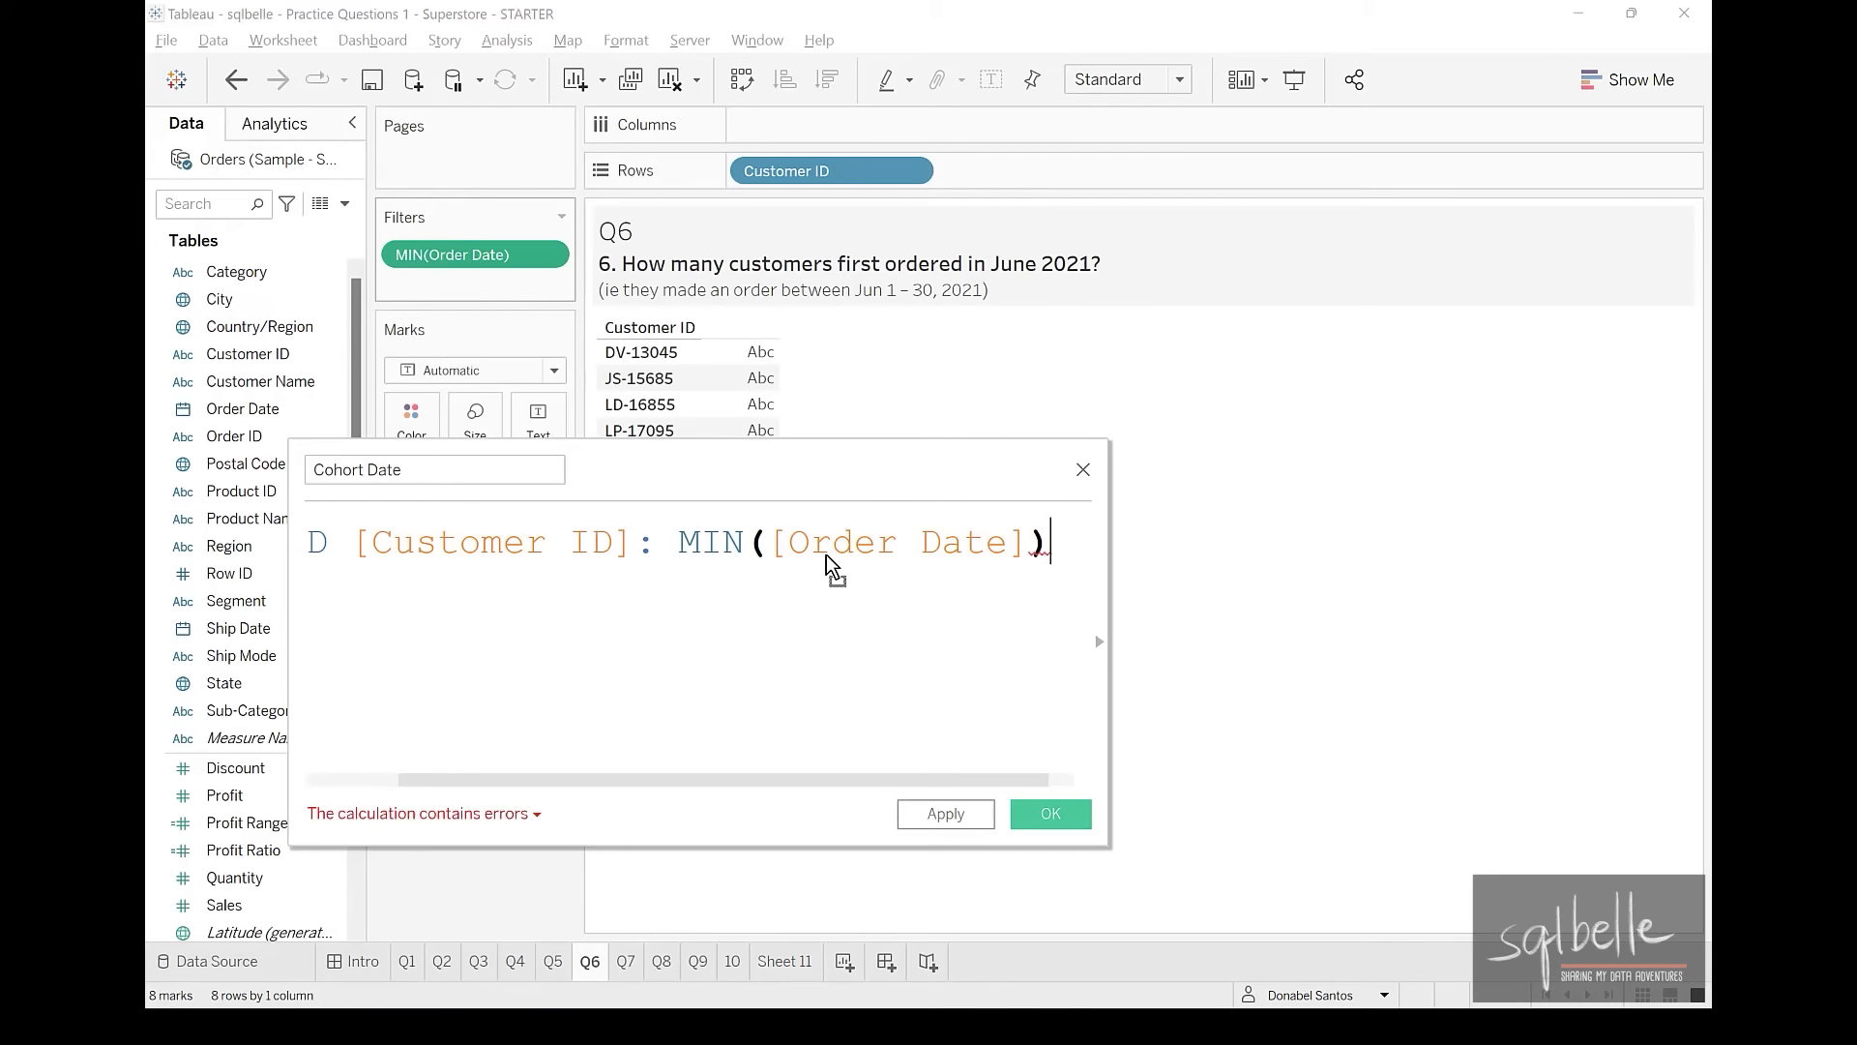
pyautogui.write('}')
pyautogui.click(1051, 812)
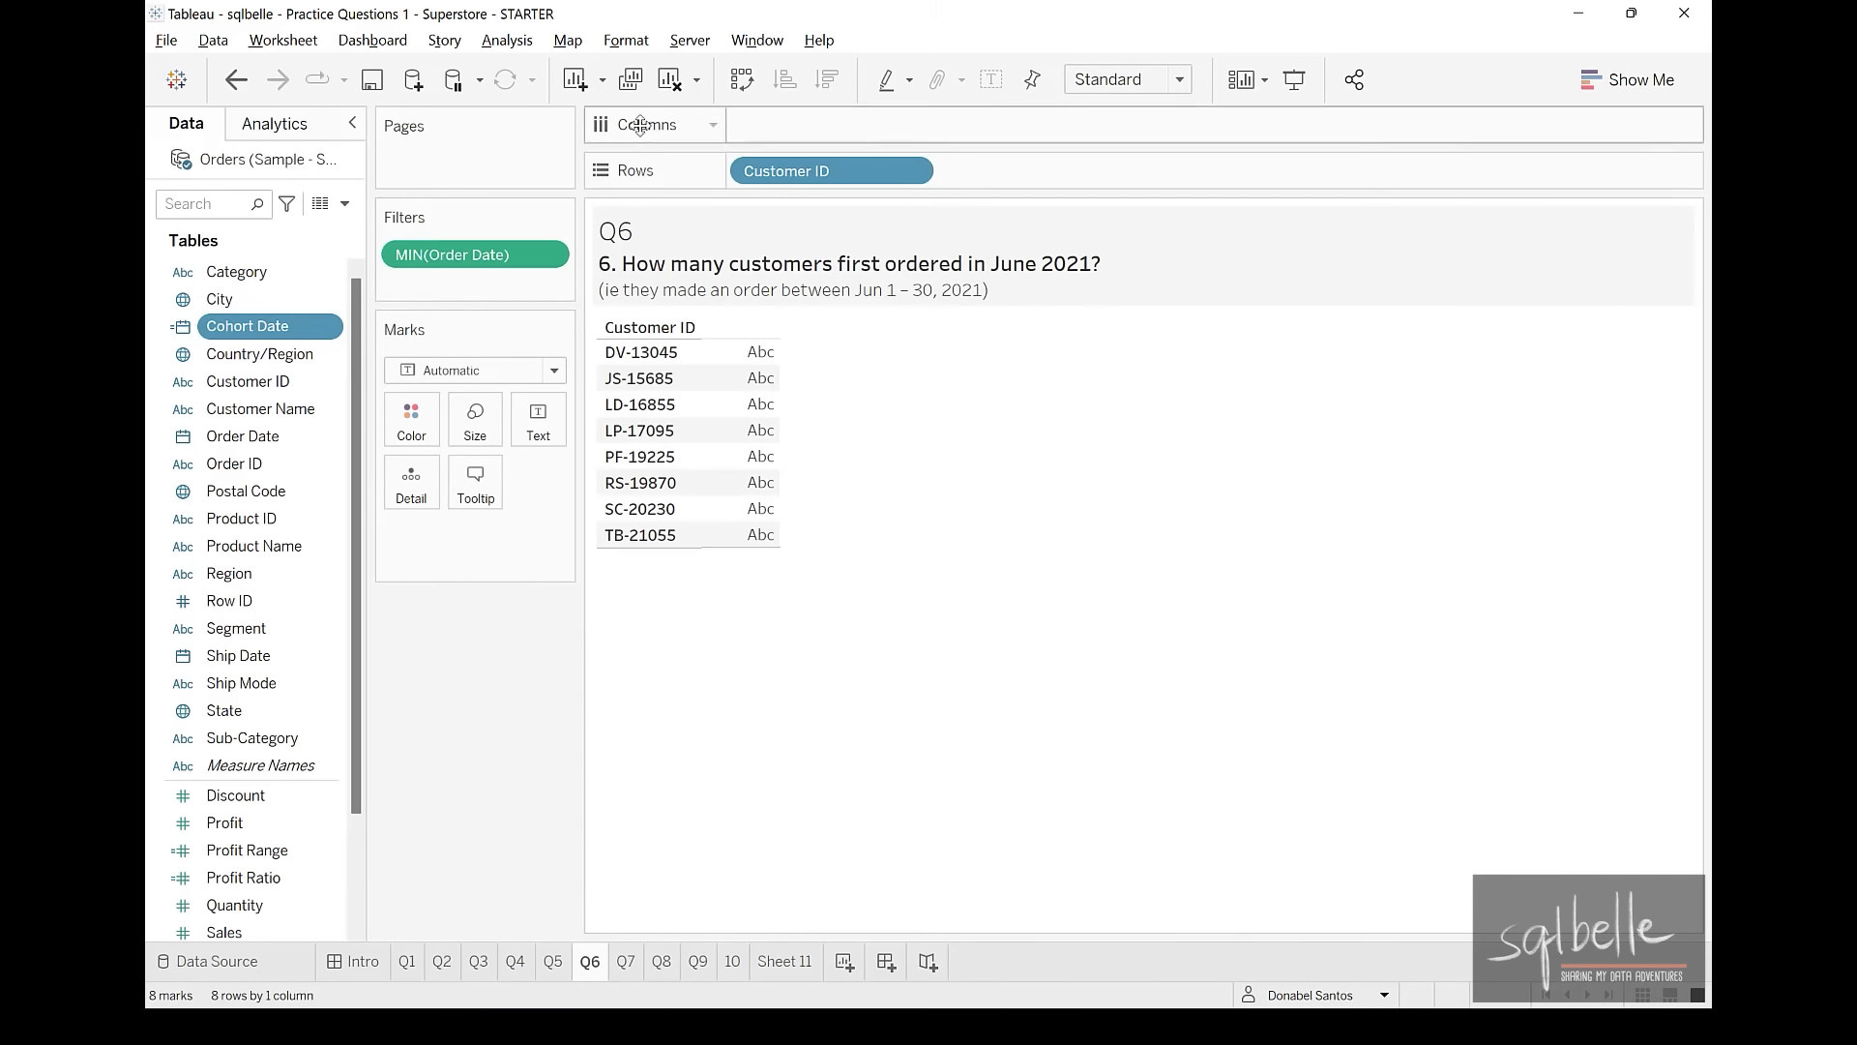
# Clear the Q6 sheet and draw temporary arrows from the filters to the field list and from Cohort Date back
pyautogui.click(671, 79)
pyautogui.moveTo(460, 254)
pyautogui.mouseDown()
pyautogui.moveTo(387, 236)
pyautogui.moveTo(295, 275)
pyautogui.mouseUp()
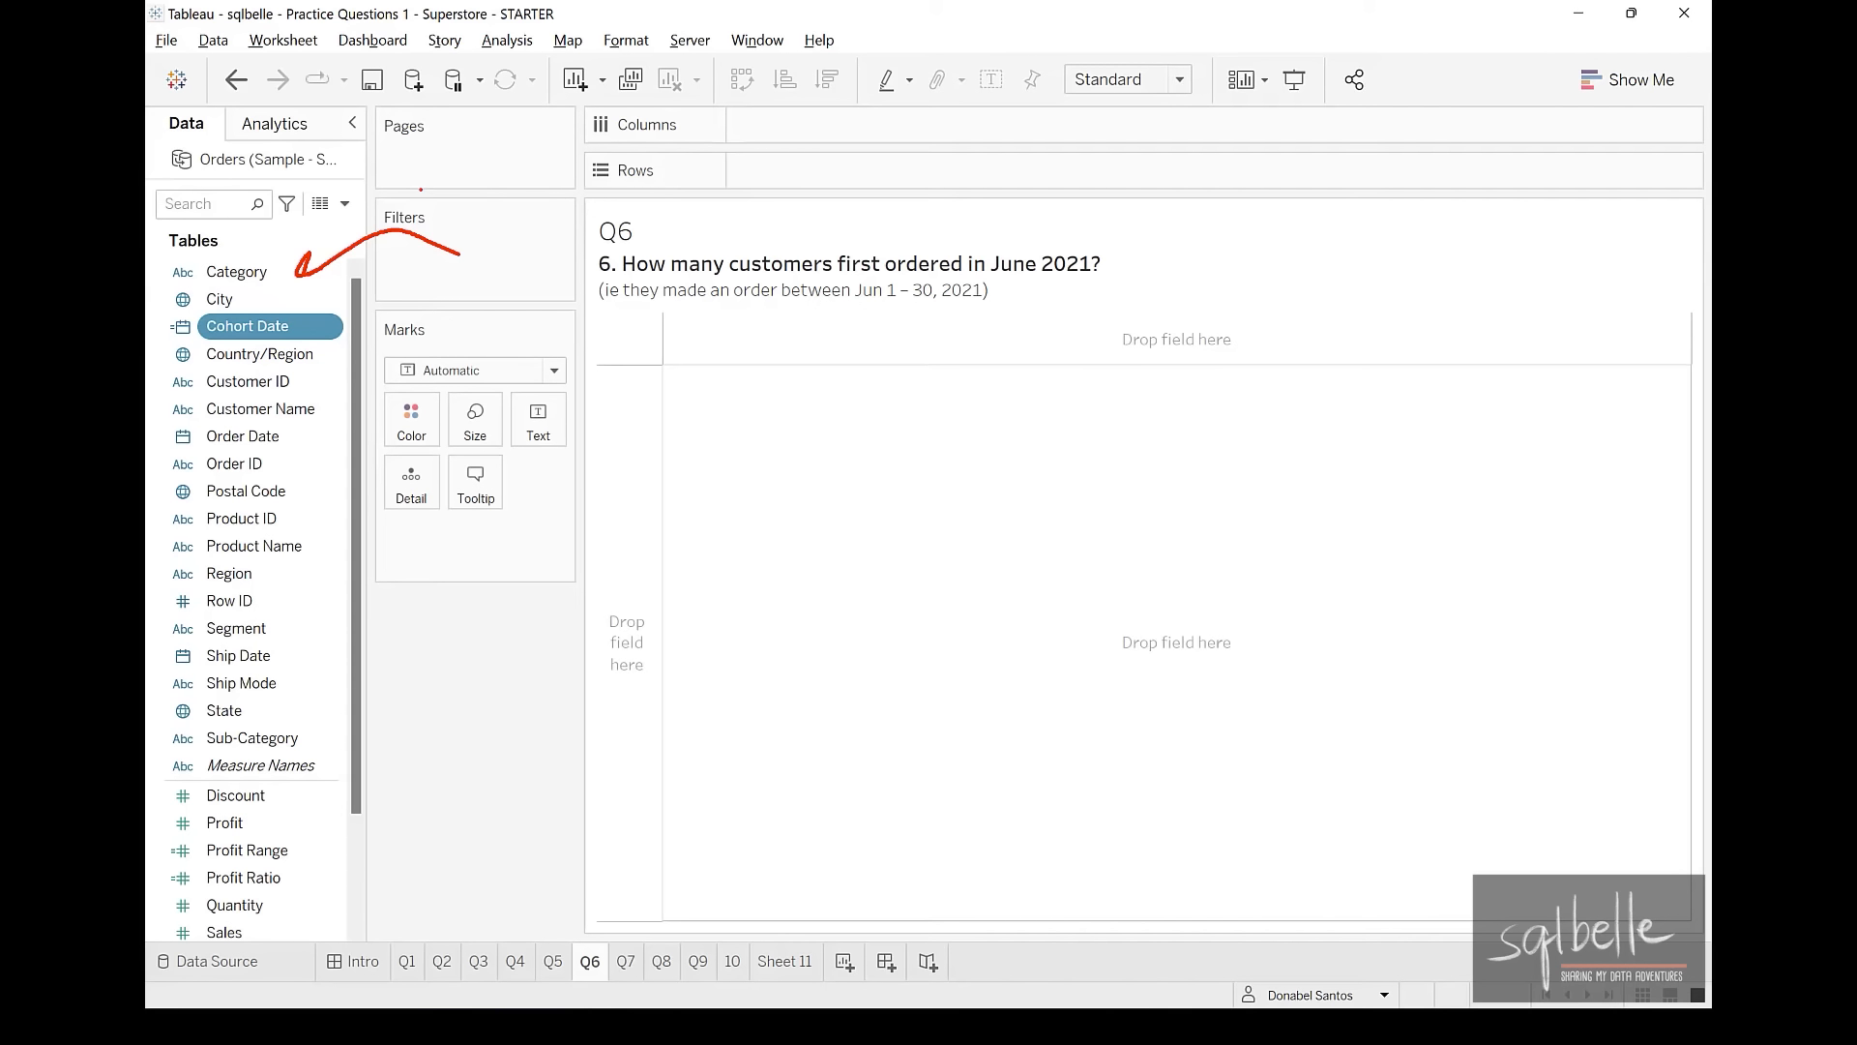
pyautogui.moveTo(319, 331)
pyautogui.mouseDown()
pyautogui.moveTo(526, 263)
pyautogui.moveTo(528, 283)
pyautogui.mouseUp()
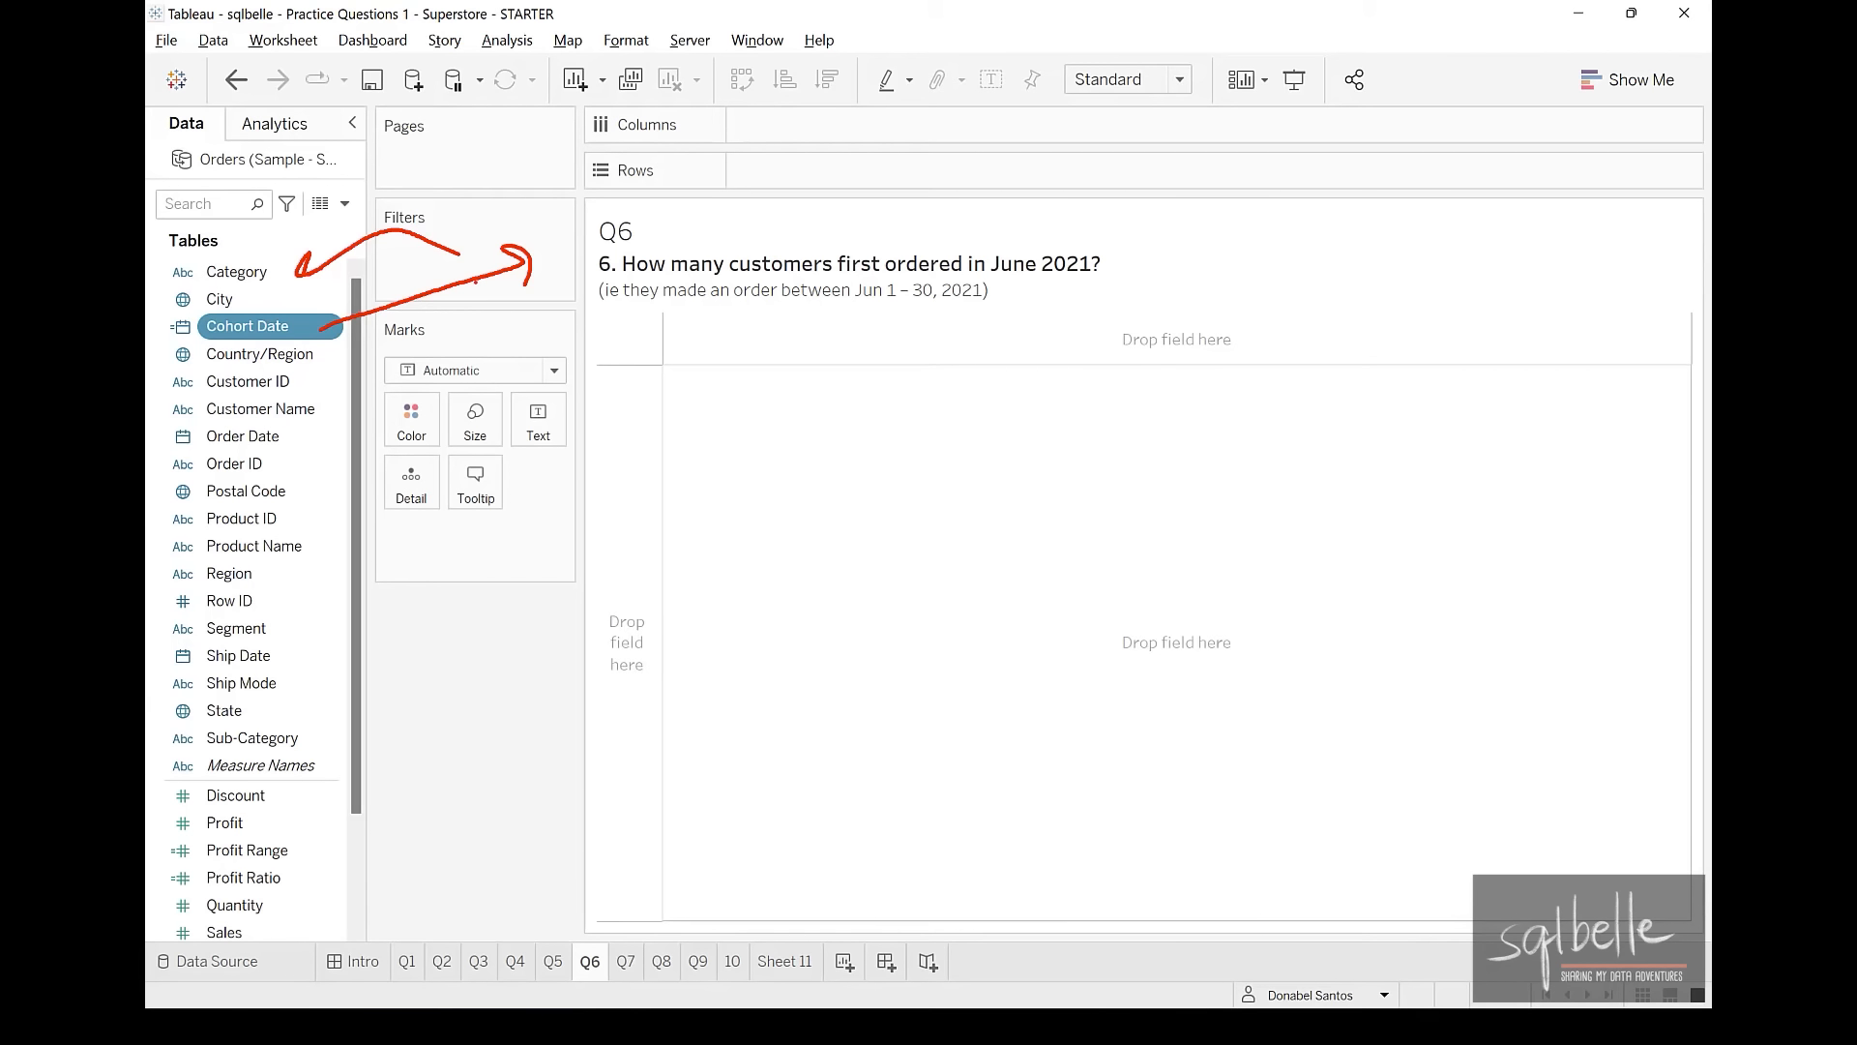
# Filter the Q6 sheet by the Month / Year of Cohort Date, keeping only June-2021
pyautogui.moveTo(247, 325); pyautogui.dragTo(465, 281)
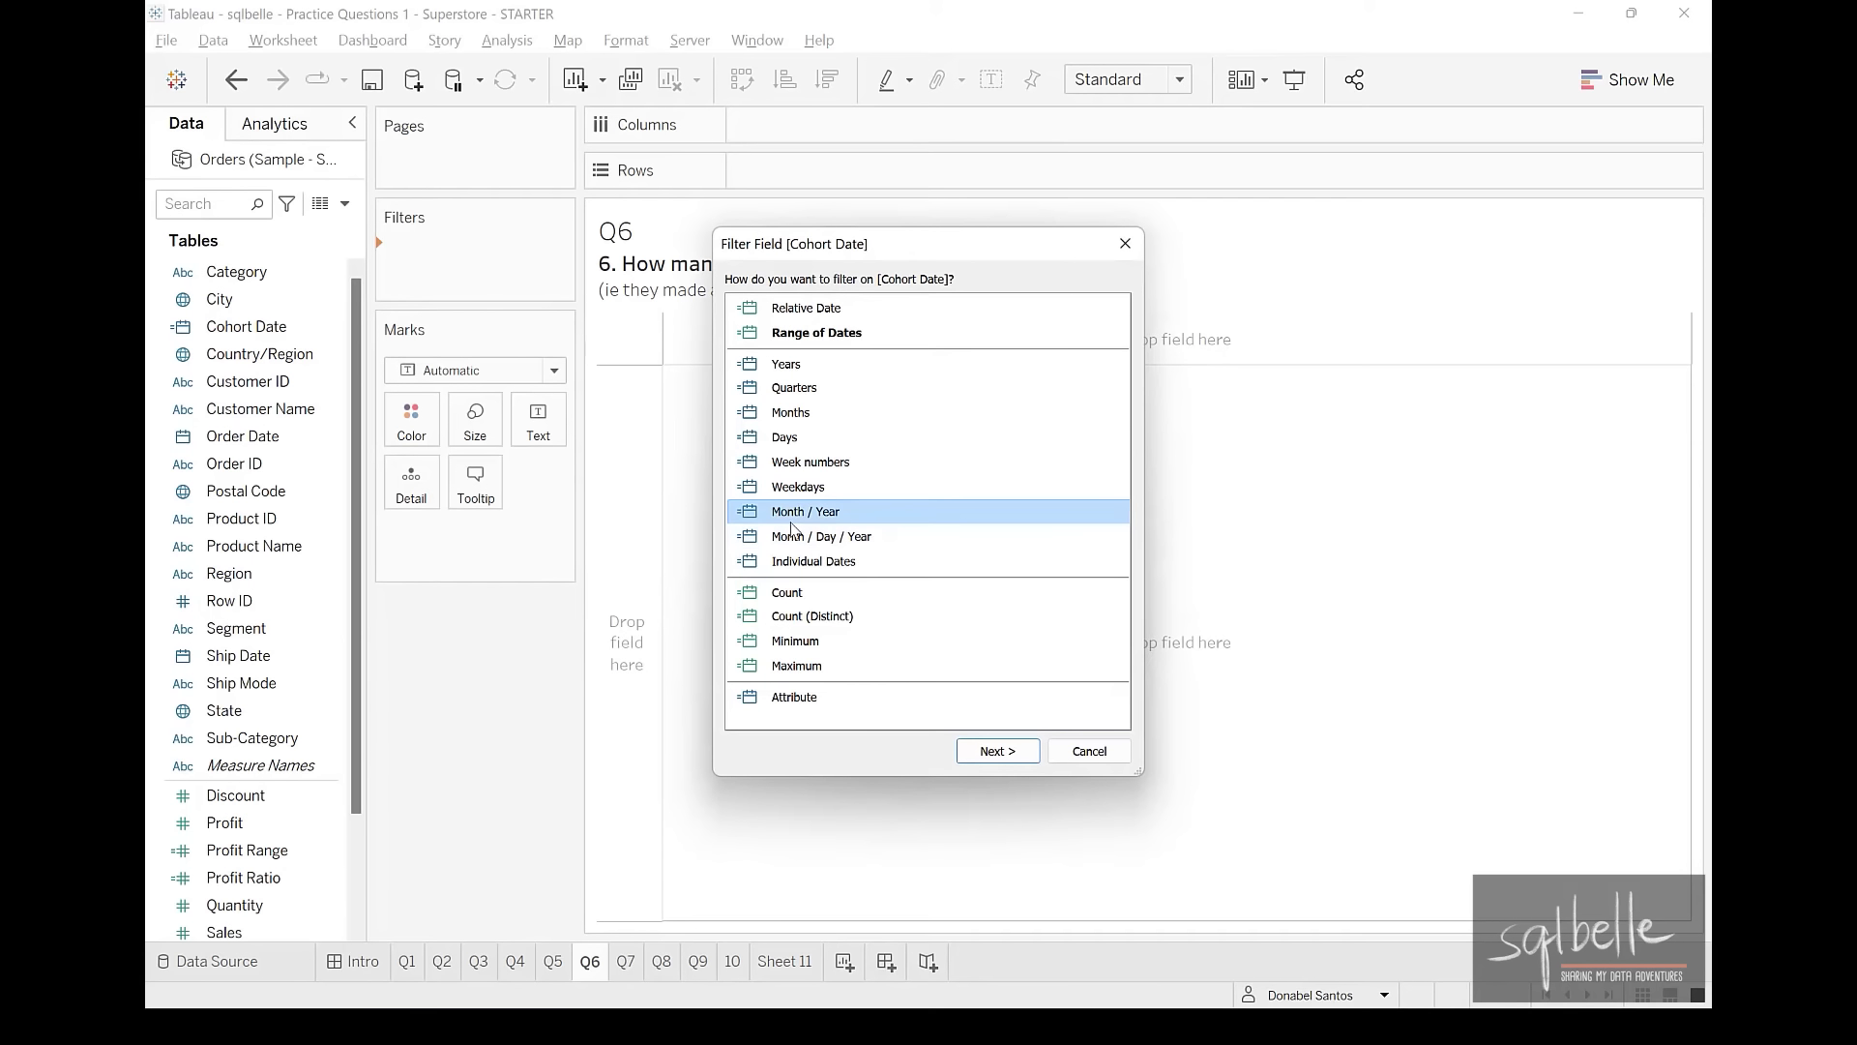
pyautogui.moveTo(855, 511)
pyautogui.mouseDown()
pyautogui.moveTo(737, 535)
pyautogui.moveTo(888, 521)
pyautogui.mouseUp()
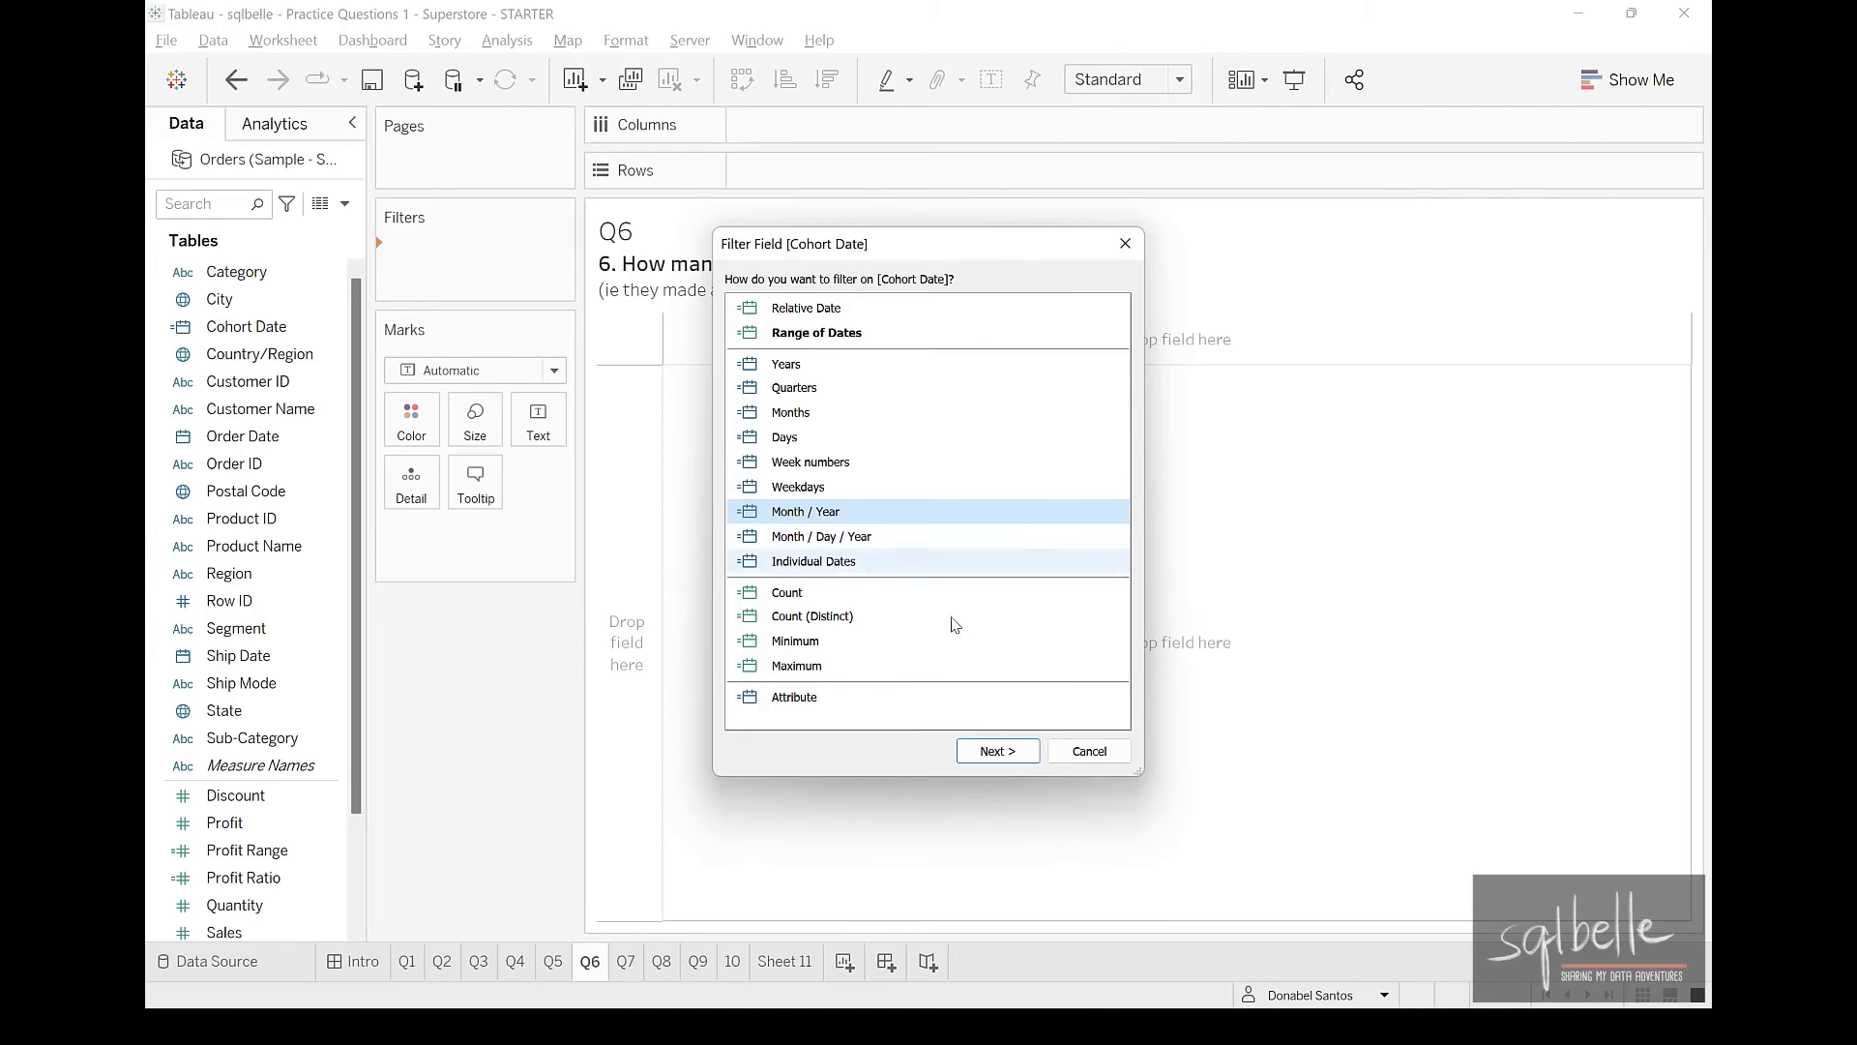
pyautogui.click(996, 751)
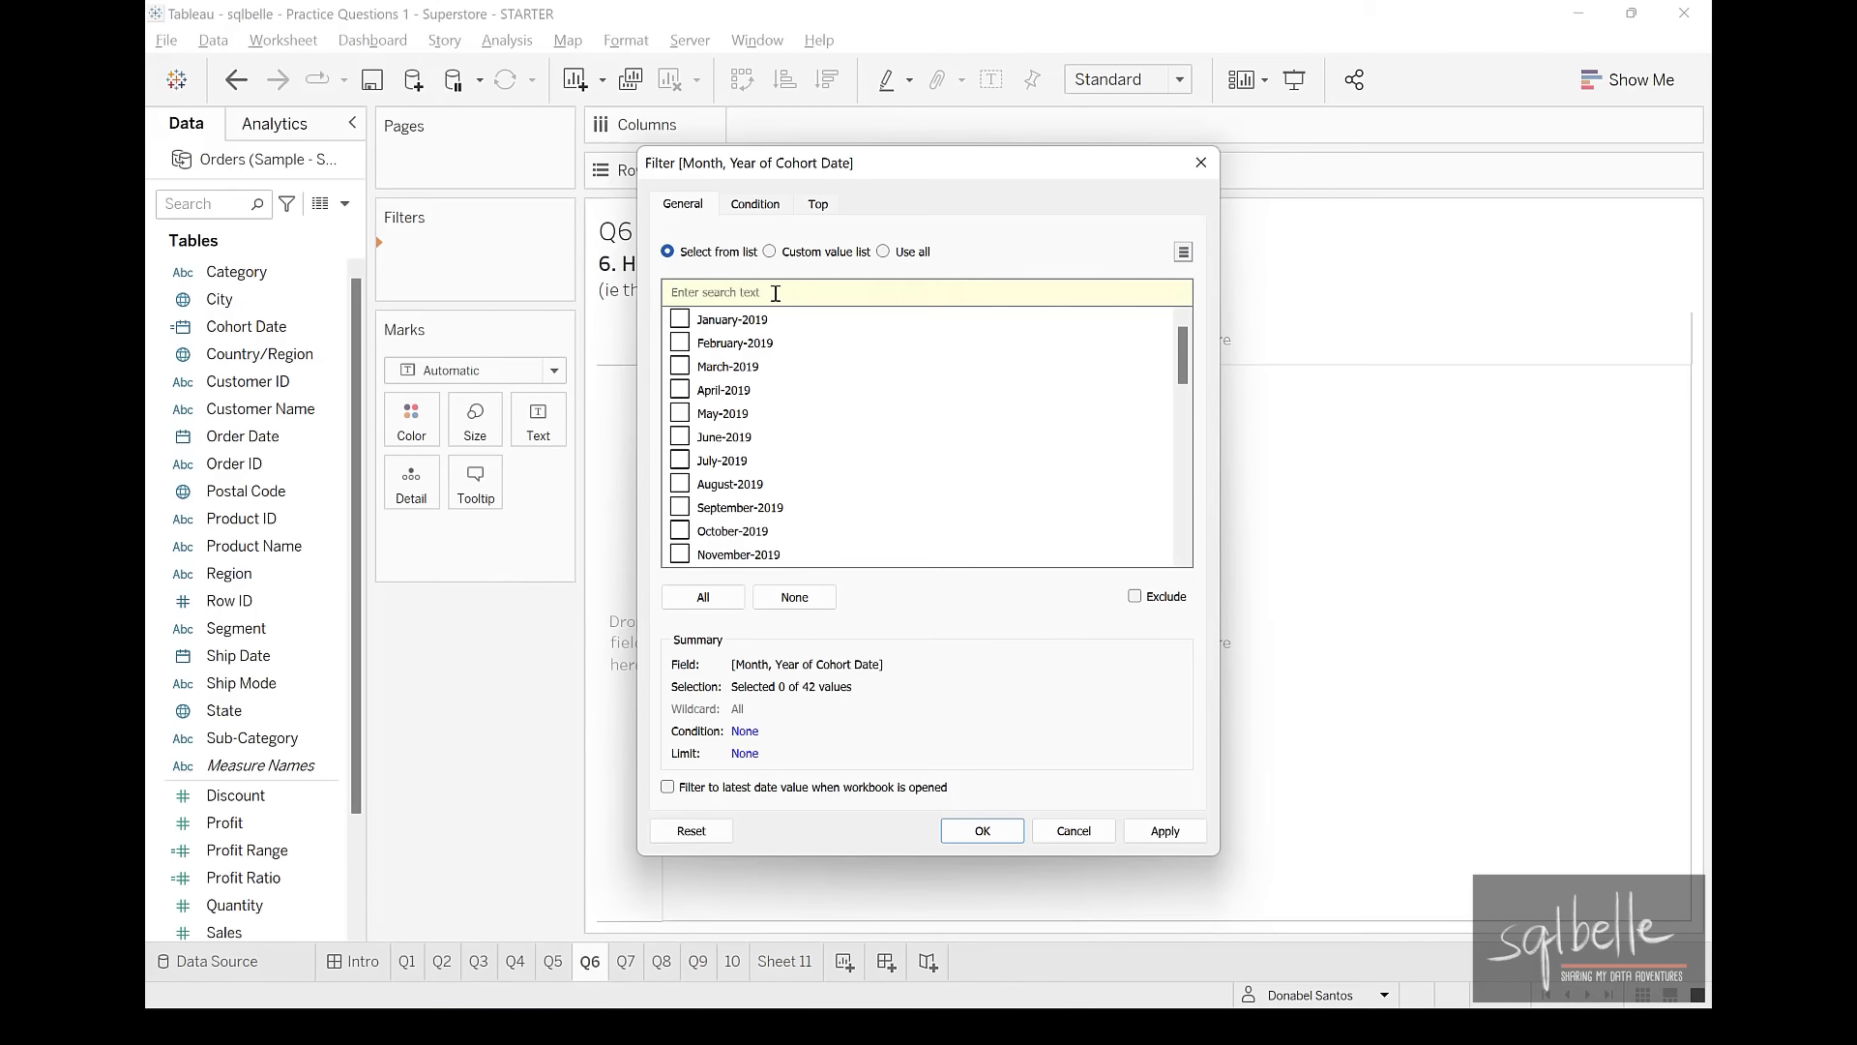
pyautogui.click(775, 293)
pyautogui.write('Jun')
pyautogui.click(679, 366)
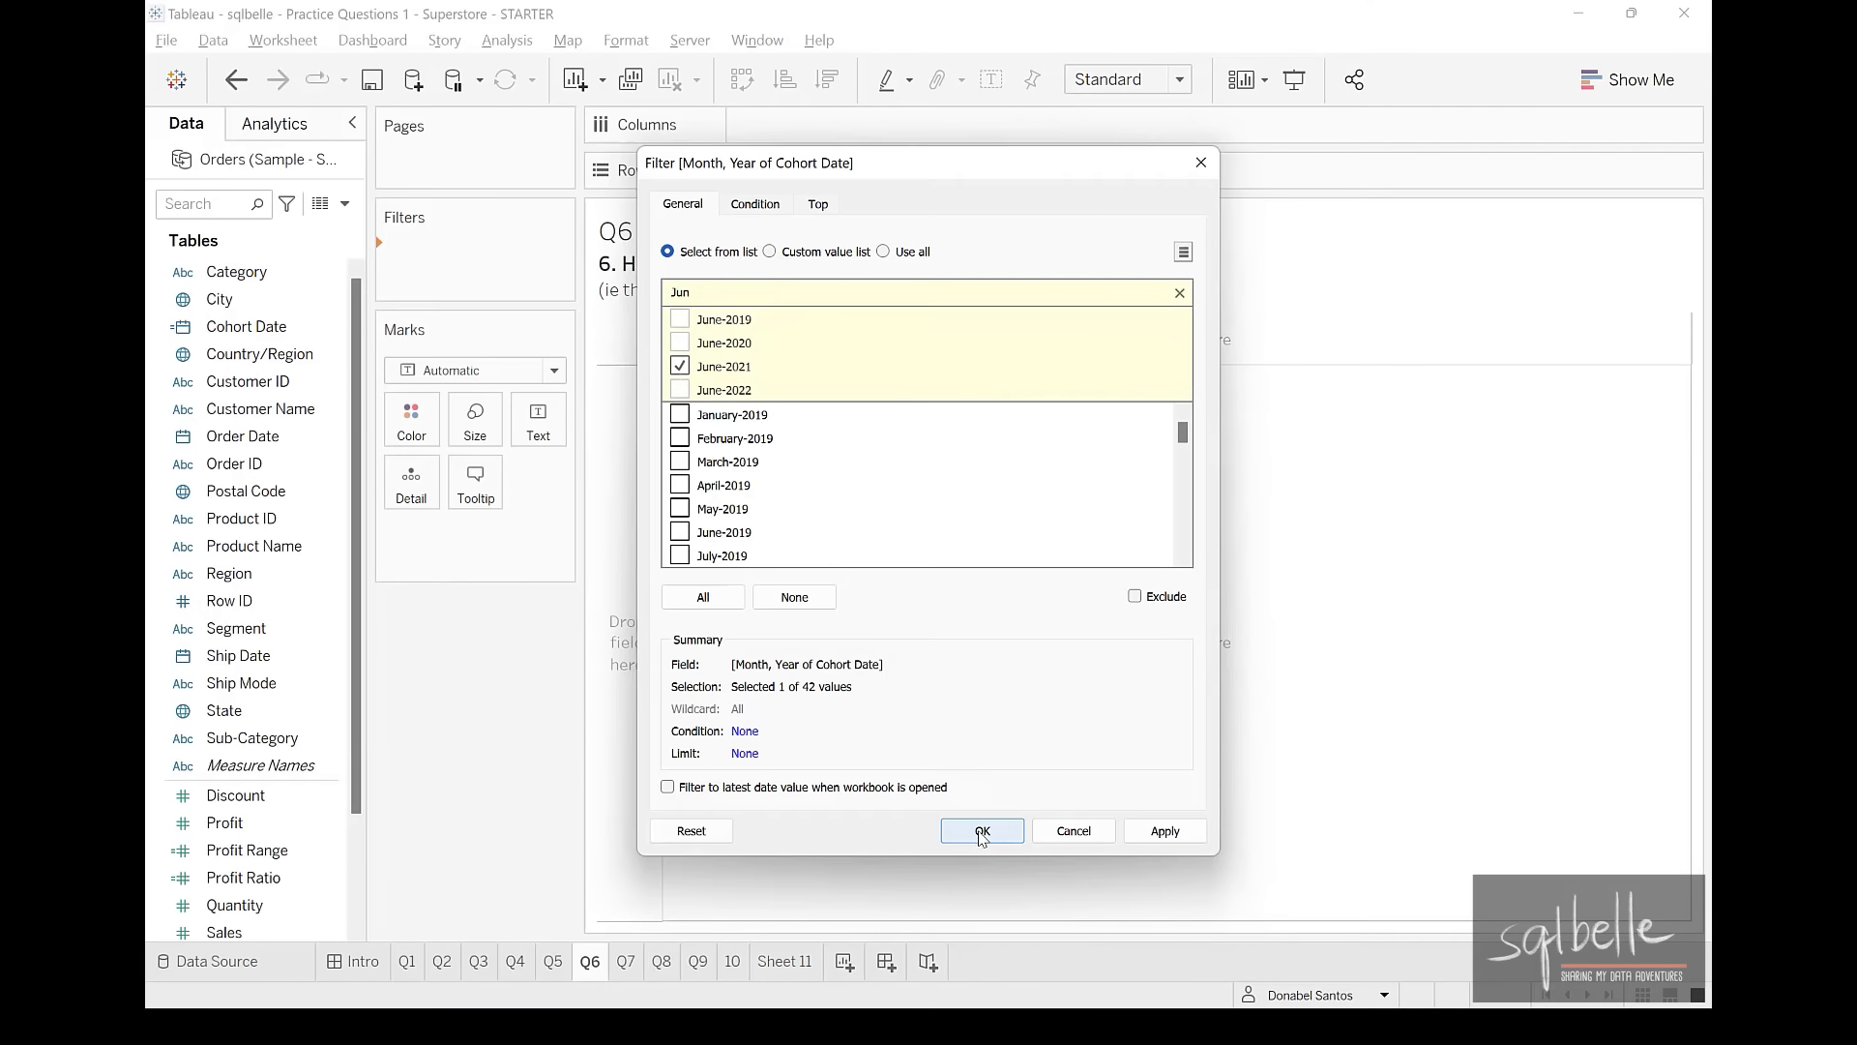
pyautogui.click(982, 832)
# Add Customer ID to the rows as a distinct count, CNTD(Customer ID)
pyautogui.click(285, 383)
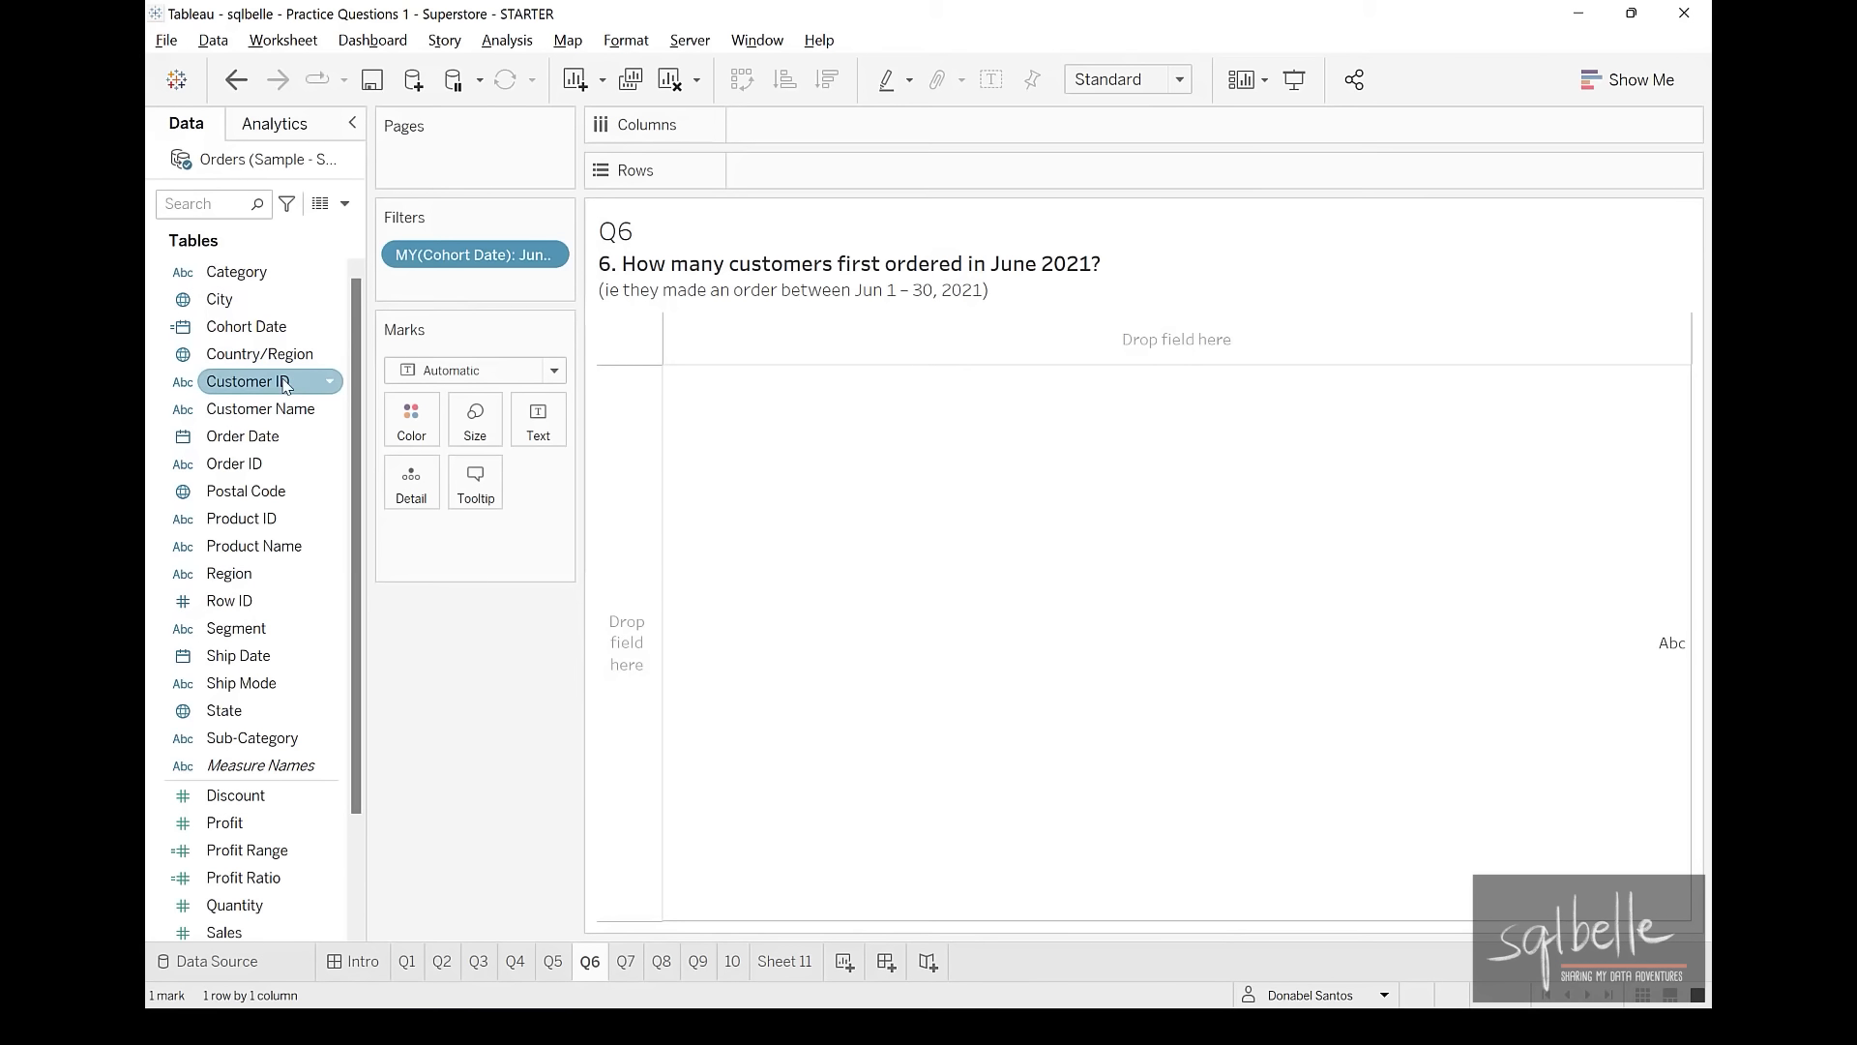
pyautogui.moveTo(284, 383); pyautogui.dragTo(904, 193)
pyautogui.click(822, 543)
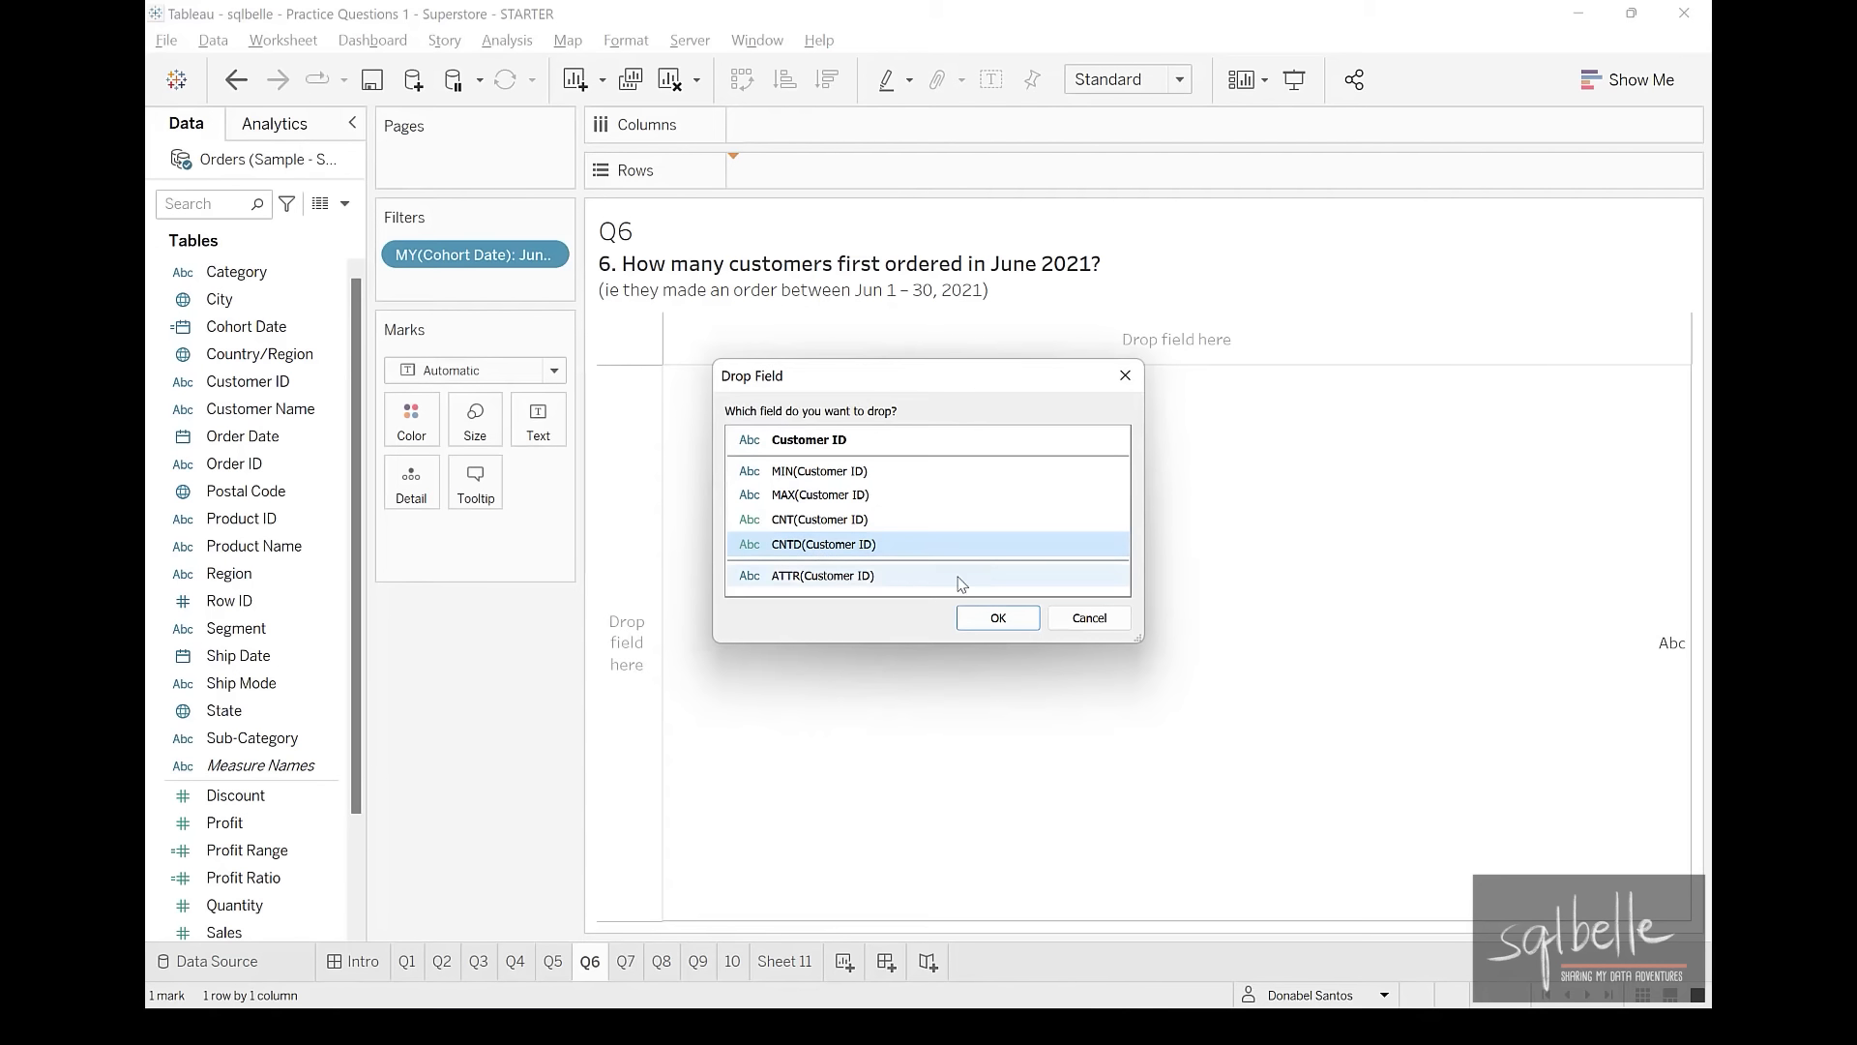
pyautogui.click(997, 617)
# Inspect the bar's distinct customer count and temporarily circle it and the Cohort Date filter
pyautogui.moveTo(704, 451)
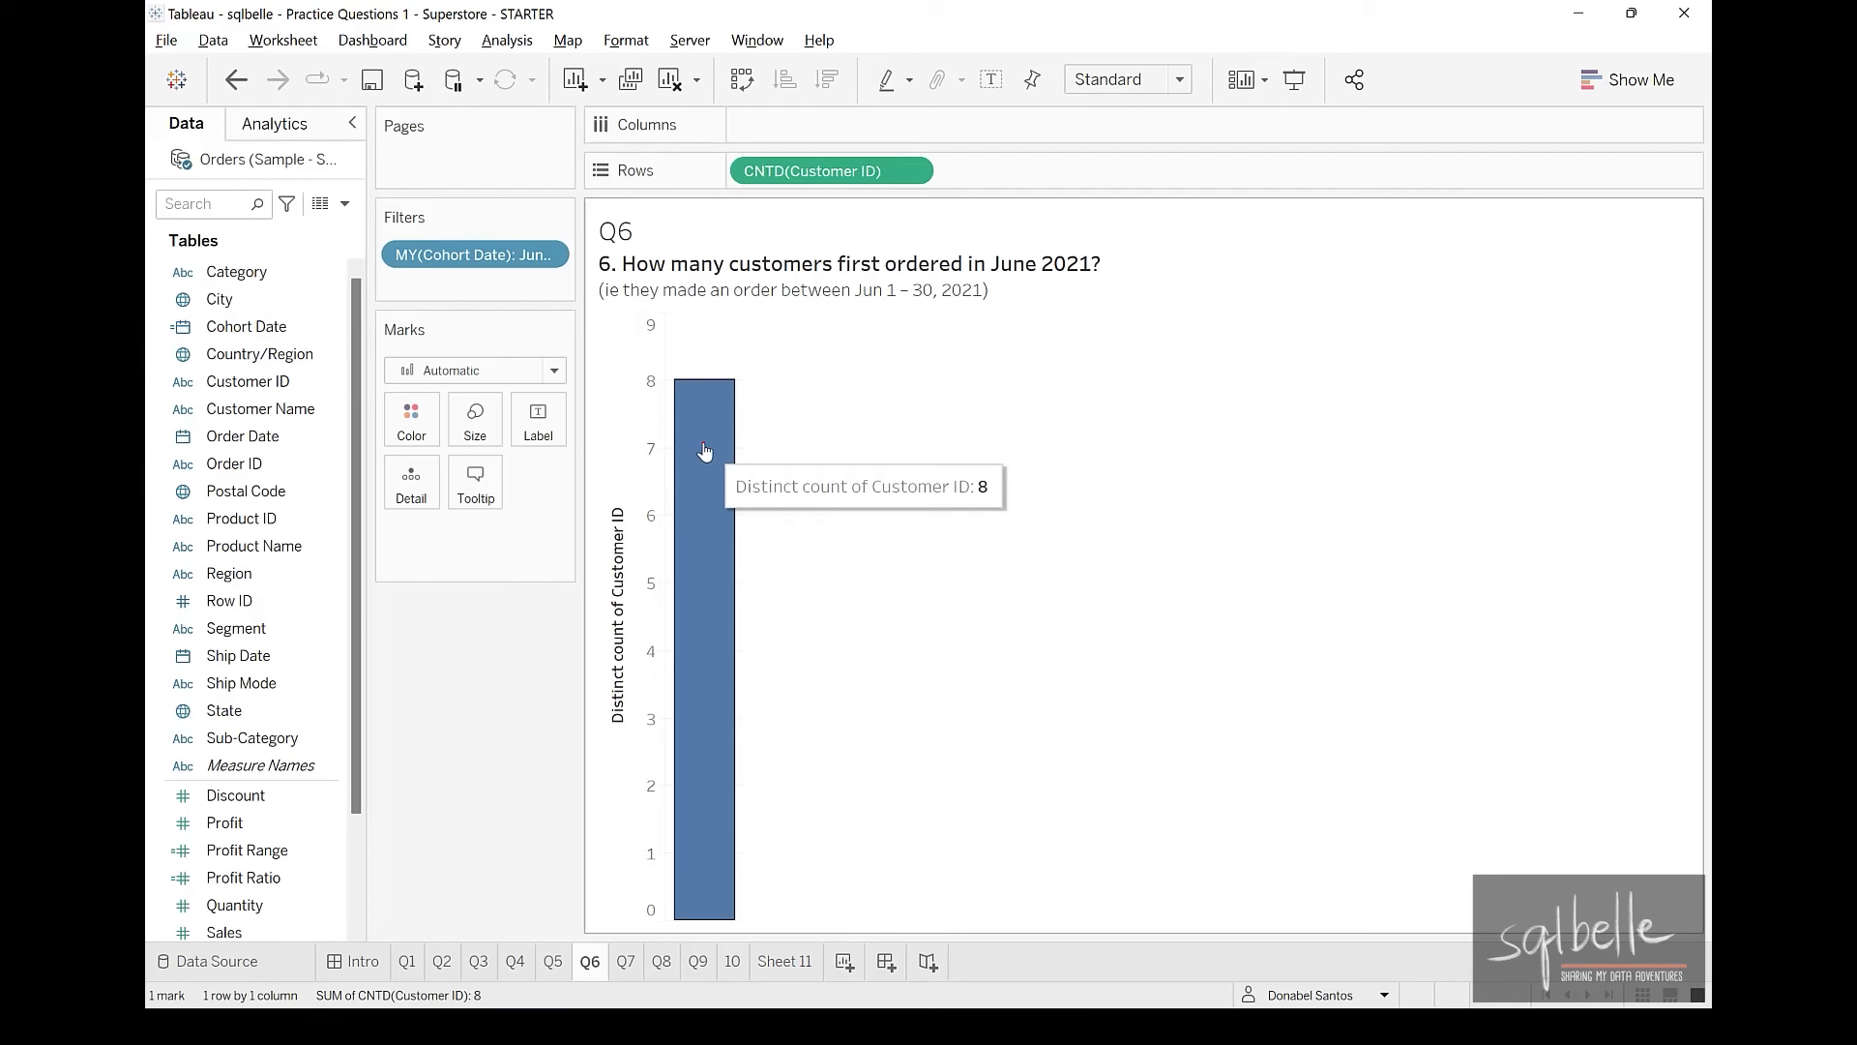
pyautogui.hotkey('ctrl', '2')
pyautogui.moveTo(687, 348)
pyautogui.mouseDown()
pyautogui.moveTo(582, 496)
pyautogui.moveTo(832, 317)
pyautogui.moveTo(765, 346)
pyautogui.mouseUp()
pyautogui.moveTo(531, 214)
pyautogui.mouseDown()
pyautogui.moveTo(602, 281)
pyautogui.moveTo(522, 201)
pyautogui.mouseUp()
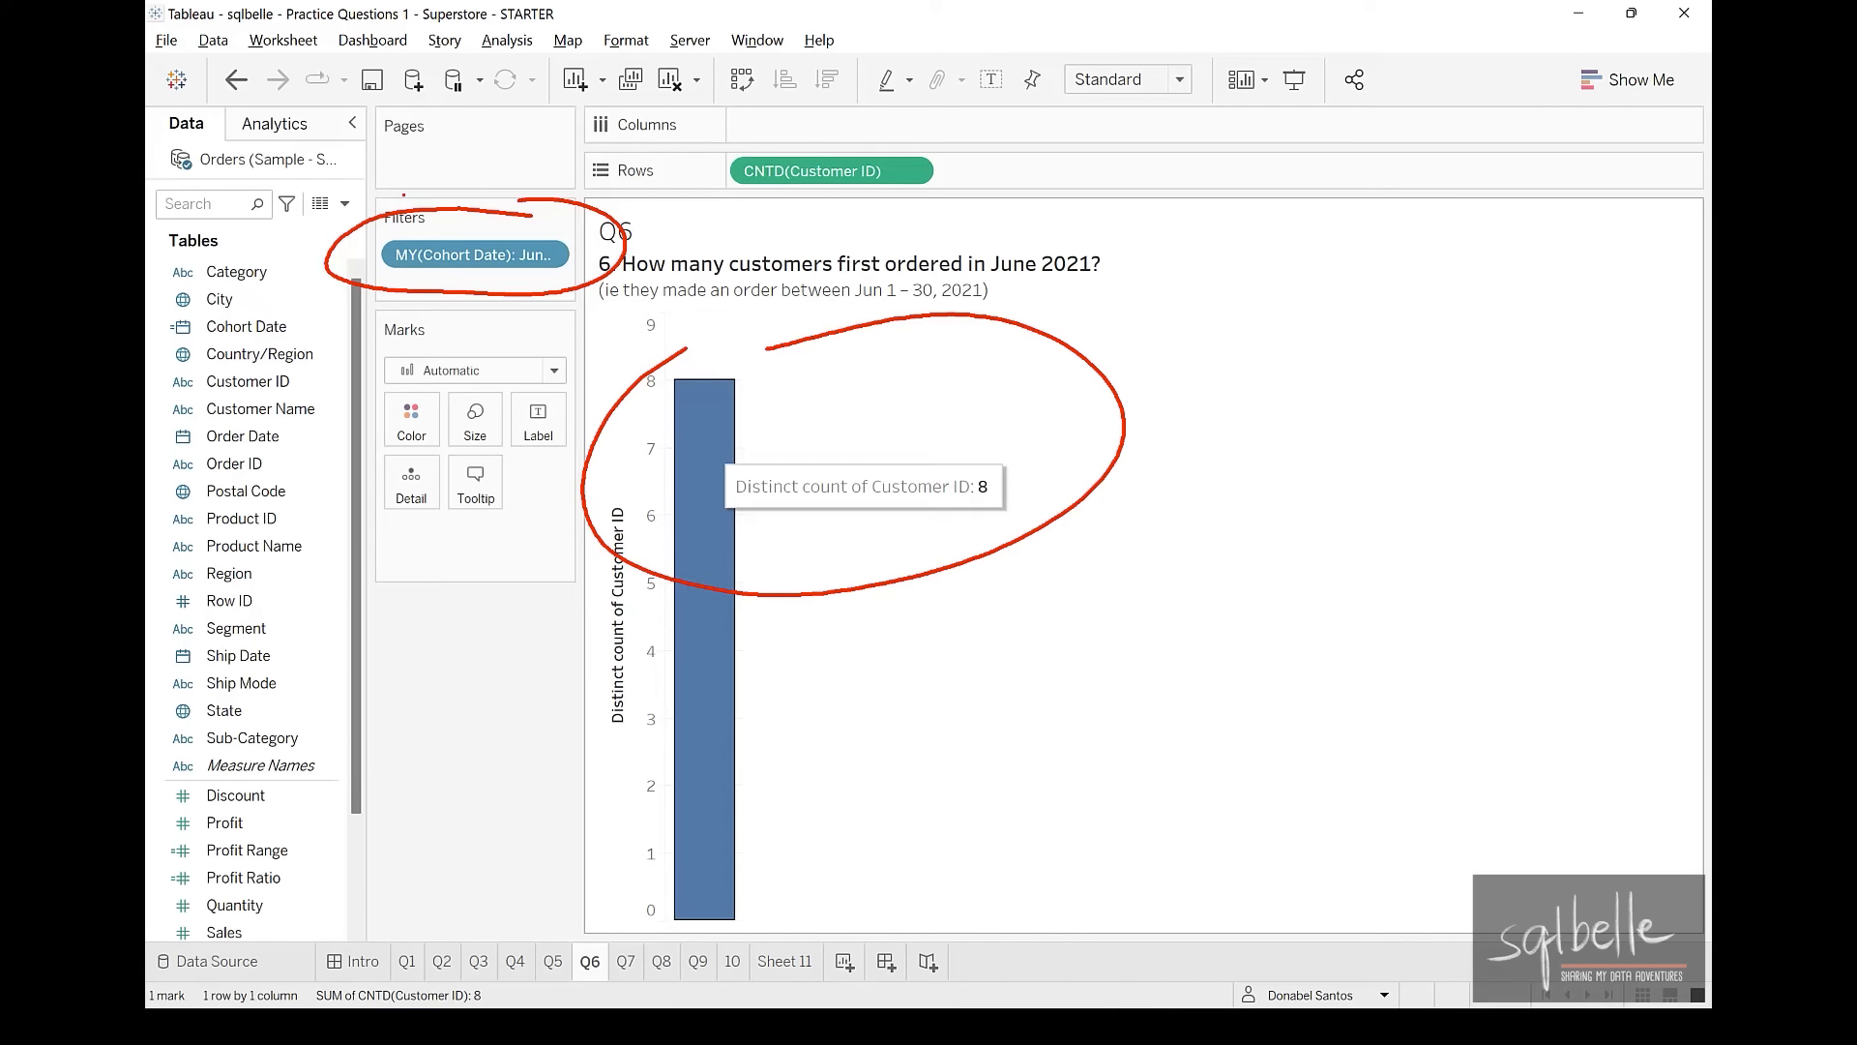
# On the Q7 sheet, add all Product ID members to the rows and SUM(Sales) to the columns
pyautogui.hotkey('ctrl', 'Tab')
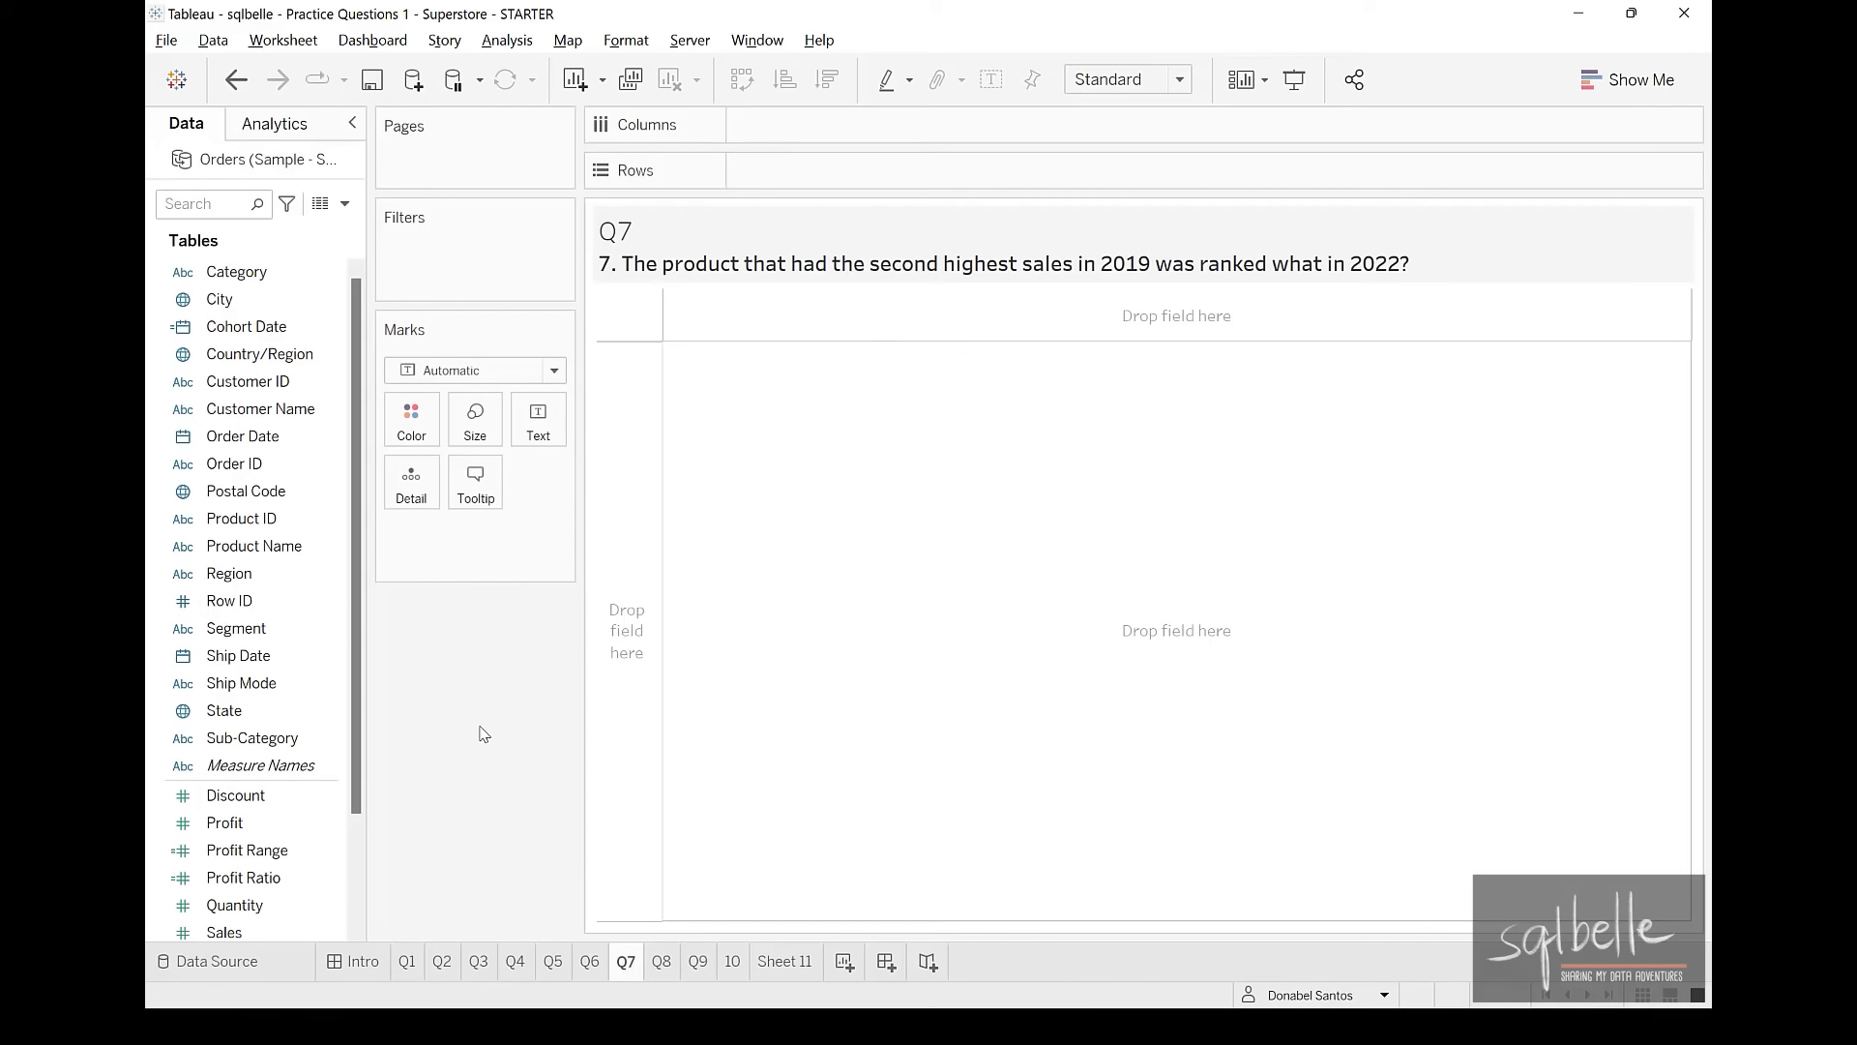
pyautogui.moveTo(242, 518); pyautogui.dragTo(866, 166)
pyautogui.click(949, 511)
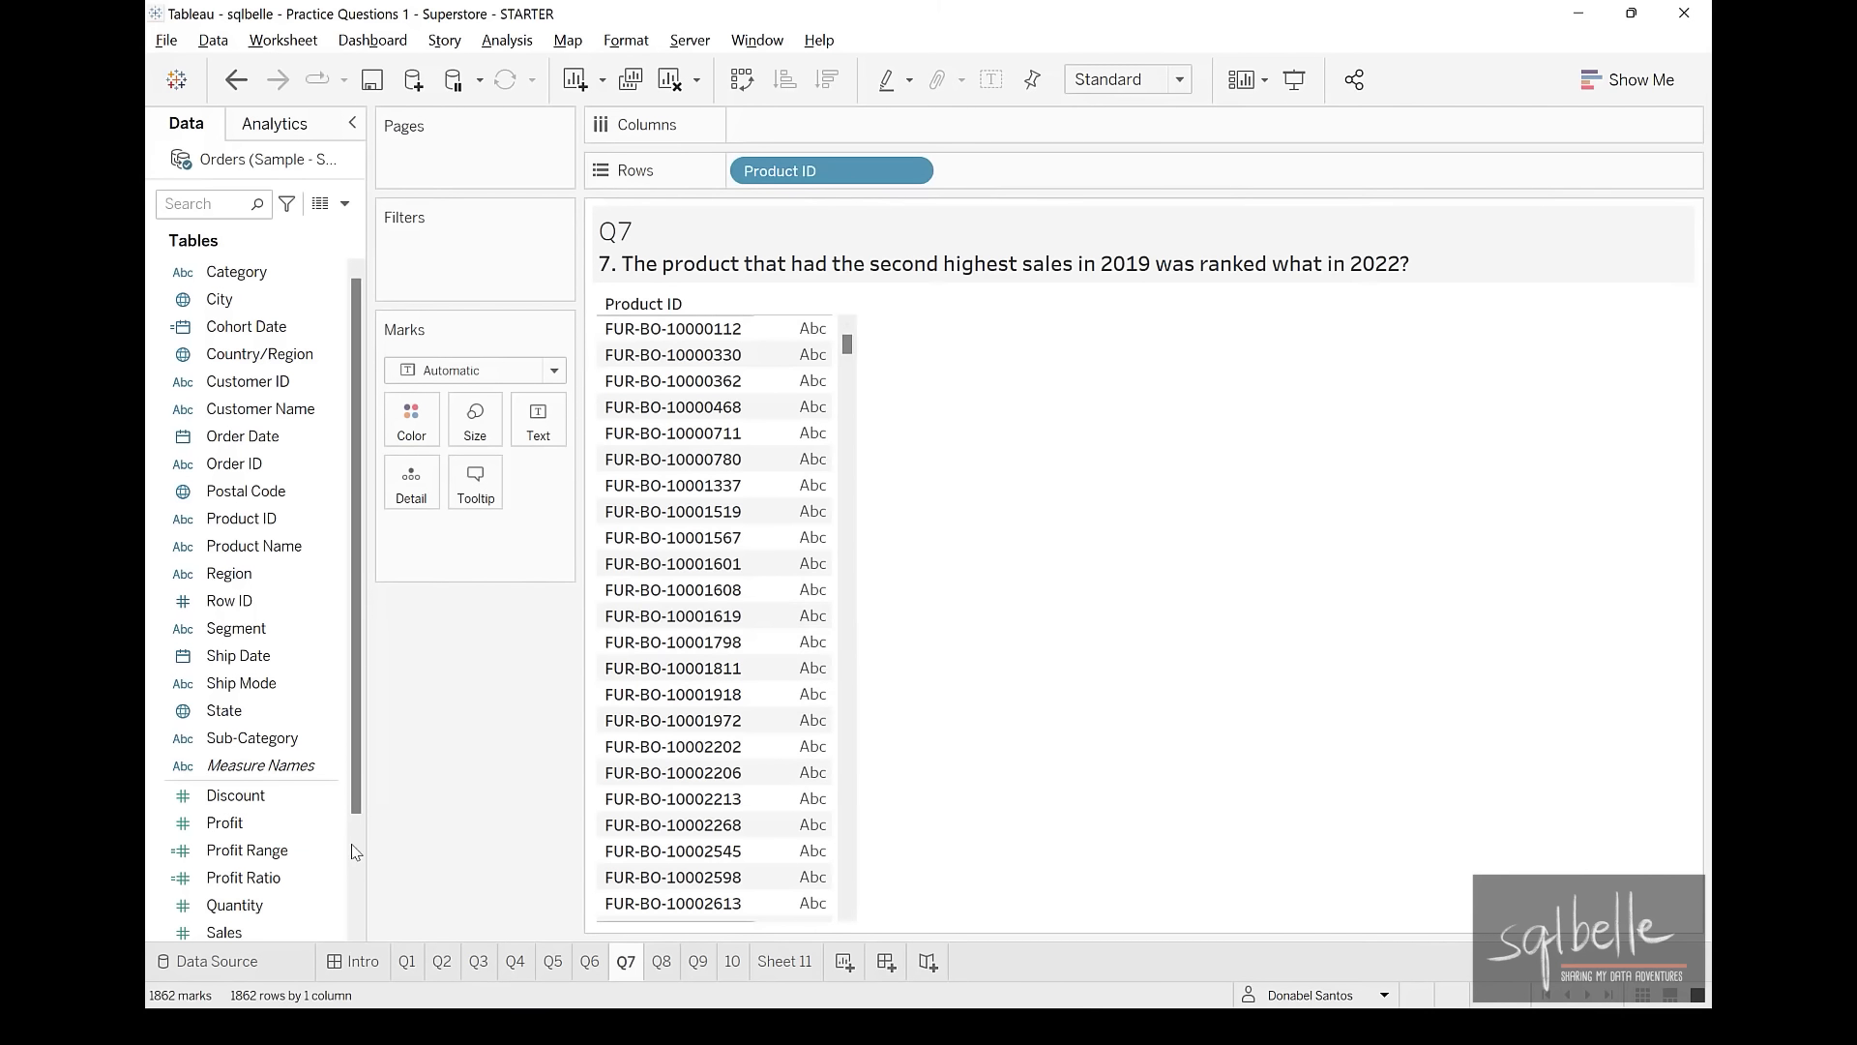
pyautogui.moveTo(224, 931); pyautogui.dragTo(835, 120)
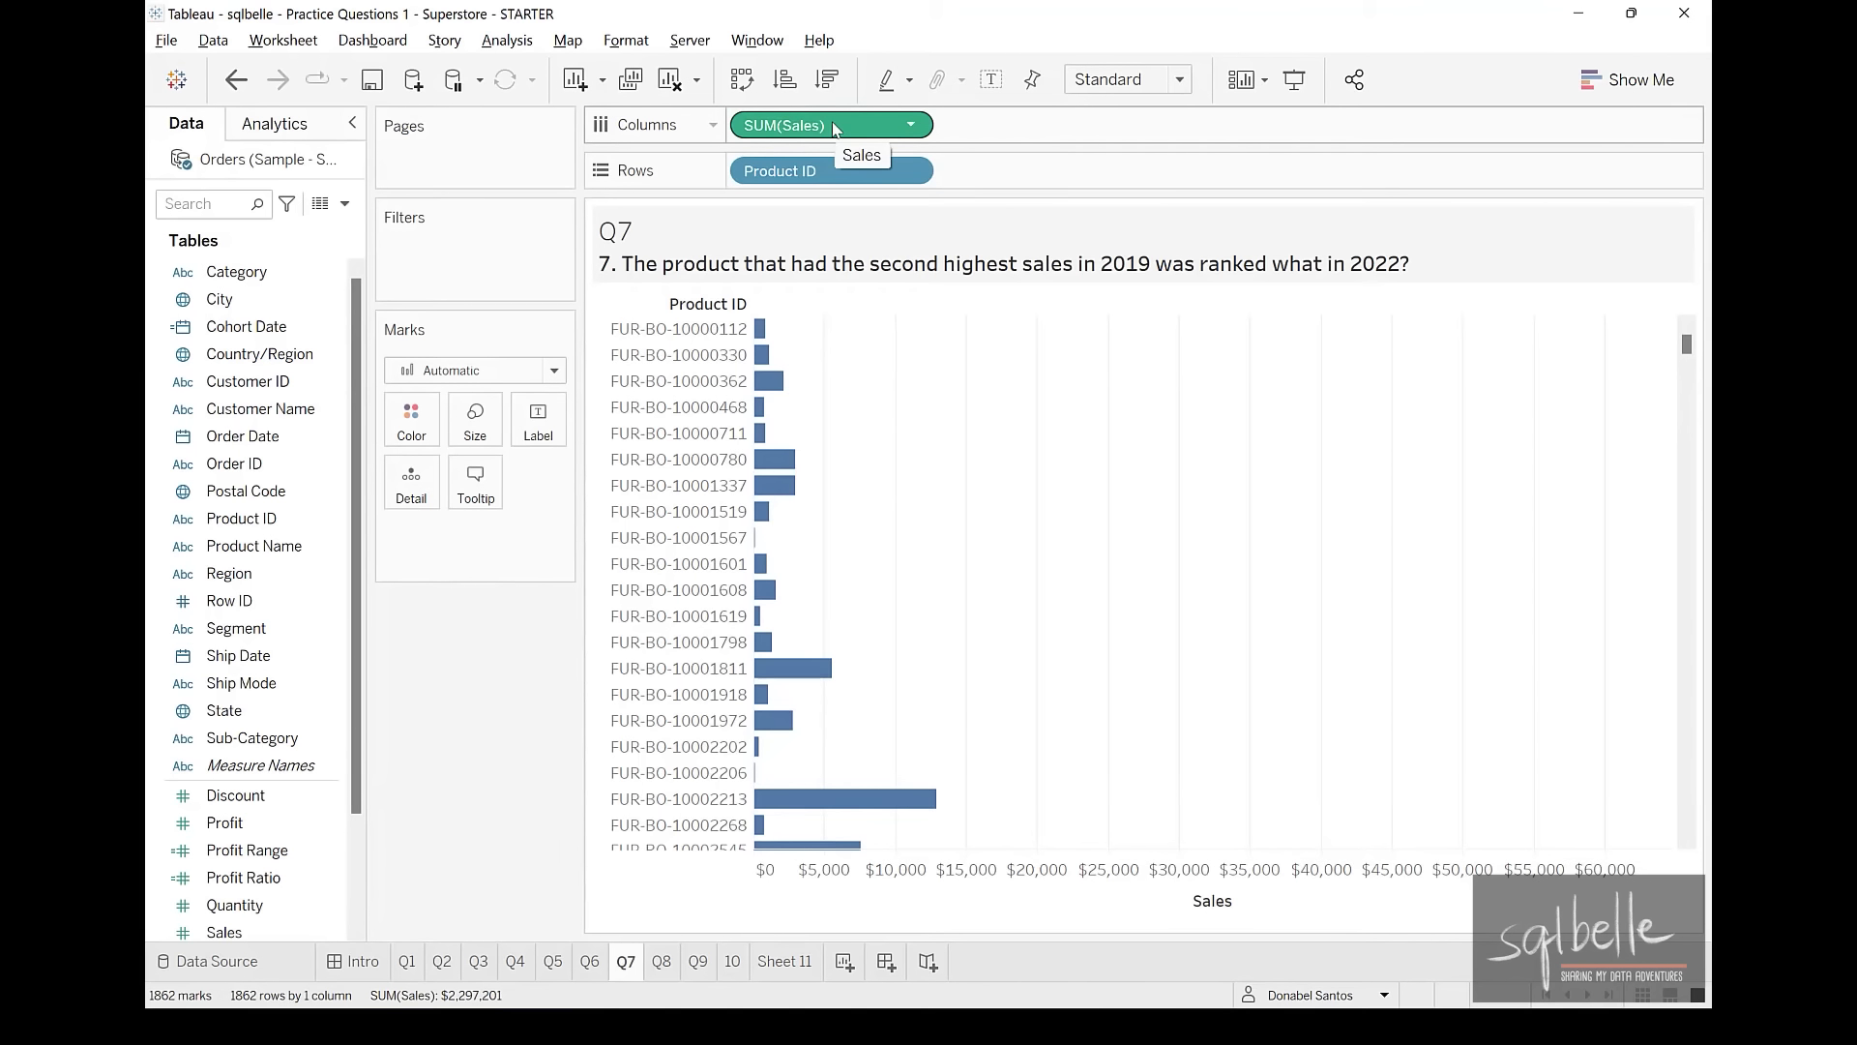
# Split the sales columns by year of Order Date and keep only 2019 and 2022
pyautogui.moveTo(243, 436); pyautogui.dragTo(768, 132)
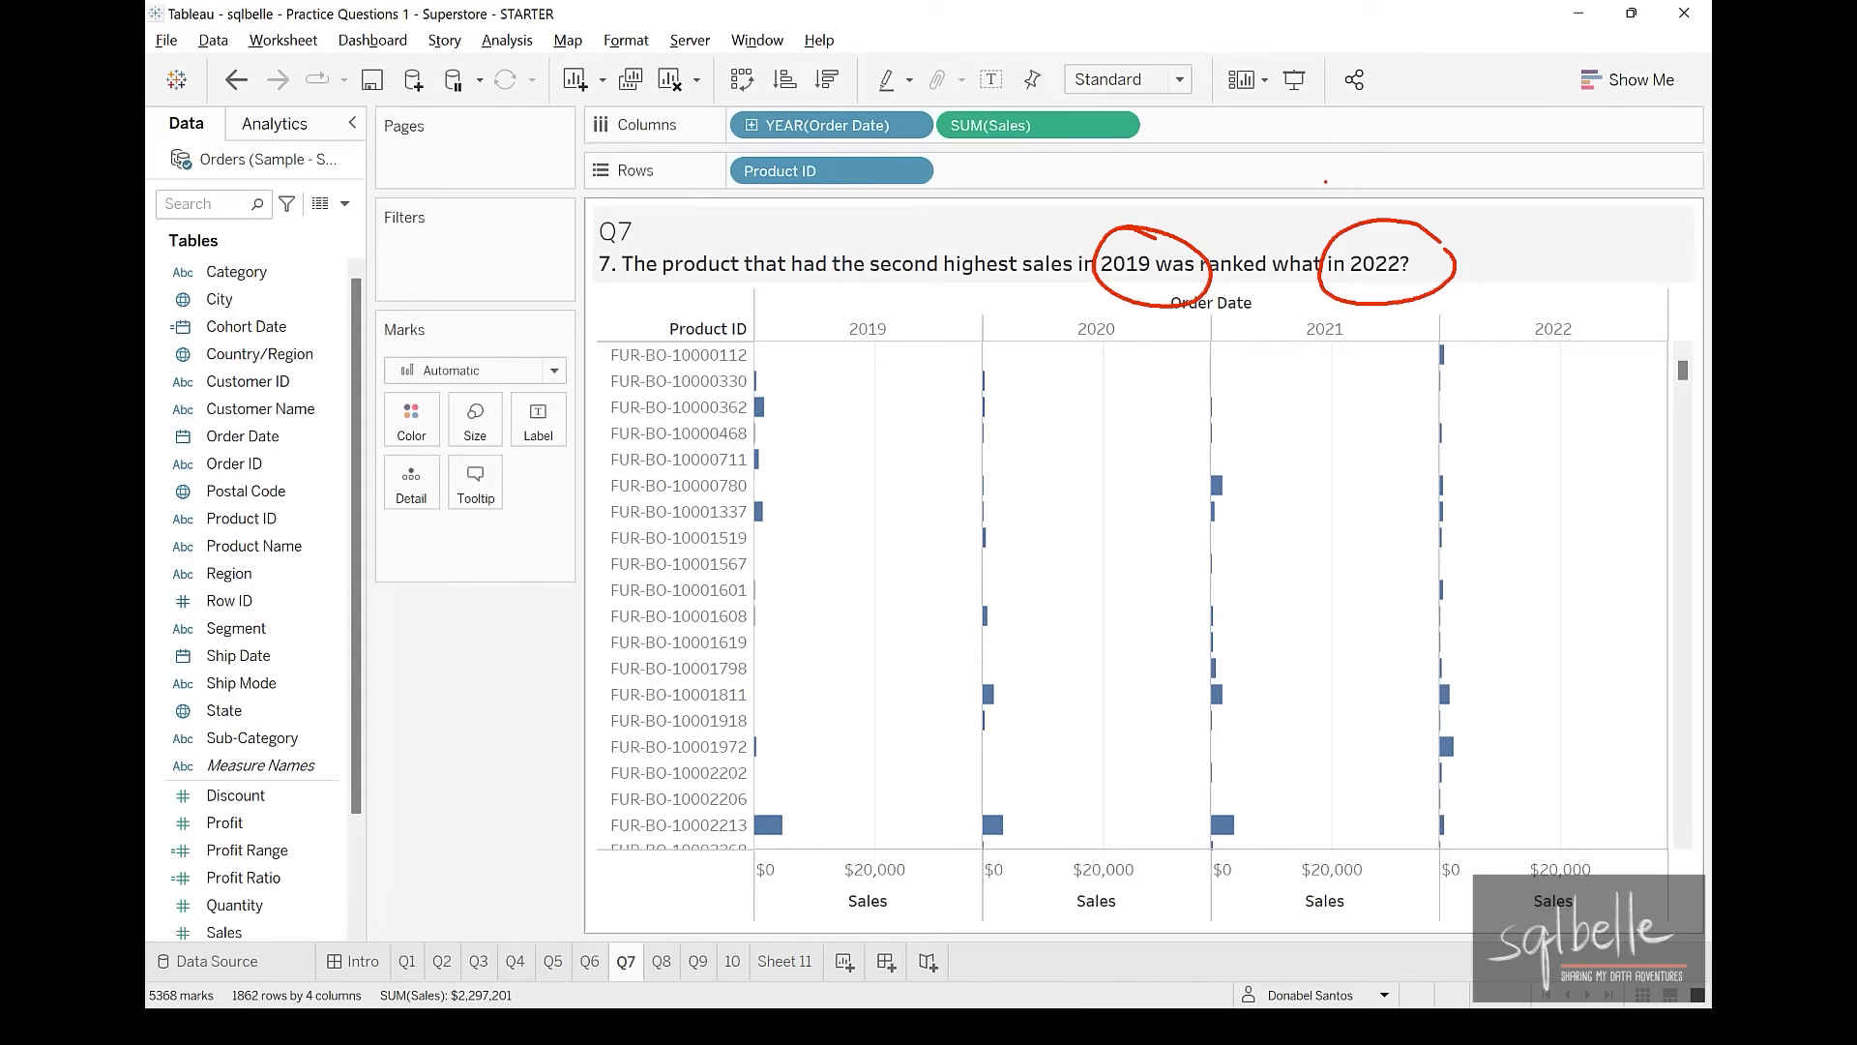
pyautogui.press('Escape')
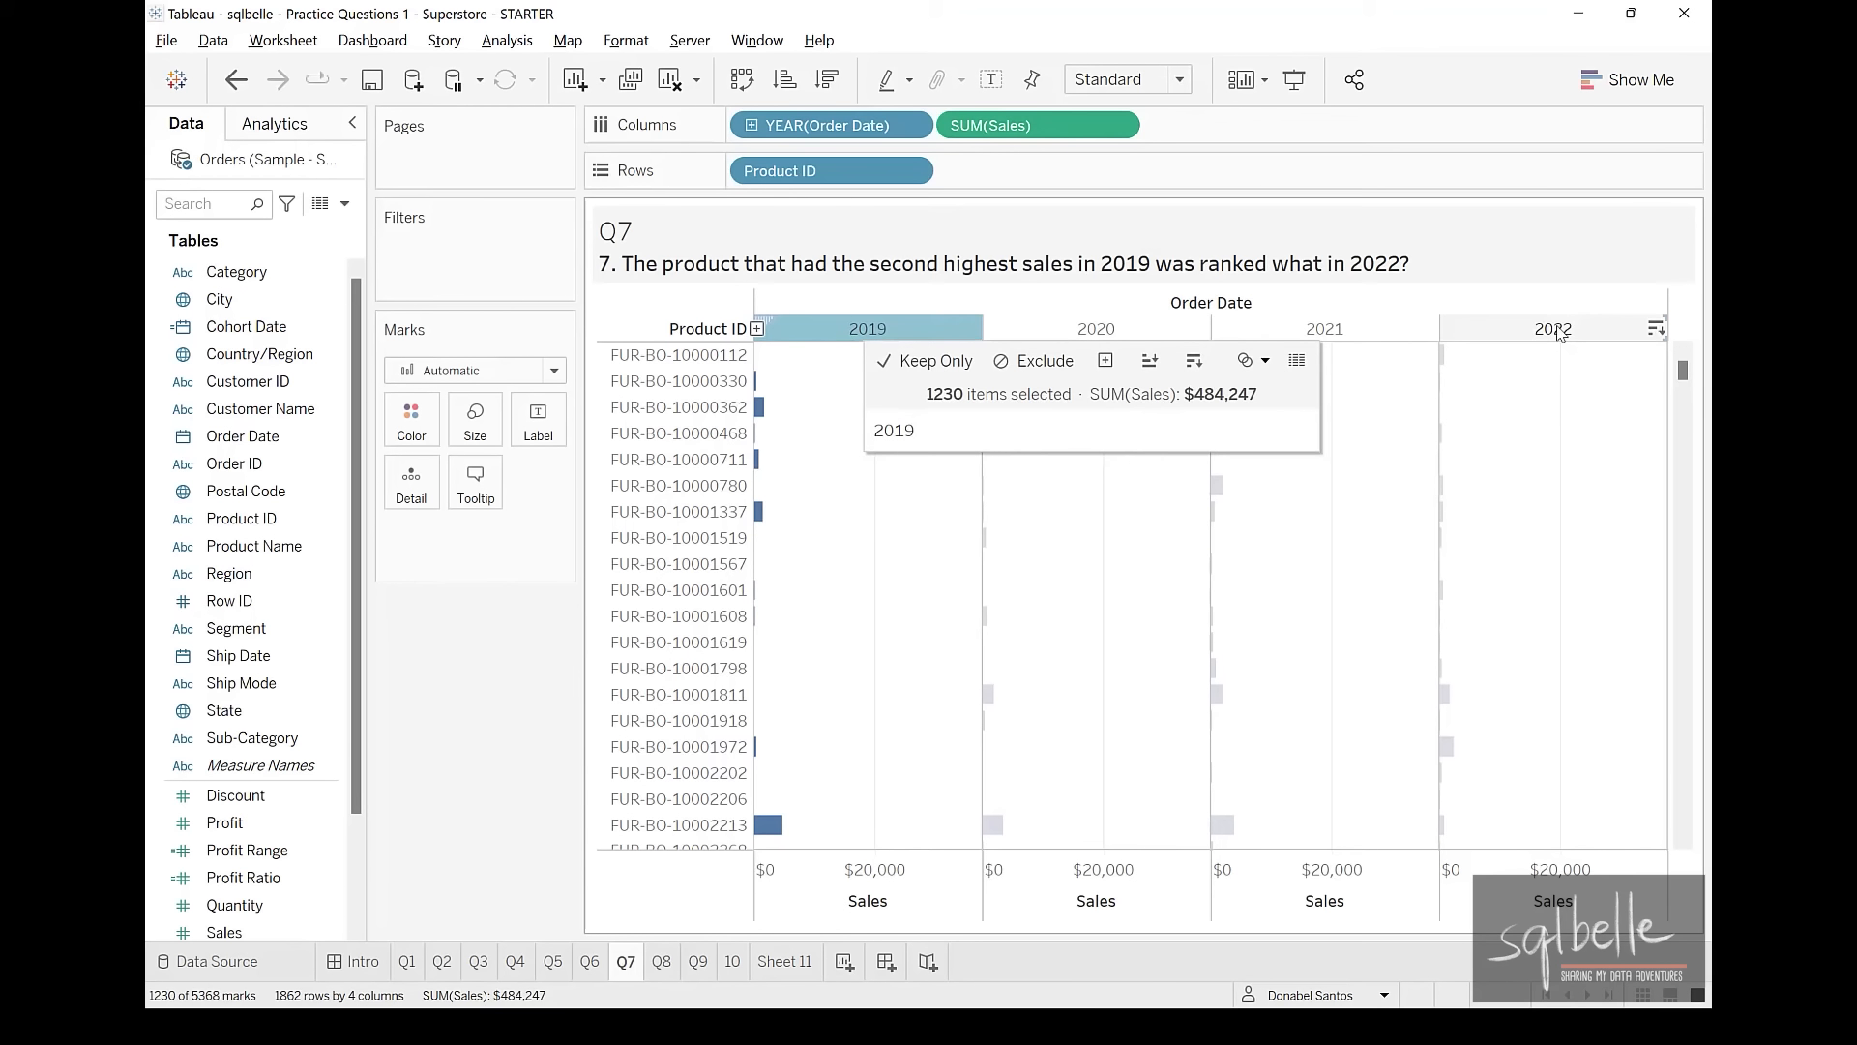
pyautogui.keyDown('ctrl'); pyautogui.click(1553, 329); pyautogui.keyUp('ctrl')
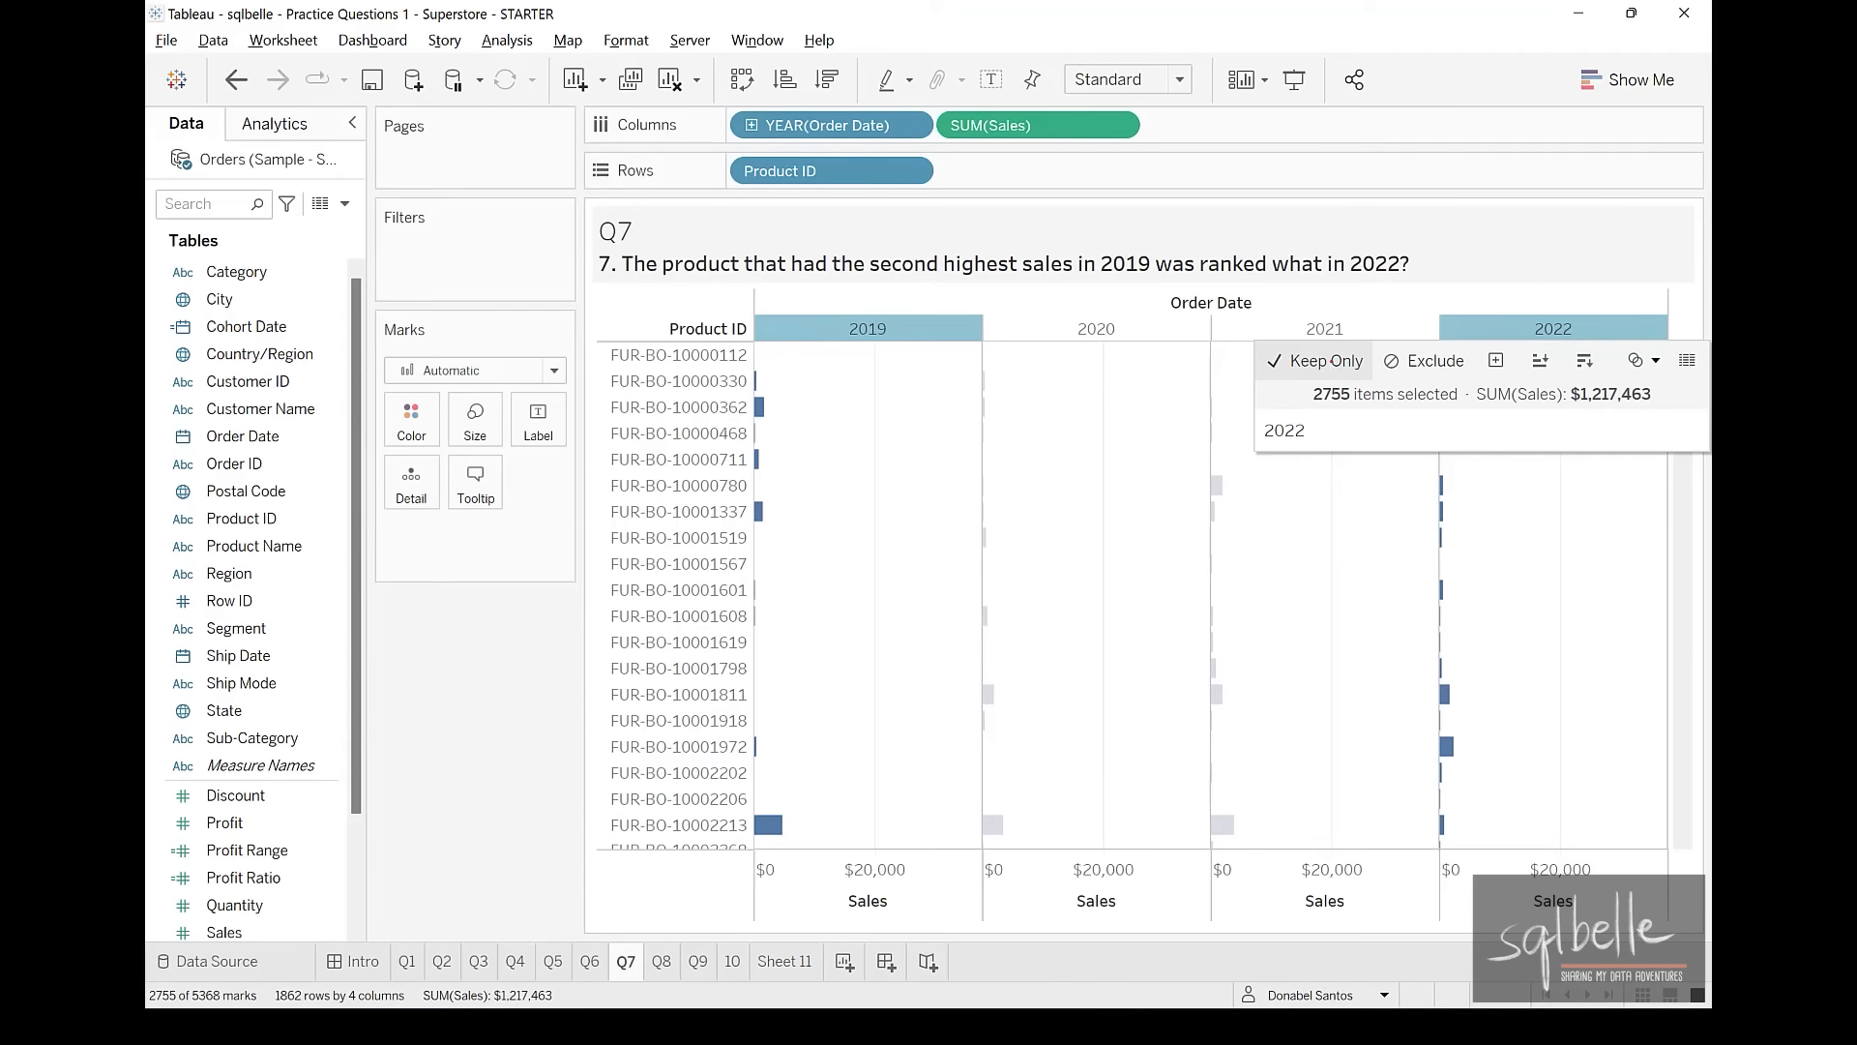
pyautogui.click(1323, 365)
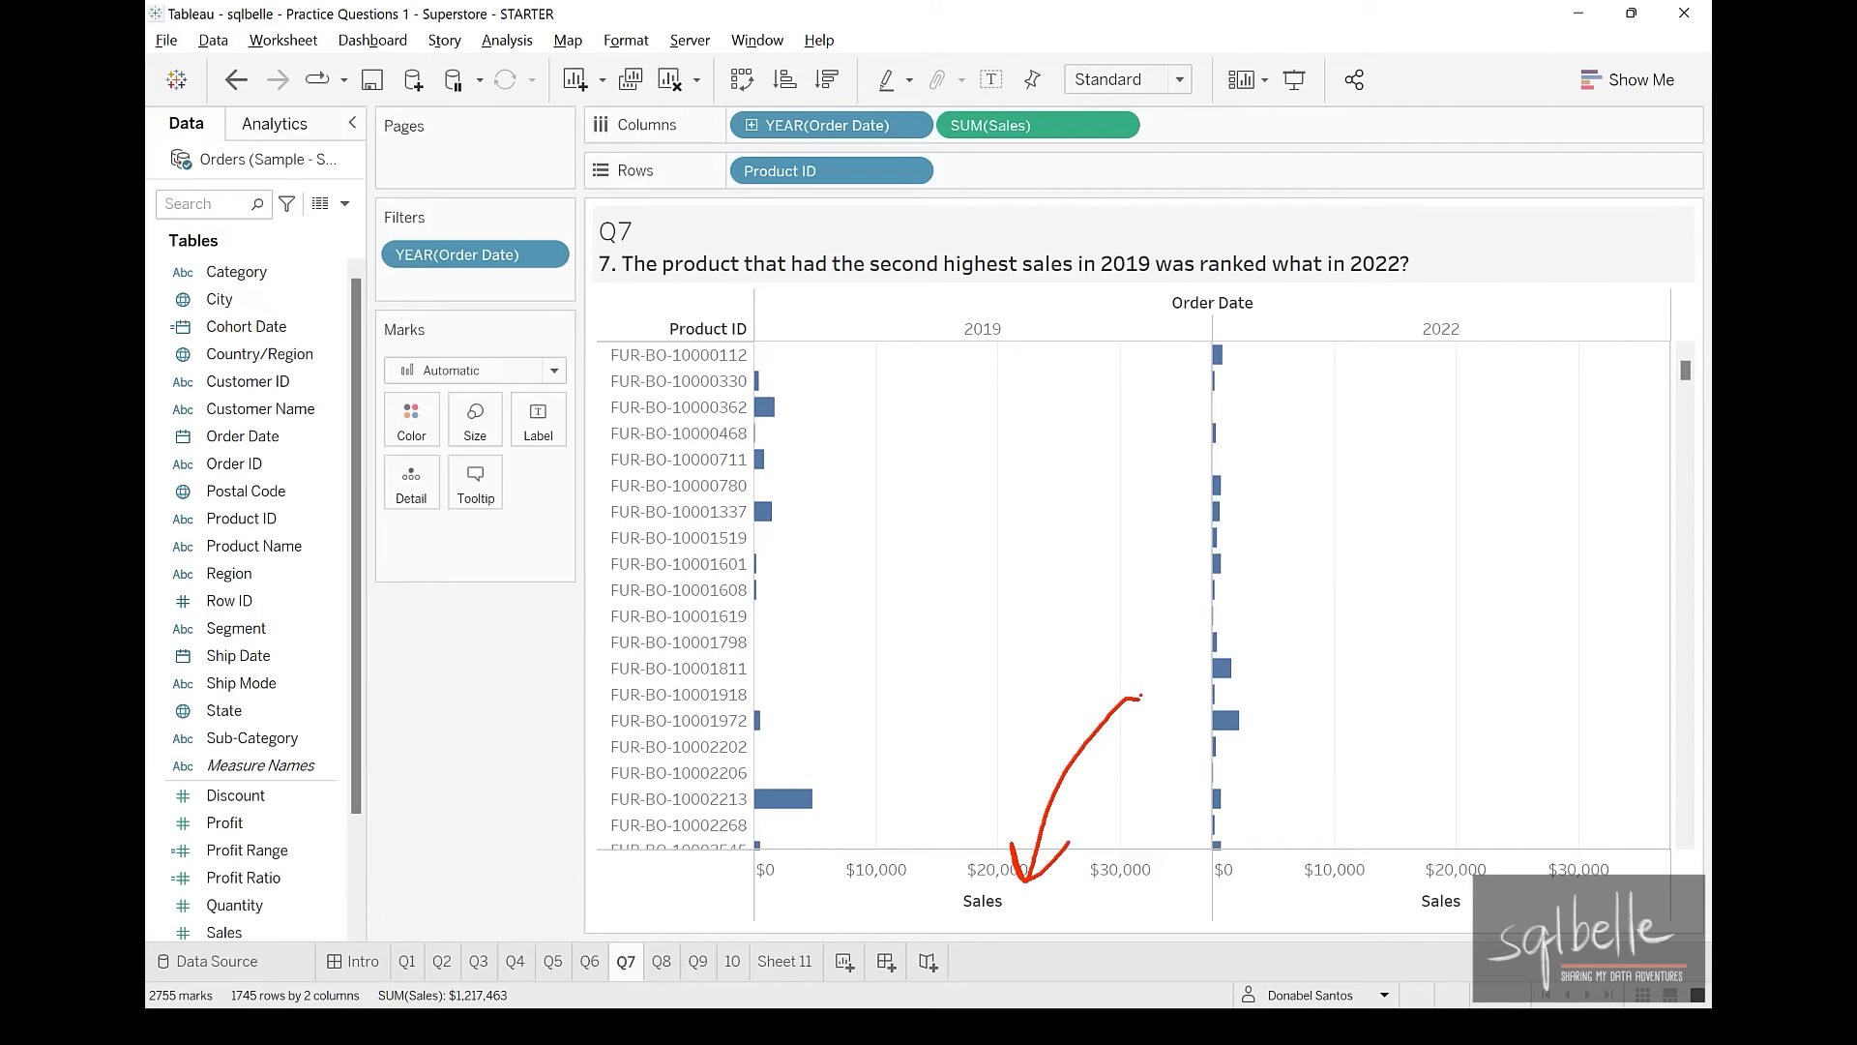
# Sort the products by 2019 sales in descending order and temporarily mark the second-highest product and the matching question text
pyautogui.click(1015, 899)
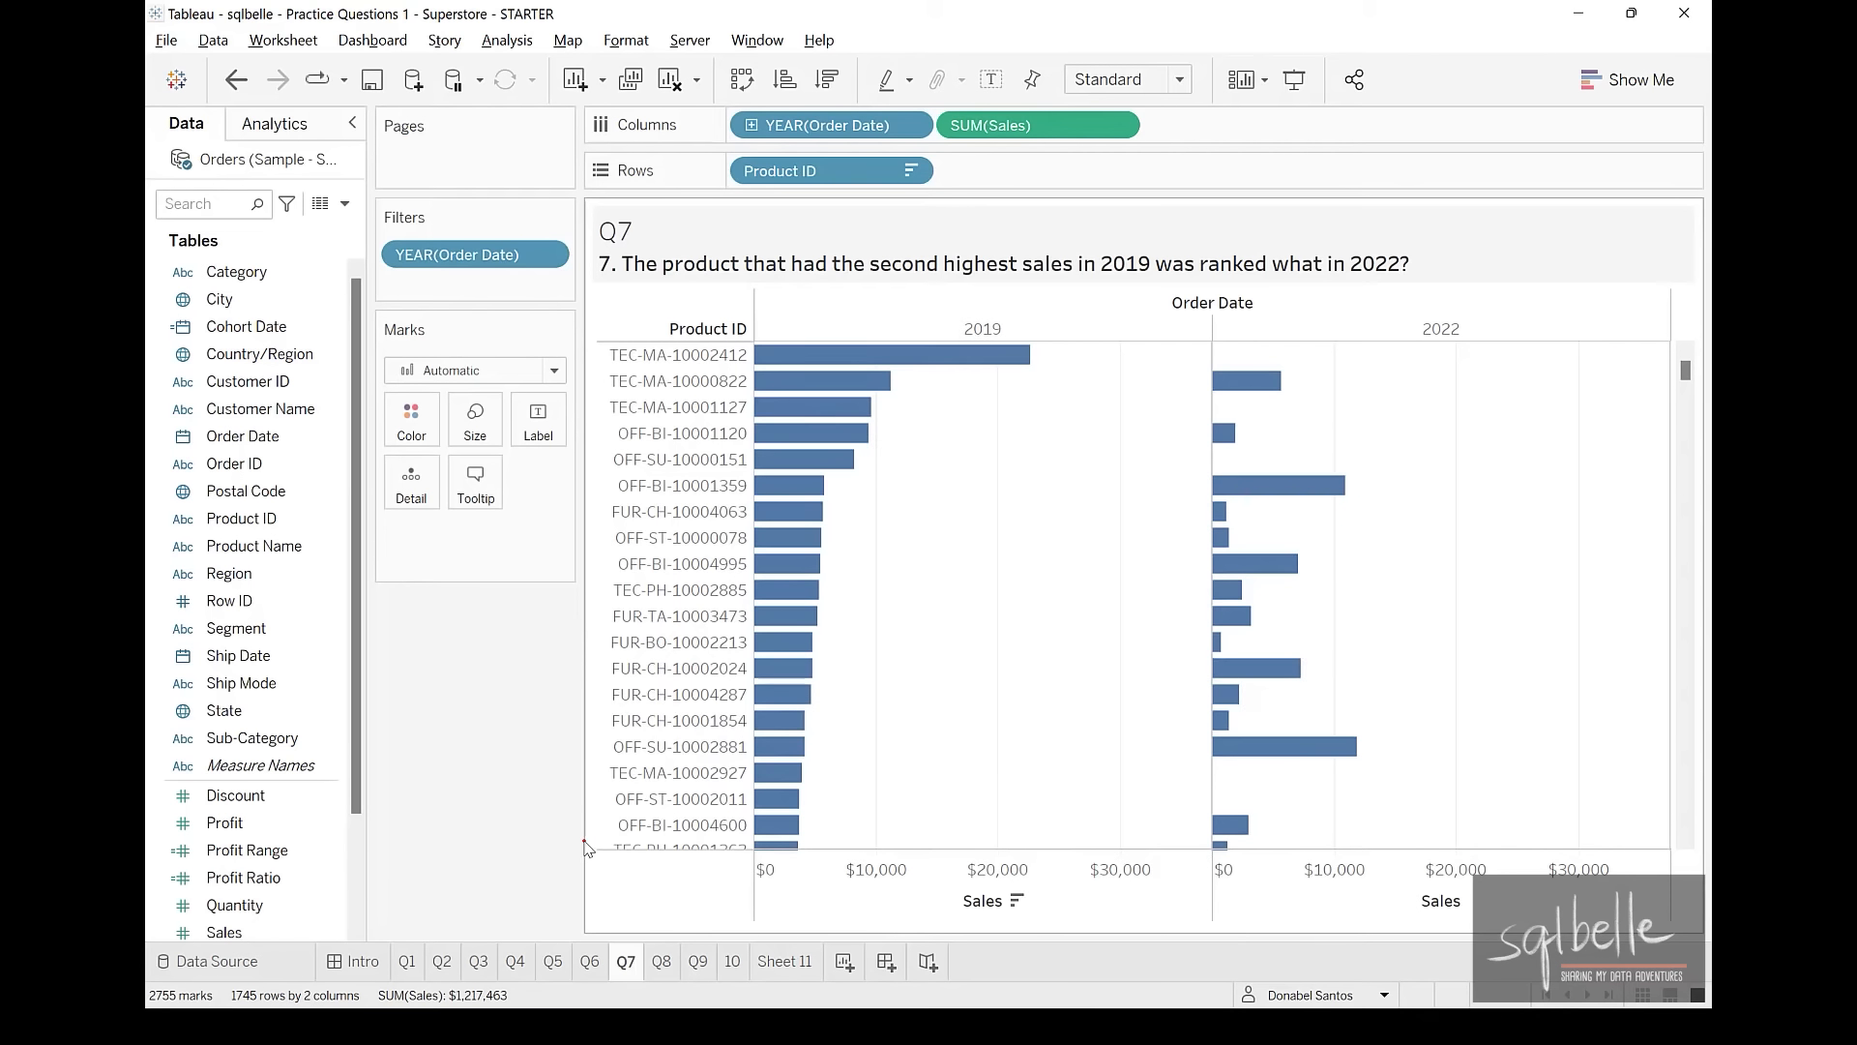
pyautogui.moveTo(837, 364)
pyautogui.mouseDown()
pyautogui.moveTo(728, 379)
pyautogui.moveTo(946, 380)
pyautogui.moveTo(885, 356)
pyautogui.mouseUp()
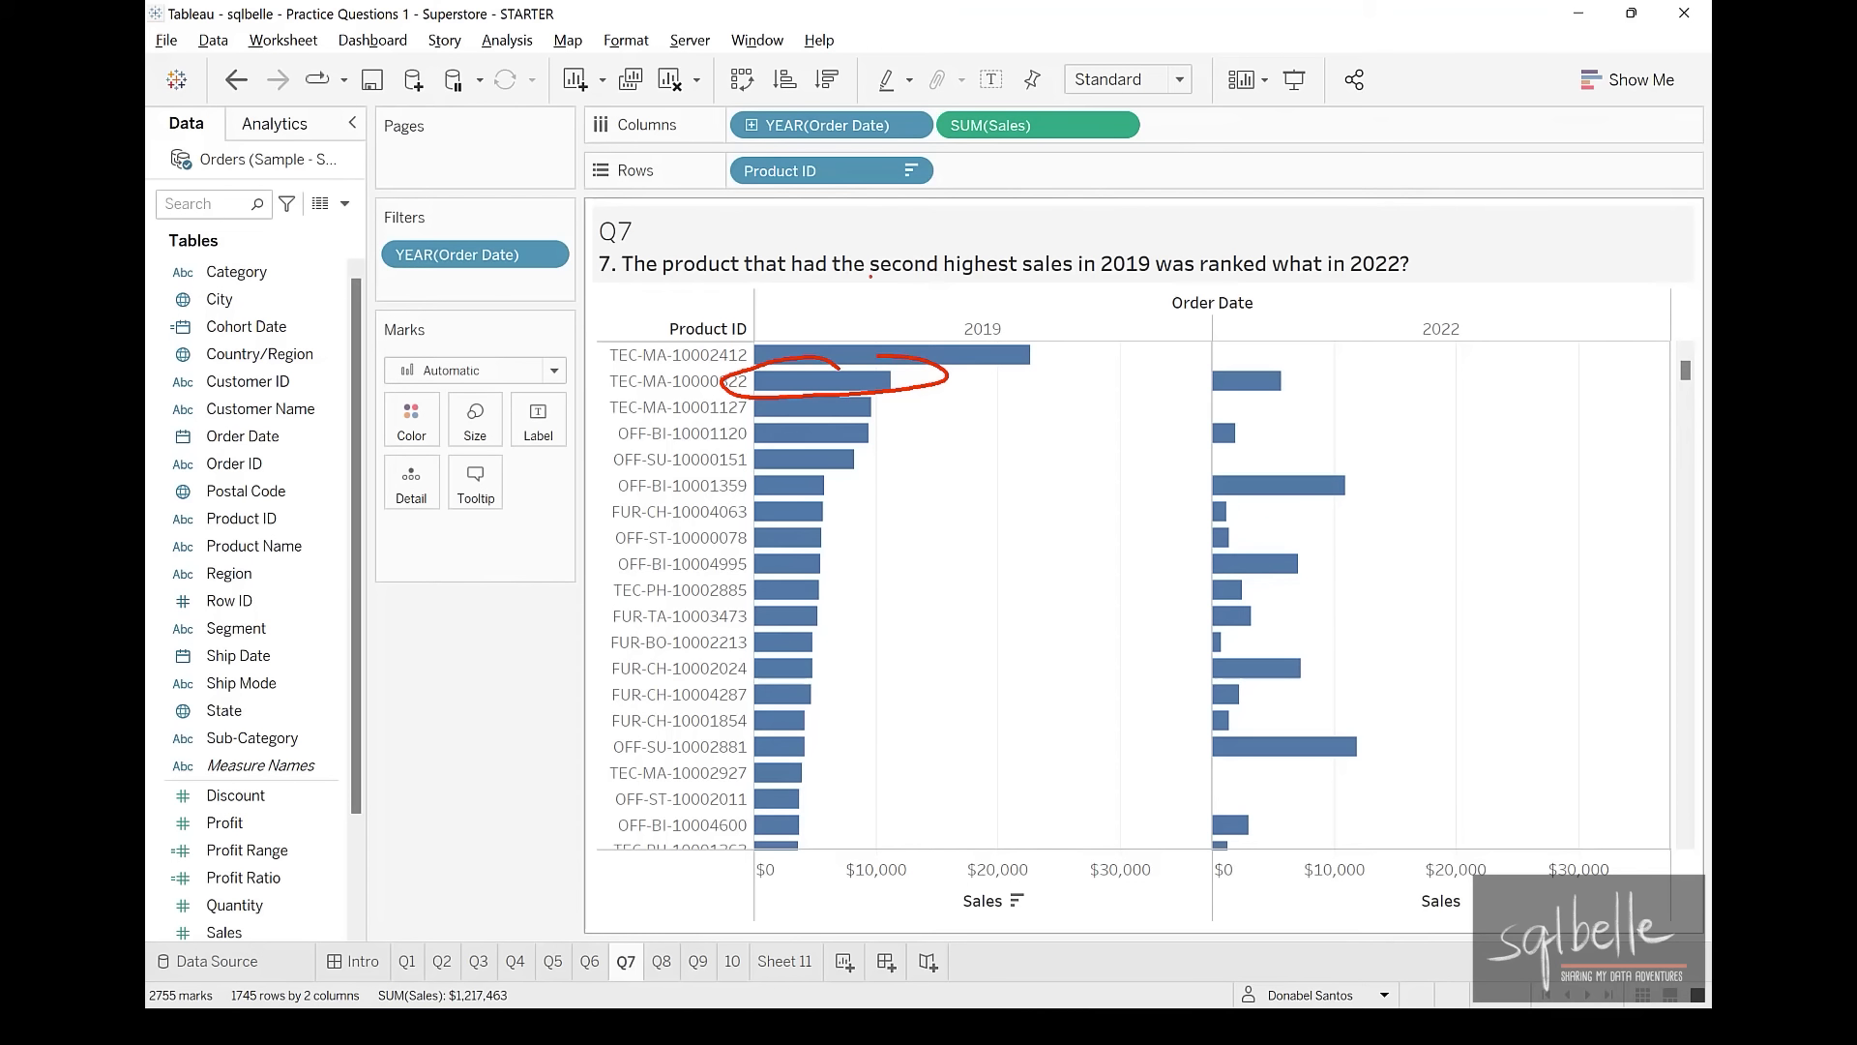
pyautogui.moveTo(870, 282); pyautogui.dragTo(1204, 286)
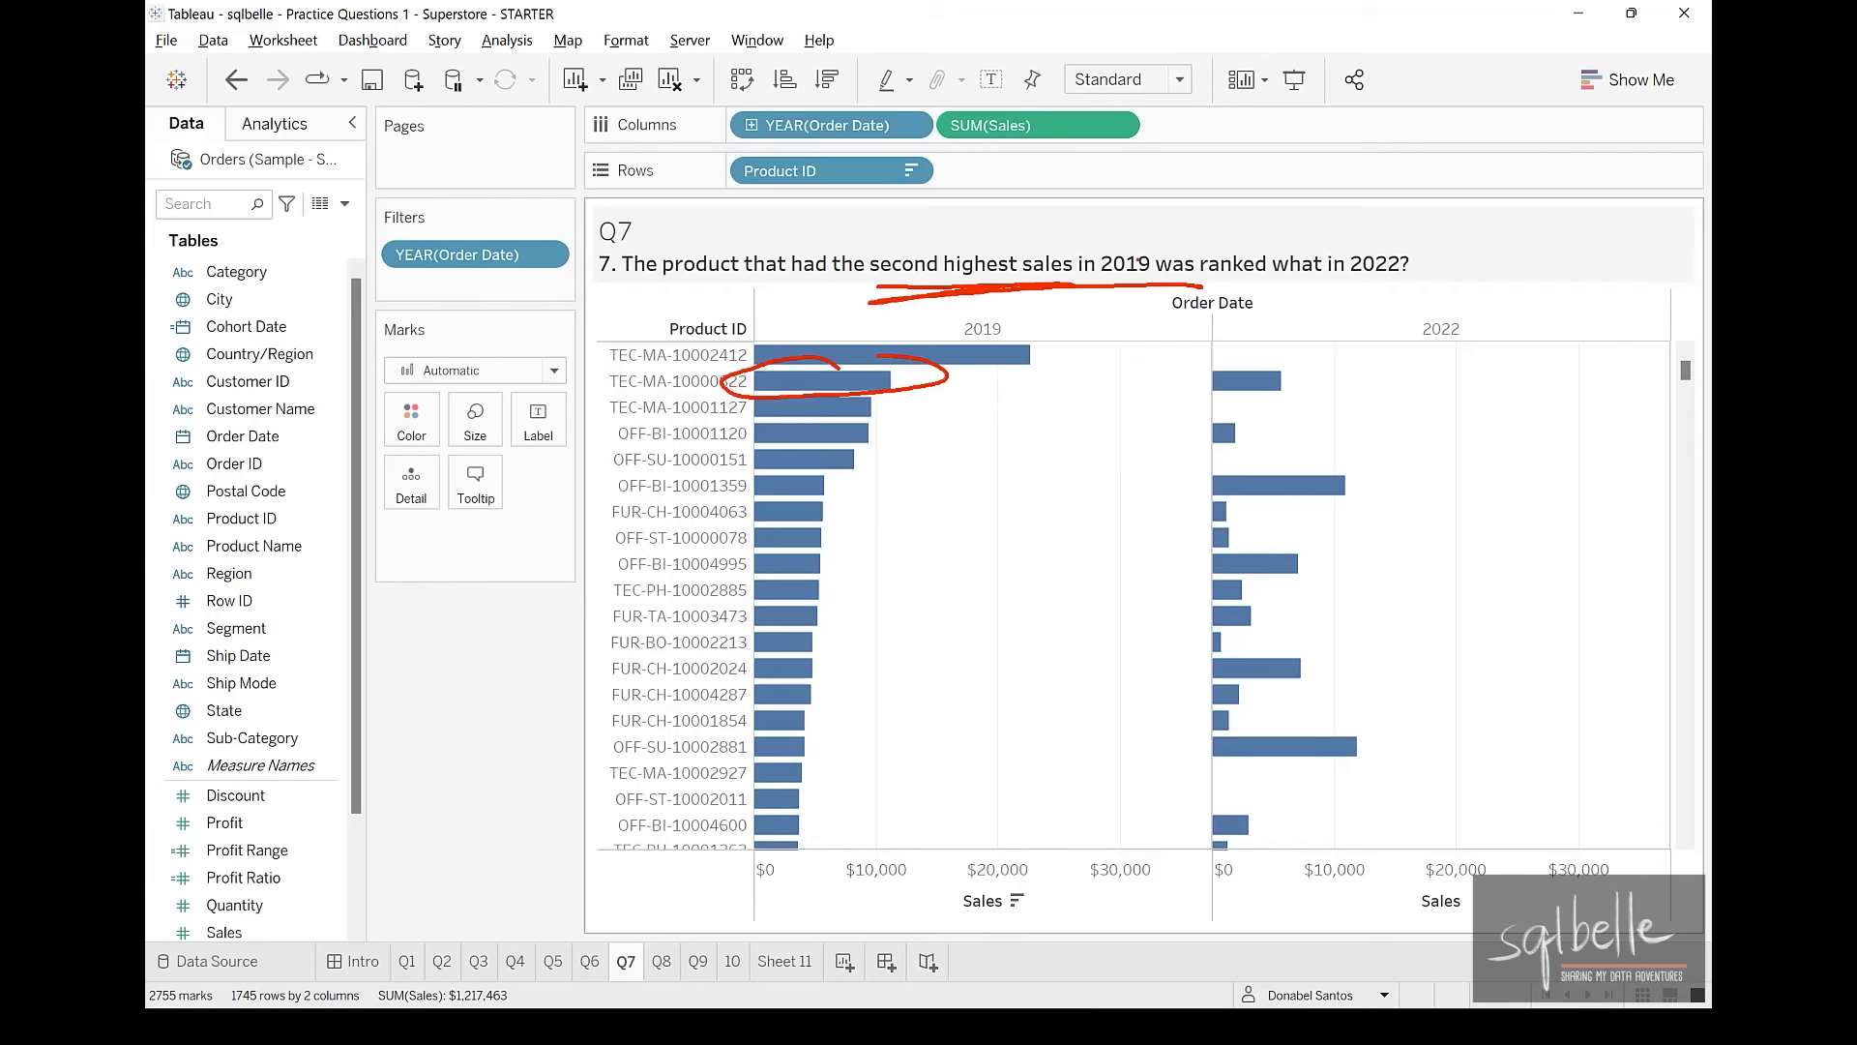
pyautogui.press('Escape')
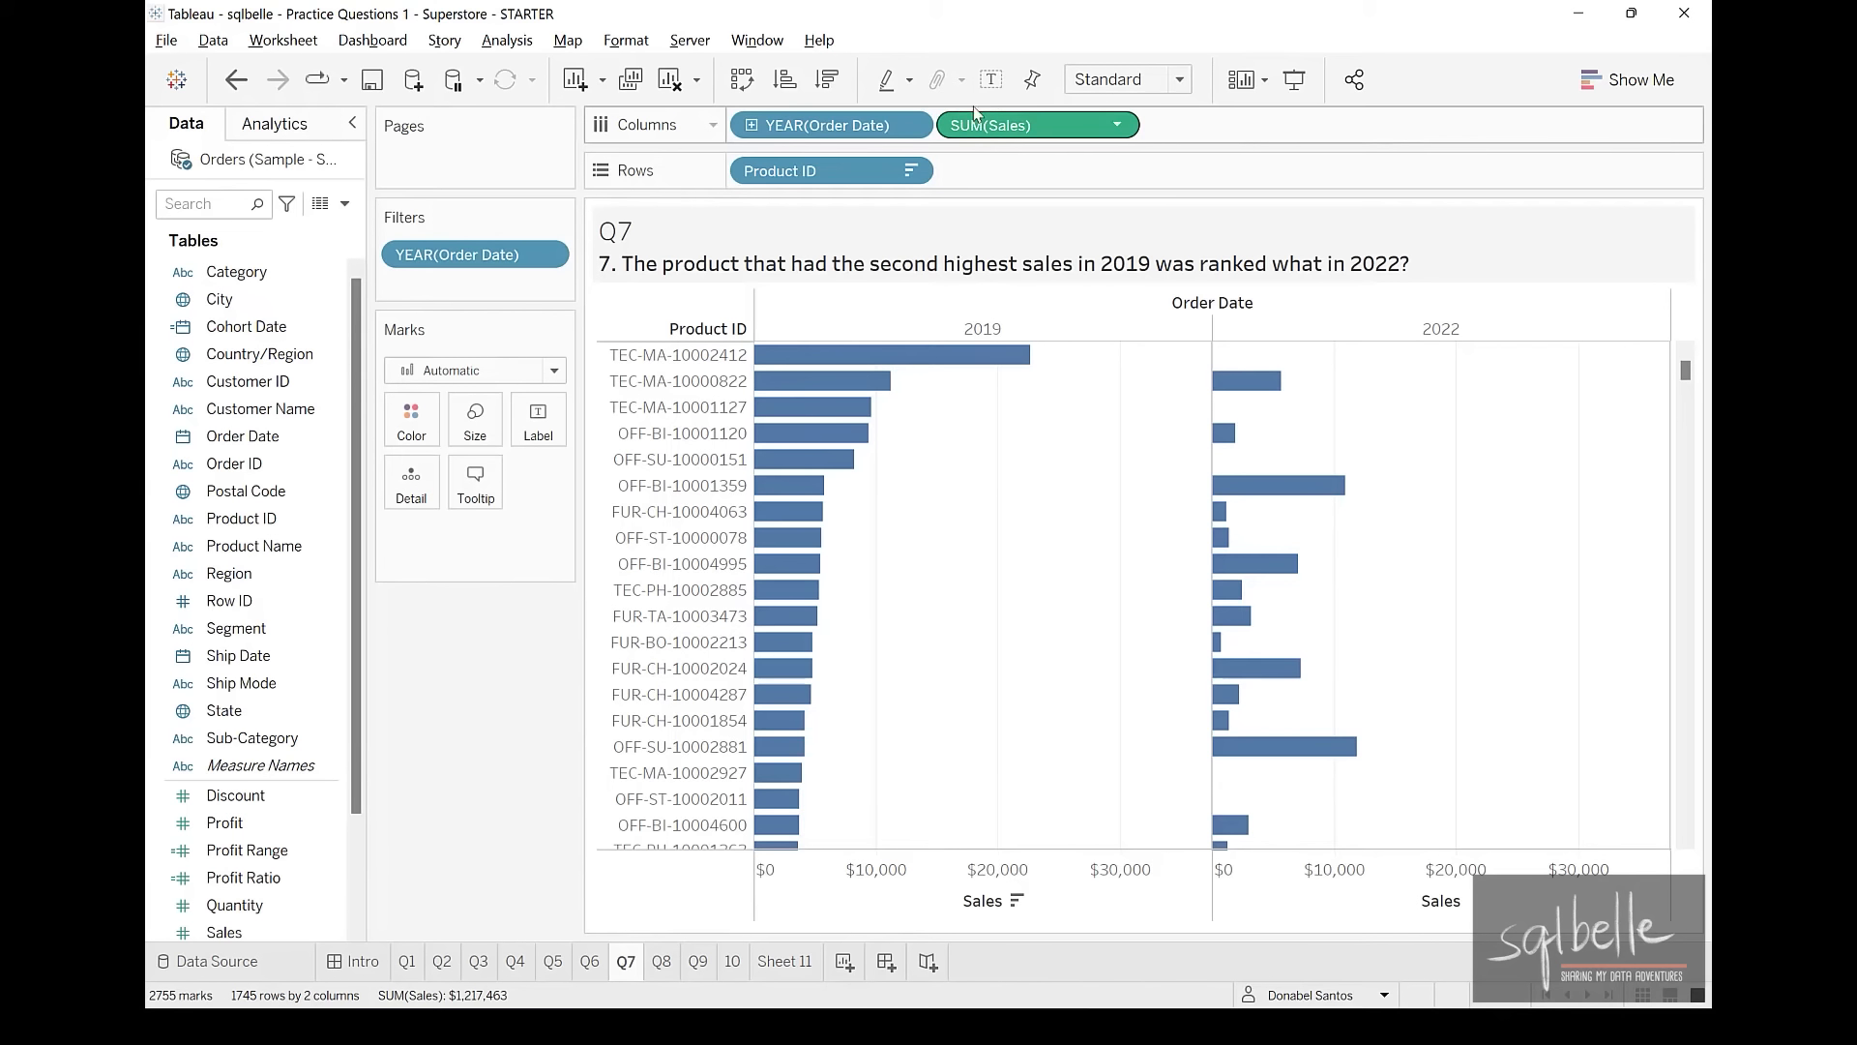
# Label the bars with a copy of SUM(Sales) and apply the Rank quick table calculation to that label
pyautogui.moveTo(972, 132); pyautogui.dragTo(541, 429)
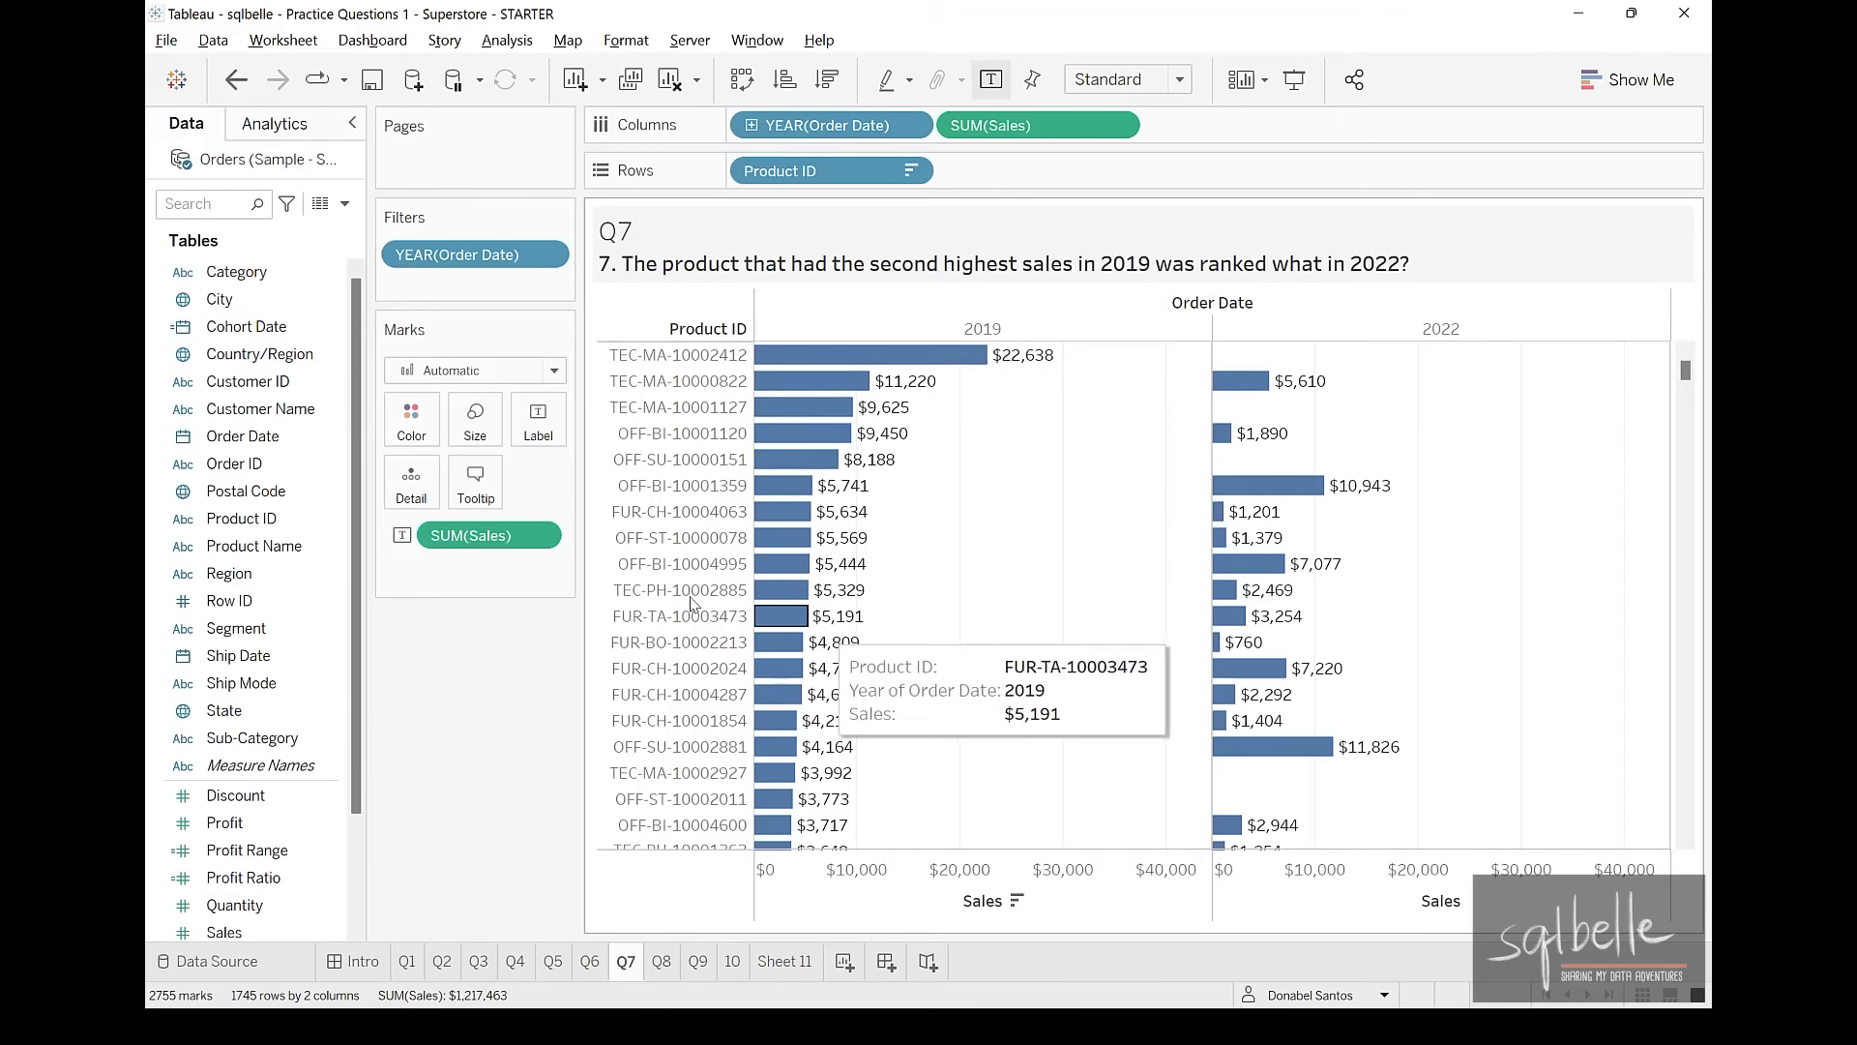
pyautogui.click(549, 536)
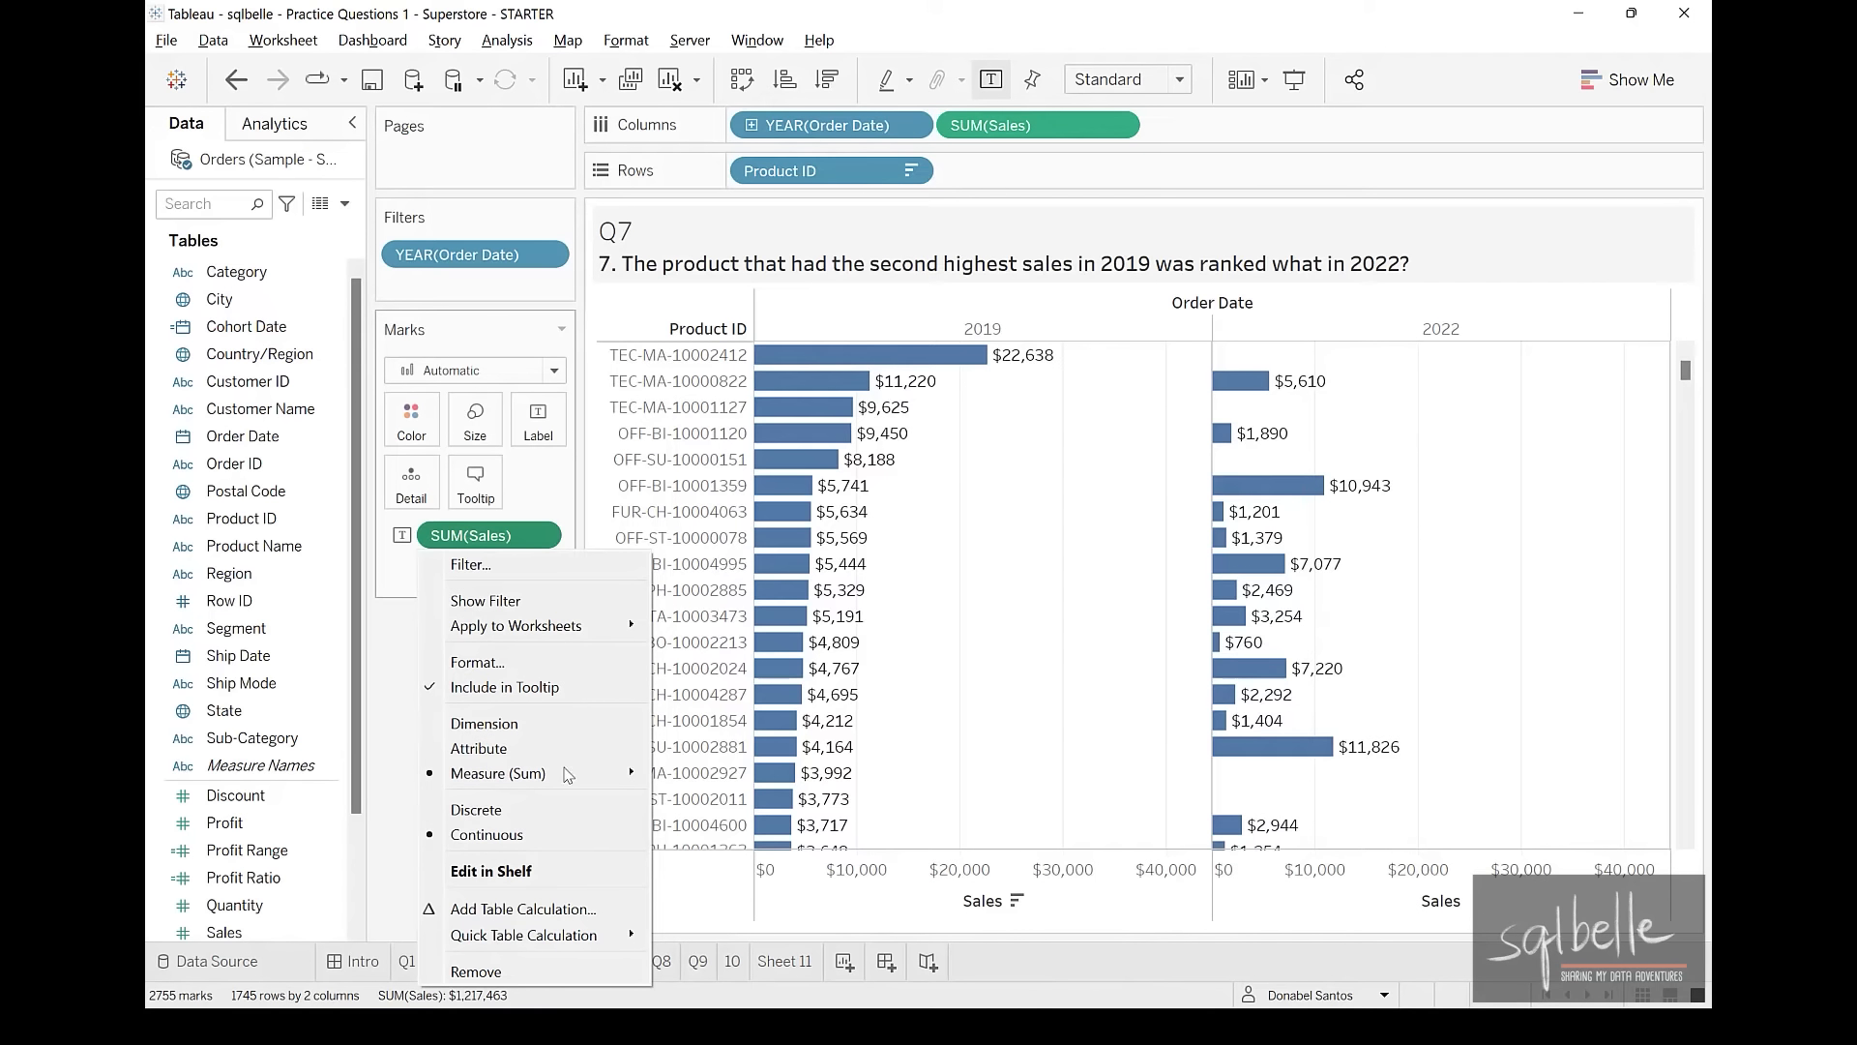
pyautogui.moveTo(571, 934)
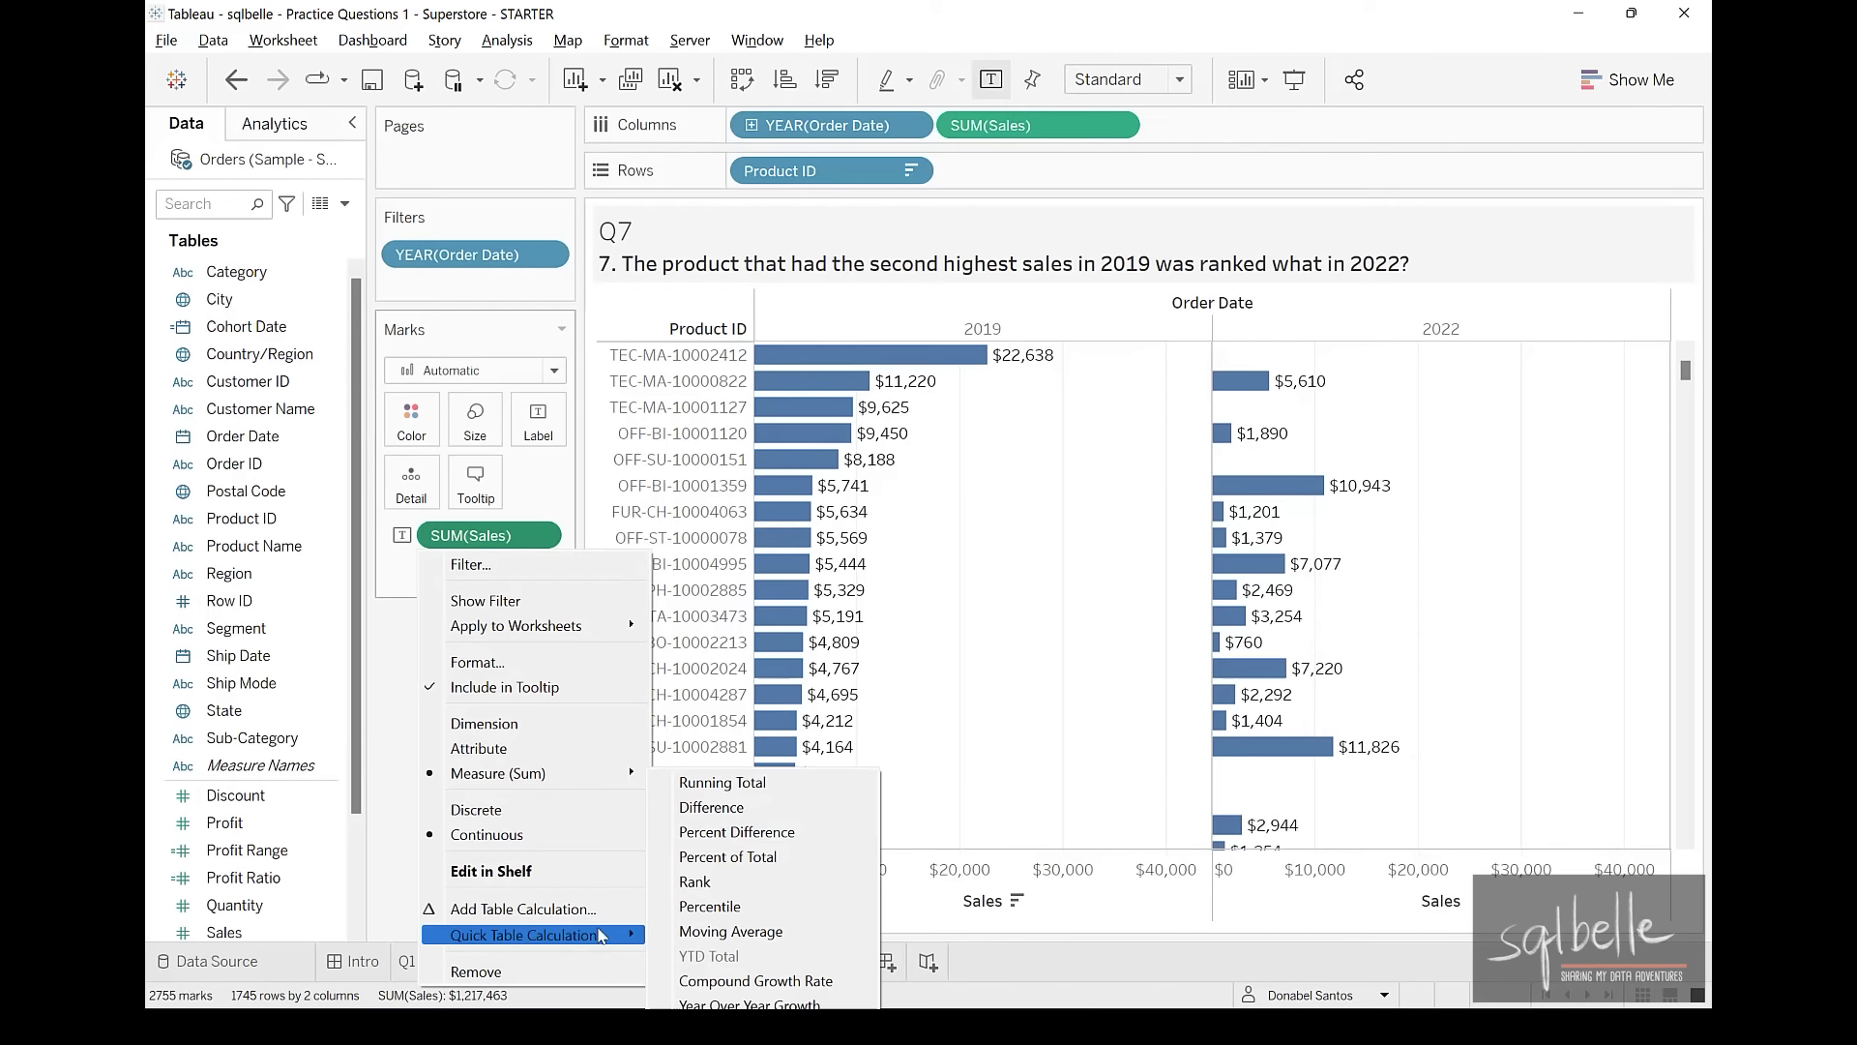
pyautogui.click(709, 882)
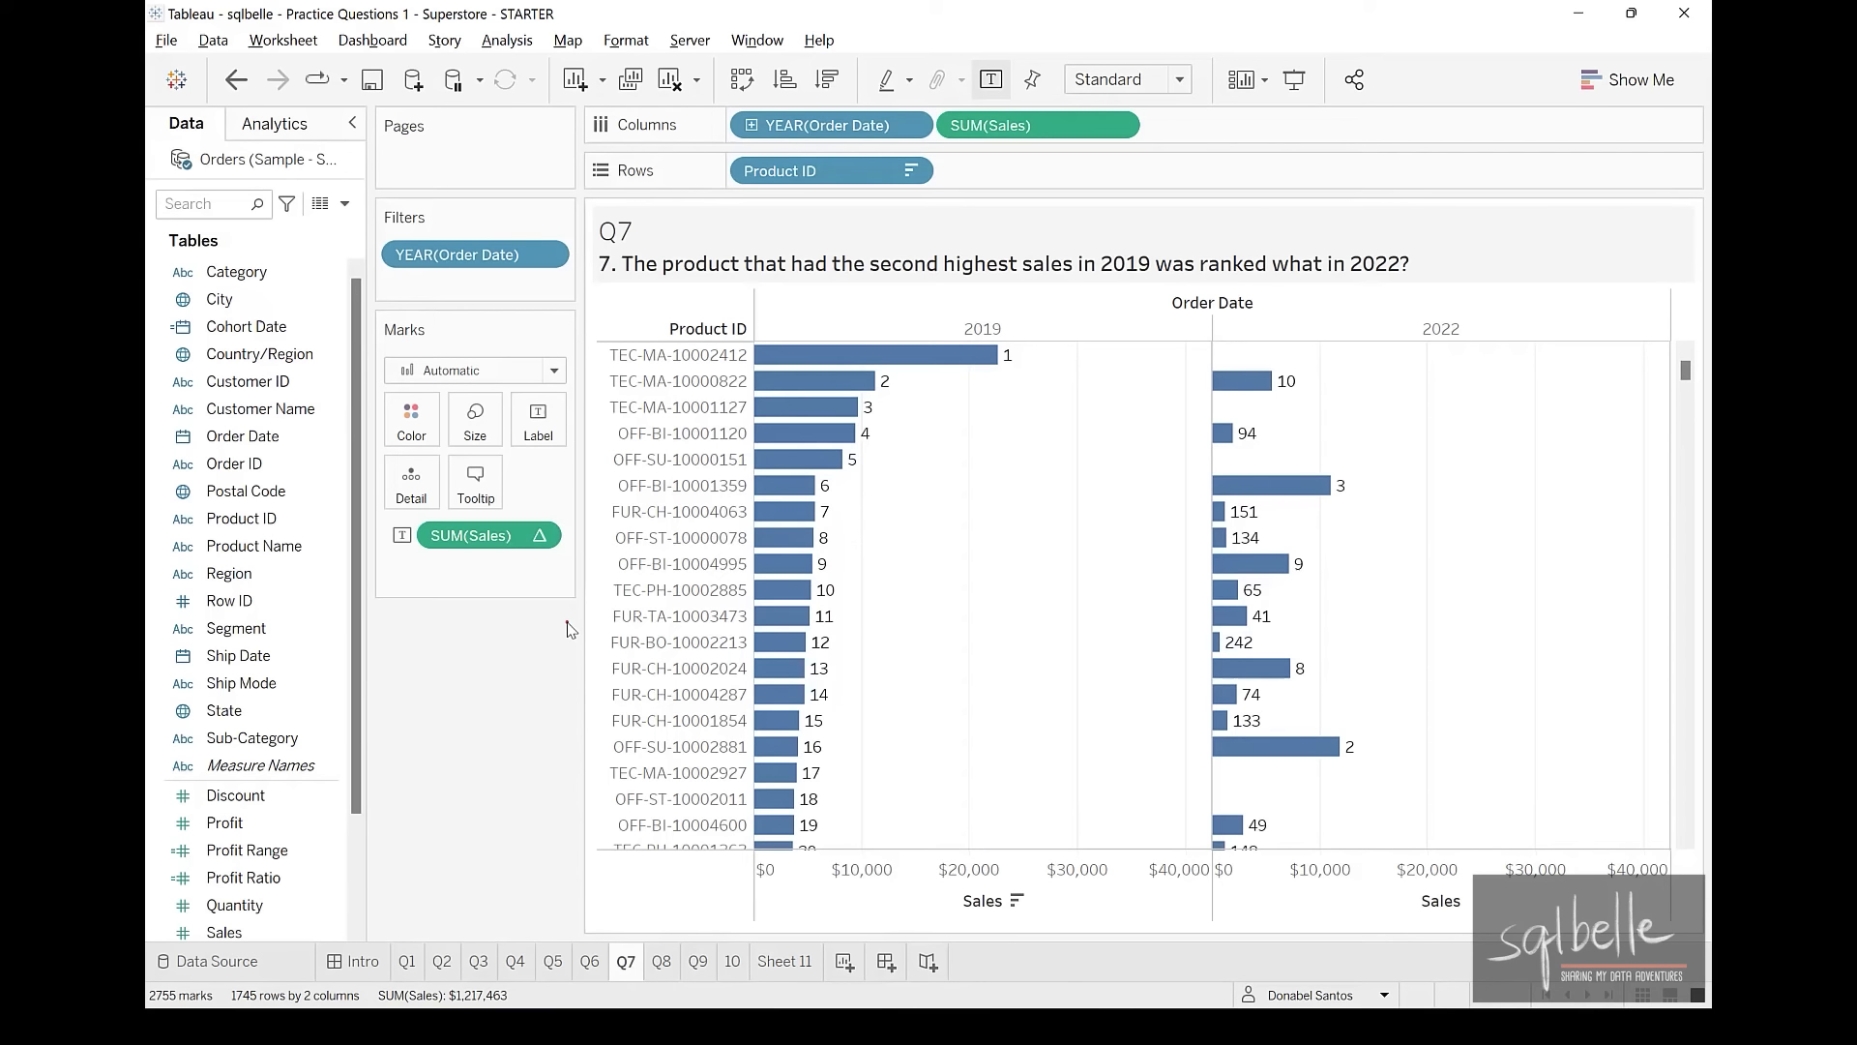
# Temporarily mark the product ranked second in 2019 and its 2022 rank, and clear the drawing
pyautogui.moveTo(606, 398)
pyautogui.mouseDown()
pyautogui.moveTo(917, 396)
pyautogui.moveTo(968, 371)
pyautogui.mouseUp()
pyautogui.moveTo(1304, 358); pyautogui.dragTo(1335, 376)
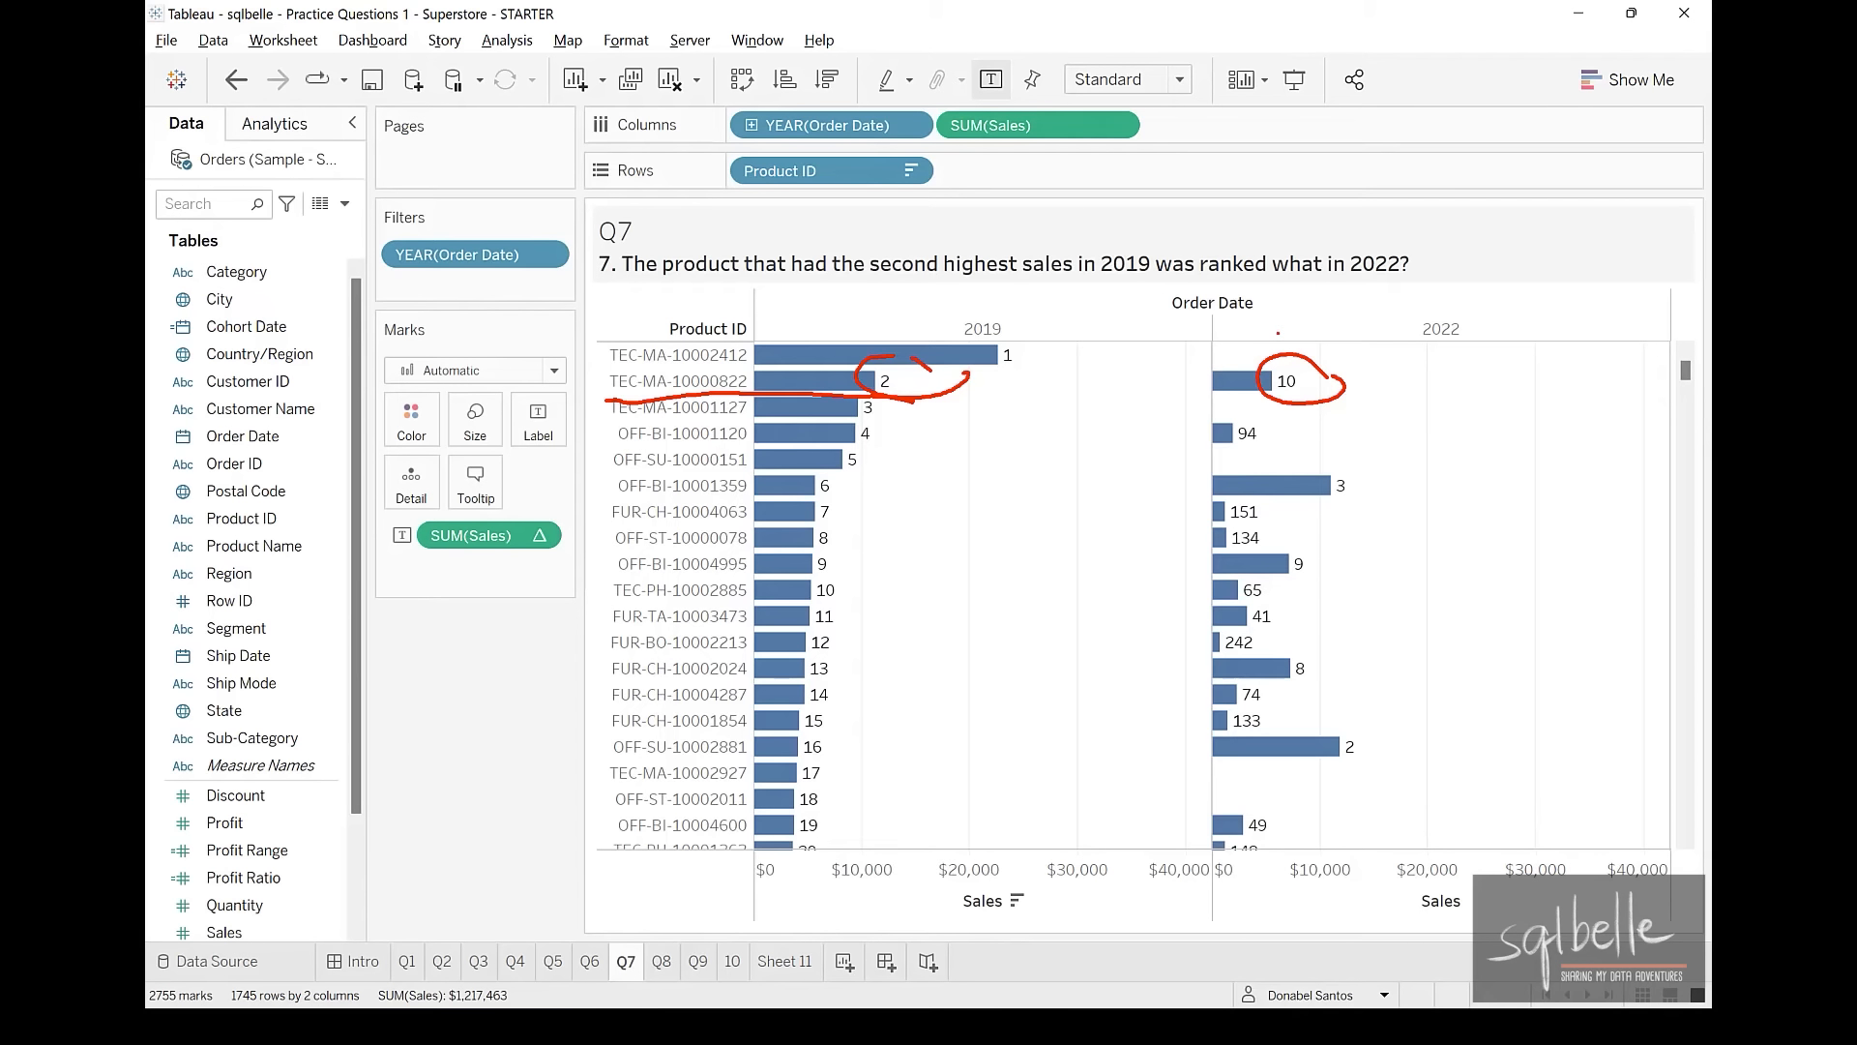
pyautogui.press('Escape')
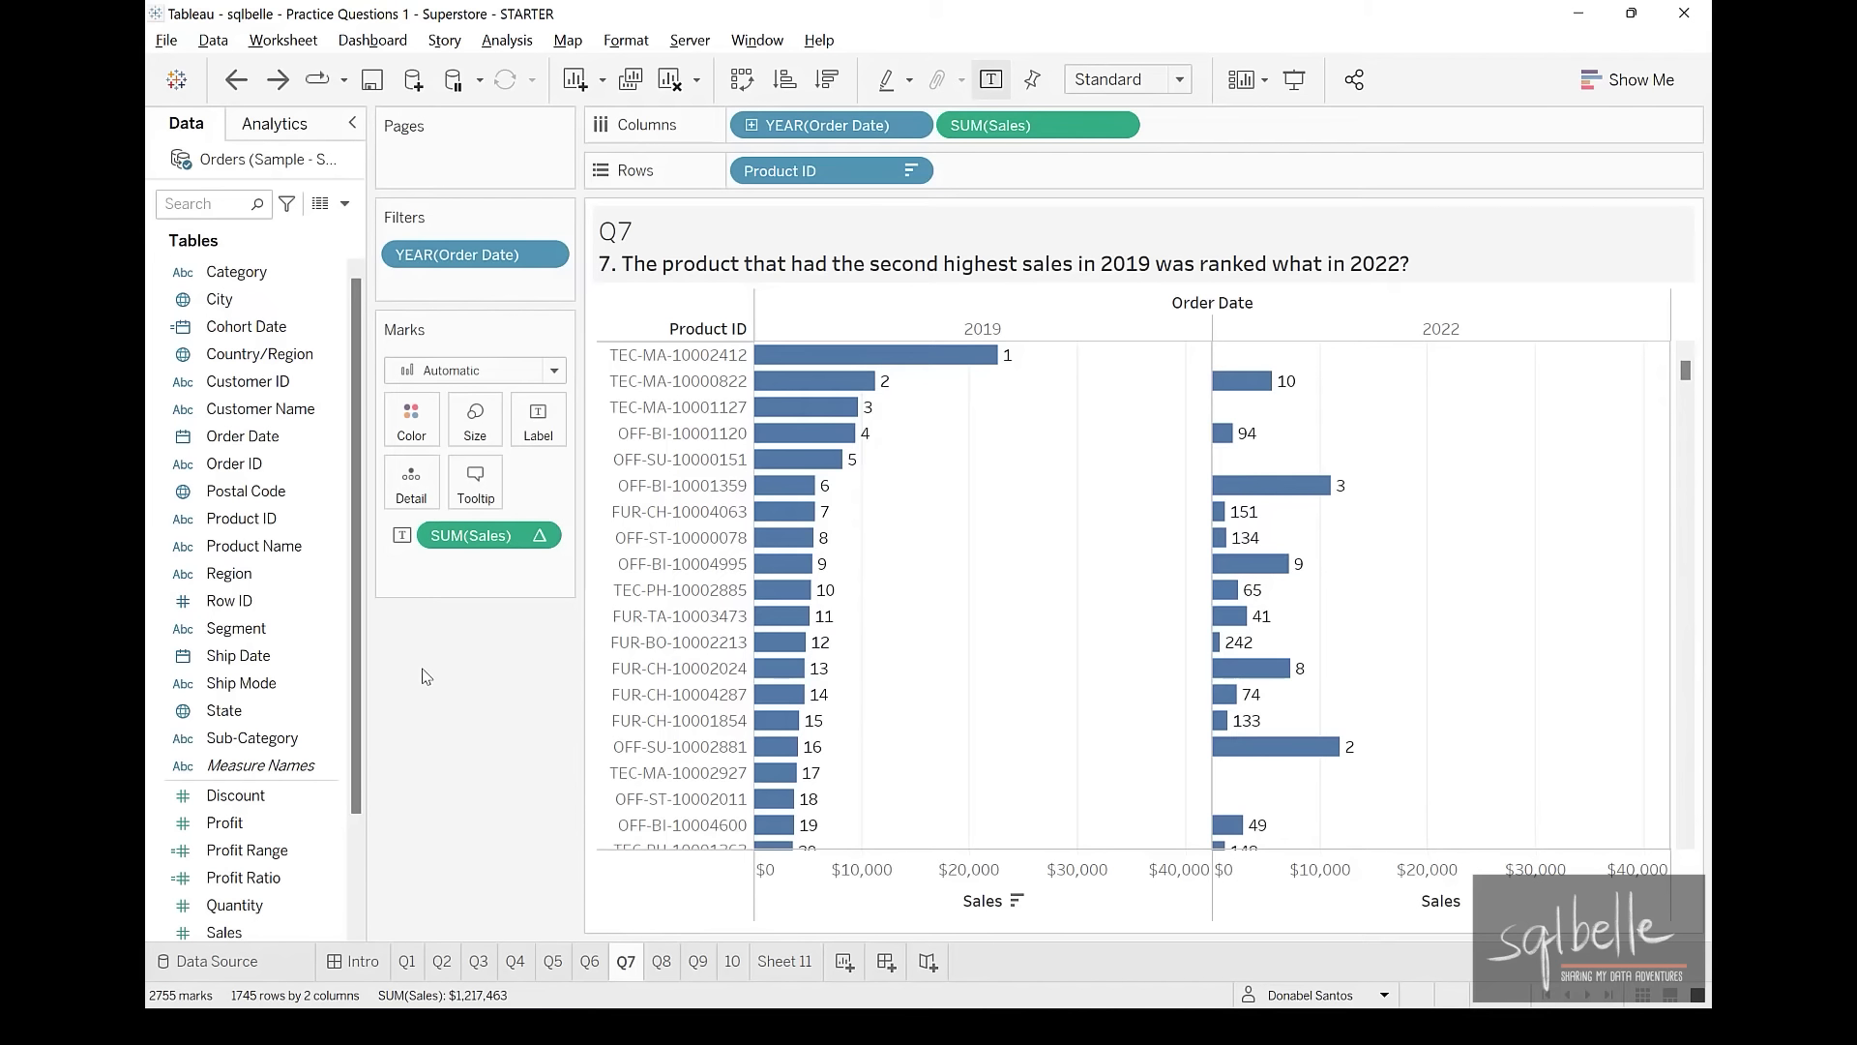
# Add all Product Name members to the rows after Product ID and inspect the second product's 2019 and 2022 bars
pyautogui.moveTo(254, 546); pyautogui.dragTo(1030, 171)
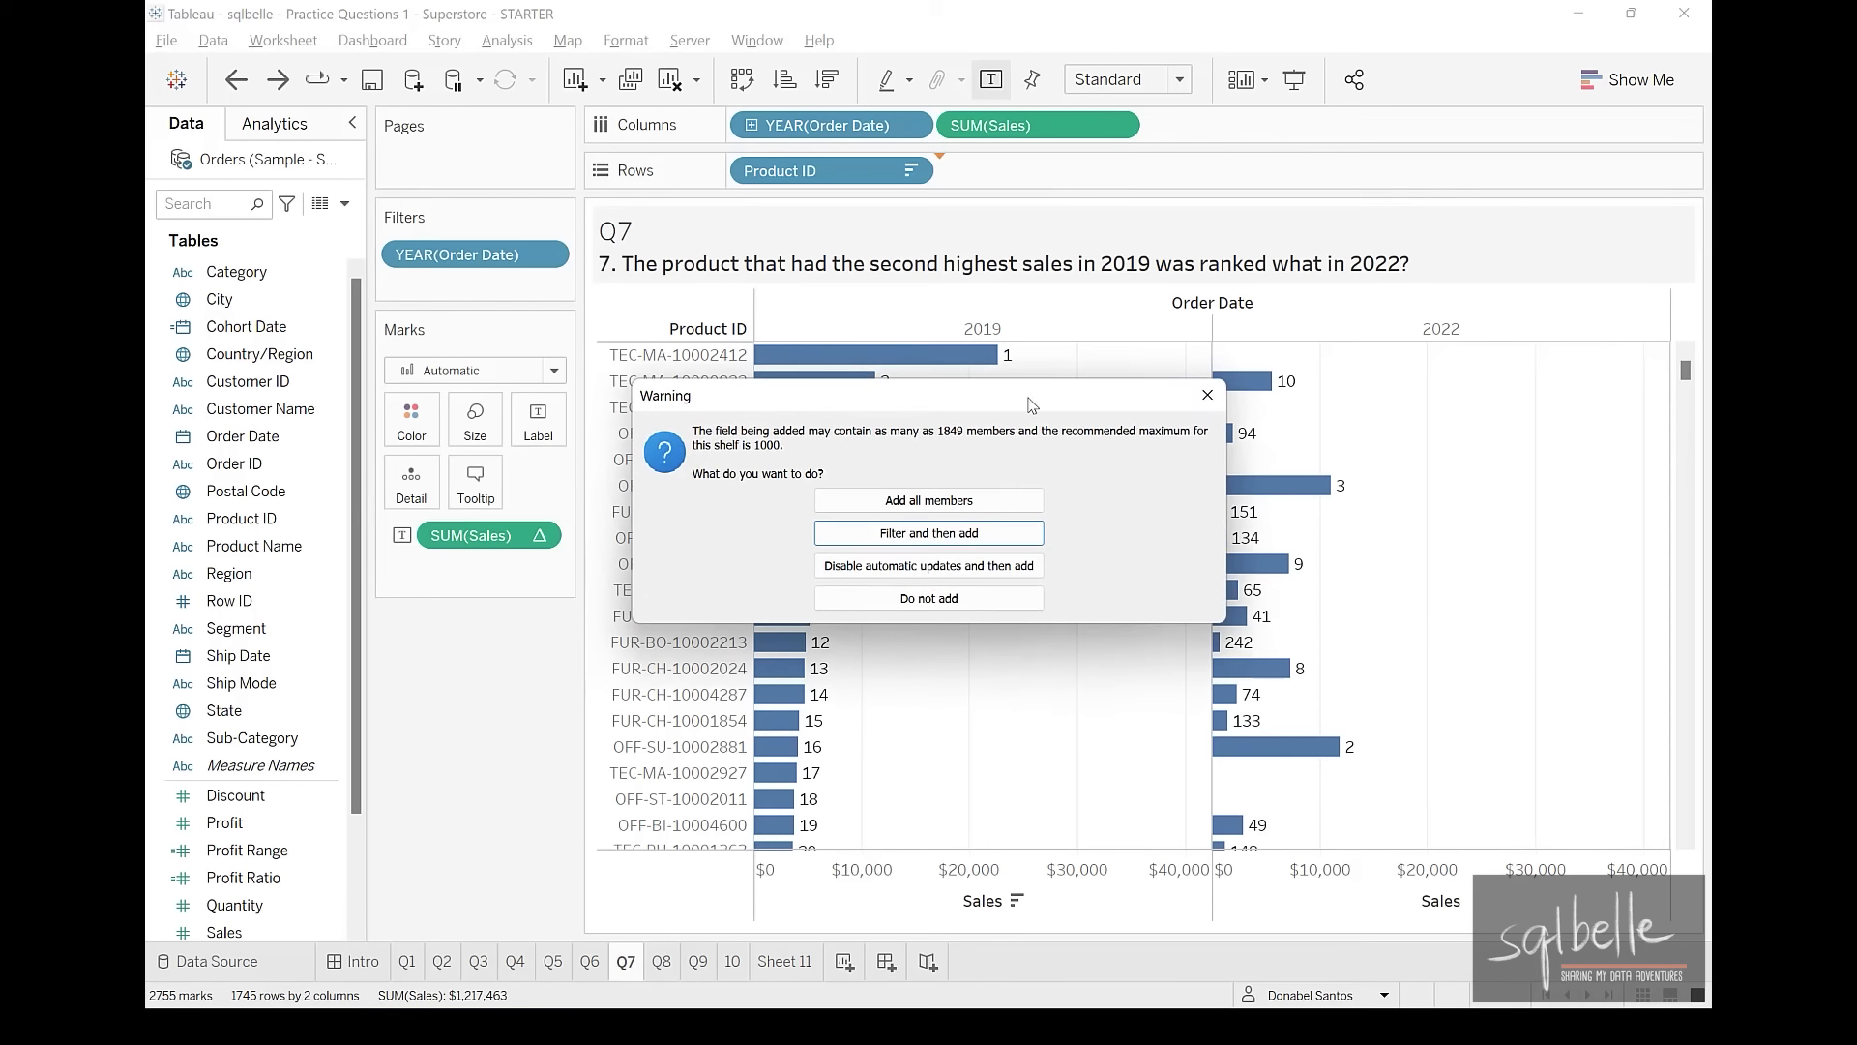
pyautogui.click(953, 500)
pyautogui.moveTo(1021, 394)
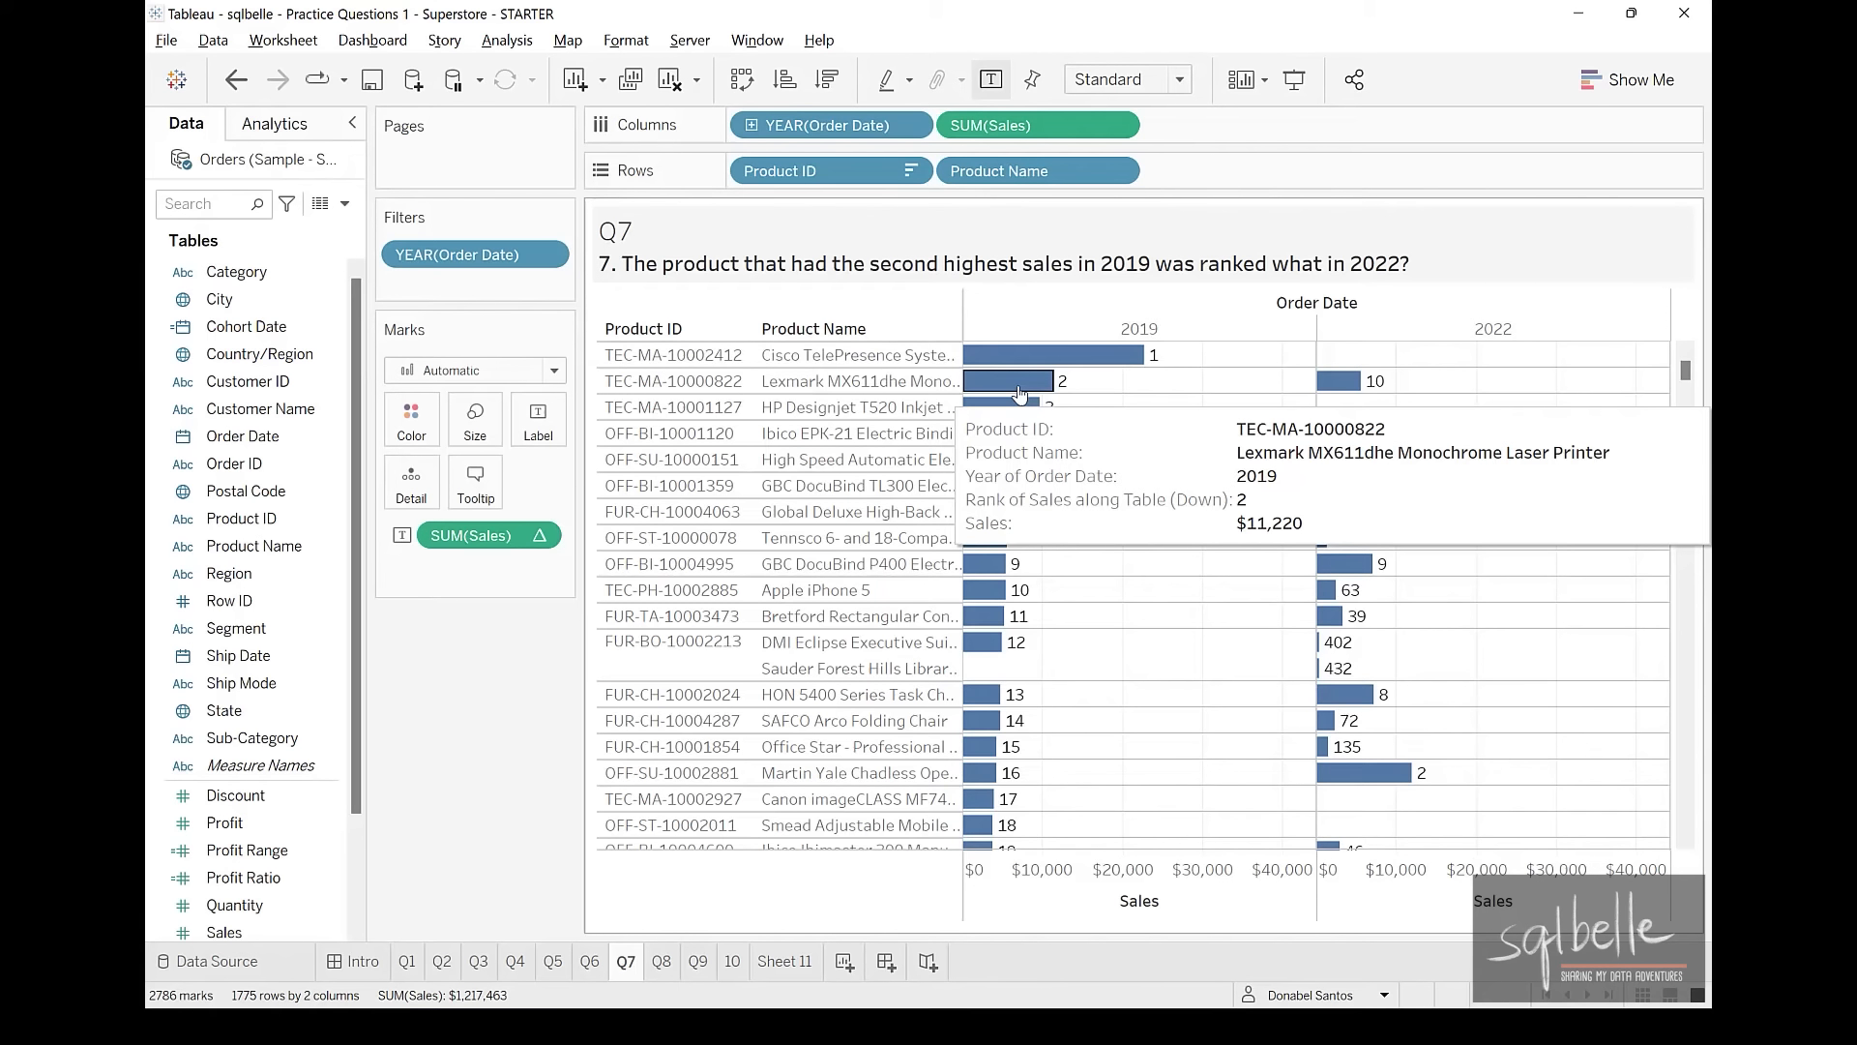
pyautogui.moveTo(1346, 388)
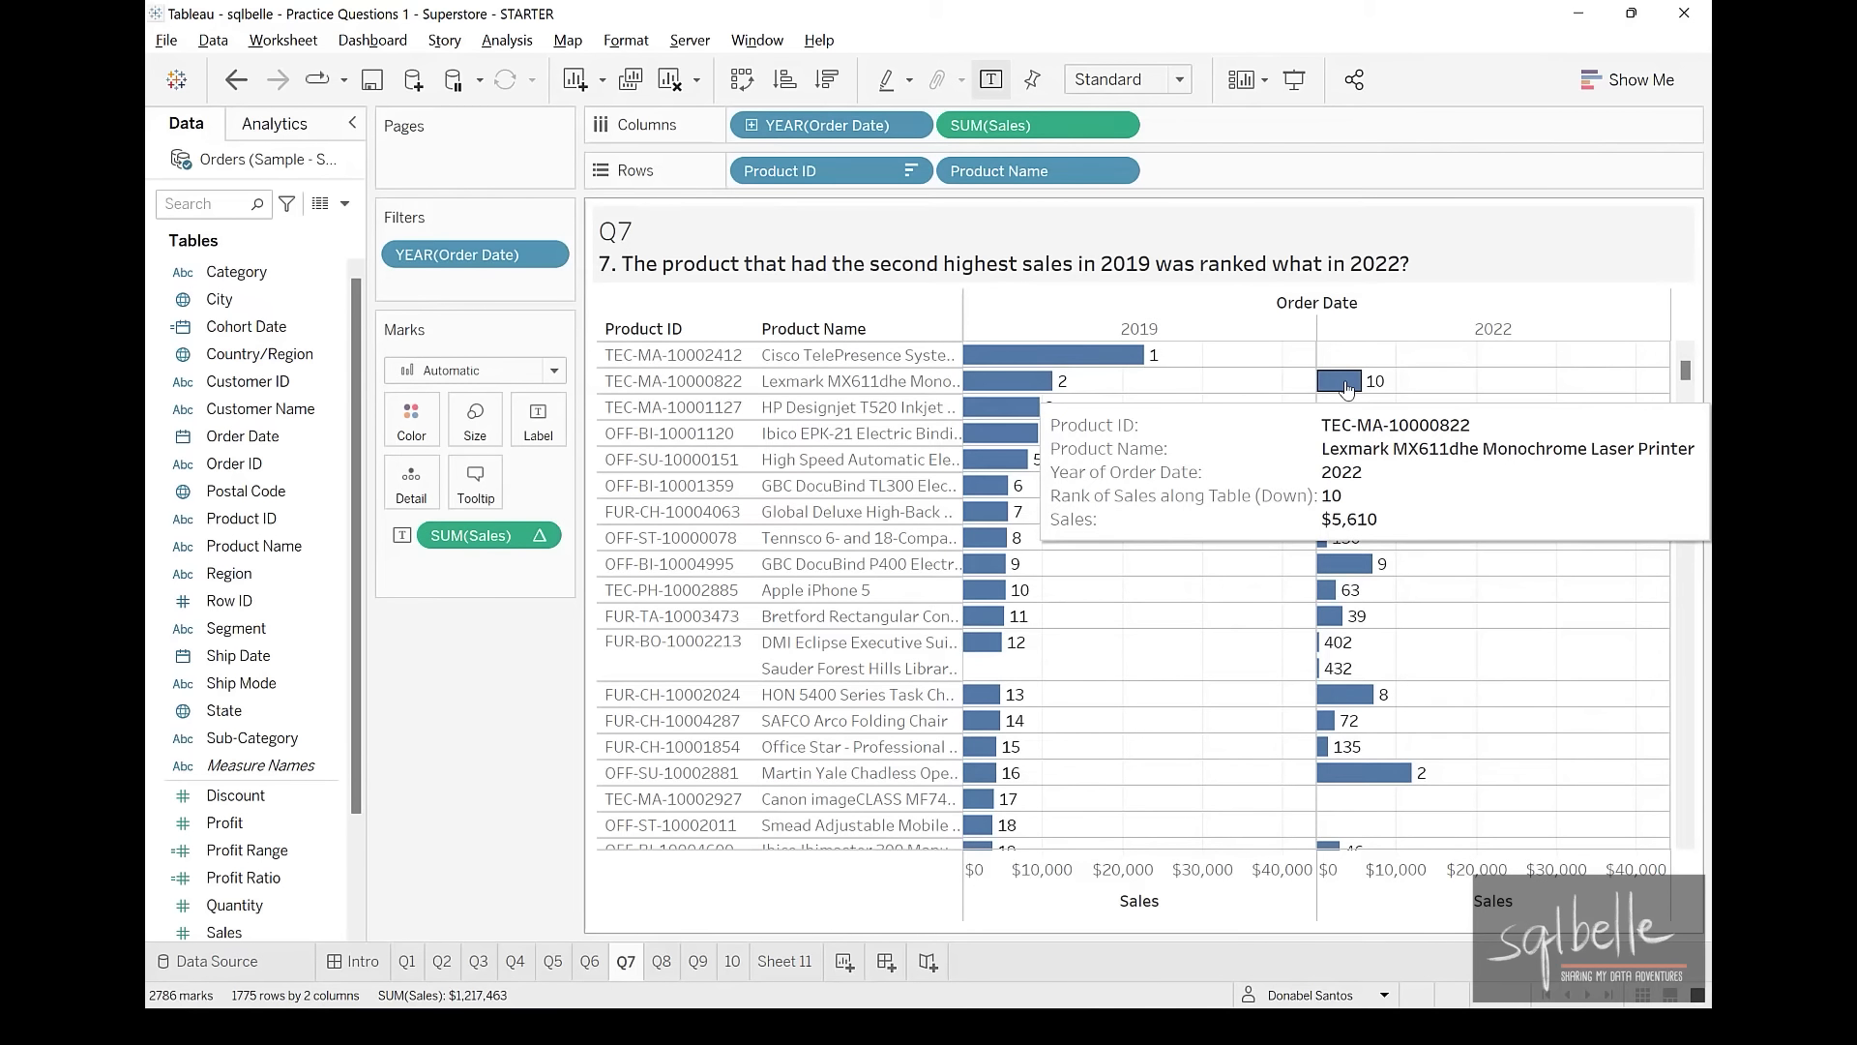
# Open the Q8 sheet and temporarily circle the word "loyal" in its question
pyautogui.hotkey('ctrl', 'Tab')
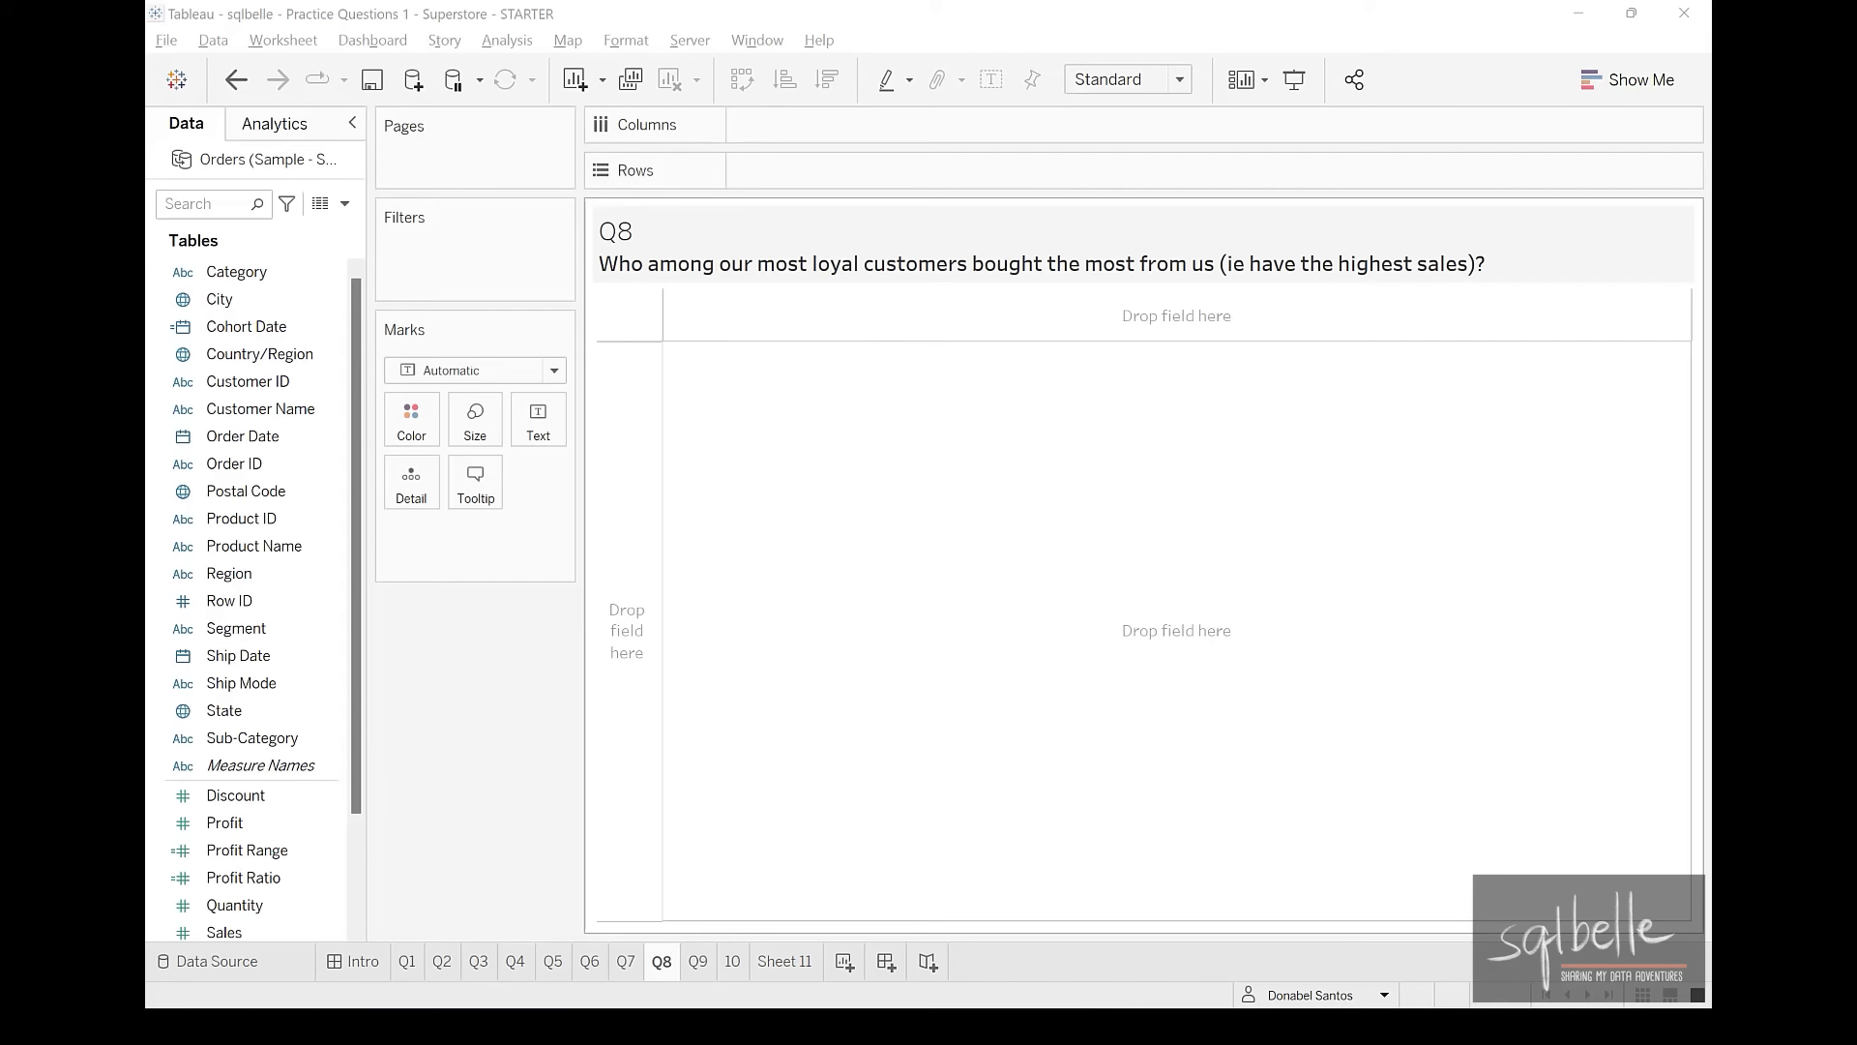
pyautogui.click(494, 744)
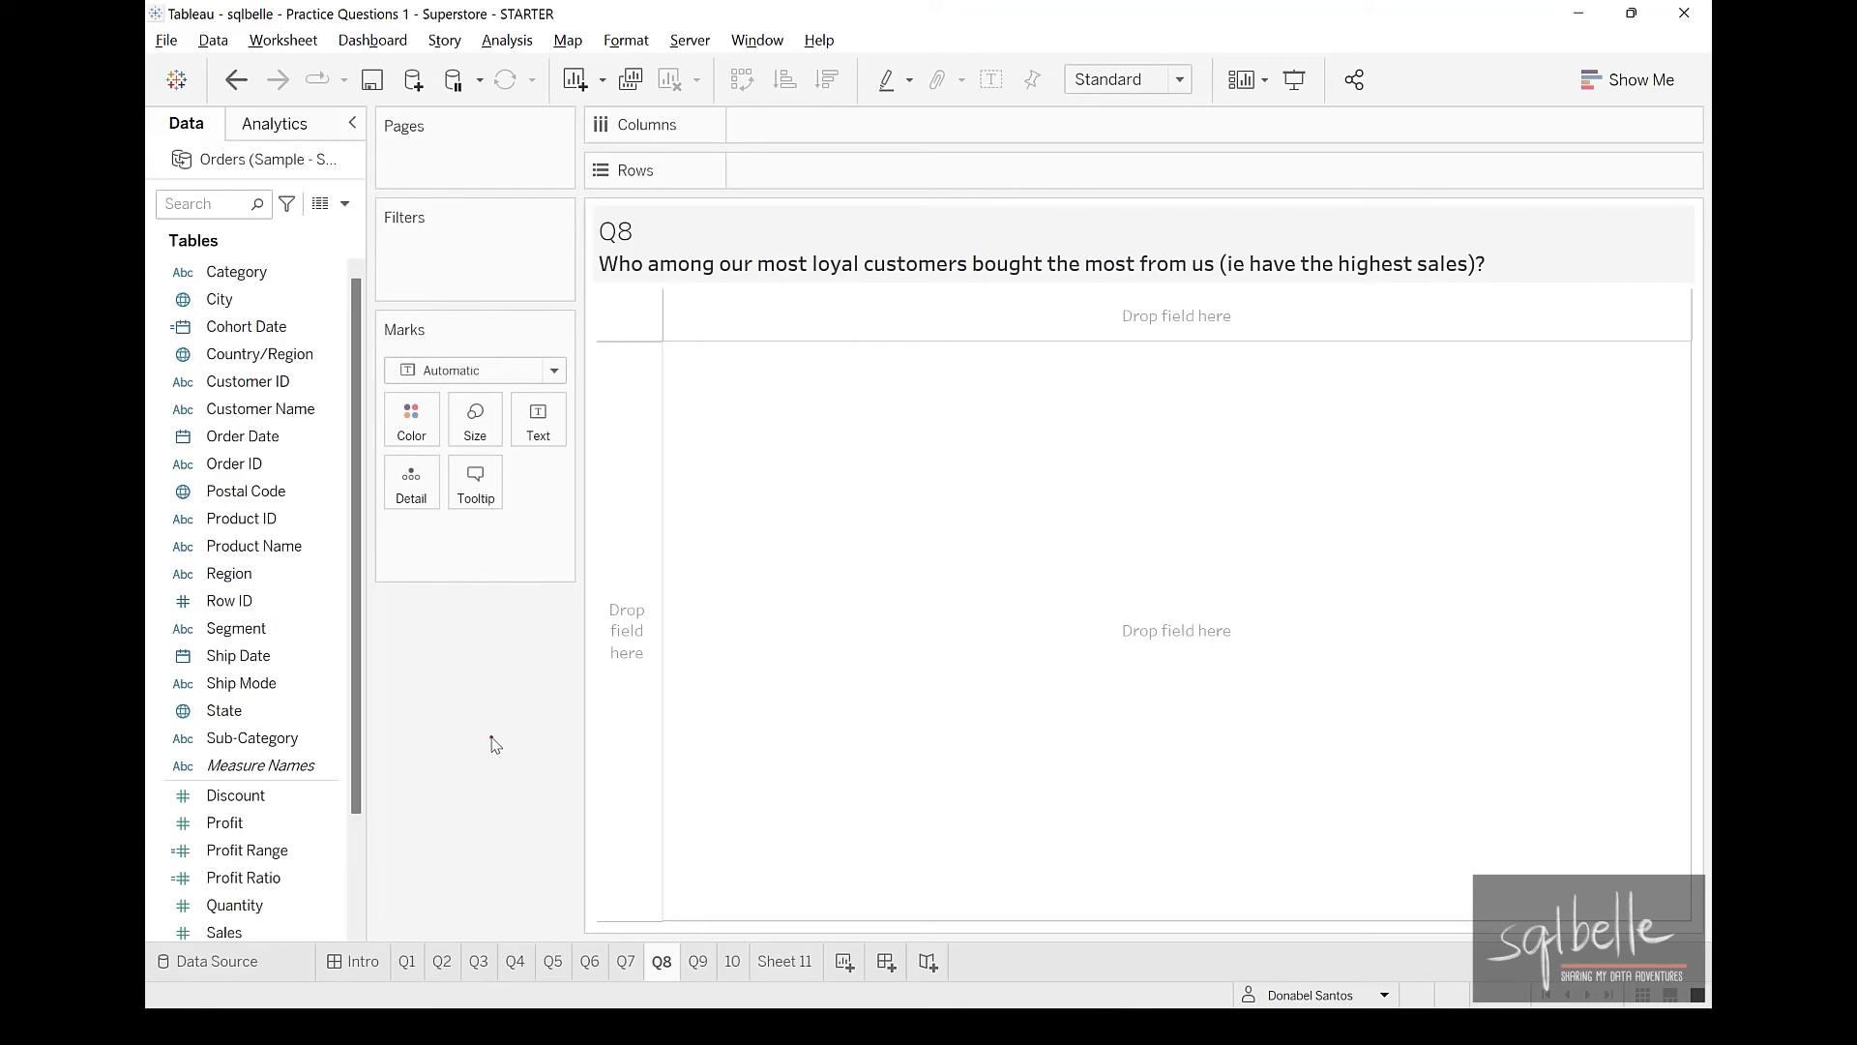
pyautogui.moveTo(876, 248)
pyautogui.mouseDown()
pyautogui.moveTo(812, 230)
pyautogui.moveTo(895, 242)
pyautogui.mouseUp()
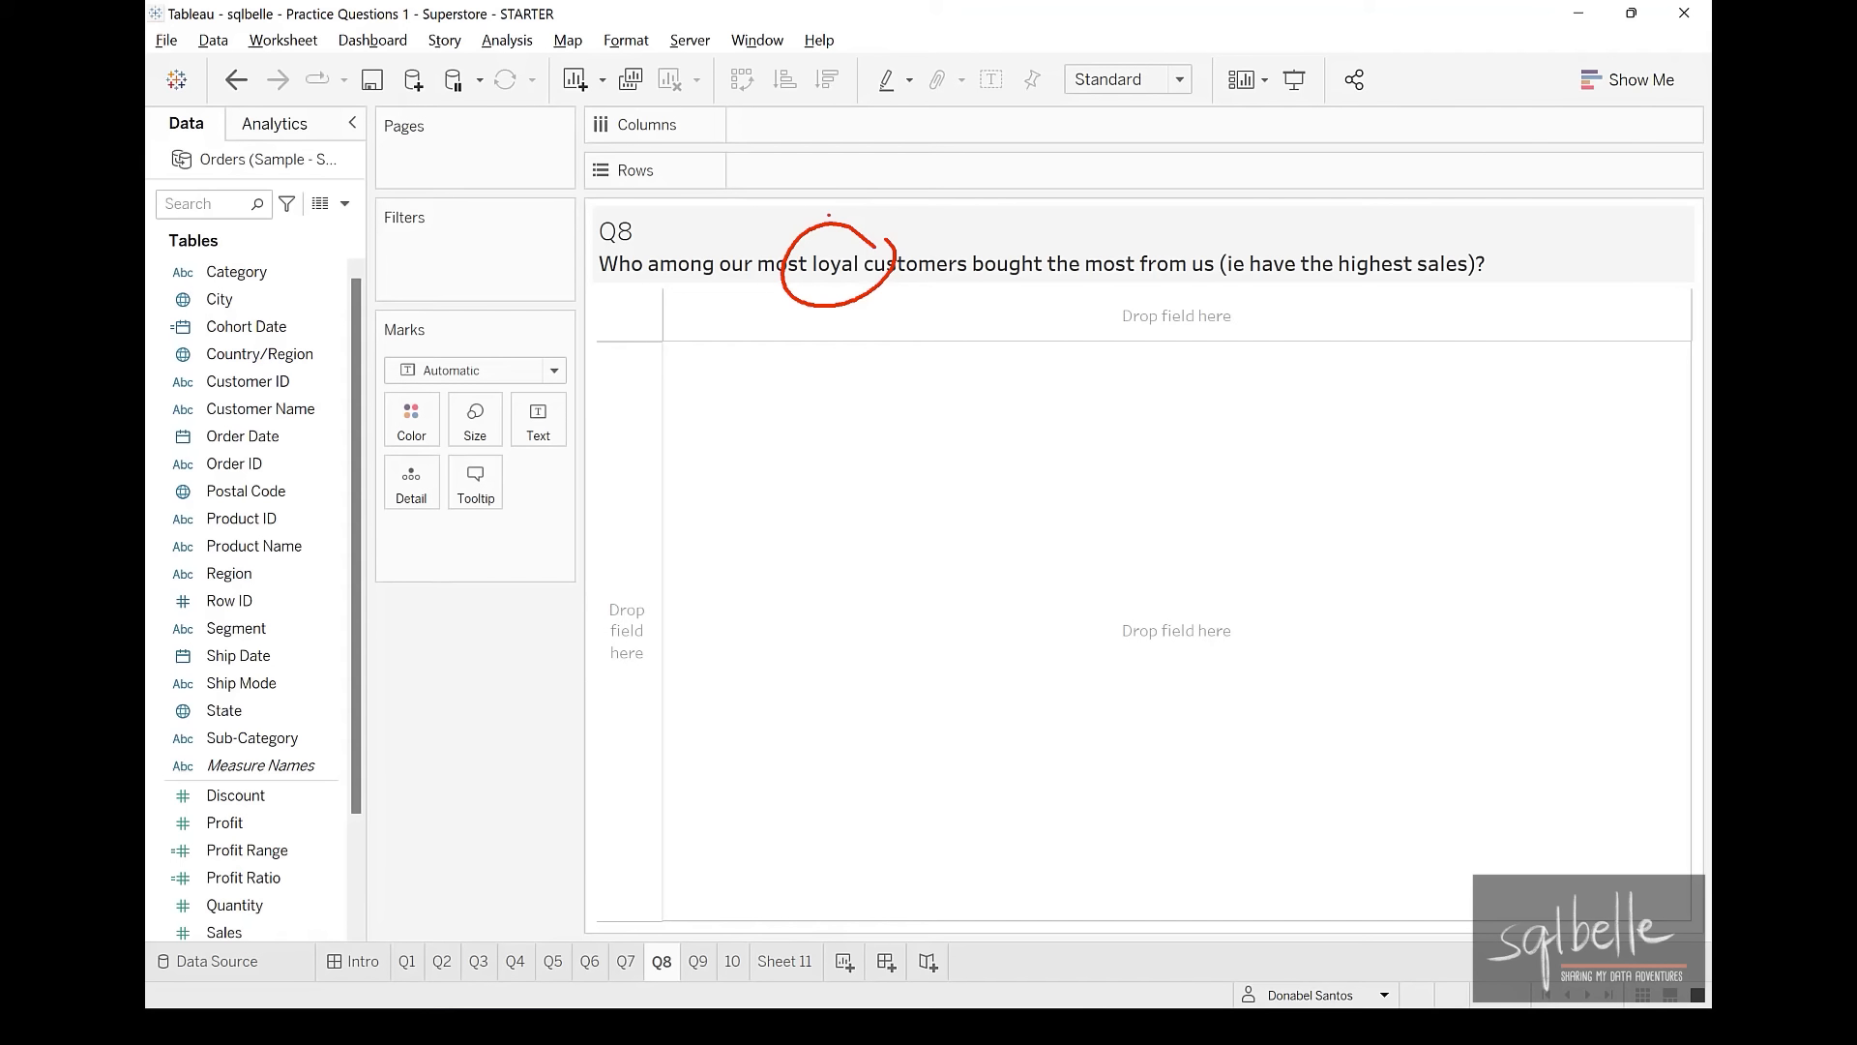
# Add Customer ID and the year of Order Date to the rows of the Q8 sheet
pyautogui.moveTo(248, 381); pyautogui.dragTo(793, 178)
pyautogui.click(254, 442)
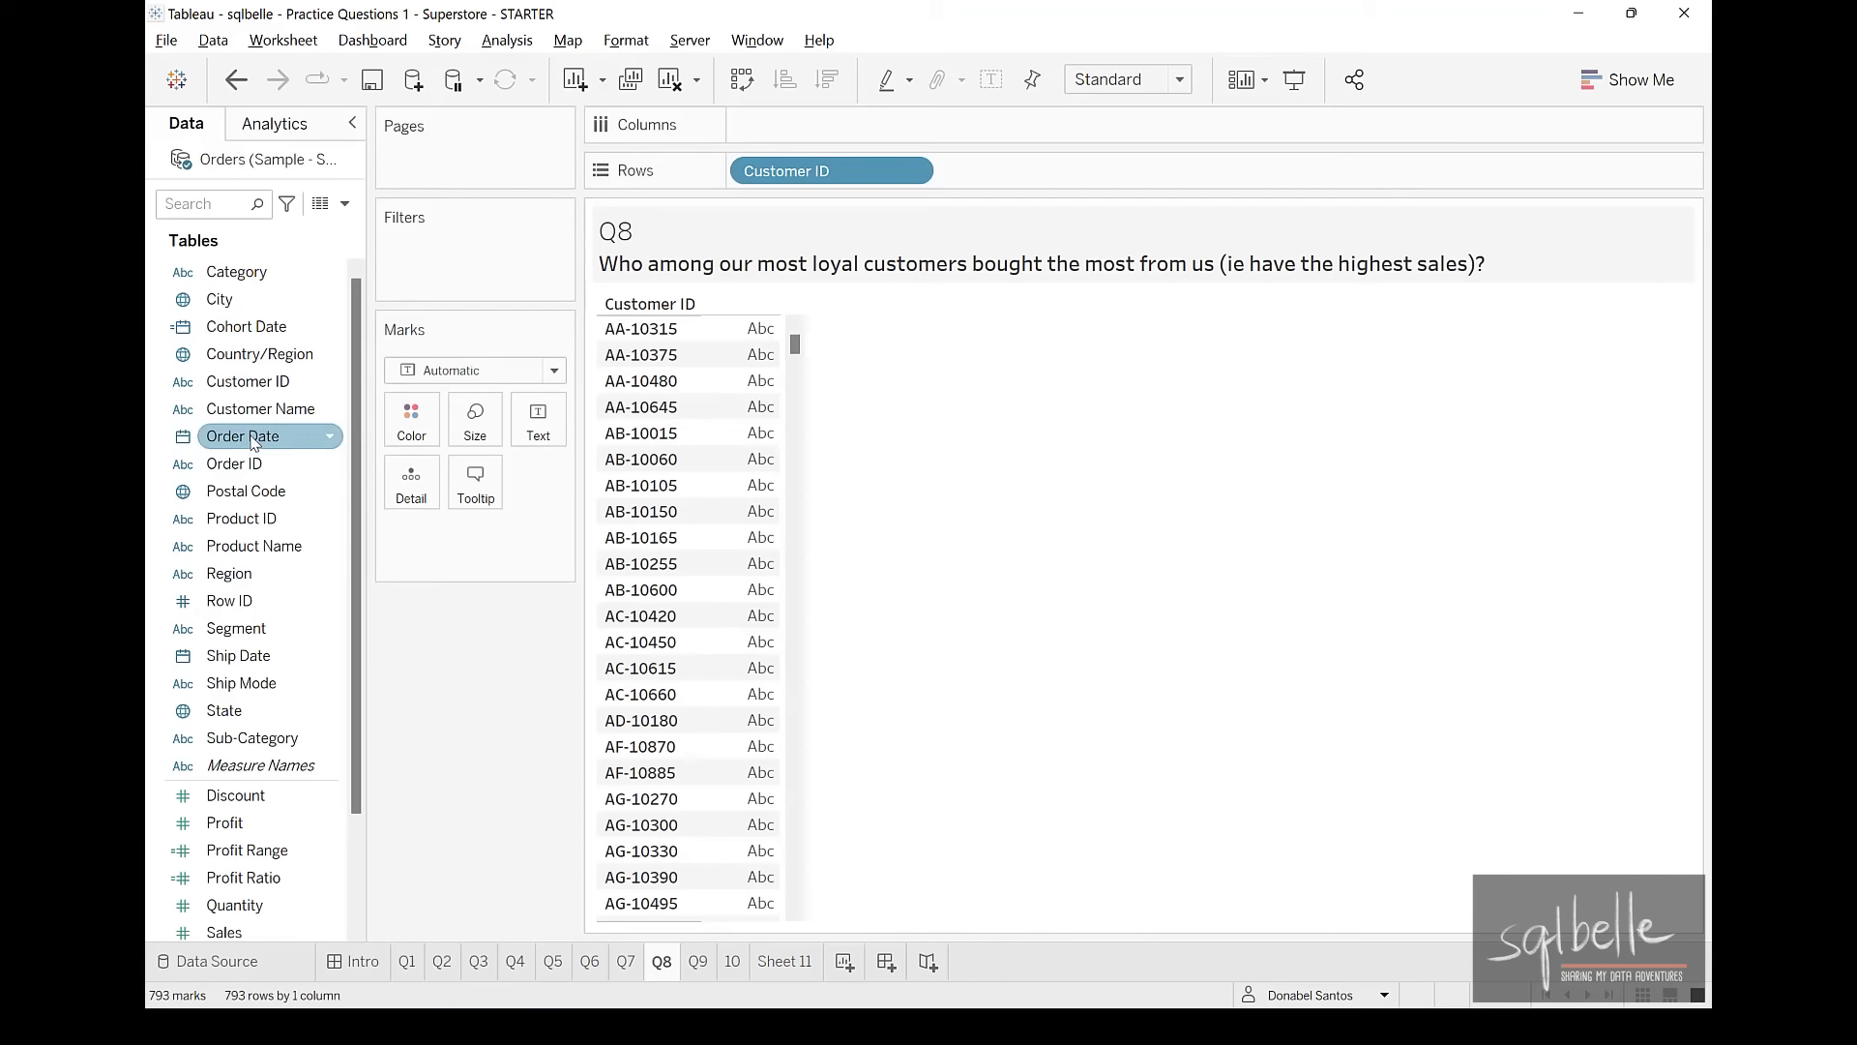
pyautogui.moveTo(253, 442); pyautogui.dragTo(1066, 170)
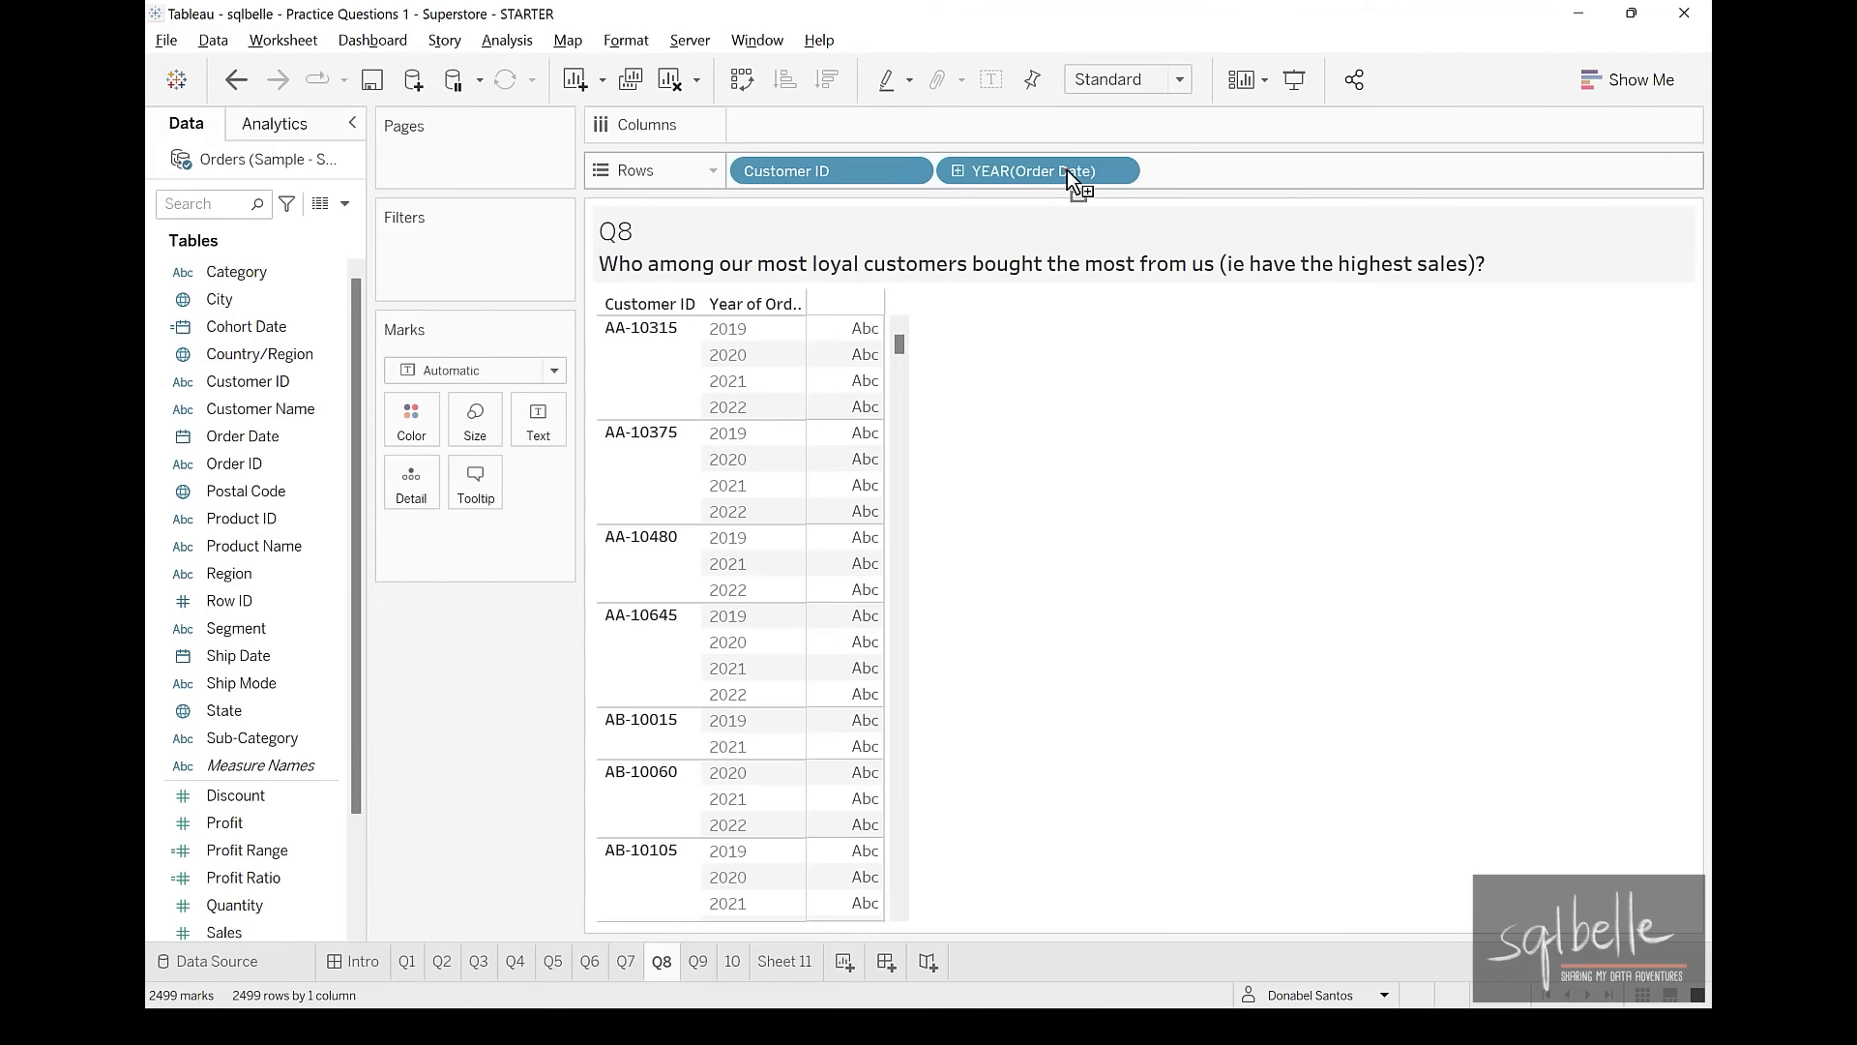
# Draw temporary arrows from the two row fields to their table headers and circle the first customer's order years
pyautogui.moveTo(826, 197)
pyautogui.mouseDown()
pyautogui.moveTo(631, 298)
pyautogui.moveTo(680, 289)
pyautogui.mouseUp()
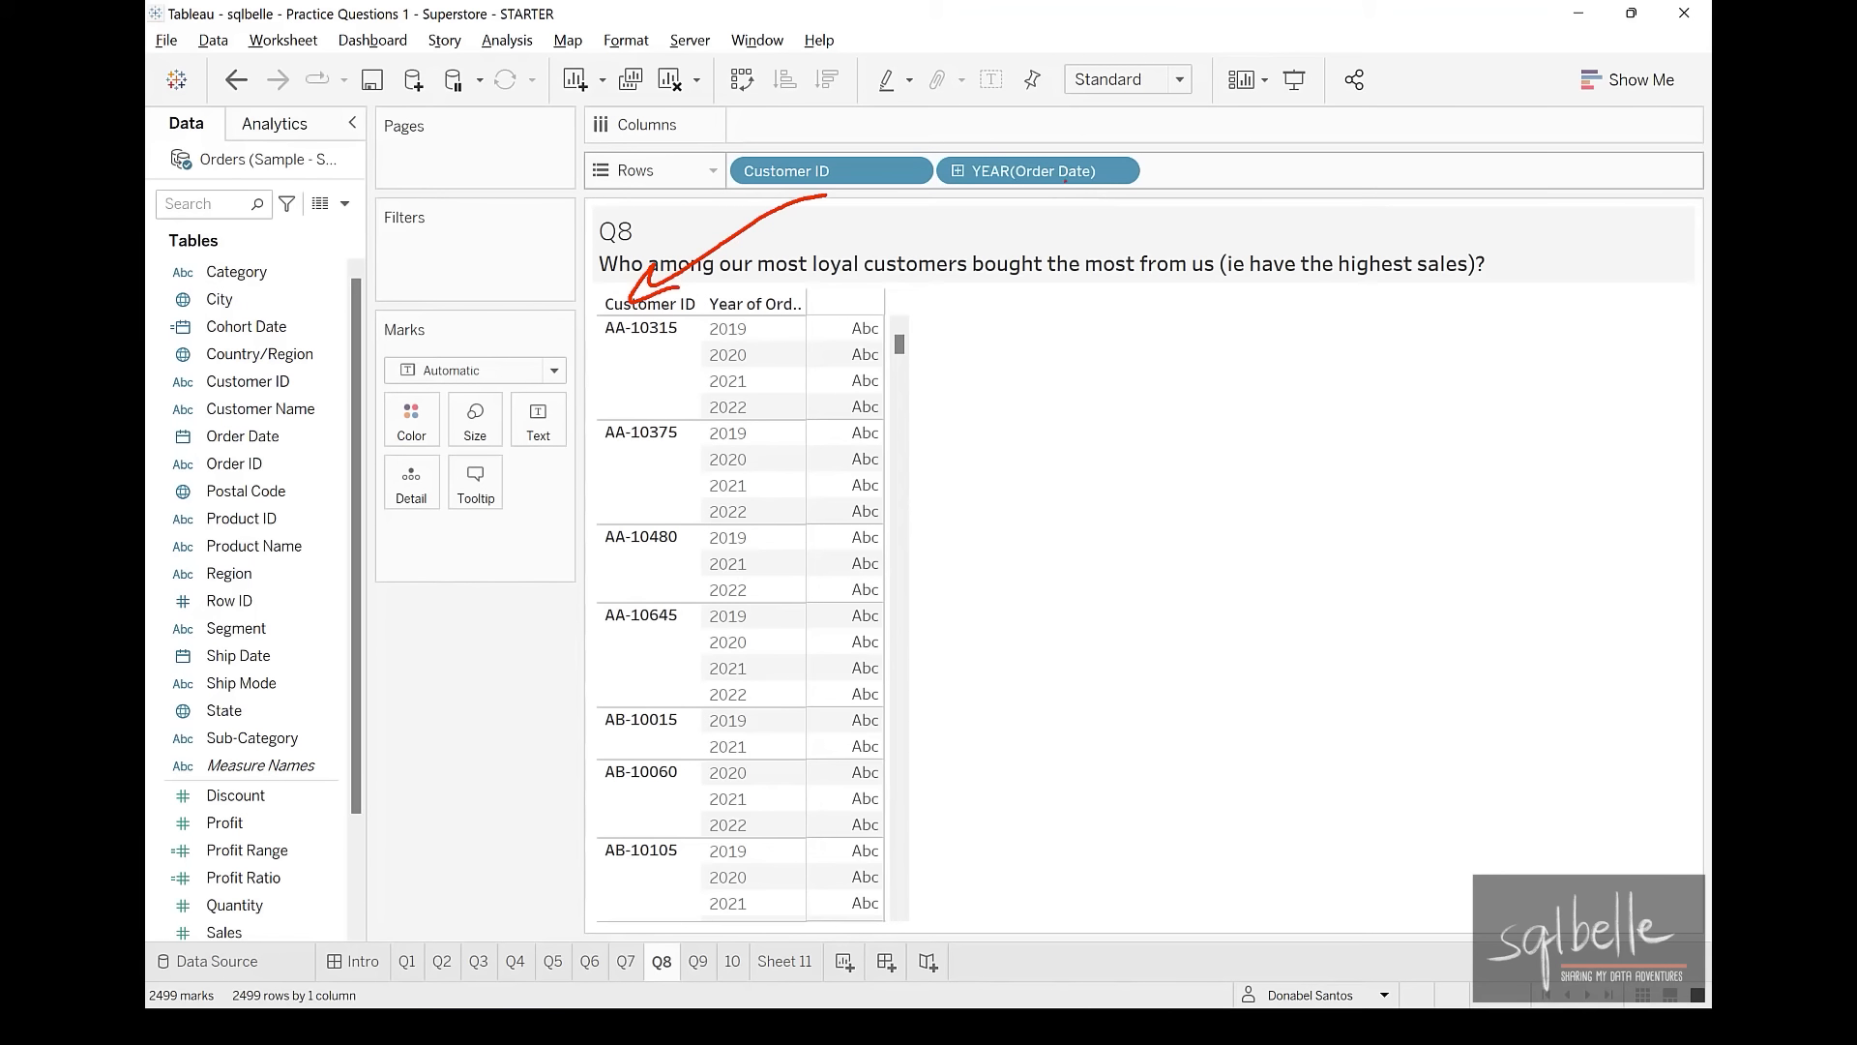
pyautogui.moveTo(991, 199)
pyautogui.mouseDown()
pyautogui.moveTo(1044, 196)
pyautogui.moveTo(764, 278)
pyautogui.mouseUp()
pyautogui.moveTo(754, 253)
pyautogui.mouseDown()
pyautogui.moveTo(795, 263)
pyautogui.moveTo(666, 334)
pyautogui.moveTo(866, 296)
pyautogui.moveTo(795, 292)
pyautogui.mouseUp()
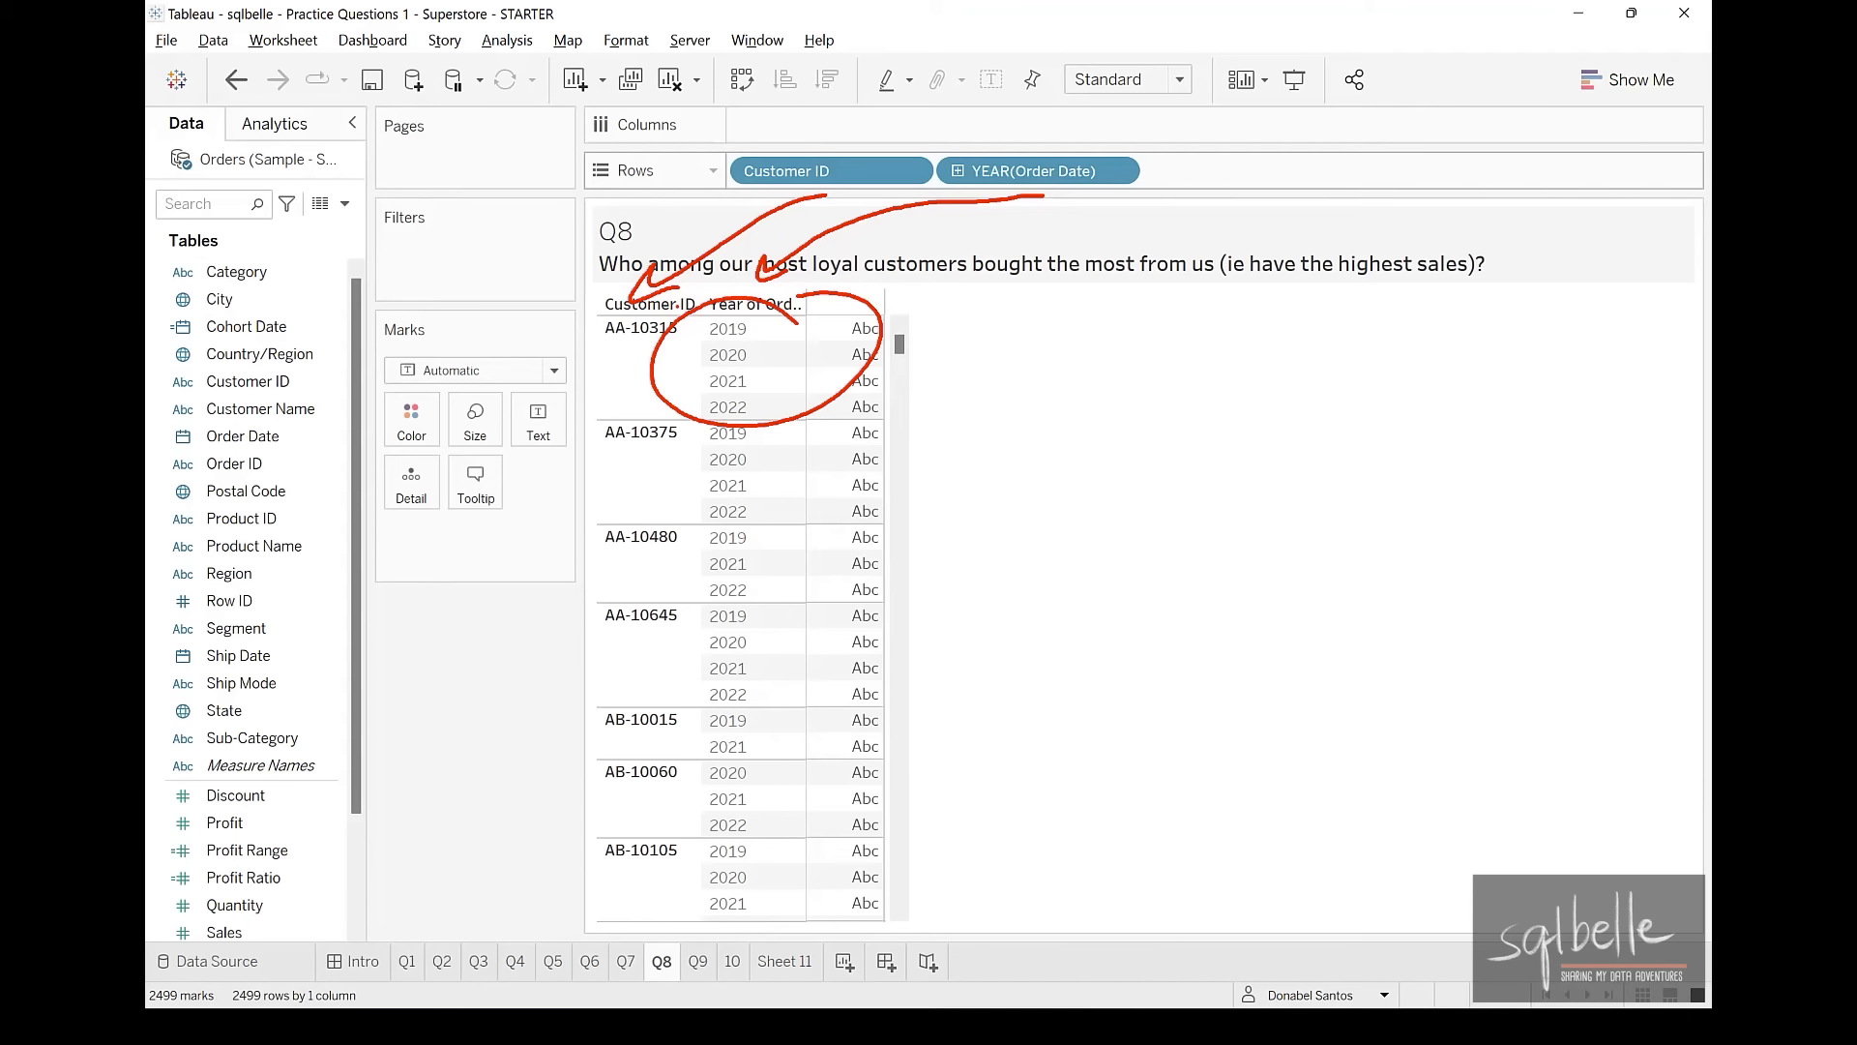
# Temporarily write 4 and 3 beside the first and third customers' order years, and circle the third and fifth customers and the fifth's years
pyautogui.moveTo(989, 331)
pyautogui.mouseDown()
pyautogui.moveTo(978, 354)
pyautogui.moveTo(1039, 362)
pyautogui.moveTo(1009, 437)
pyautogui.mouseUp()
pyautogui.moveTo(682, 511)
pyautogui.mouseDown()
pyautogui.moveTo(620, 600)
pyautogui.moveTo(688, 519)
pyautogui.mouseUp()
pyautogui.moveTo(977, 532)
pyautogui.mouseDown()
pyautogui.moveTo(1030, 576)
pyautogui.moveTo(984, 585)
pyautogui.mouseUp()
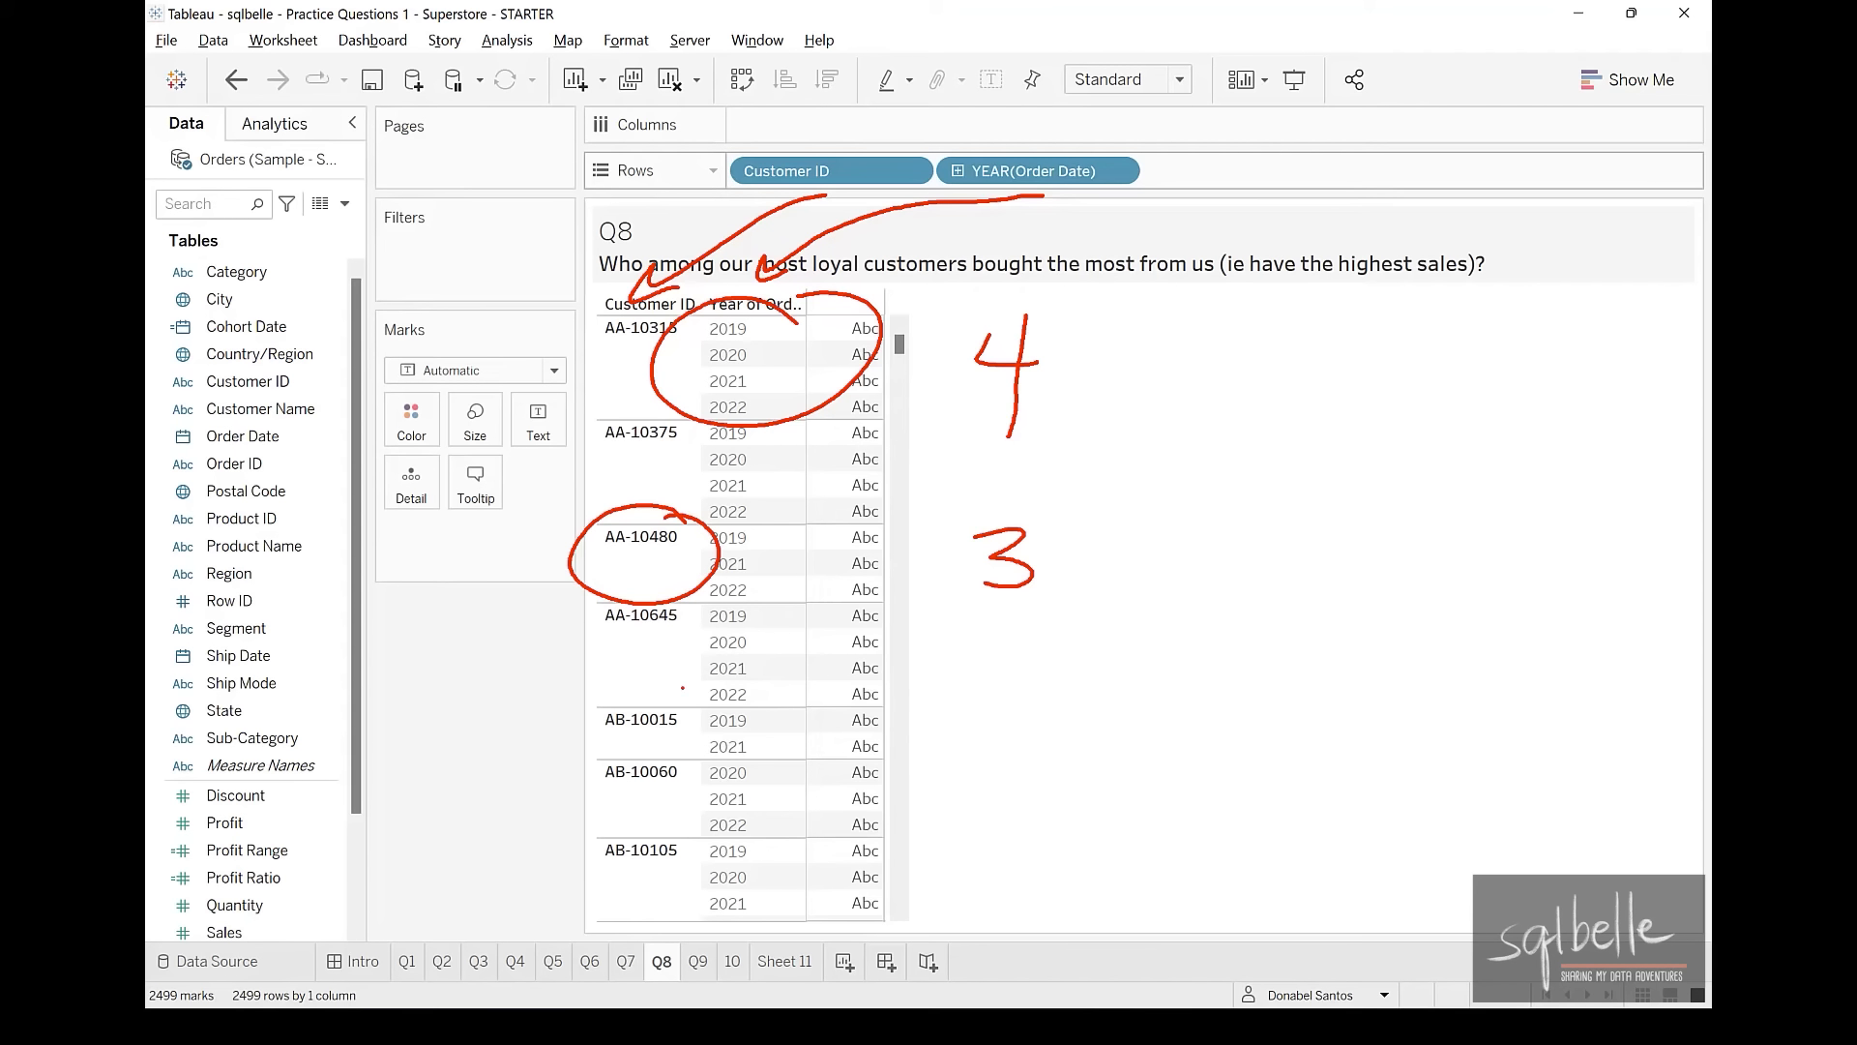
pyautogui.moveTo(694, 699)
pyautogui.mouseDown()
pyautogui.moveTo(677, 745)
pyautogui.moveTo(702, 727)
pyautogui.mouseUp()
pyautogui.moveTo(816, 711)
pyautogui.mouseDown()
pyautogui.moveTo(720, 698)
pyautogui.moveTo(850, 714)
pyautogui.mouseUp()
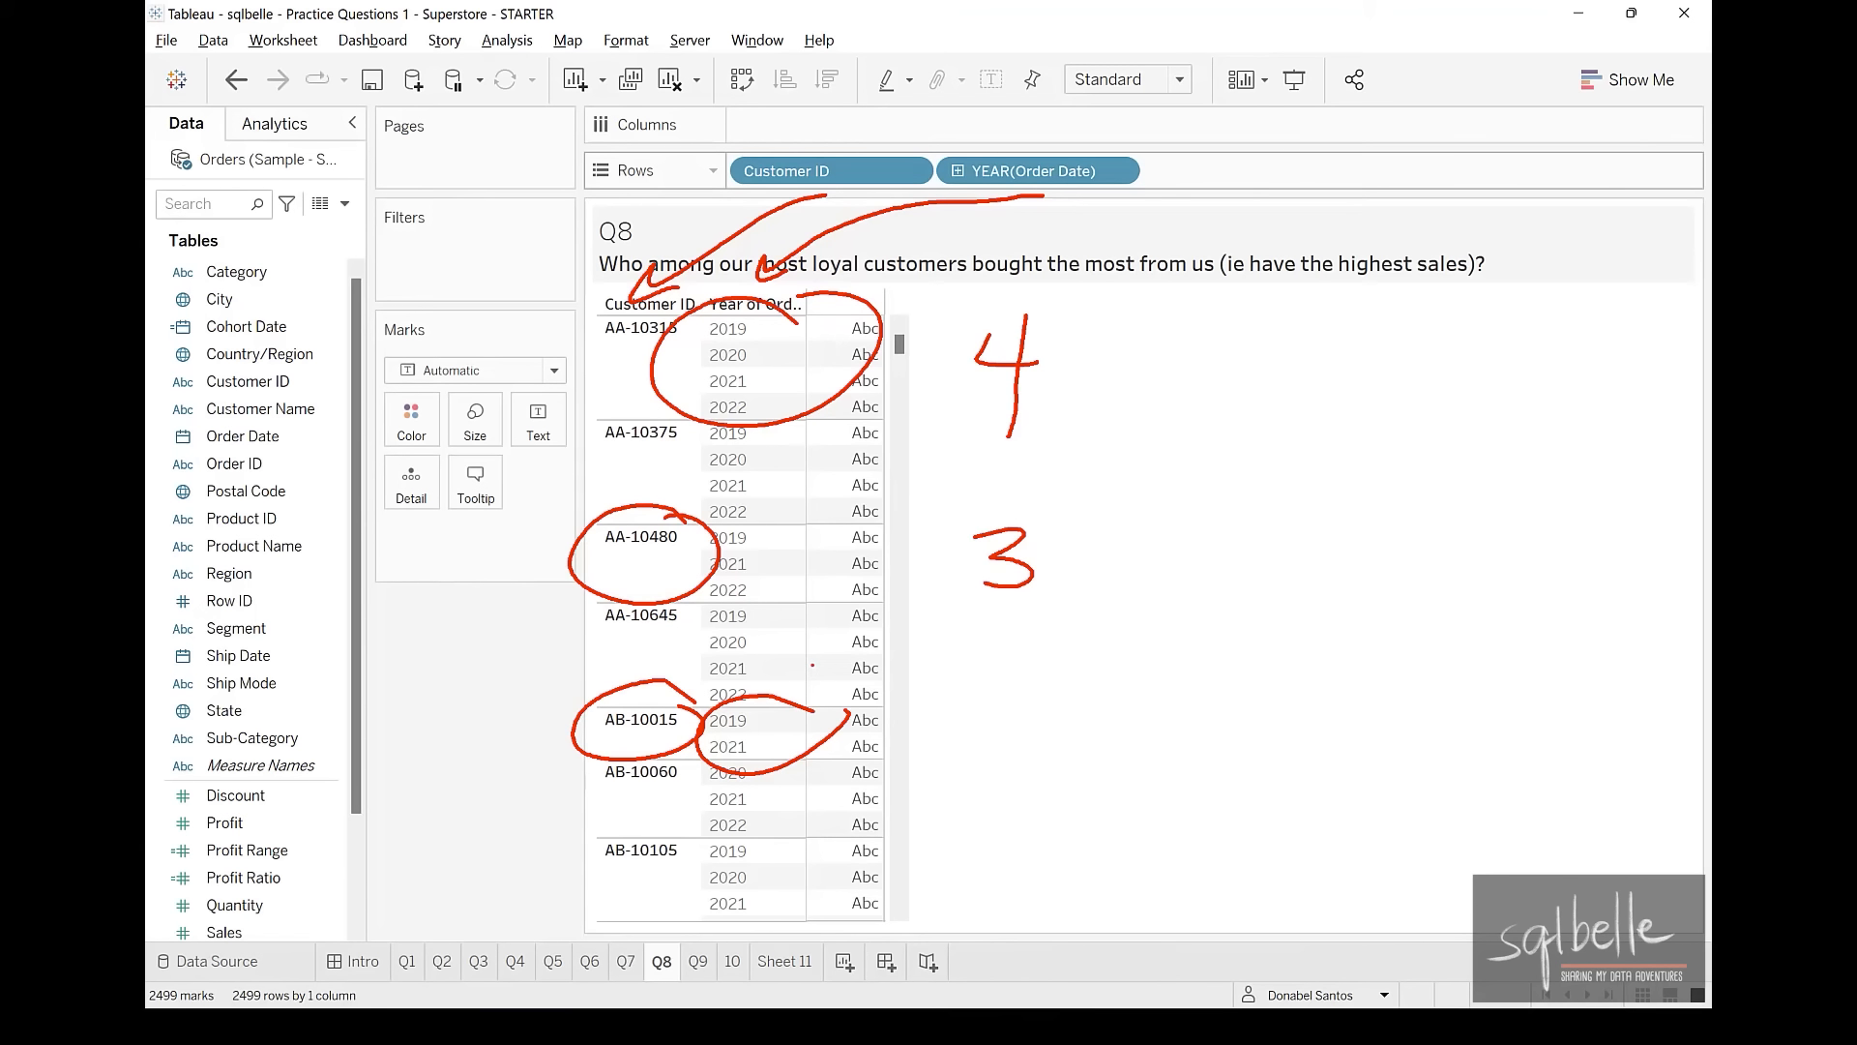
pyautogui.press('Escape')
# Create a calculated field named "# of years as customer" with the formula COUNTD(YEAR([Order Date]))
pyautogui.click(345, 204)
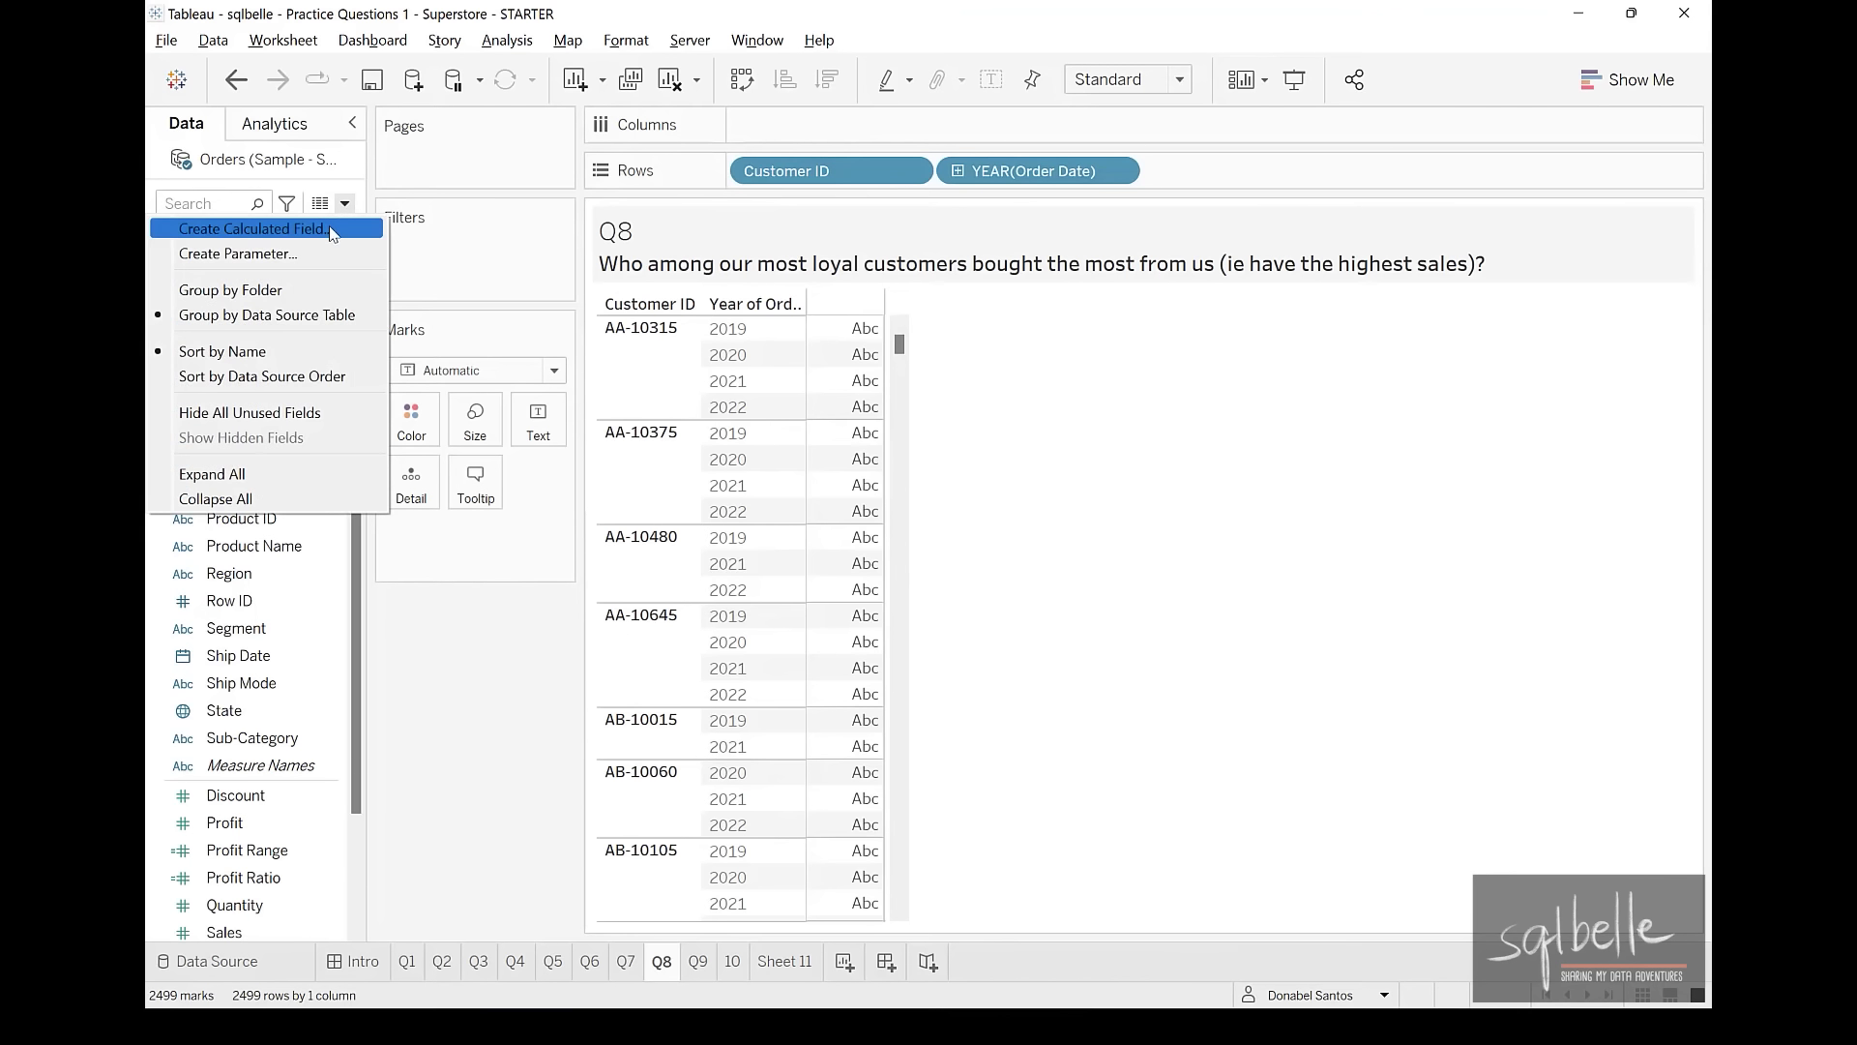
pyautogui.click(290, 219)
pyautogui.press('BackSpace')
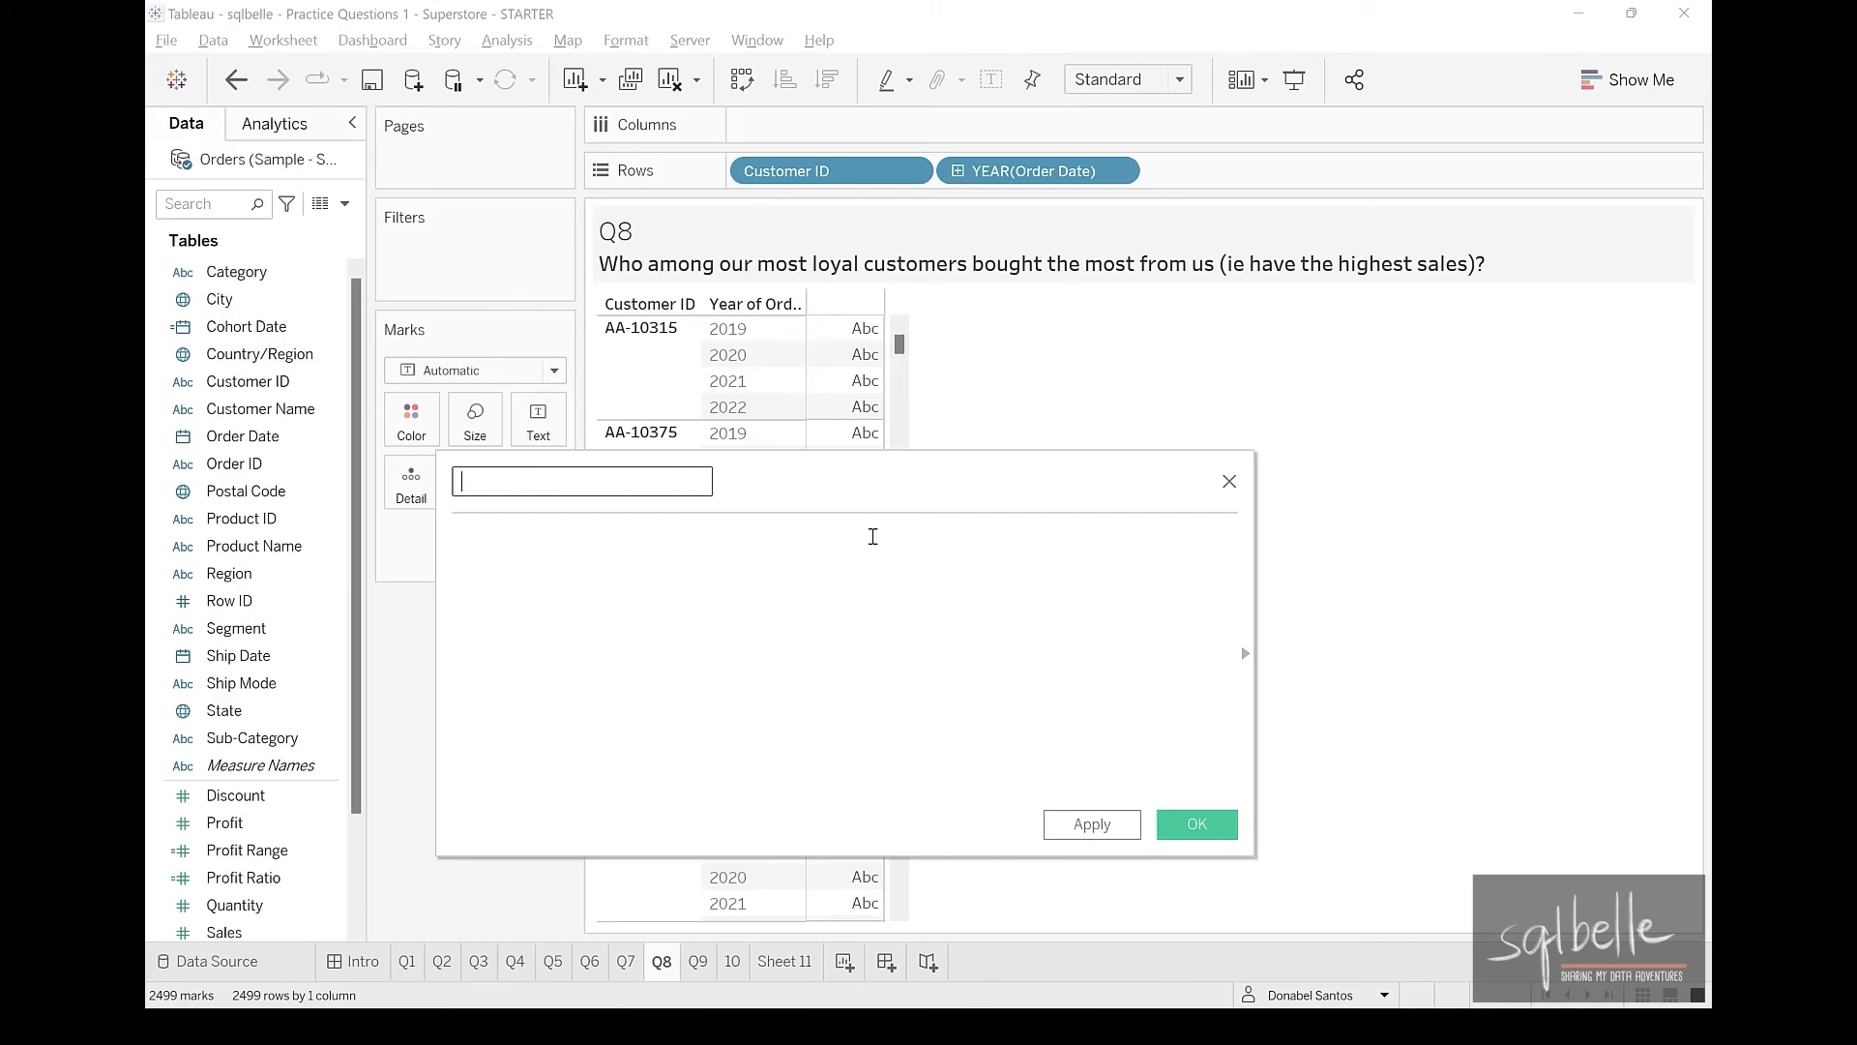
pyautogui.write('# of years as customer')
pyautogui.click(872, 536)
pyautogui.write('COUNT')
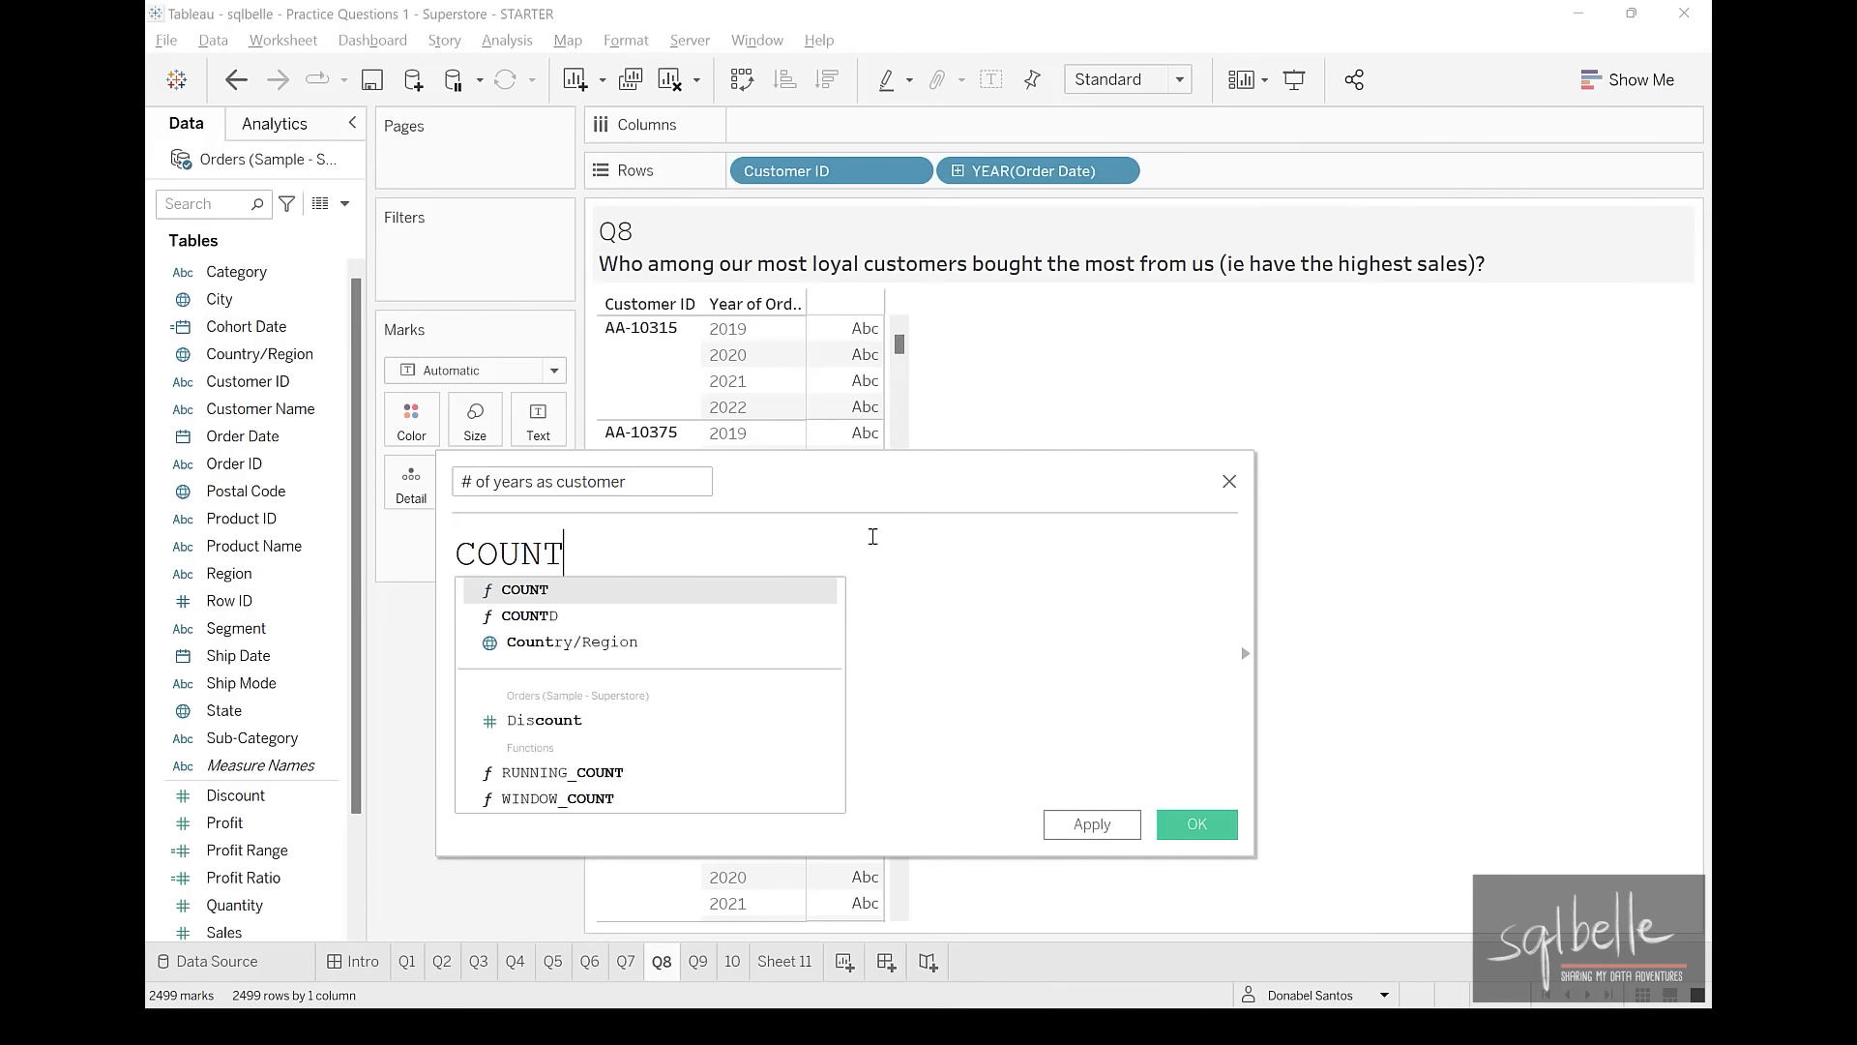
pyautogui.write('D (YE')
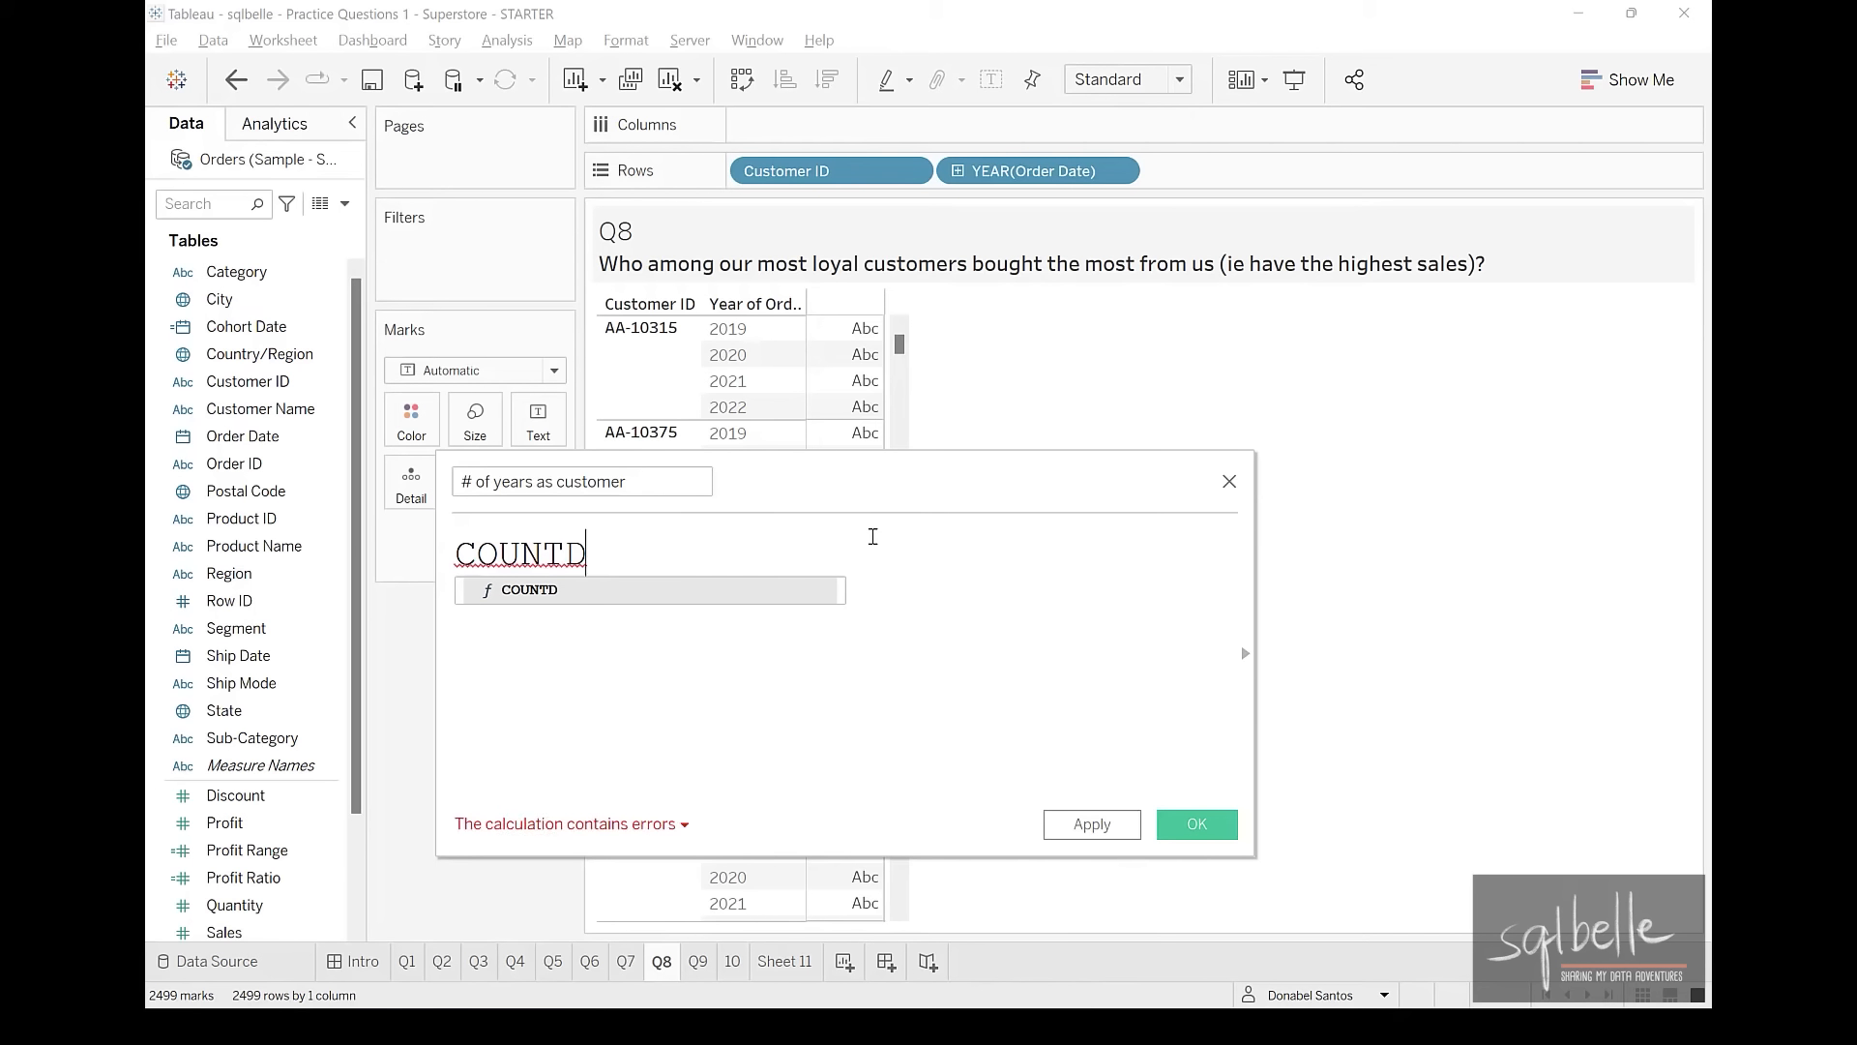
pyautogui.write('AR')
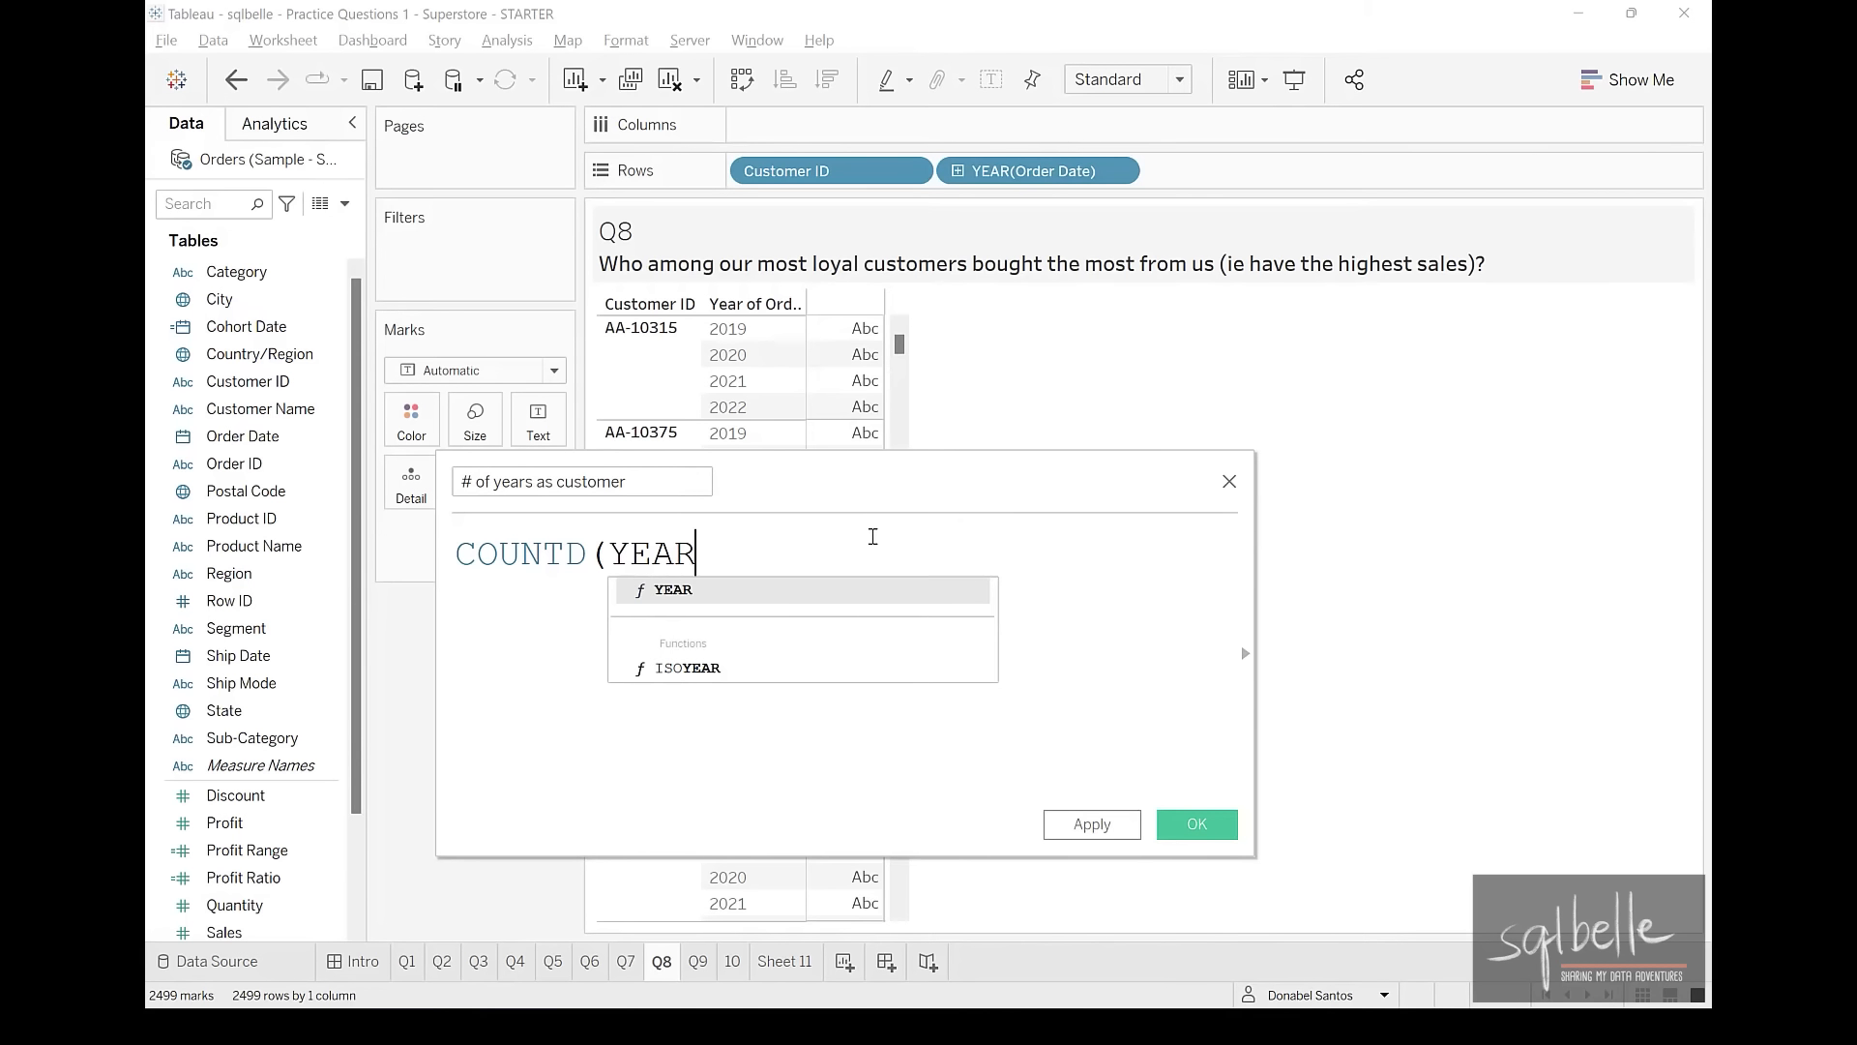
pyautogui.write('(Orde')
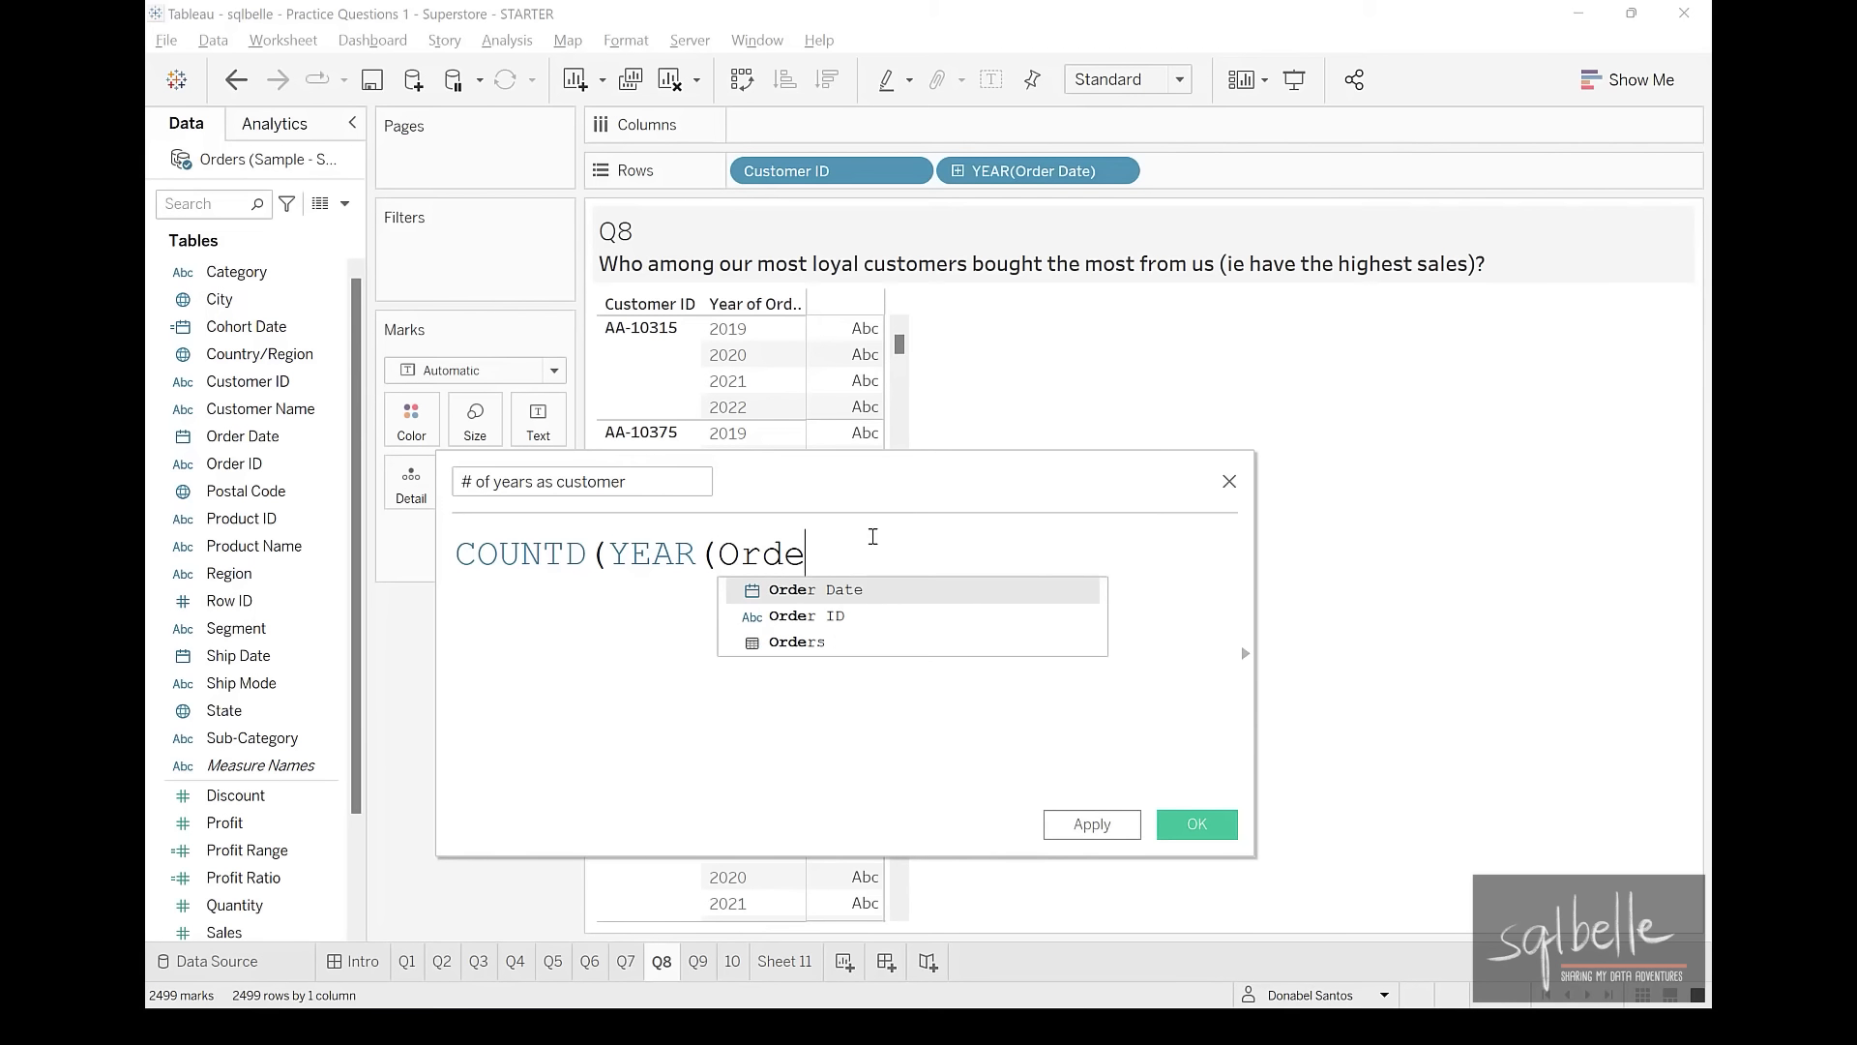
pyautogui.press('Return')
pyautogui.write('))')
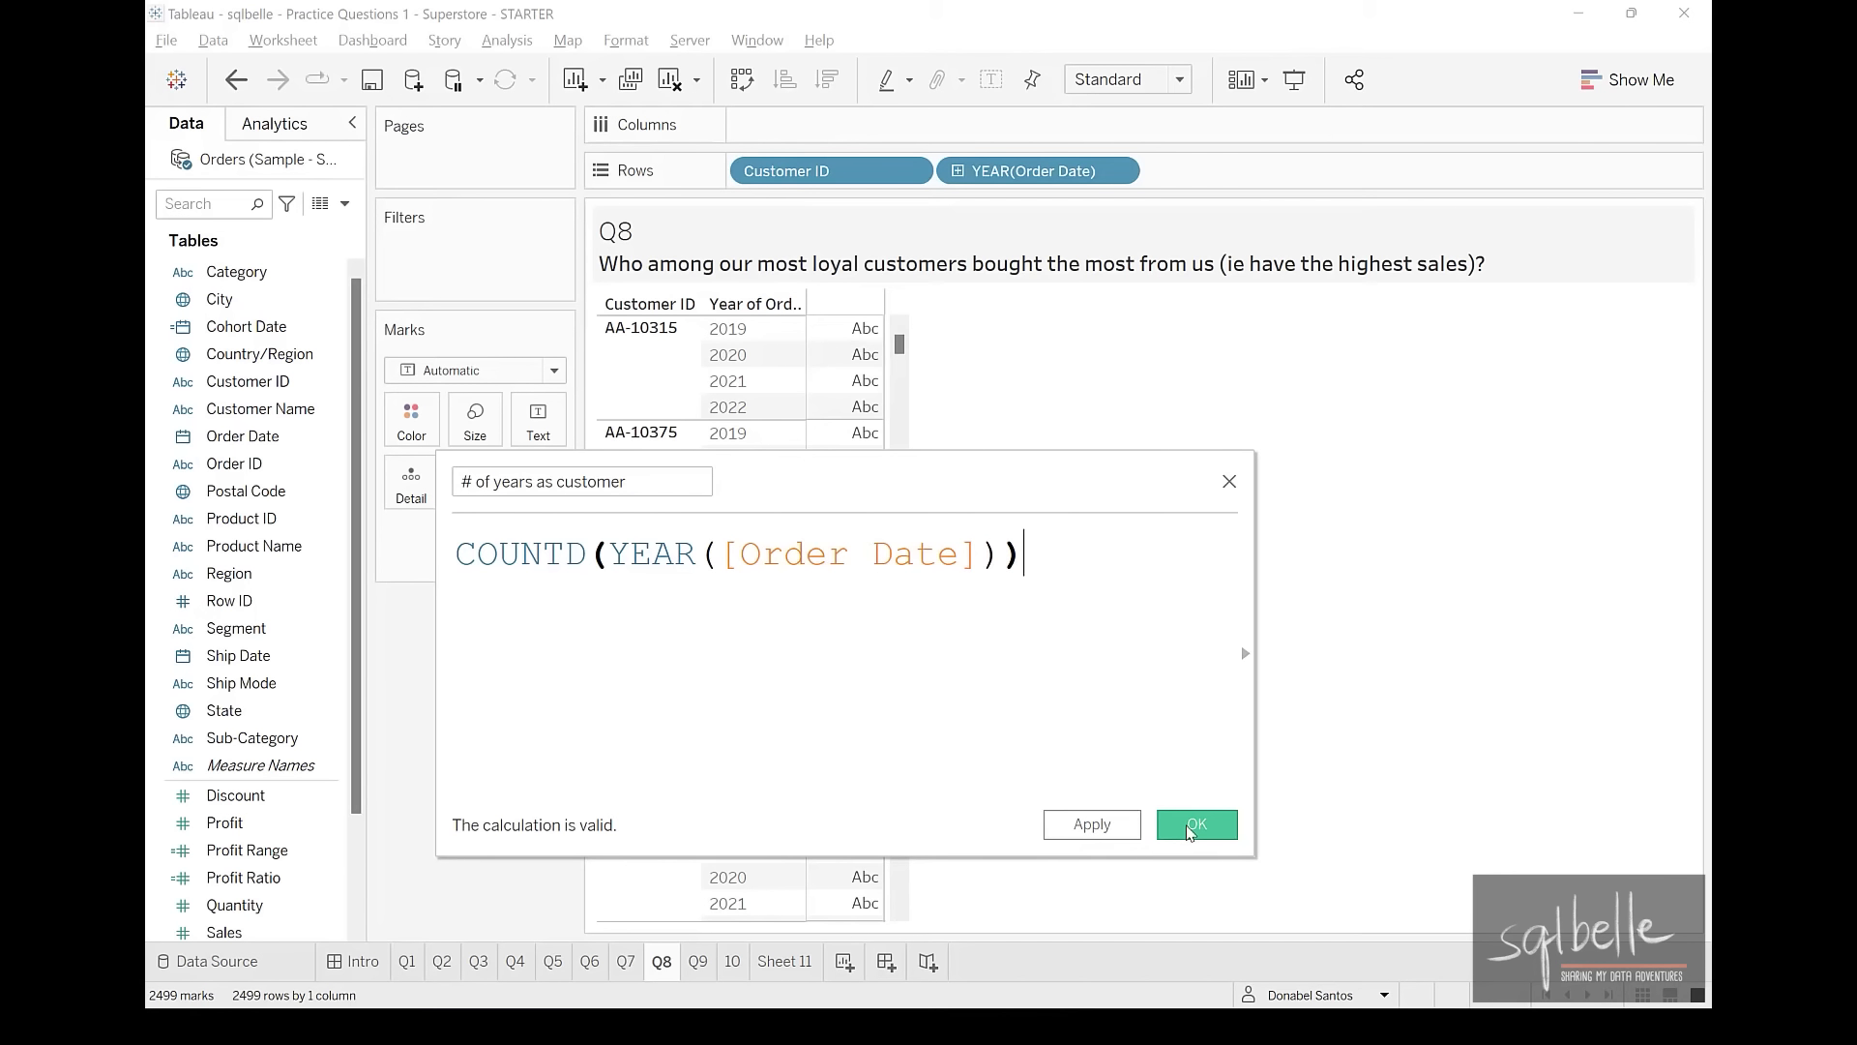
pyautogui.click(1197, 823)
# Chart # of years as customer per Customer ID without the order year, sorted in descending order, and look through the bars
pyautogui.moveTo(270, 795); pyautogui.dragTo(949, 130)
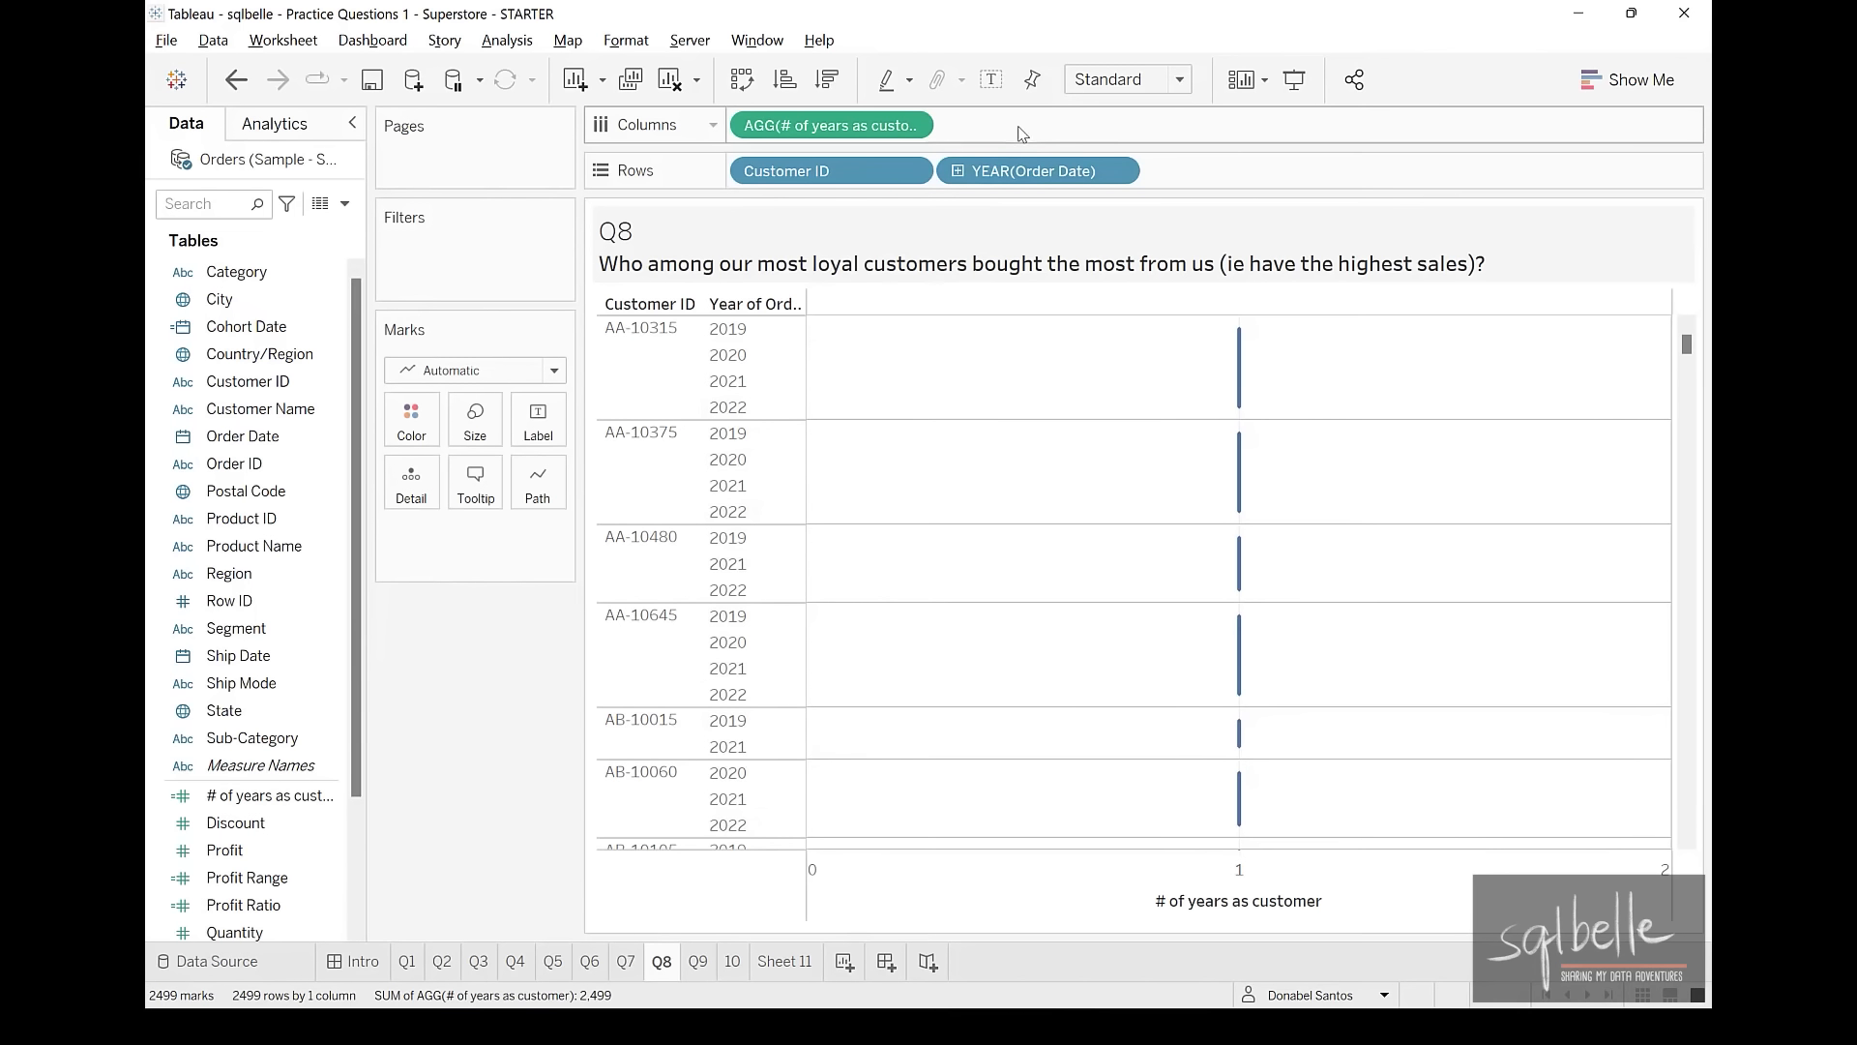
pyautogui.moveTo(1016, 172); pyautogui.dragTo(1042, 27)
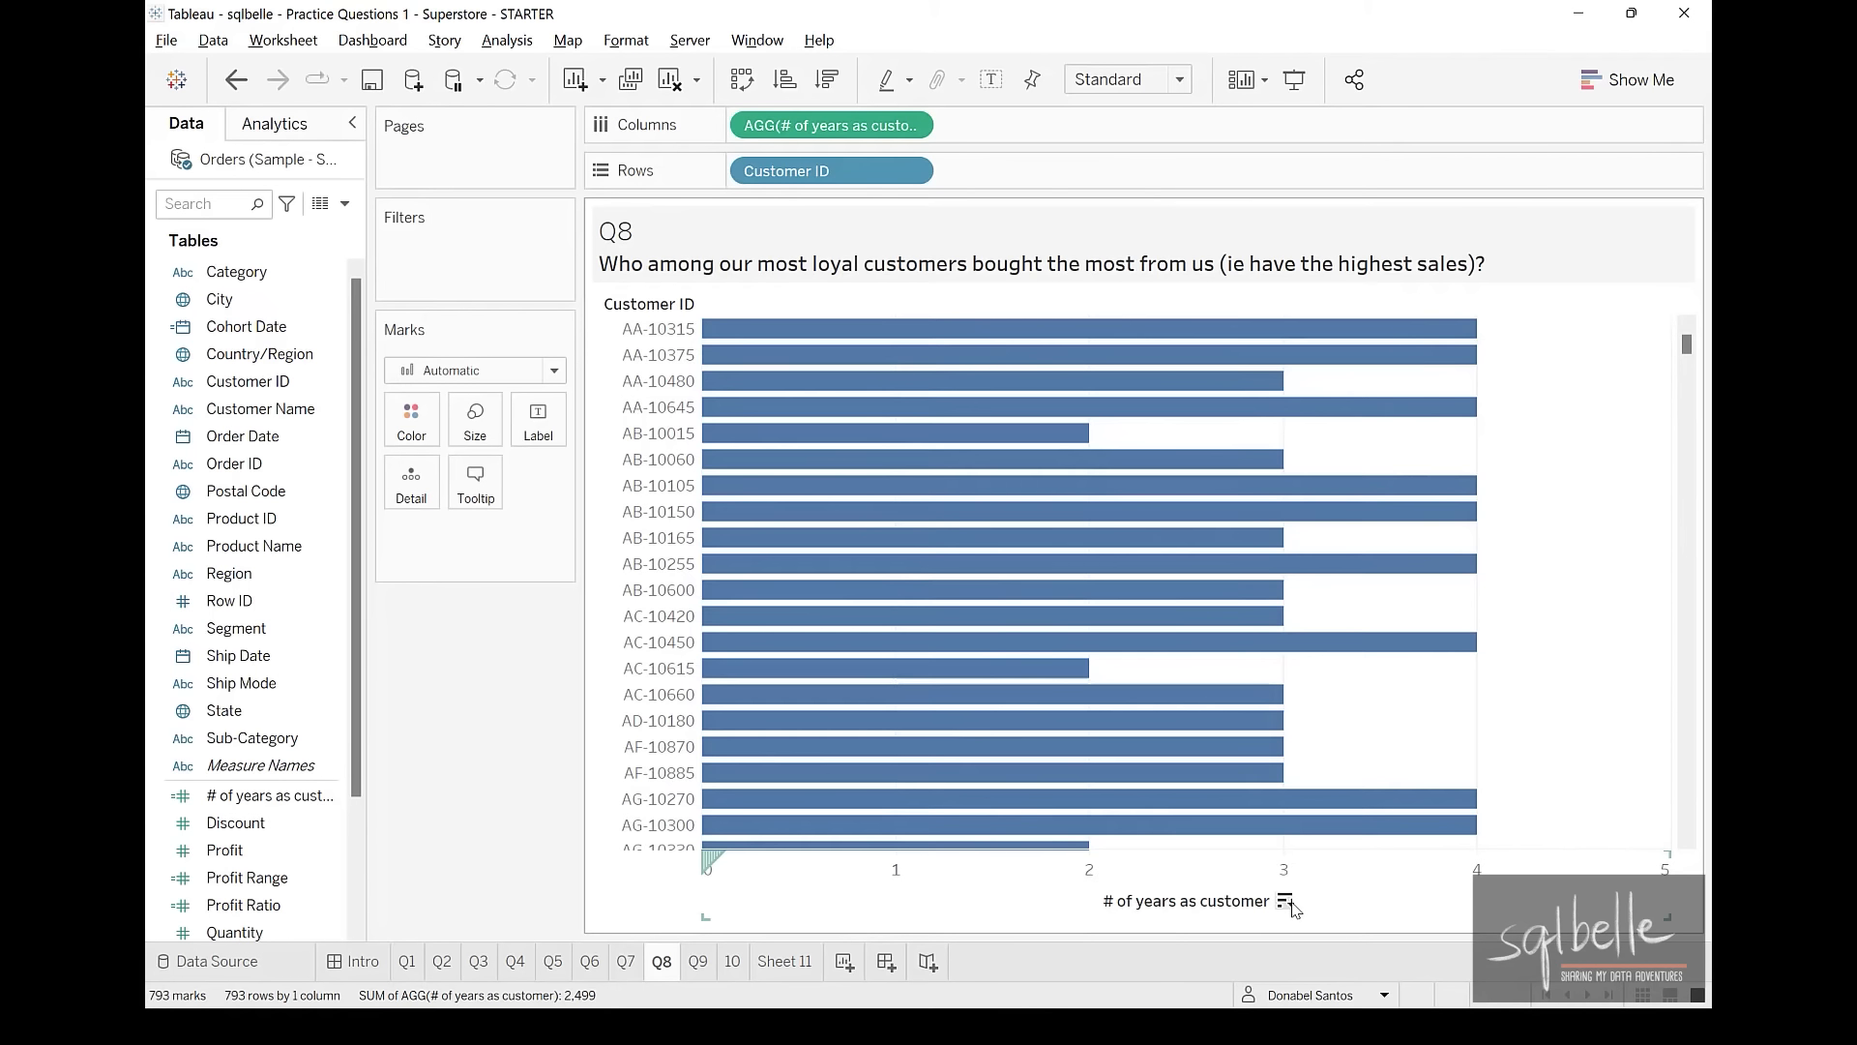
pyautogui.click(1289, 904)
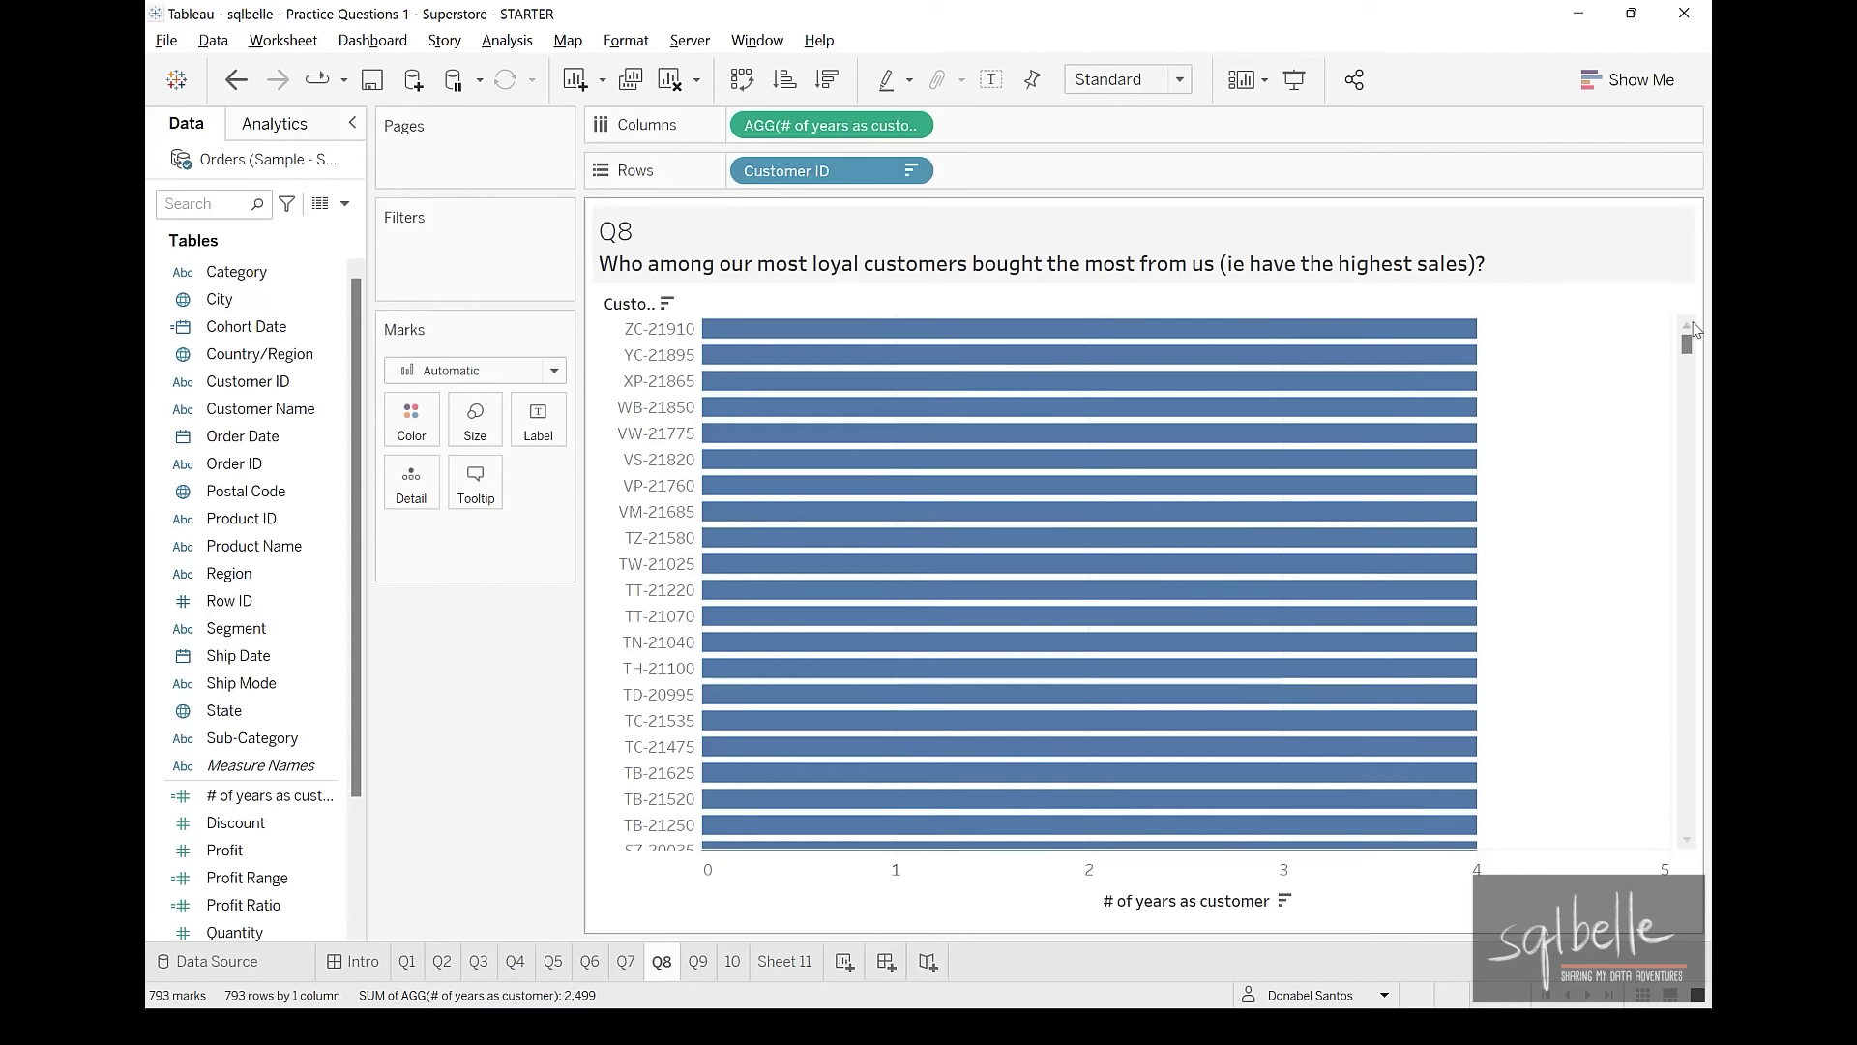
pyautogui.moveTo(1687, 344); pyautogui.dragTo(1684, 748)
pyautogui.moveTo(1005, 571)
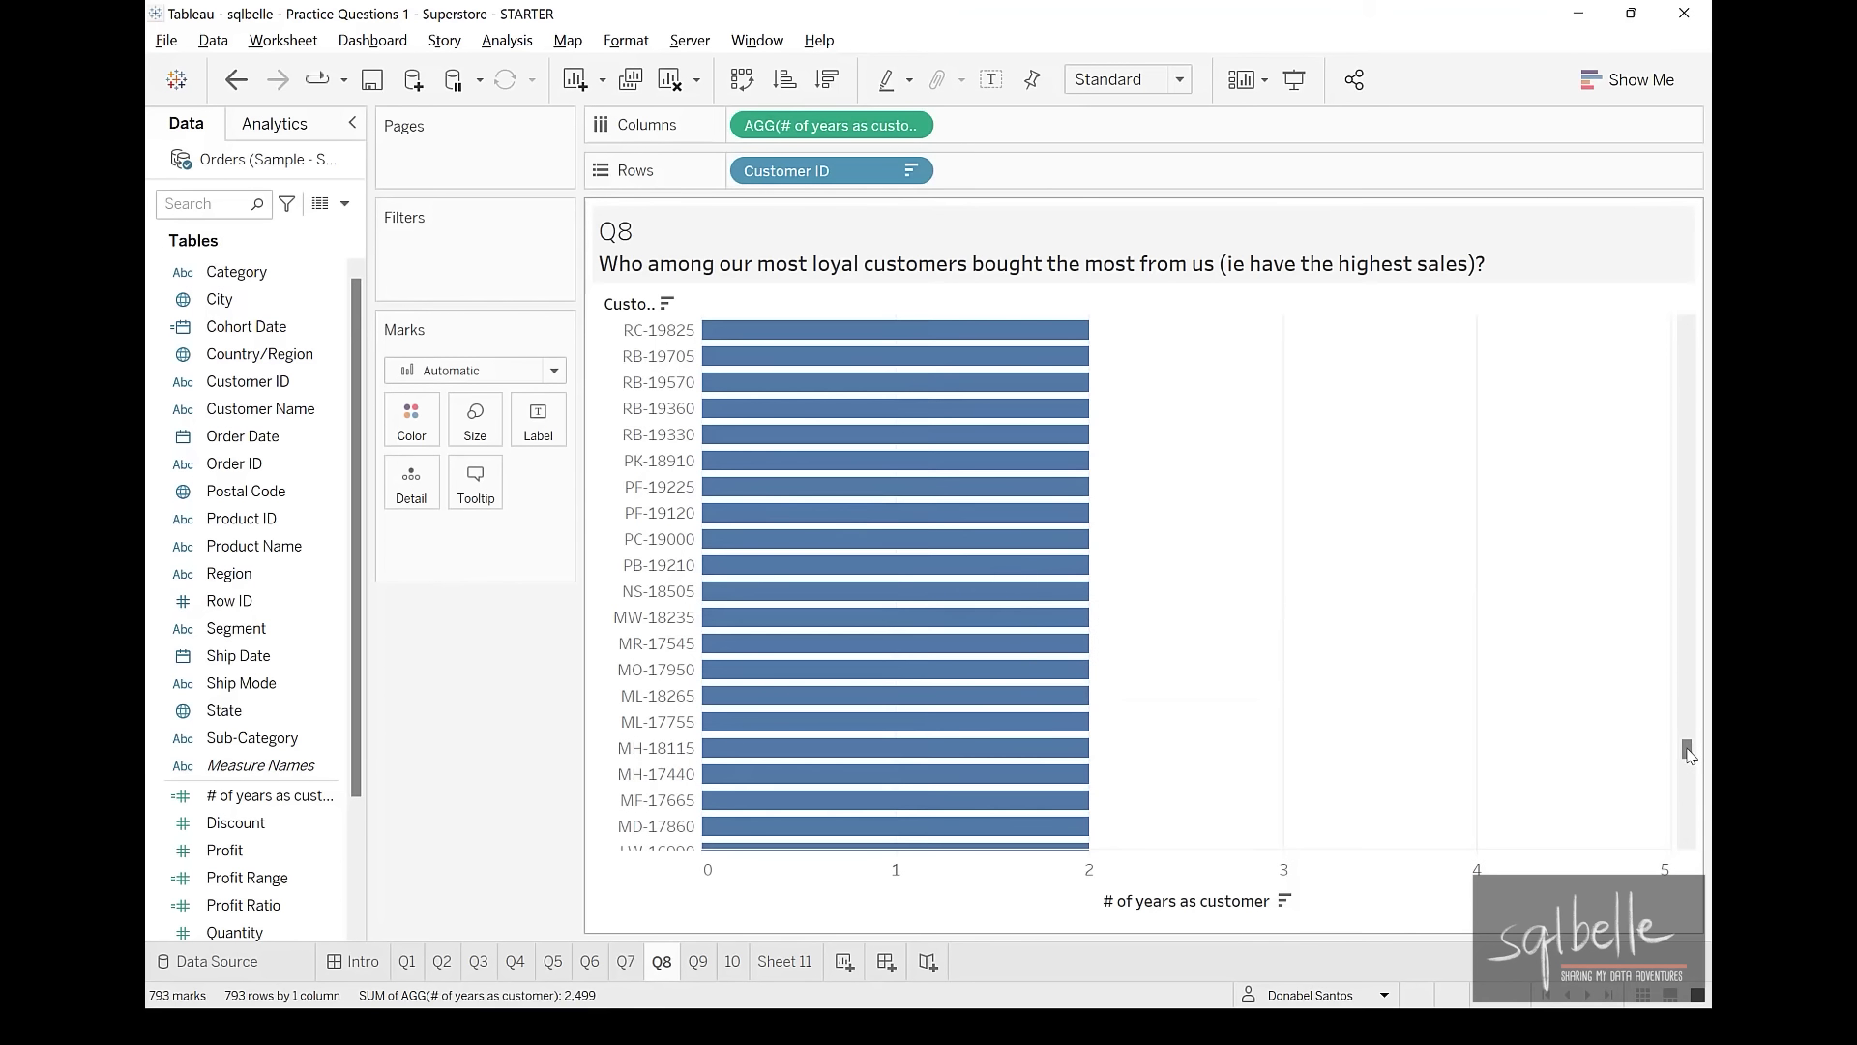
pyautogui.moveTo(1687, 750); pyautogui.dragTo(1687, 343)
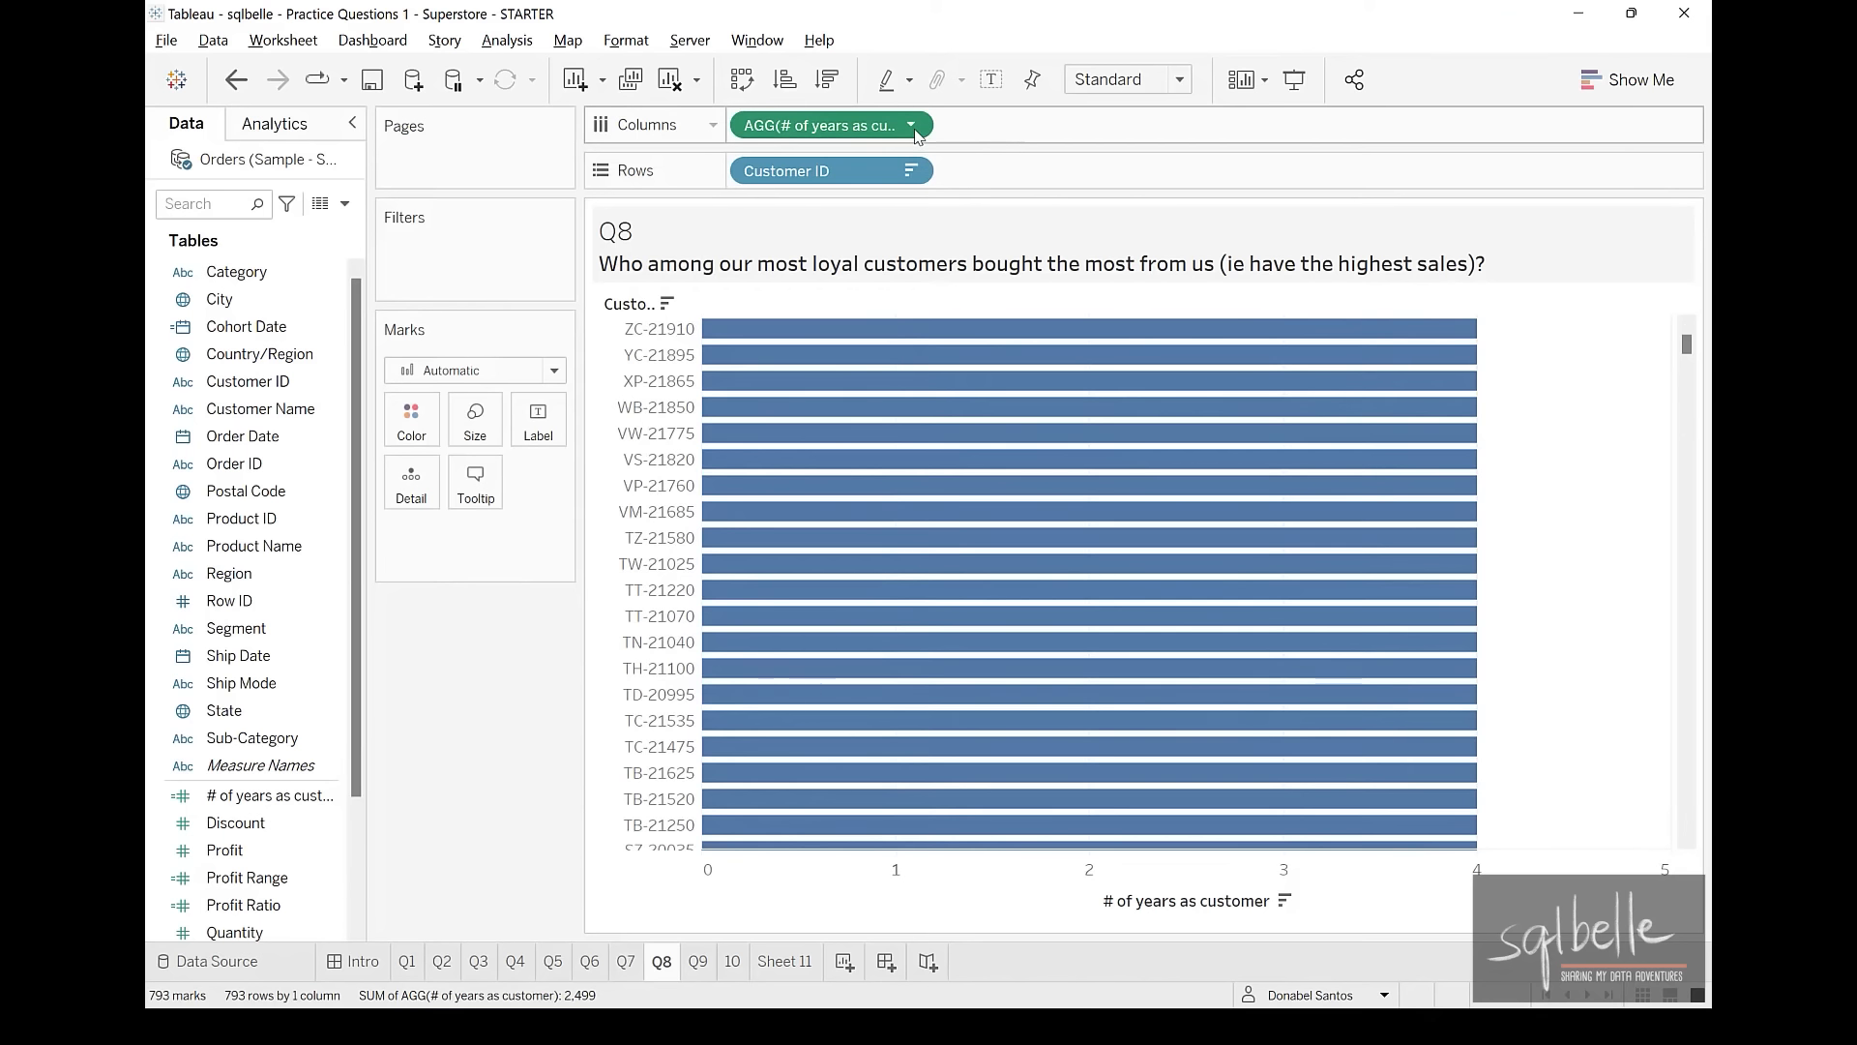
# Show a filter for # of years as customer and set its minimum to 4
pyautogui.click(911, 125)
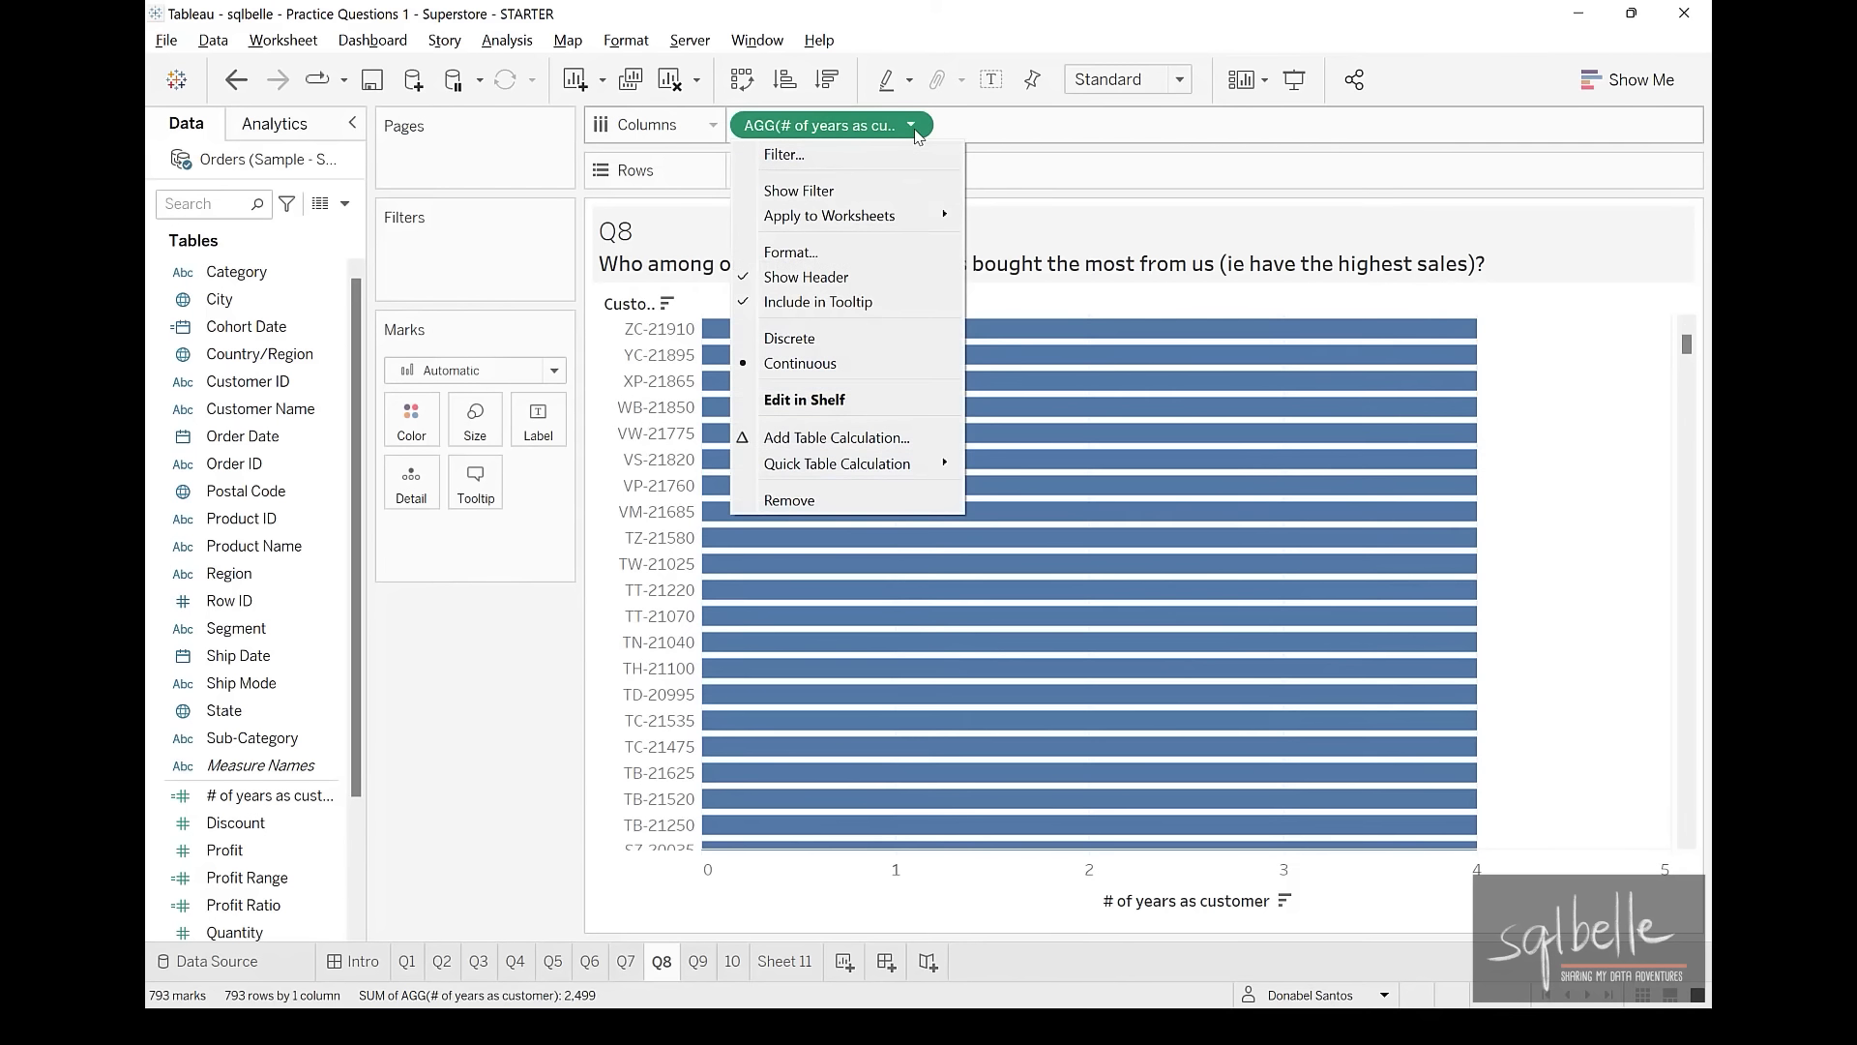
pyautogui.click(876, 182)
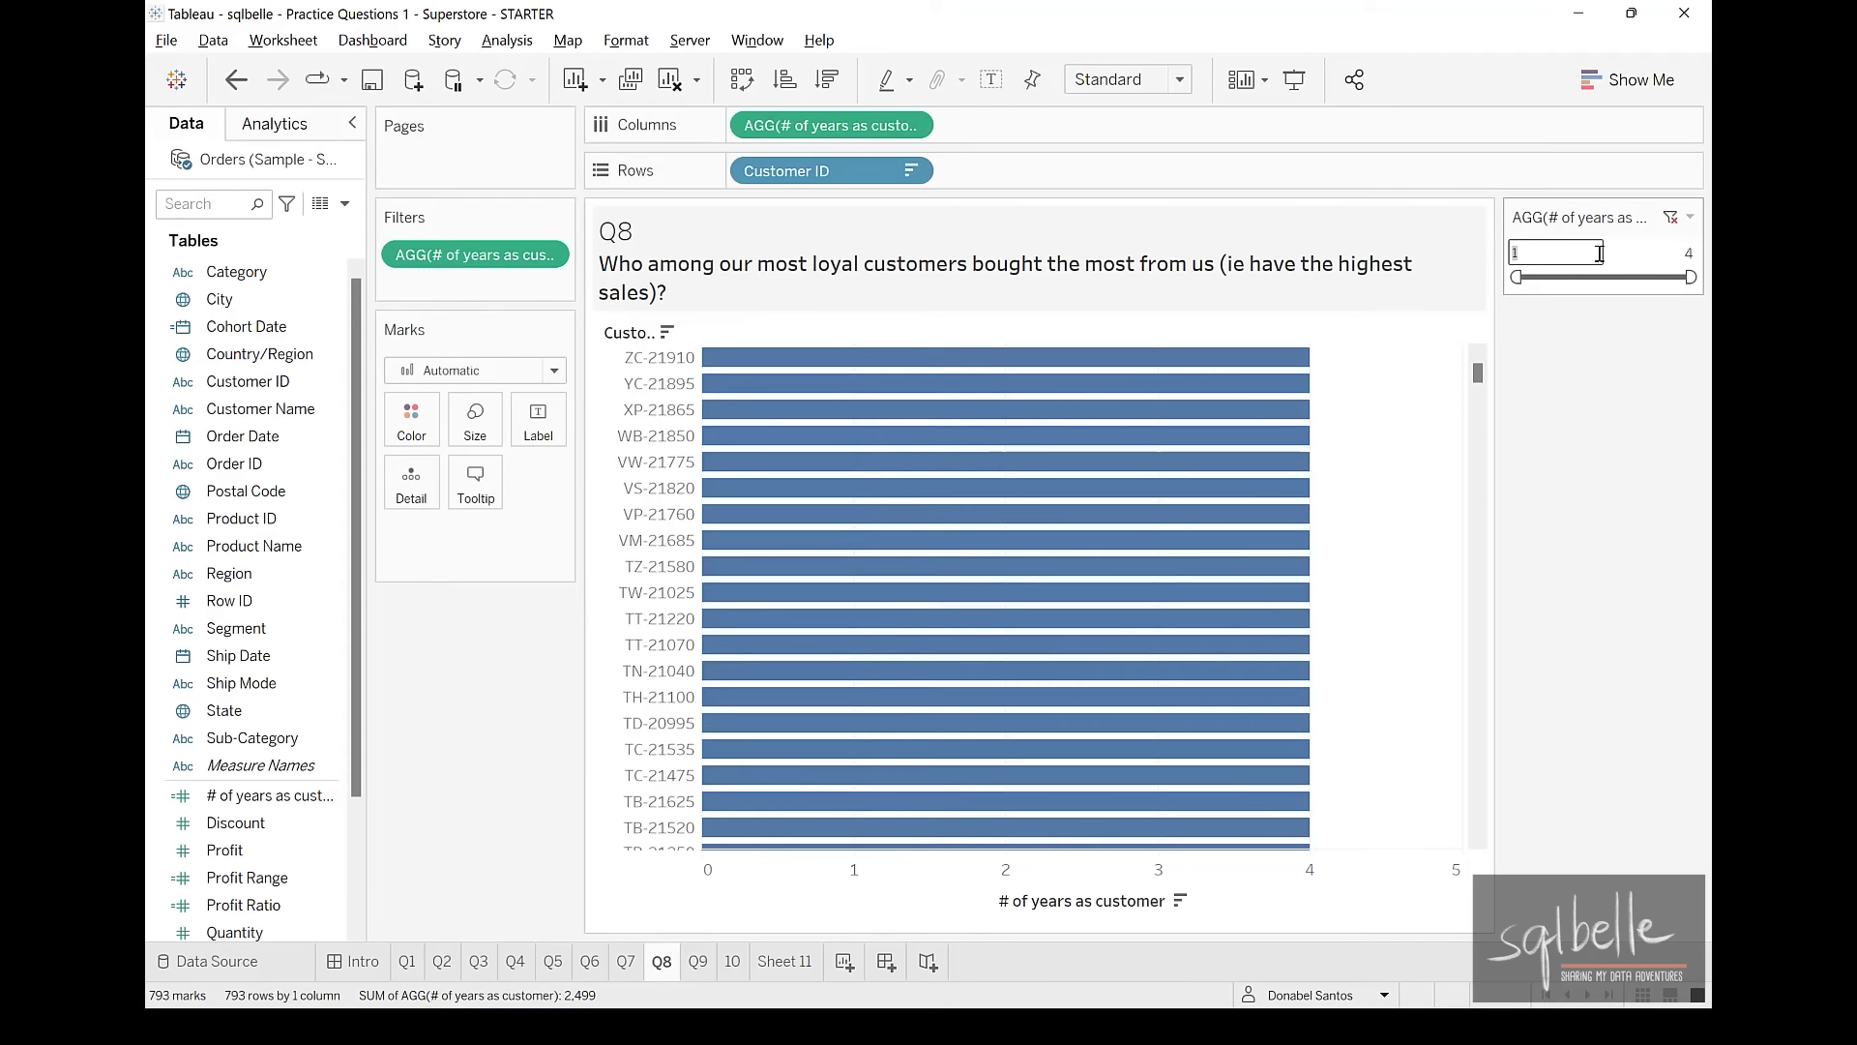
pyautogui.write('4')
pyautogui.press('Return')
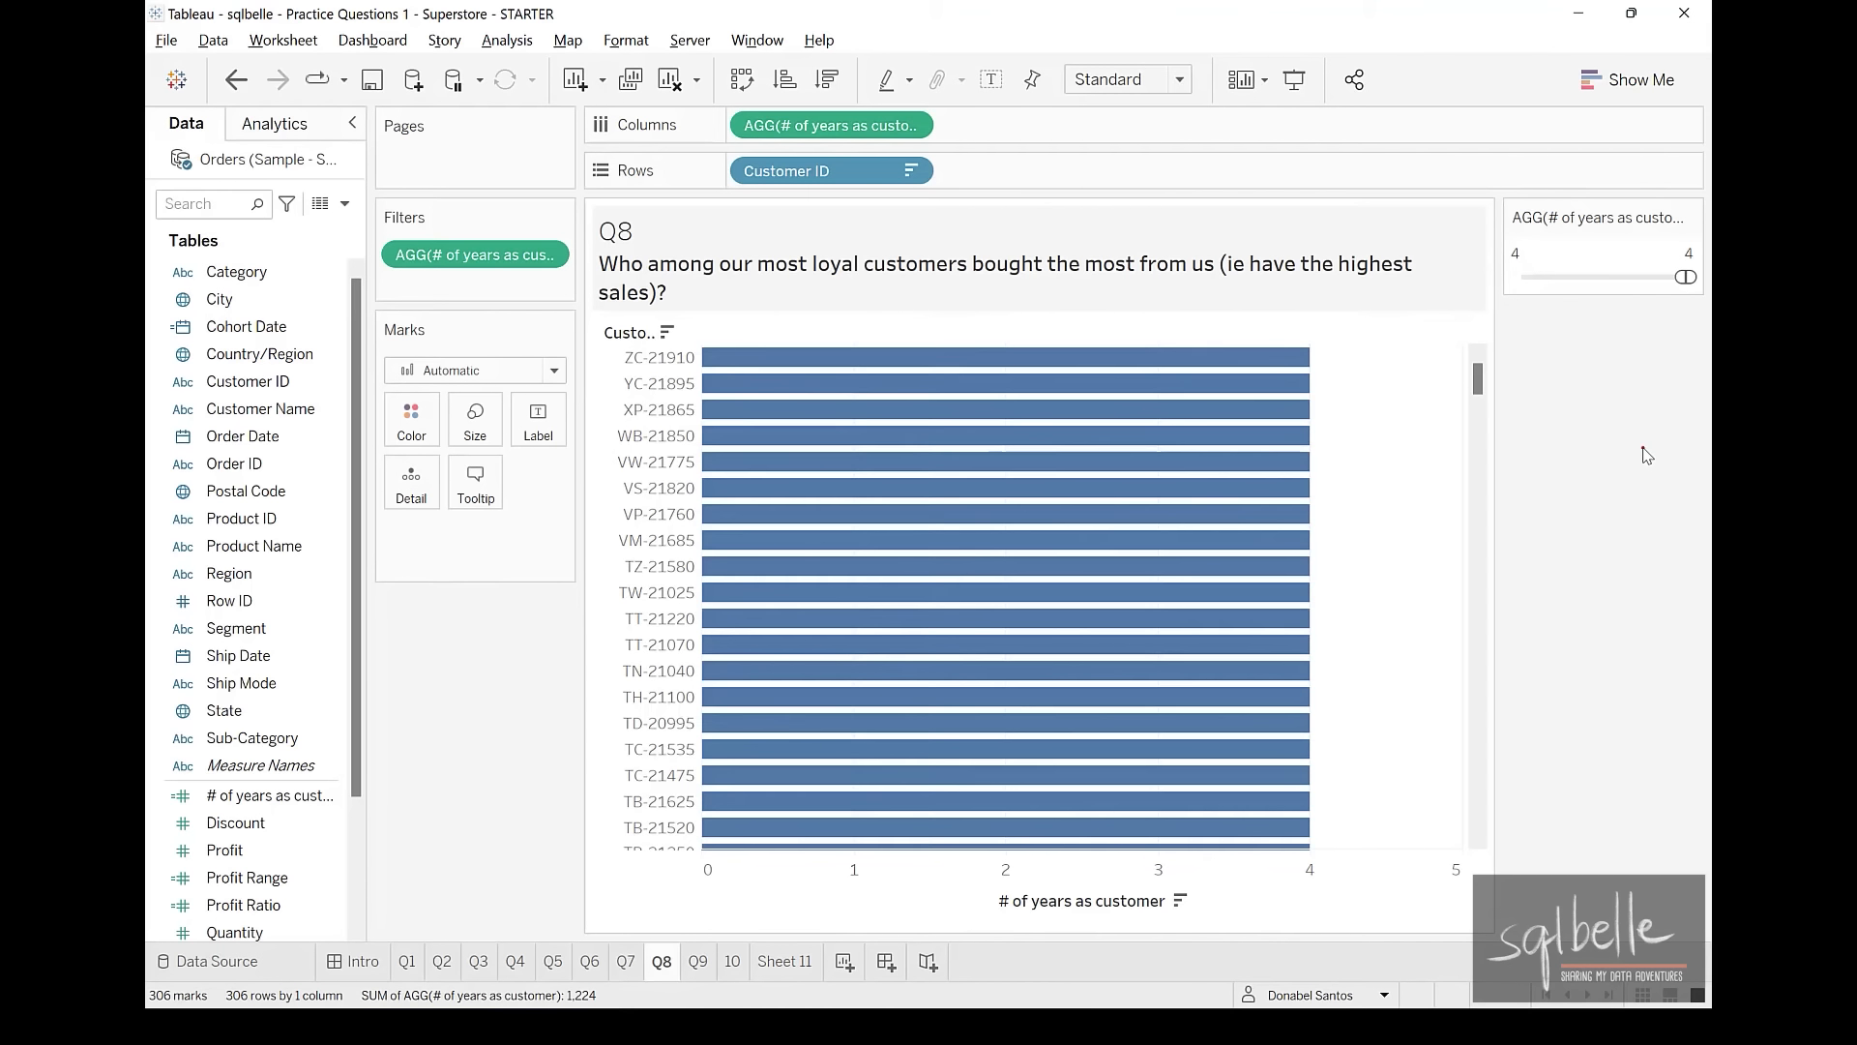
# Draw a temporary arrow to the mark count and circle "bought the most from us" in the Q8 question
pyautogui.moveTo(482, 735)
pyautogui.mouseDown()
pyautogui.moveTo(232, 876)
pyautogui.moveTo(208, 967)
pyautogui.mouseUp()
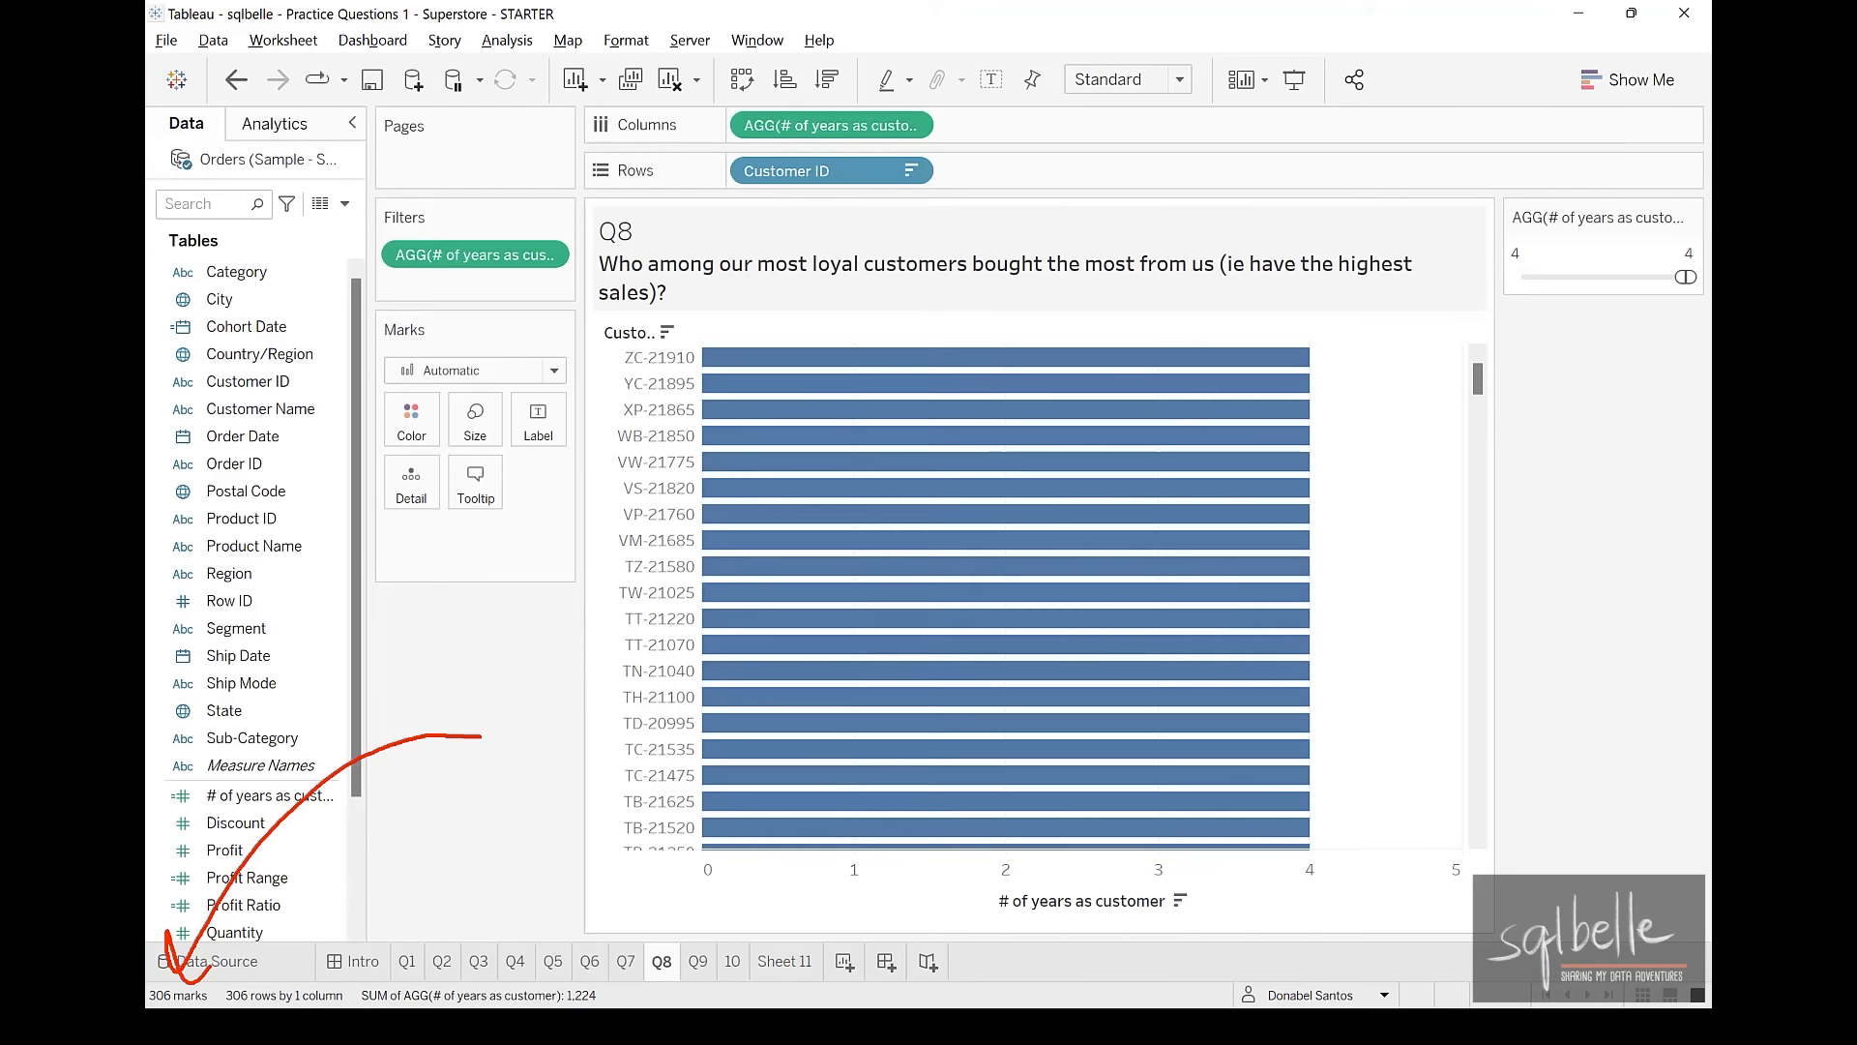
pyautogui.moveTo(977, 280)
pyautogui.mouseDown()
pyautogui.moveTo(1209, 254)
pyautogui.moveTo(914, 275)
pyautogui.mouseUp()
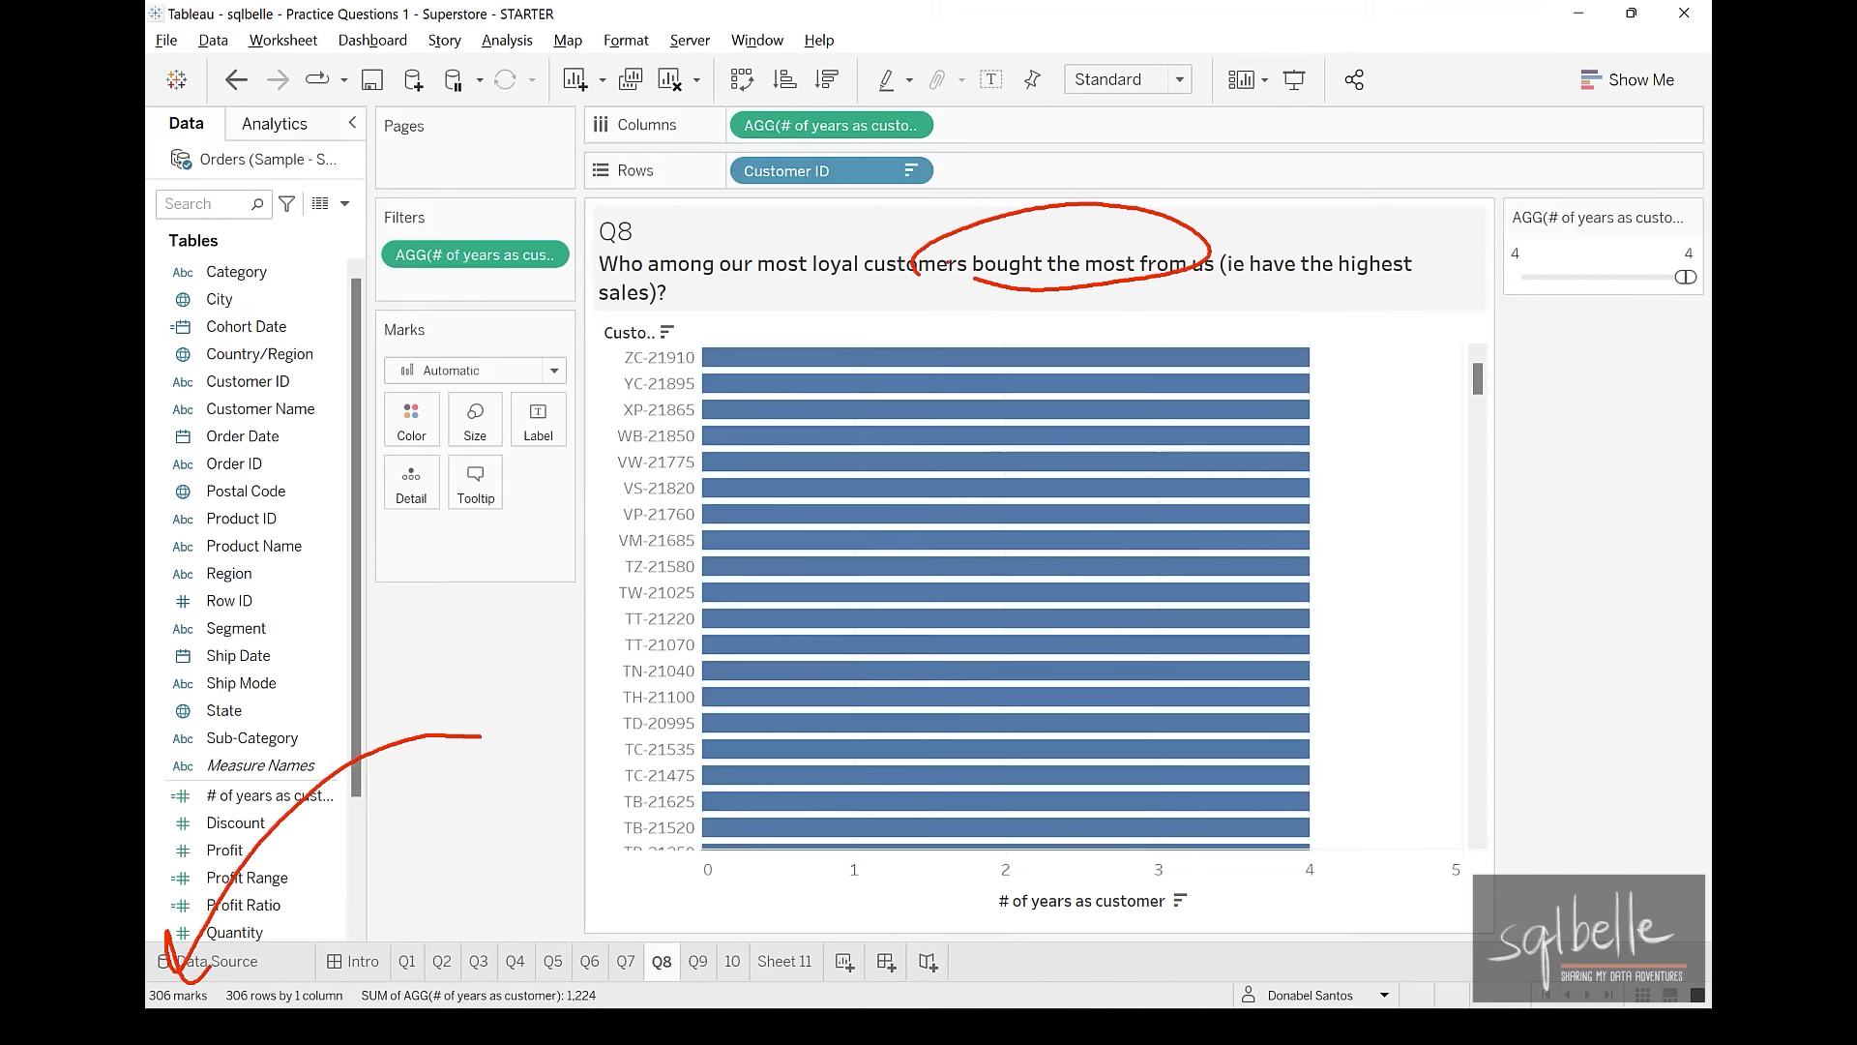
pyautogui.press('Escape')
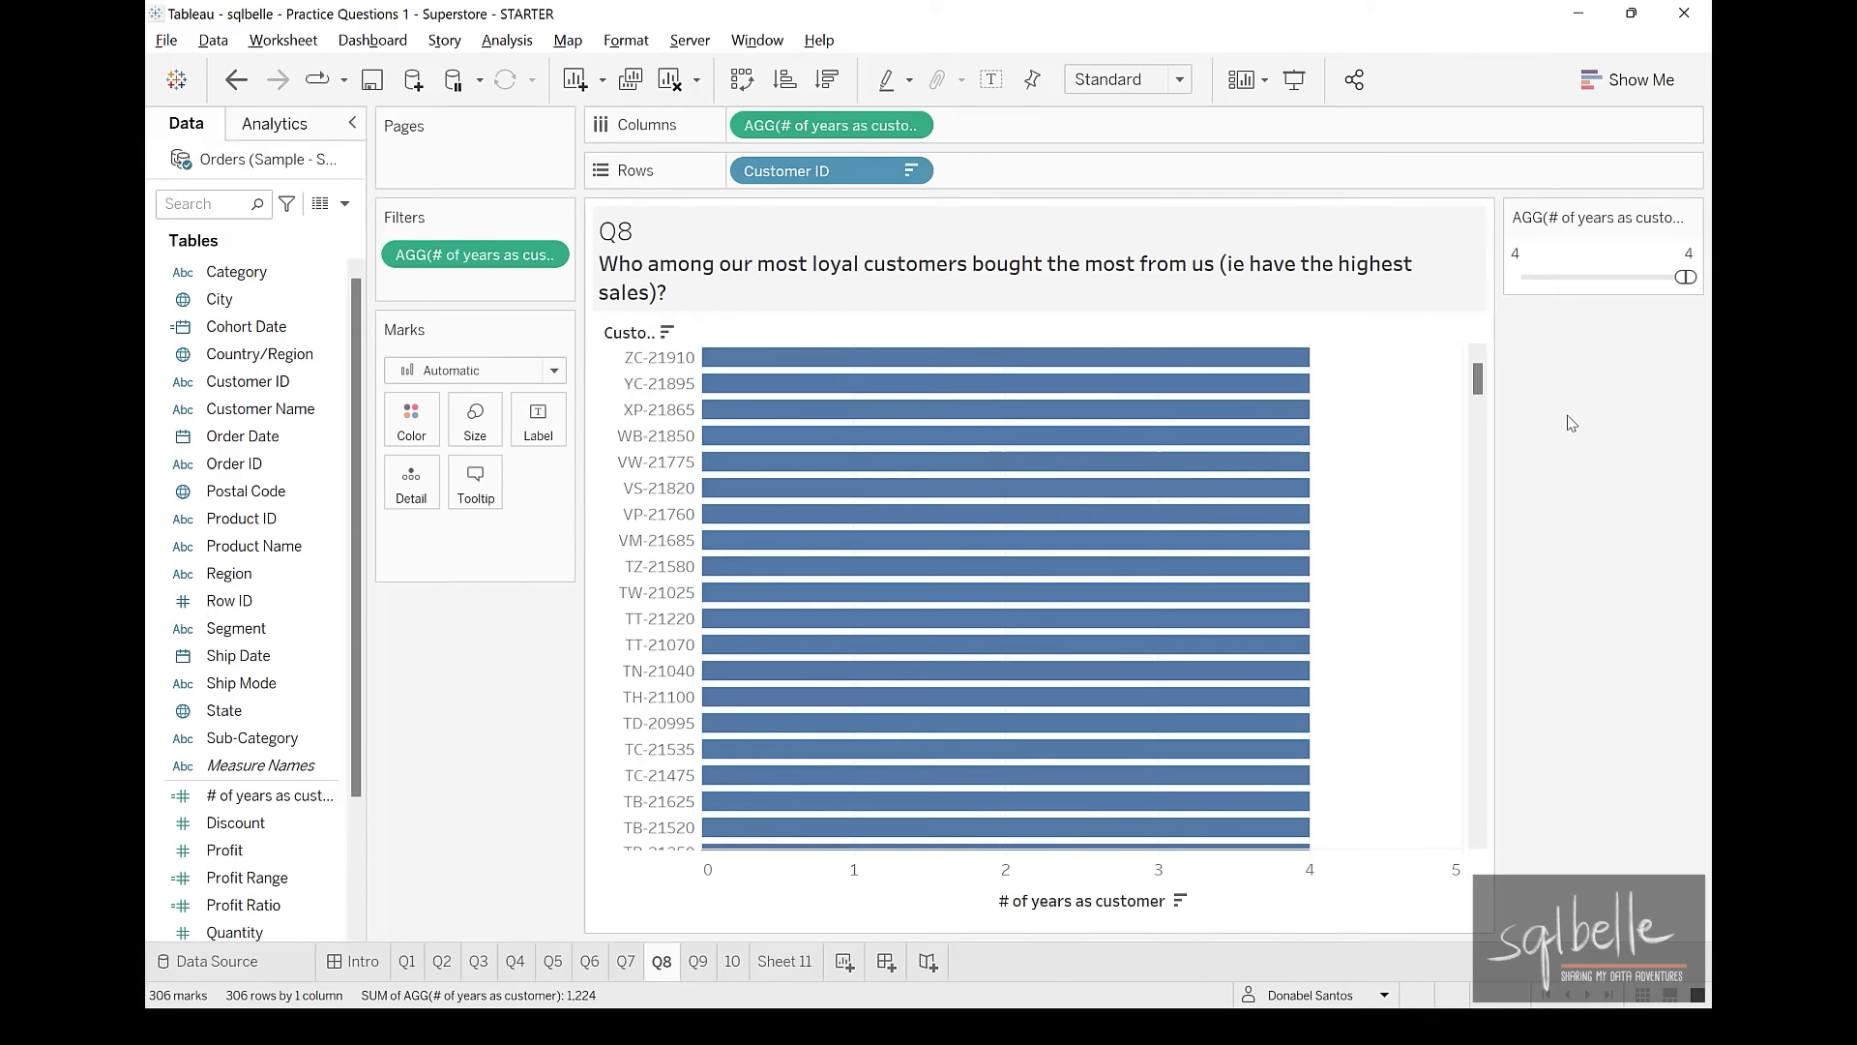
# Add Sales to the columns after # of years as customer and sort the customers by sales in descending order
pyautogui.scroll(-3, 261, 852)
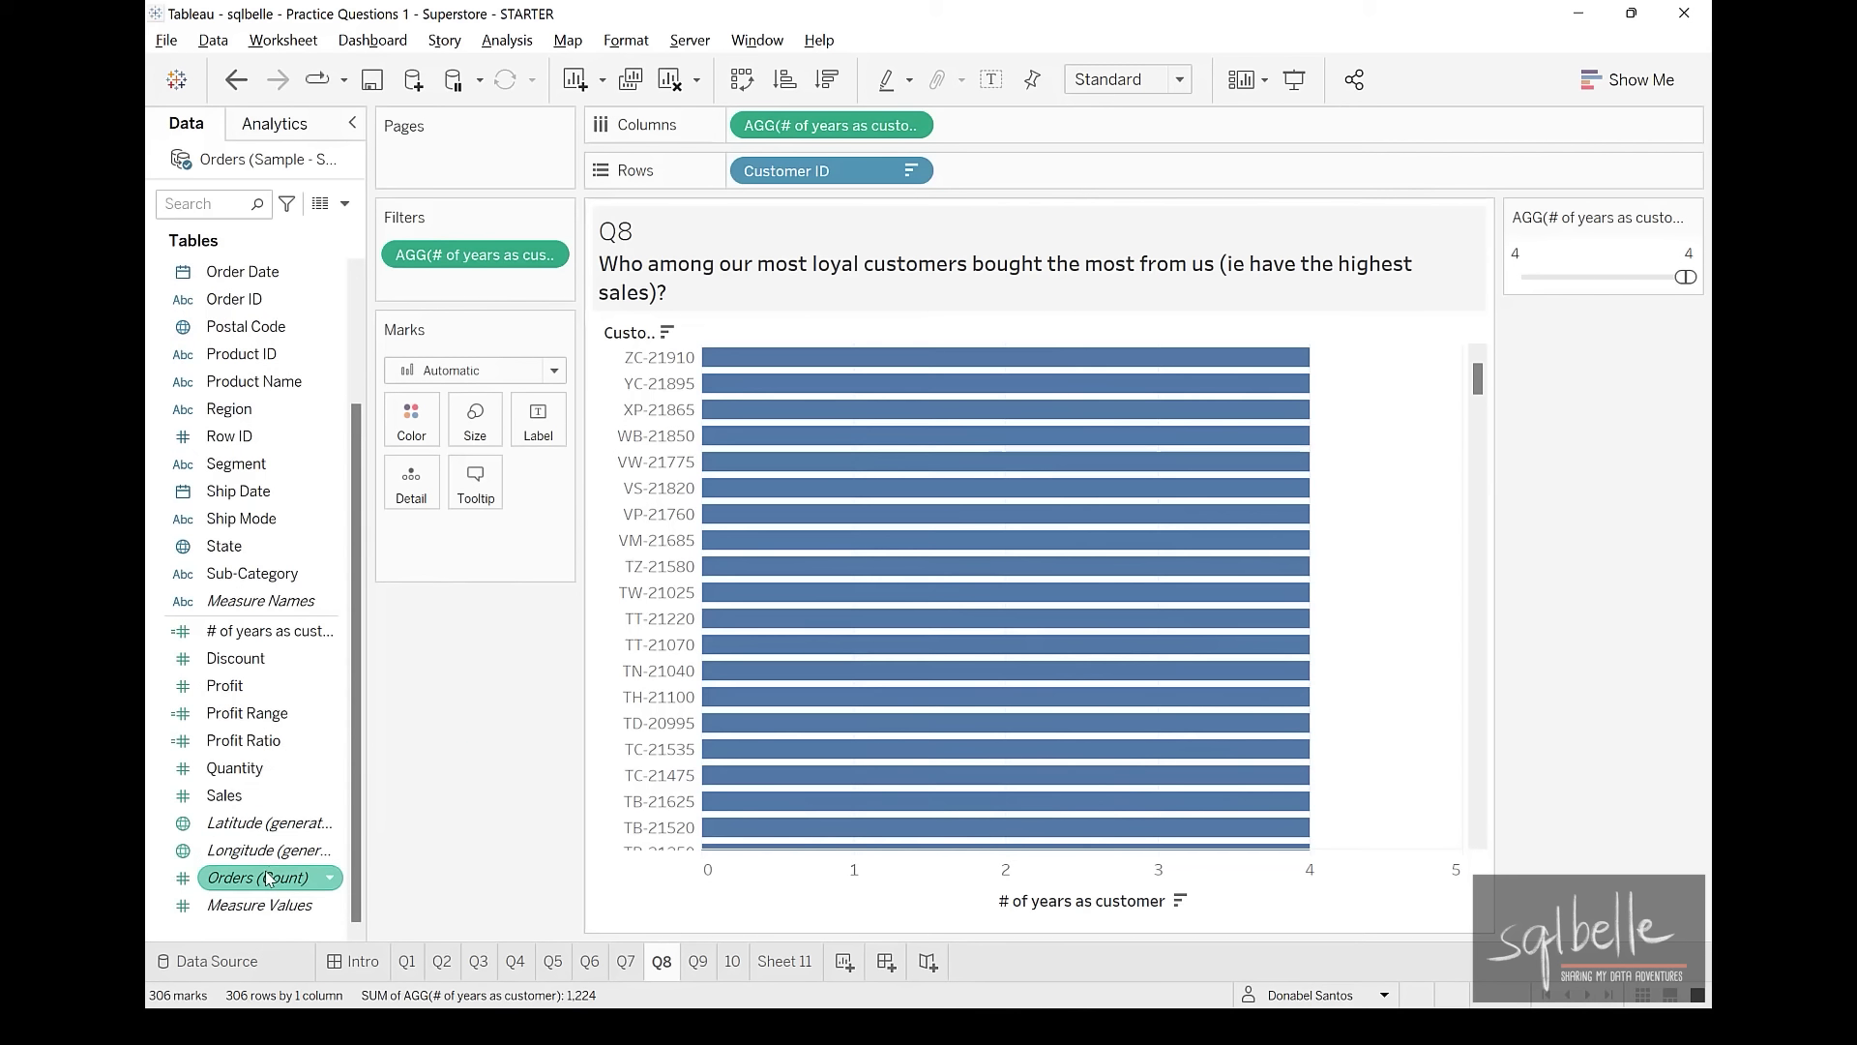
pyautogui.moveTo(224, 795); pyautogui.dragTo(1114, 133)
pyautogui.click(1305, 902)
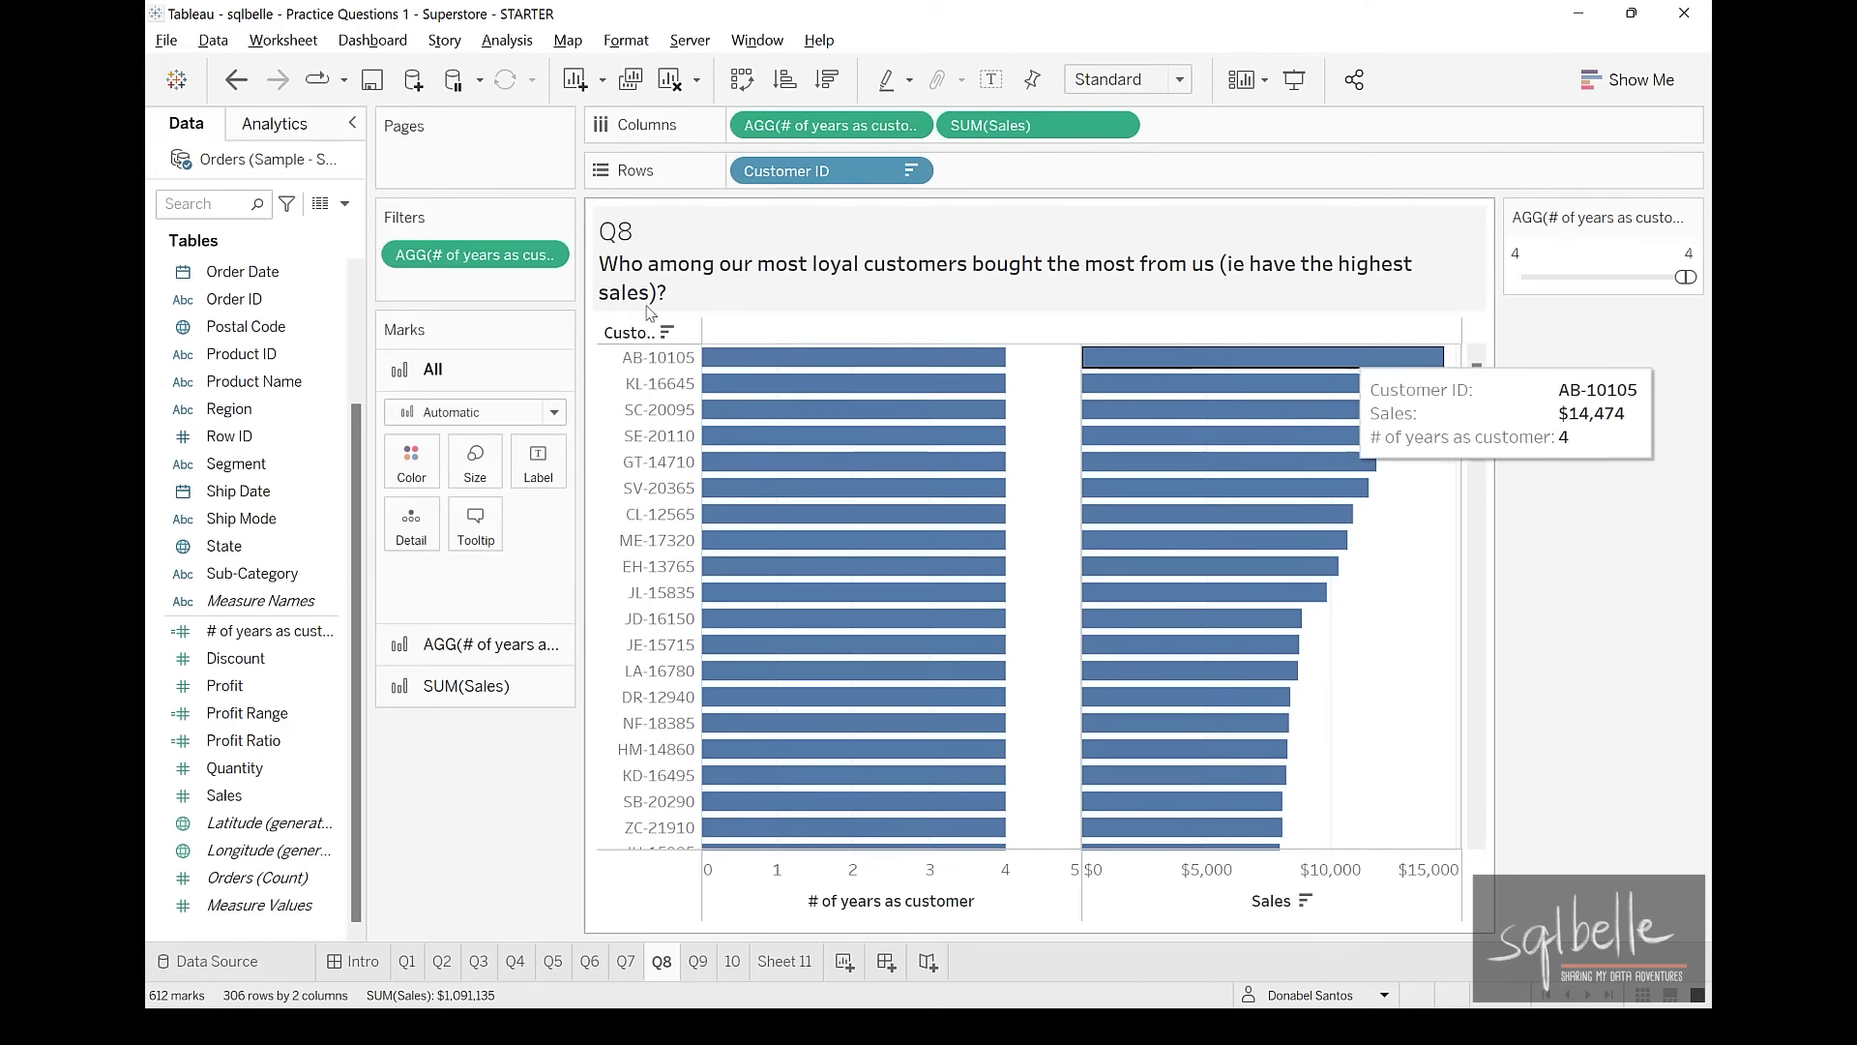
# Add all Customer Name members to the rows after Customer ID
pyautogui.scroll(2, 355, 316)
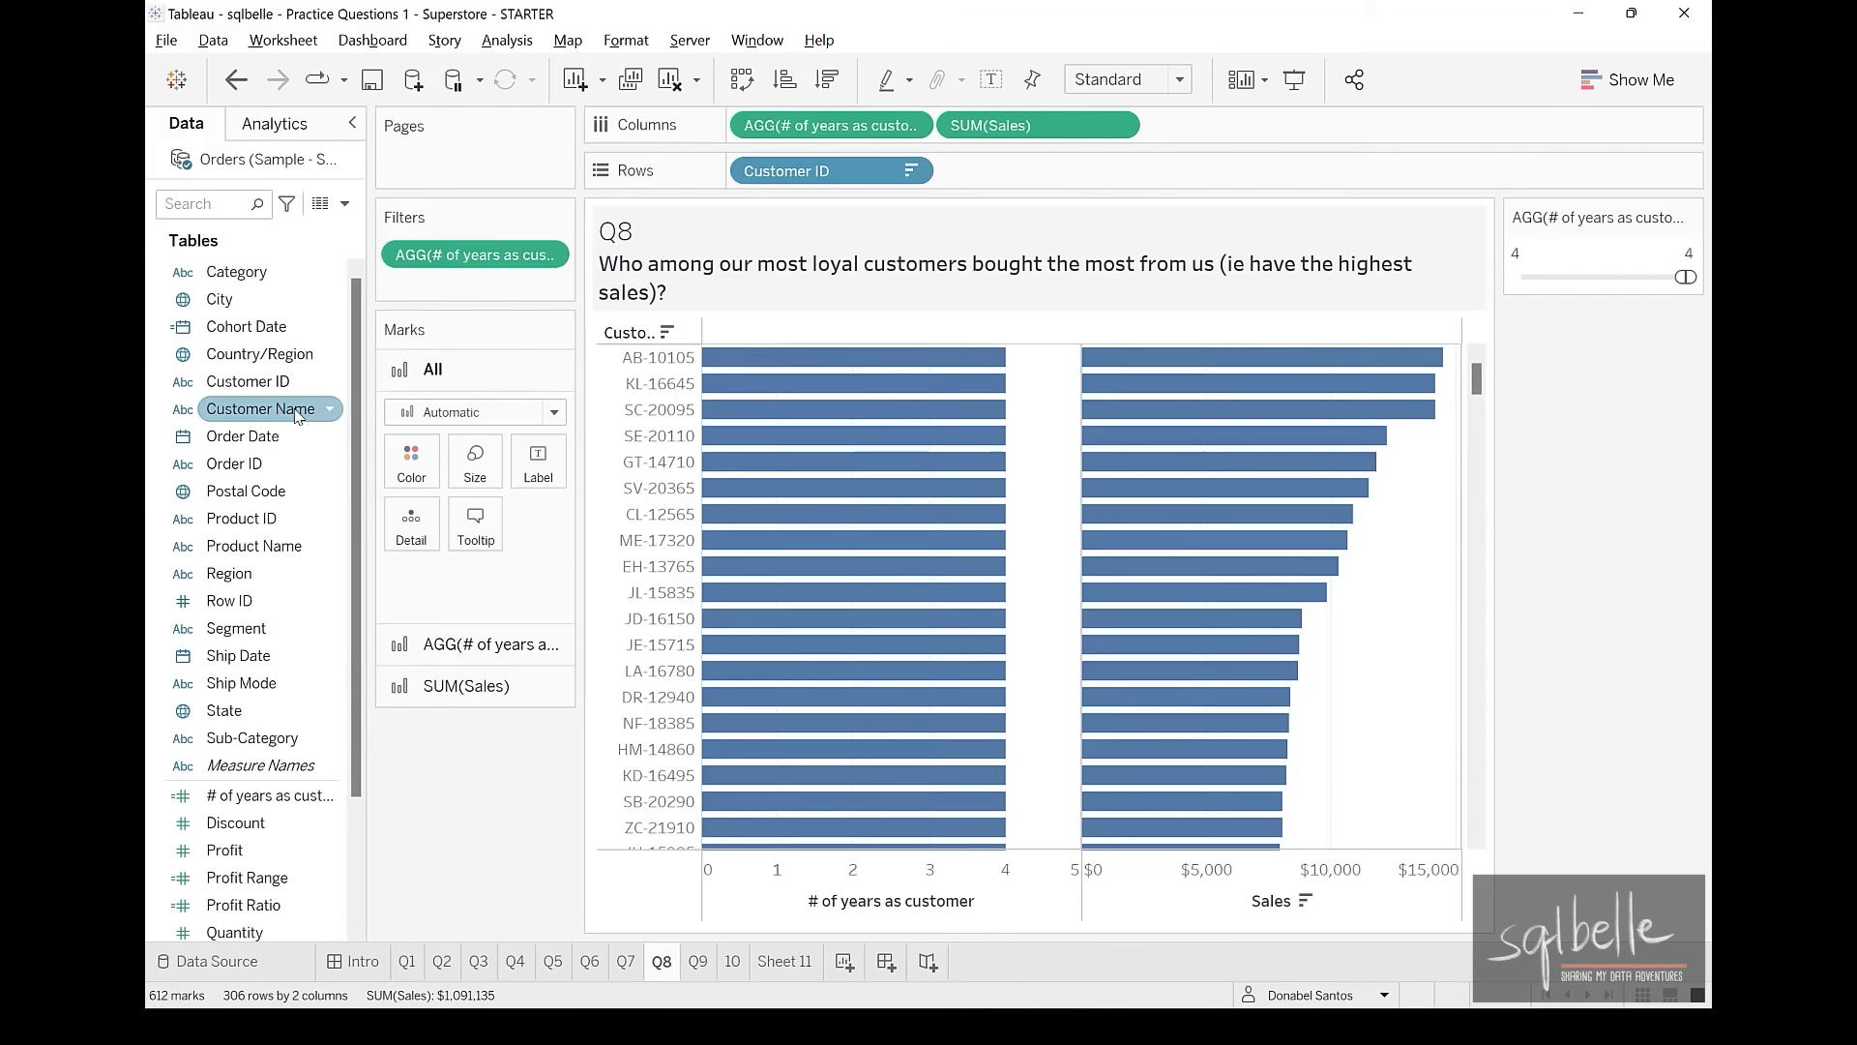
pyautogui.moveTo(260, 408); pyautogui.dragTo(1093, 190)
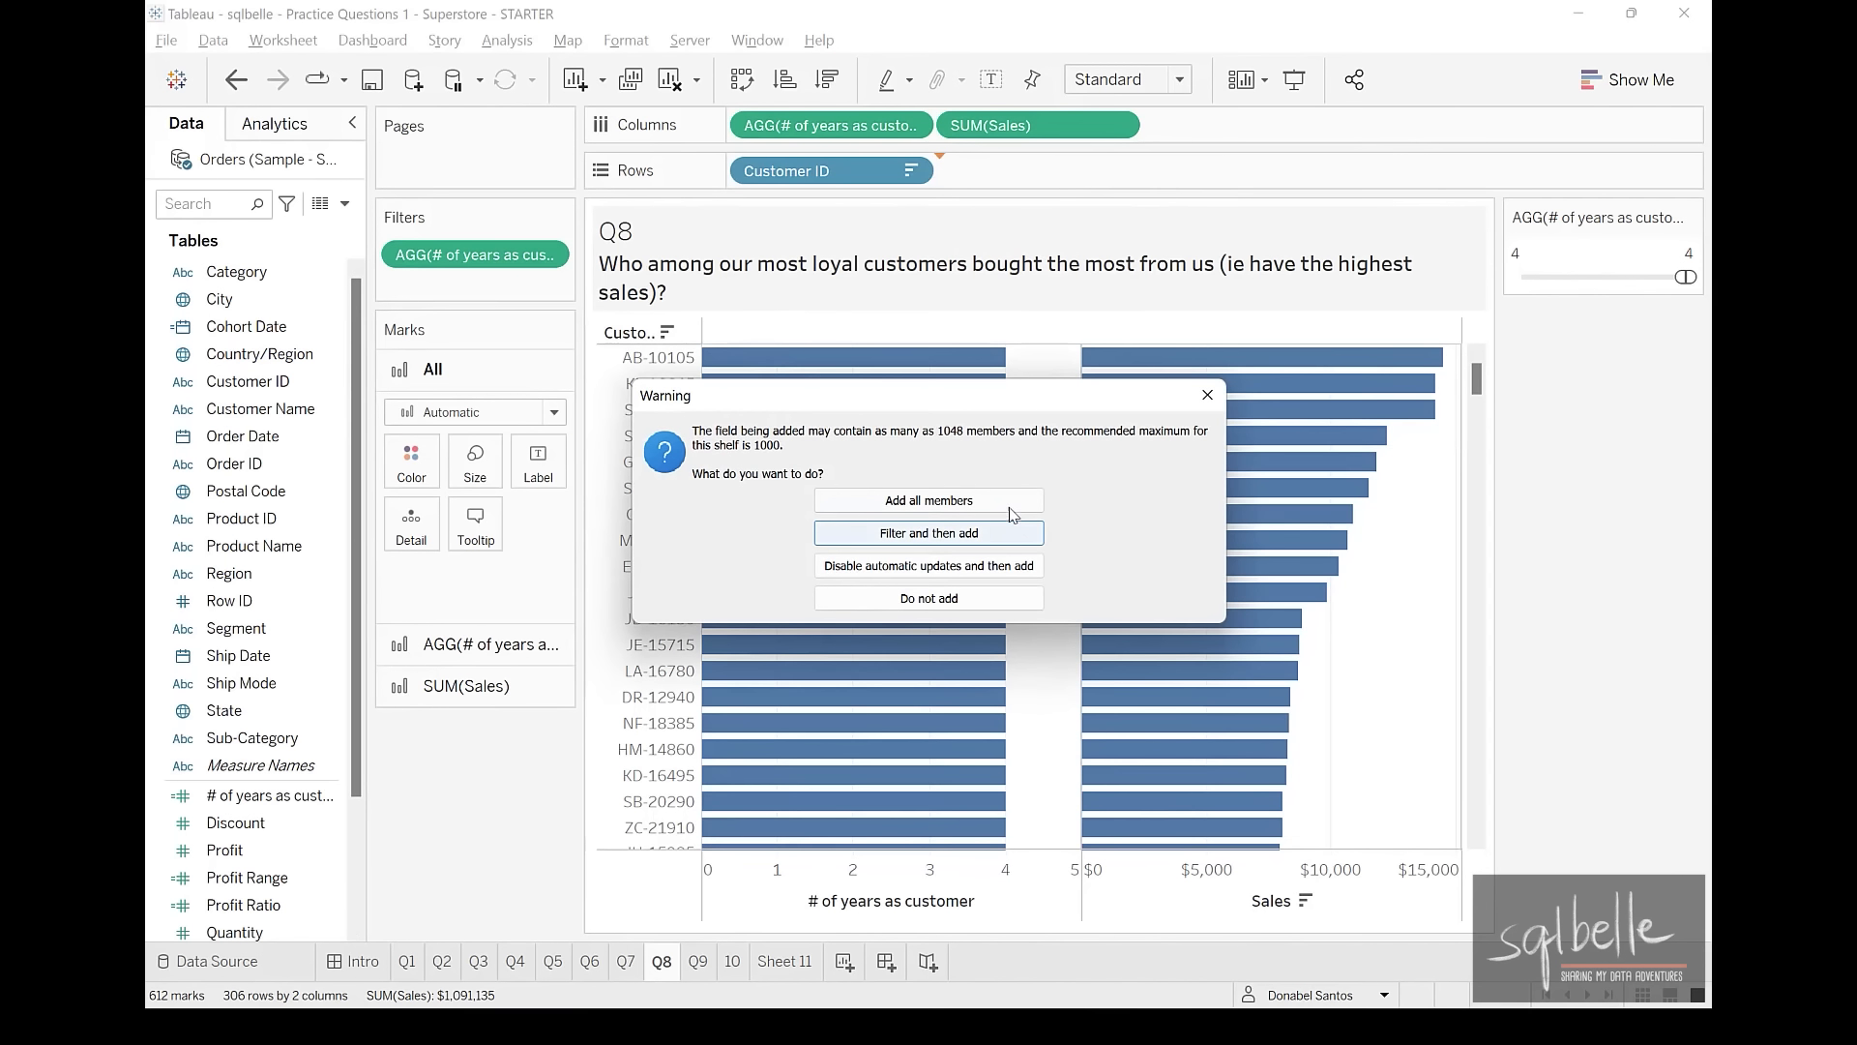
pyautogui.click(900, 498)
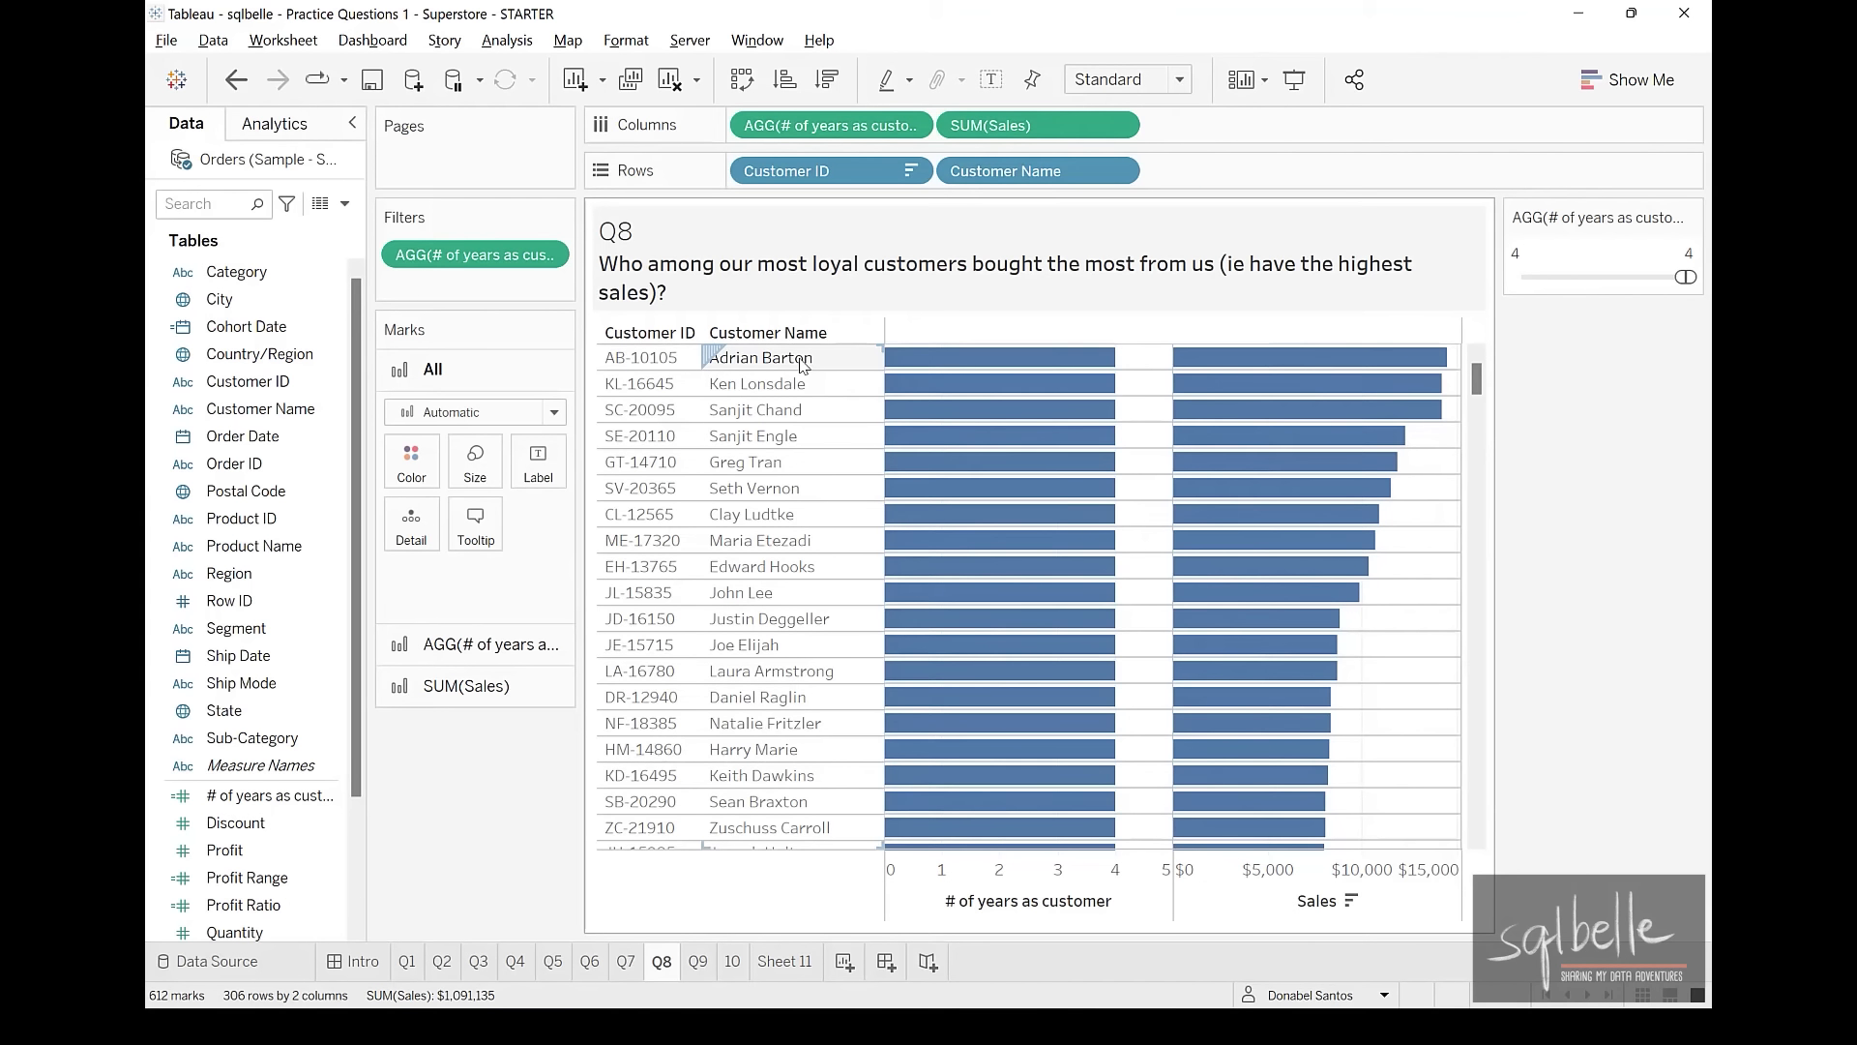
# On the Q9 sheet, chart Sales in the columns against all Product ID members in the rows
pyautogui.hotkey('ctrl', 'Tab')
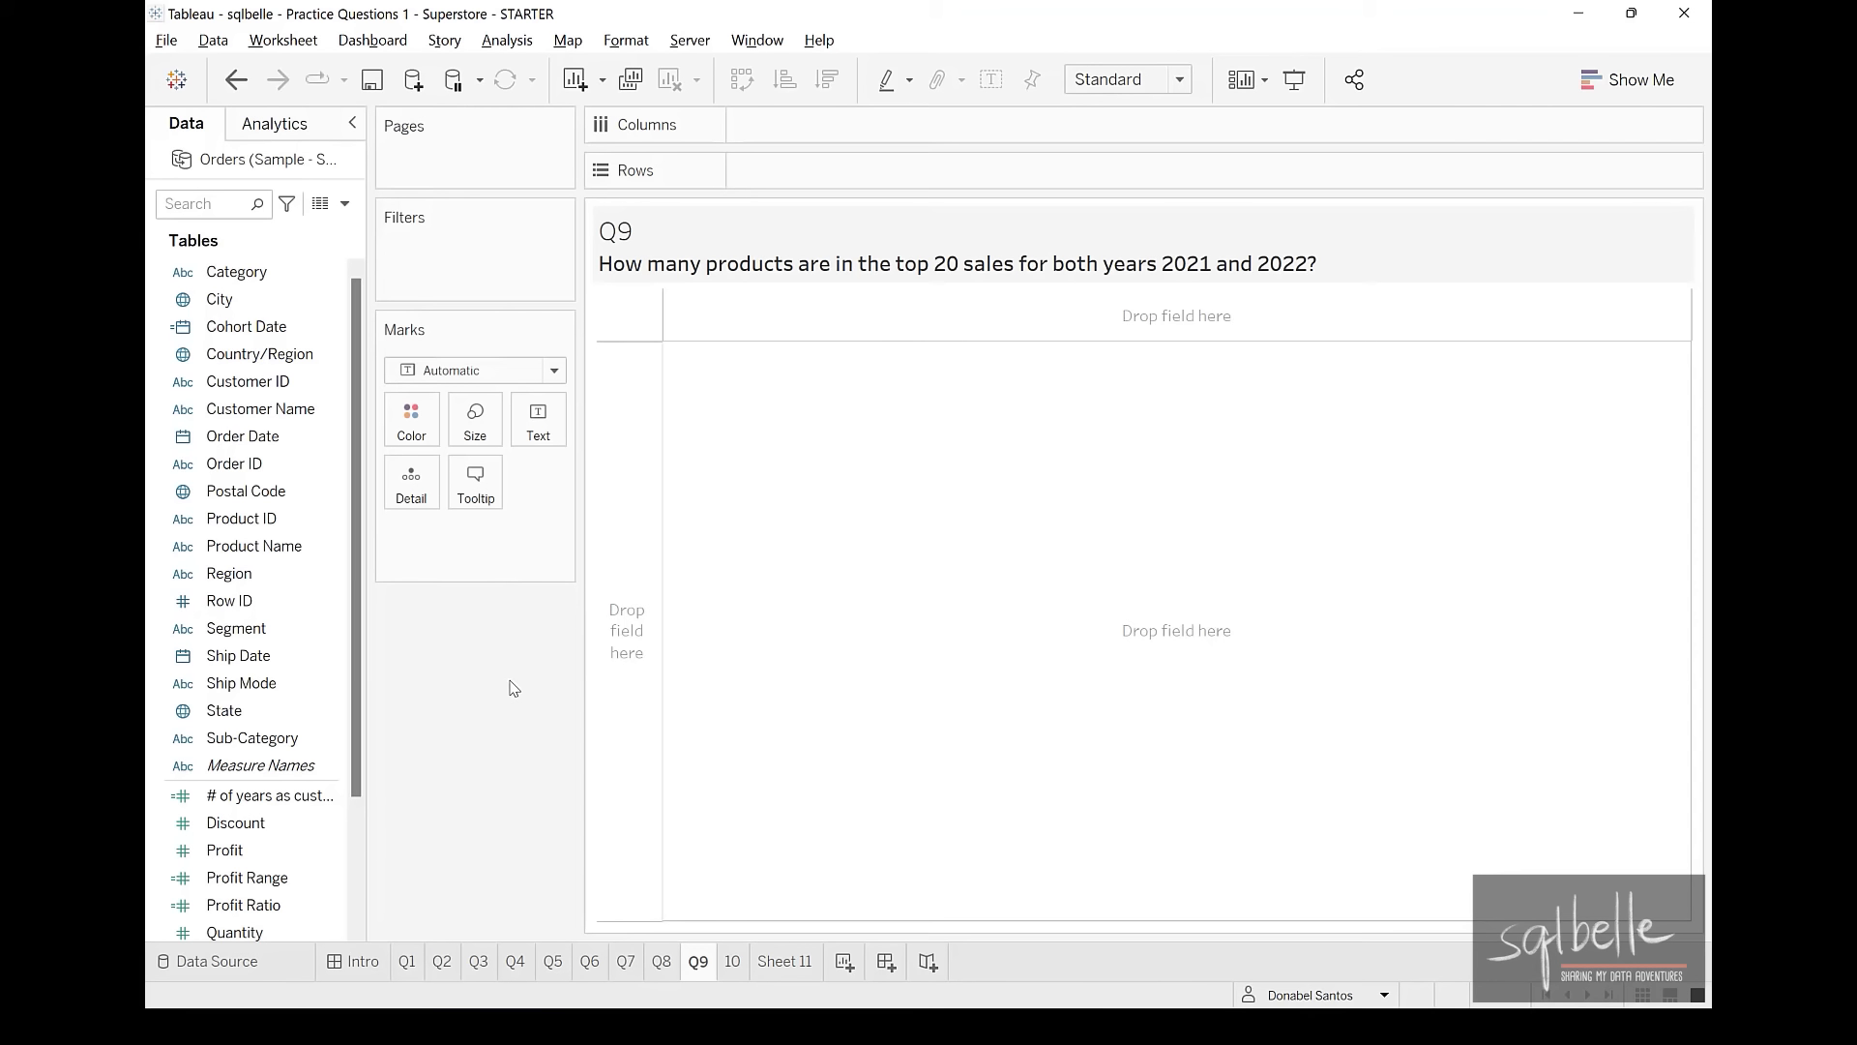
pyautogui.scroll(-2, 476, 723)
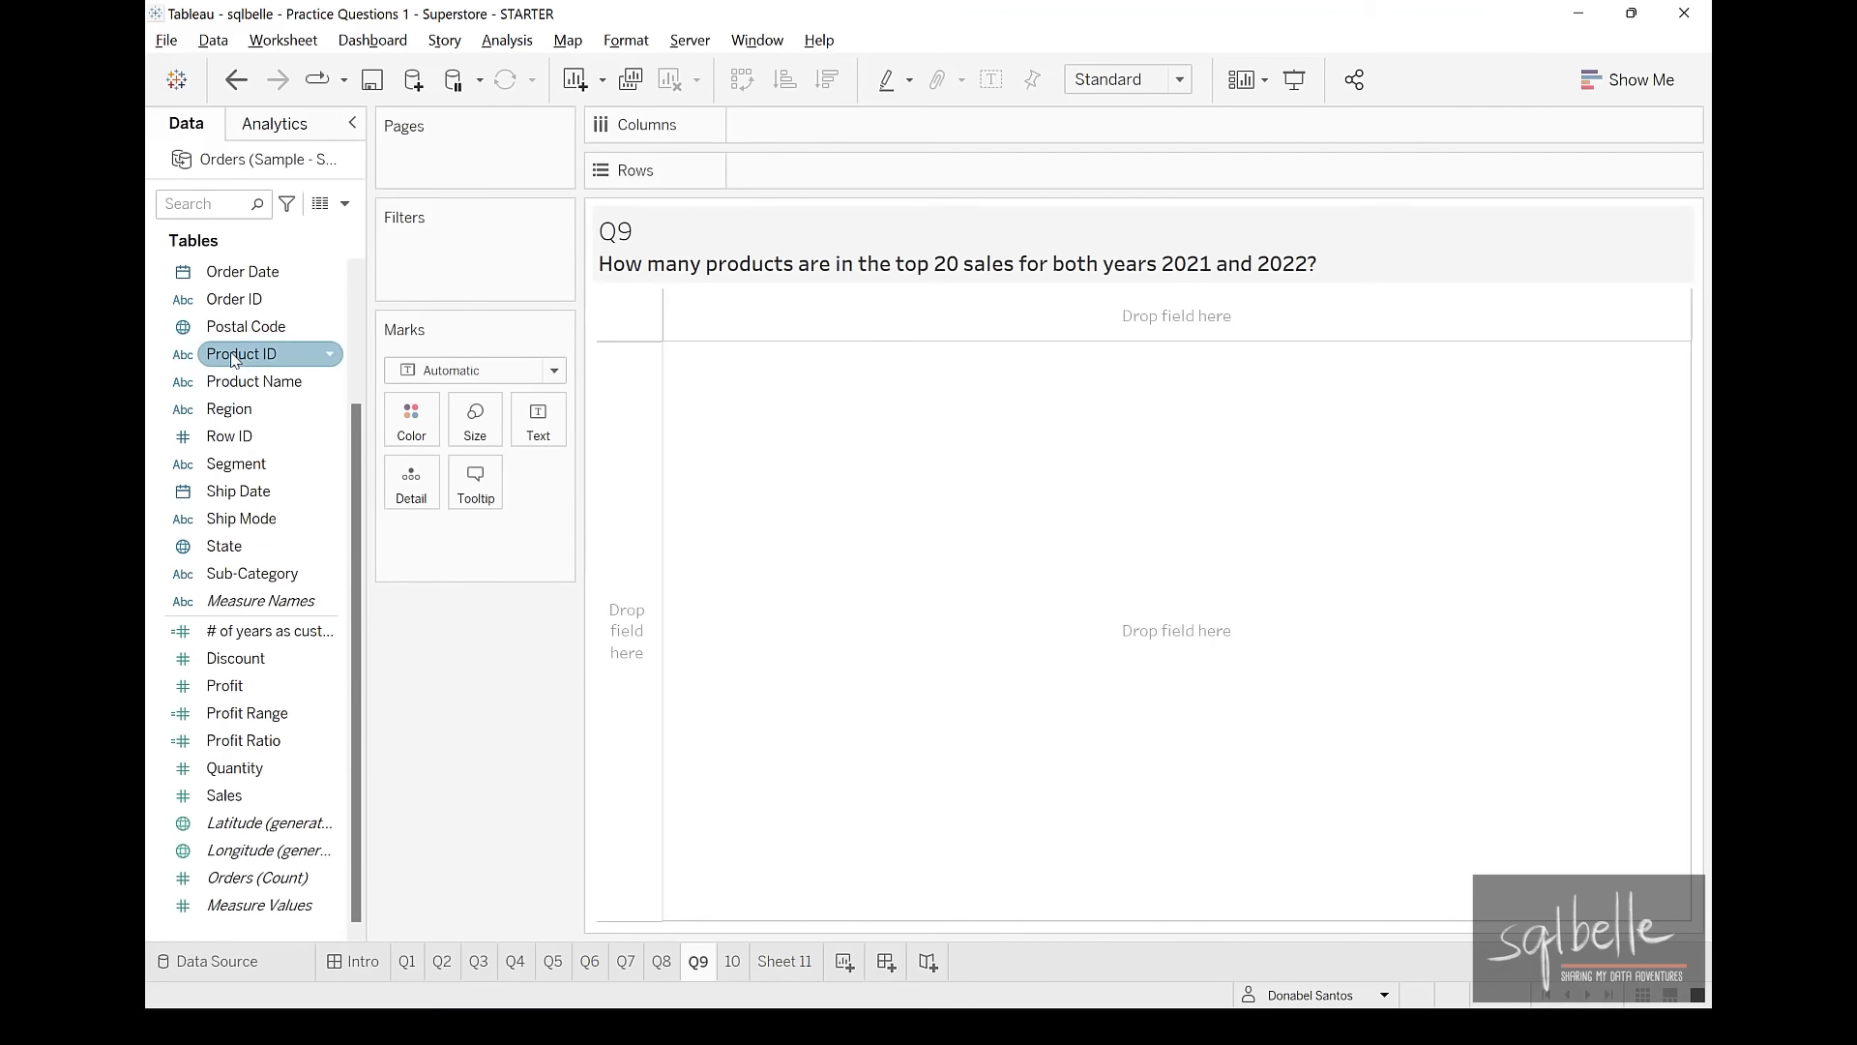
pyautogui.moveTo(241, 354); pyautogui.dragTo(777, 176)
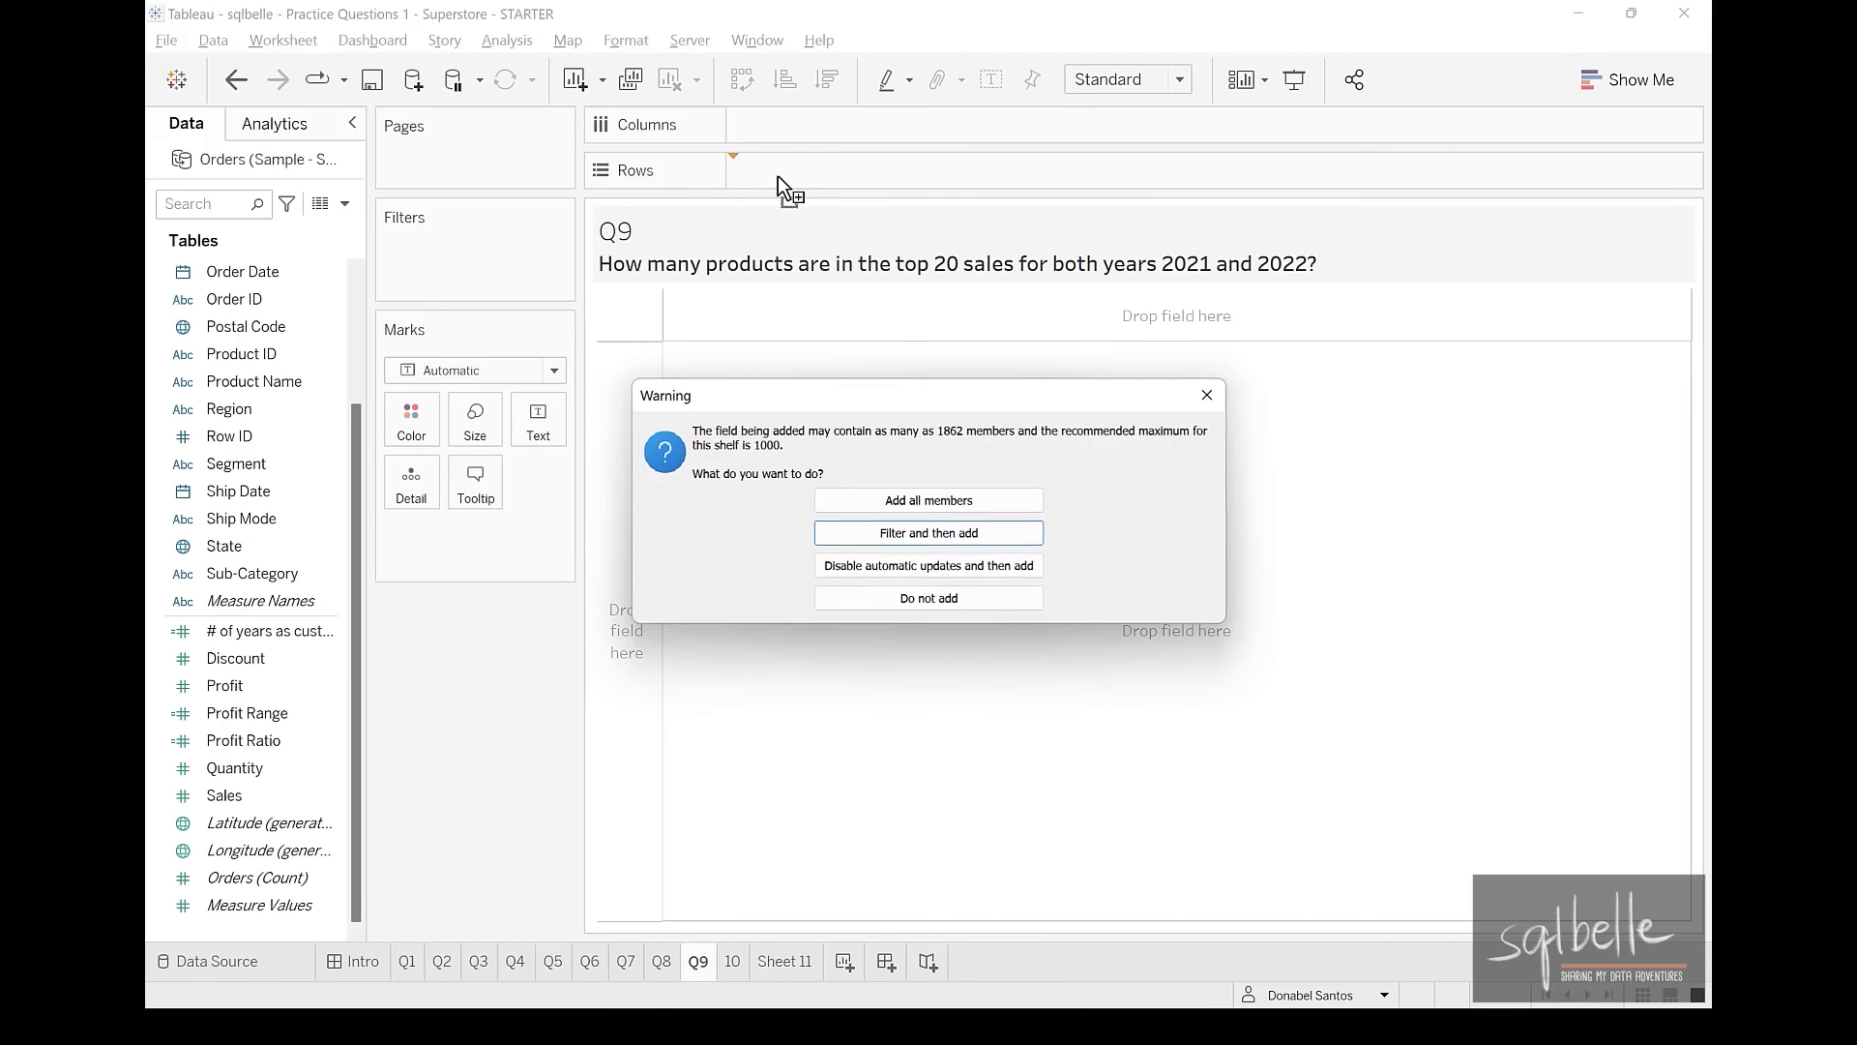
pyautogui.click(957, 502)
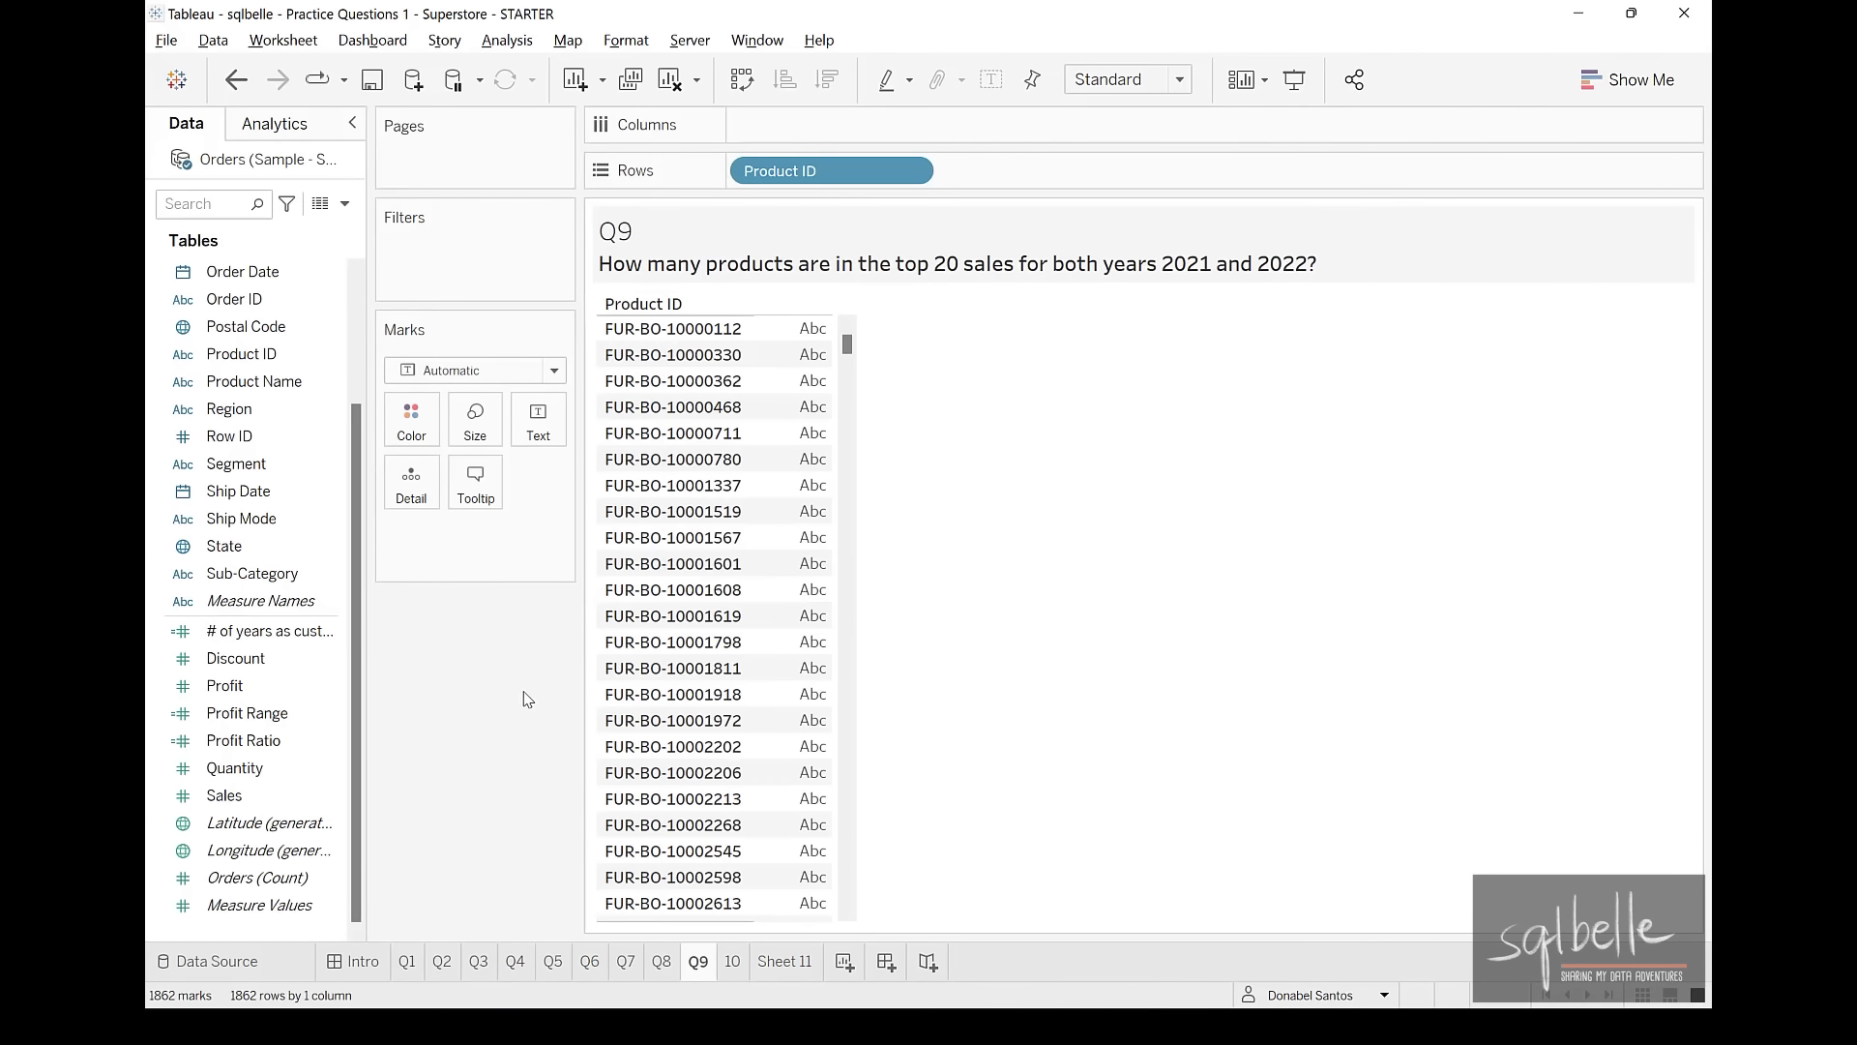
pyautogui.moveTo(254, 791); pyautogui.dragTo(871, 131)
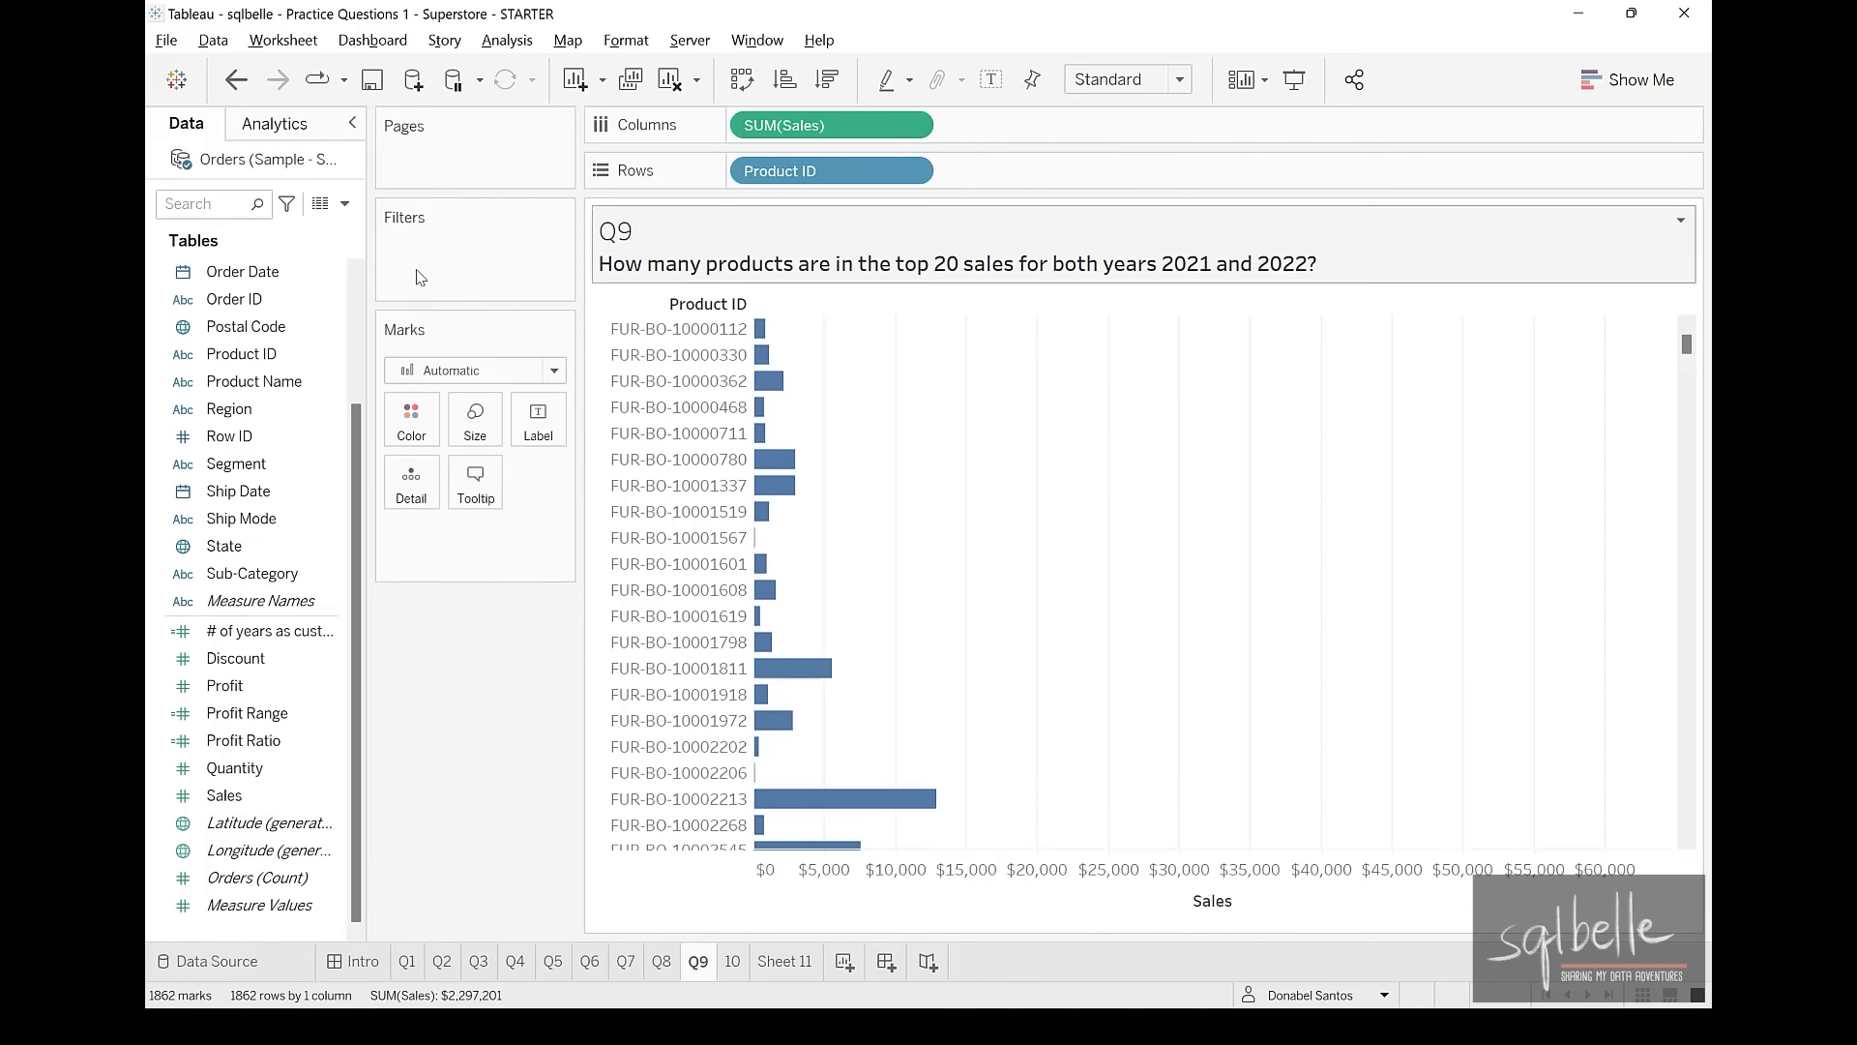
# Split the sales columns by year of Order Date and keep only 2021 and 2022
pyautogui.click(360, 298)
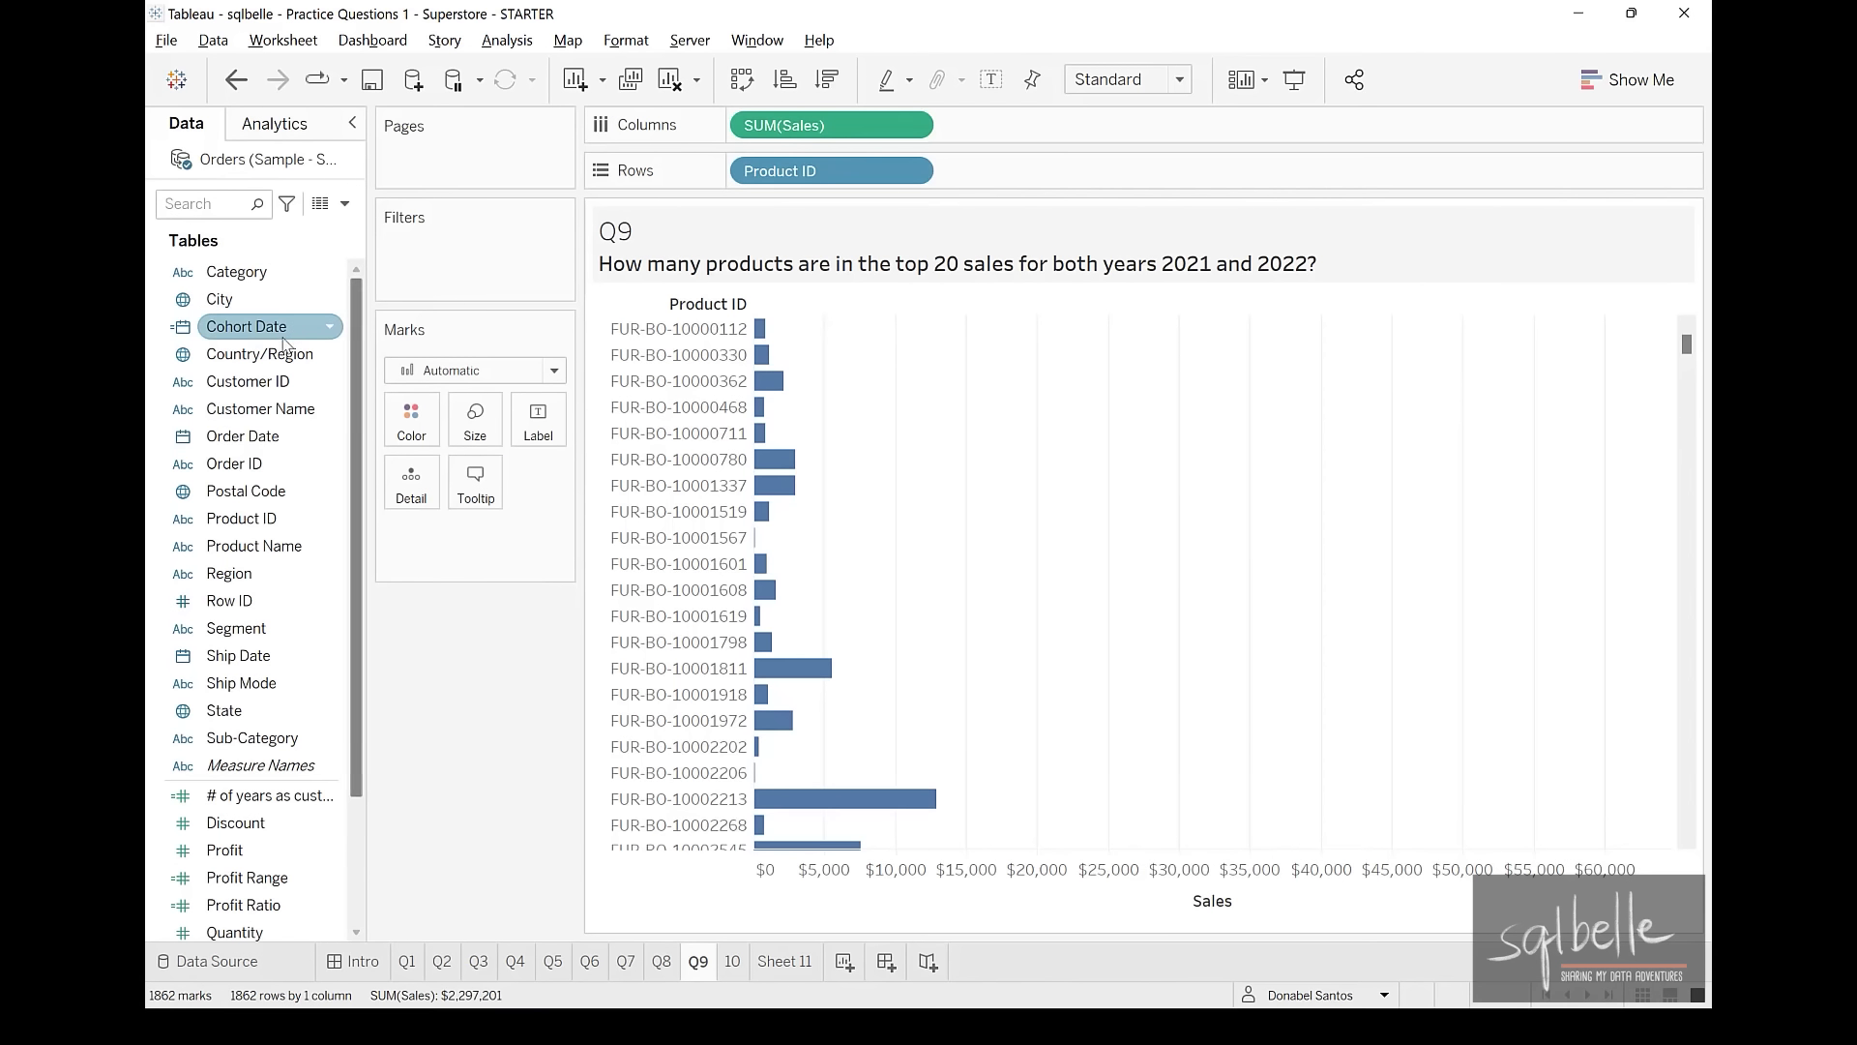
pyautogui.moveTo(232, 463); pyautogui.dragTo(780, 131)
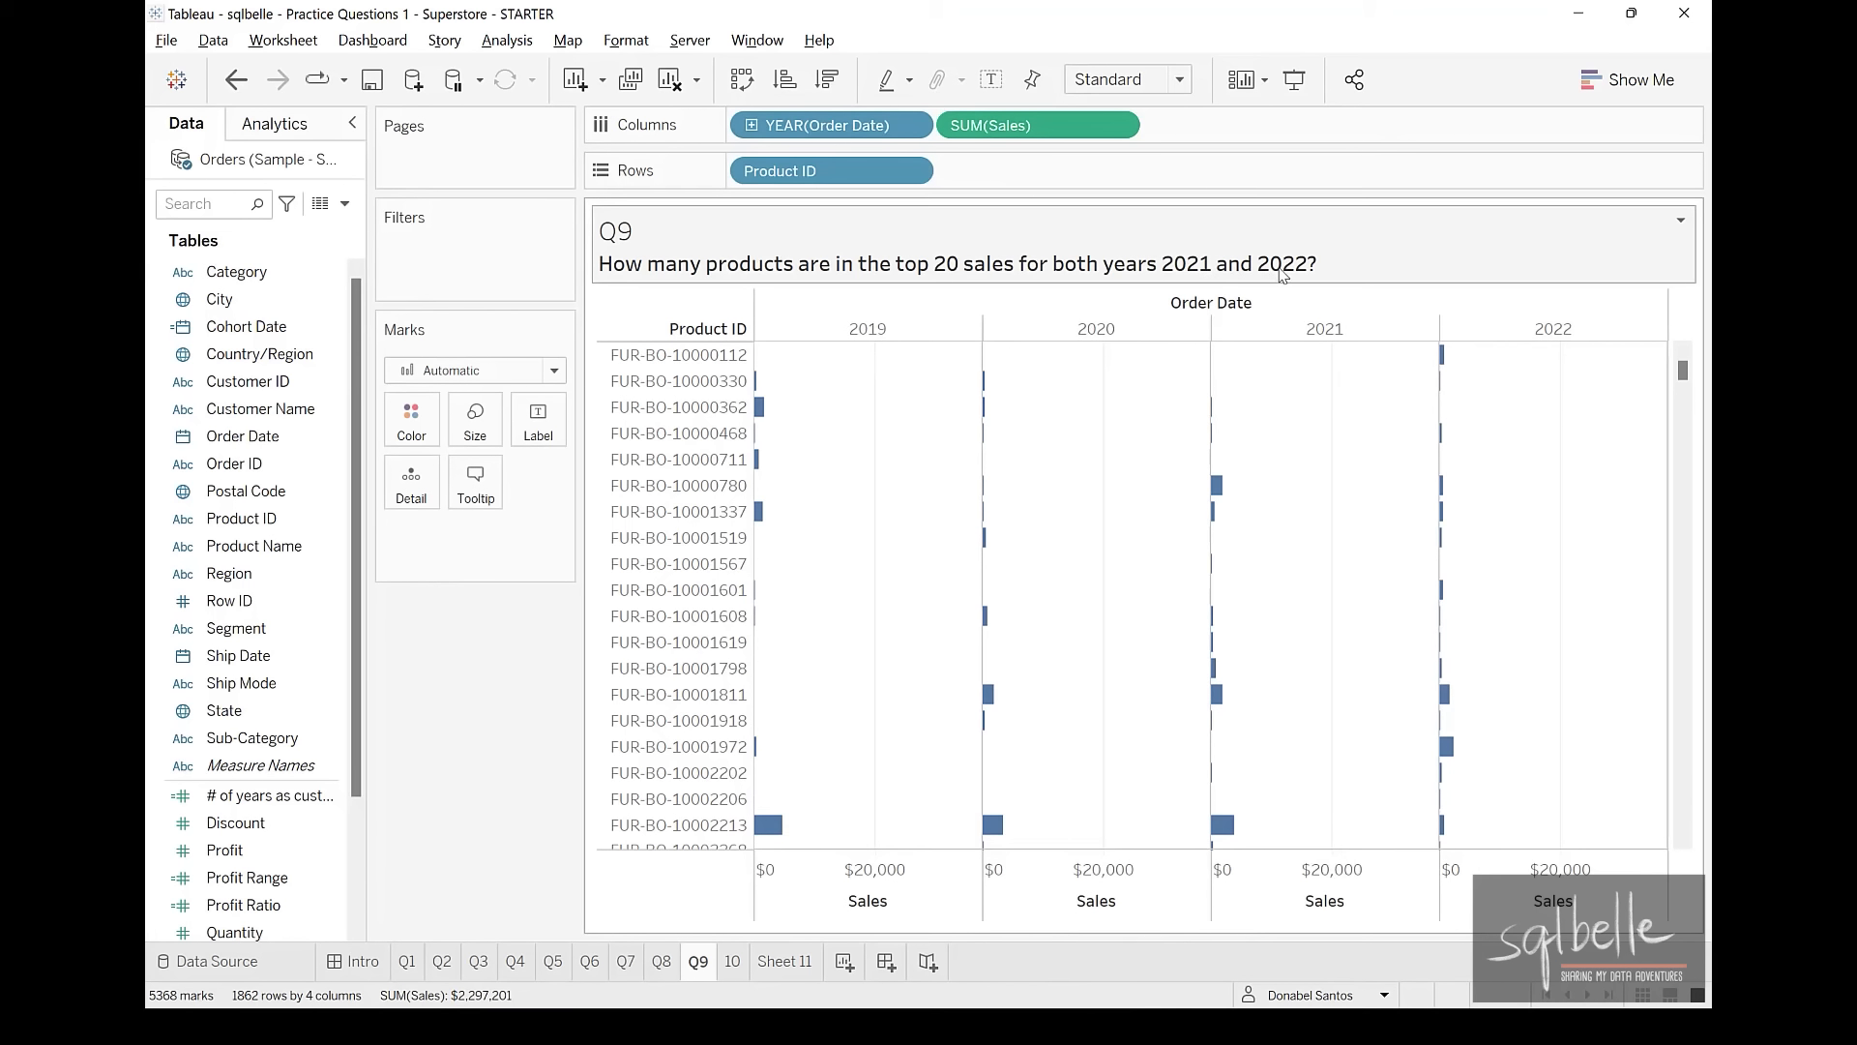
pyautogui.click(1316, 334)
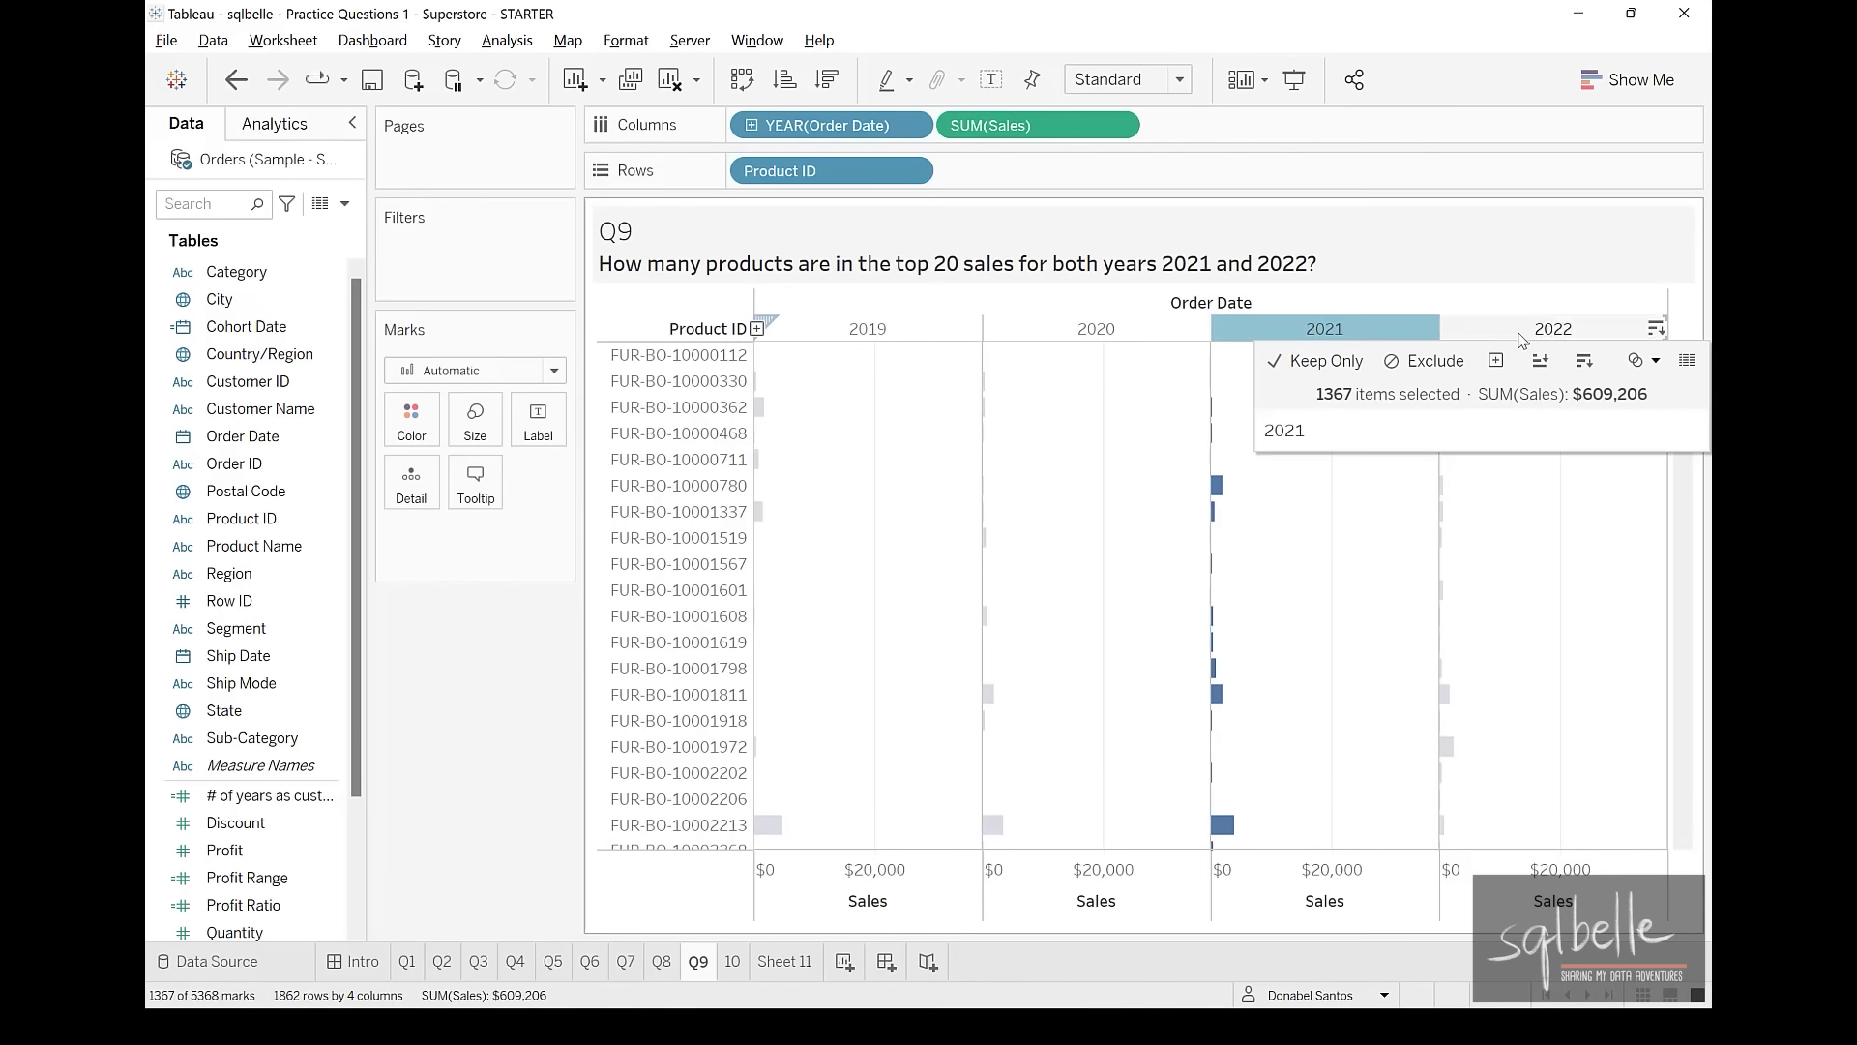
pyautogui.keyDown('ctrl'); pyautogui.click(1552, 332); pyautogui.keyUp('ctrl')
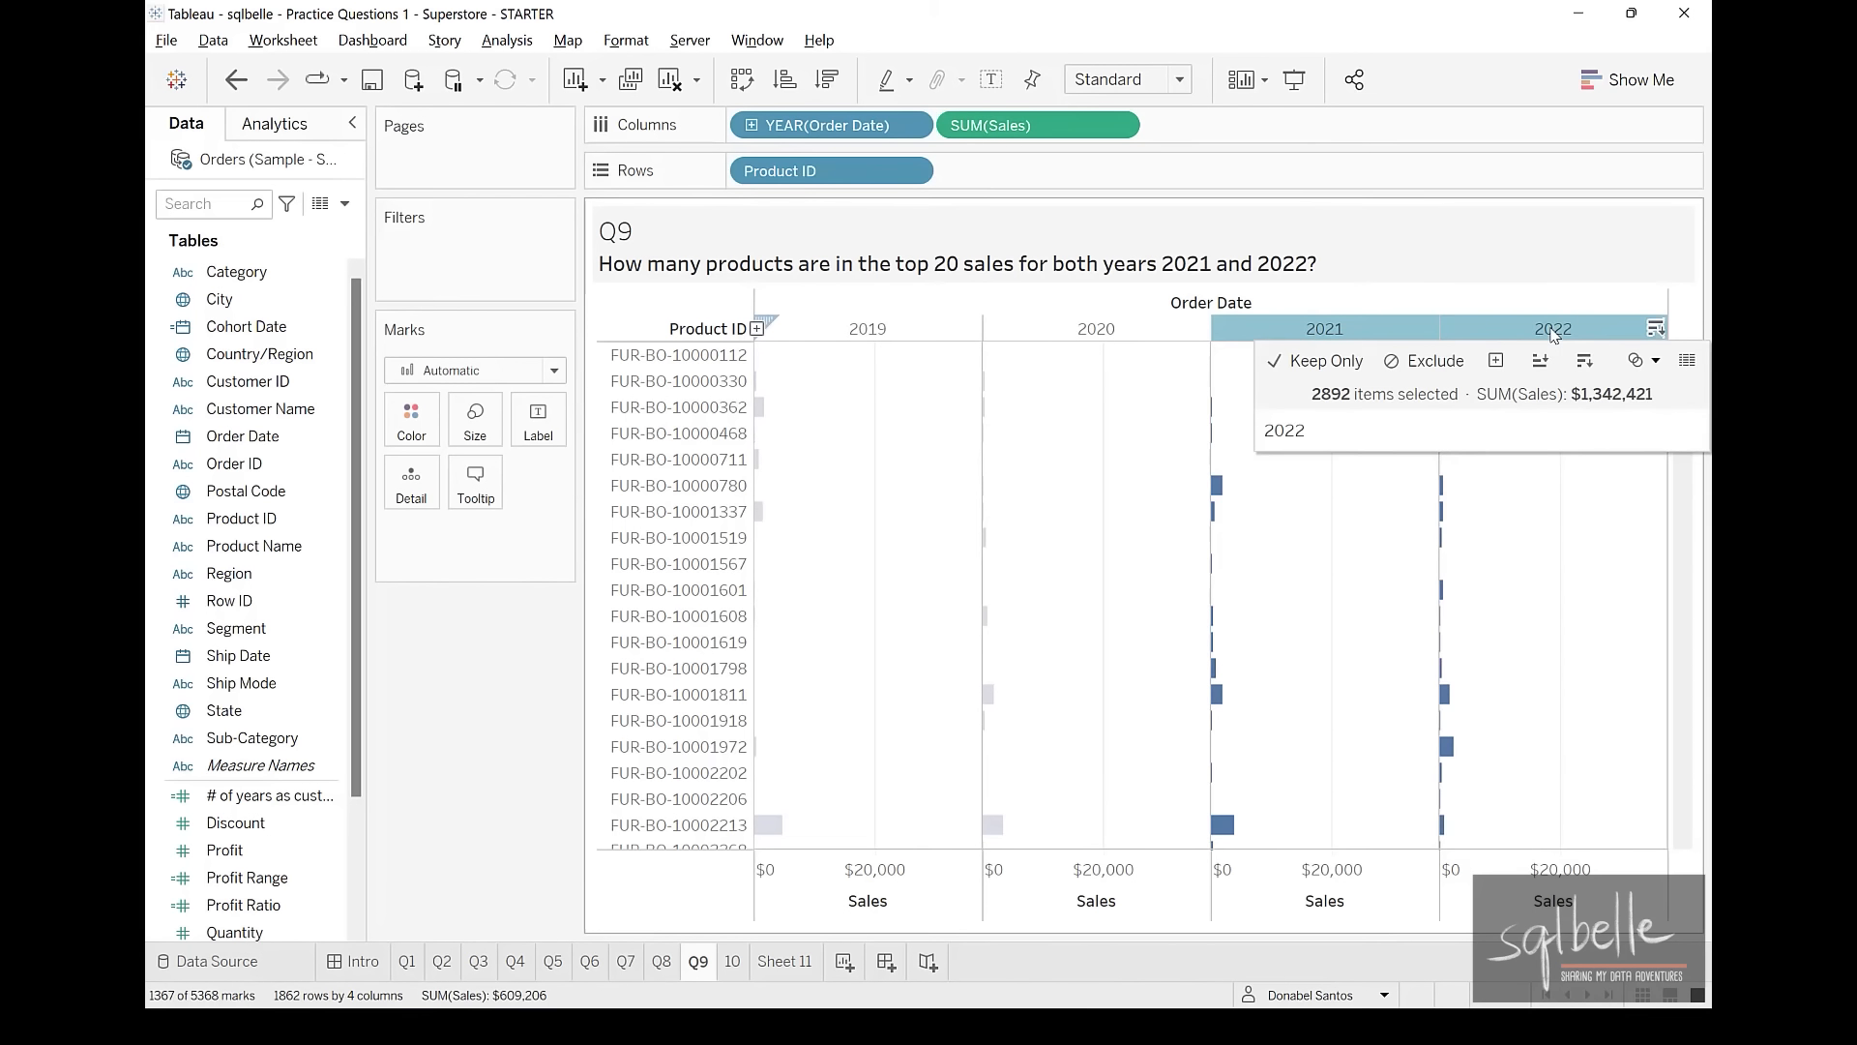
pyautogui.click(1341, 363)
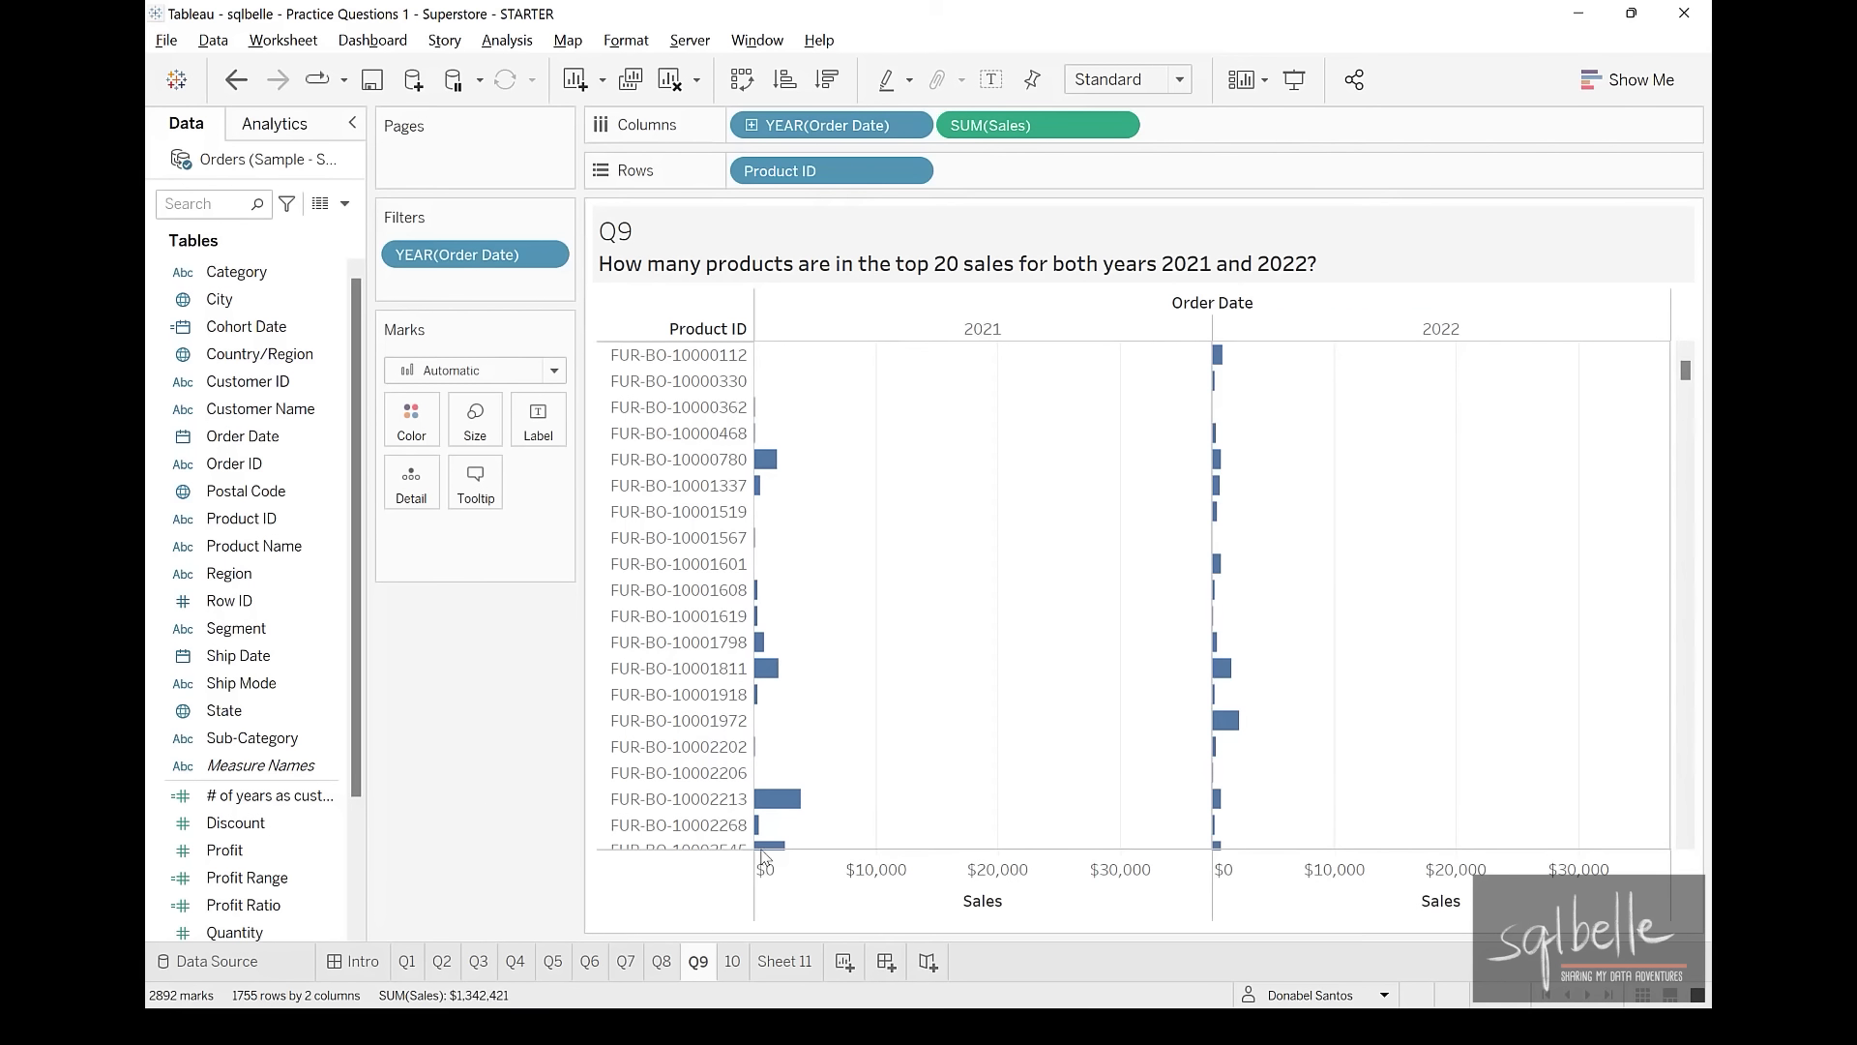
# Sort the products in descending order by their 2021 sales
pyautogui.click(1018, 900)
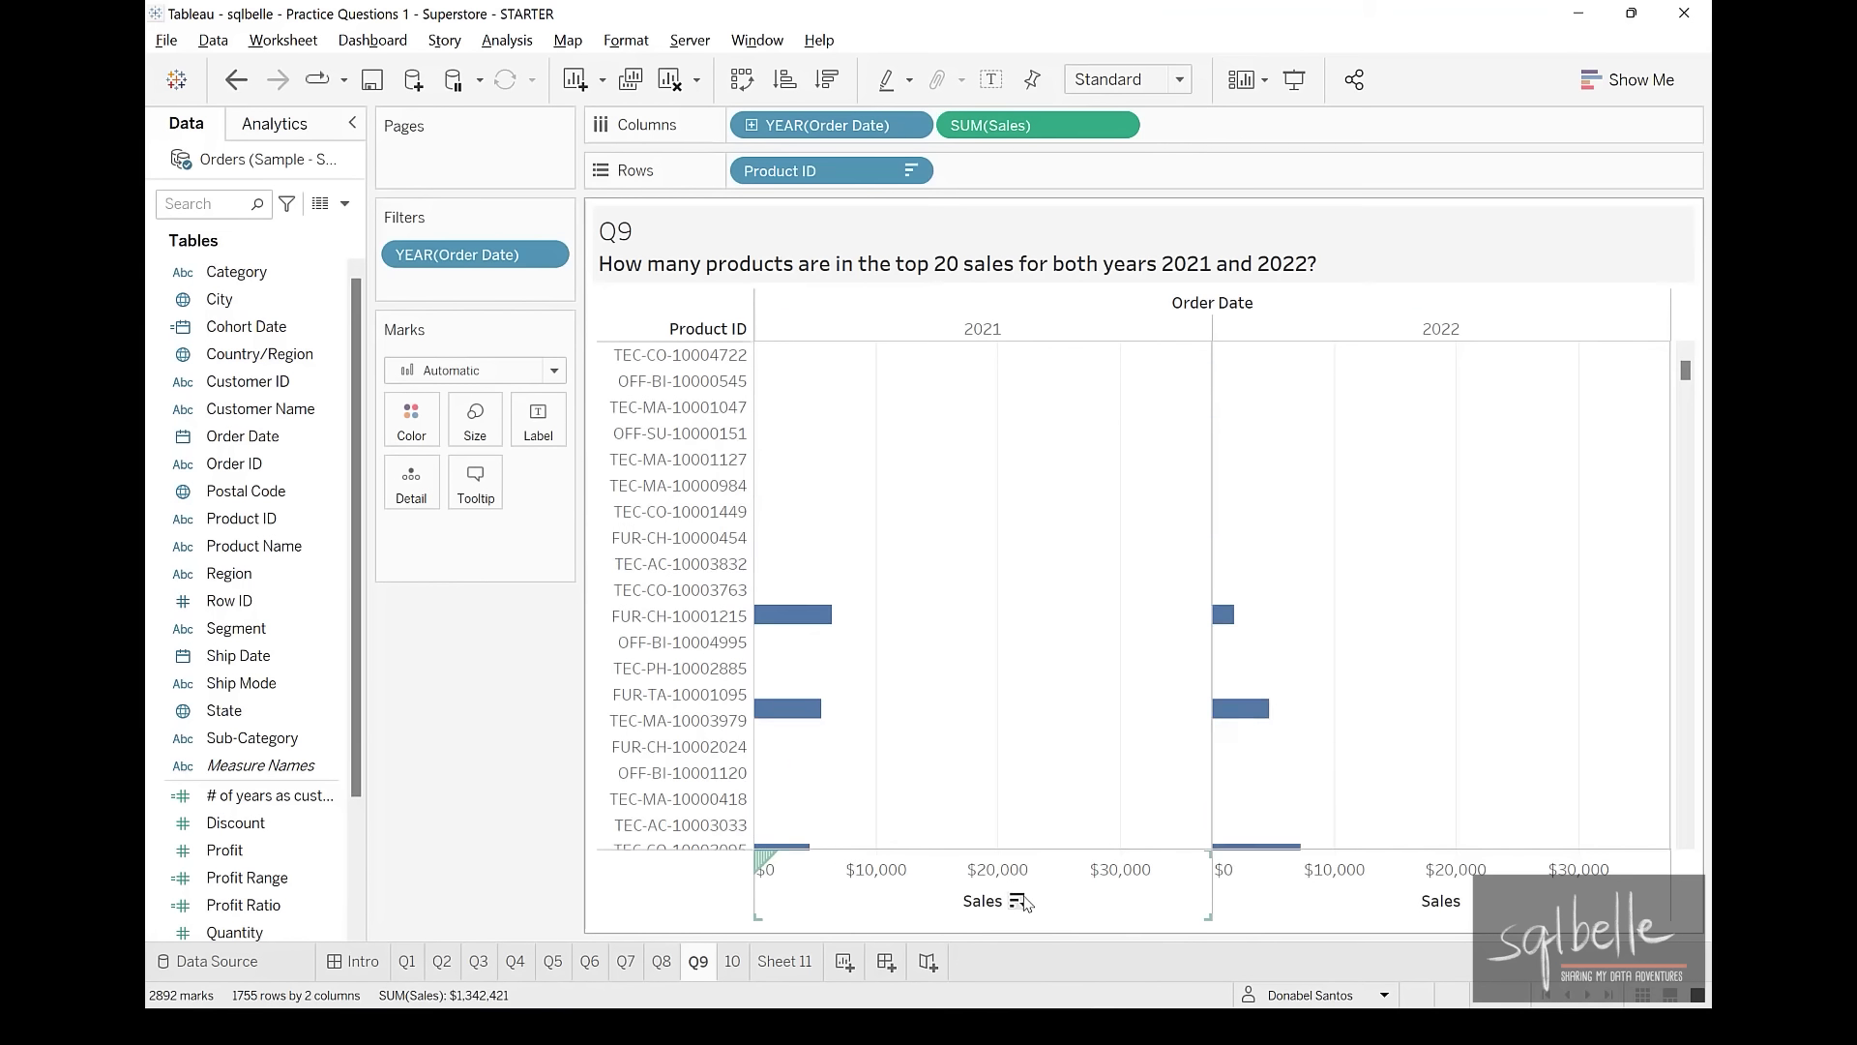
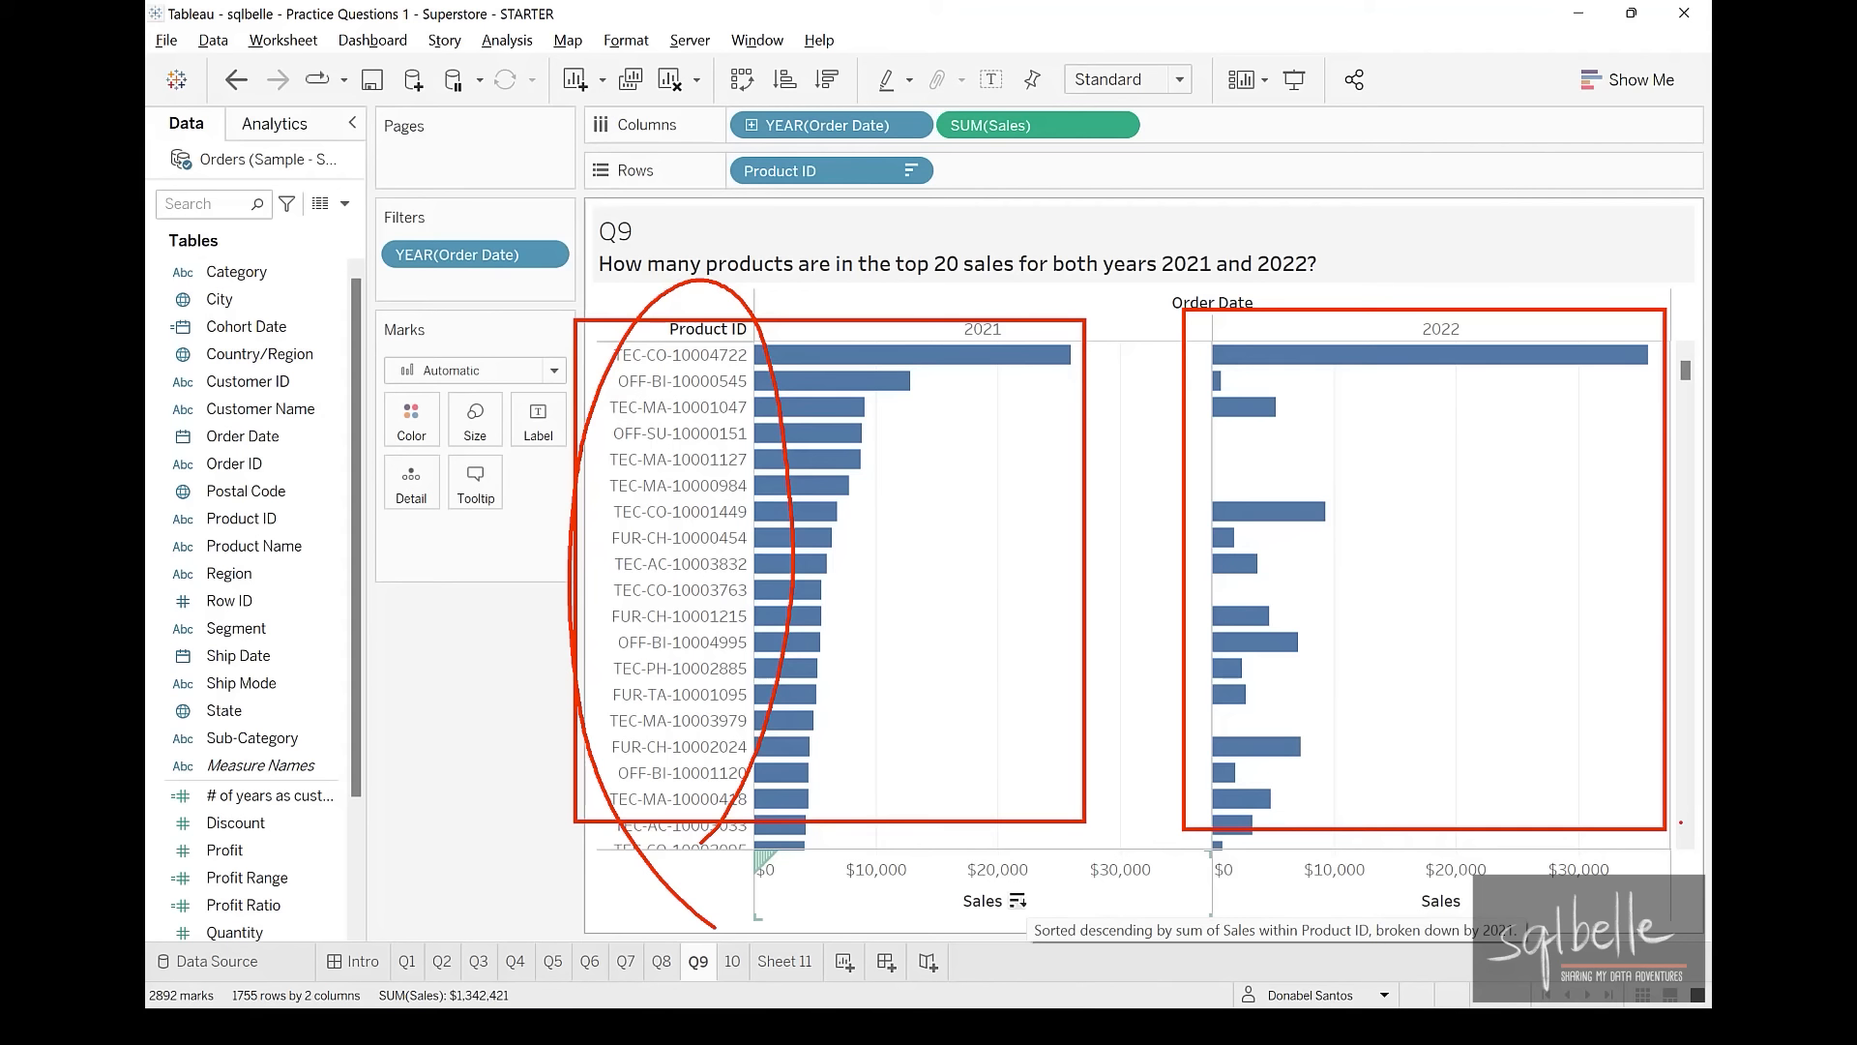
pyautogui.press('Escape')
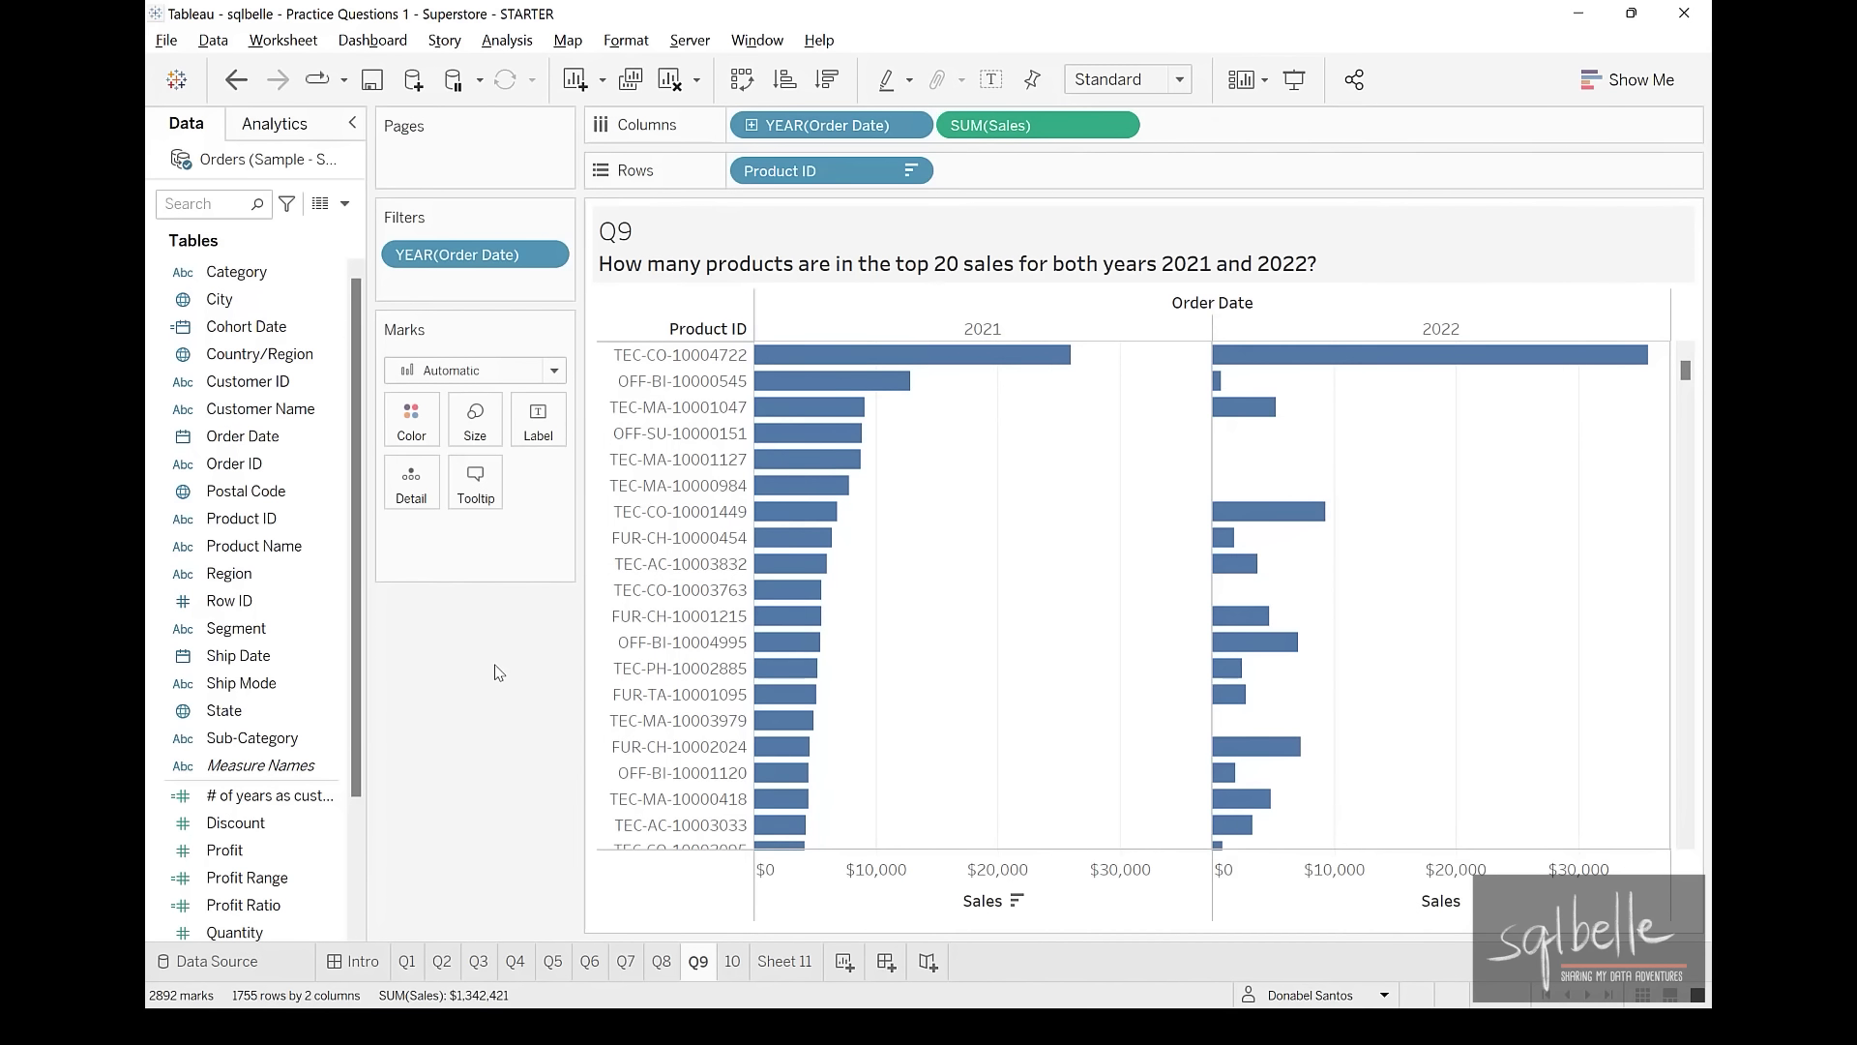
# Create a set from Product ID and name it Top 20 by Sales in 2021
pyautogui.rightClick(297, 530)
pyautogui.moveTo(465, 715)
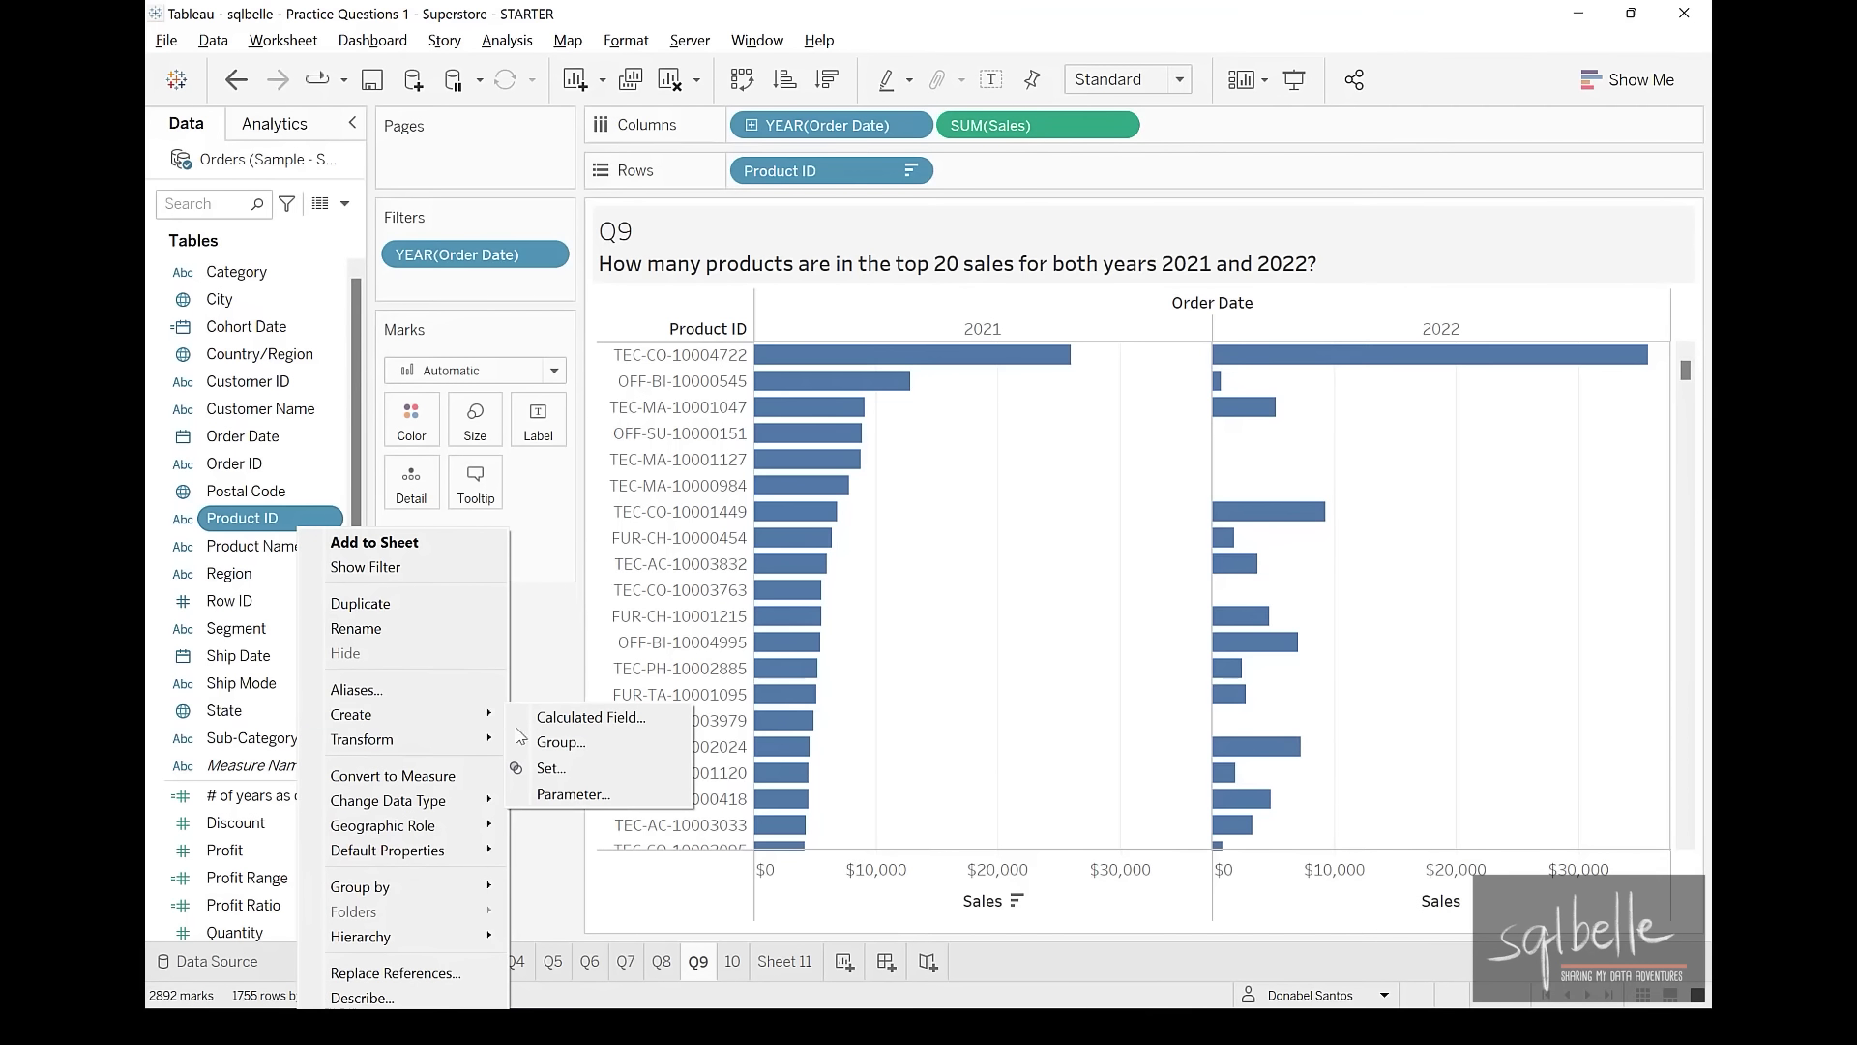
pyautogui.click(580, 769)
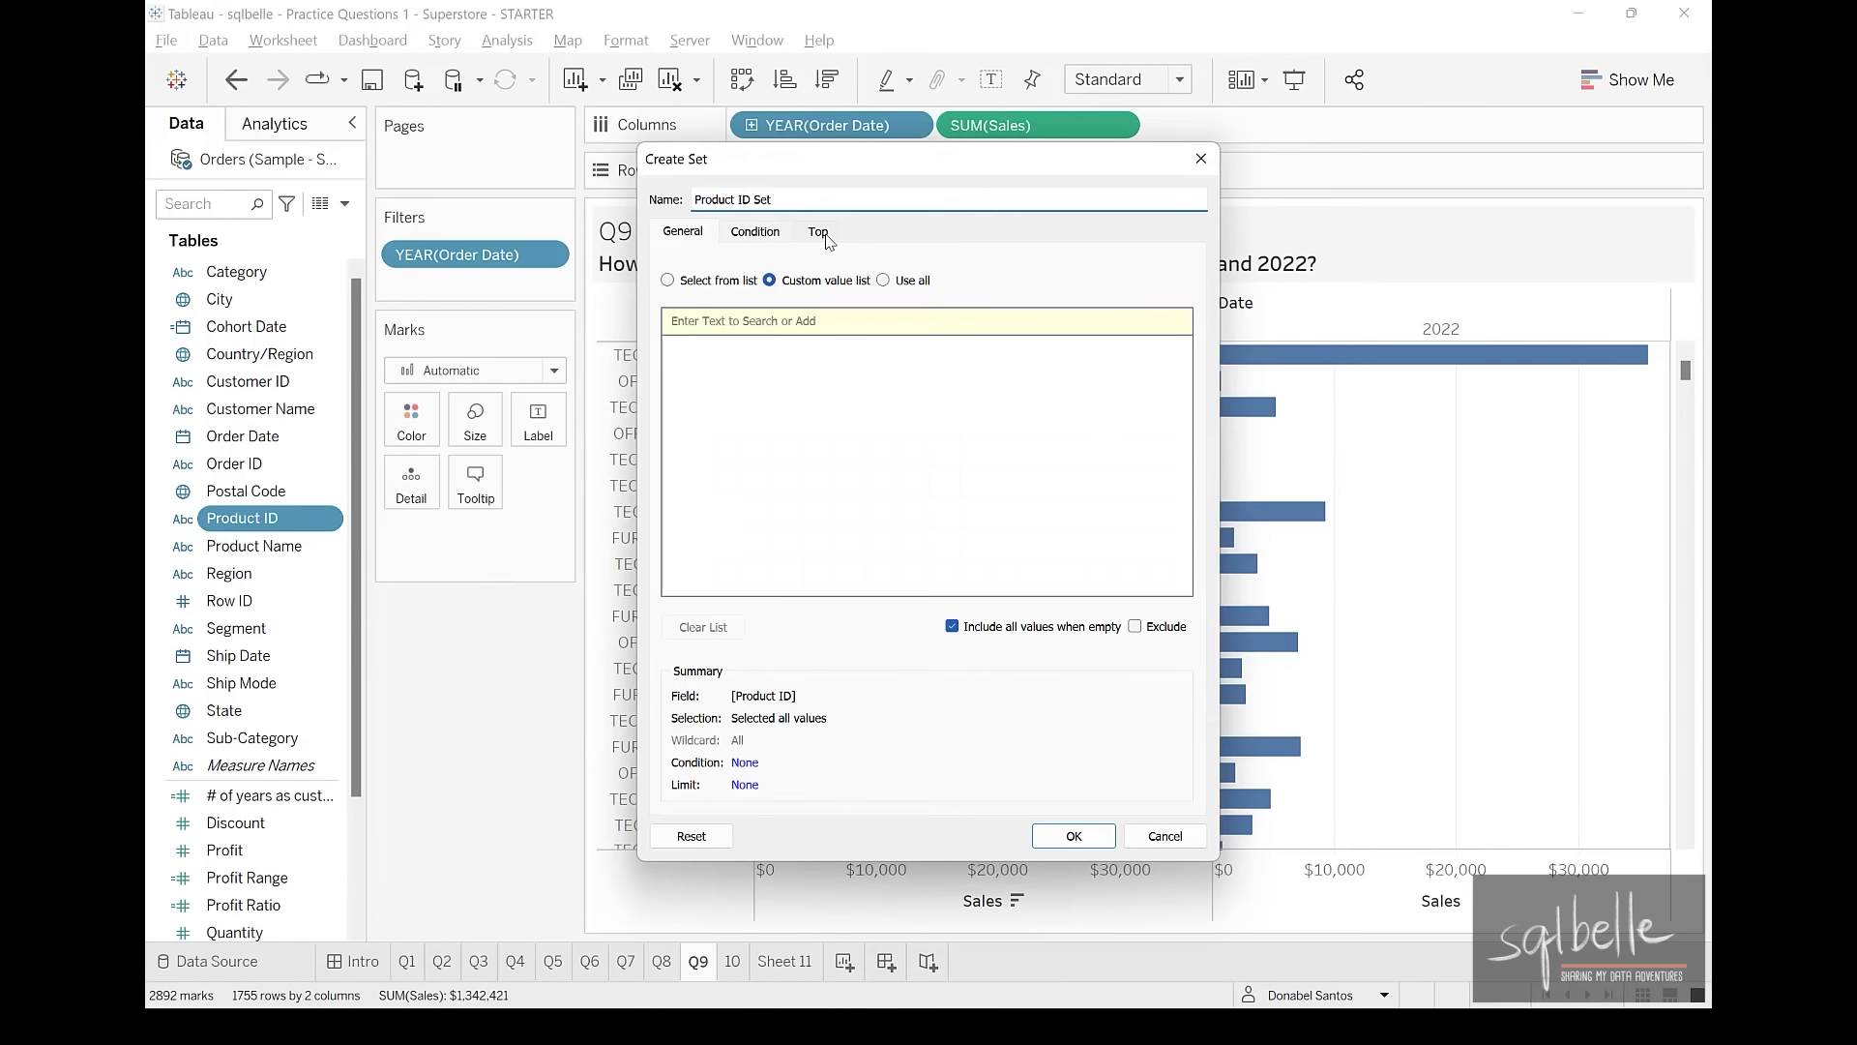
pyautogui.click(819, 232)
pyautogui.hotkey('shift', 'Tab')
pyautogui.write('Top 2')
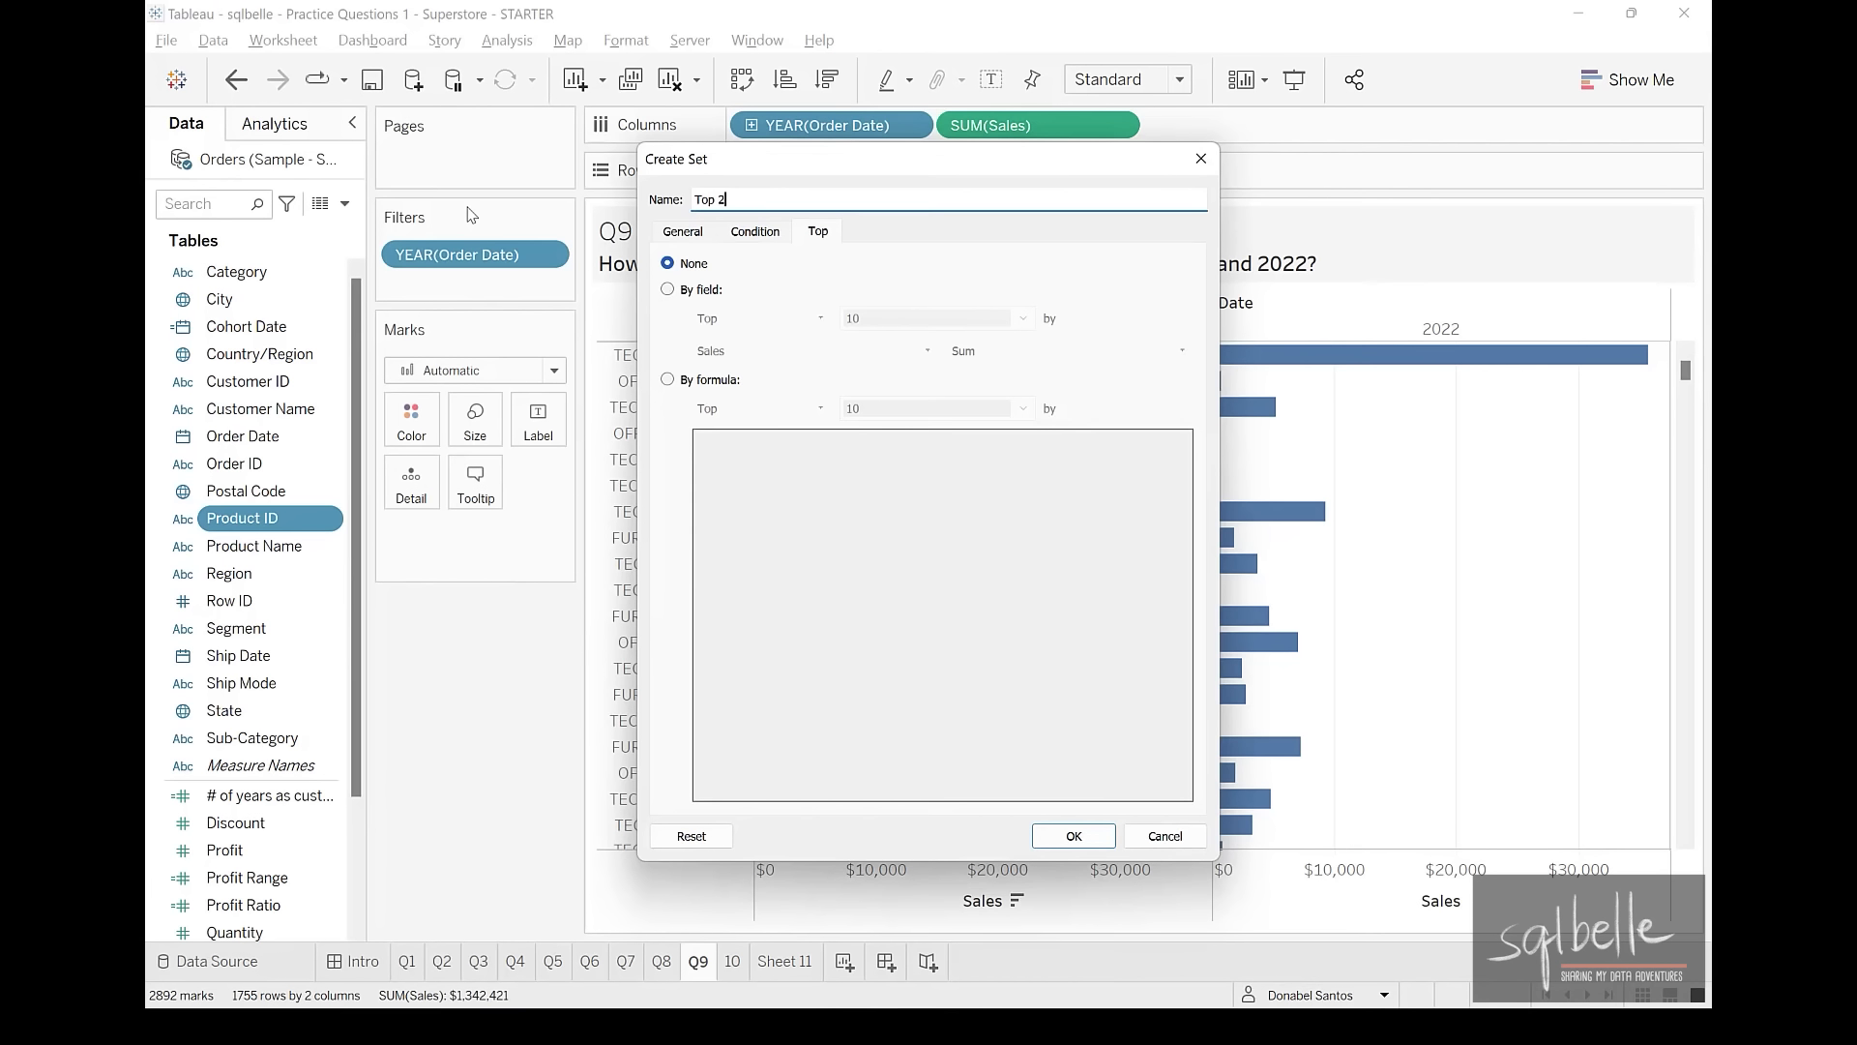
pyautogui.write('0 by Sales in 2021')
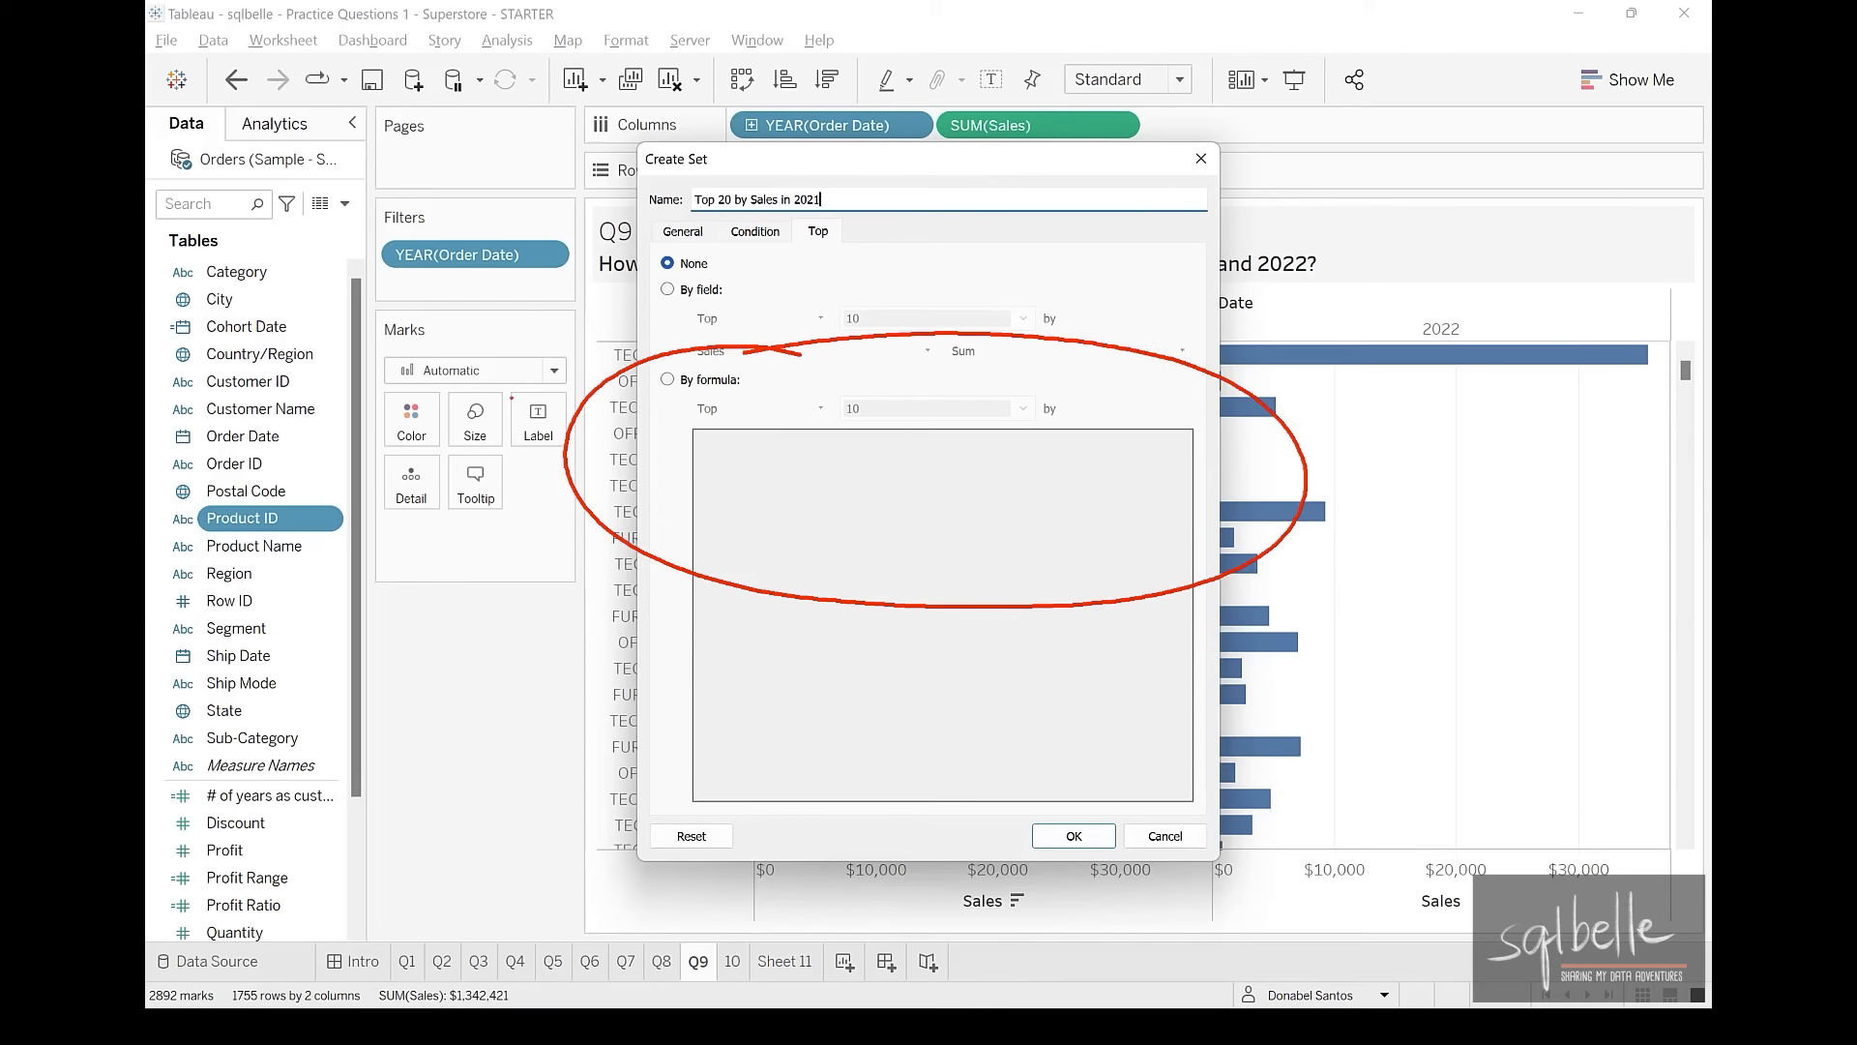
# Limit the set by formula to the top 20 products
pyautogui.click(691, 380)
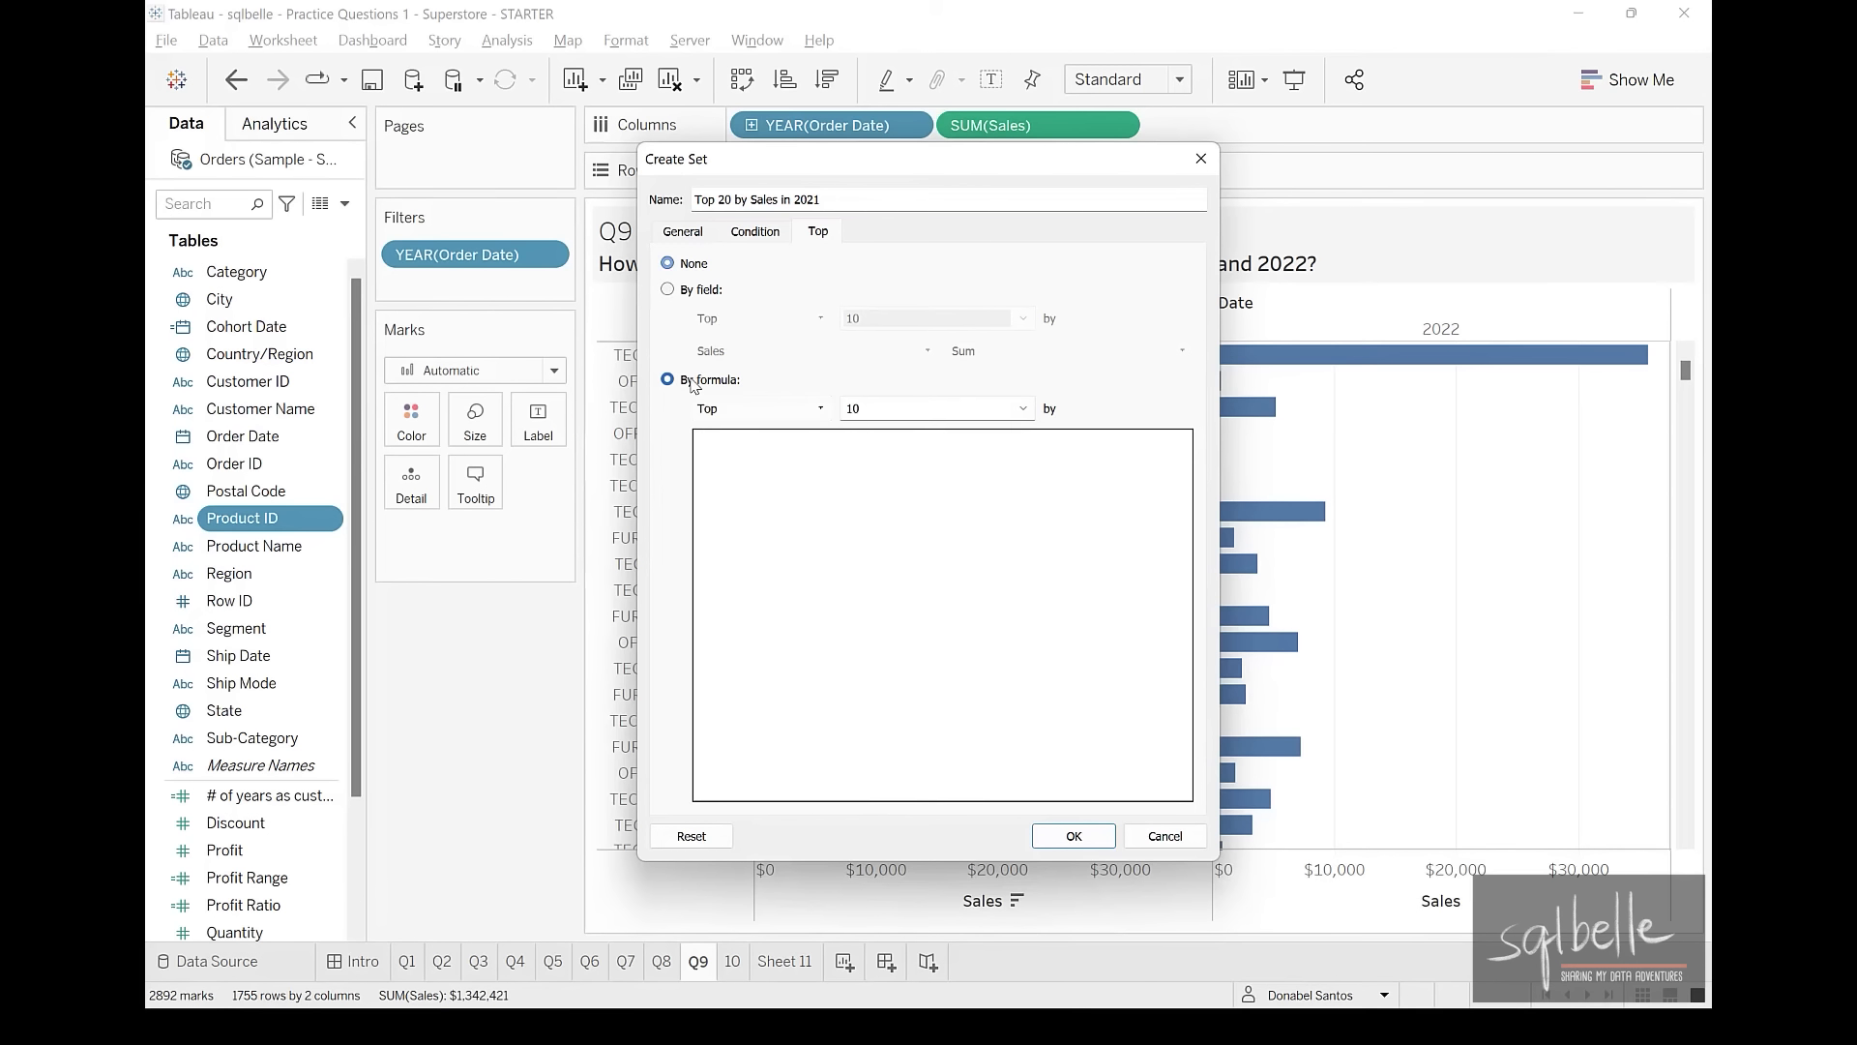
pyautogui.click(922, 401)
pyautogui.doubleClick(923, 400)
pyautogui.write('20')
# Enter the ranking formula IF YEAR([Order Date]) = 2021 THEN [Sales] END for the set
pyautogui.click(792, 502)
pyautogui.write('I')
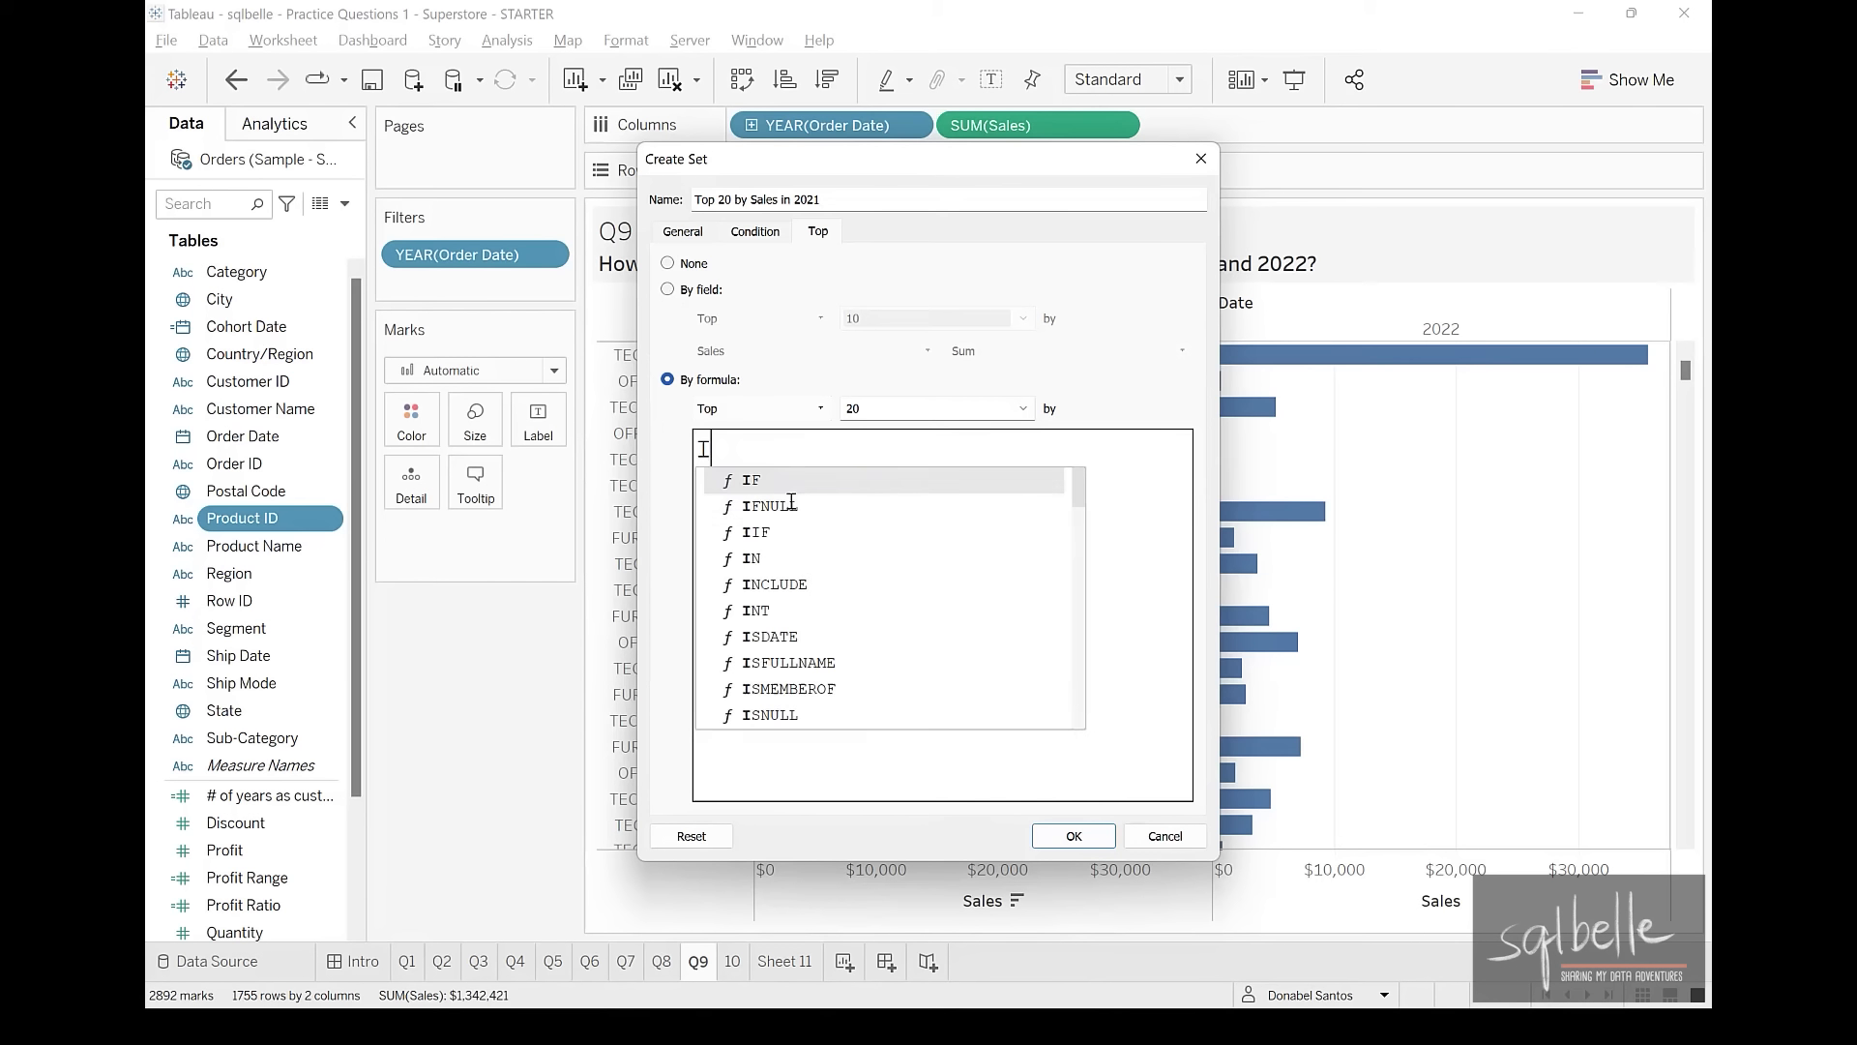
pyautogui.write('F YEAR(Order')
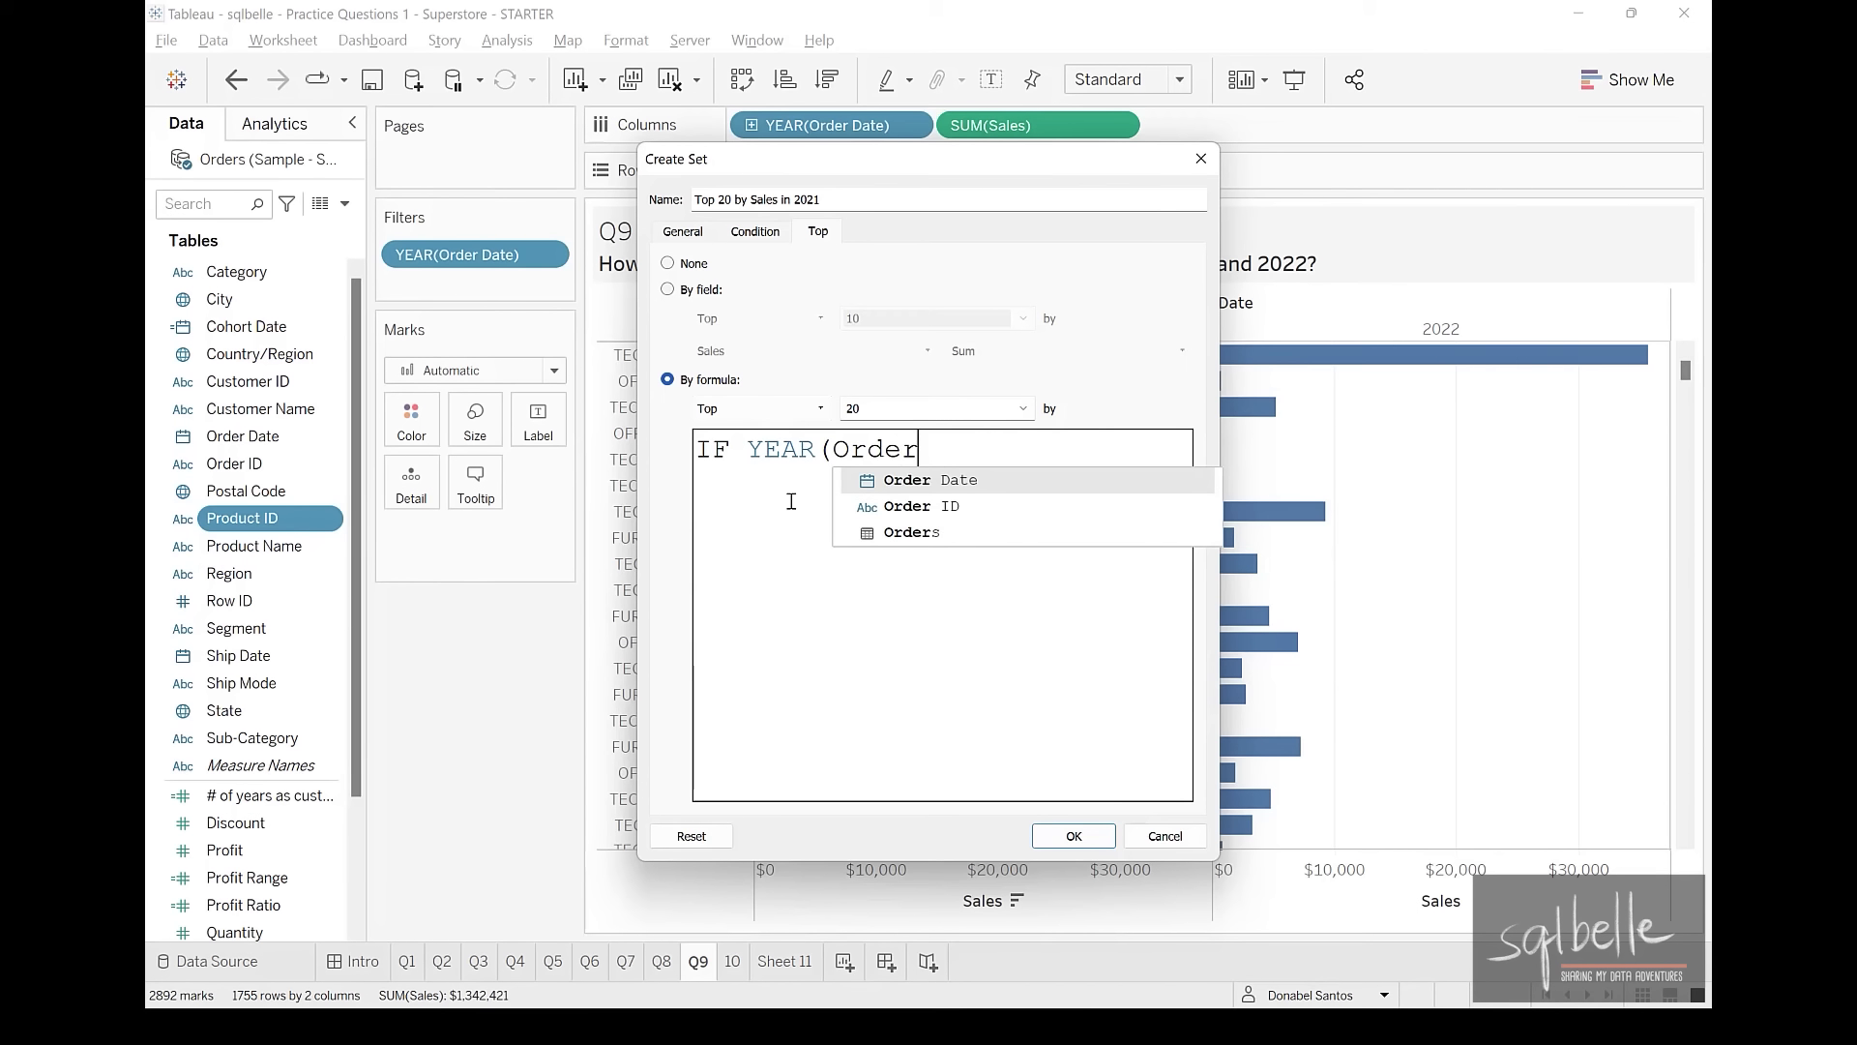
pyautogui.press('Return')
pyautogui.write(') = ')
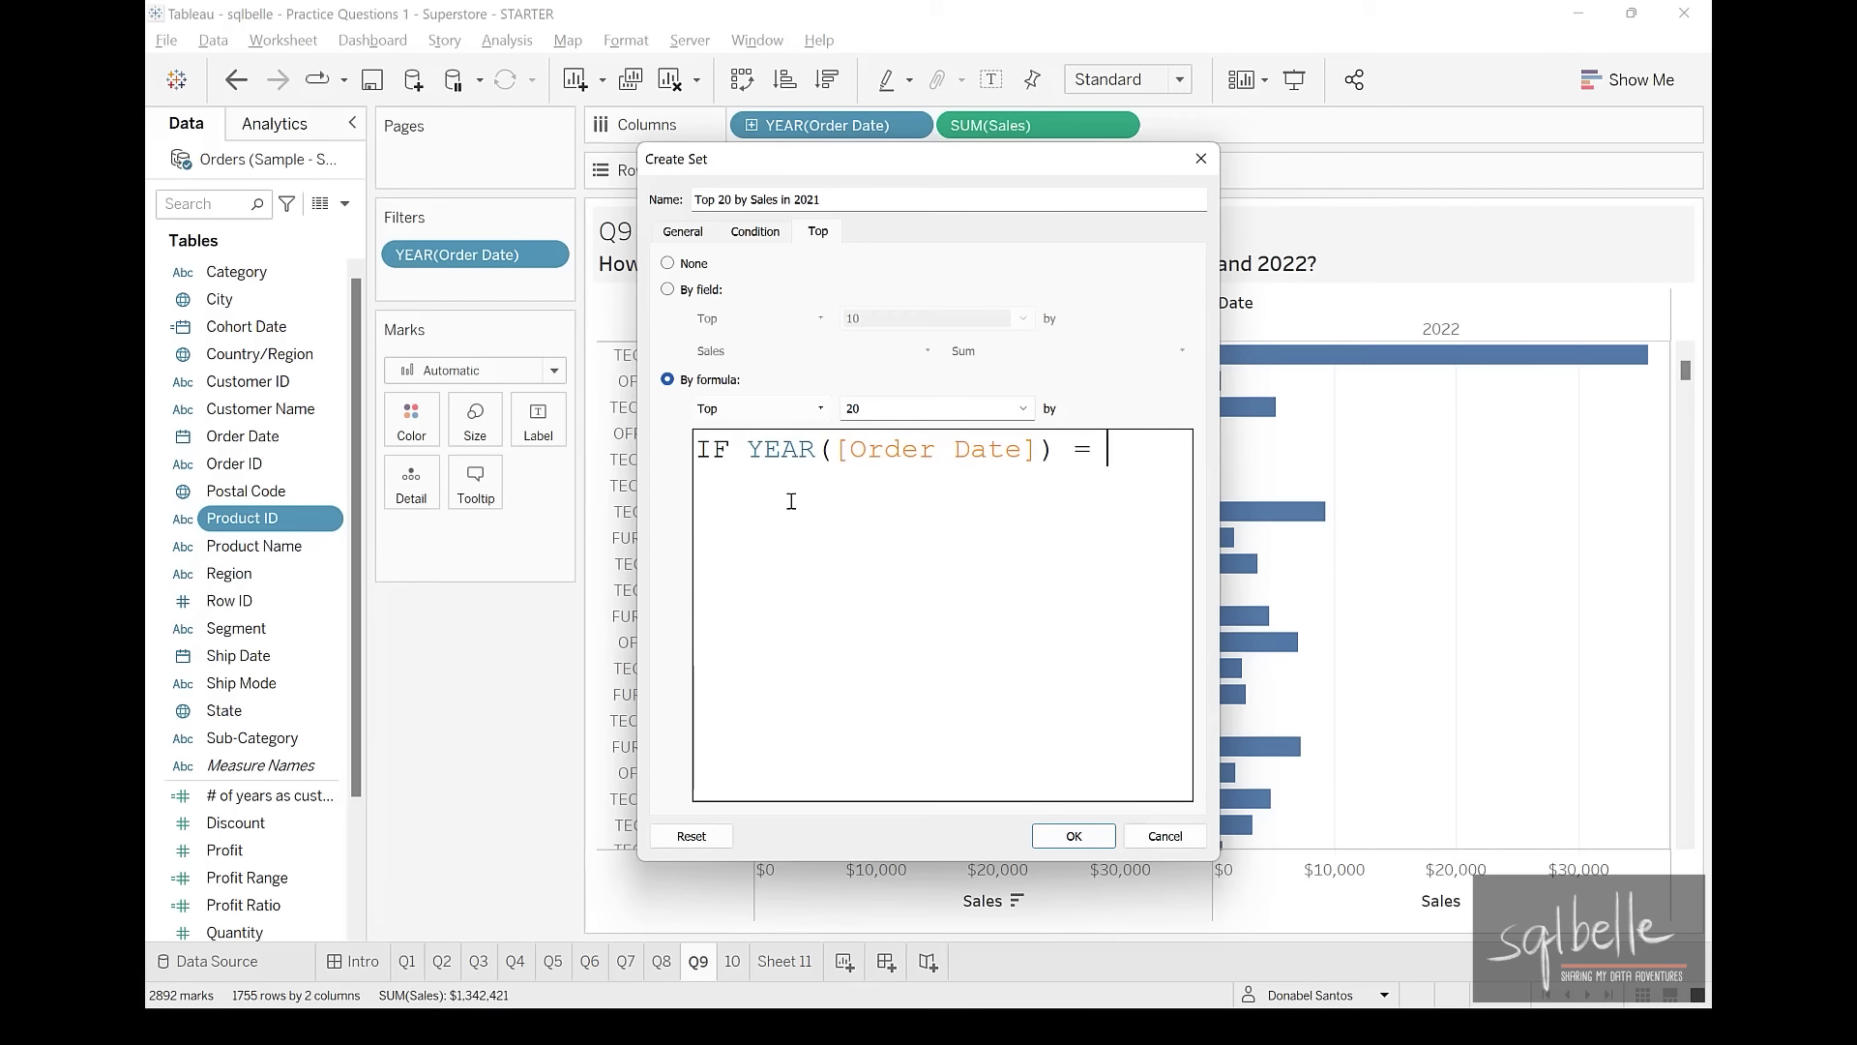
pyautogui.write('2021')
pyautogui.press('Return')
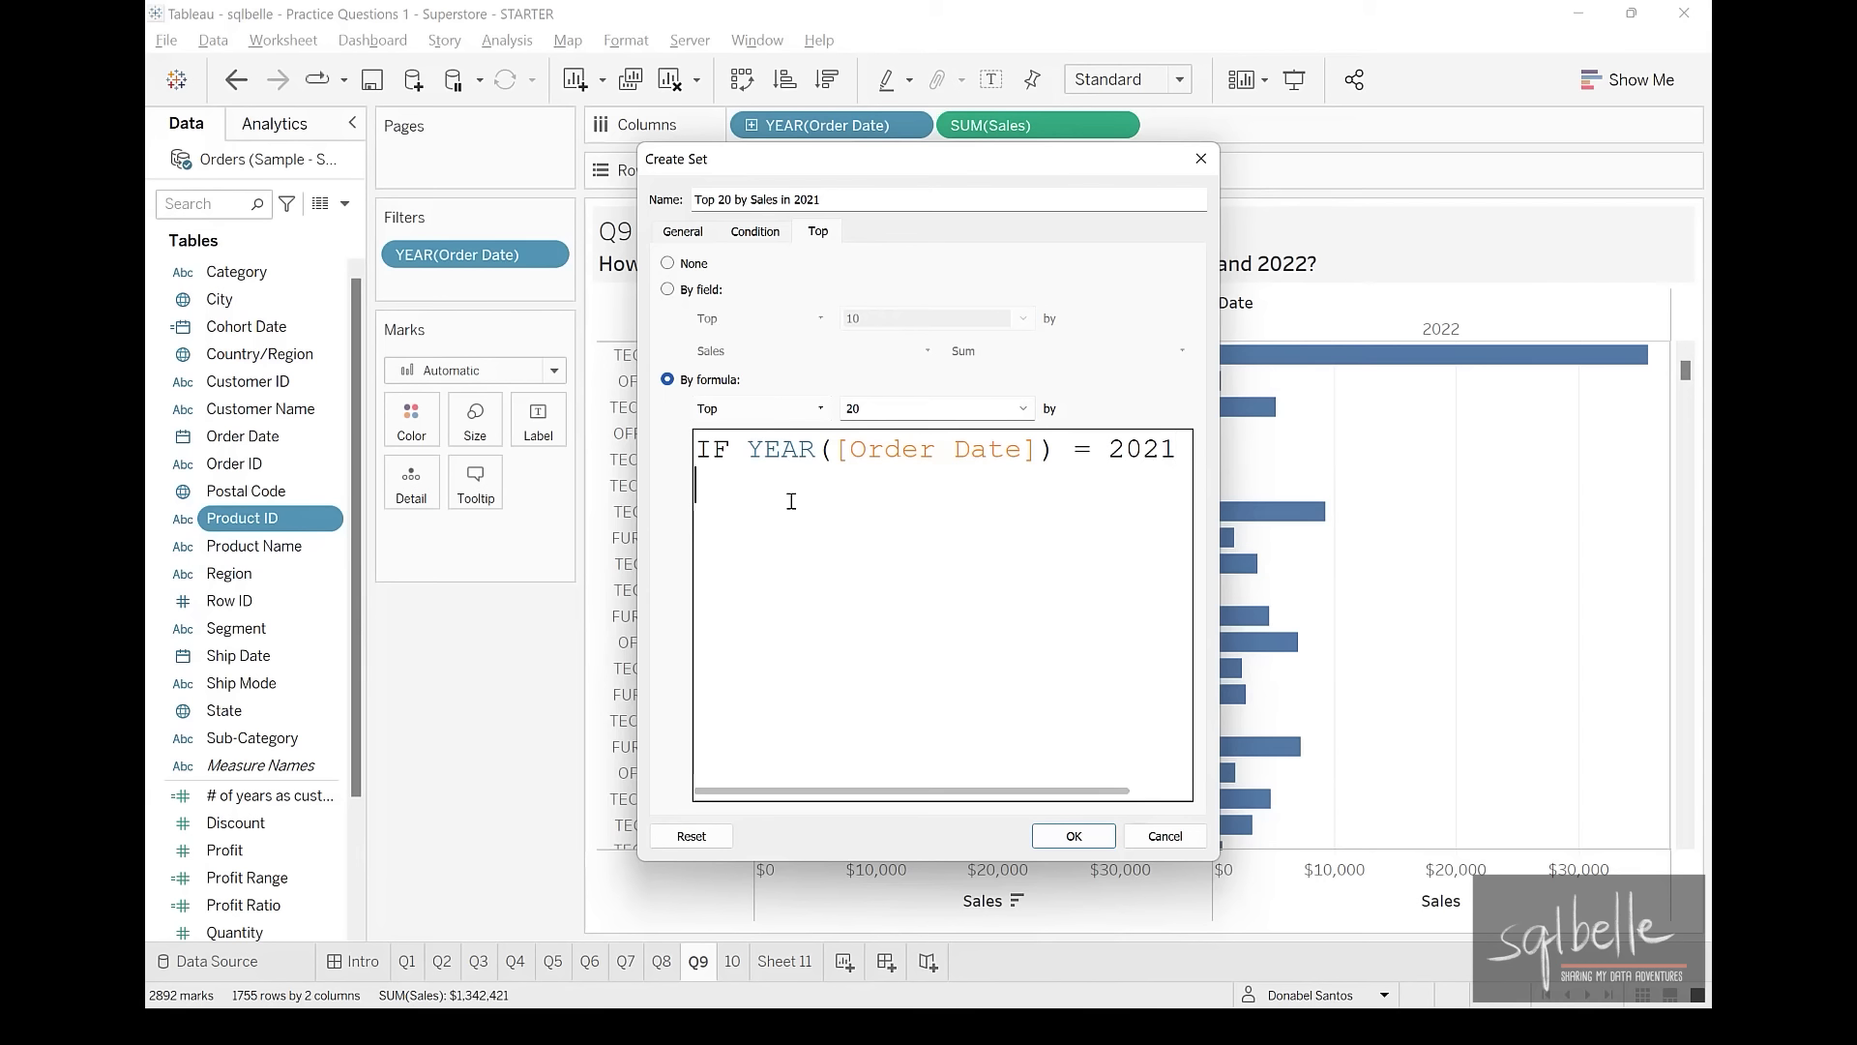
pyautogui.write('THEN [Sale')
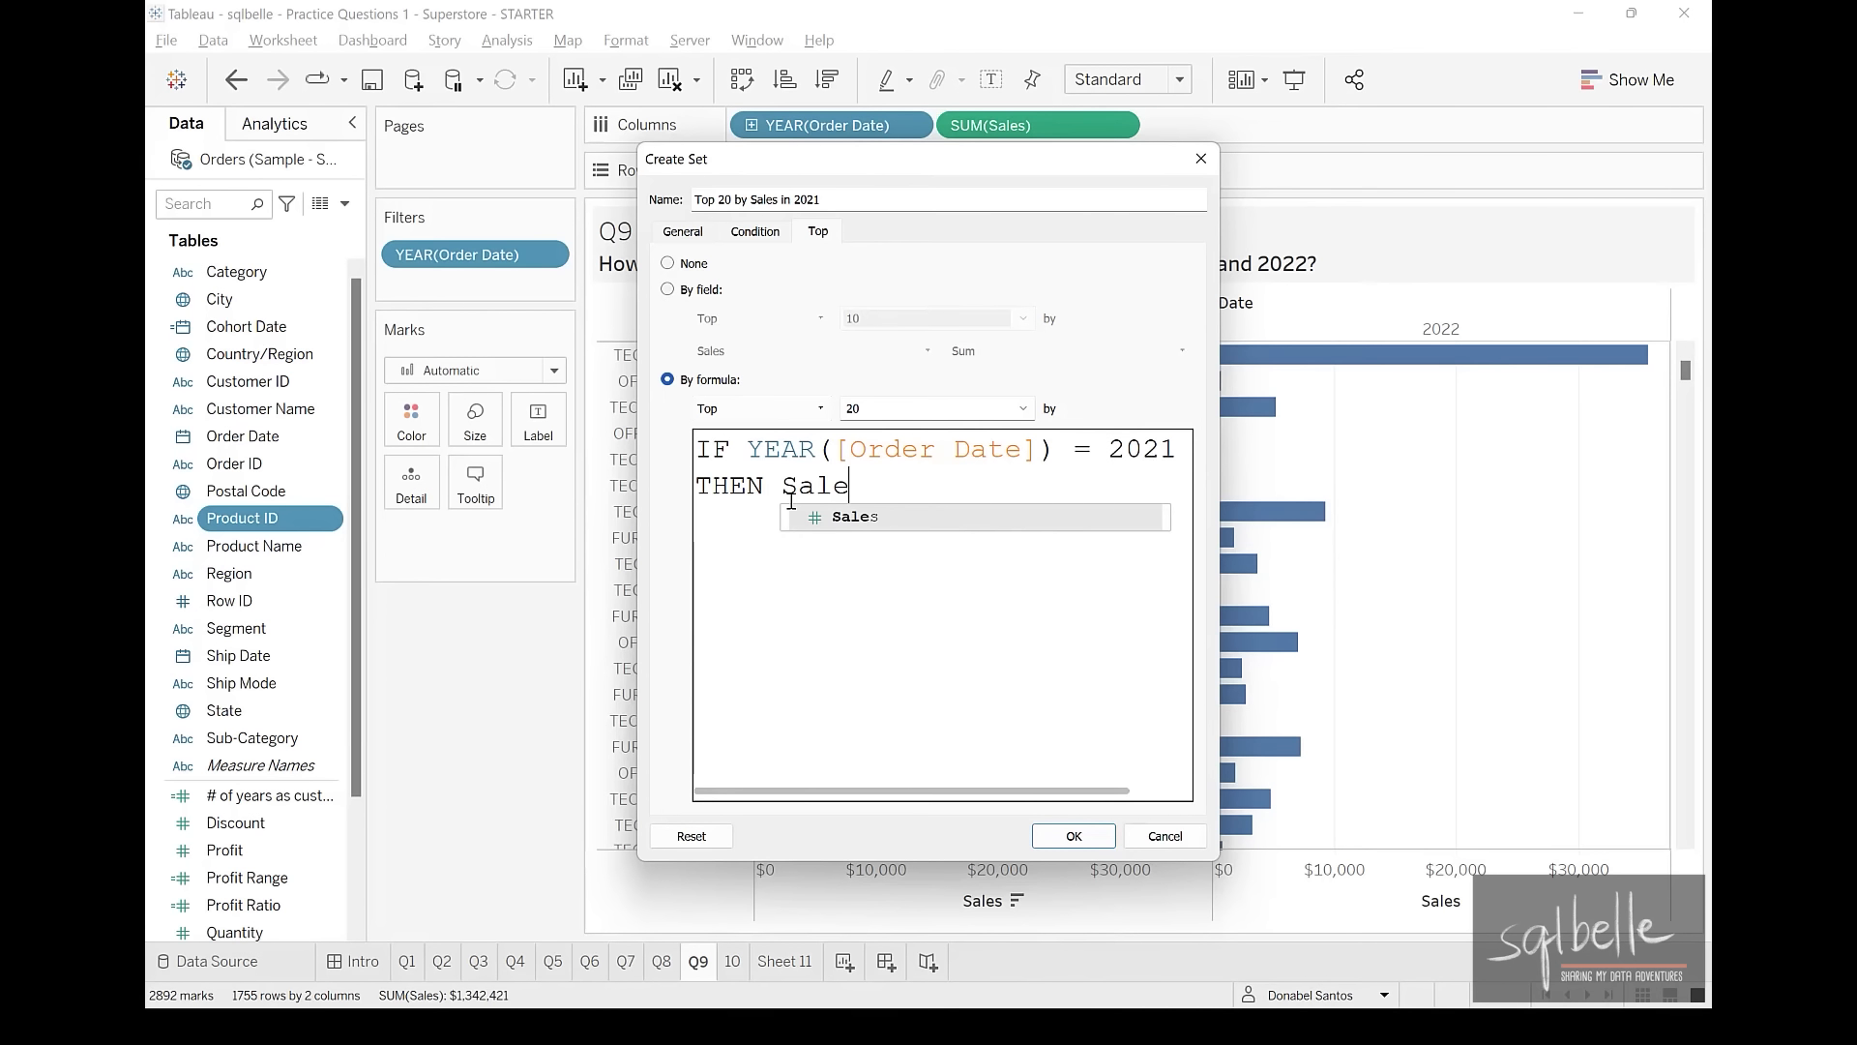
pyautogui.press('Return')
pyautogui.press('Return')
pyautogui.write('END')
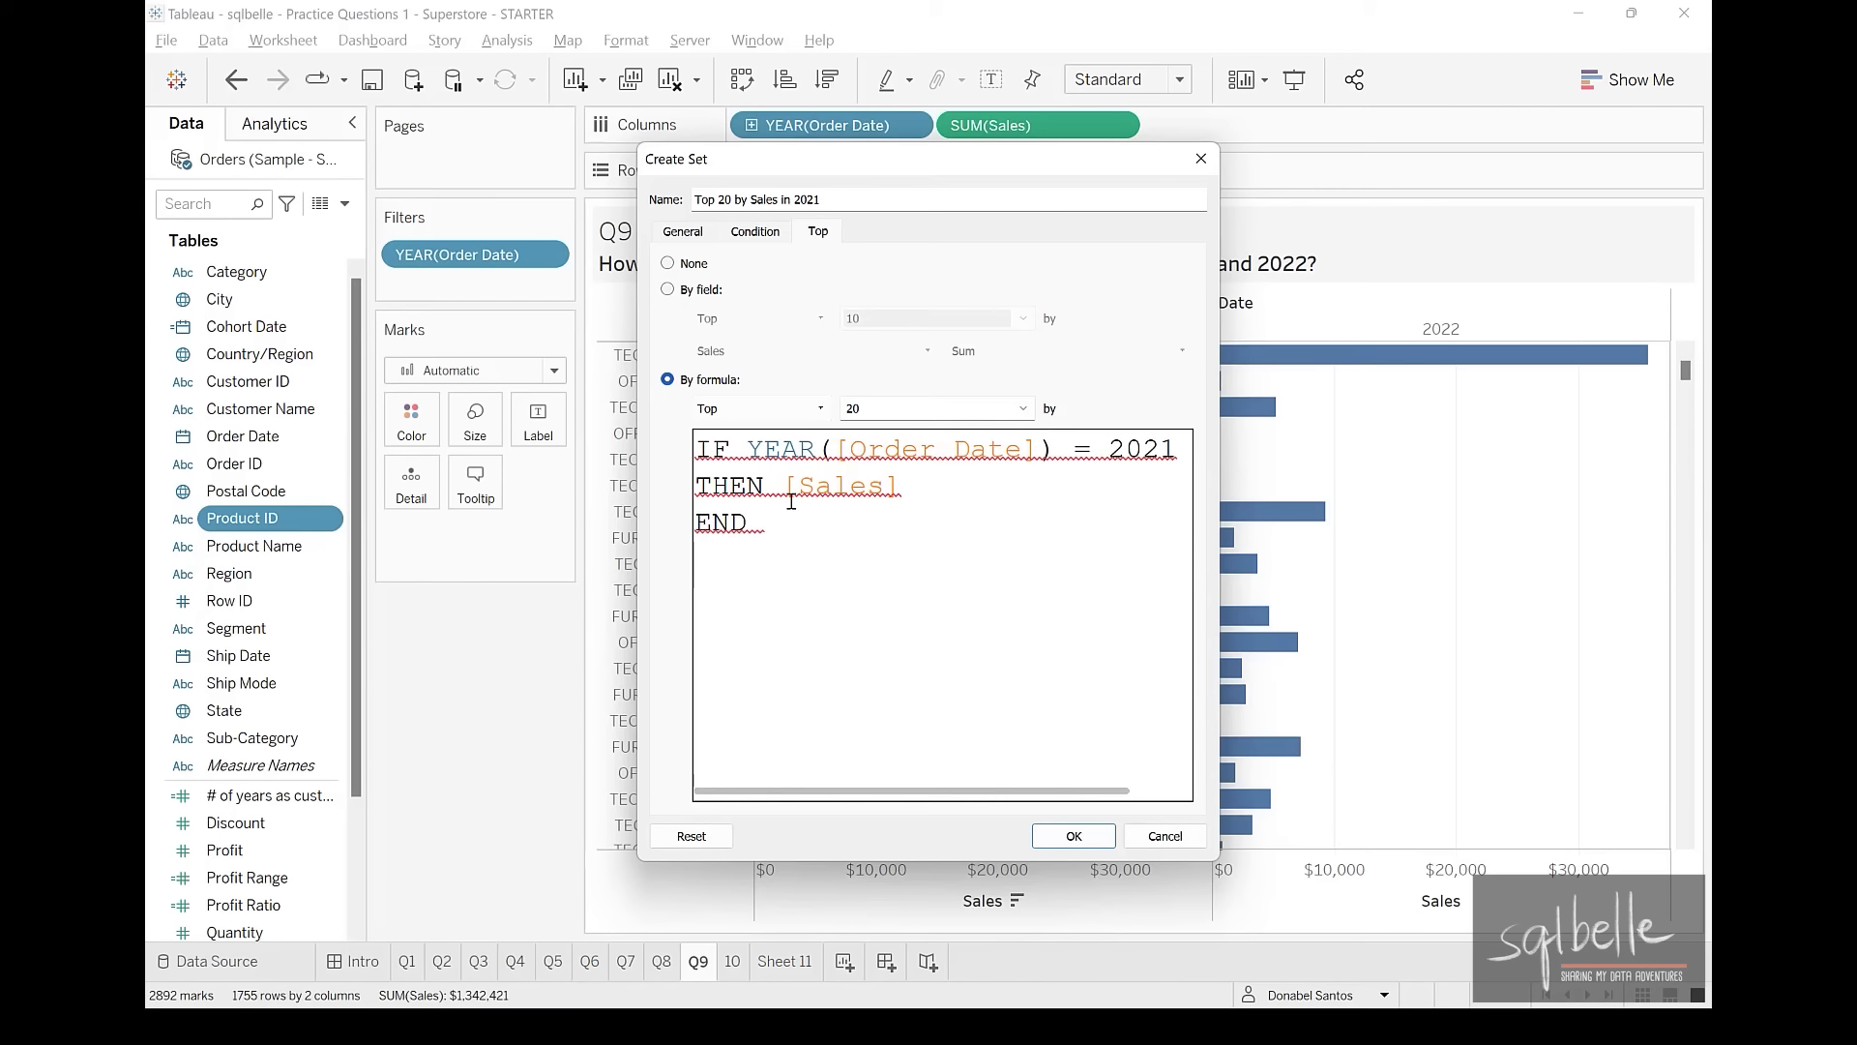
# Wrap the whole IF expression in SUM( ) to aggregate it and save the set
pyautogui.moveTo(780, 496)
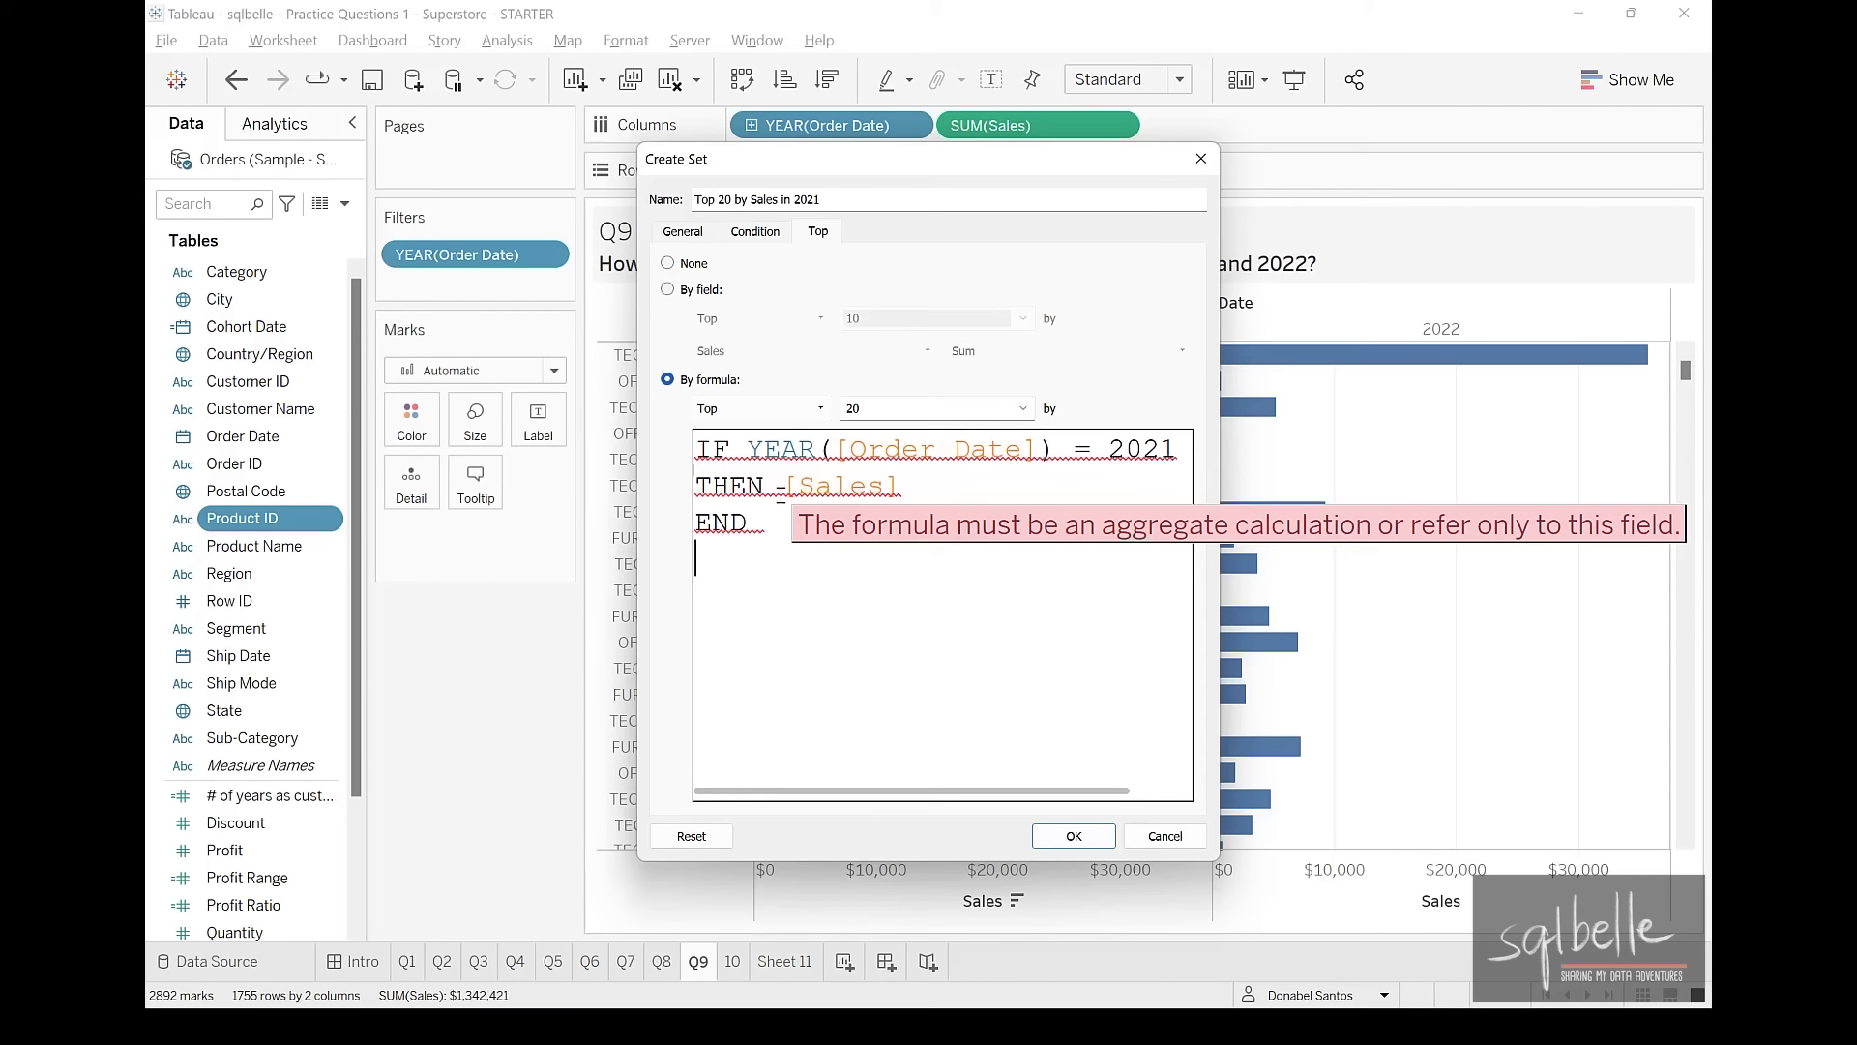
pyautogui.hotkey('ctrl', 'z')
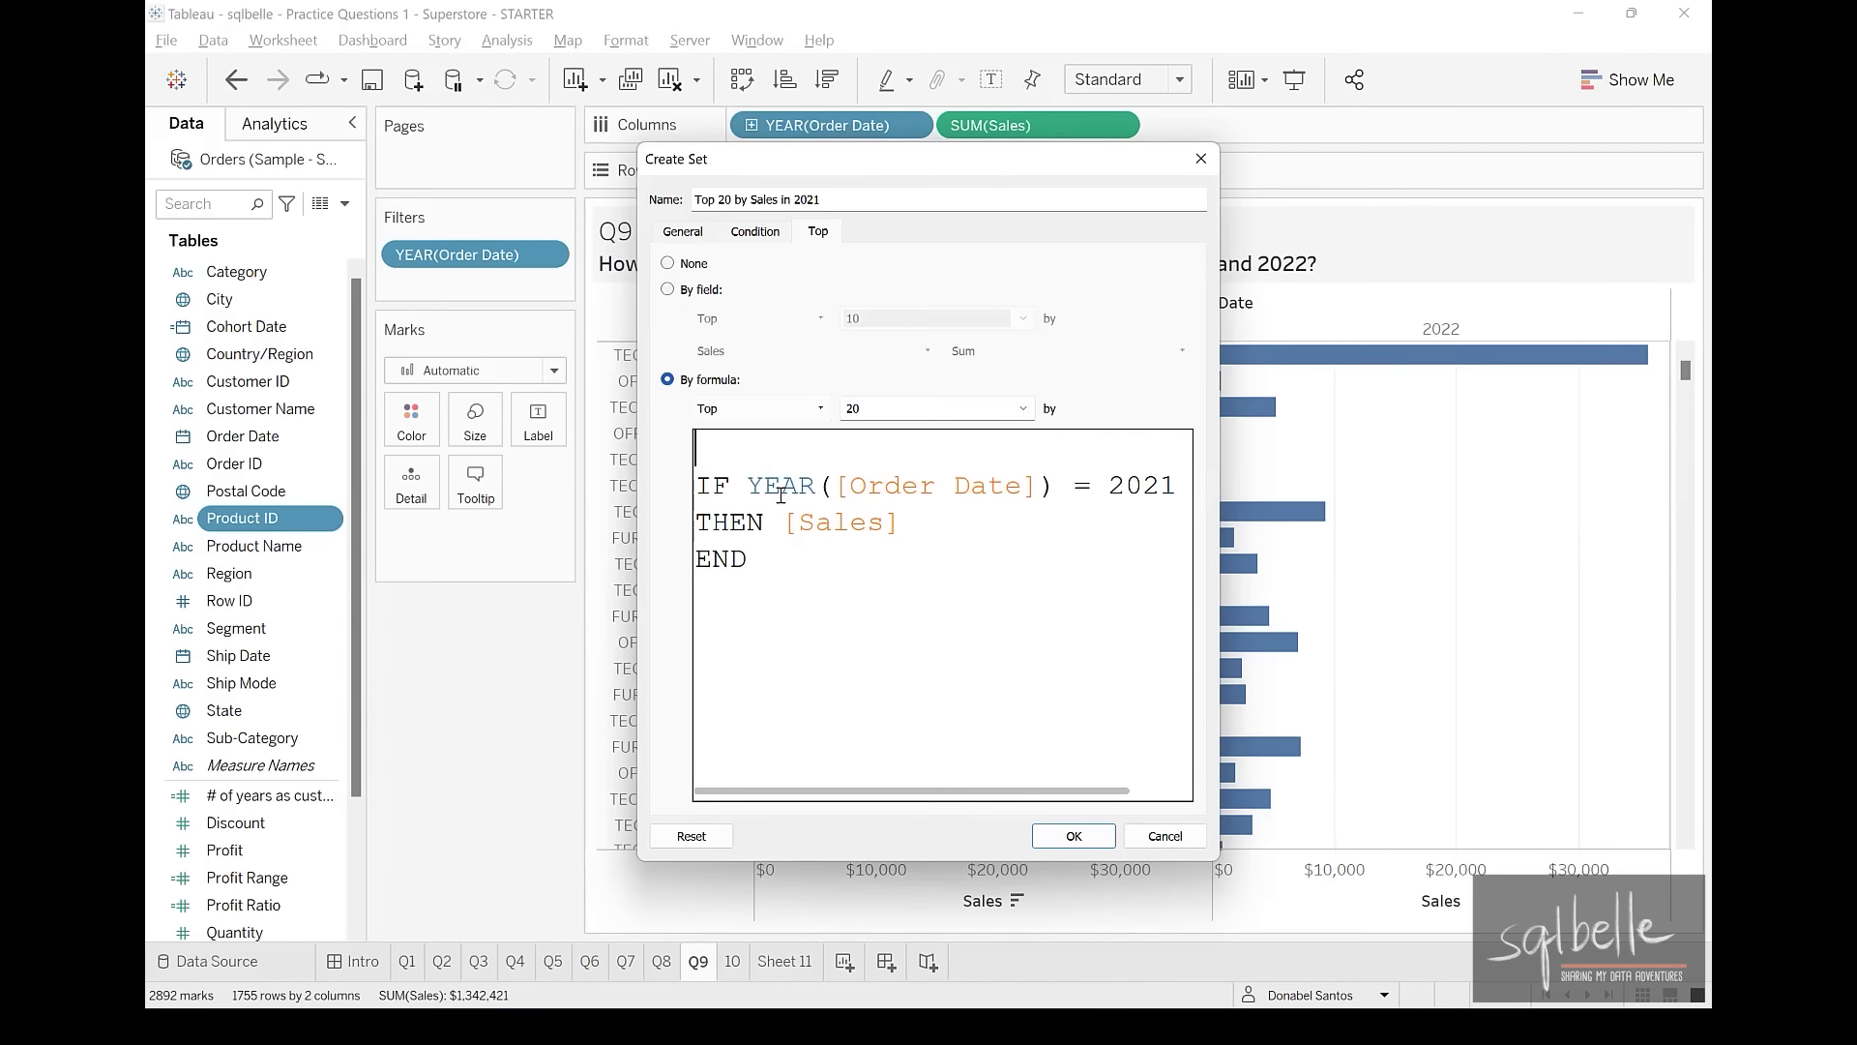
pyautogui.write('SUM(')
pyautogui.click(796, 581)
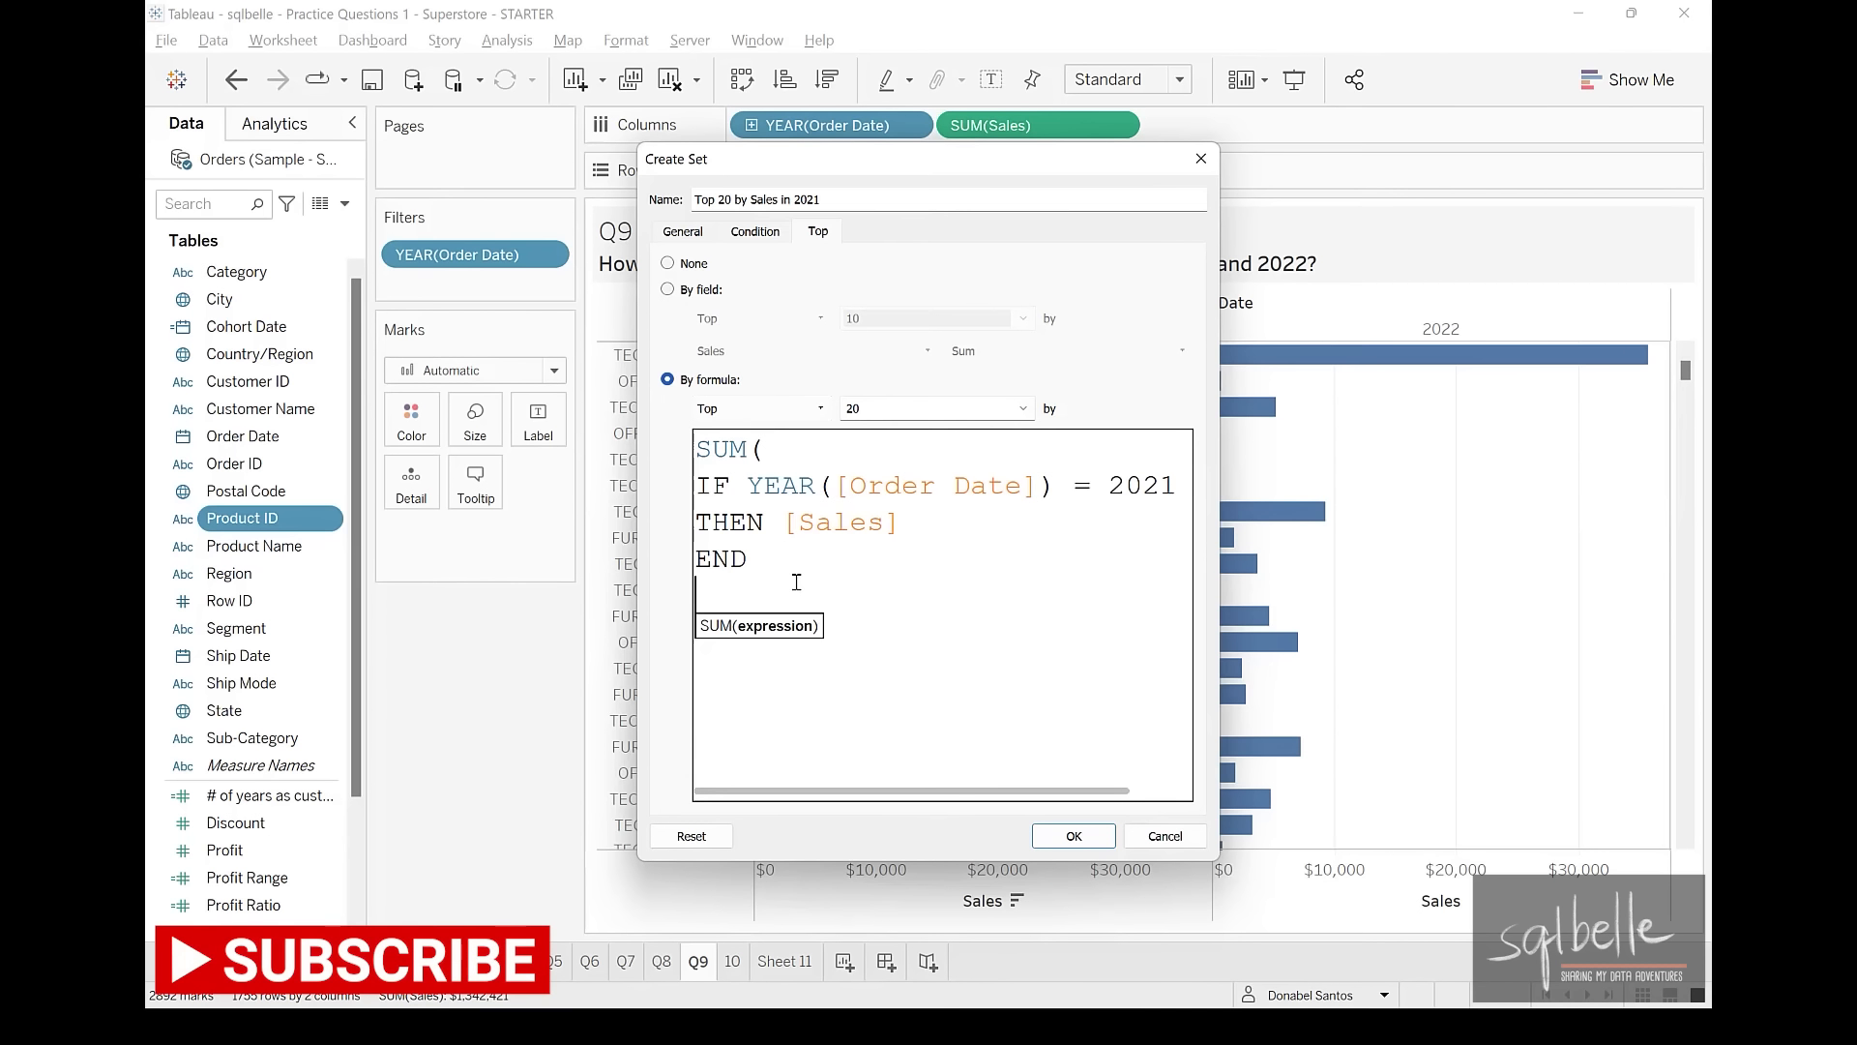
pyautogui.write(')')
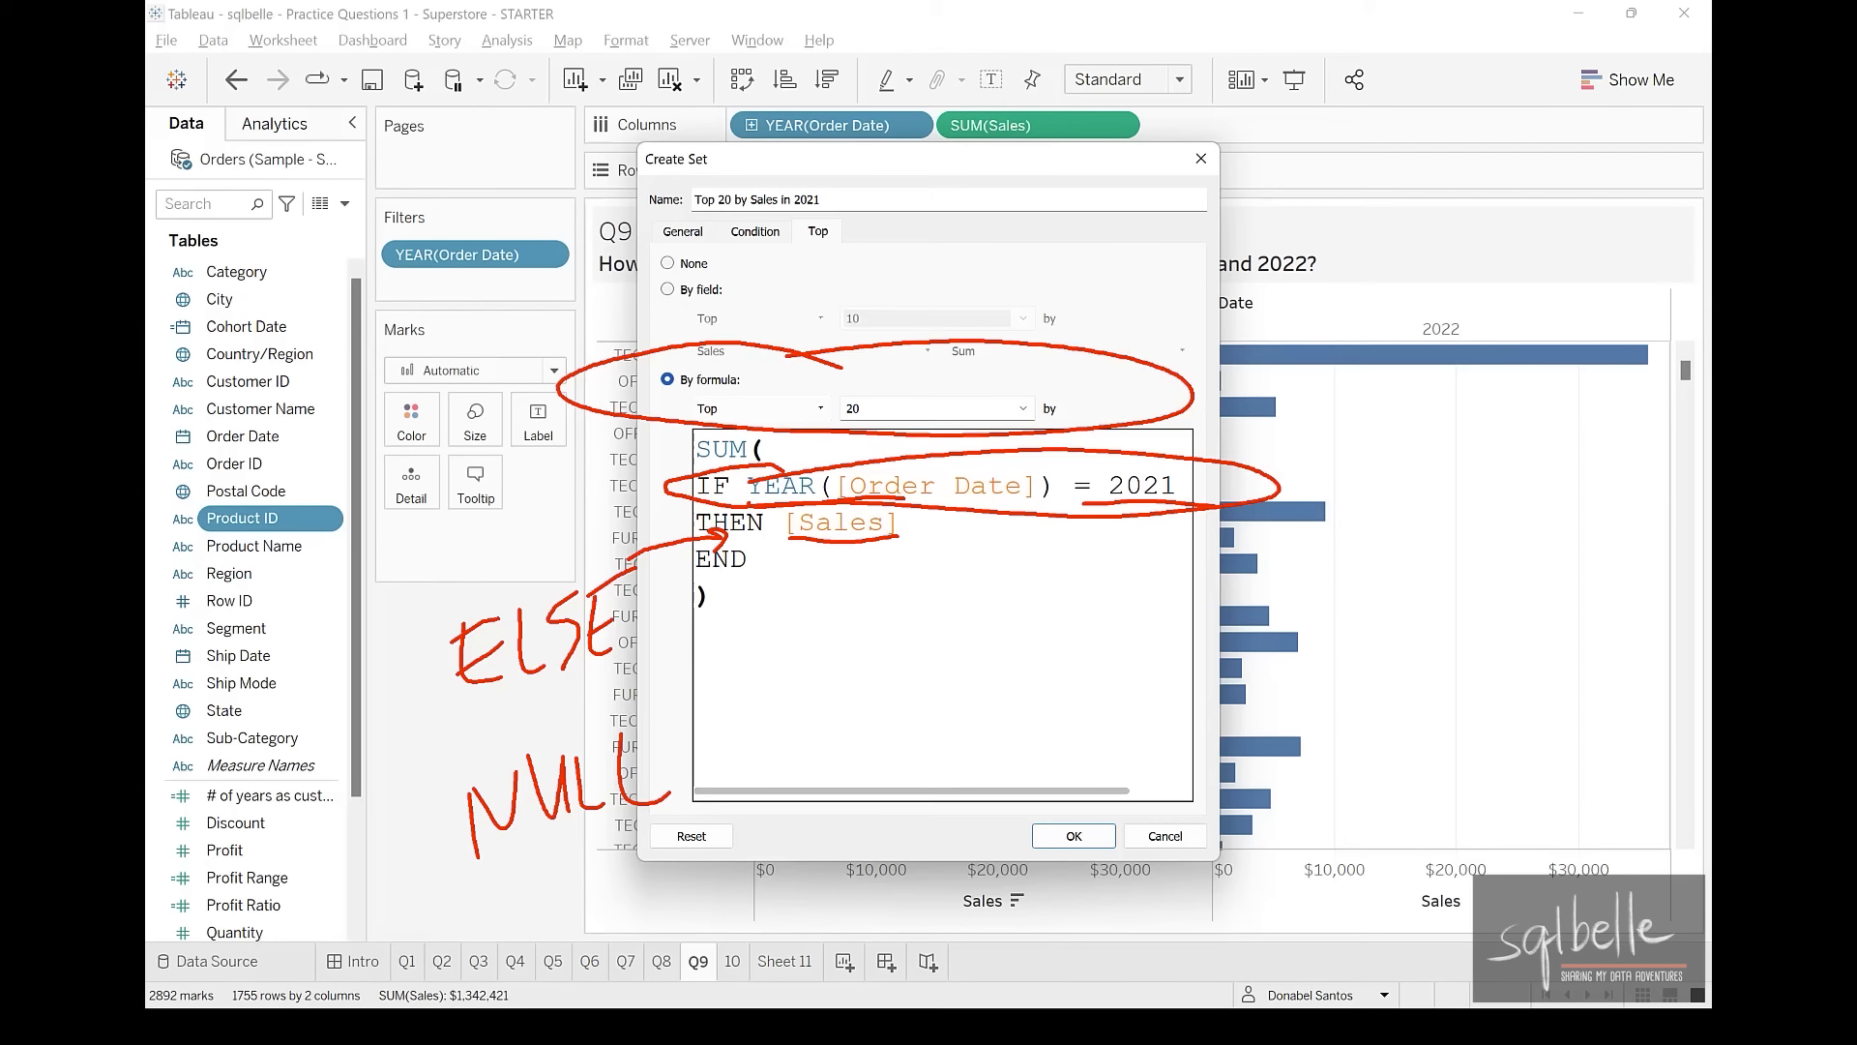
pyautogui.click(1072, 835)
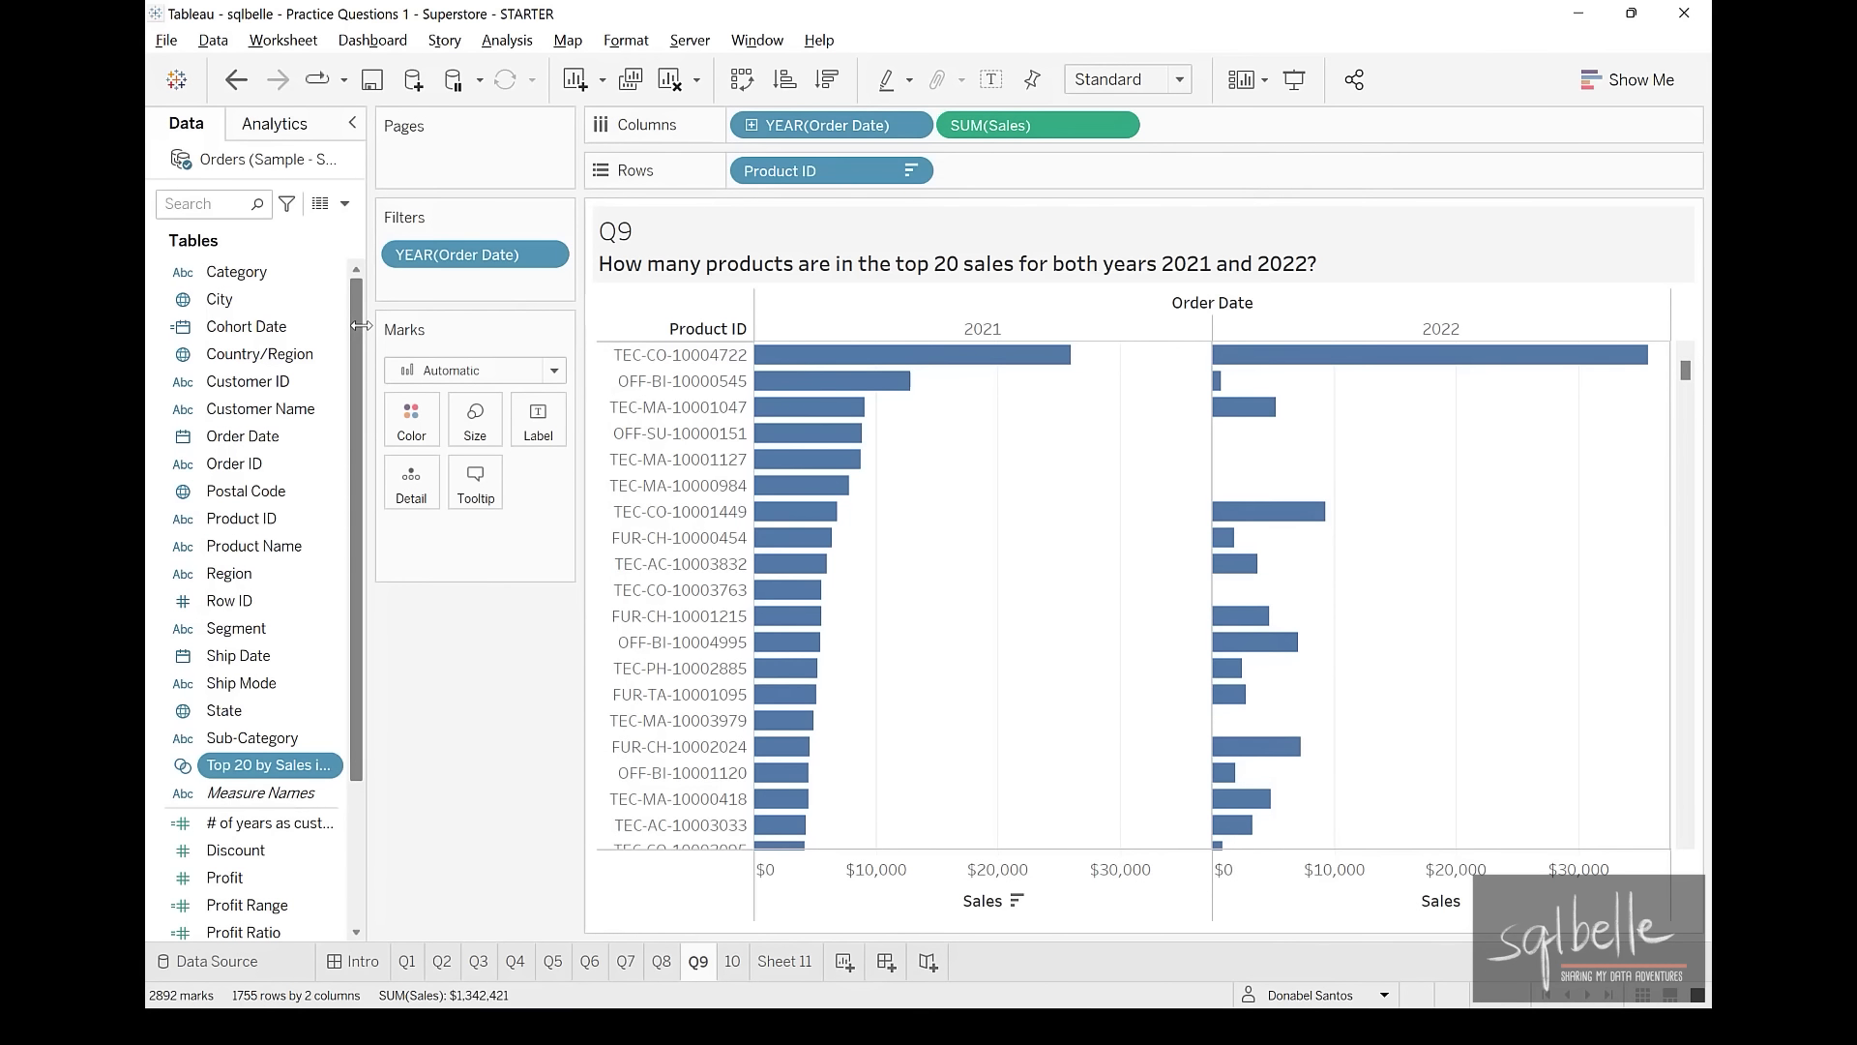
# Widen the data pane and duplicate the Top 20 by Sales in 2021 set
pyautogui.moveTo(368, 343); pyautogui.dragTo(437, 344)
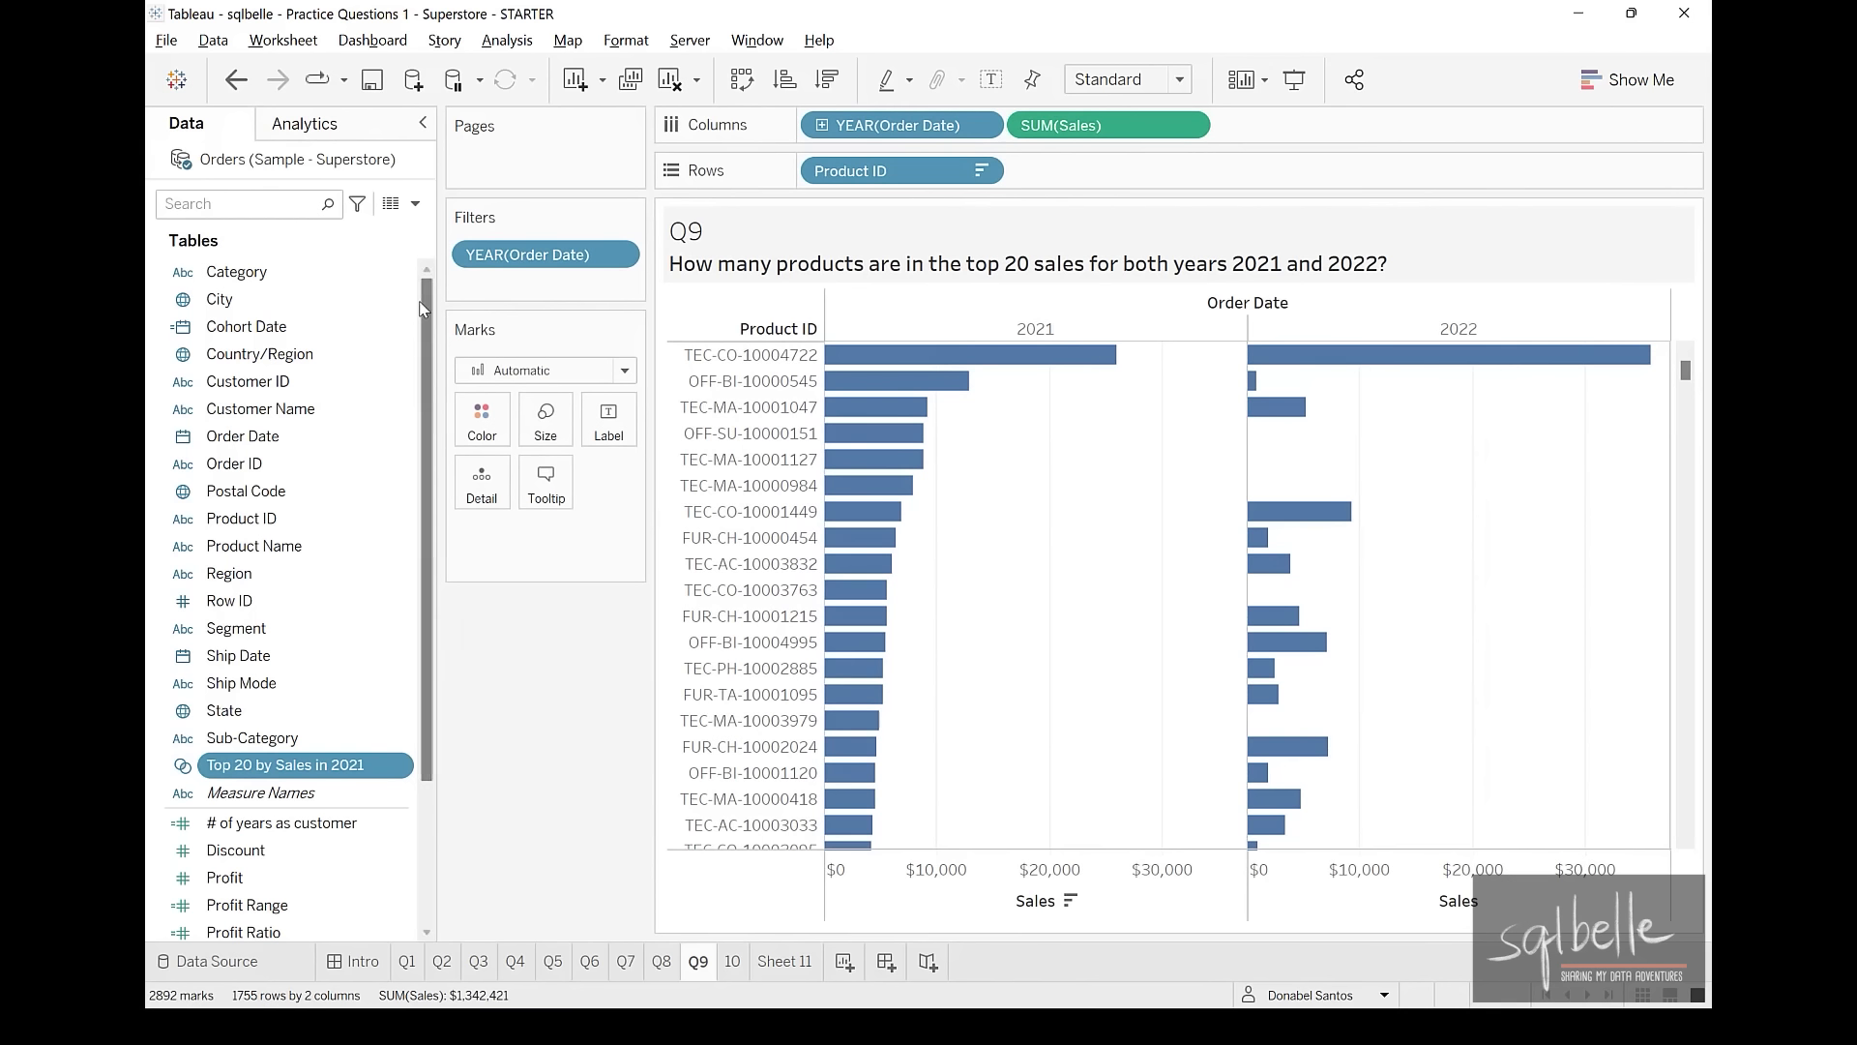
pyautogui.rightClick(268, 769)
pyautogui.press('Escape')
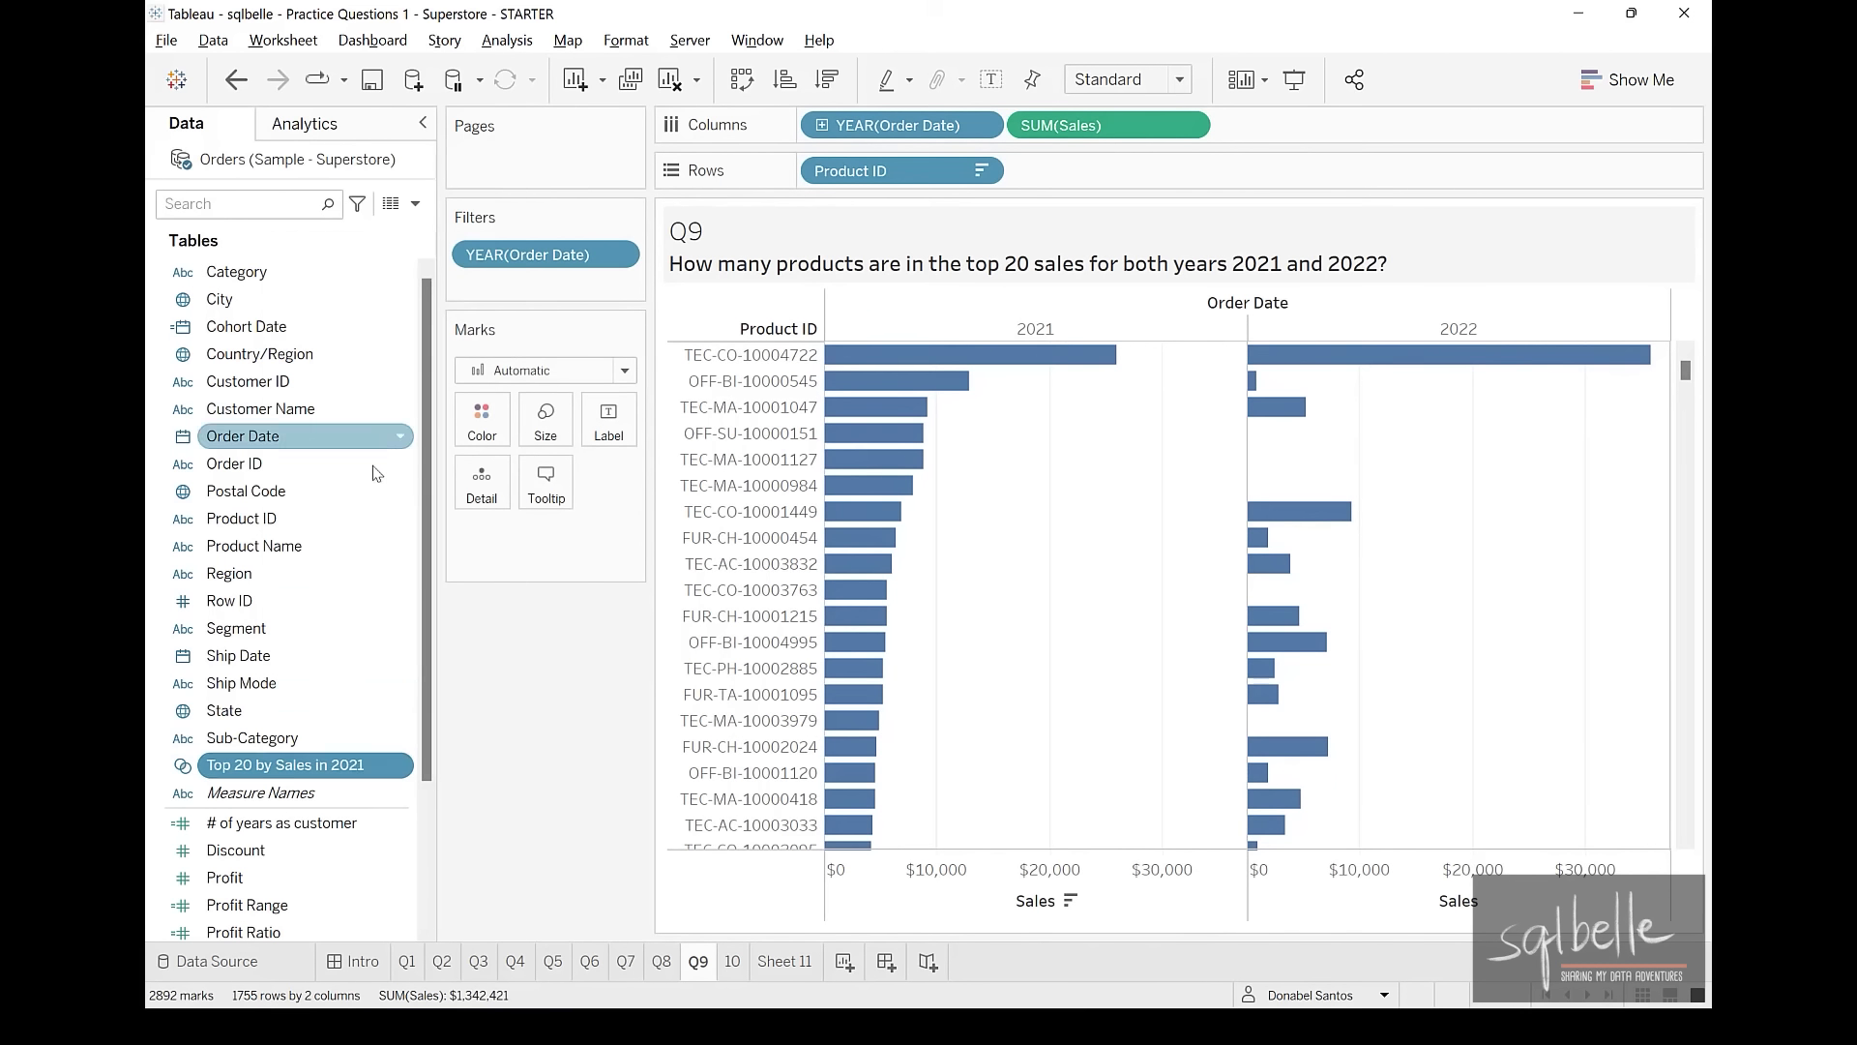
# Edit the duplicated set and rename it Top 20 by Sales in 2022
pyautogui.rightClick(346, 791)
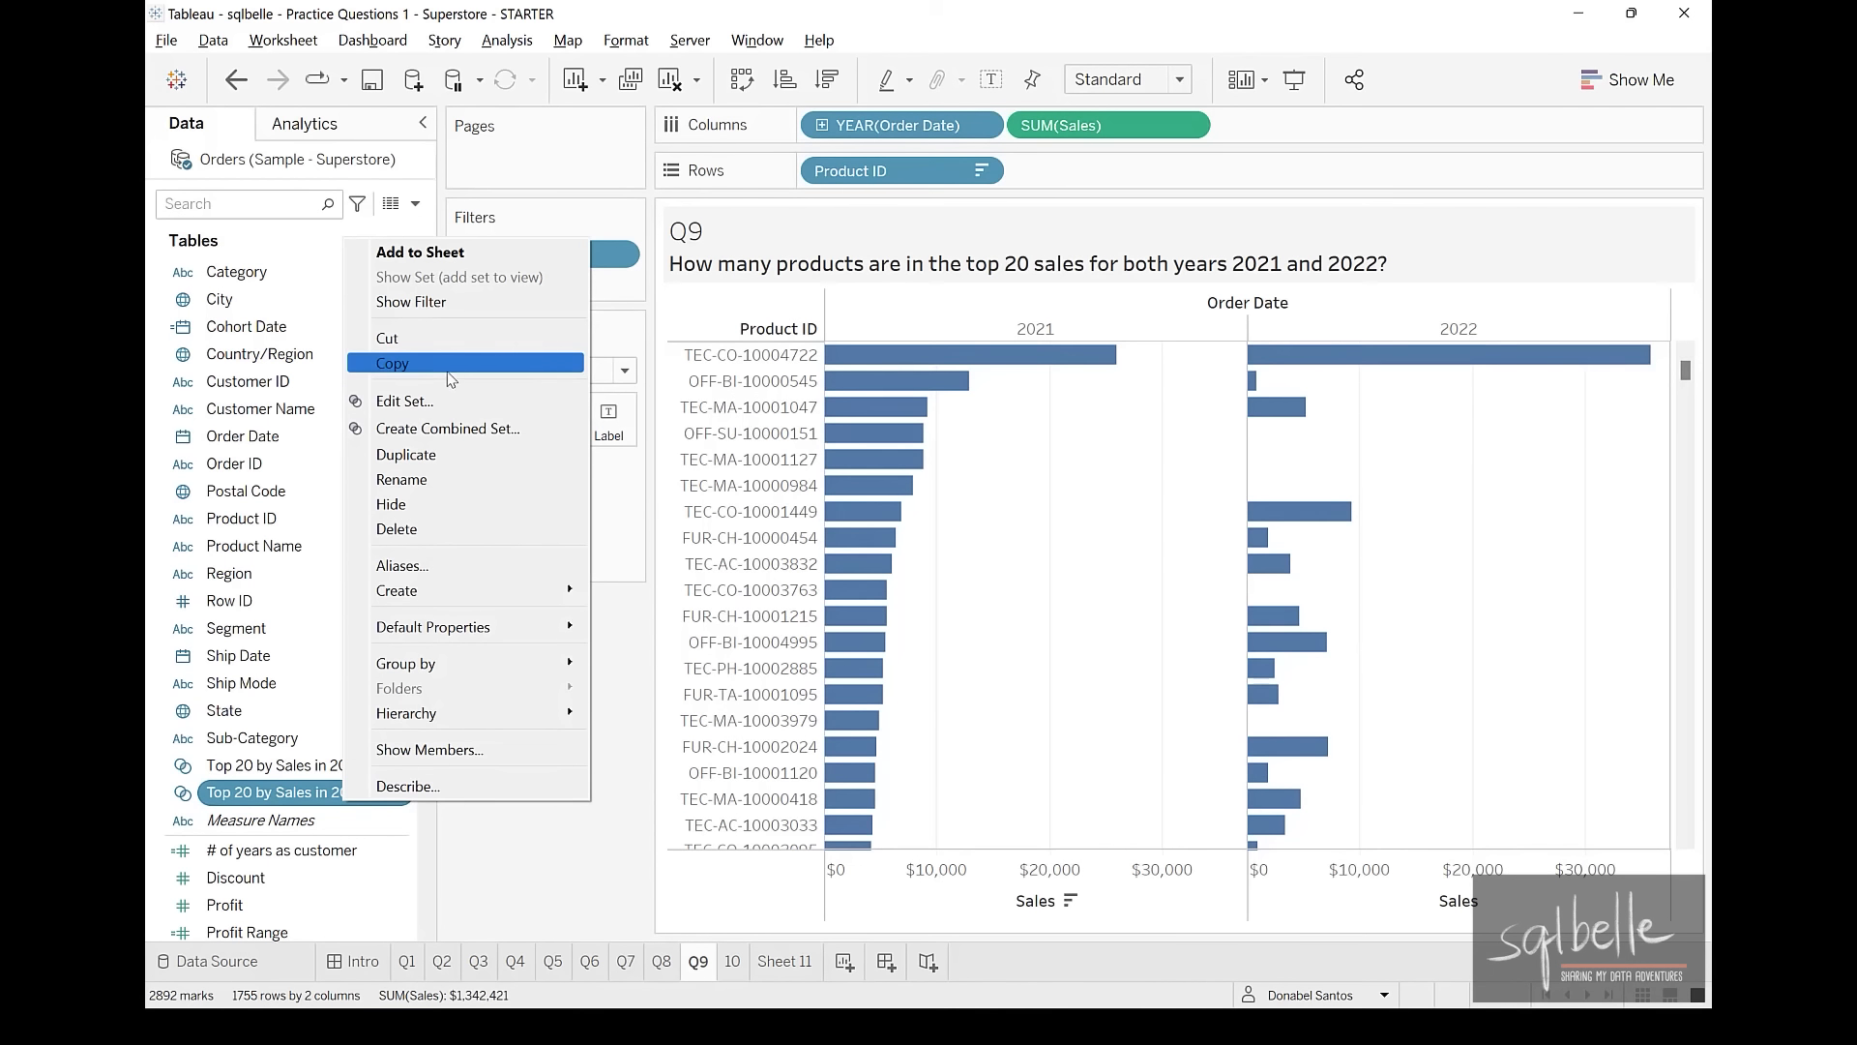
pyautogui.click(451, 400)
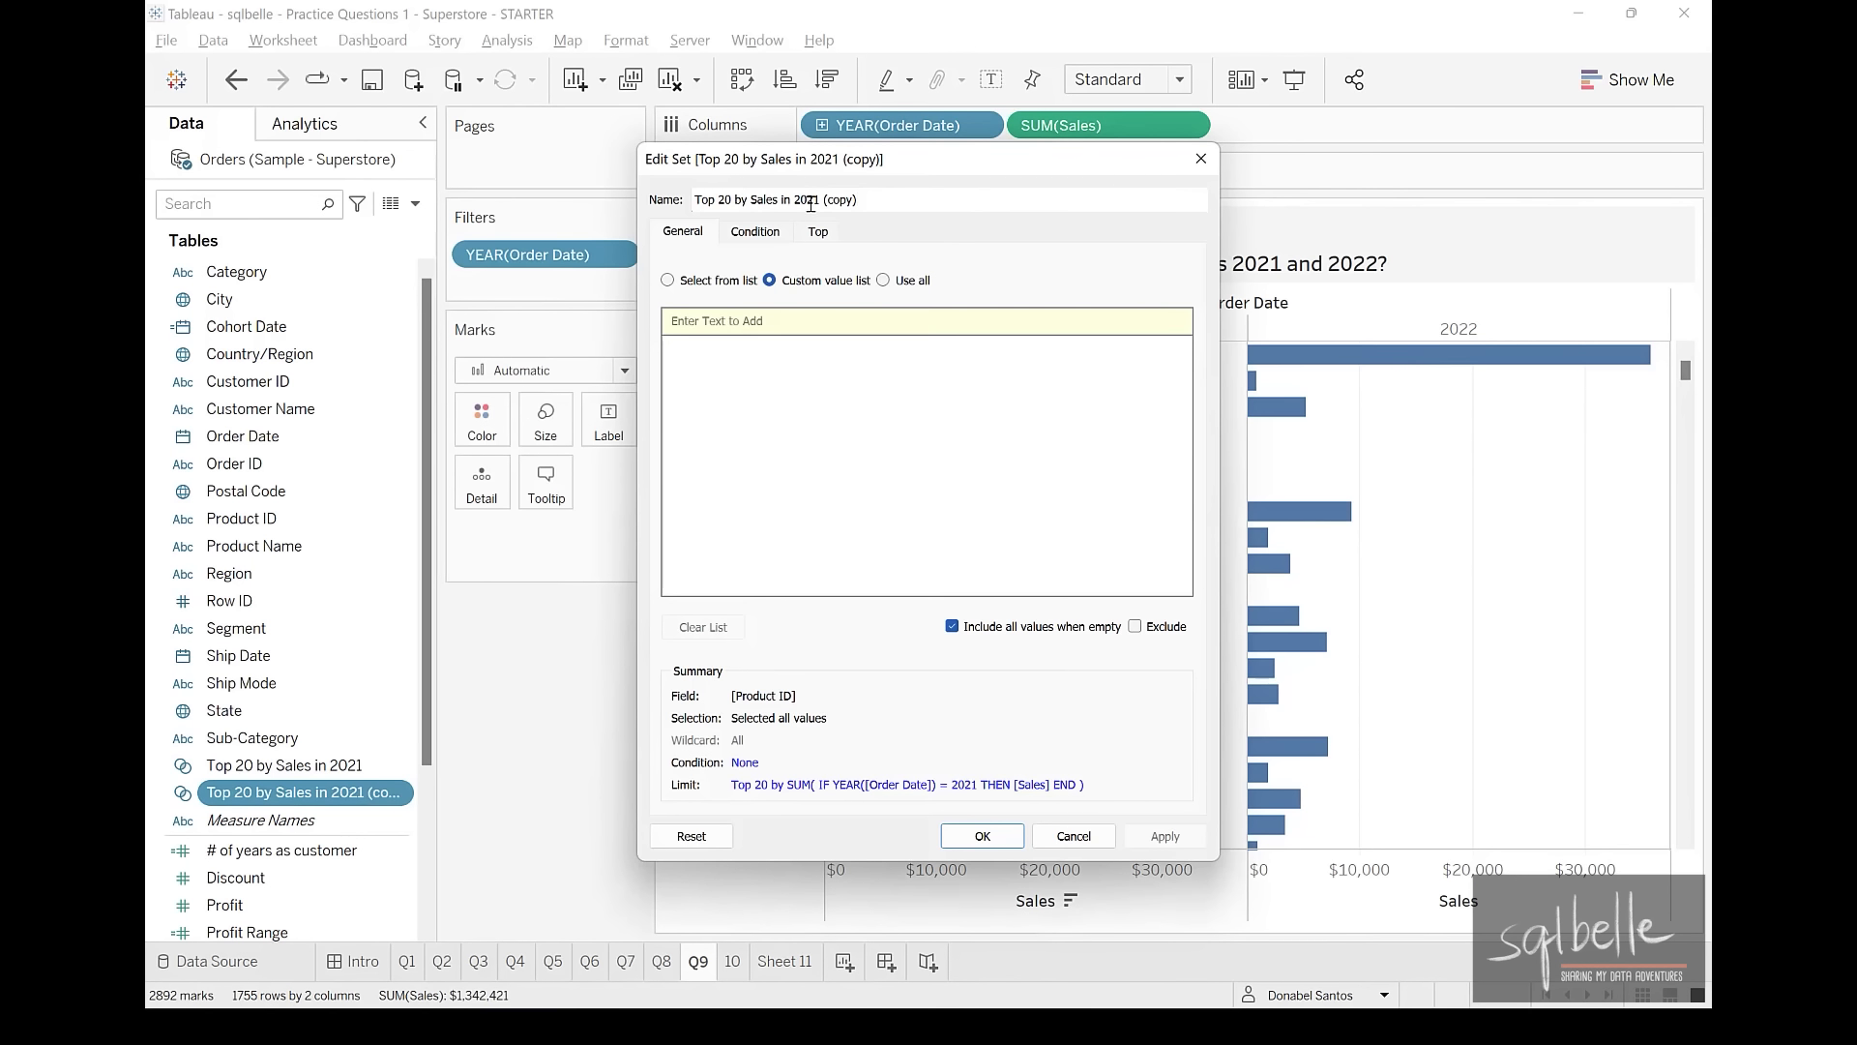
pyautogui.moveTo(810, 202); pyautogui.dragTo(906, 195)
pyautogui.press('BackSpace')
pyautogui.write('2')
# Set the year in the copied set's top 20 formula to 2022 and save the set
pyautogui.click(820, 242)
pyautogui.scroll(3, 829, 522)
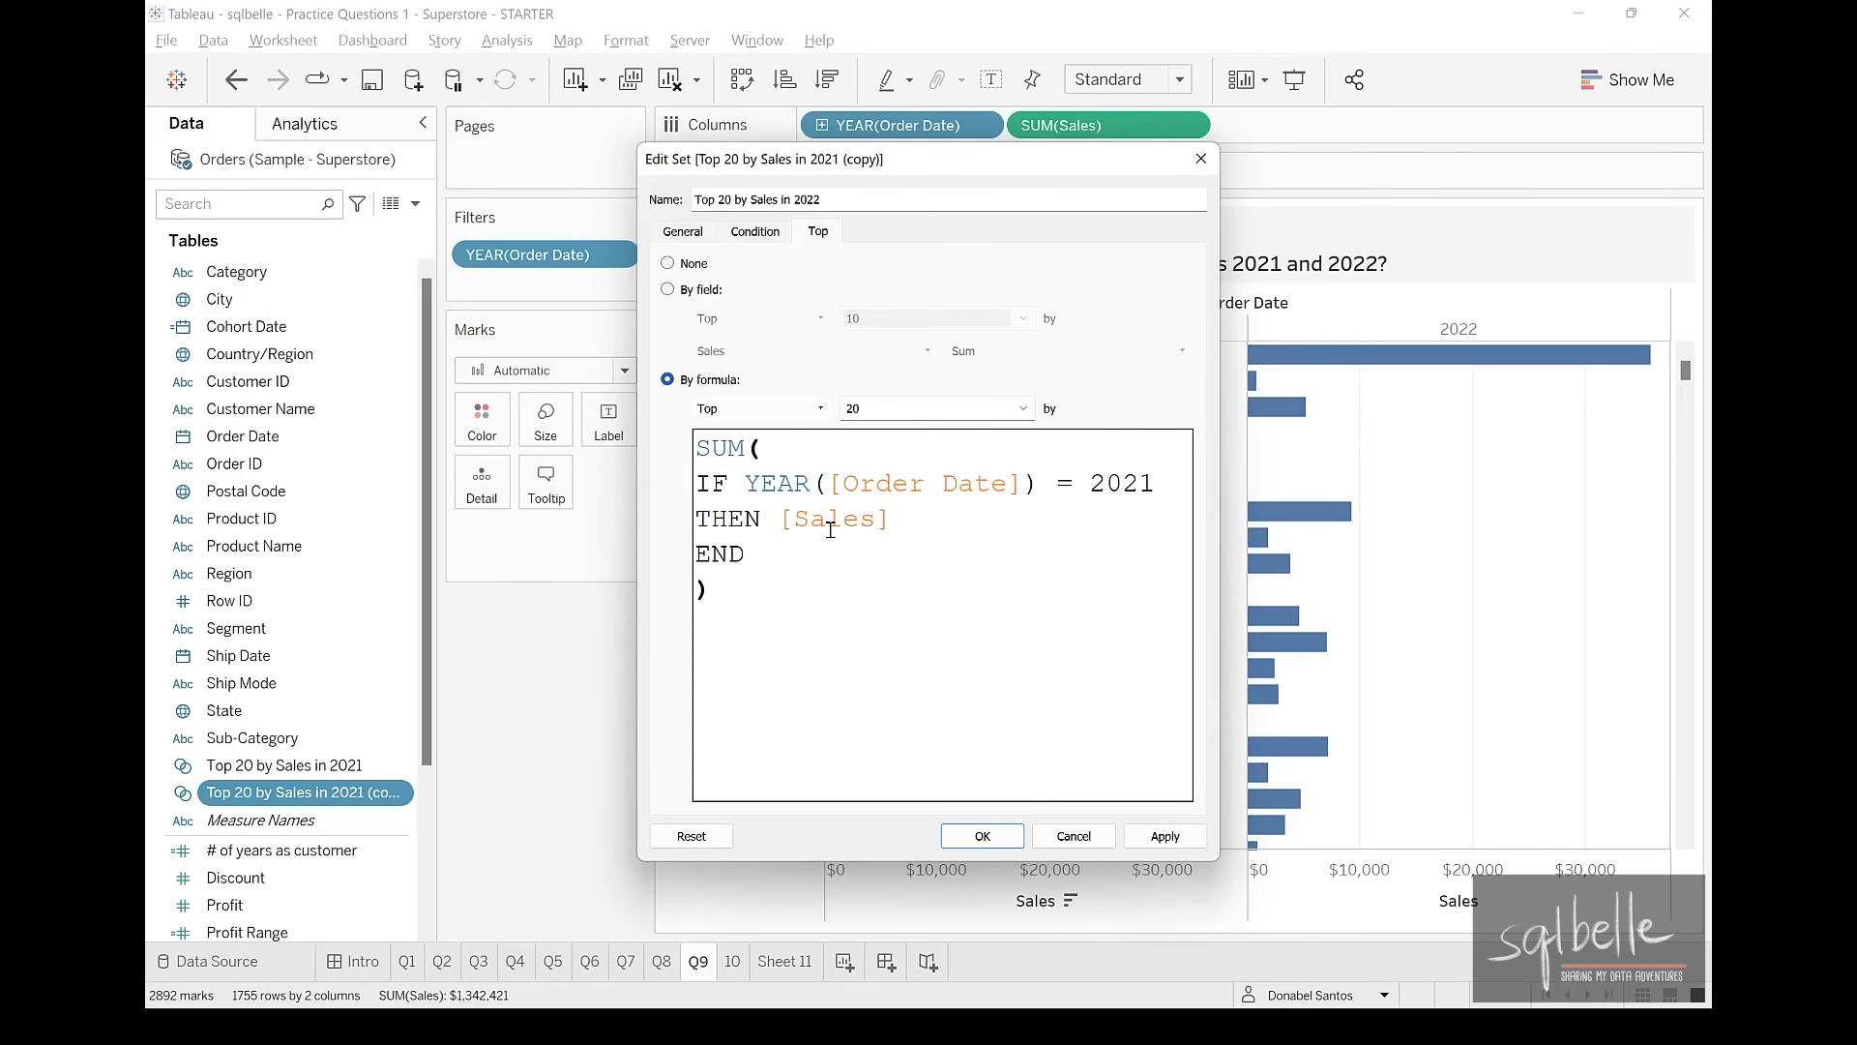
pyautogui.click(1143, 486)
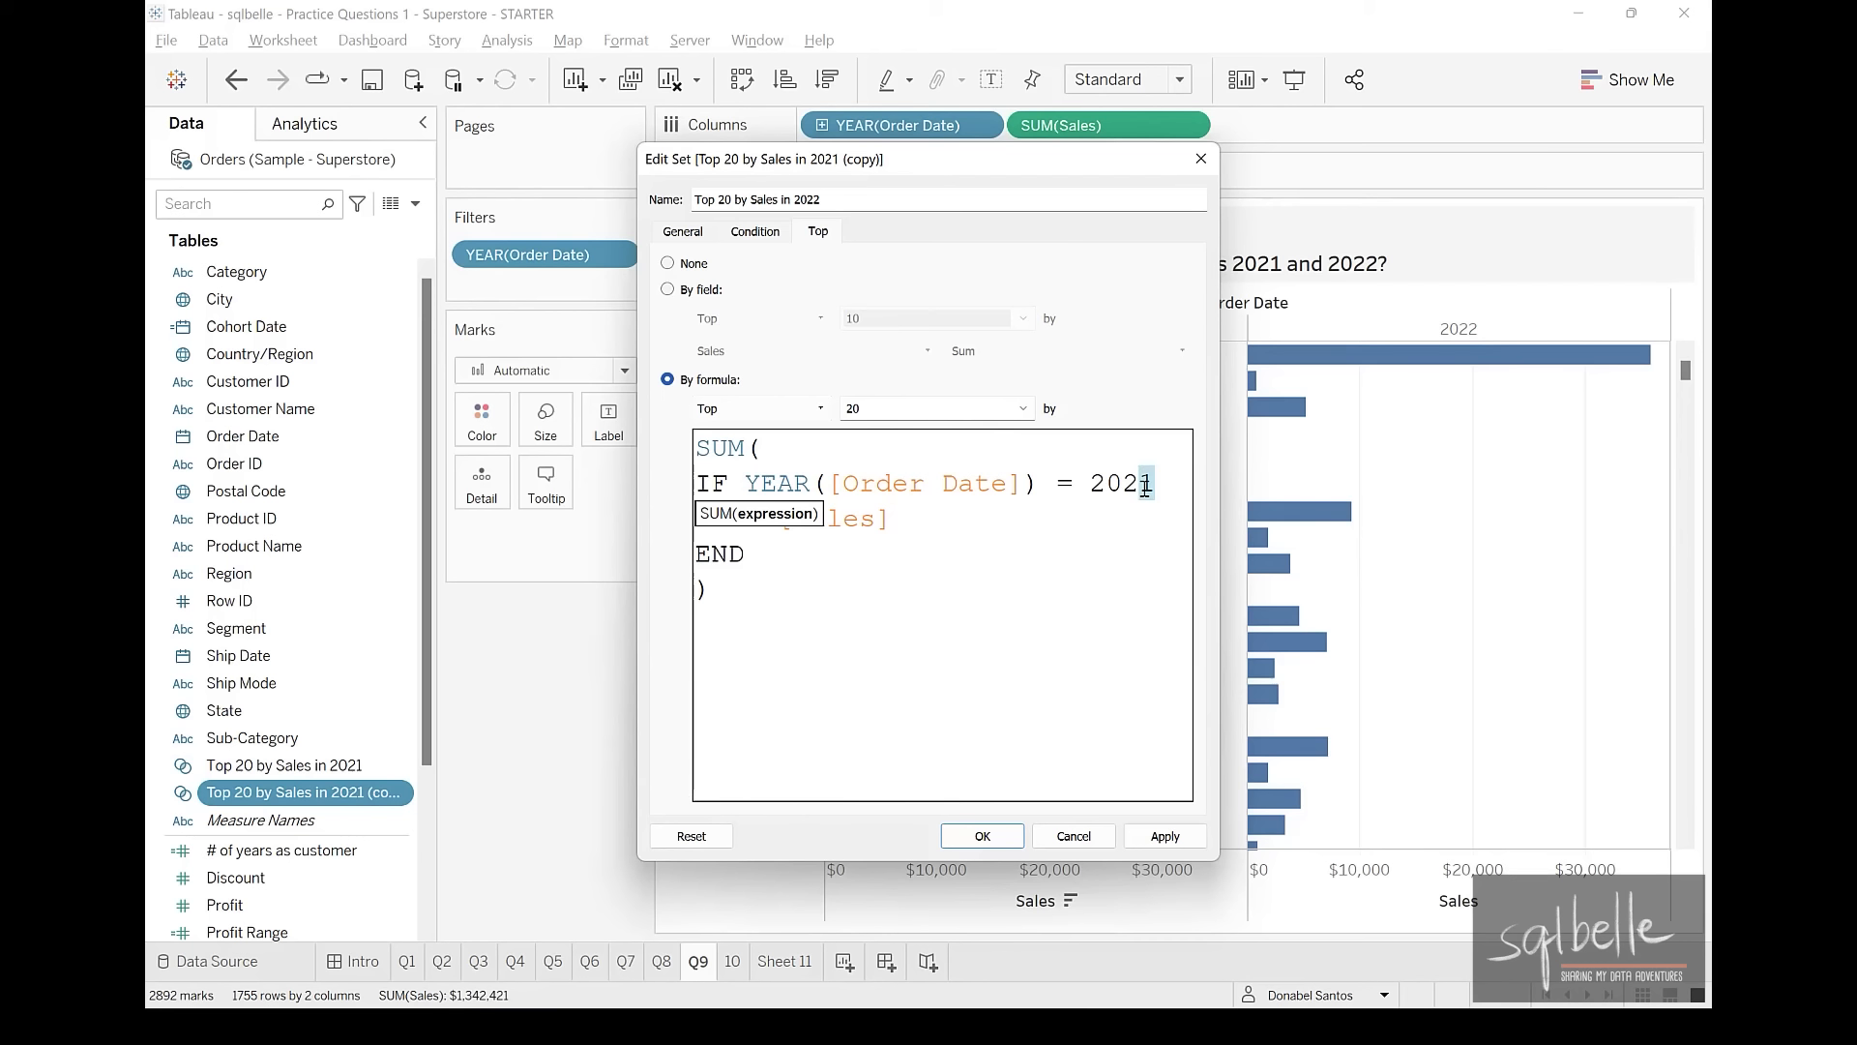
pyautogui.moveTo(1142, 486); pyautogui.dragTo(1157, 485)
pyautogui.write('2')
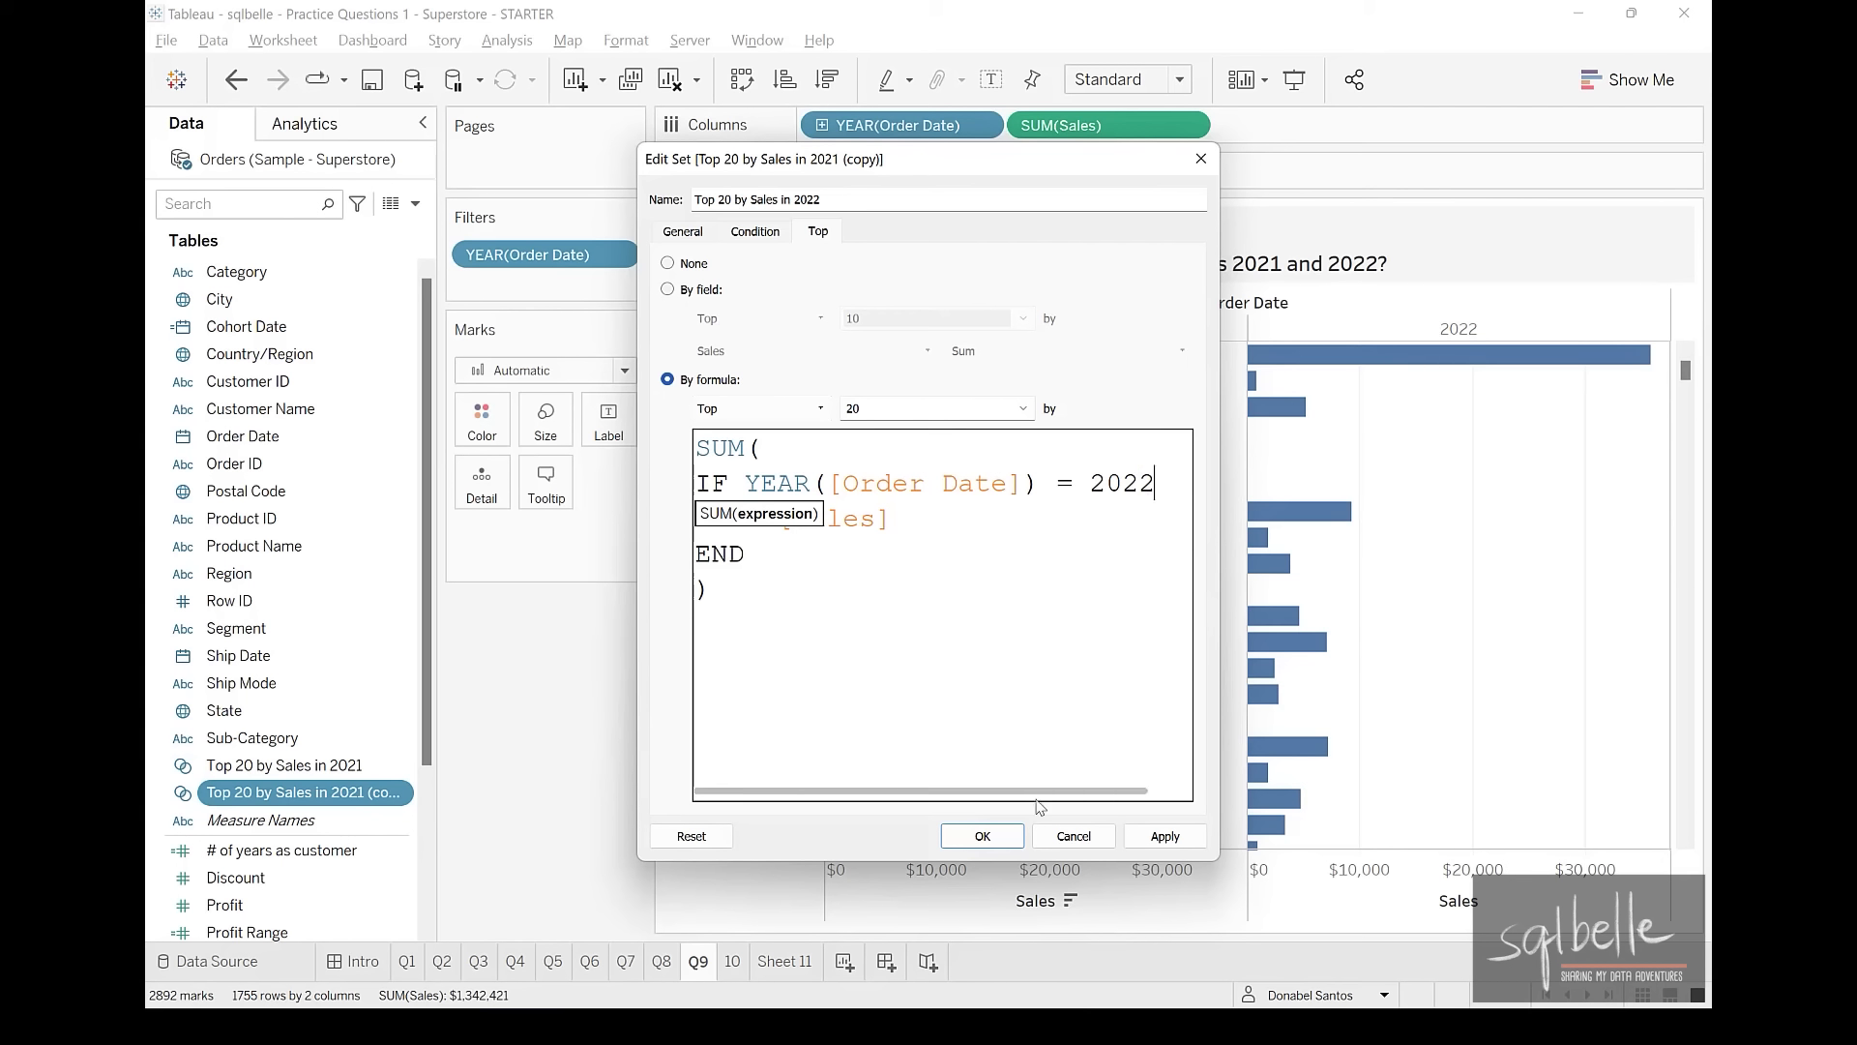
pyautogui.click(1000, 843)
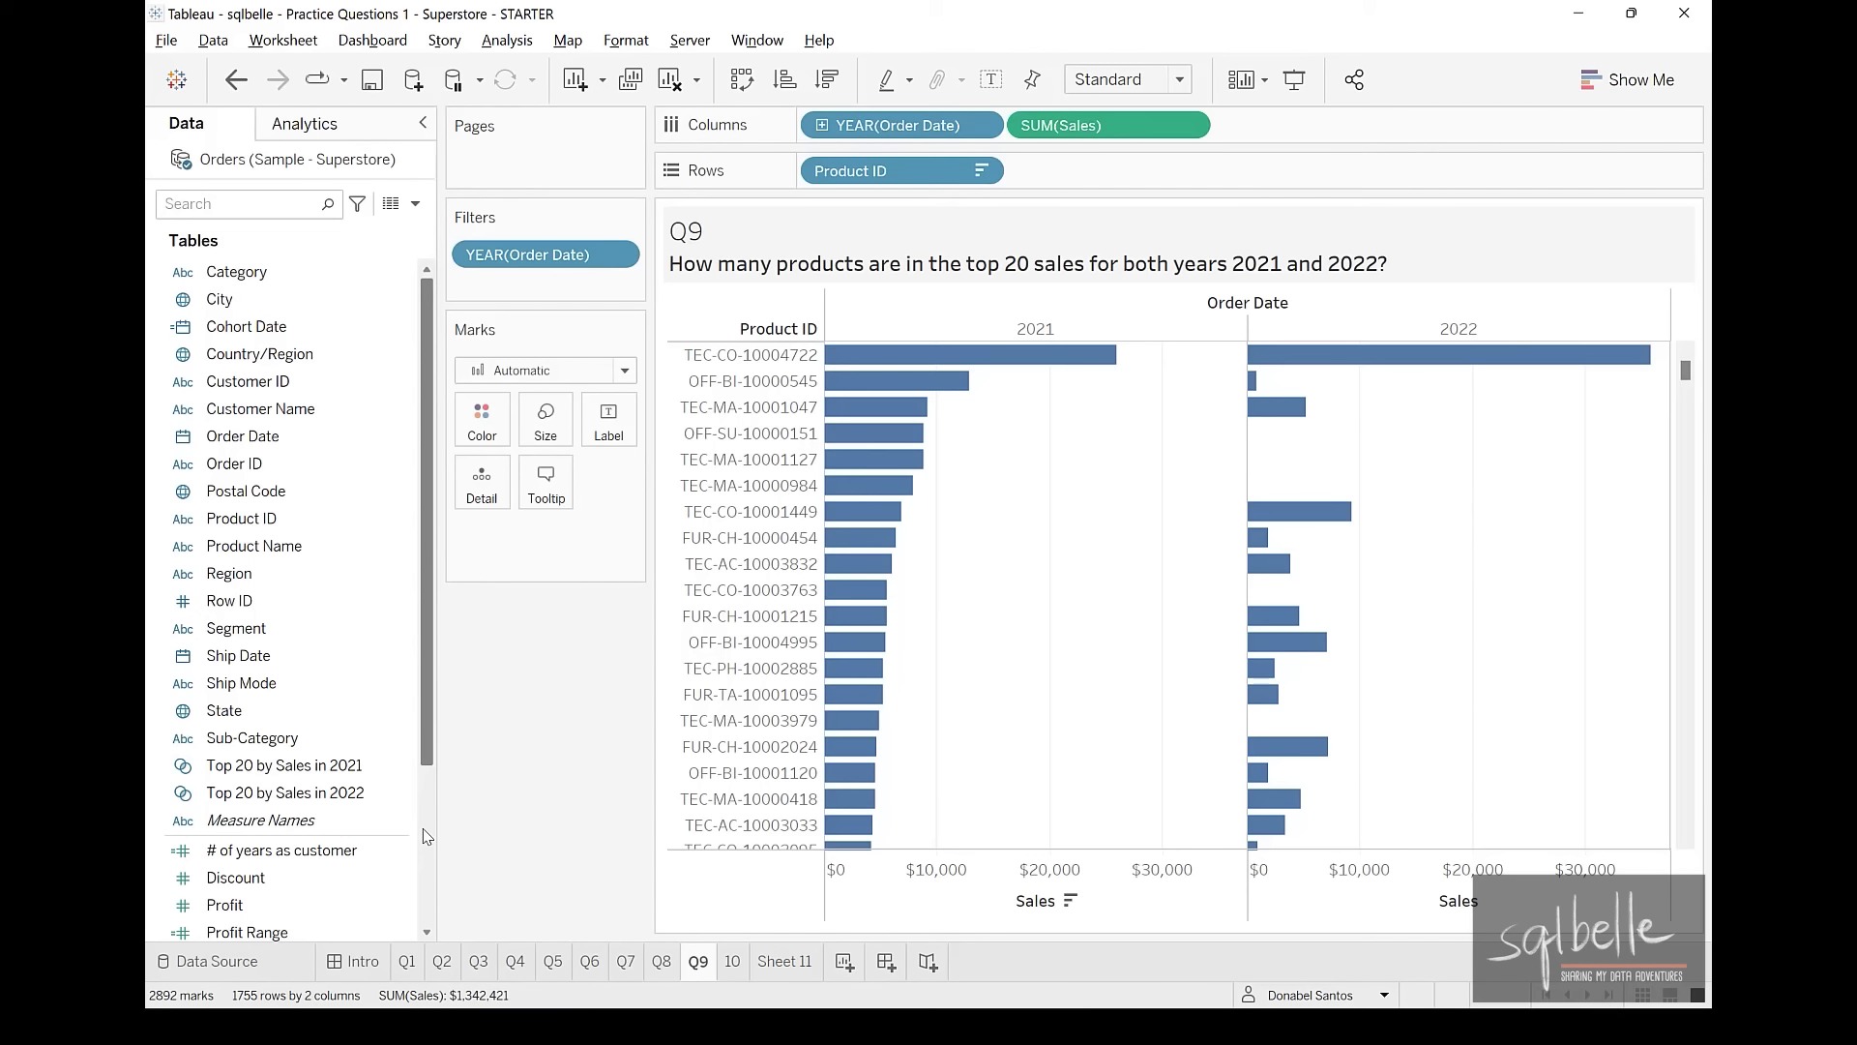
# Start a combined set from the Top 20 by Sales in 2021 and Top 20 by Sales in 2022 sets
pyautogui.moveTo(430, 735); pyautogui.dragTo(427, 924)
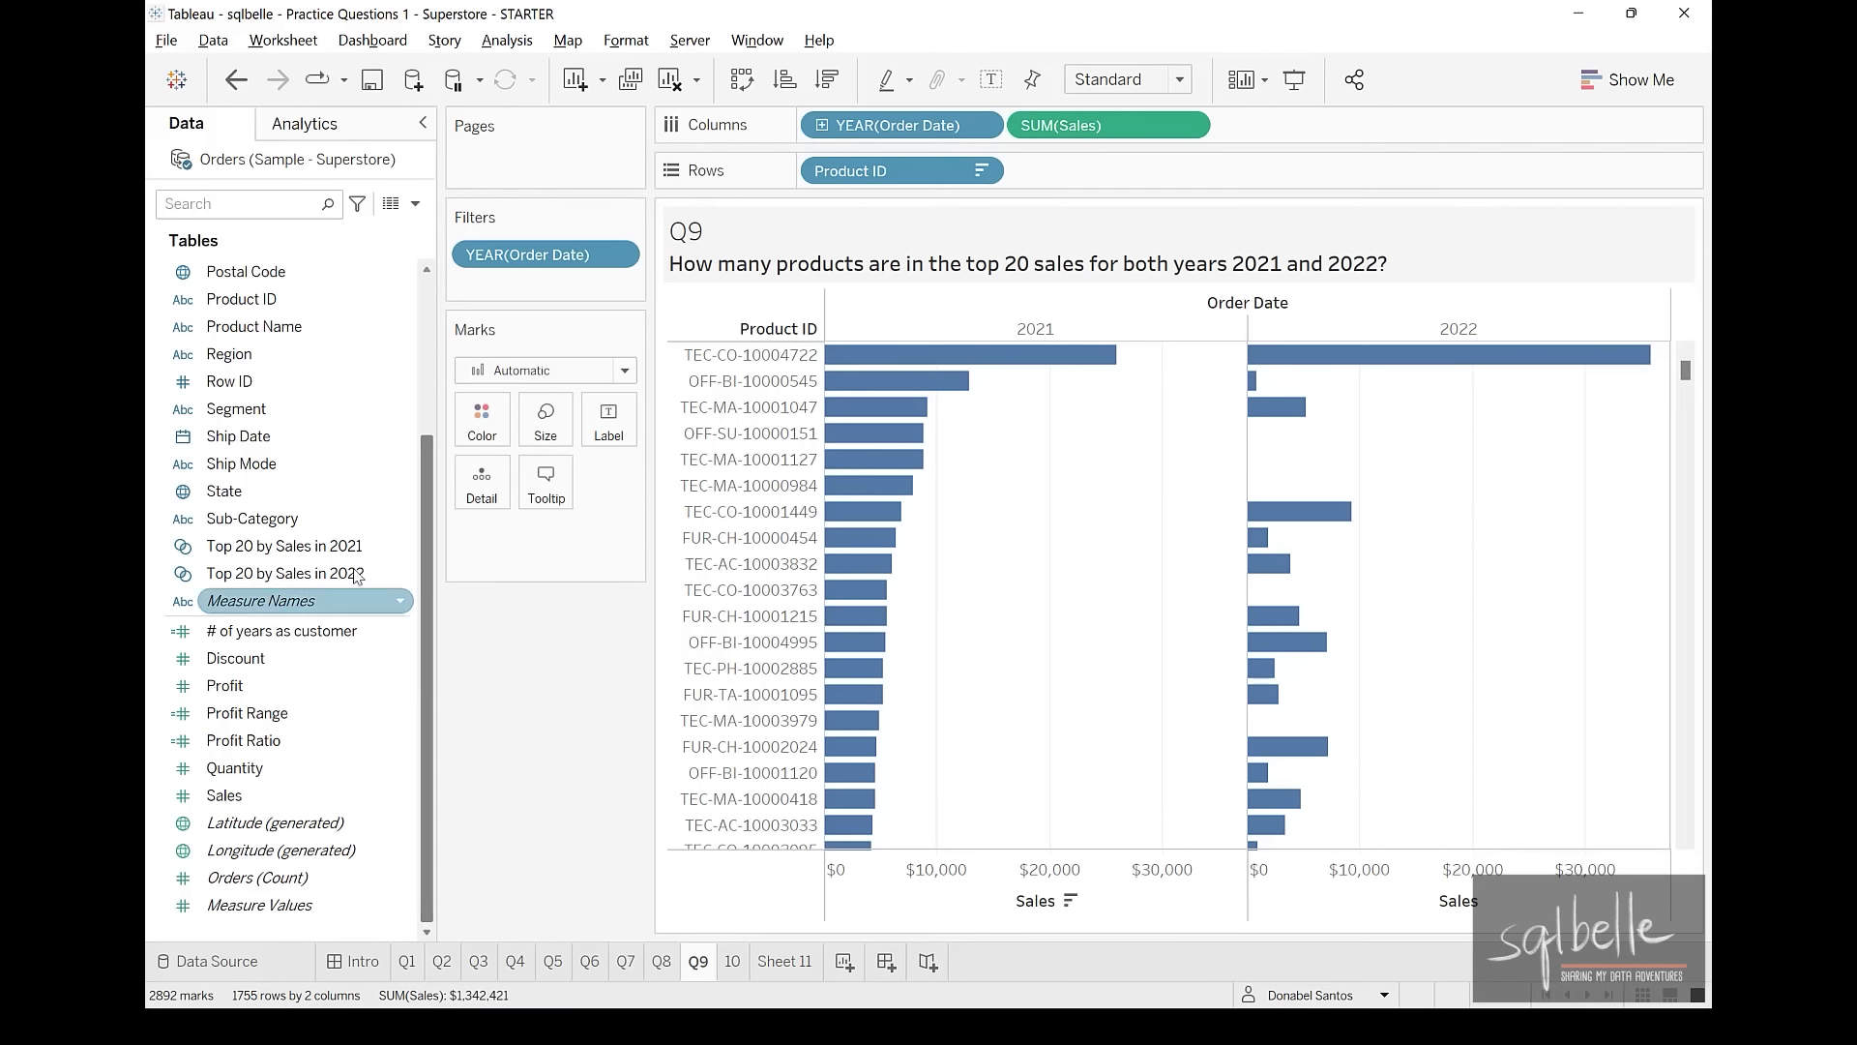
pyautogui.click(302, 573)
pyautogui.click(300, 557)
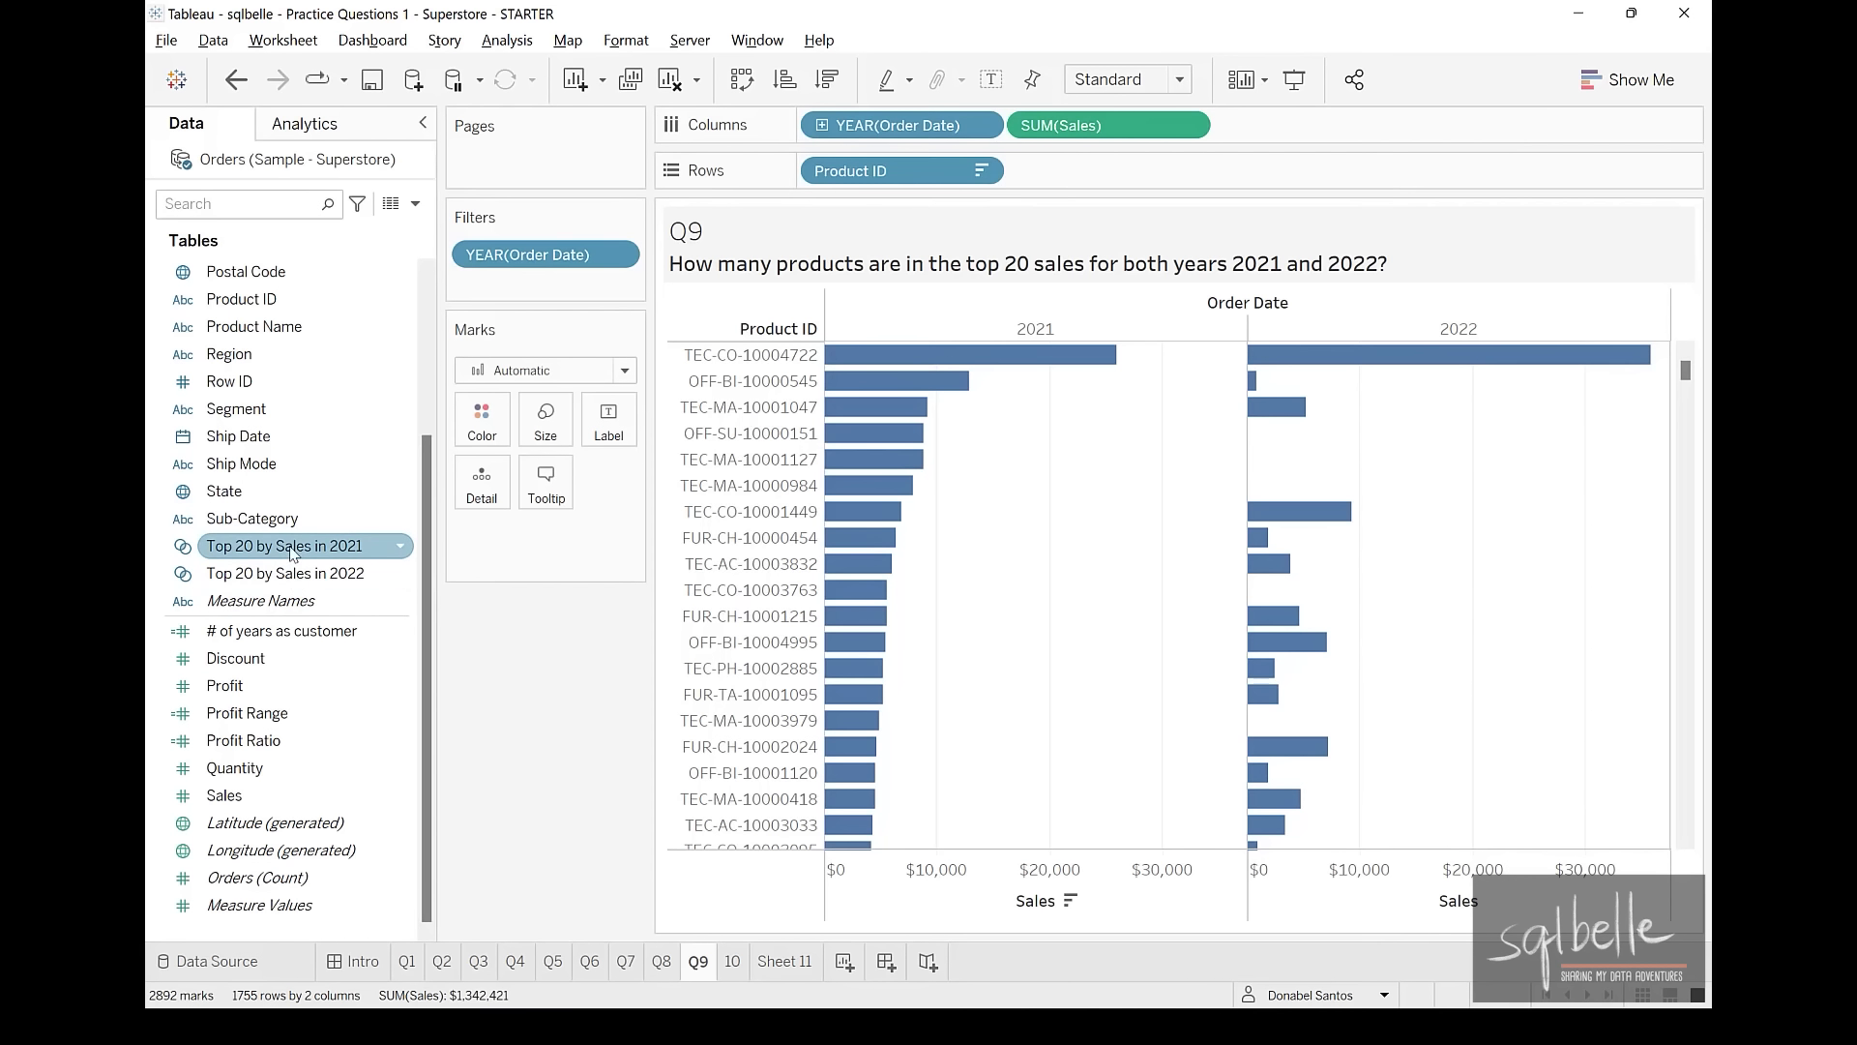
pyautogui.keyDown('ctrl'); pyautogui.click(363, 581); pyautogui.keyUp('ctrl')
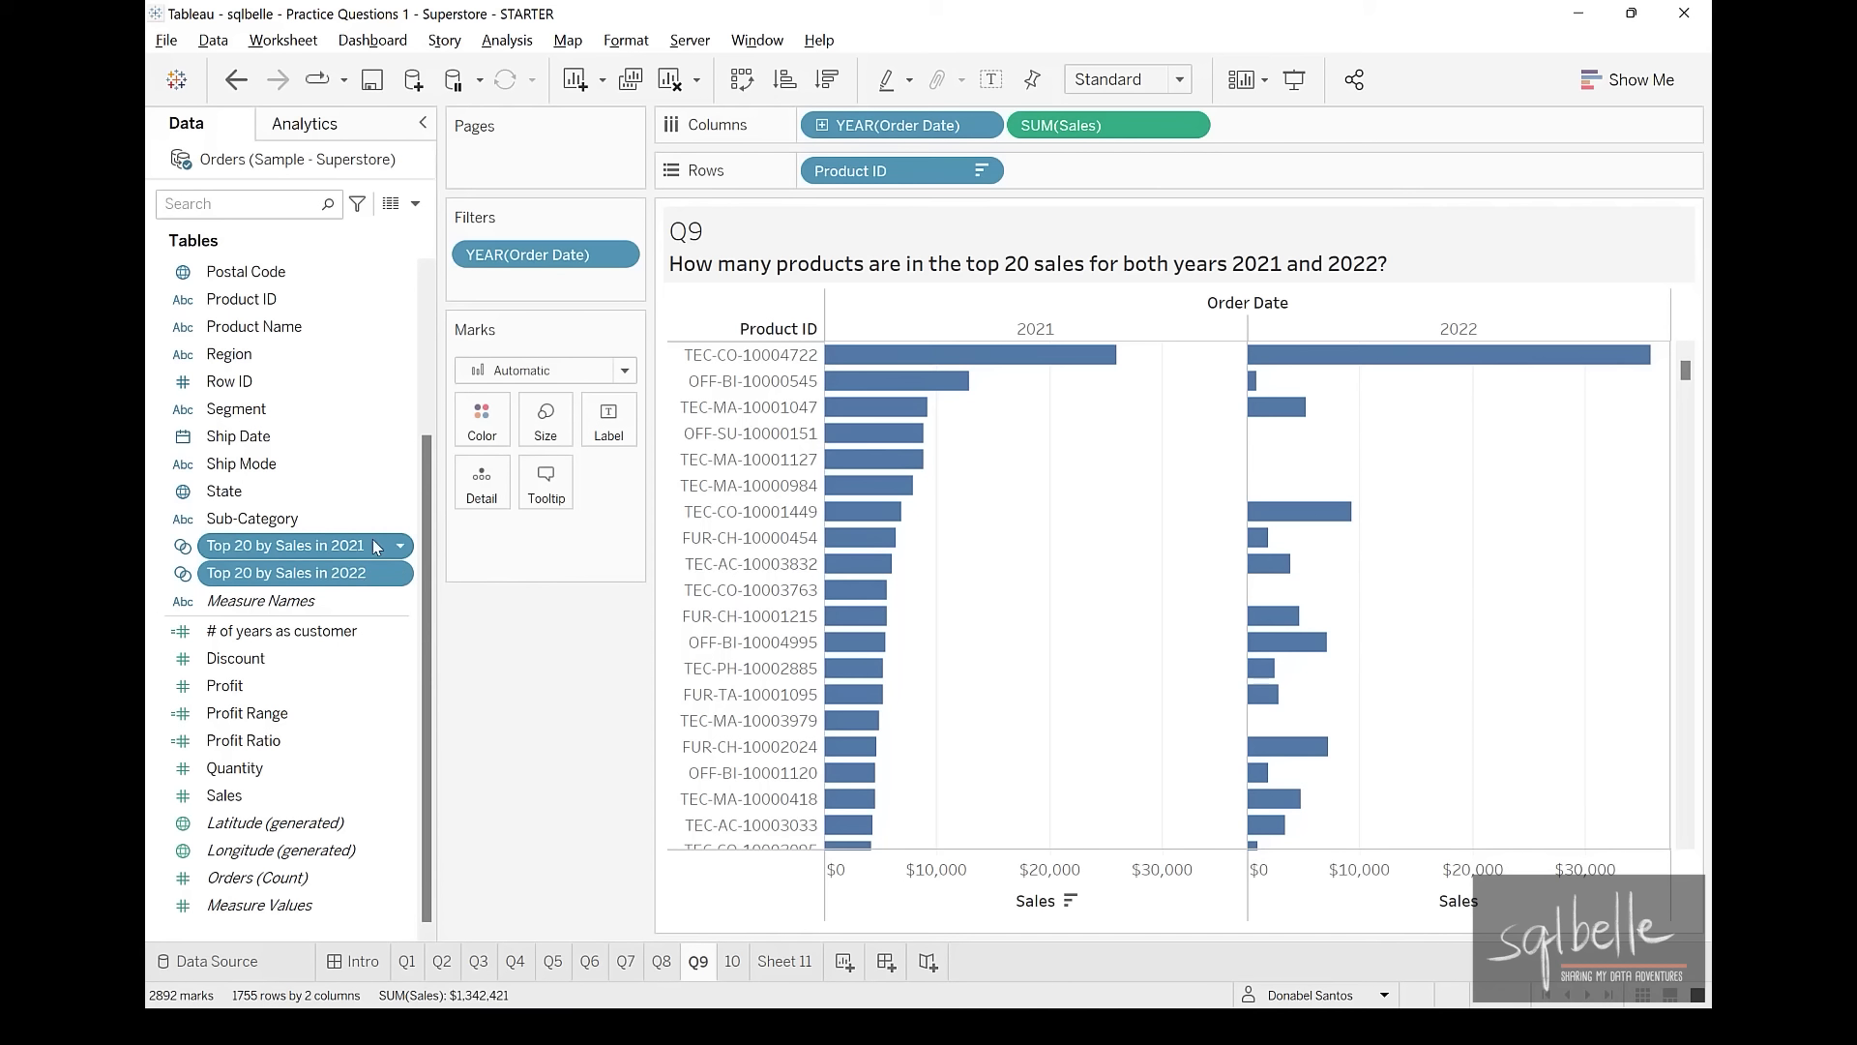
pyautogui.rightClick(374, 544)
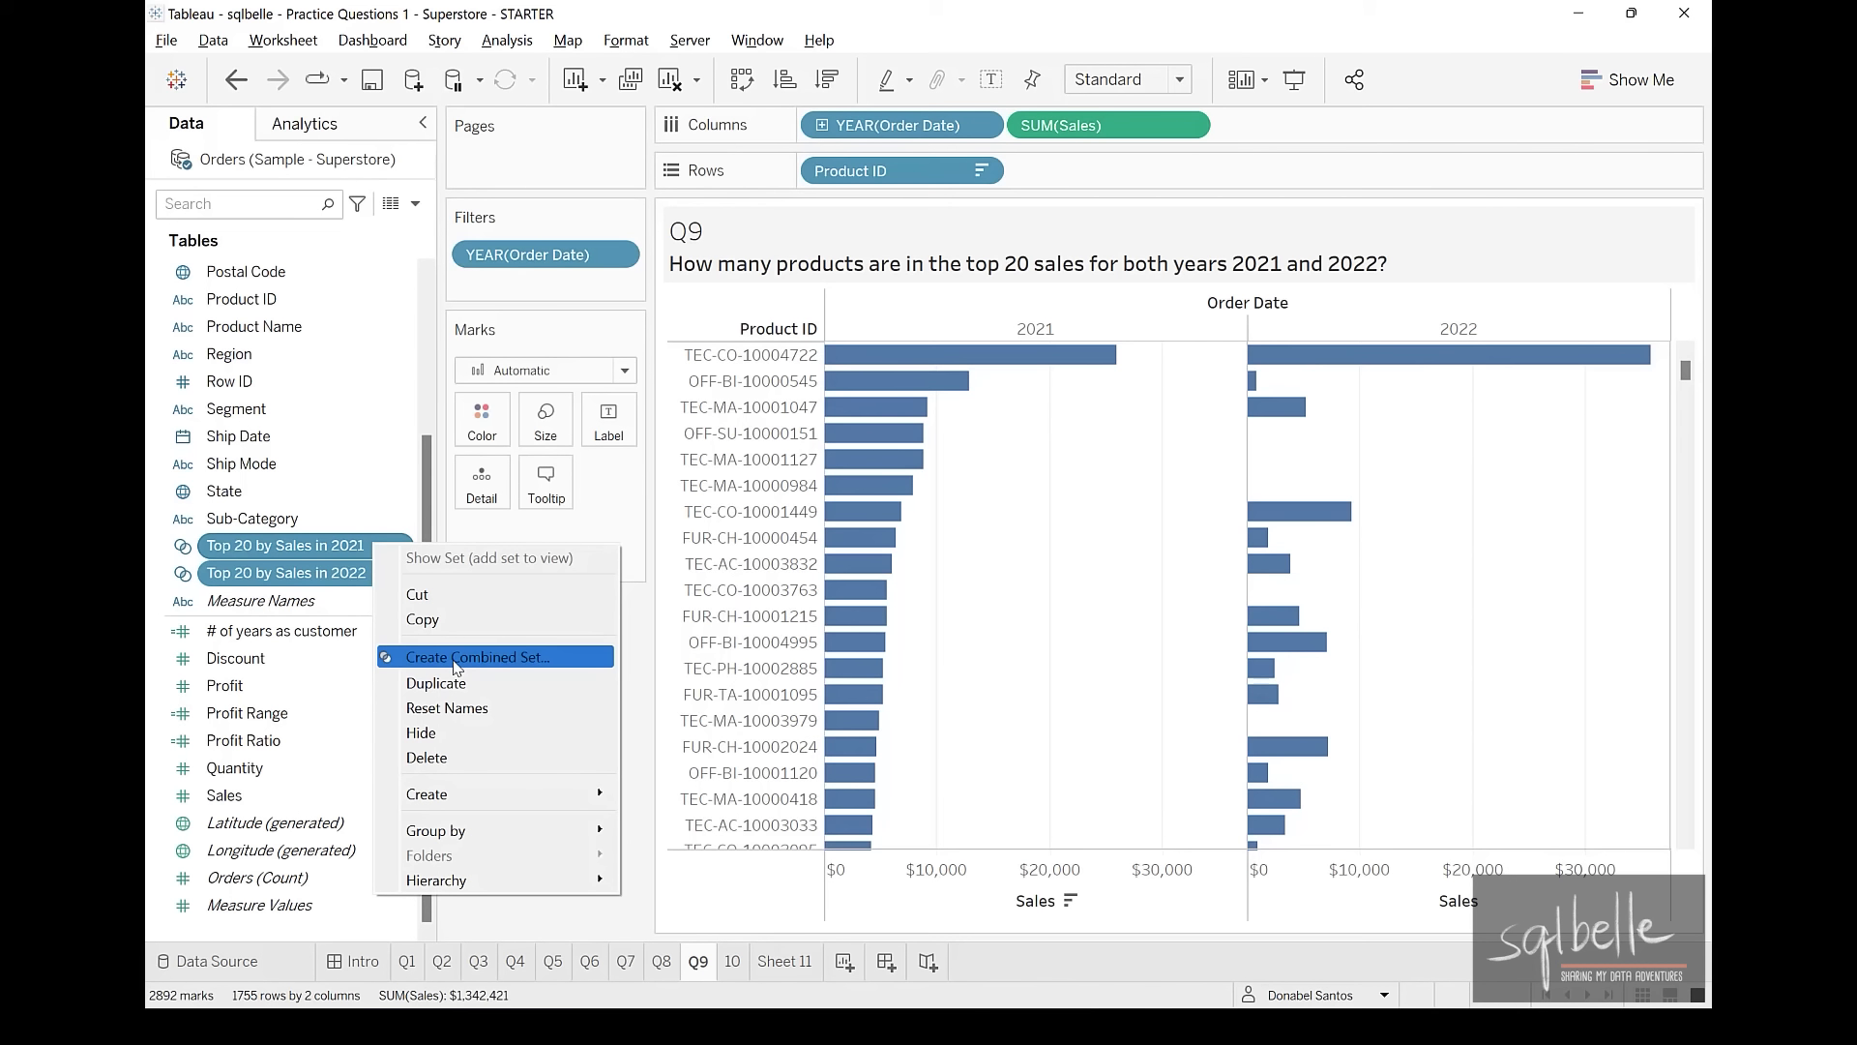
pyautogui.click(455, 660)
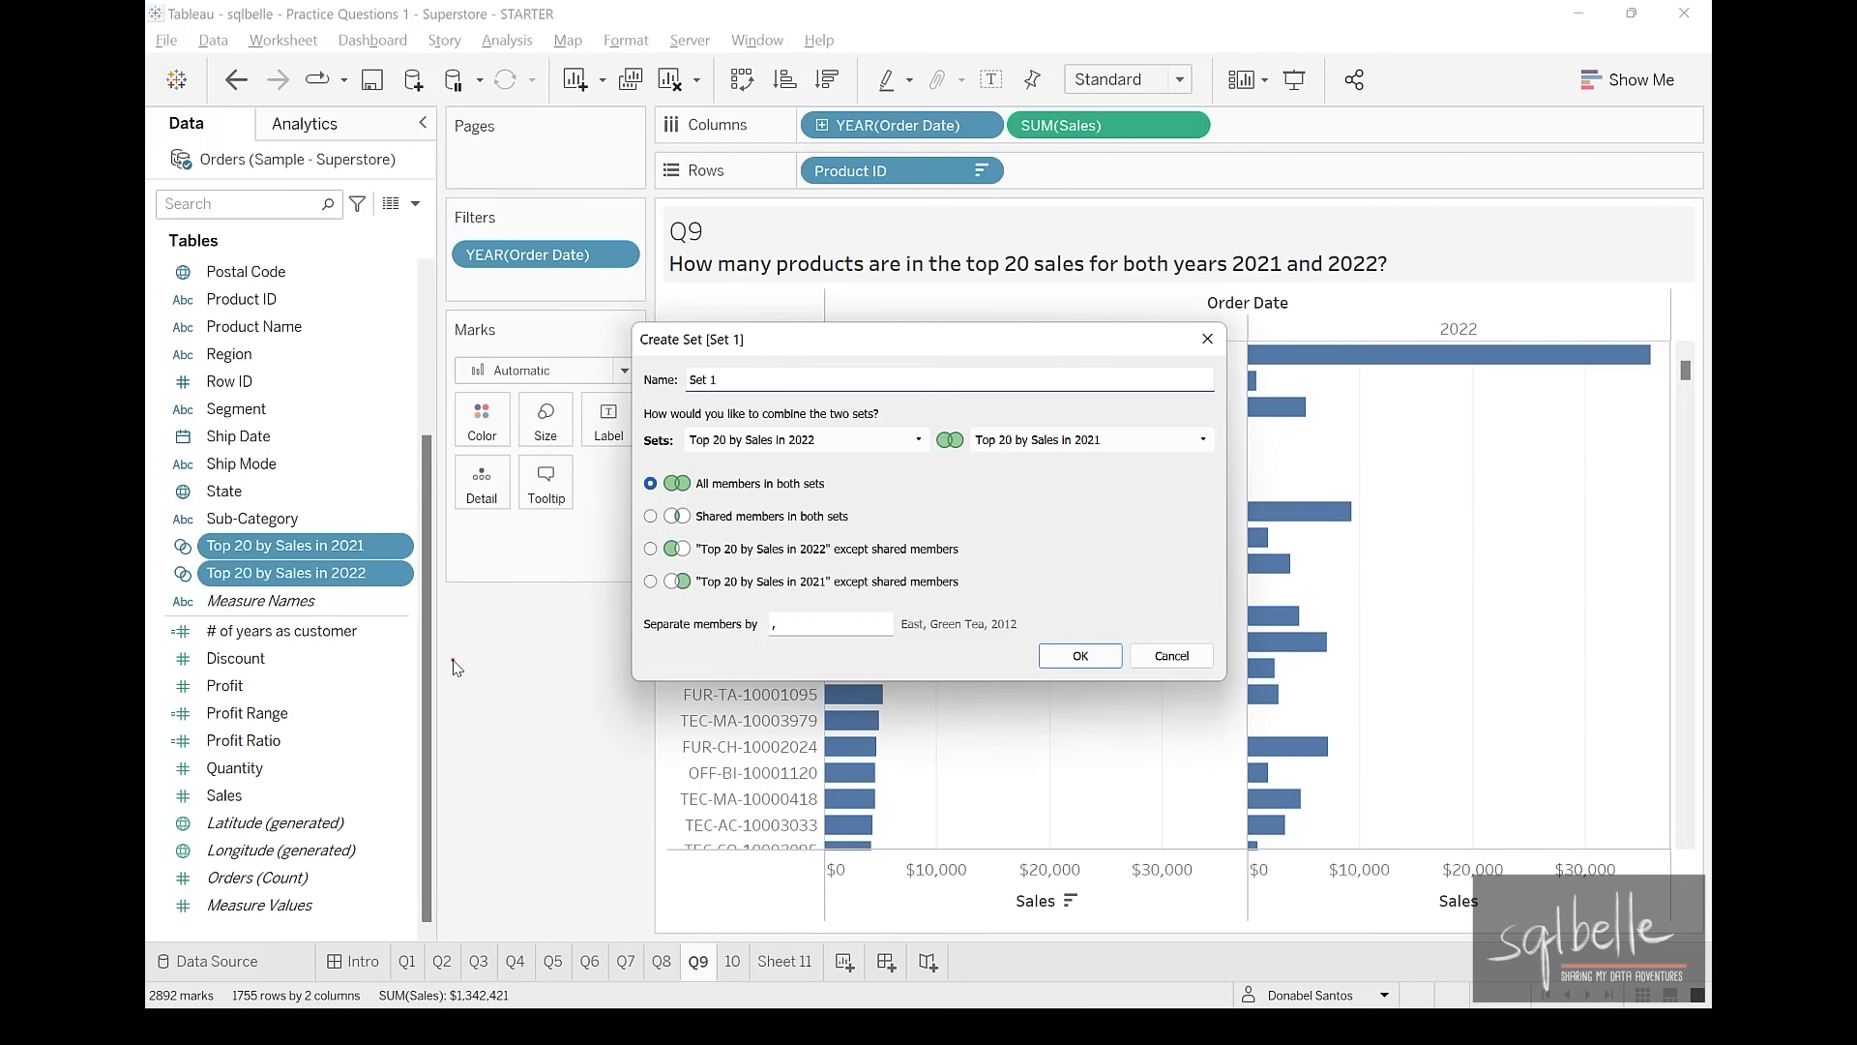
pyautogui.moveTo(670, 496)
pyautogui.mouseDown()
pyautogui.moveTo(771, 503)
pyautogui.moveTo(905, 413)
pyautogui.moveTo(885, 438)
pyautogui.mouseUp()
pyautogui.moveTo(911, 406)
pyautogui.mouseDown()
pyautogui.moveTo(922, 437)
pyautogui.moveTo(938, 398)
pyautogui.mouseUp()
pyautogui.moveTo(954, 389); pyautogui.dragTo(990, 430)
pyautogui.moveTo(1014, 393); pyautogui.dragTo(1016, 426)
pyautogui.moveTo(1032, 387); pyautogui.dragTo(1041, 432)
pyautogui.moveTo(1056, 412); pyautogui.dragTo(1138, 396)
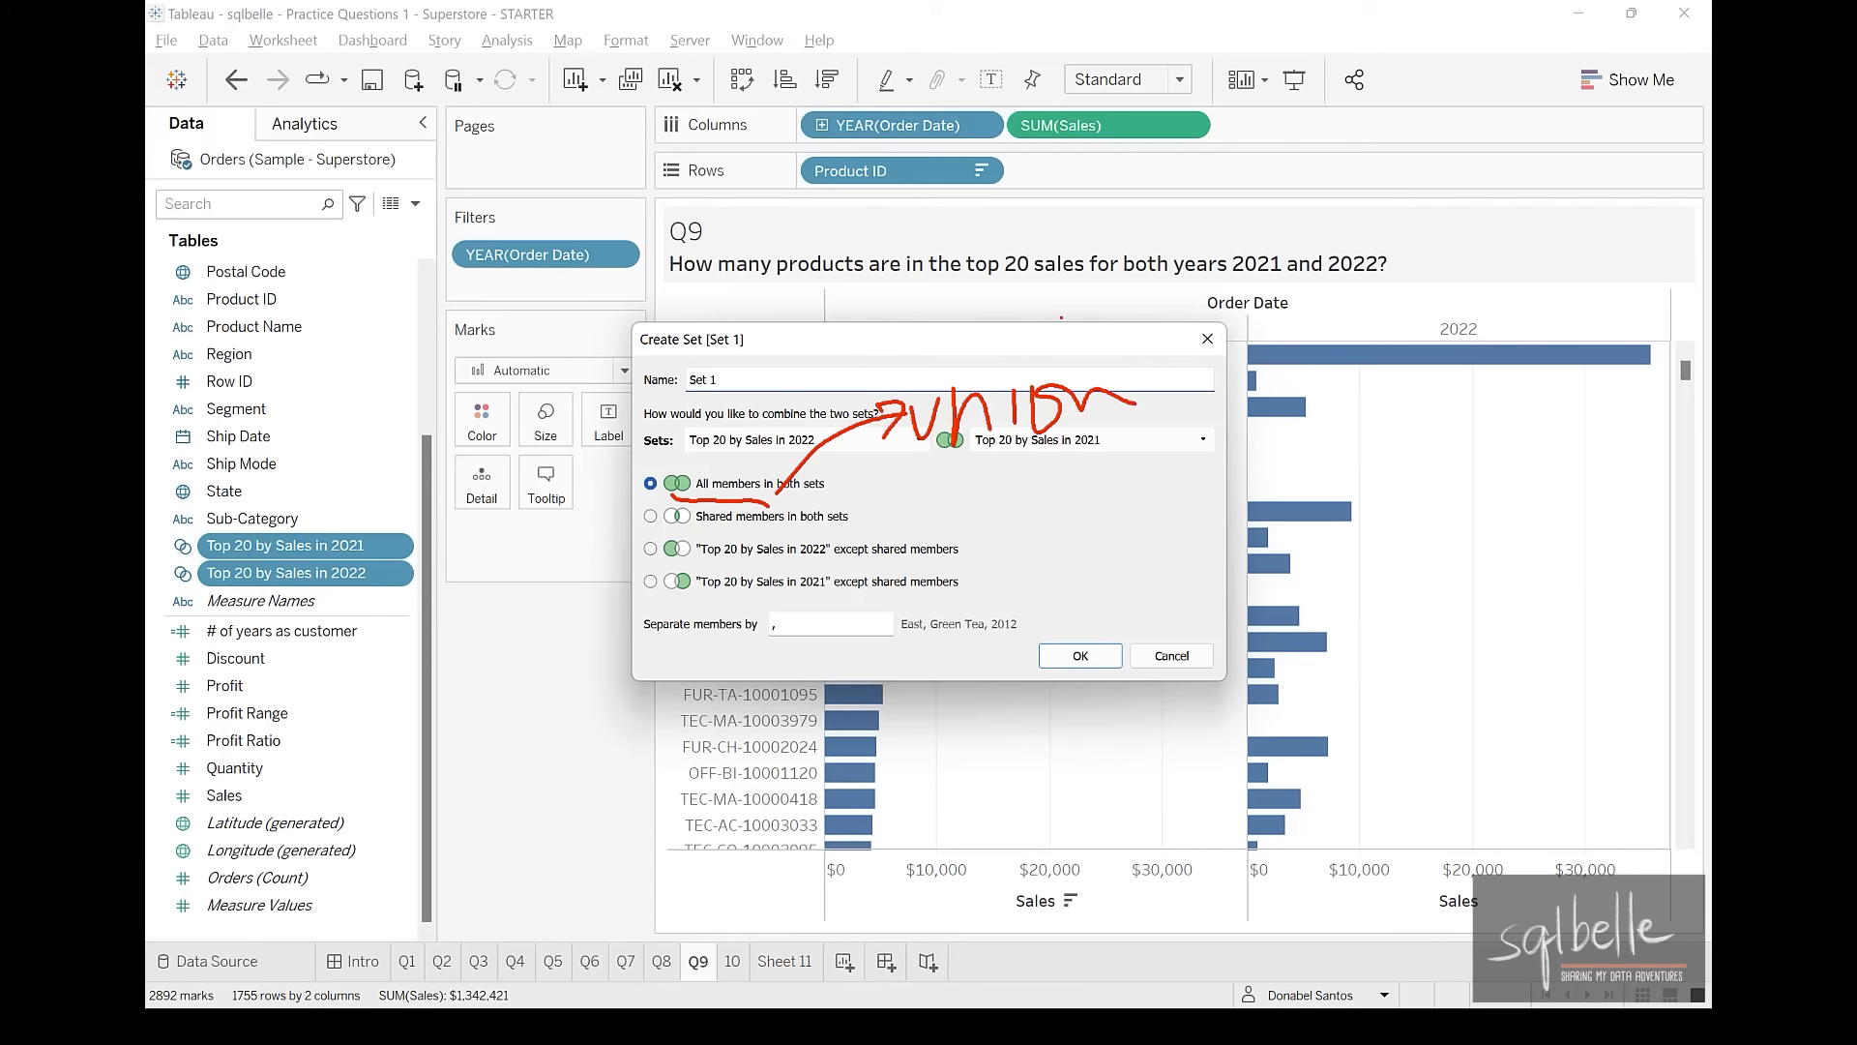
pyautogui.moveTo(650, 522); pyautogui.dragTo(728, 522)
pyautogui.press('Escape')
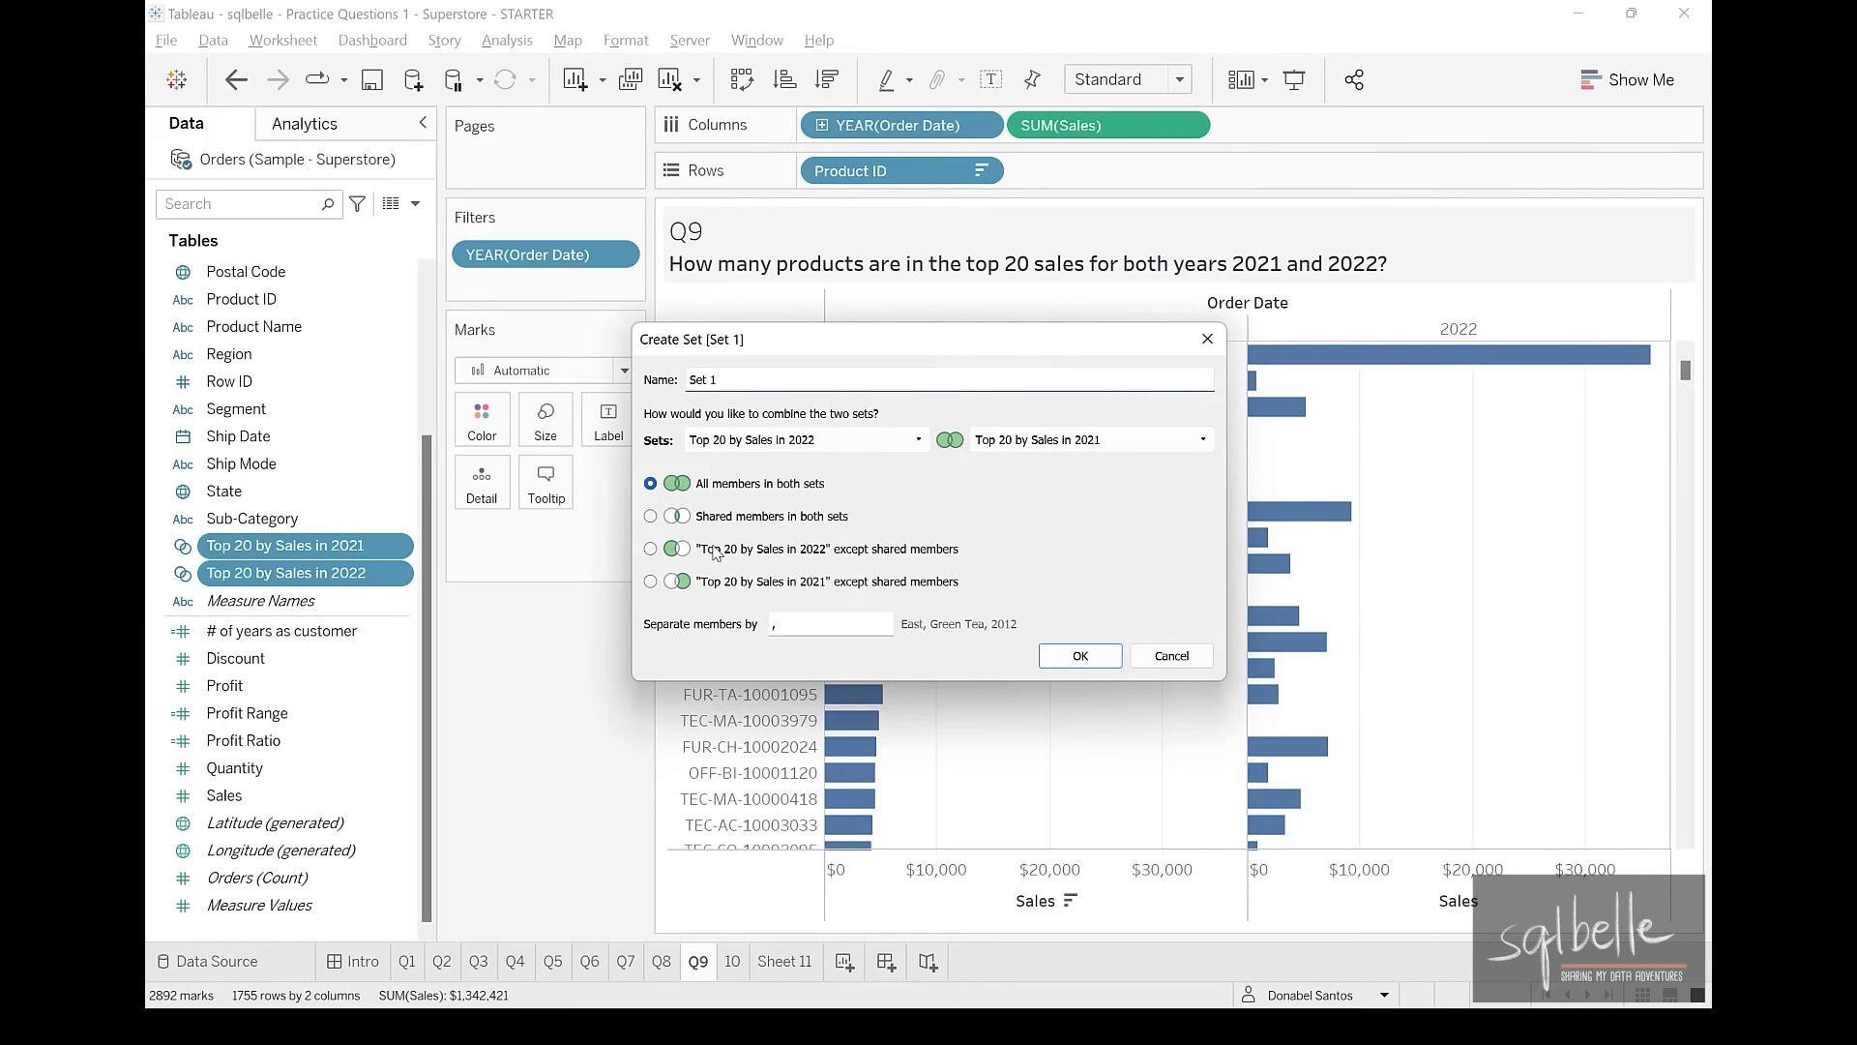
# Keep only the members shared by both sets, name the combined set "Top 20 in both 2021 and 2022", and save it
pyautogui.click(656, 516)
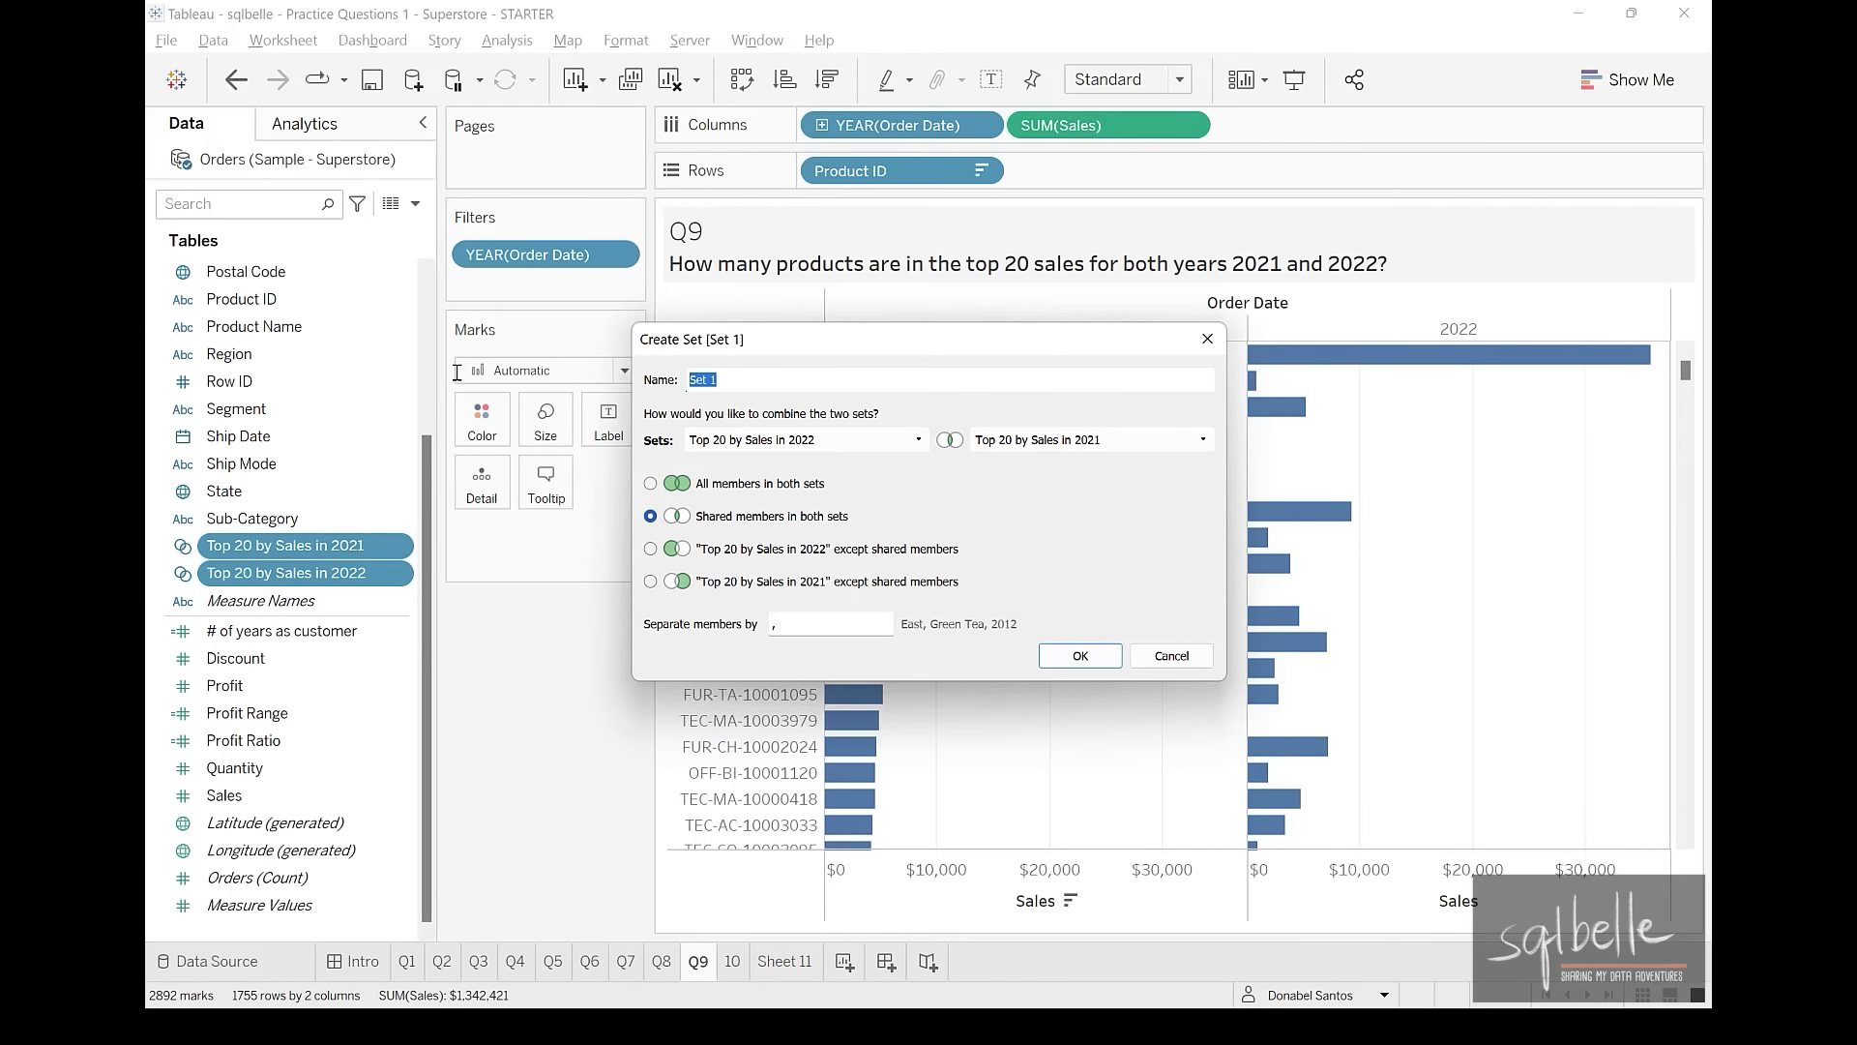
pyautogui.write('Top 2')
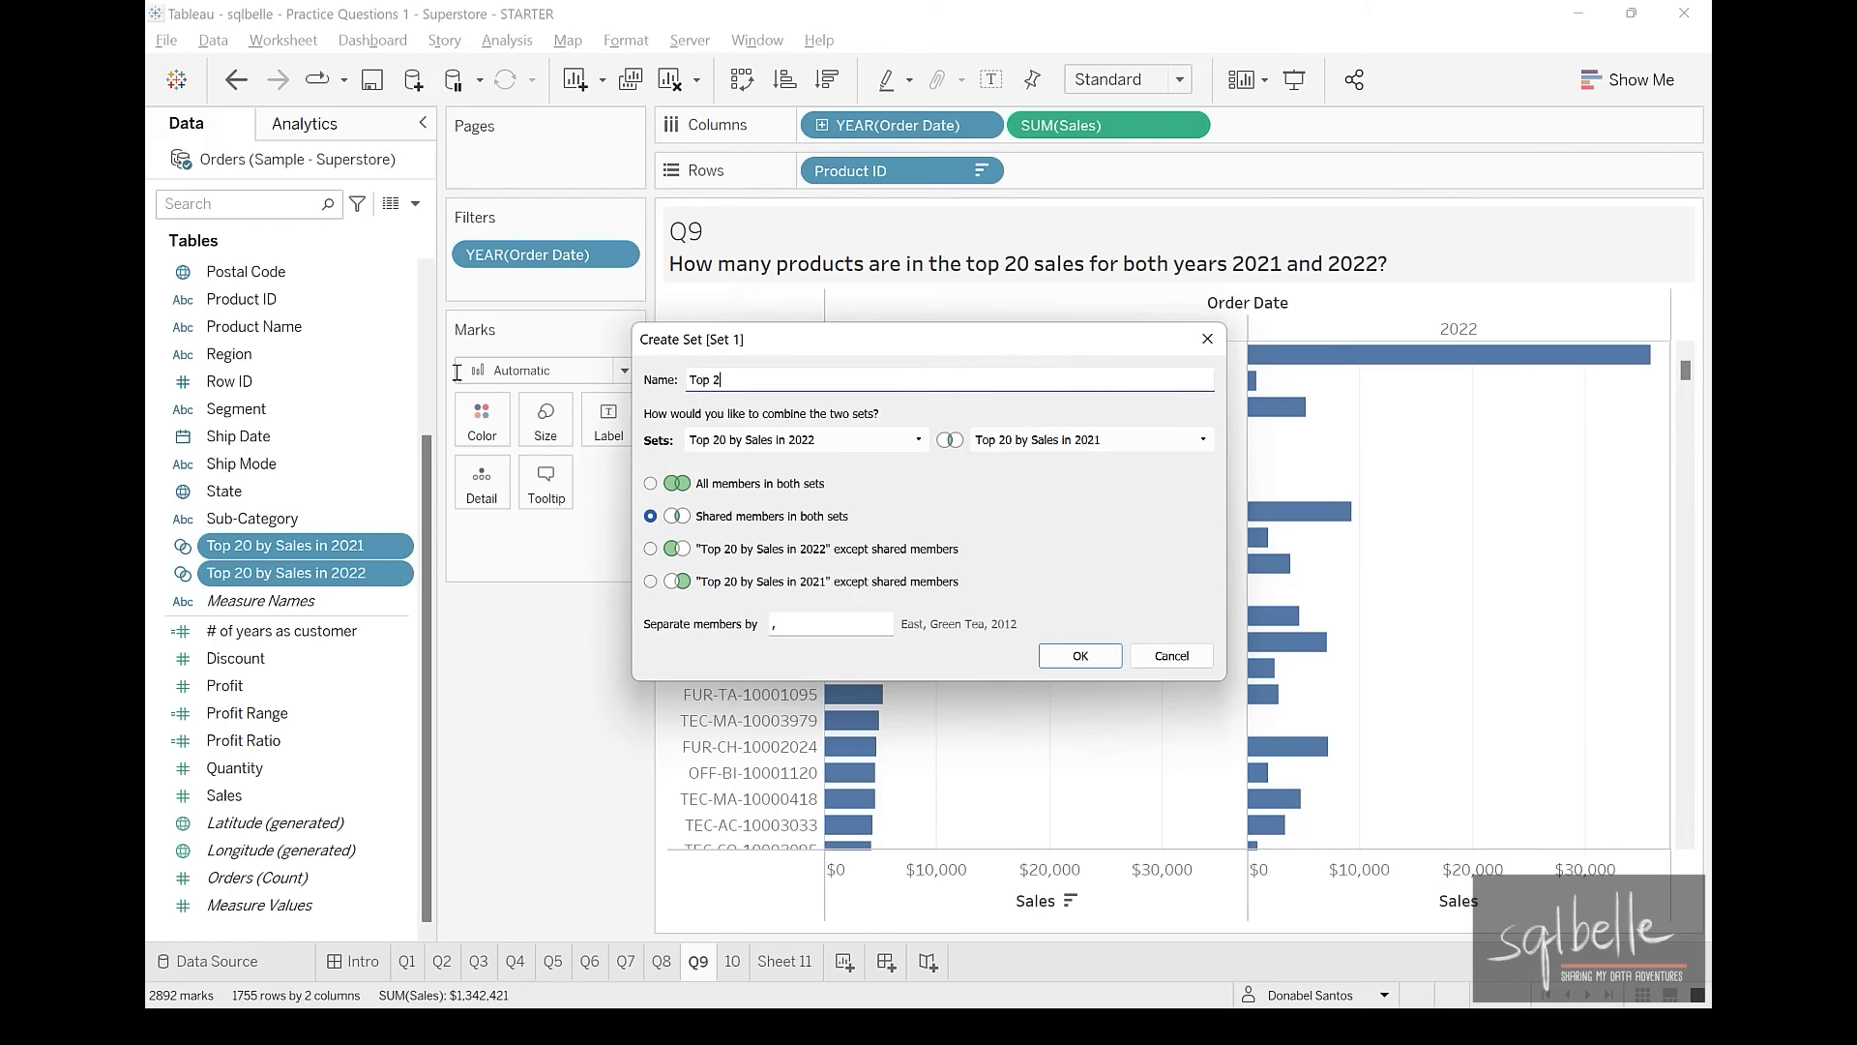
pyautogui.write('0 in both 2021 and 2022')
pyautogui.click(1080, 656)
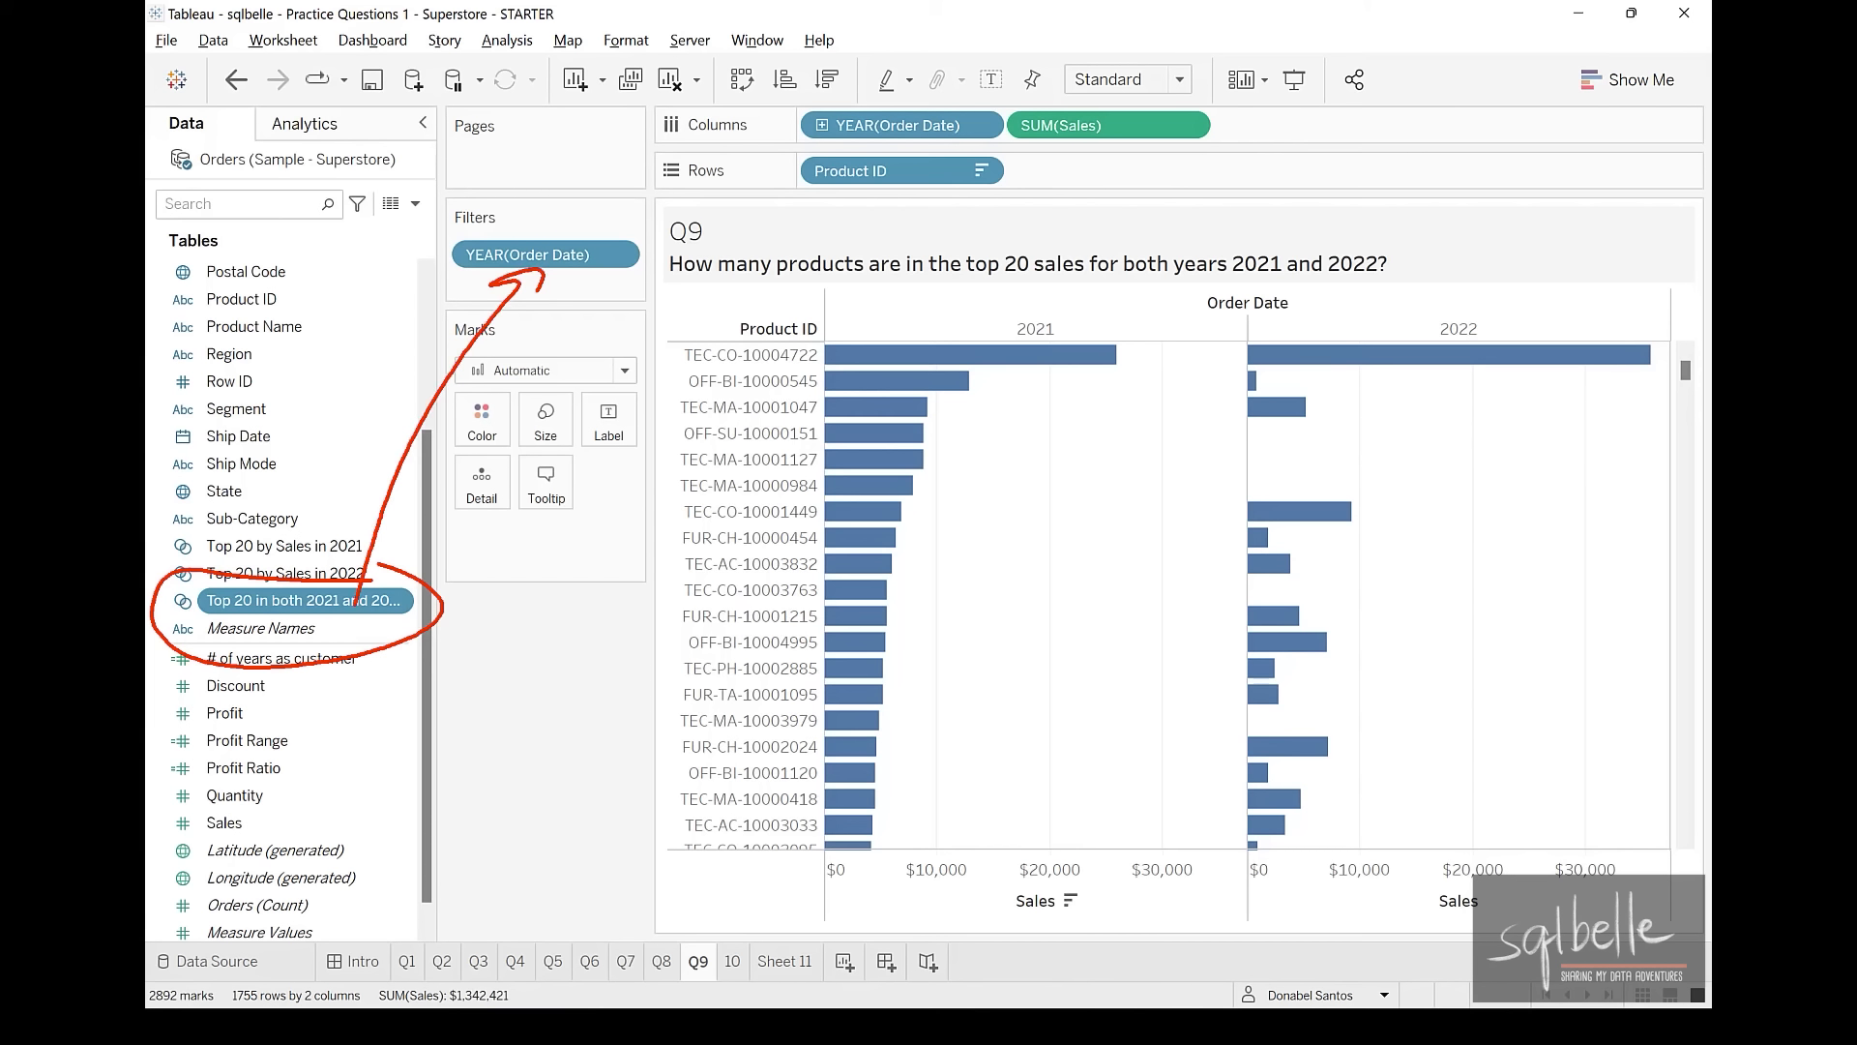
# Filter the yearly product sales chart by the Top 20 in both 2021 and 2022 set
pyautogui.click(502, 649)
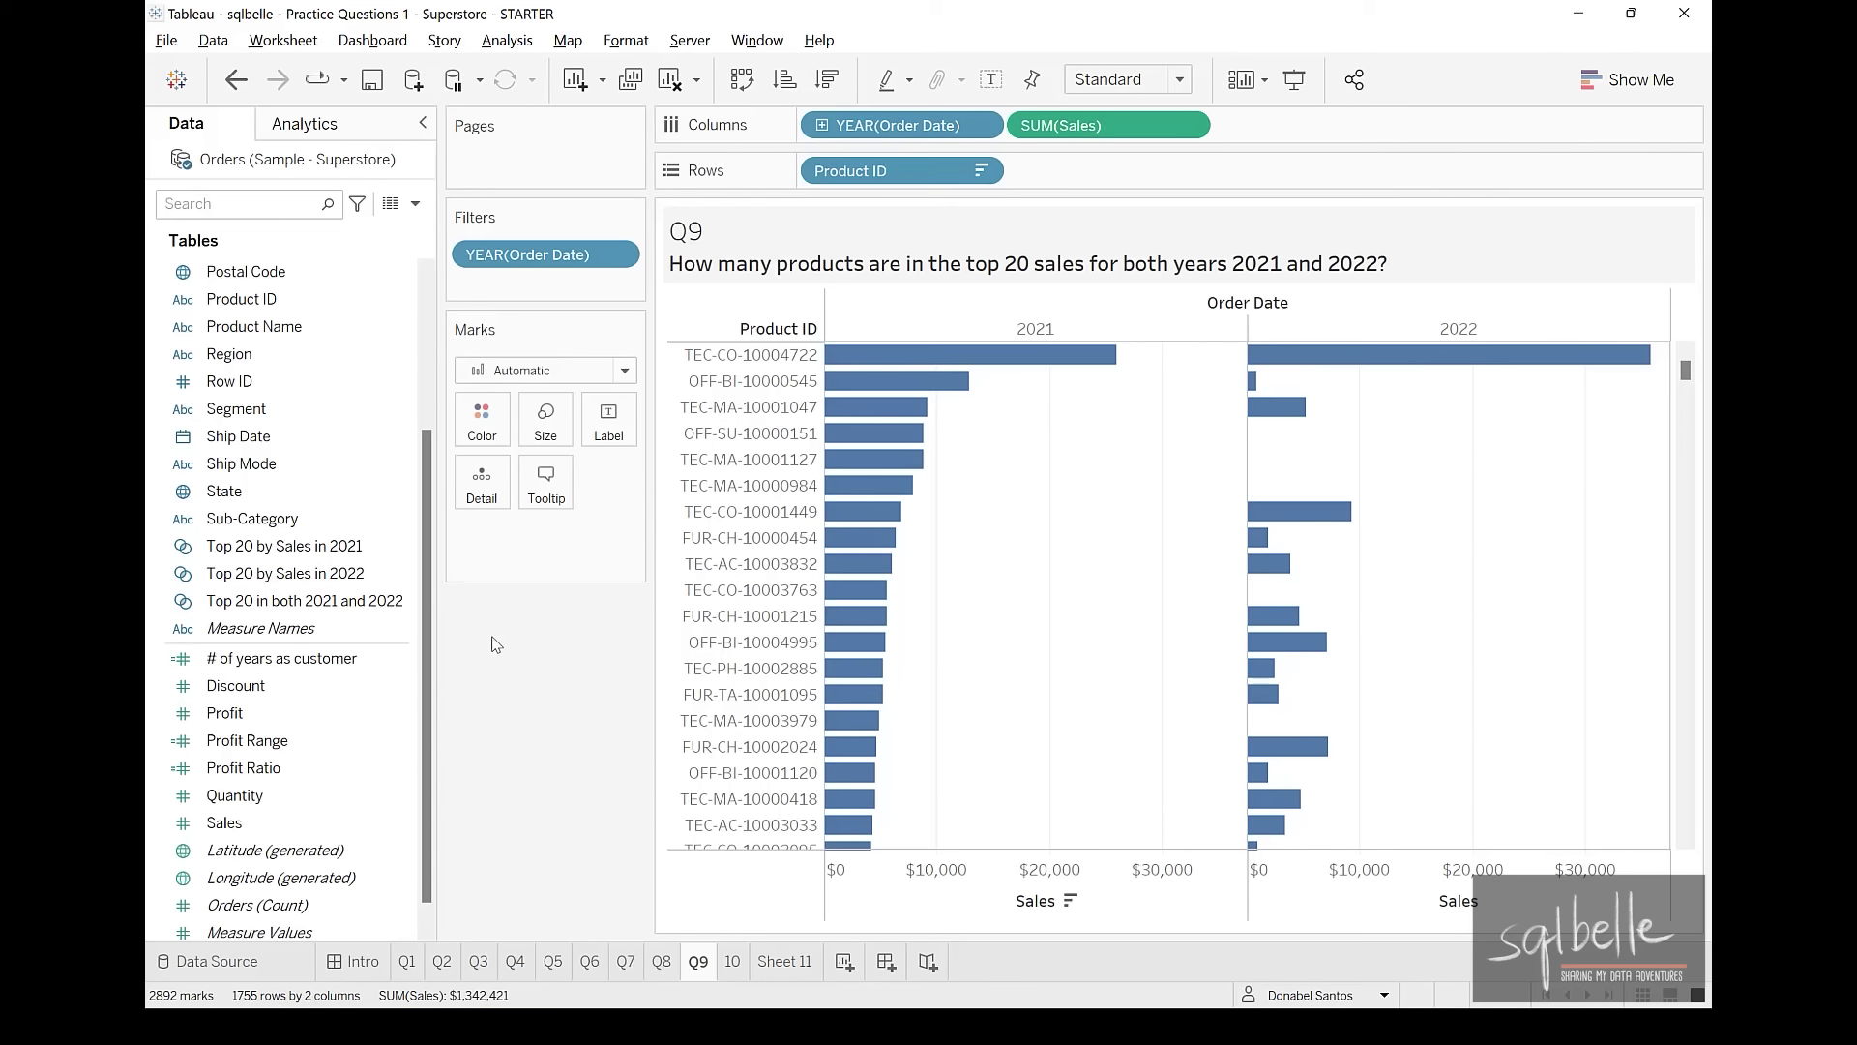
pyautogui.moveTo(387, 610); pyautogui.dragTo(634, 295)
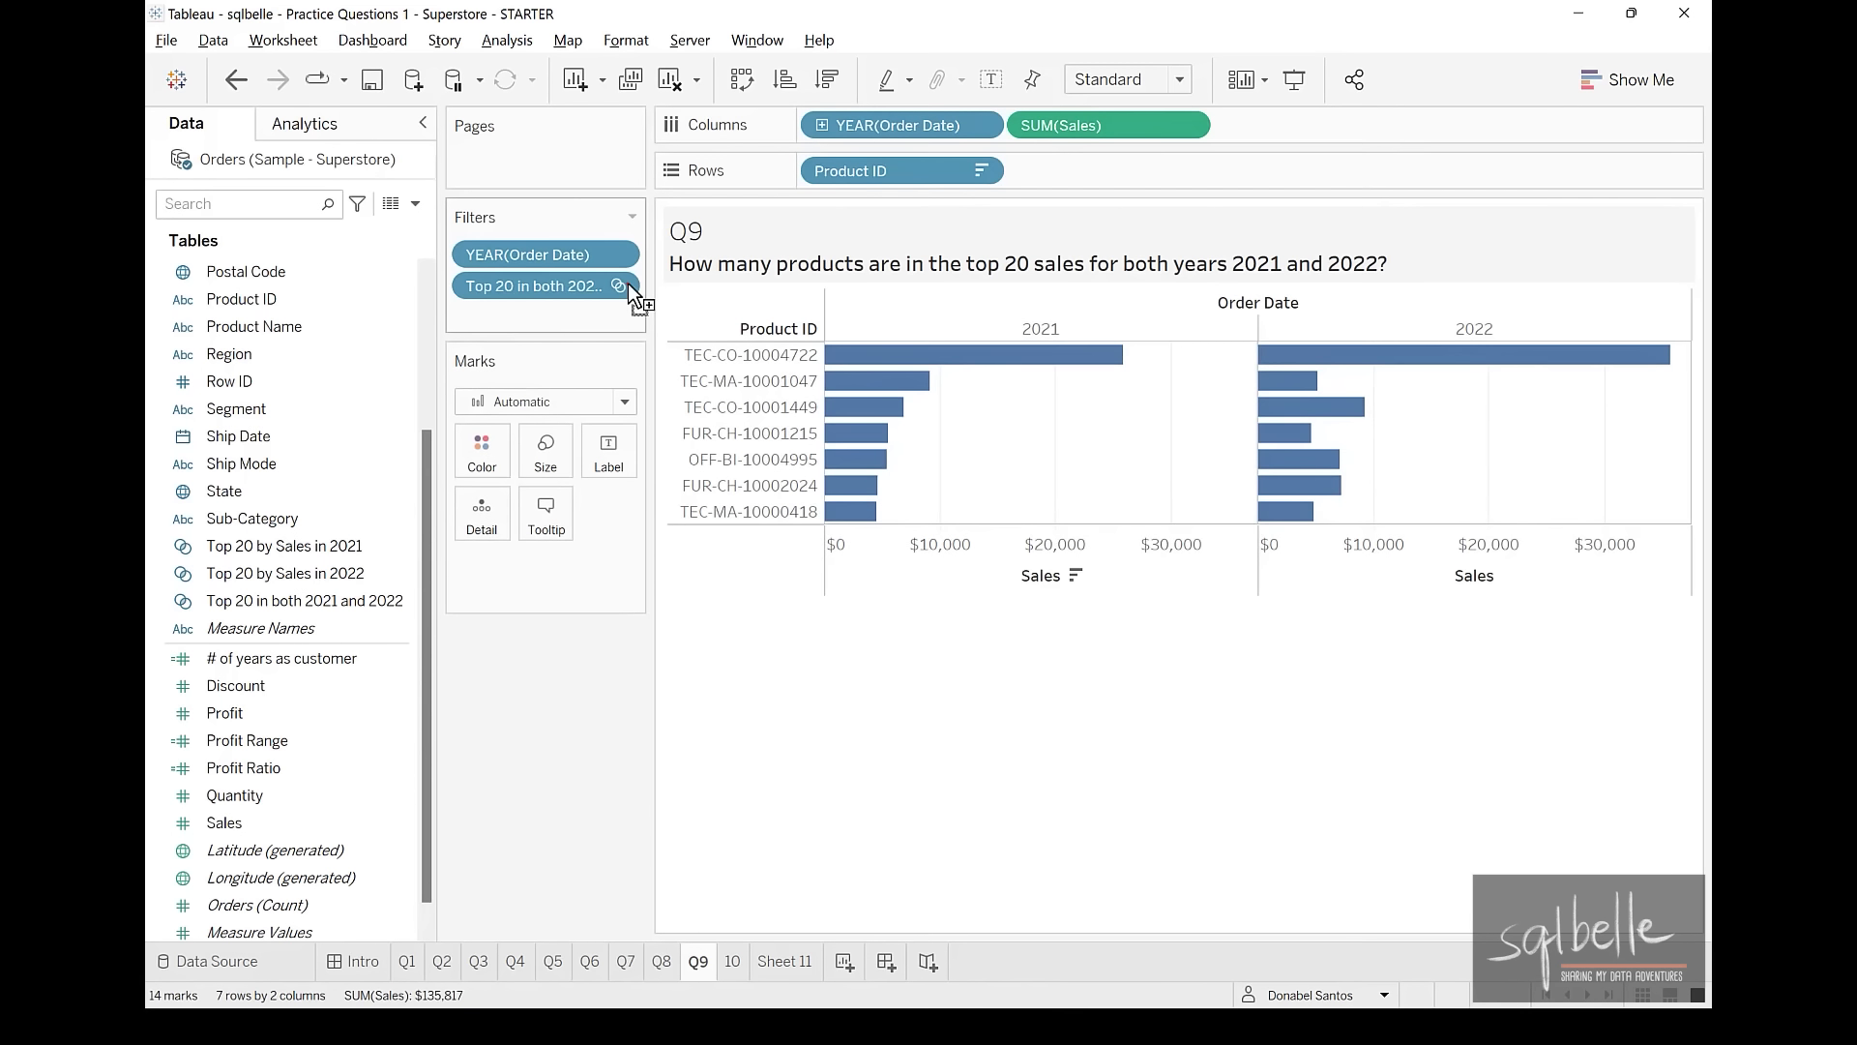
pyautogui.moveTo(668, 557)
pyautogui.mouseDown()
pyautogui.moveTo(876, 407)
pyautogui.moveTo(658, 547)
pyautogui.mouseUp()
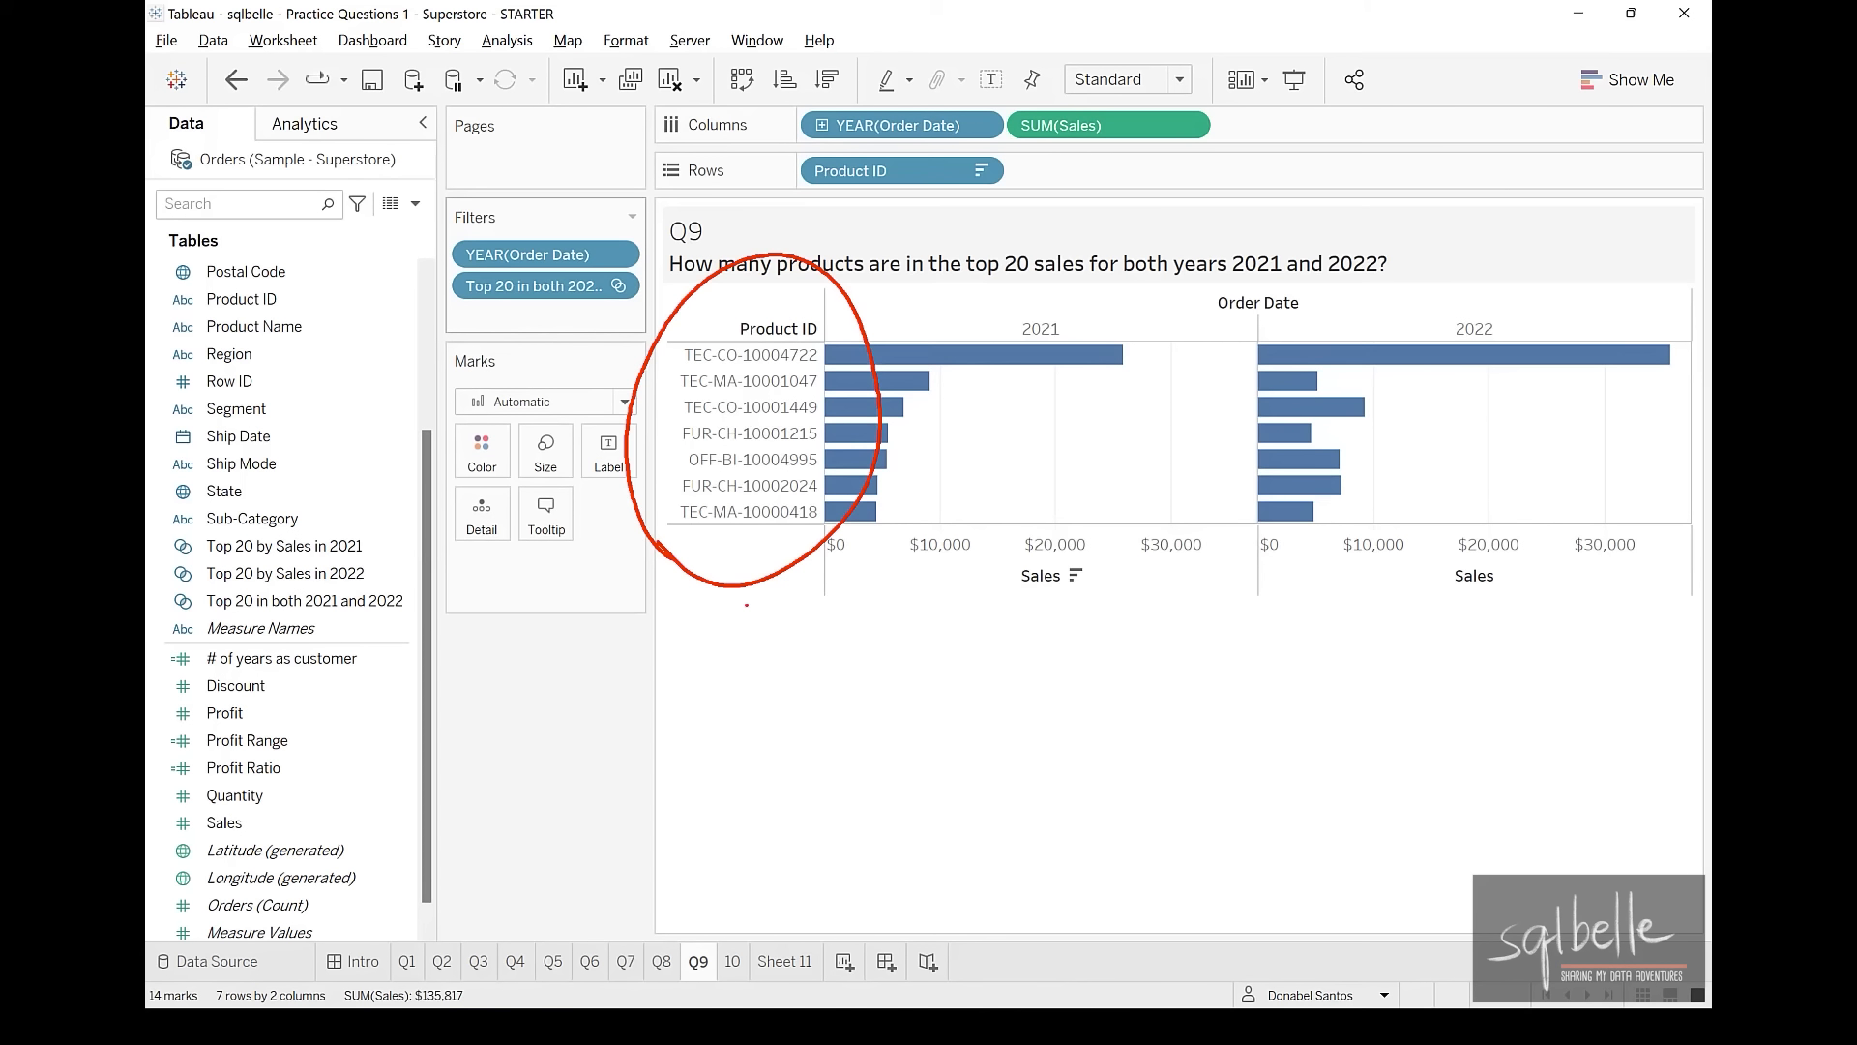
pyautogui.moveTo(747, 606)
pyautogui.mouseDown()
pyautogui.moveTo(241, 979)
pyautogui.moveTo(257, 963)
pyautogui.mouseUp()
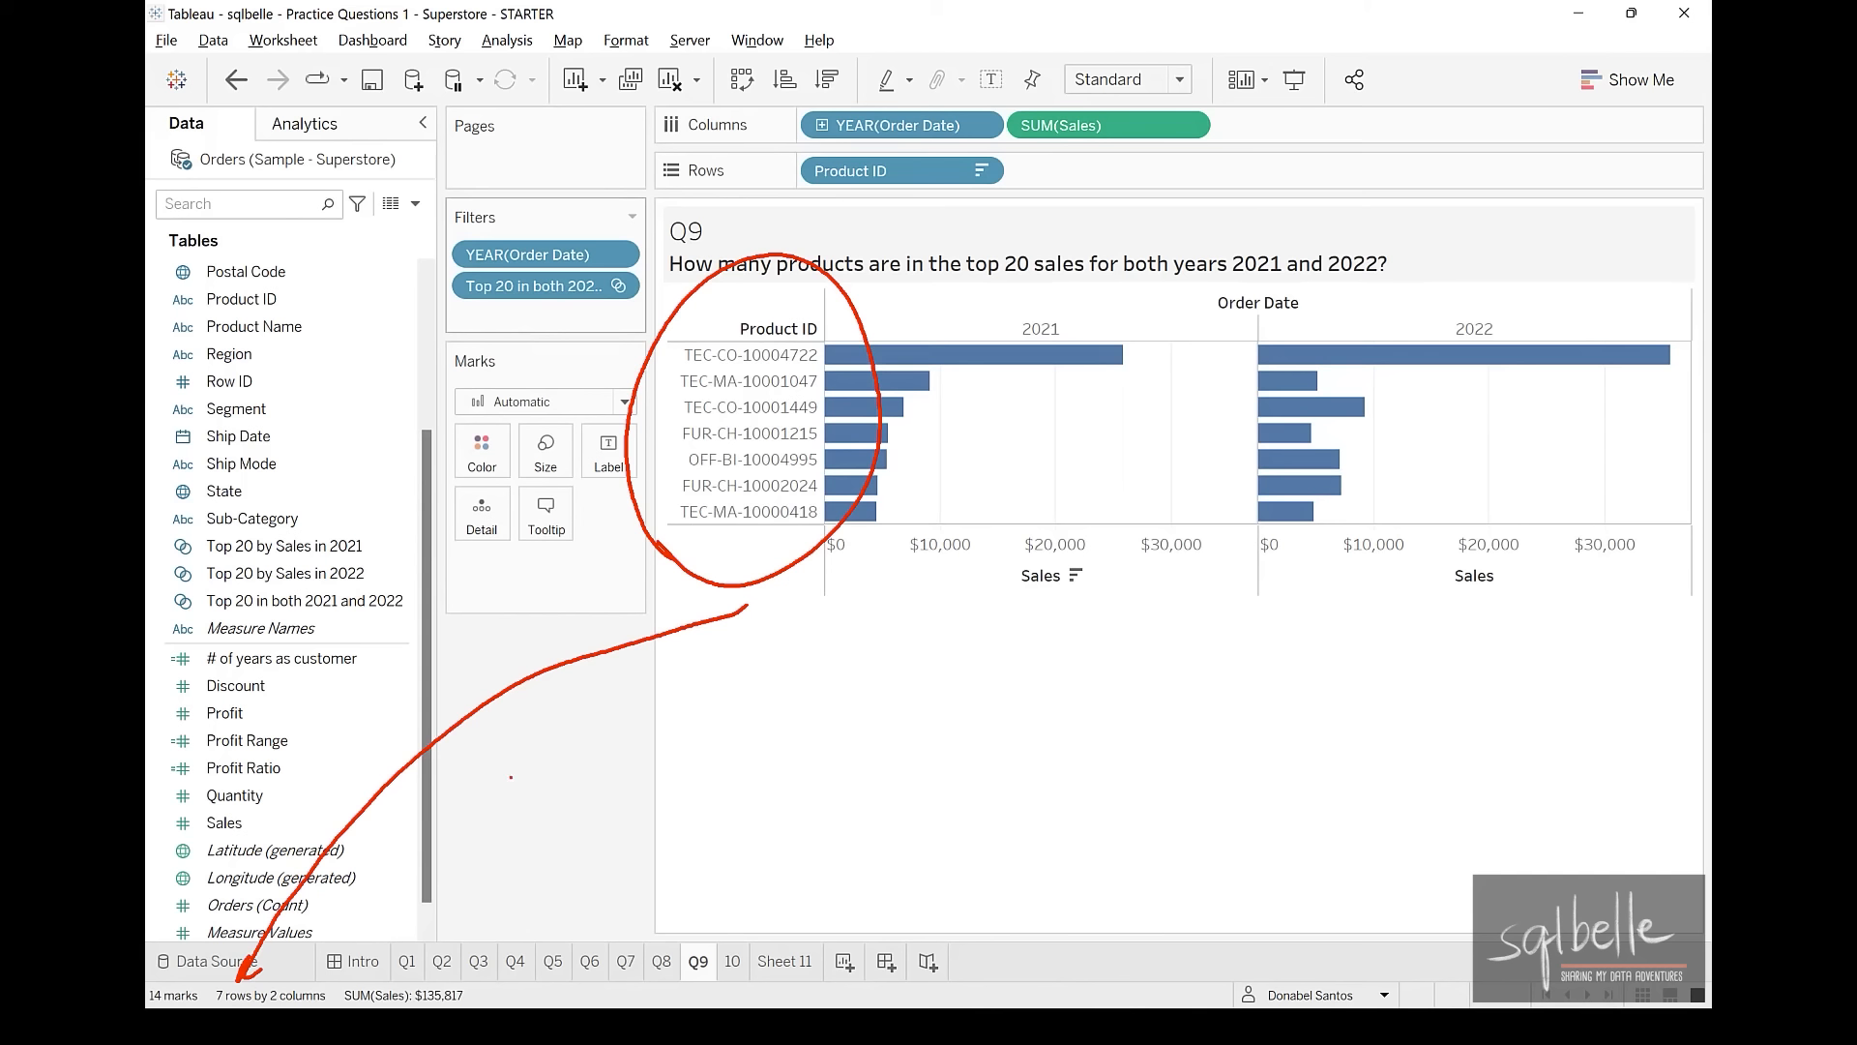
pyautogui.moveTo(507, 776); pyautogui.dragTo(541, 878)
pyautogui.moveTo(636, 799); pyautogui.dragTo(694, 854)
pyautogui.moveTo(687, 791); pyautogui.dragTo(648, 859)
pyautogui.moveTo(740, 754); pyautogui.dragTo(842, 838)
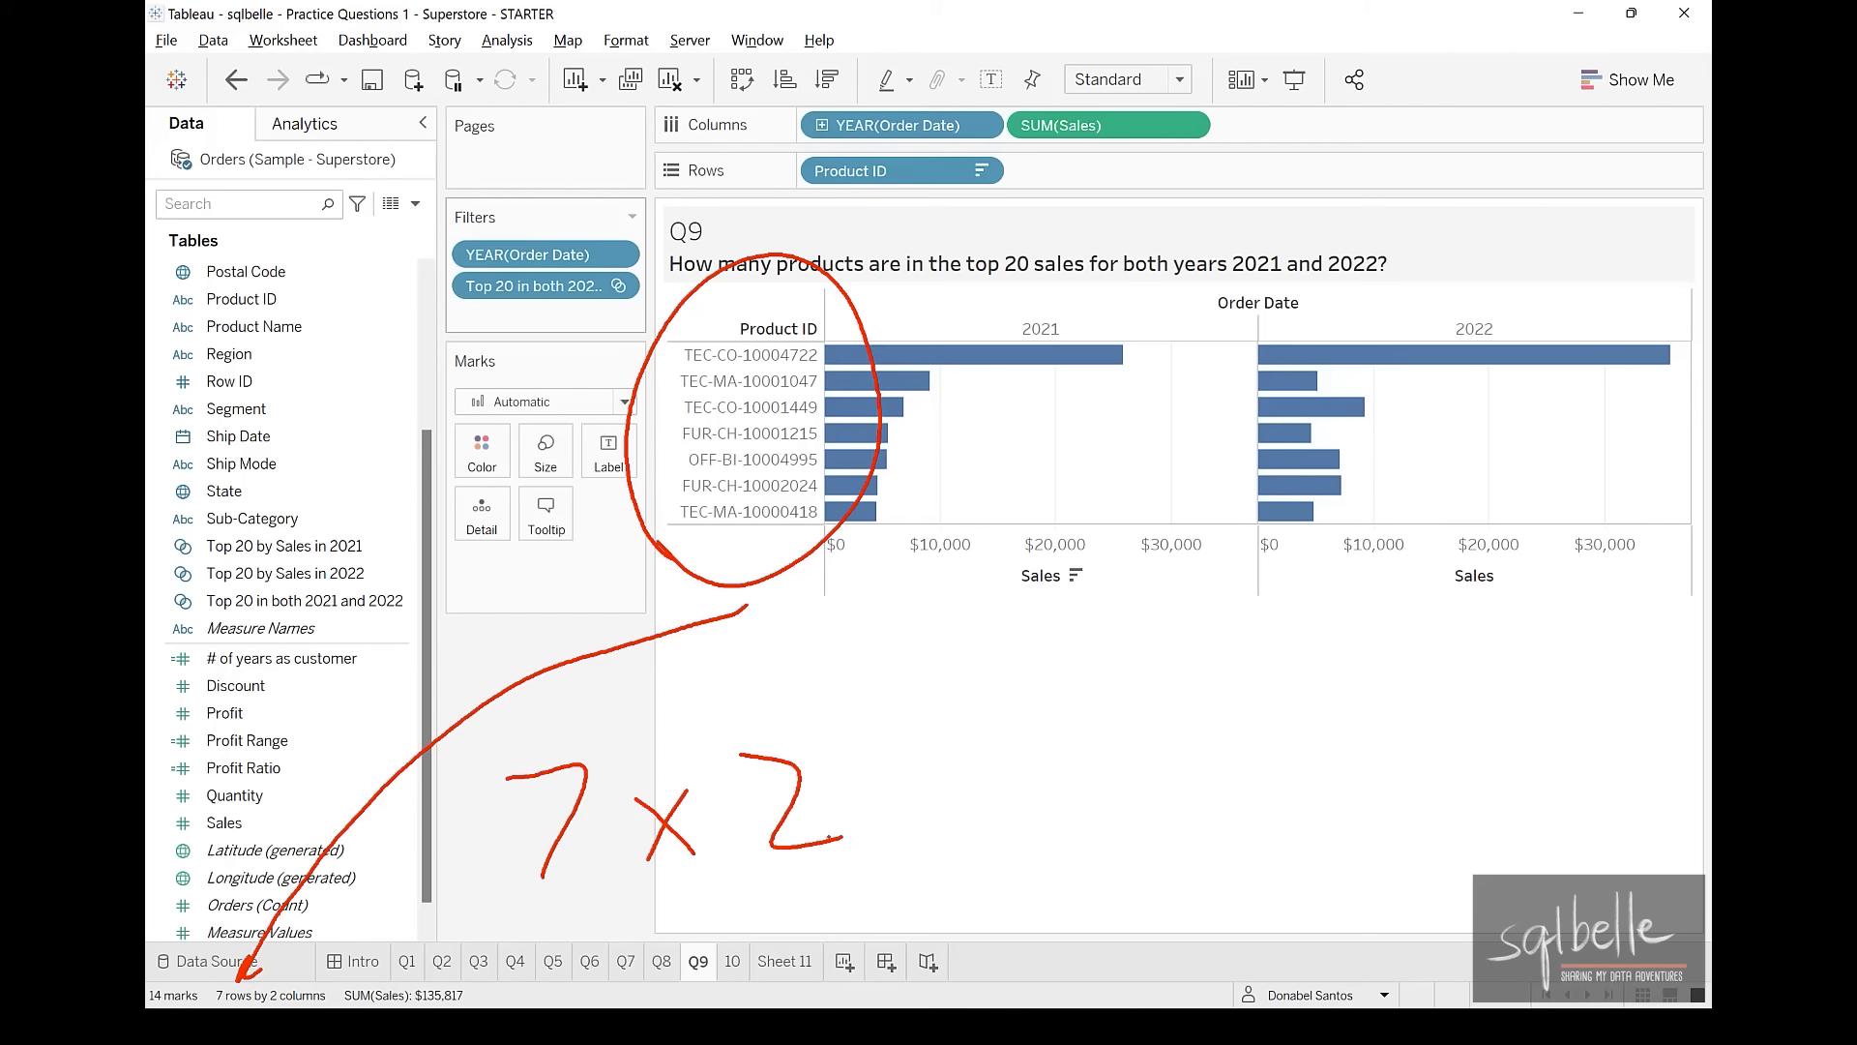
pyautogui.moveTo(627, 888)
pyautogui.mouseDown()
pyautogui.moveTo(528, 915)
pyautogui.moveTo(634, 895)
pyautogui.mouseUp()
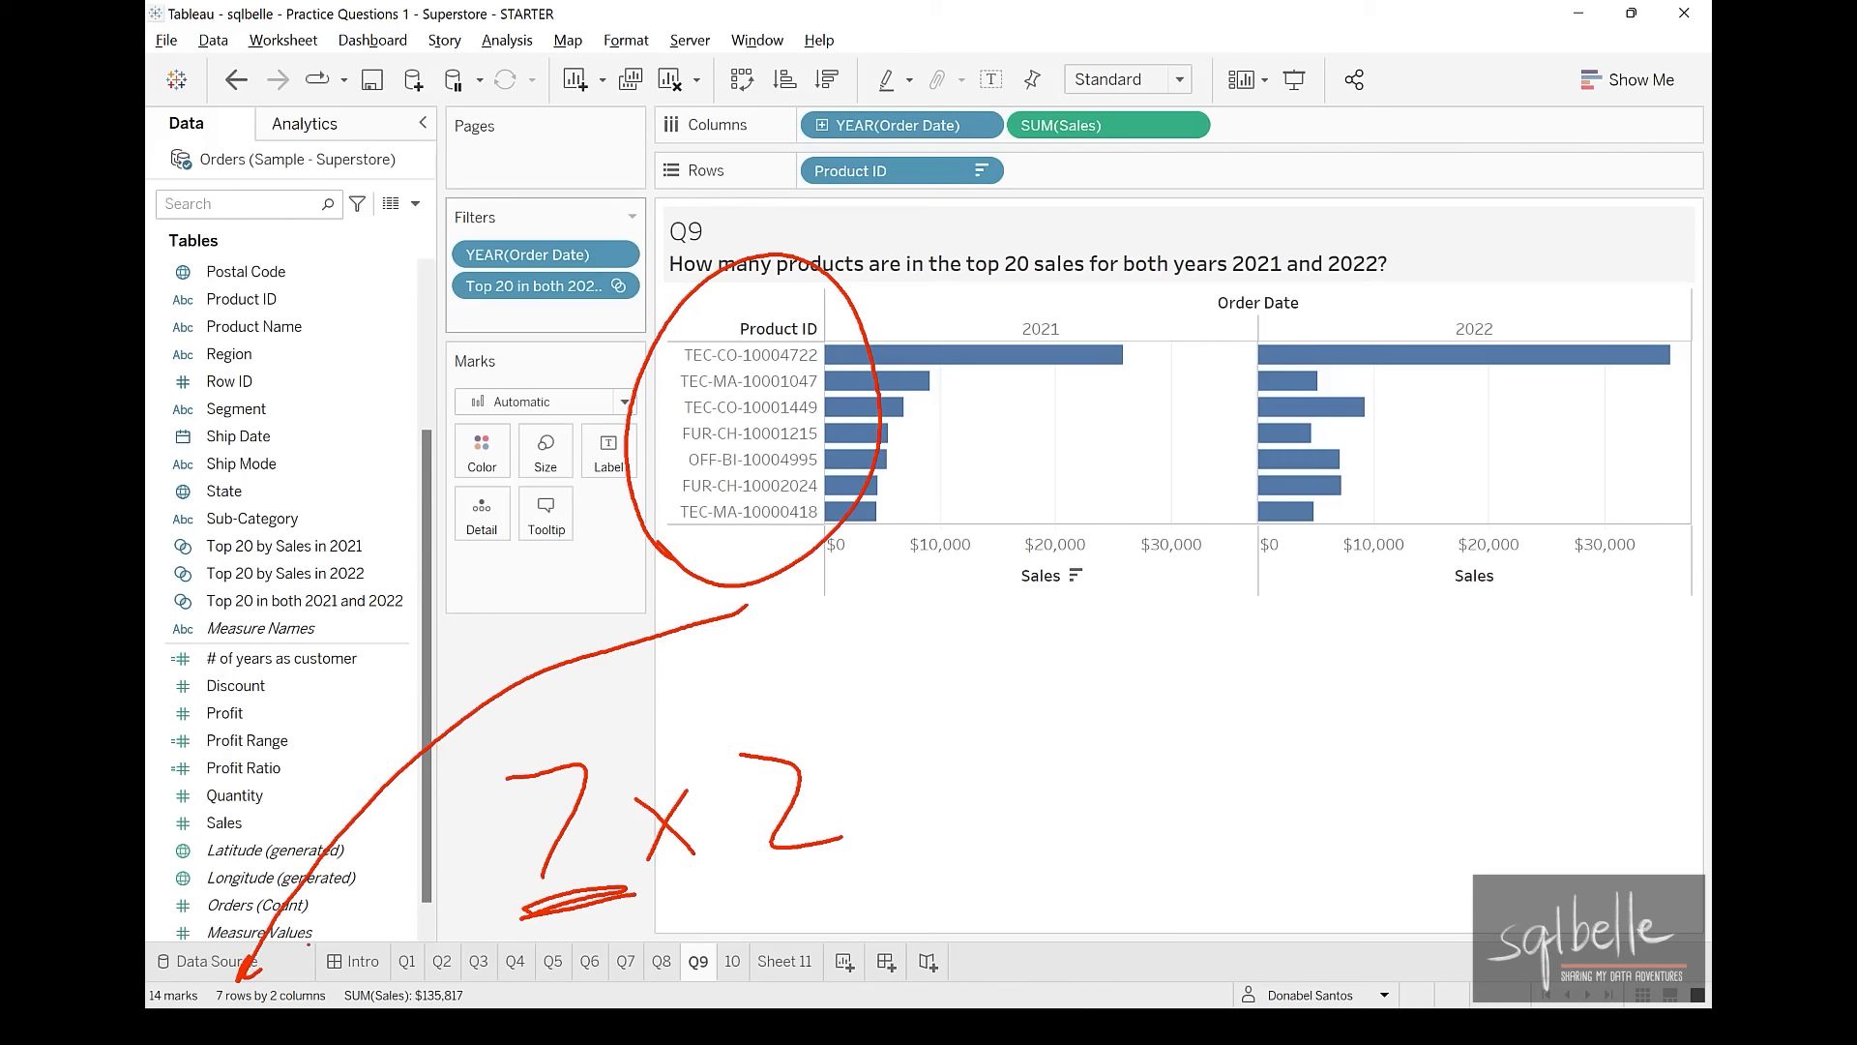
pyautogui.press('Escape')
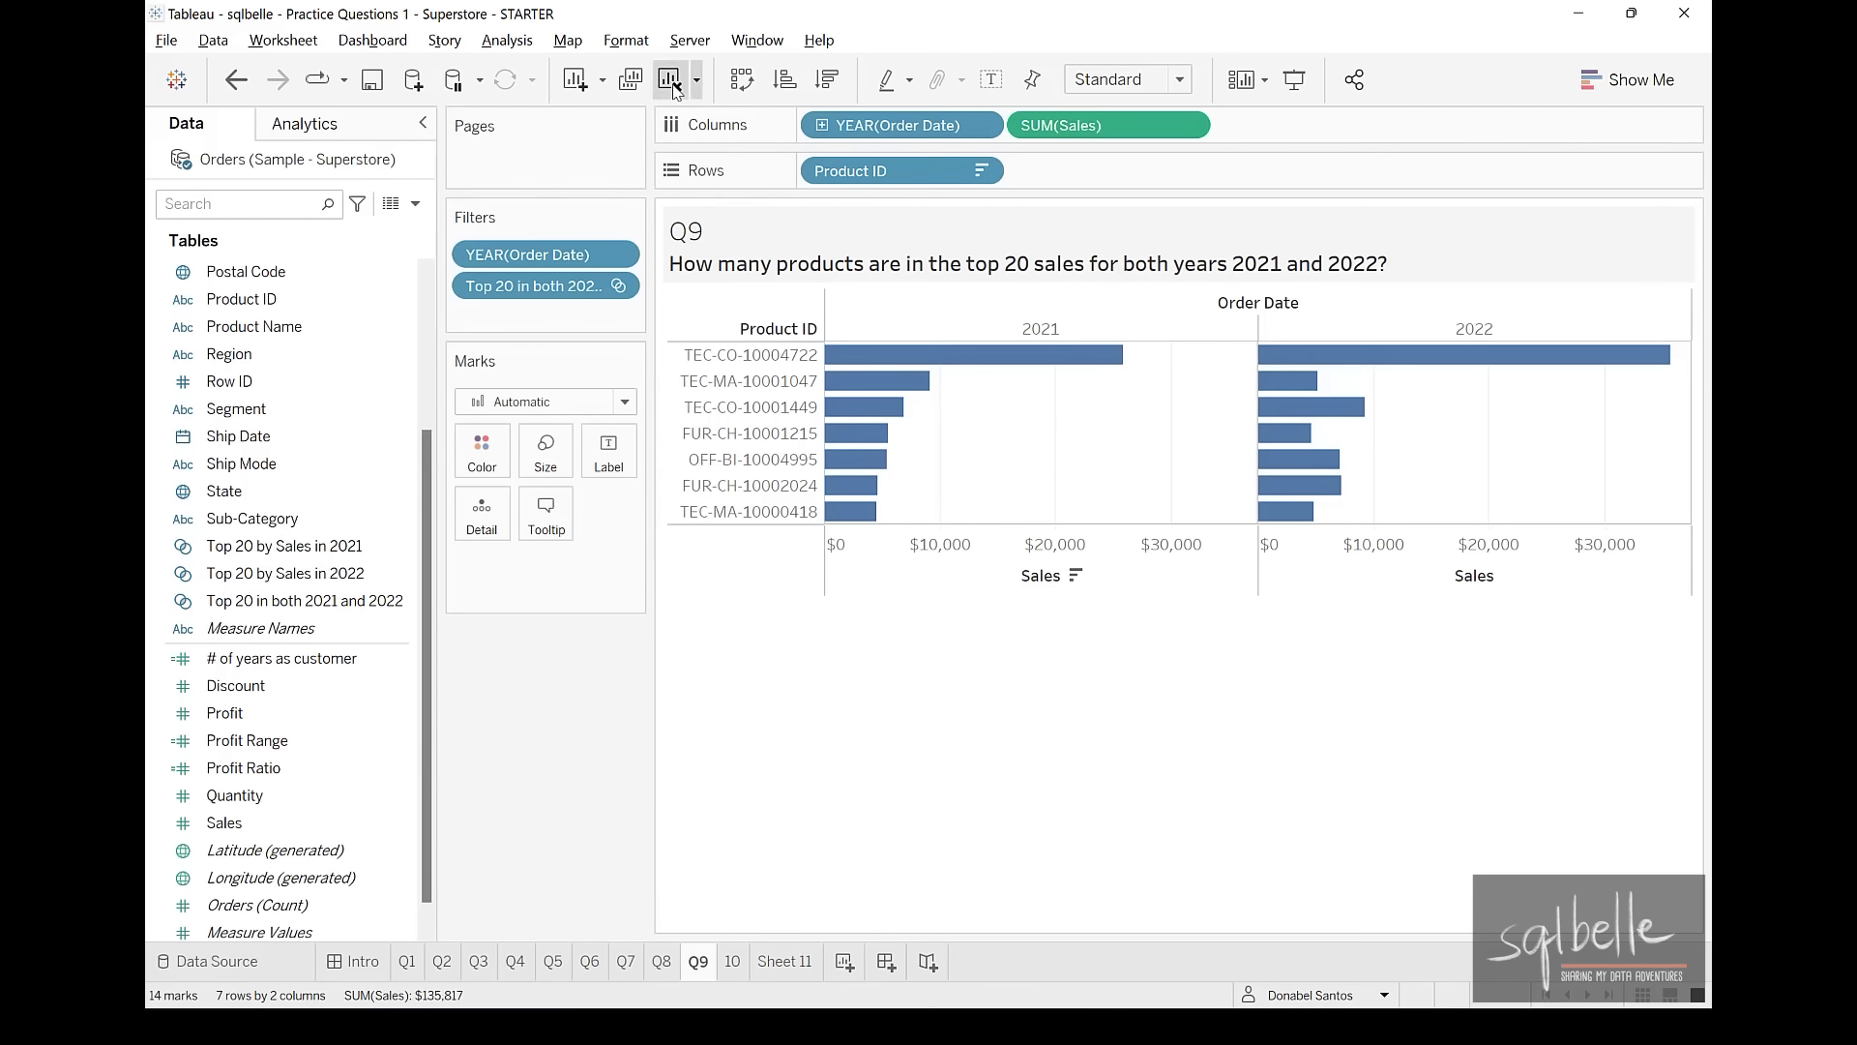
# Clear the Q9 worksheet and filter it by the Top 20 in both 2021 and 2022 set
pyautogui.click(670, 79)
pyautogui.moveTo(319, 601); pyautogui.dragTo(553, 270)
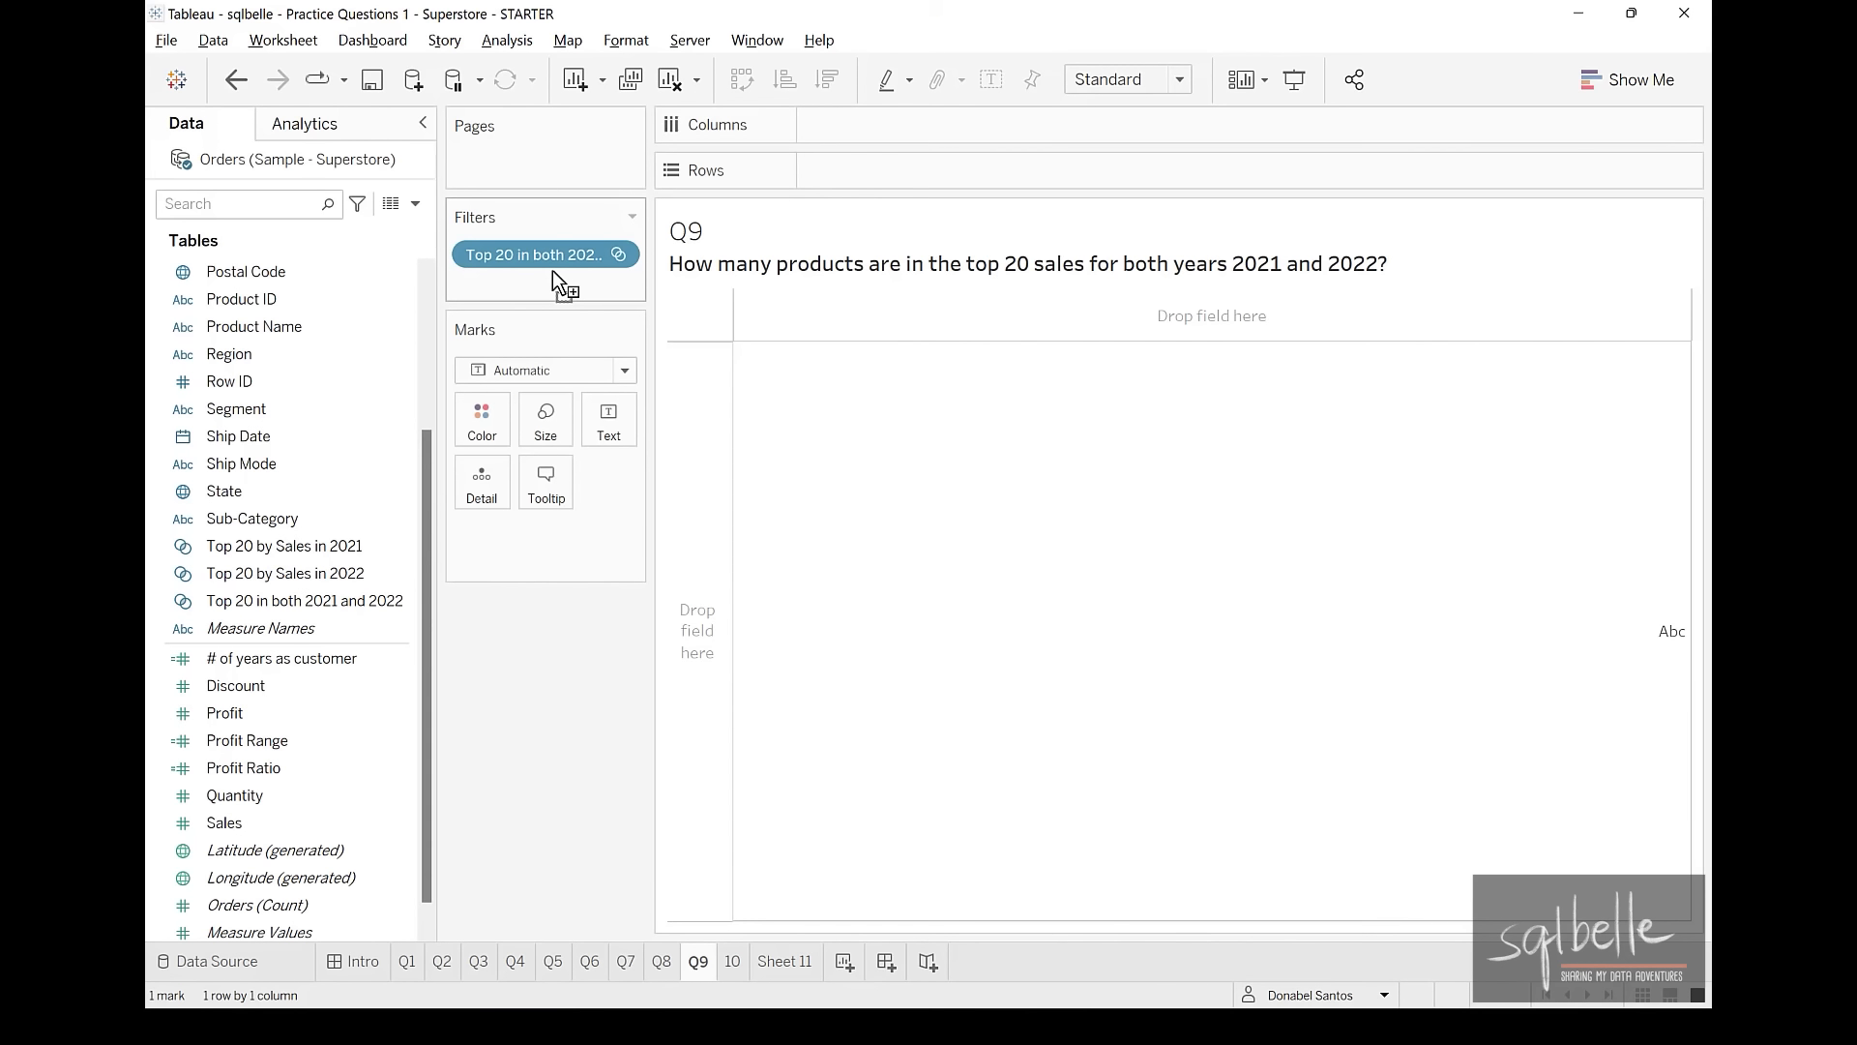
# Add the distinct count of Product ID, CNTD(Product ID), to the rows and show its mark label
pyautogui.click(247, 301)
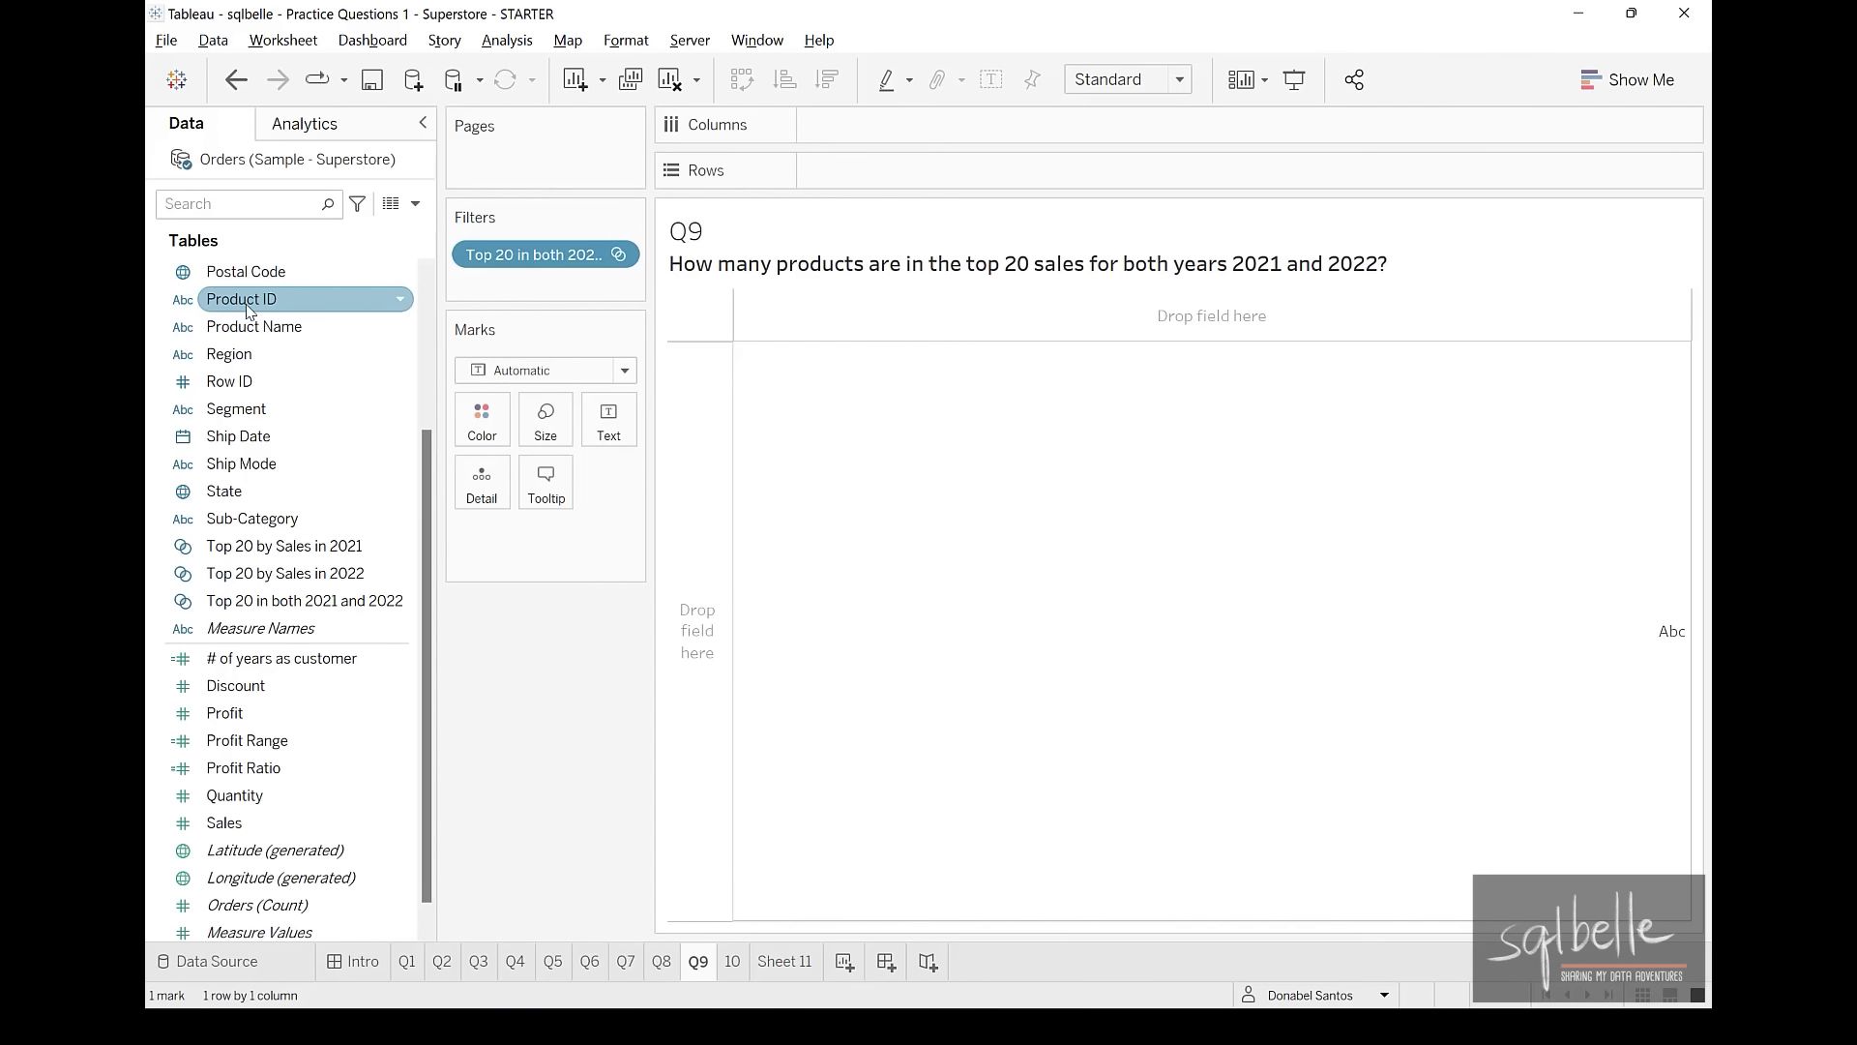
pyautogui.moveTo(243, 307); pyautogui.dragTo(902, 177)
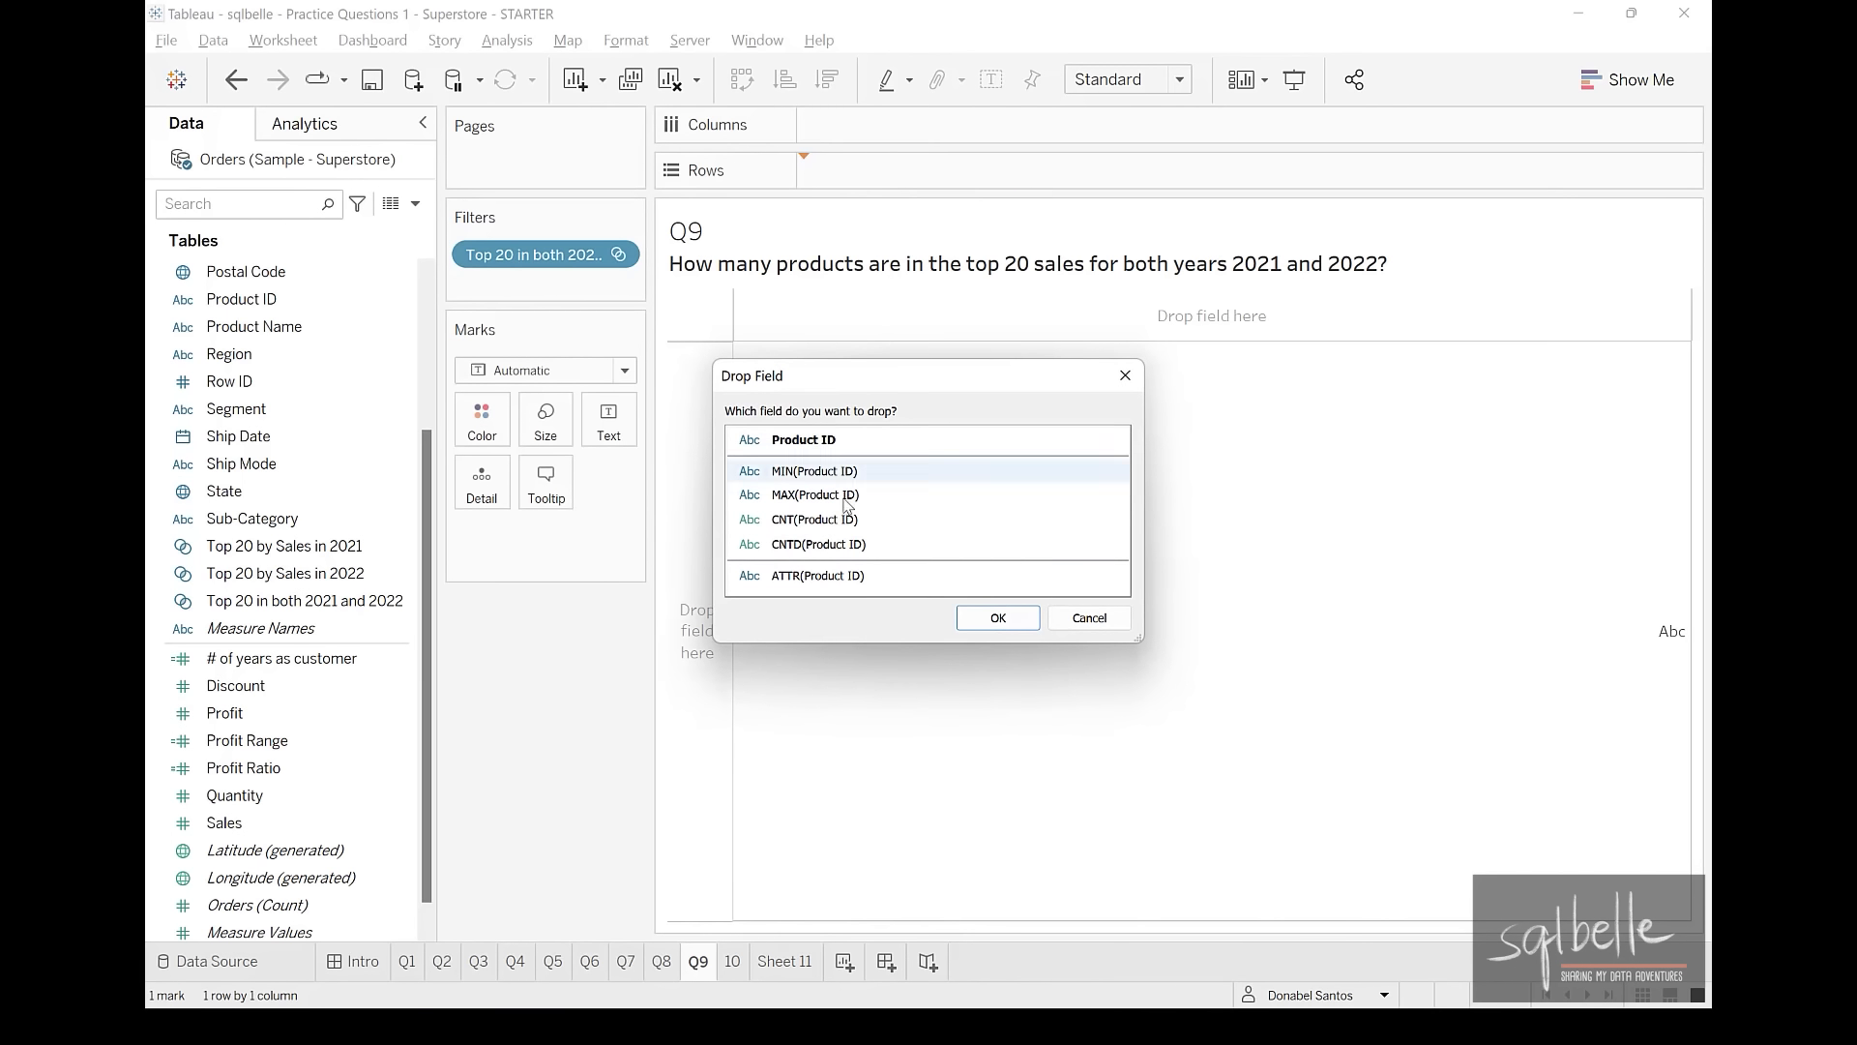
pyautogui.click(823, 544)
pyautogui.click(997, 617)
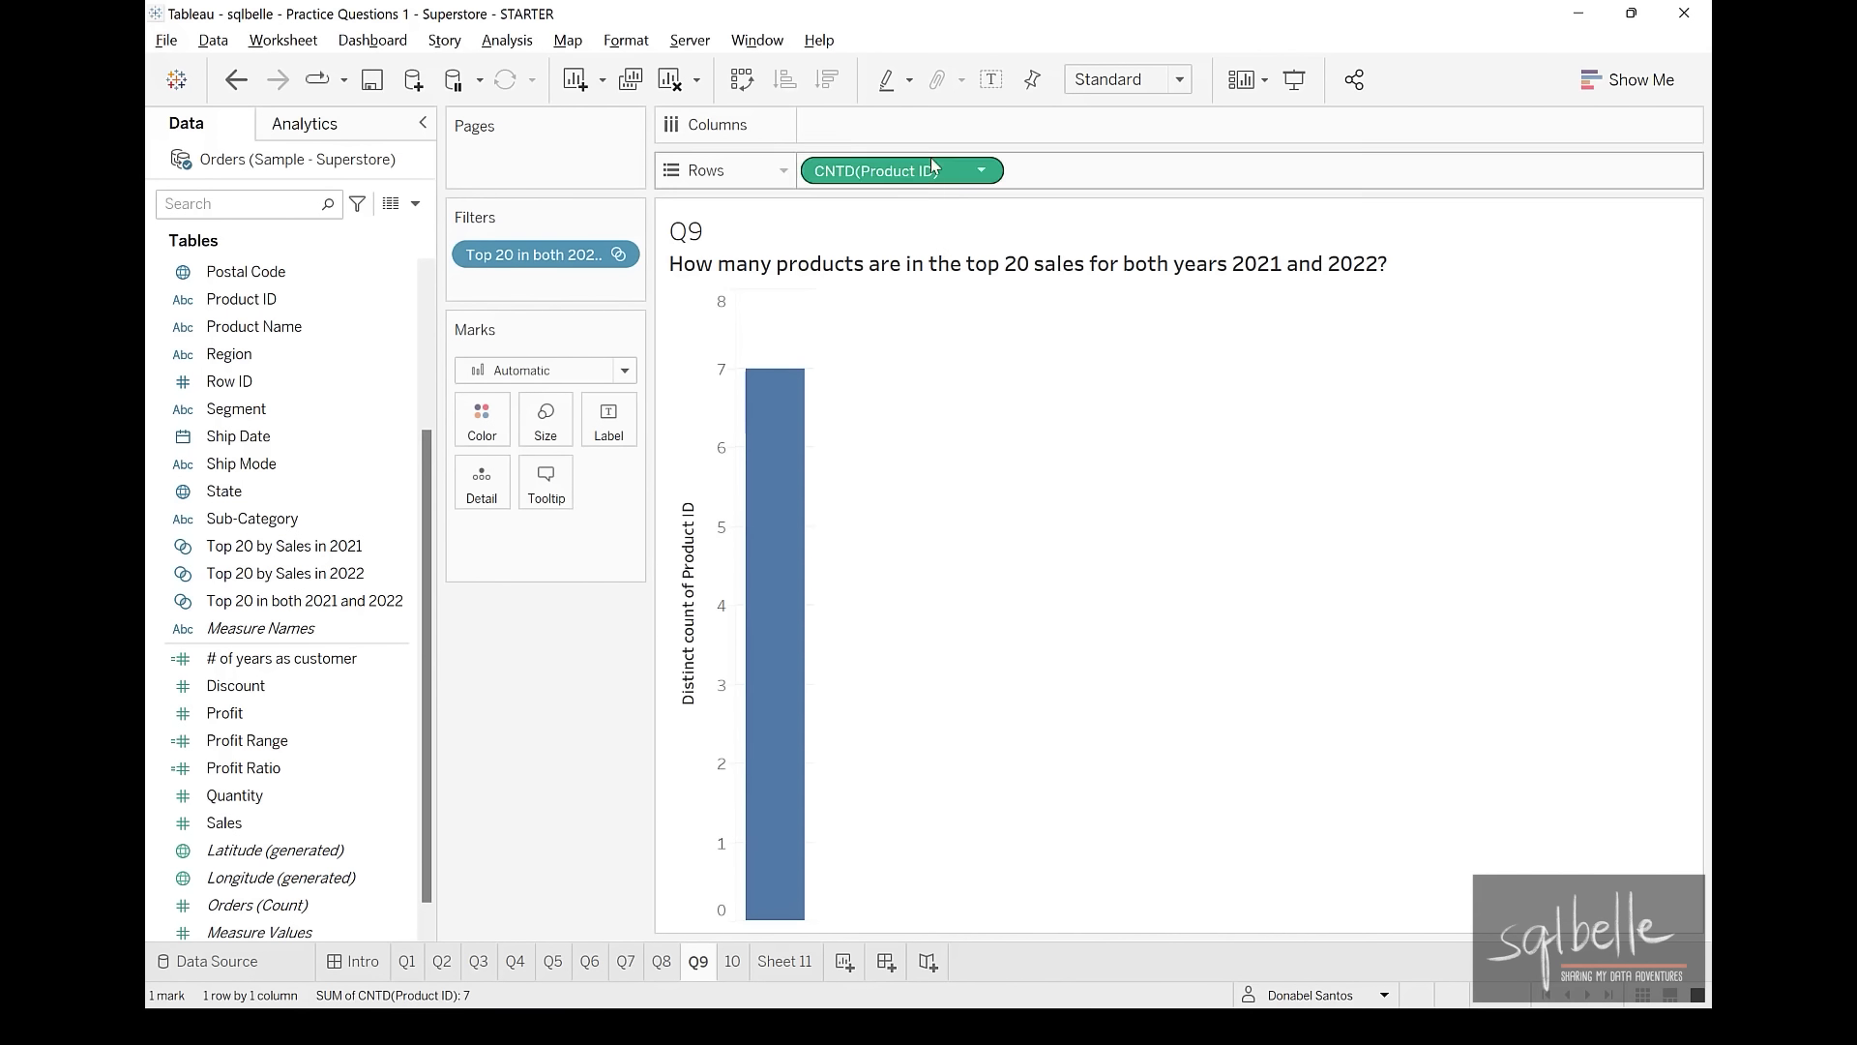
pyautogui.click(985, 84)
# Go to worksheet 10 and start a calculated field named Discount Amount
pyautogui.click(732, 961)
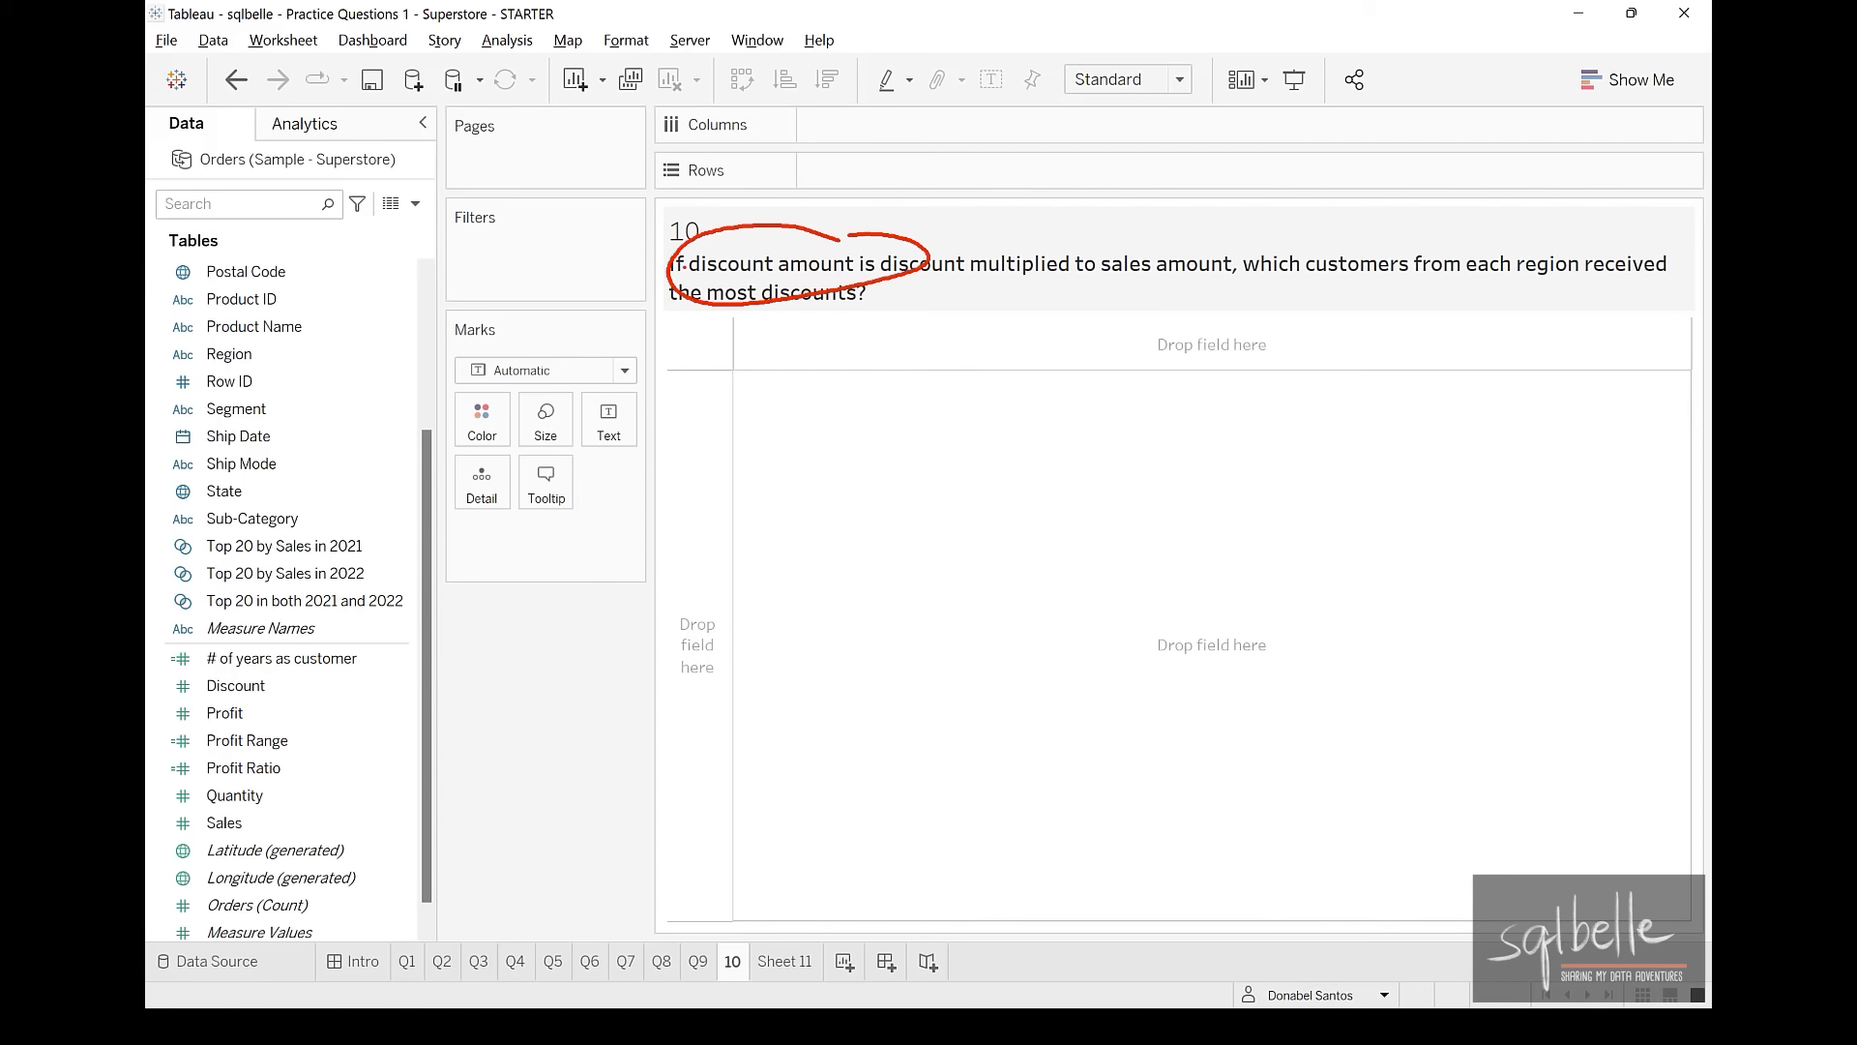
pyautogui.click(415, 203)
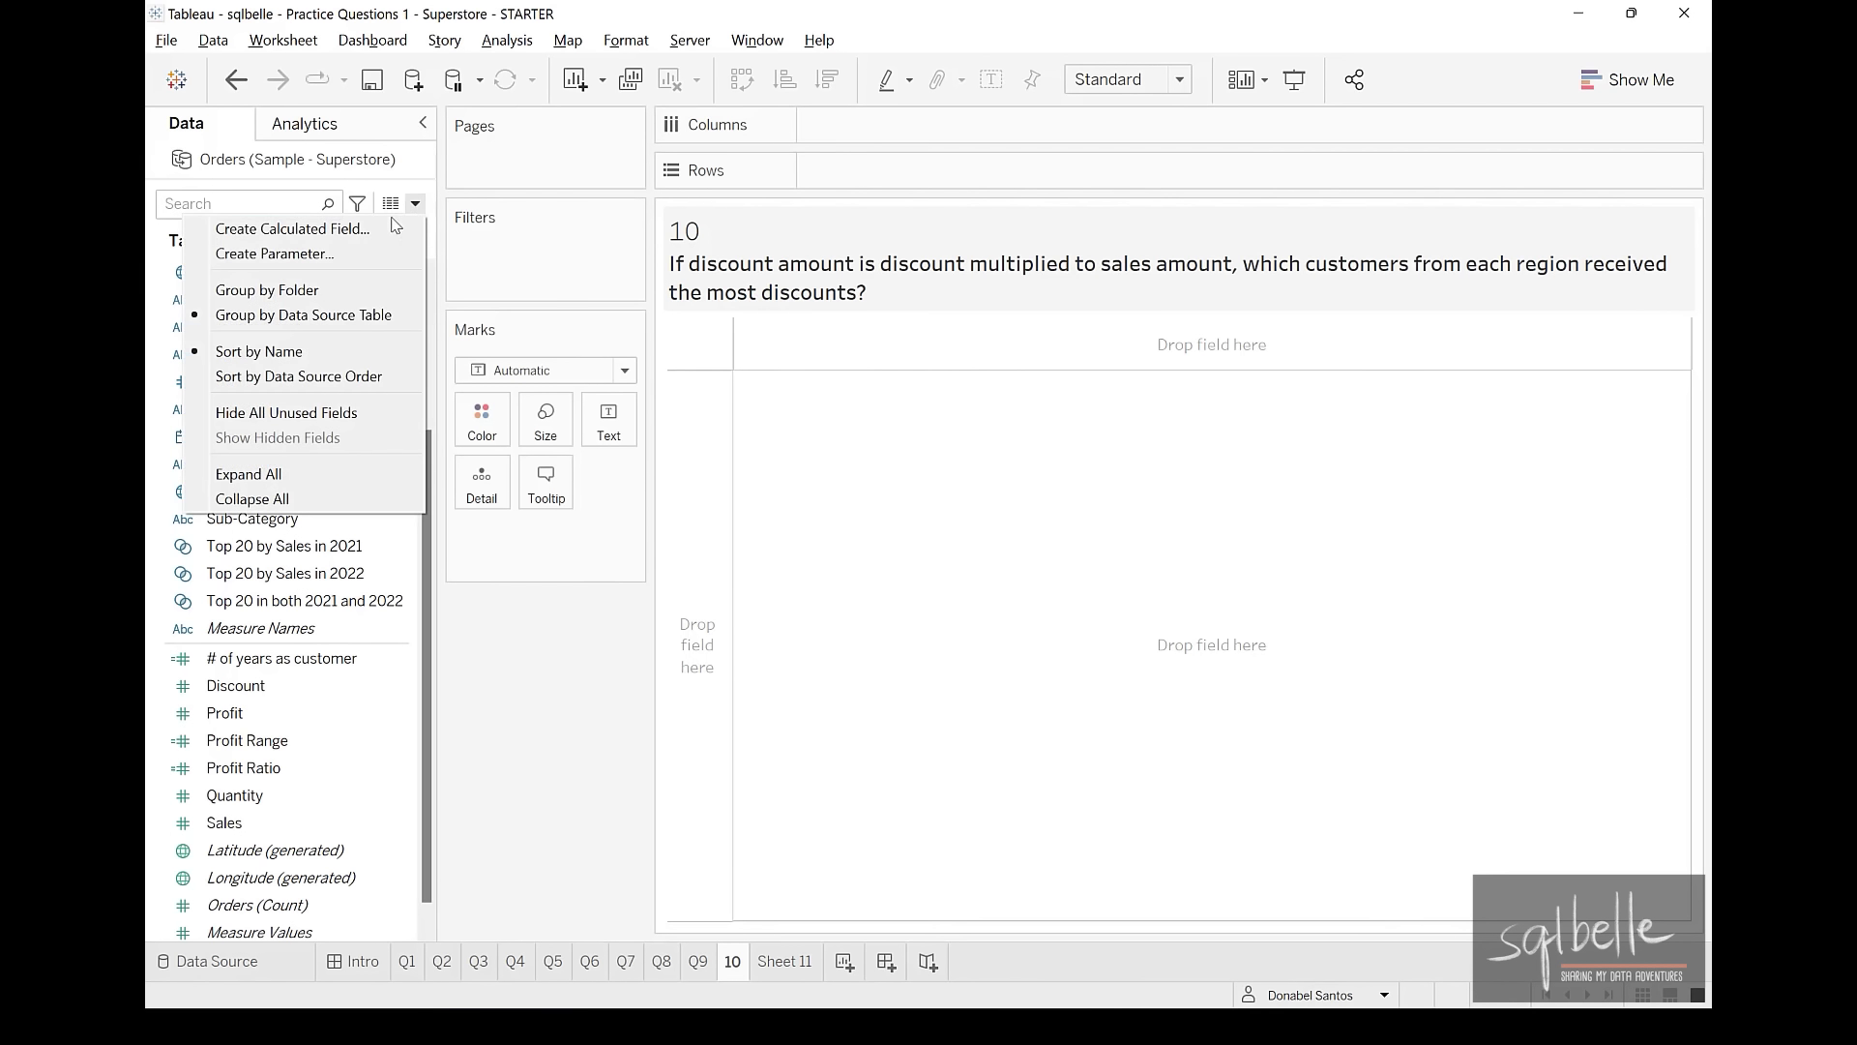
pyautogui.click(373, 232)
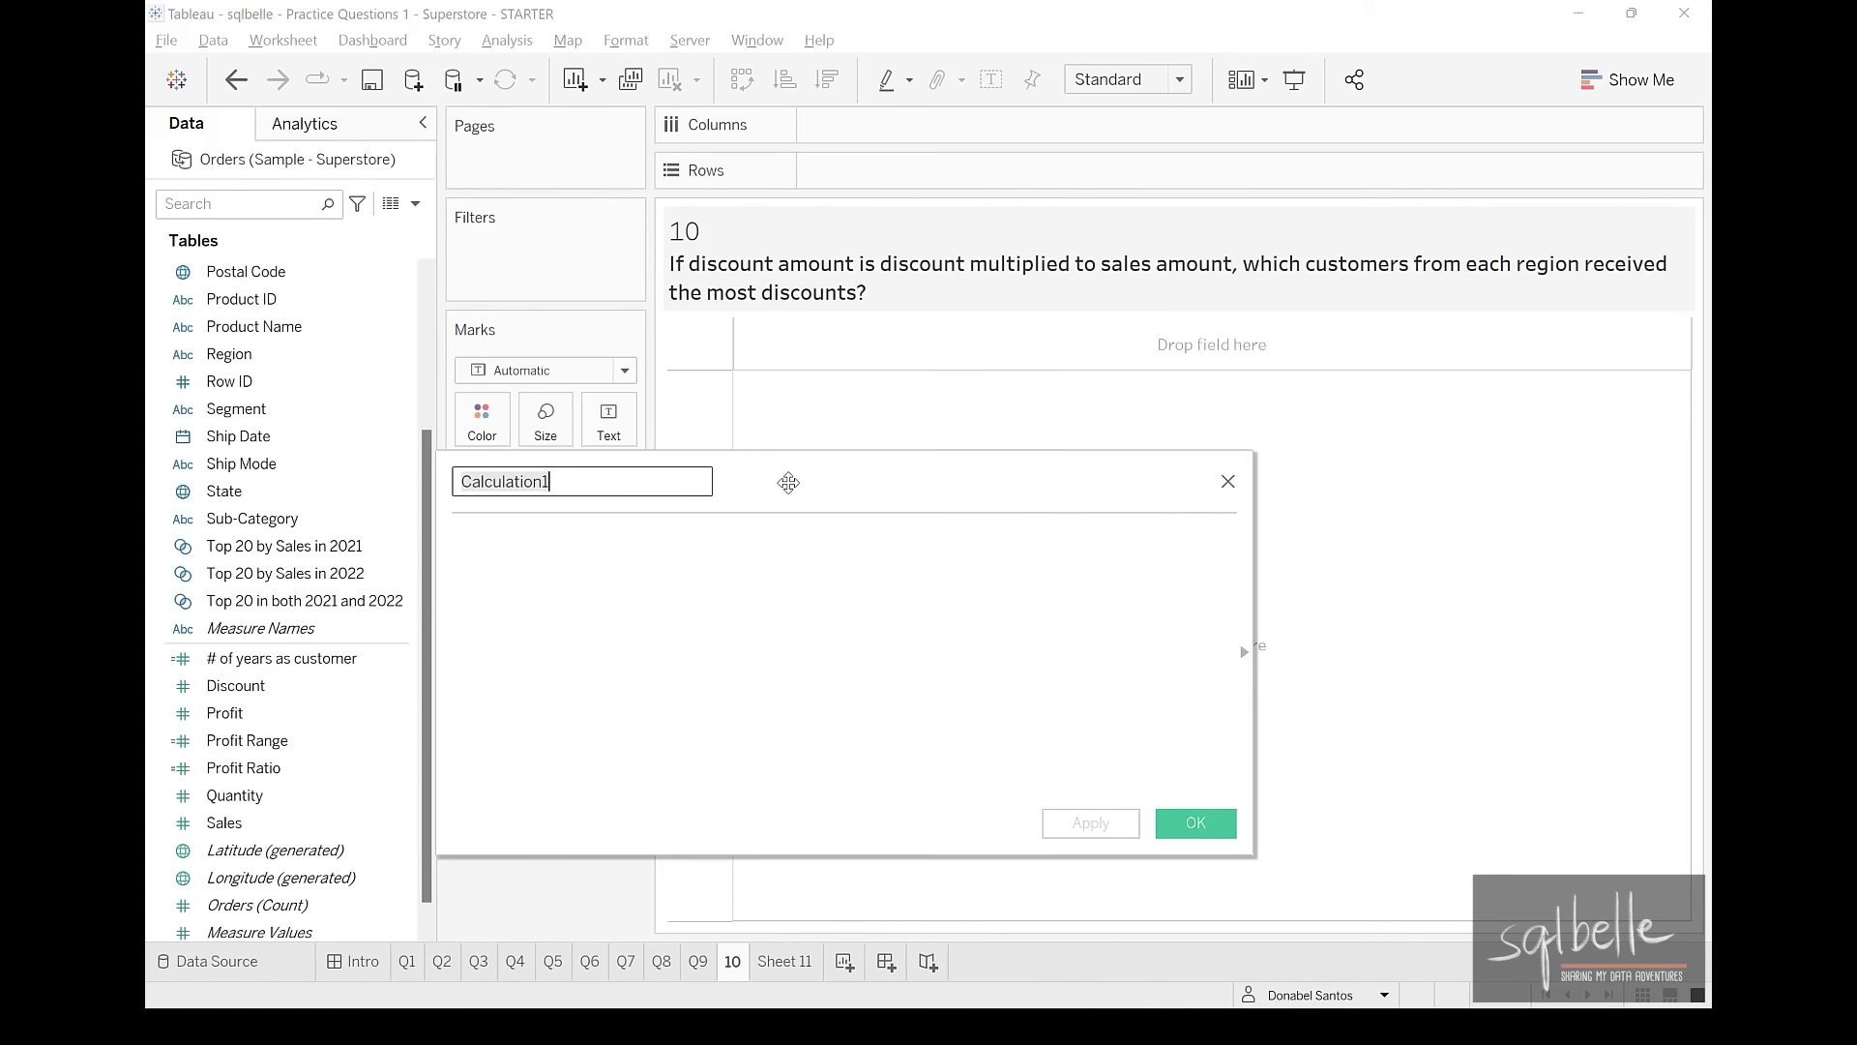
pyautogui.write('Discount Amou')
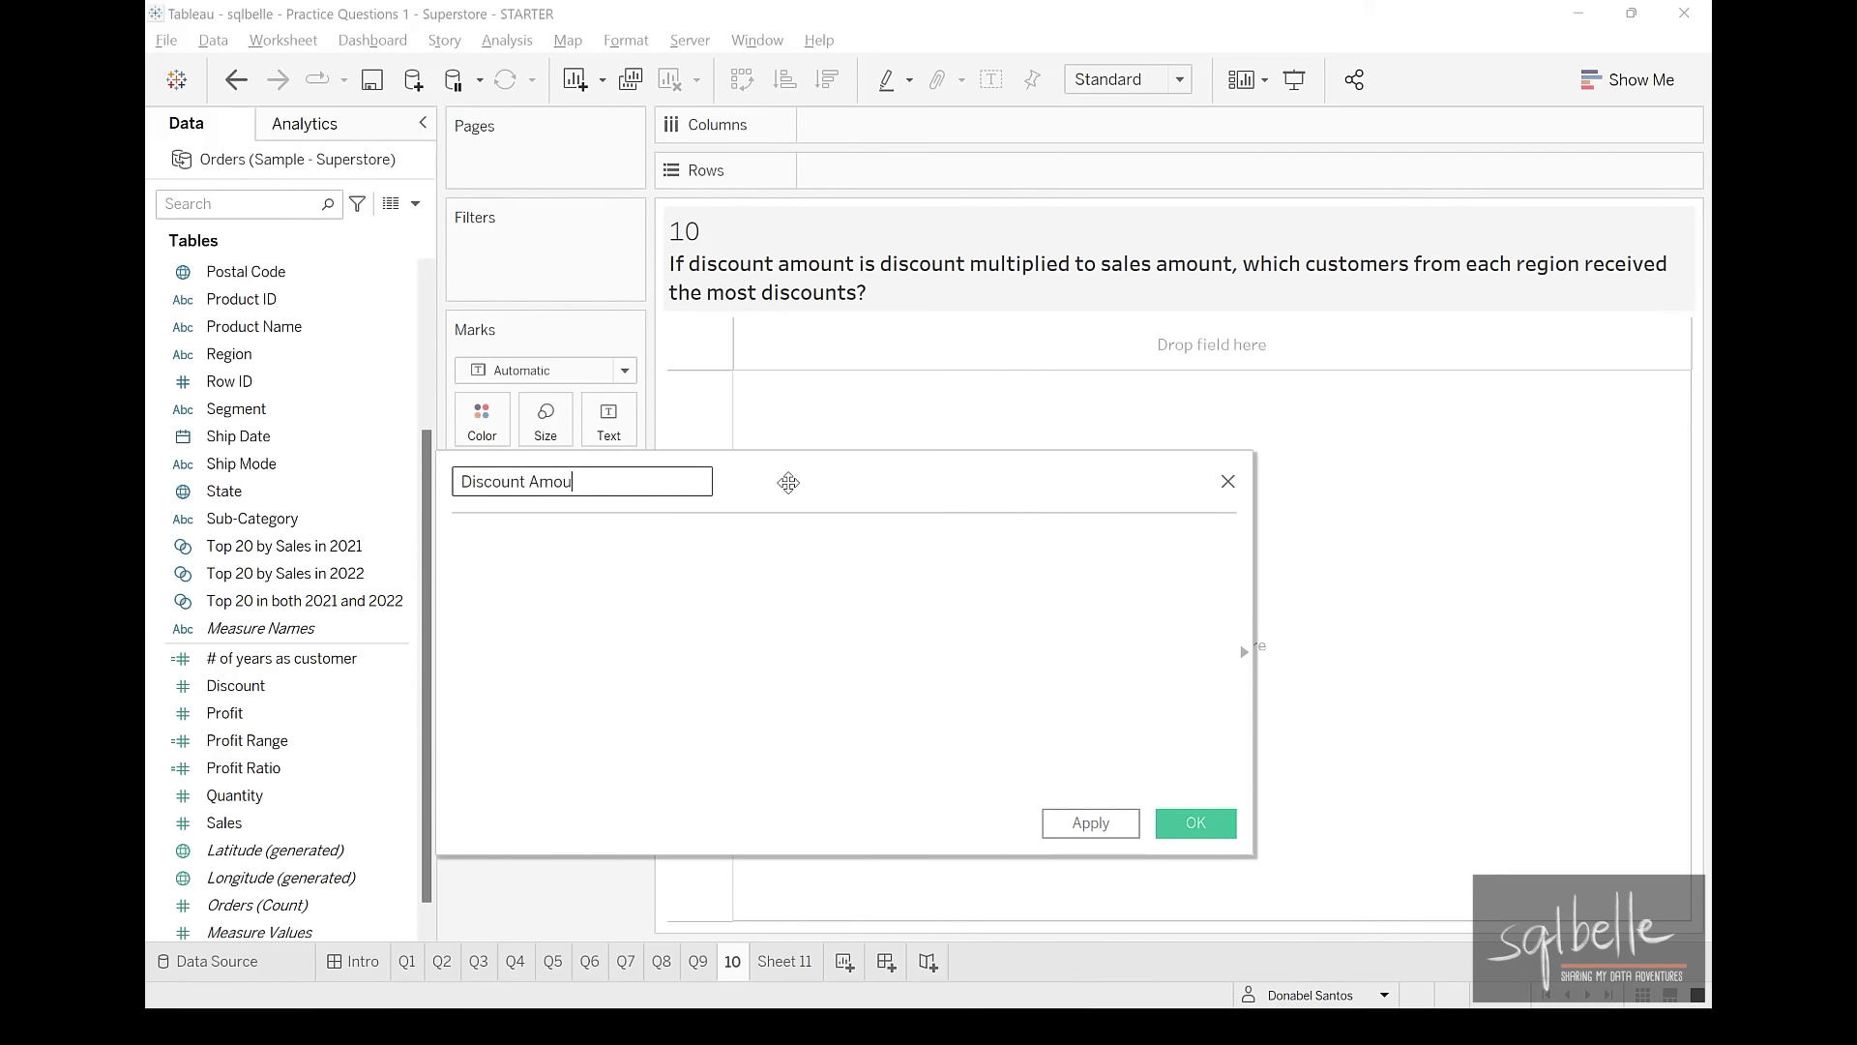
pyautogui.write('nt')
# Define the Discount Amount formula as [Discount] * [Sales] and save the calculated field
pyautogui.click(727, 619)
pyautogui.moveTo(235, 685); pyautogui.dragTo(799, 590)
pyautogui.write('*')
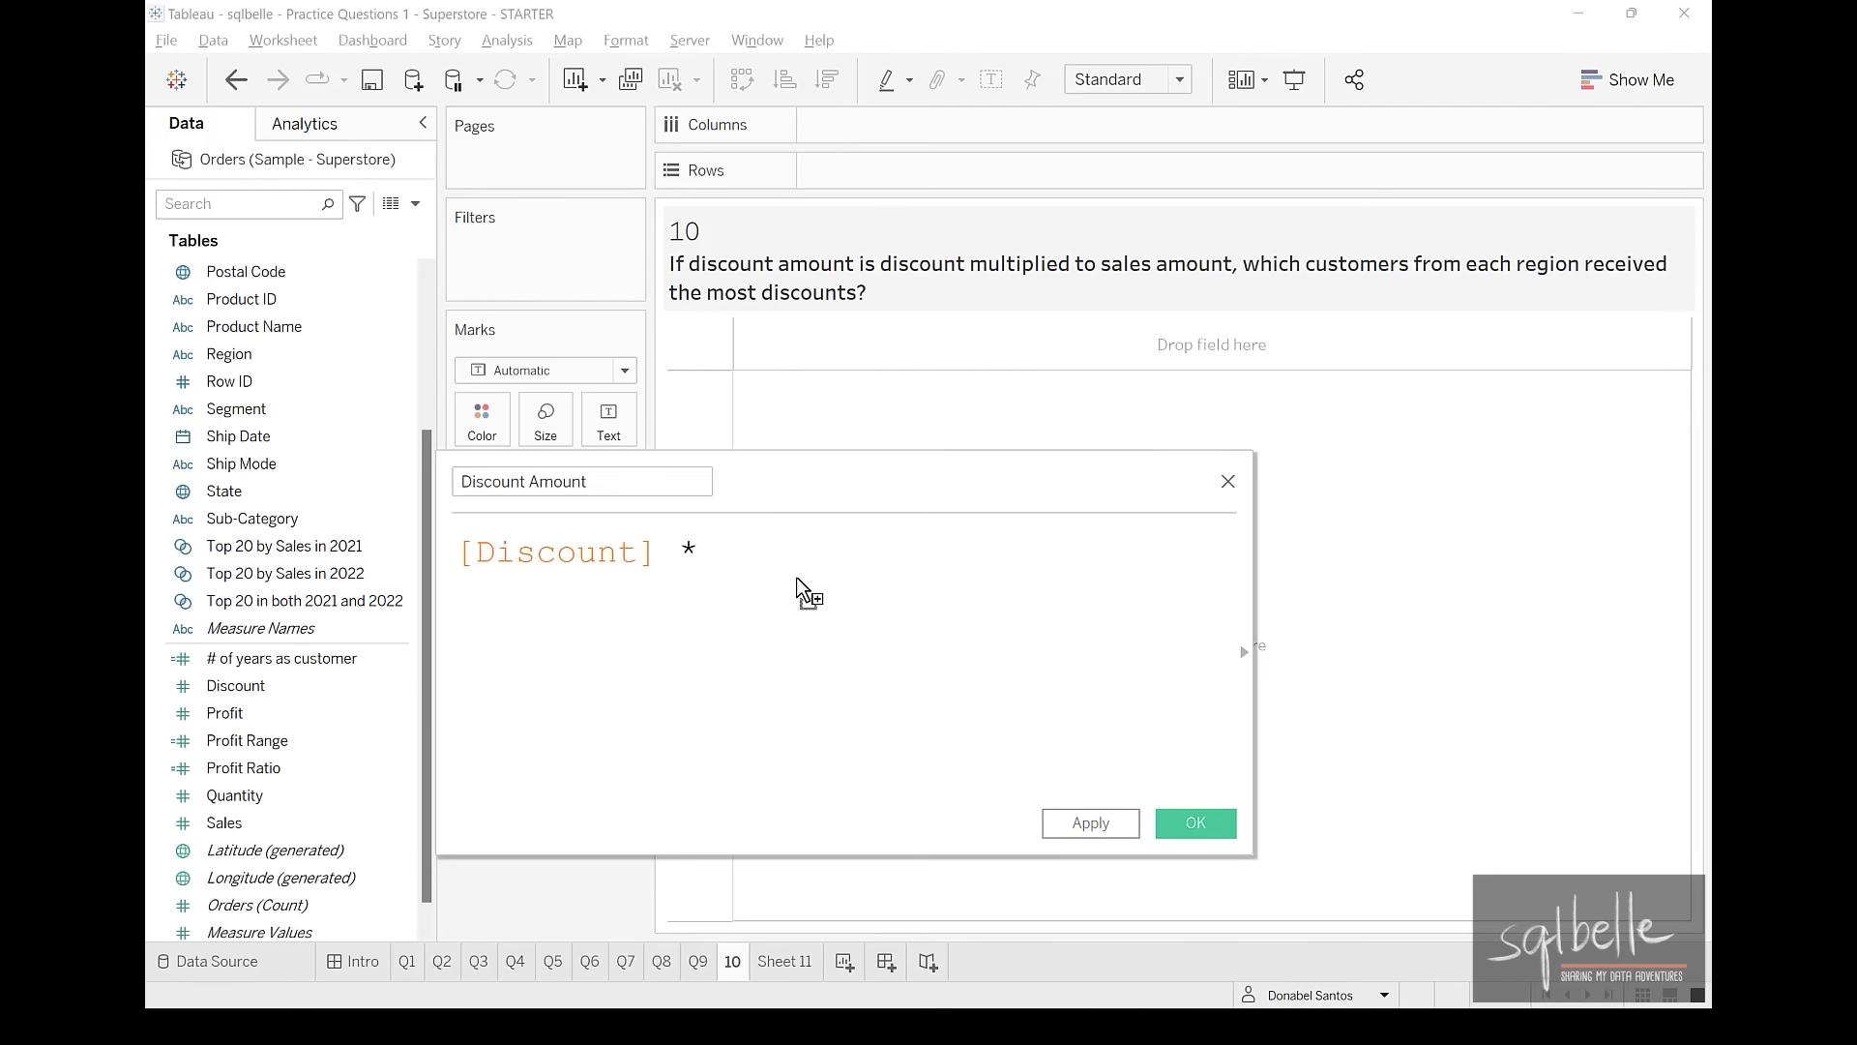
pyautogui.moveTo(224, 823); pyautogui.dragTo(1116, 742)
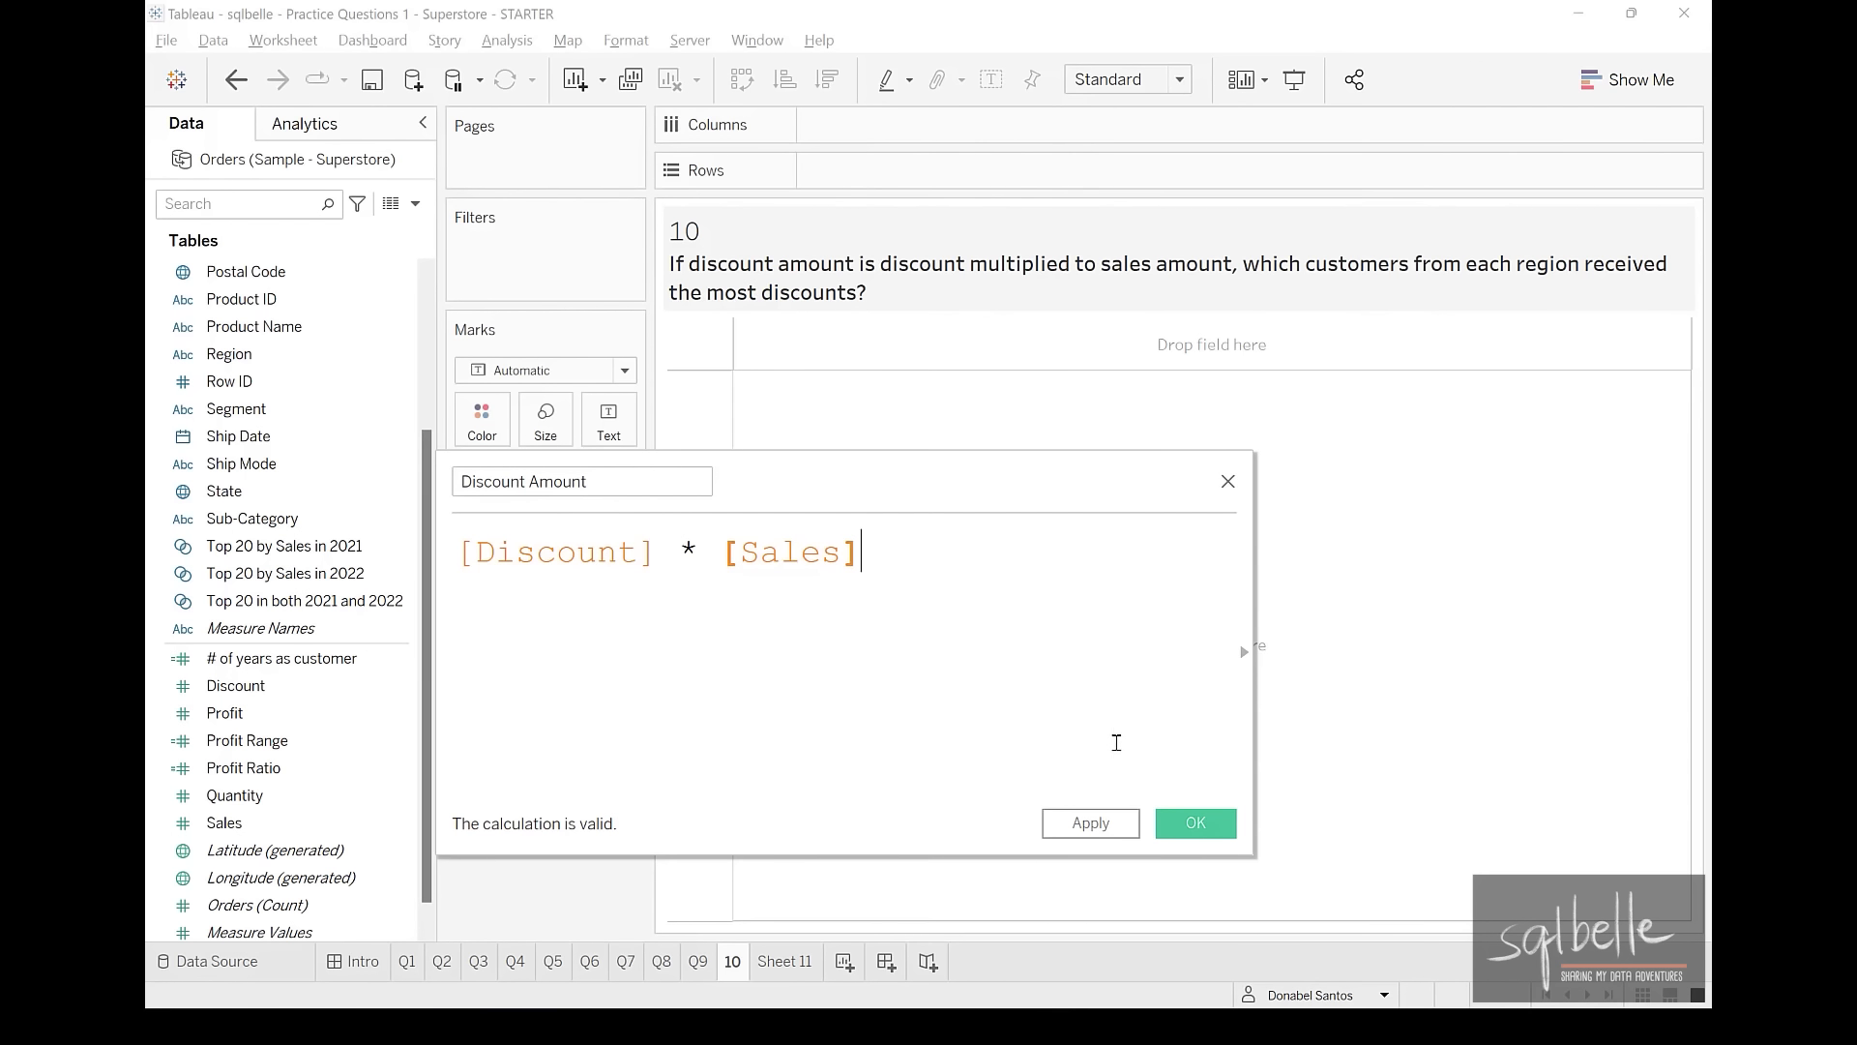
pyautogui.click(1170, 824)
# Place Region and Customer ID on the rows of worksheet 10
pyautogui.moveTo(237, 354); pyautogui.dragTo(909, 197)
pyautogui.scroll(3, 323, 348)
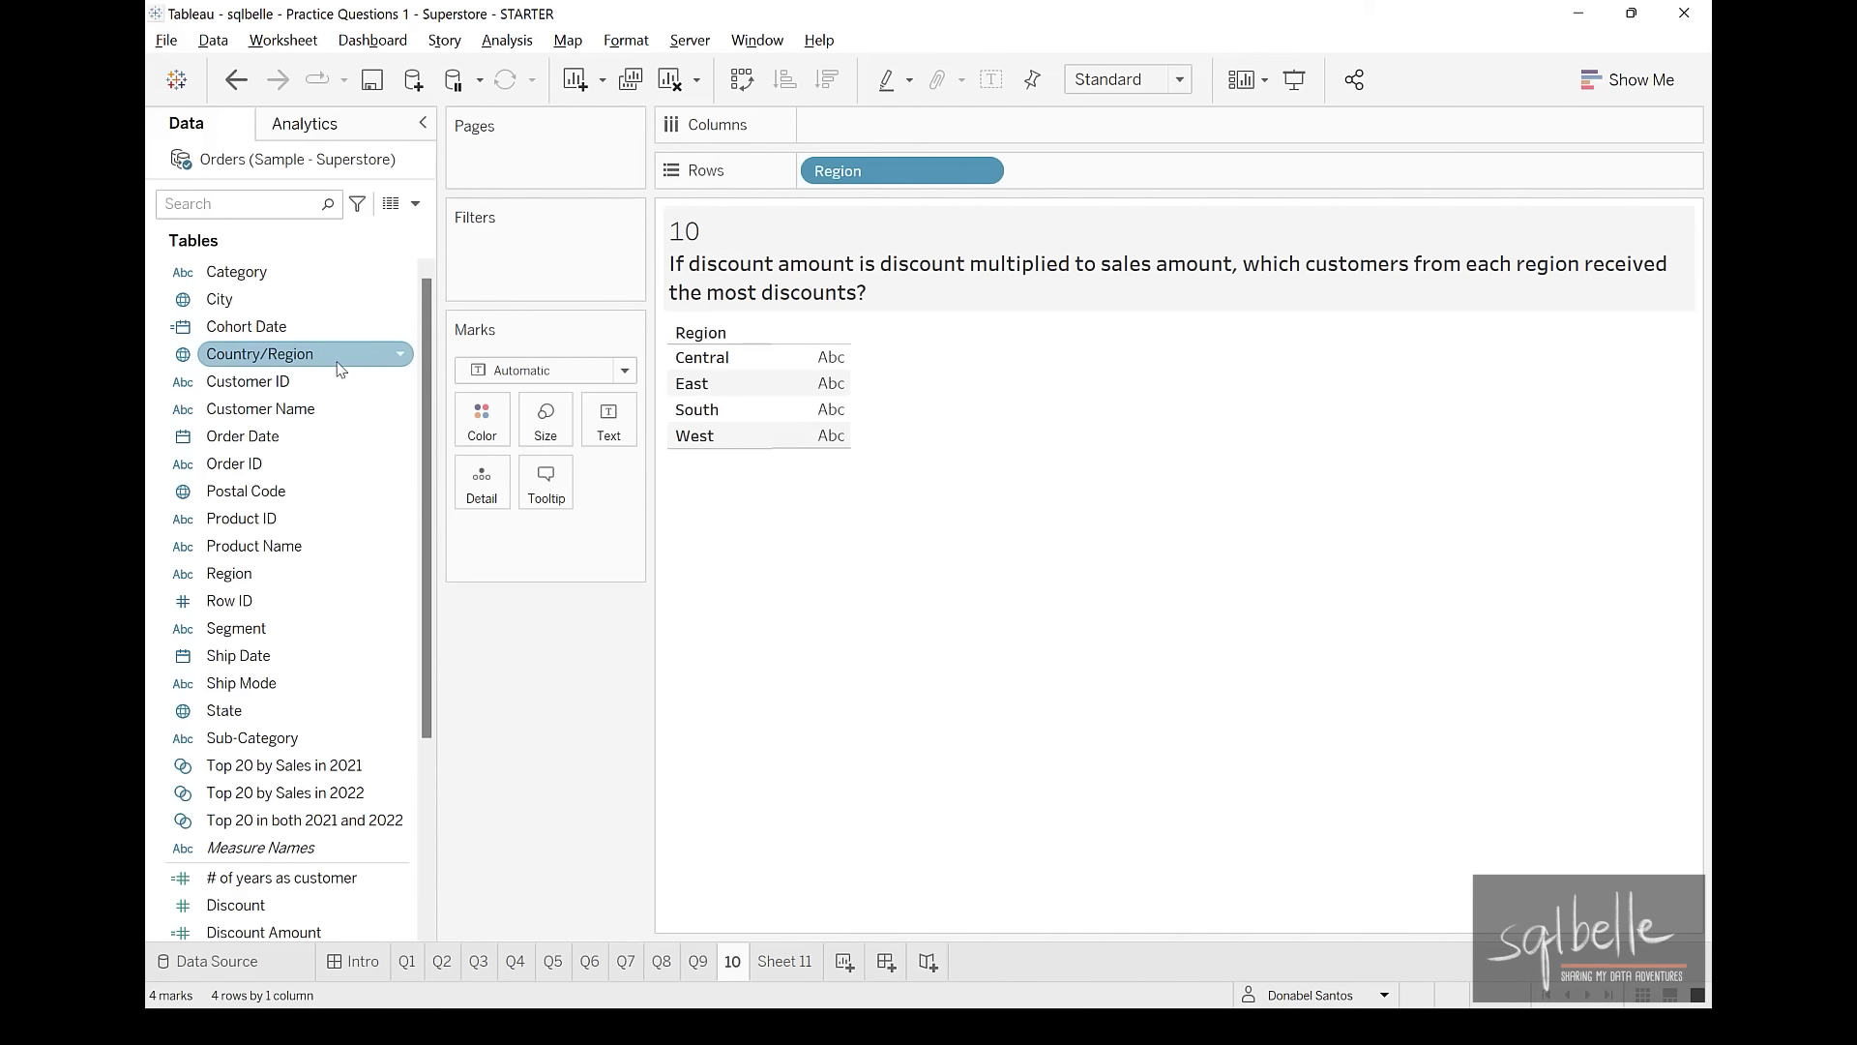
pyautogui.moveTo(250, 381); pyautogui.dragTo(1098, 178)
# Add Discount Amount to the columns and sort the customers by it in descending order within each region
pyautogui.scroll(-4, 387, 628)
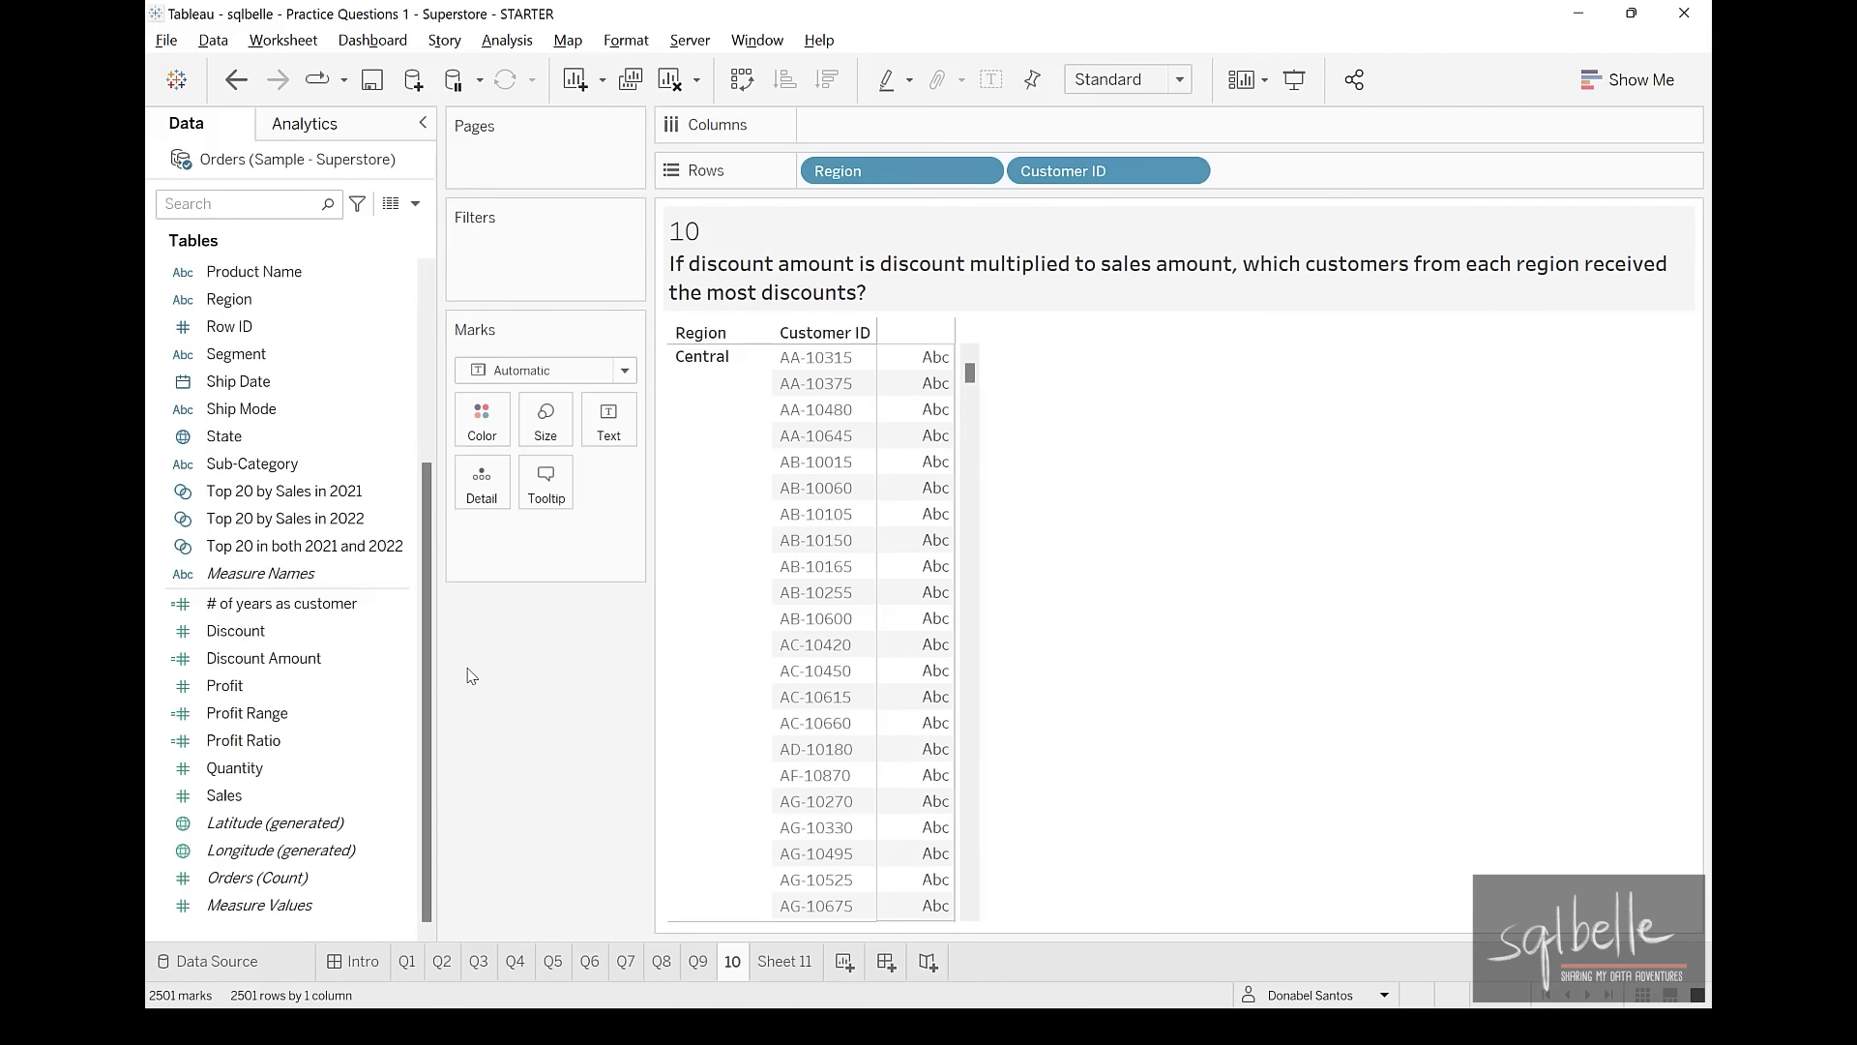
pyautogui.moveTo(285, 660); pyautogui.dragTo(1012, 153)
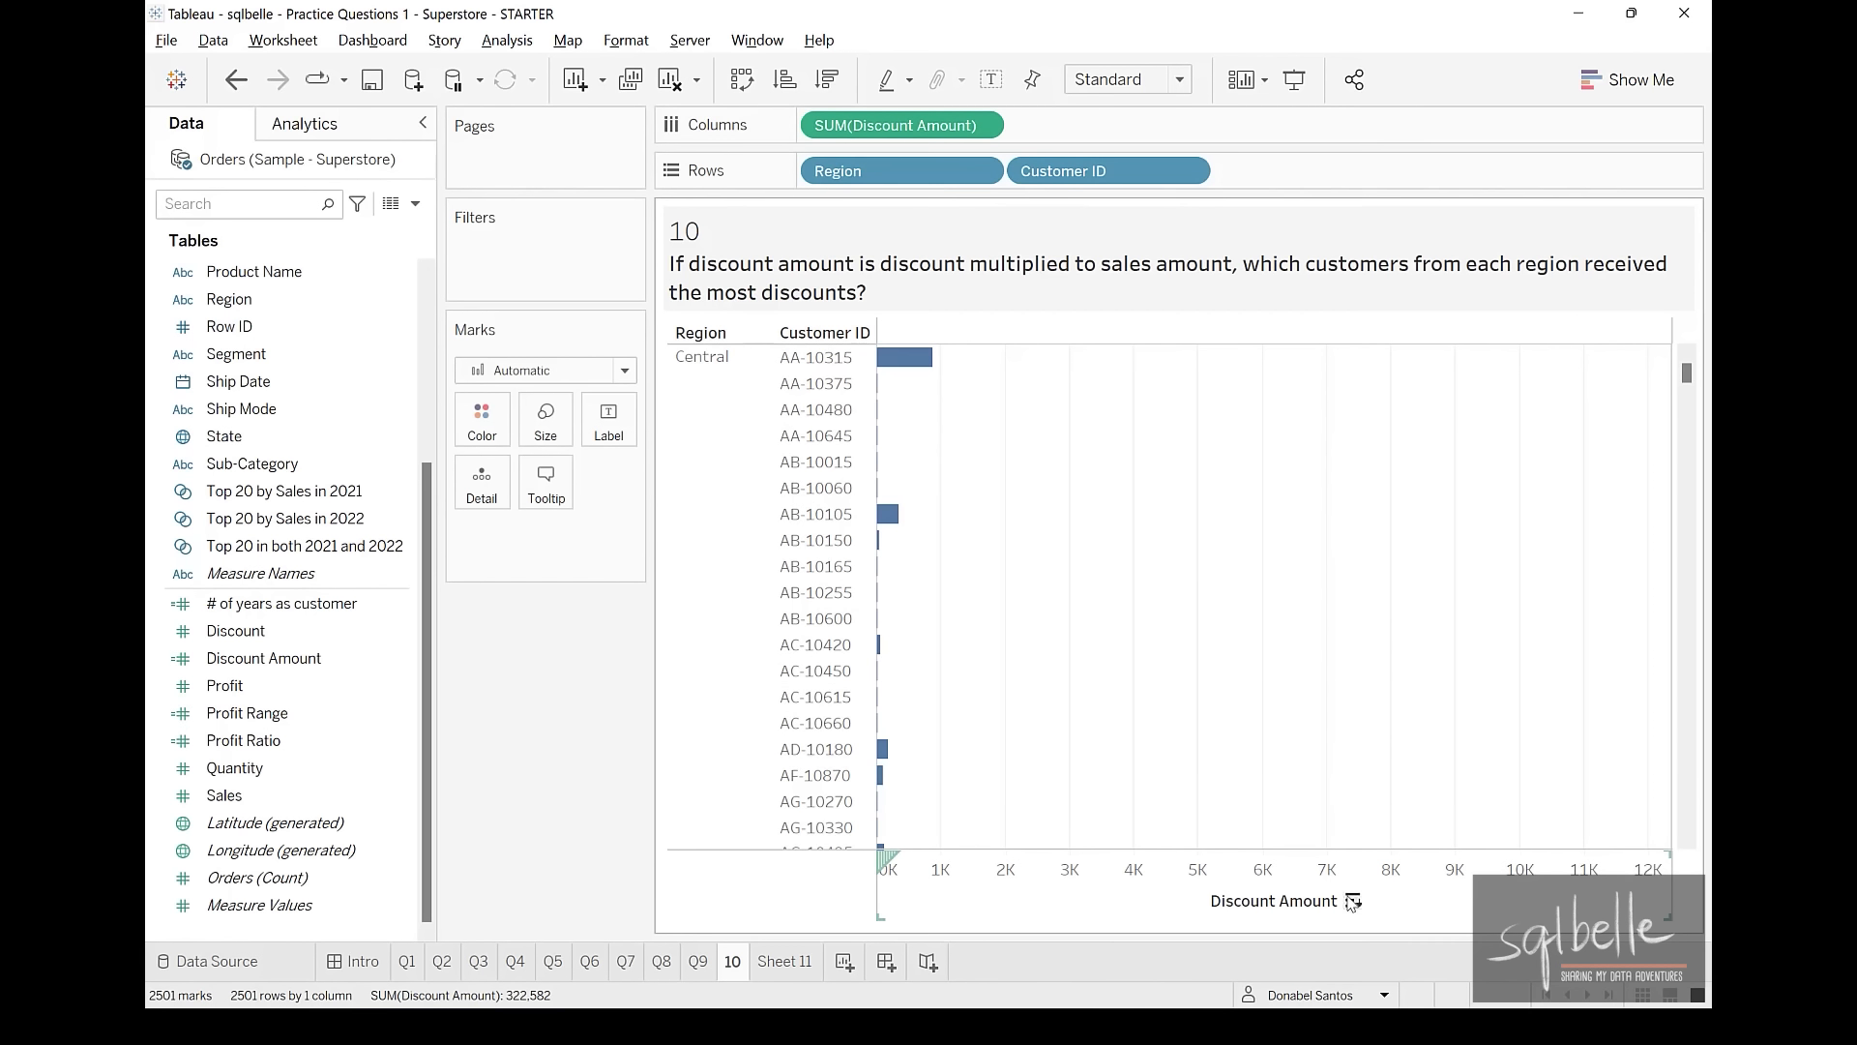
pyautogui.click(1351, 900)
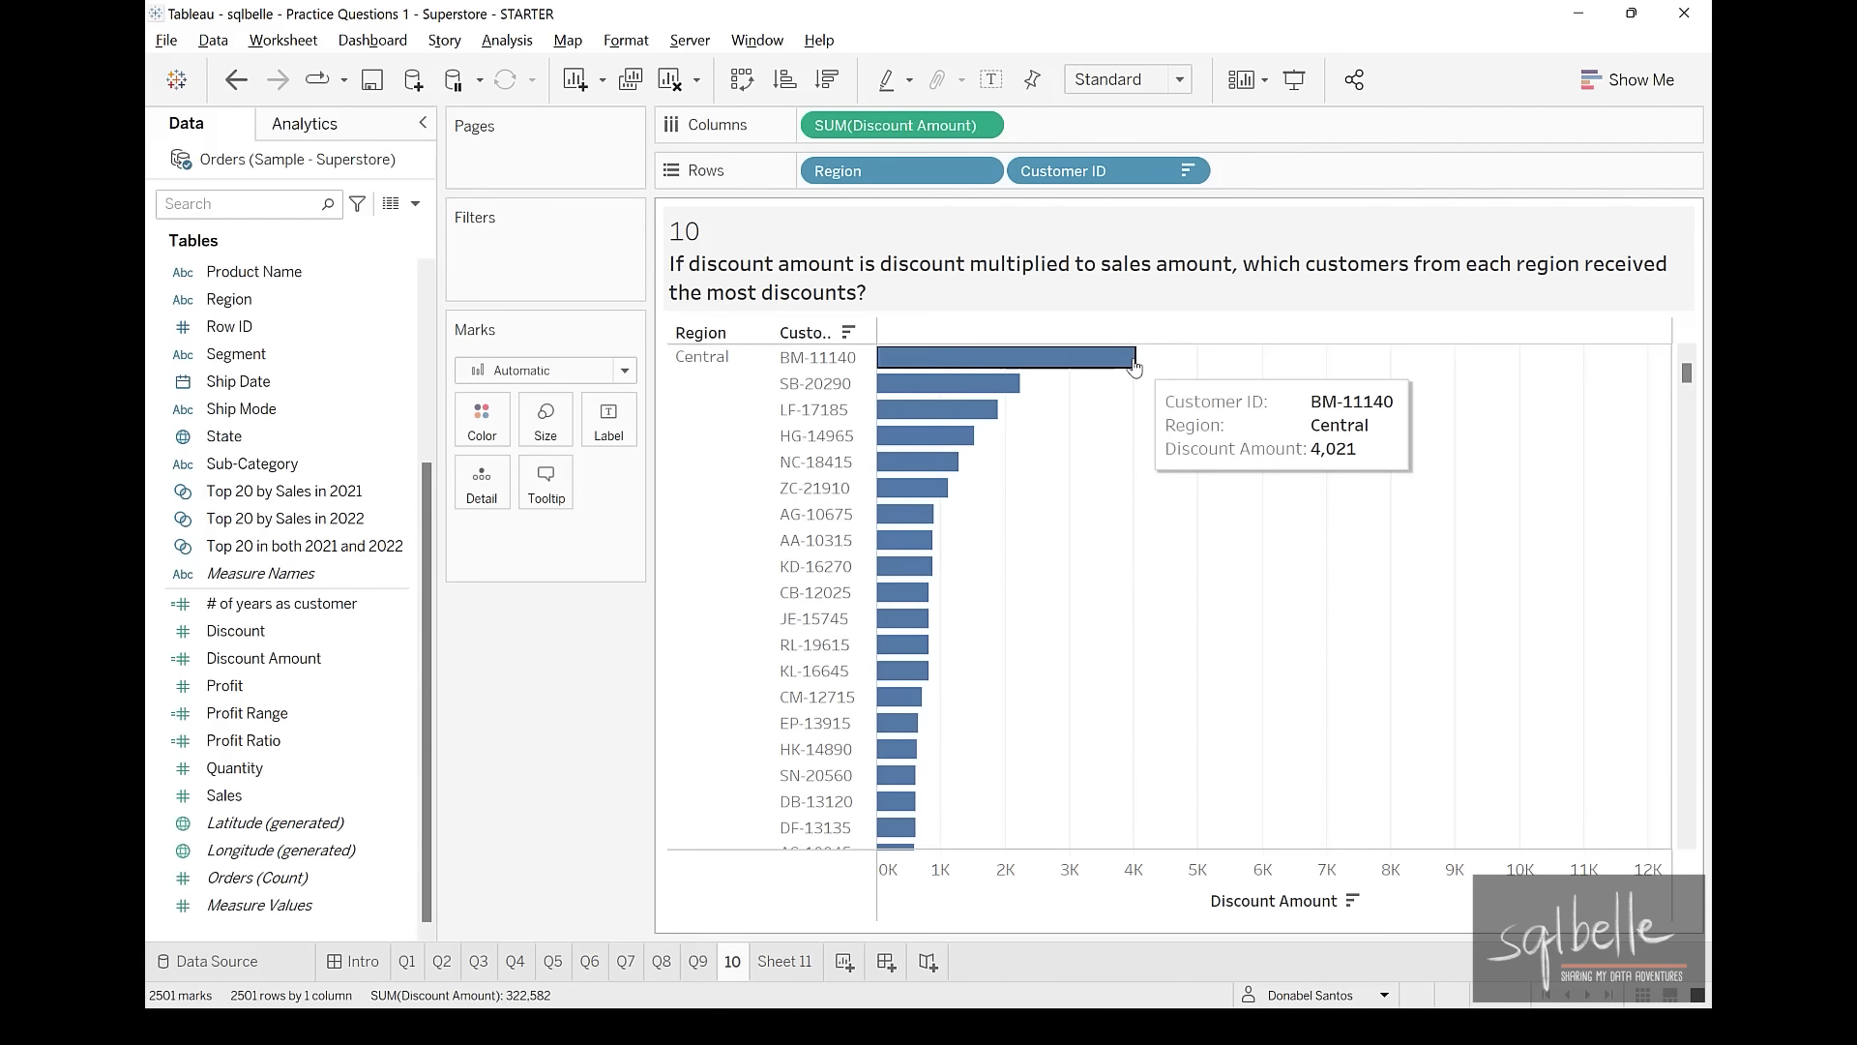
# Label the bars with Discount Amount and apply the Rank quick table calculation to the label
pyautogui.moveTo(1688, 384); pyautogui.dragTo(1701, 496)
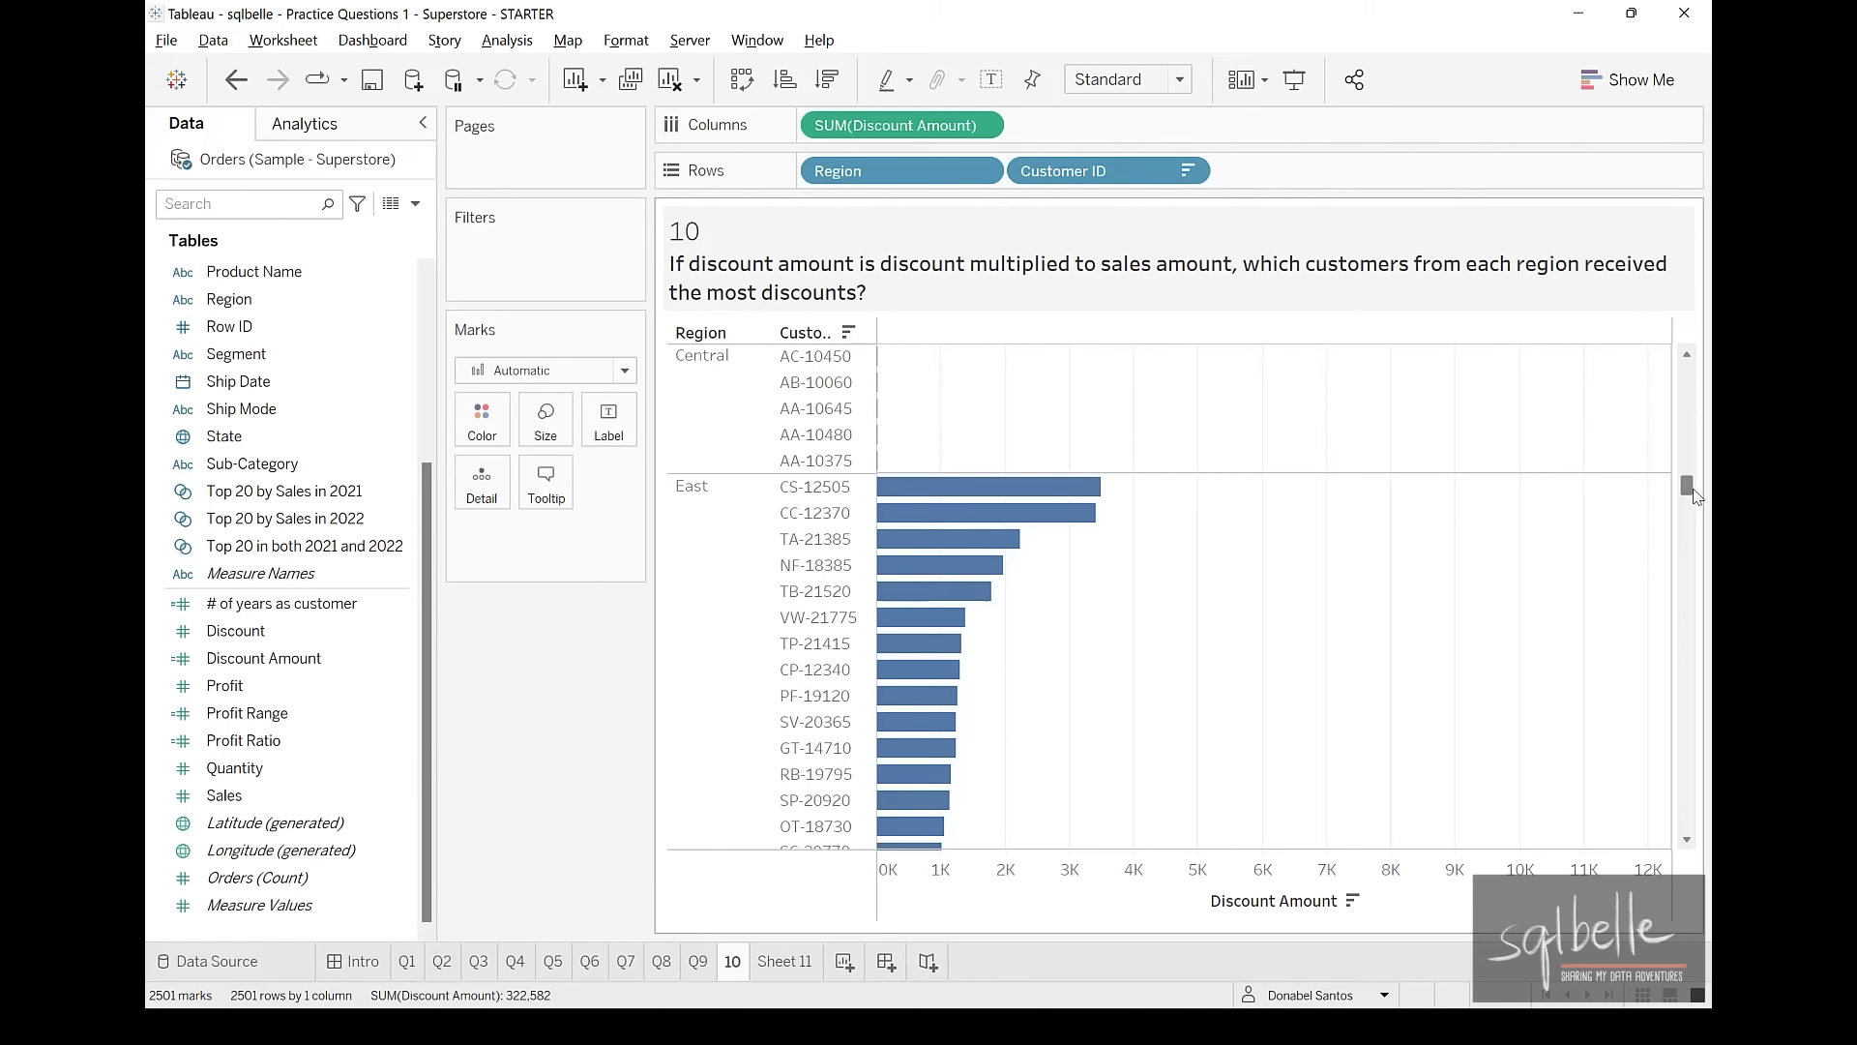
pyautogui.moveTo(1695, 496); pyautogui.dragTo(1693, 377)
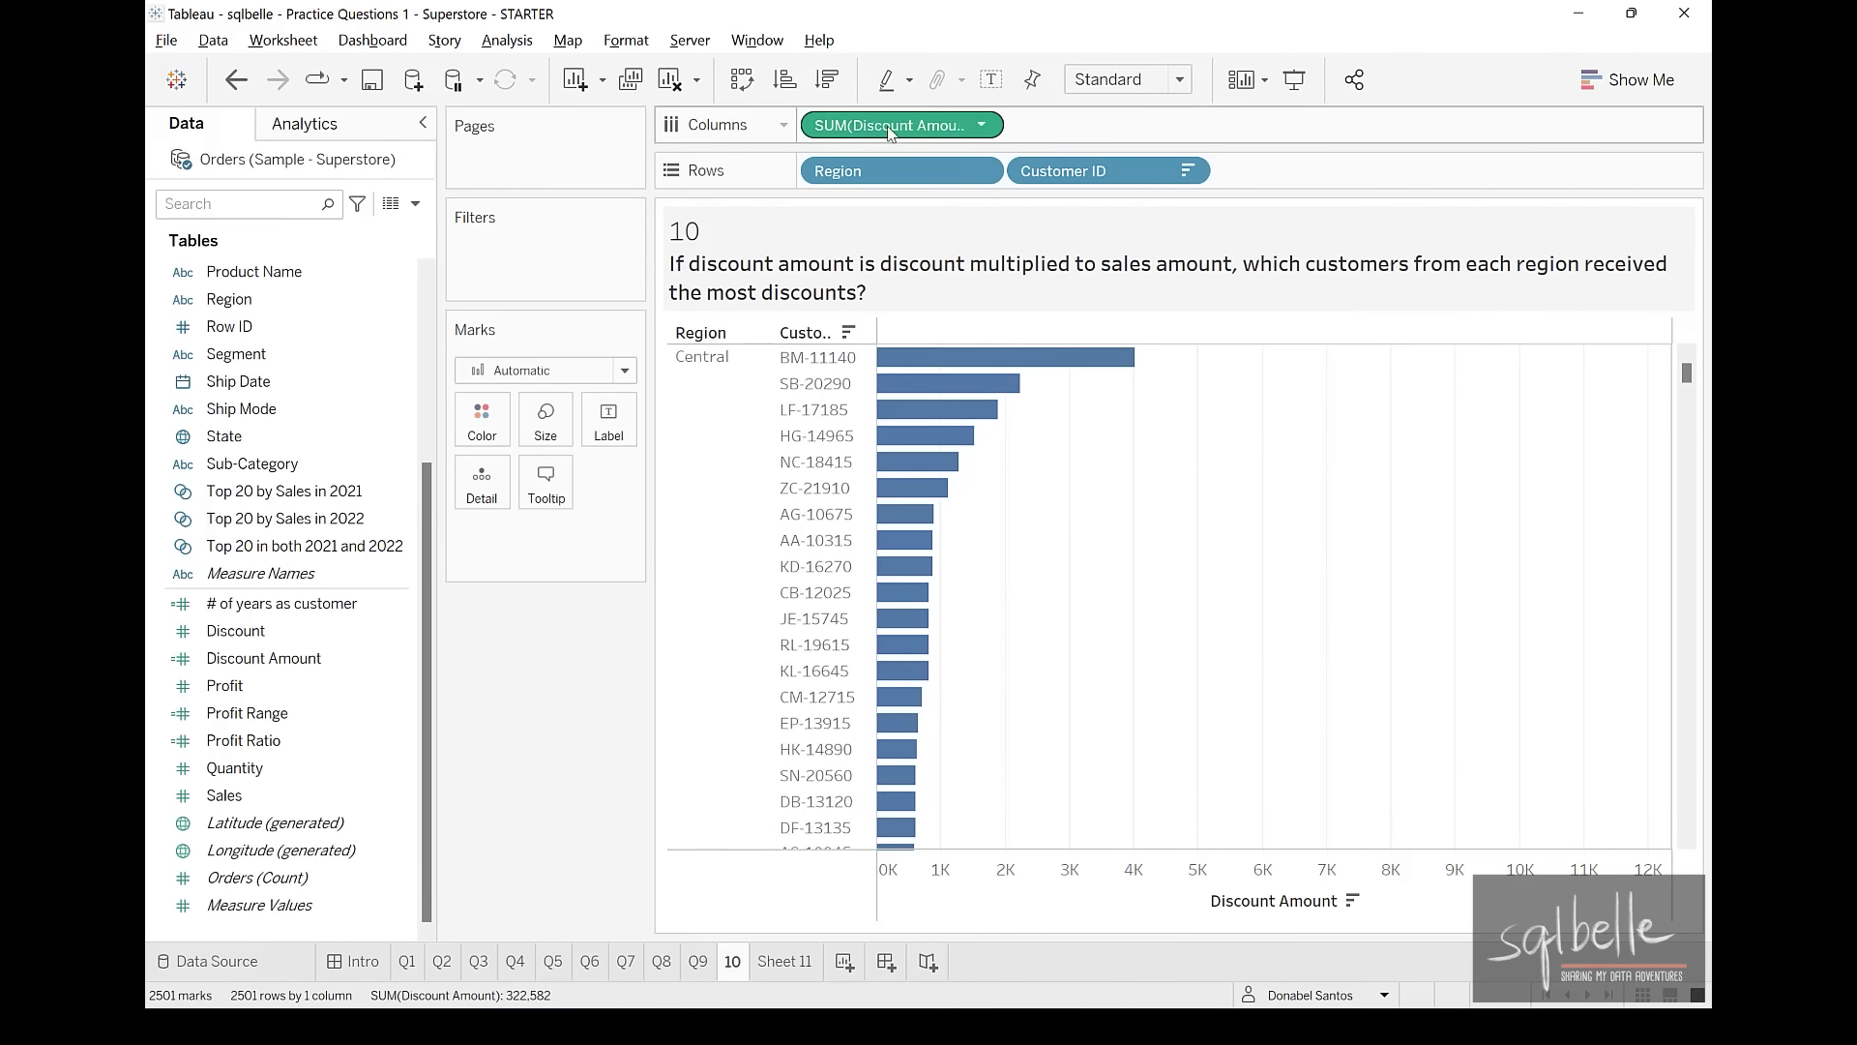
pyautogui.moveTo(873, 129); pyautogui.dragTo(611, 425)
pyautogui.click(611, 536)
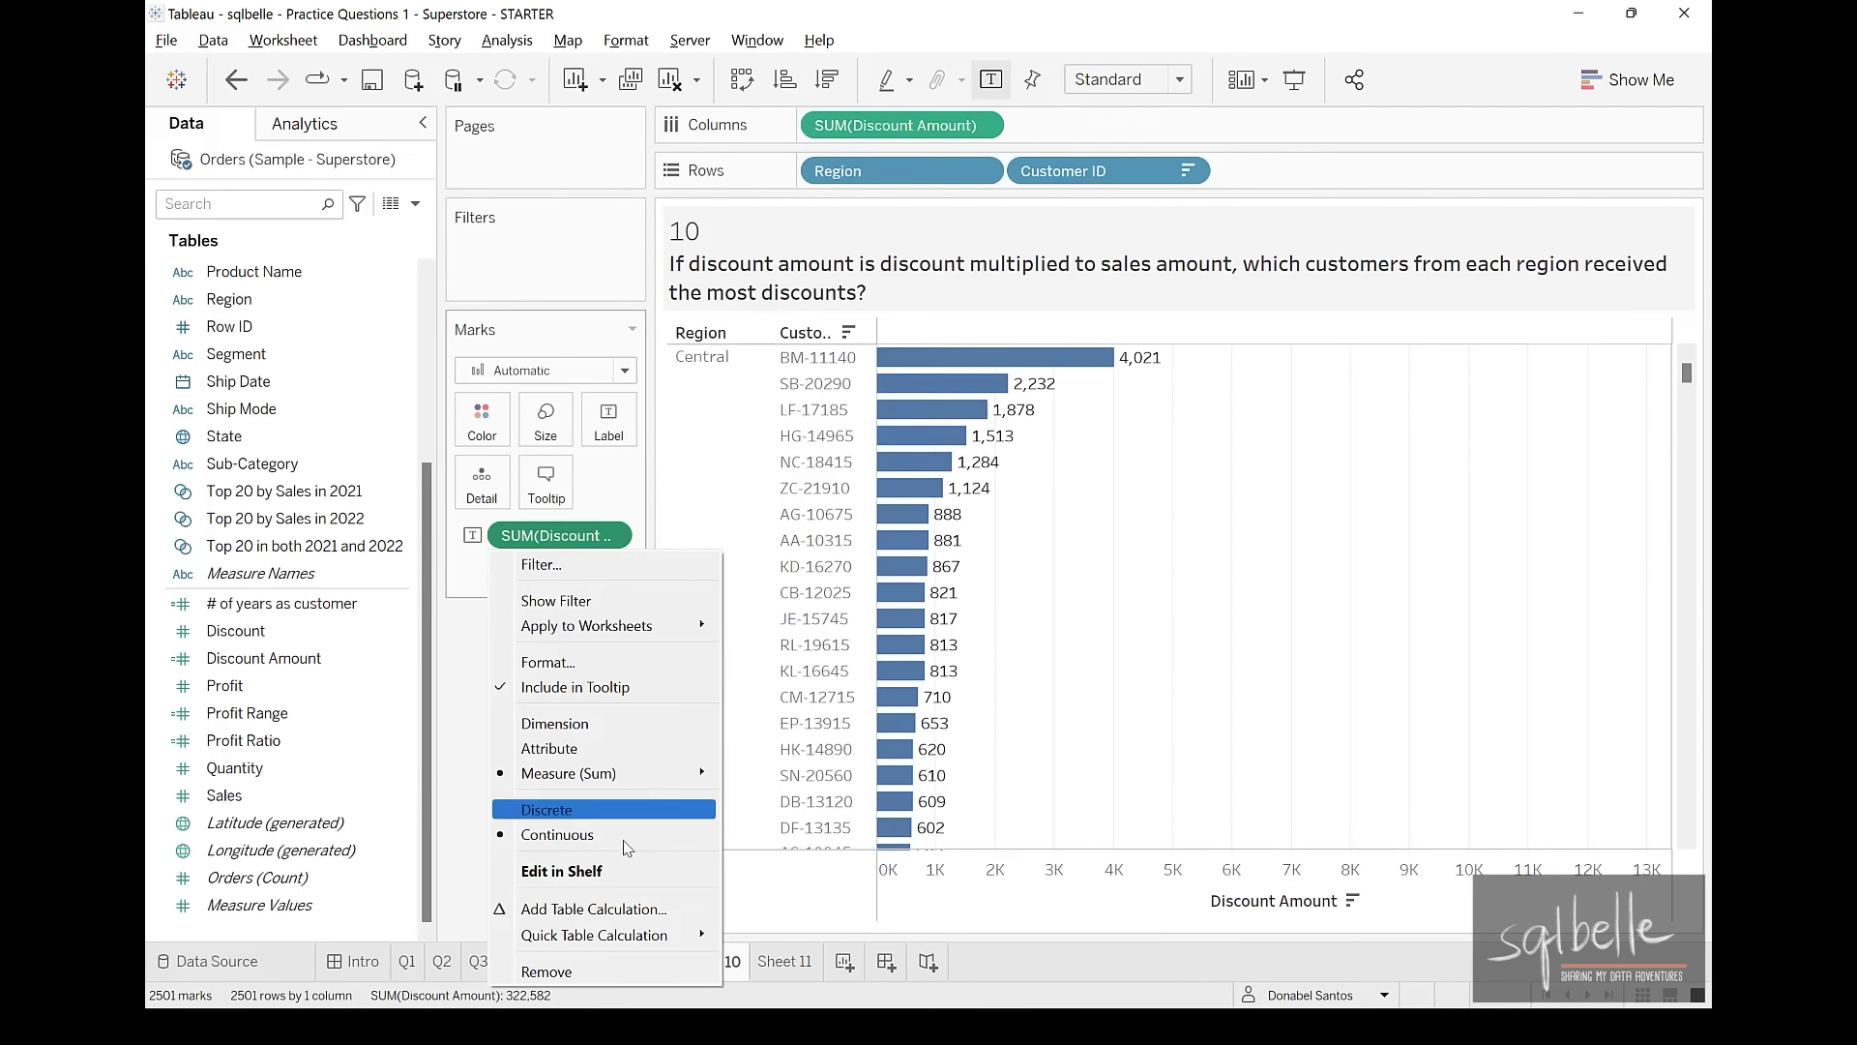
pyautogui.moveTo(624, 938)
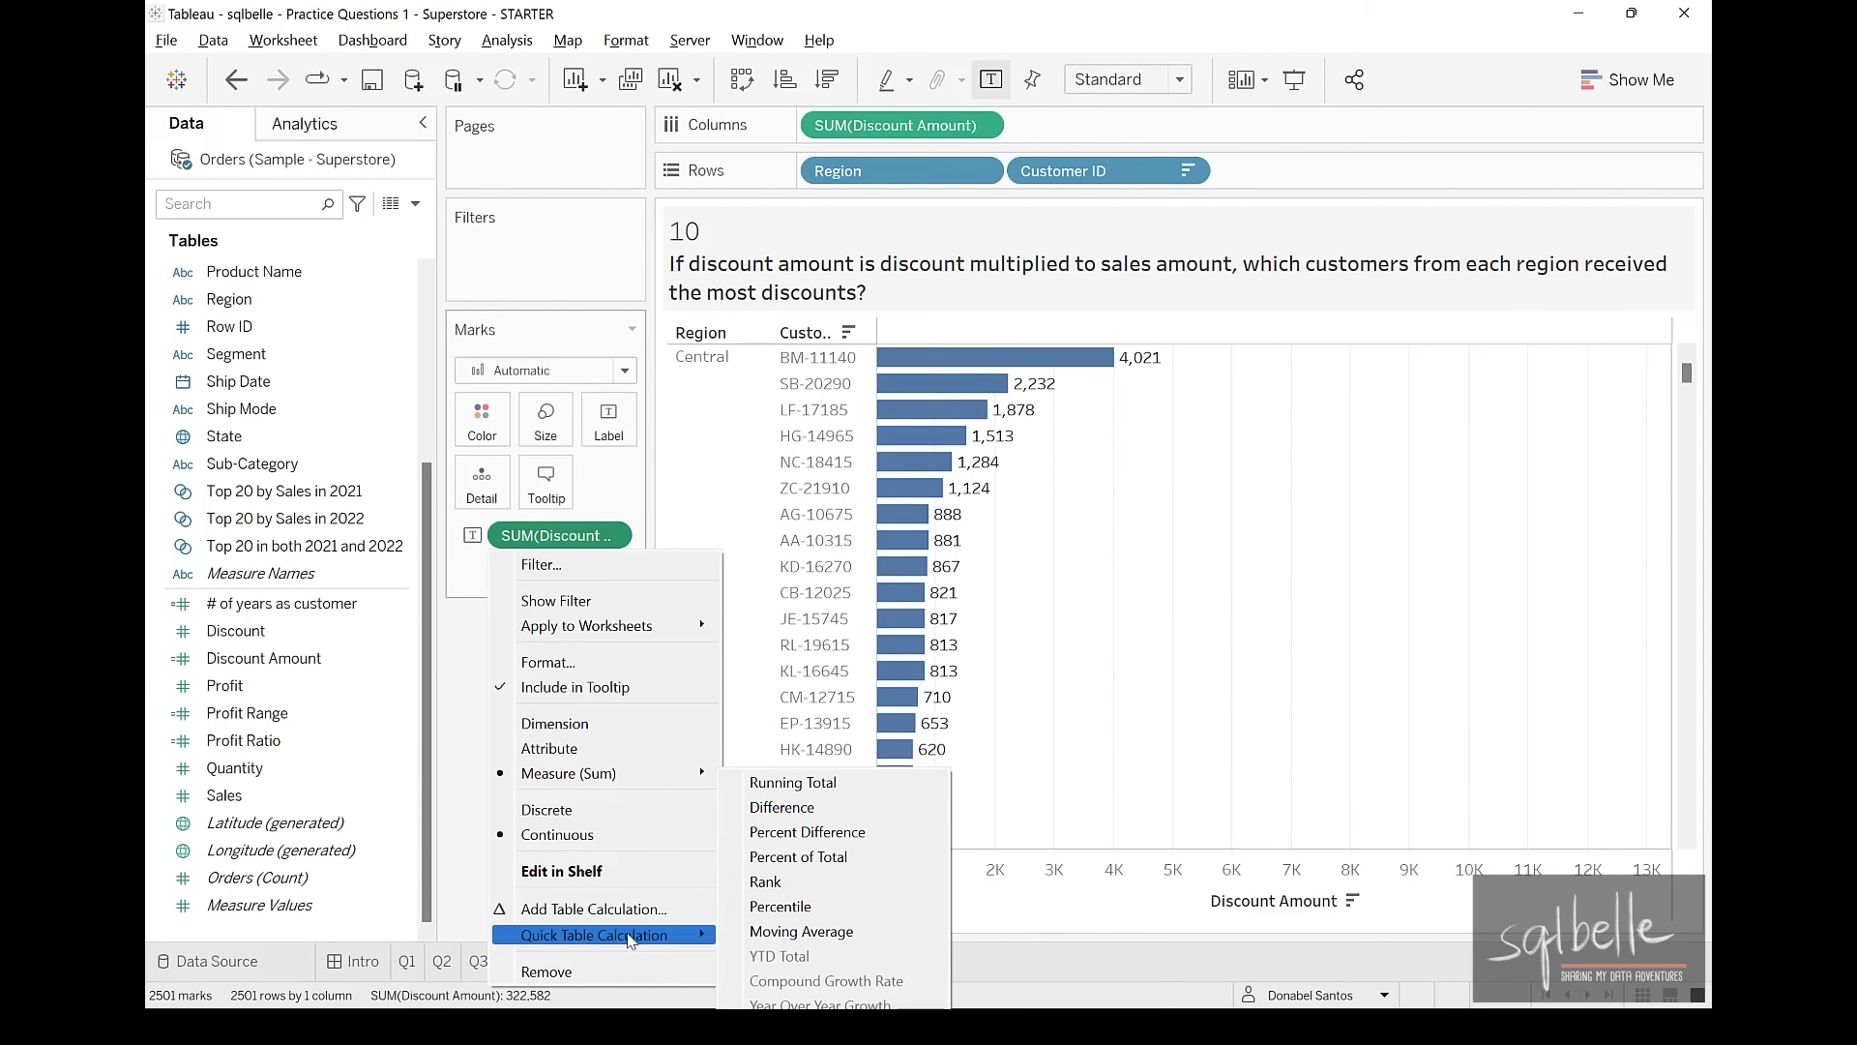
pyautogui.click(820, 881)
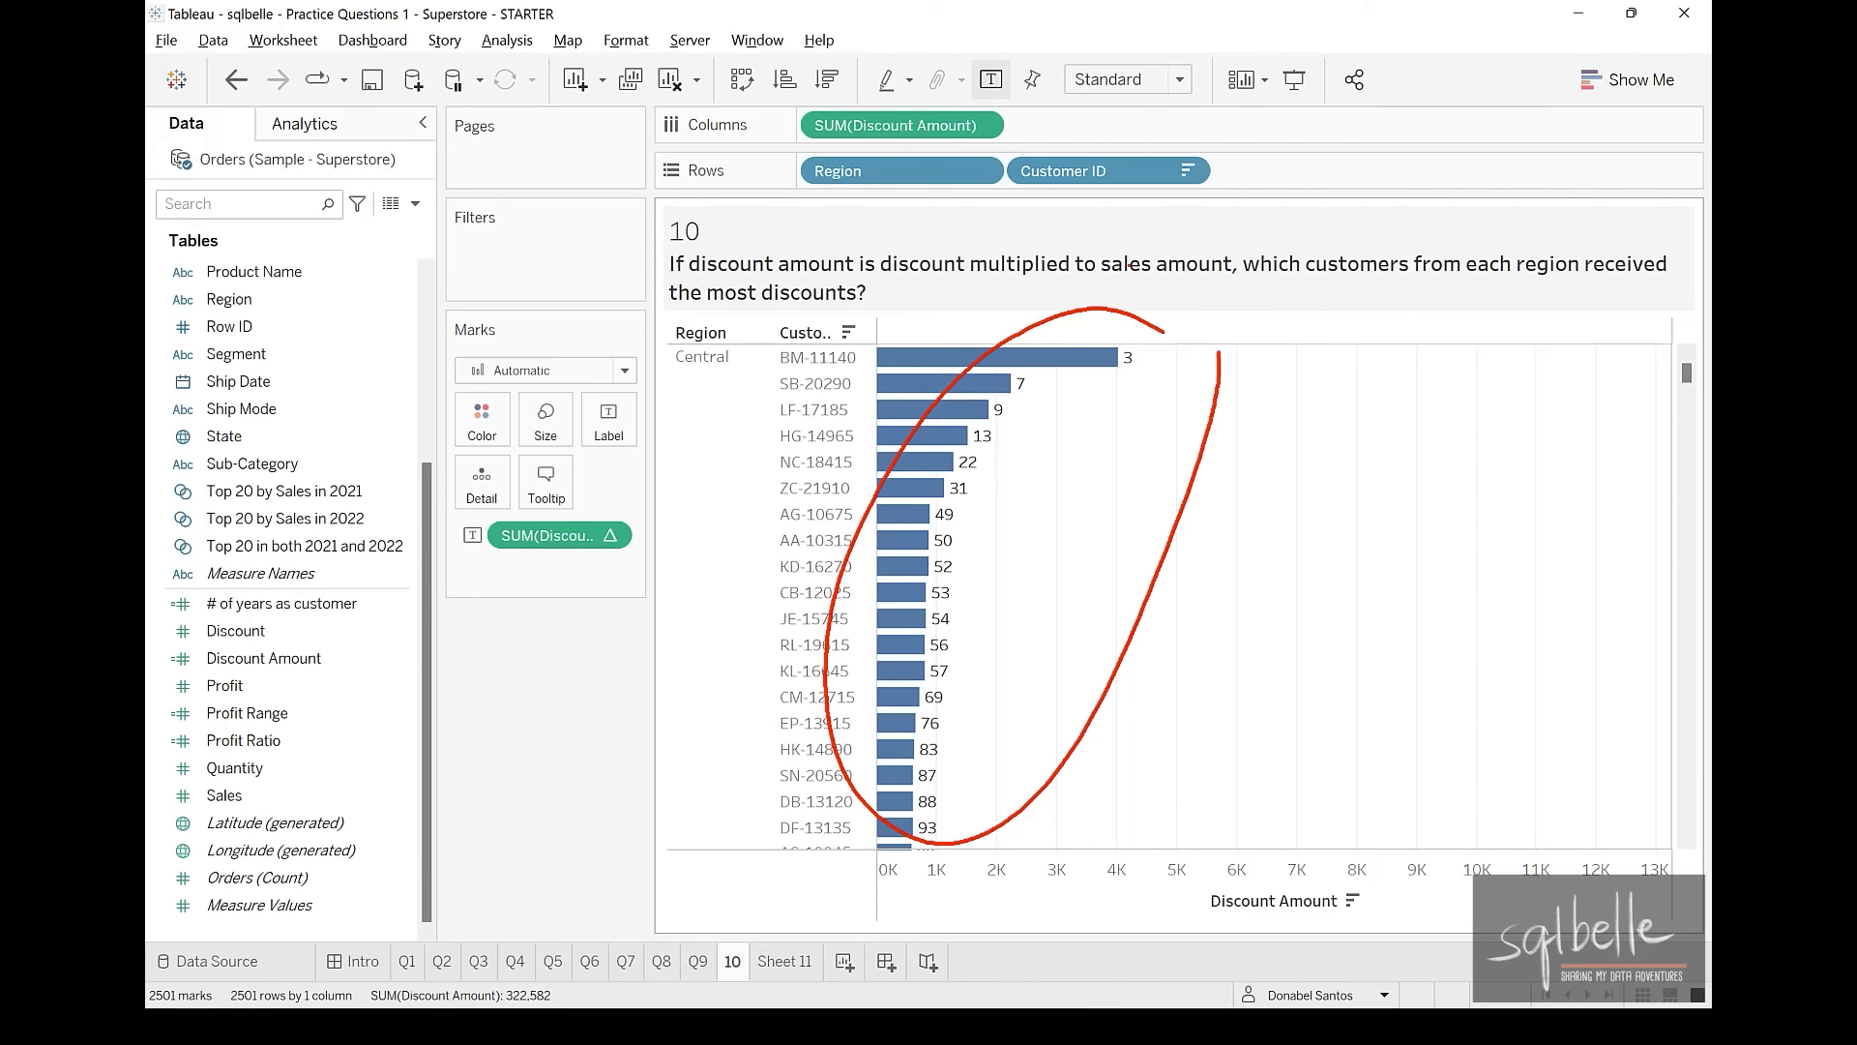
pyautogui.press('Escape')
# Compute the rank label using Pane (down) so that customers are ranked separately within each region
pyautogui.rightClick(546, 535)
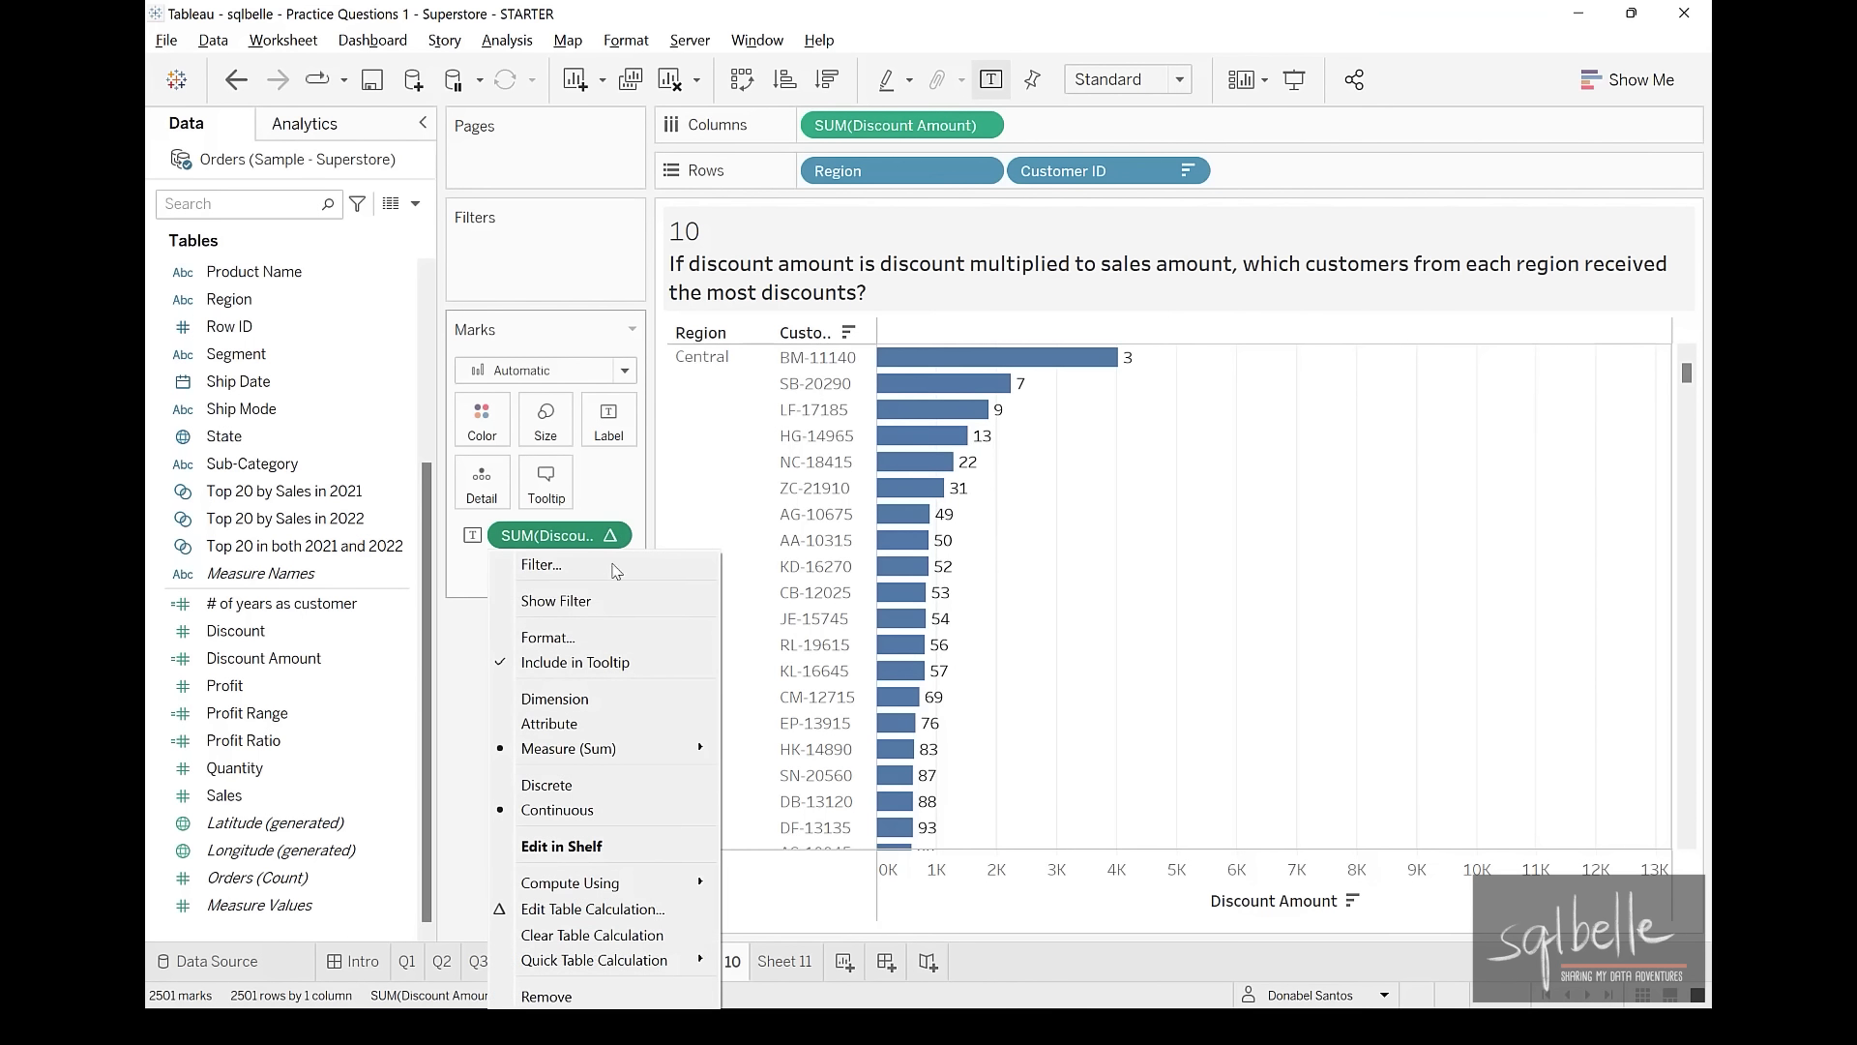
pyautogui.moveTo(607, 883)
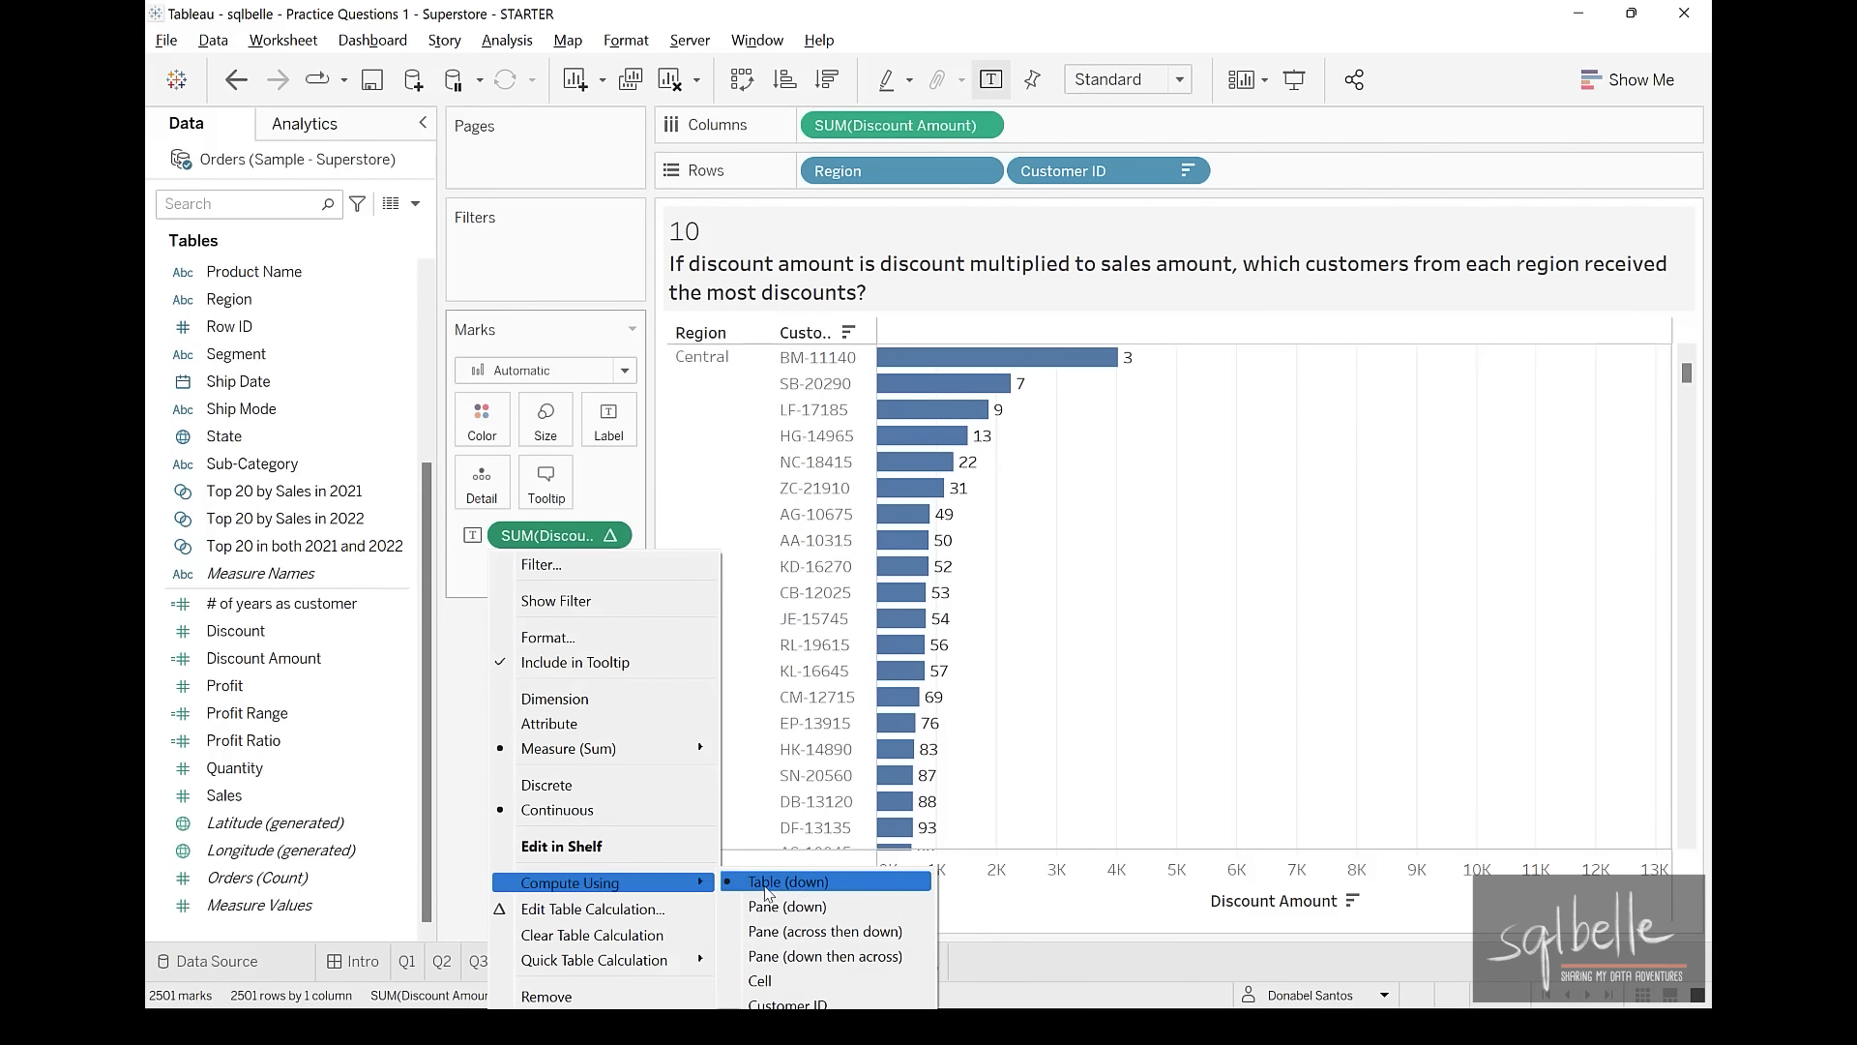
pyautogui.click(795, 909)
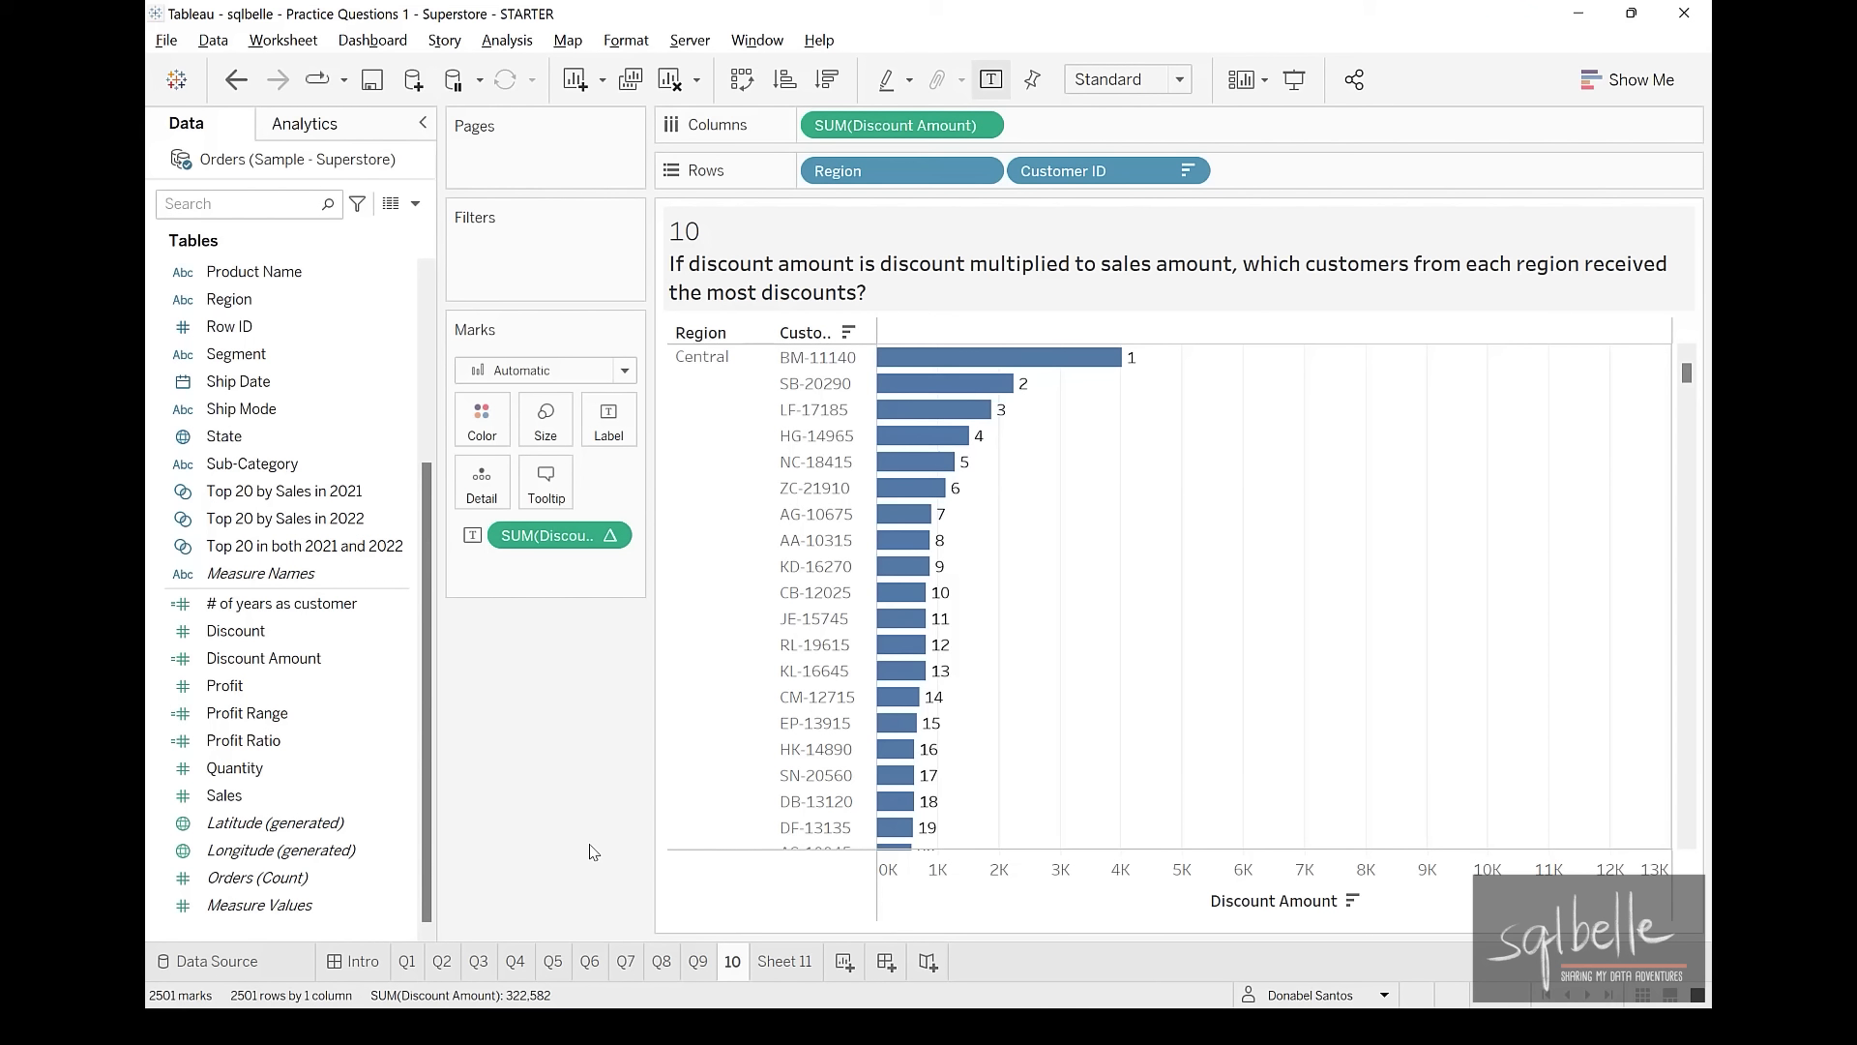
pyautogui.moveTo(677, 518)
pyautogui.mouseDown()
pyautogui.moveTo(534, 620)
pyautogui.moveTo(714, 530)
pyautogui.moveTo(558, 260)
pyautogui.mouseUp()
pyautogui.moveTo(529, 283); pyautogui.dragTo(587, 274)
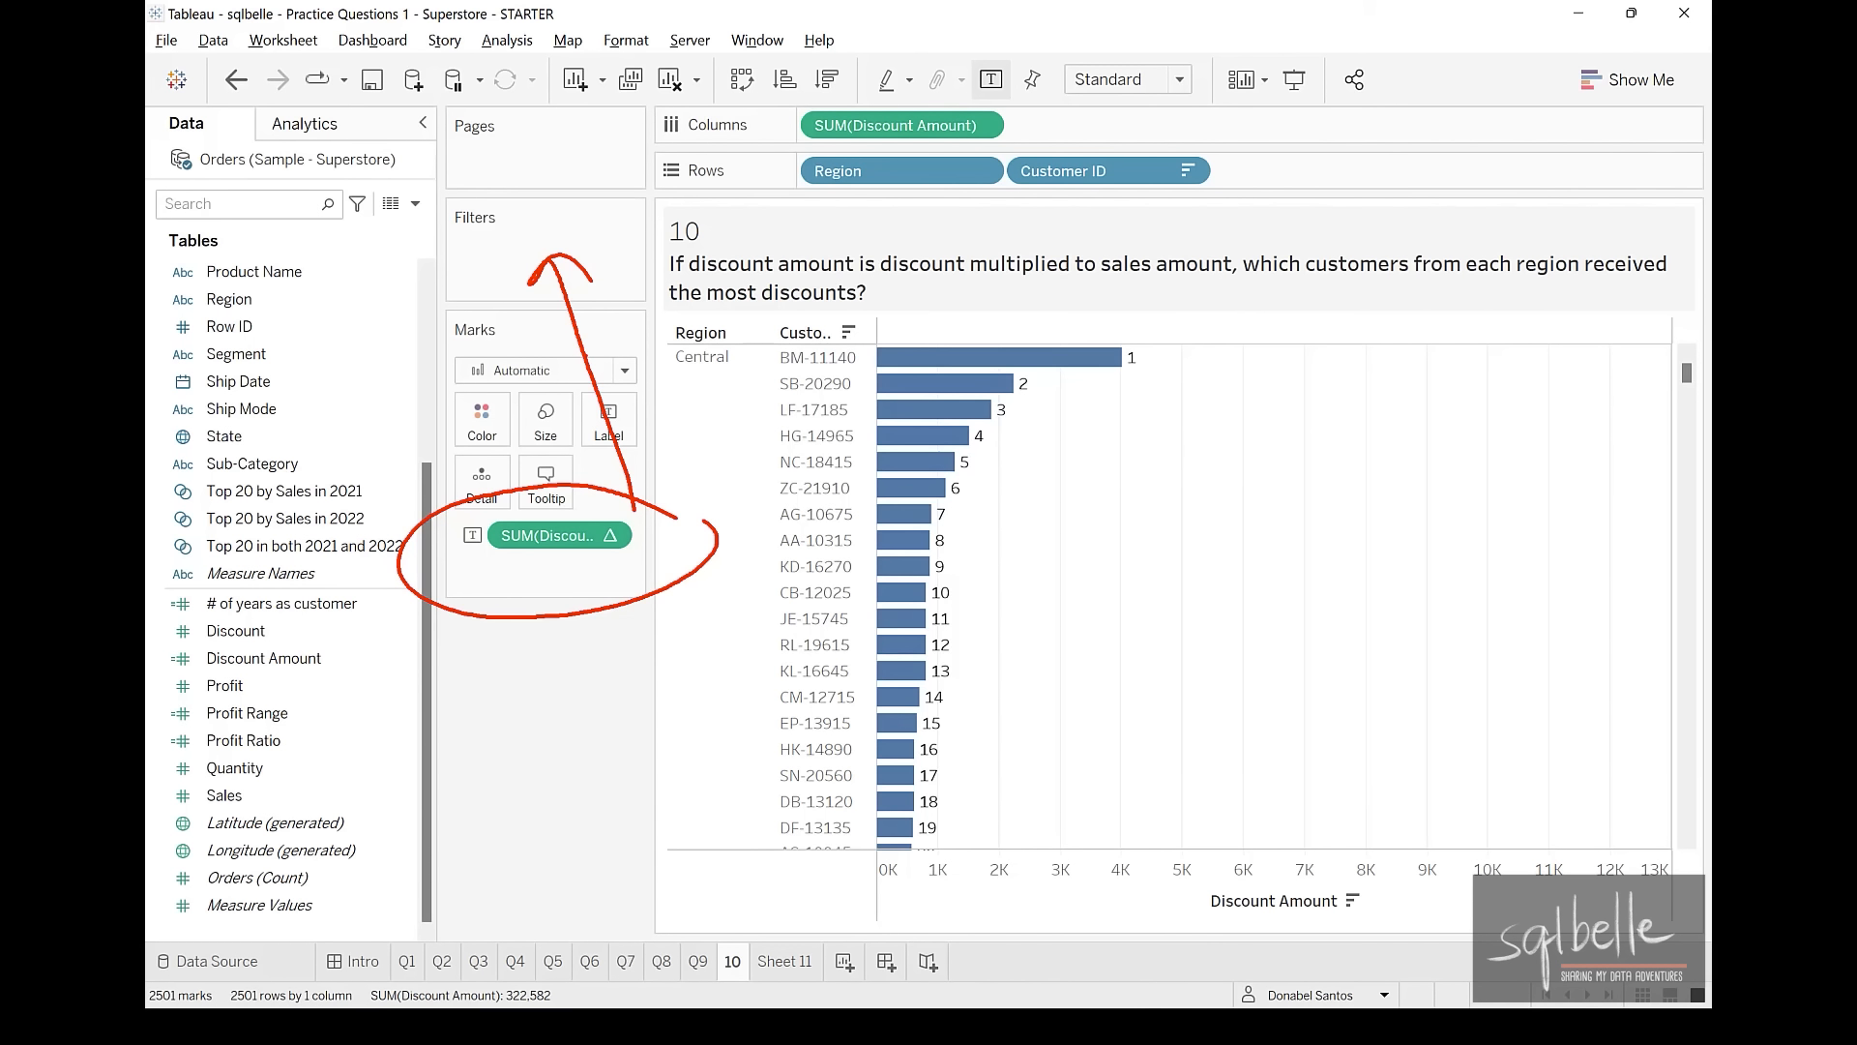
pyautogui.press('Escape')
# Filter the view by the Discount Amount rank, limiting the range of values to a maximum of 1
pyautogui.moveTo(547, 534); pyautogui.dragTo(561, 276)
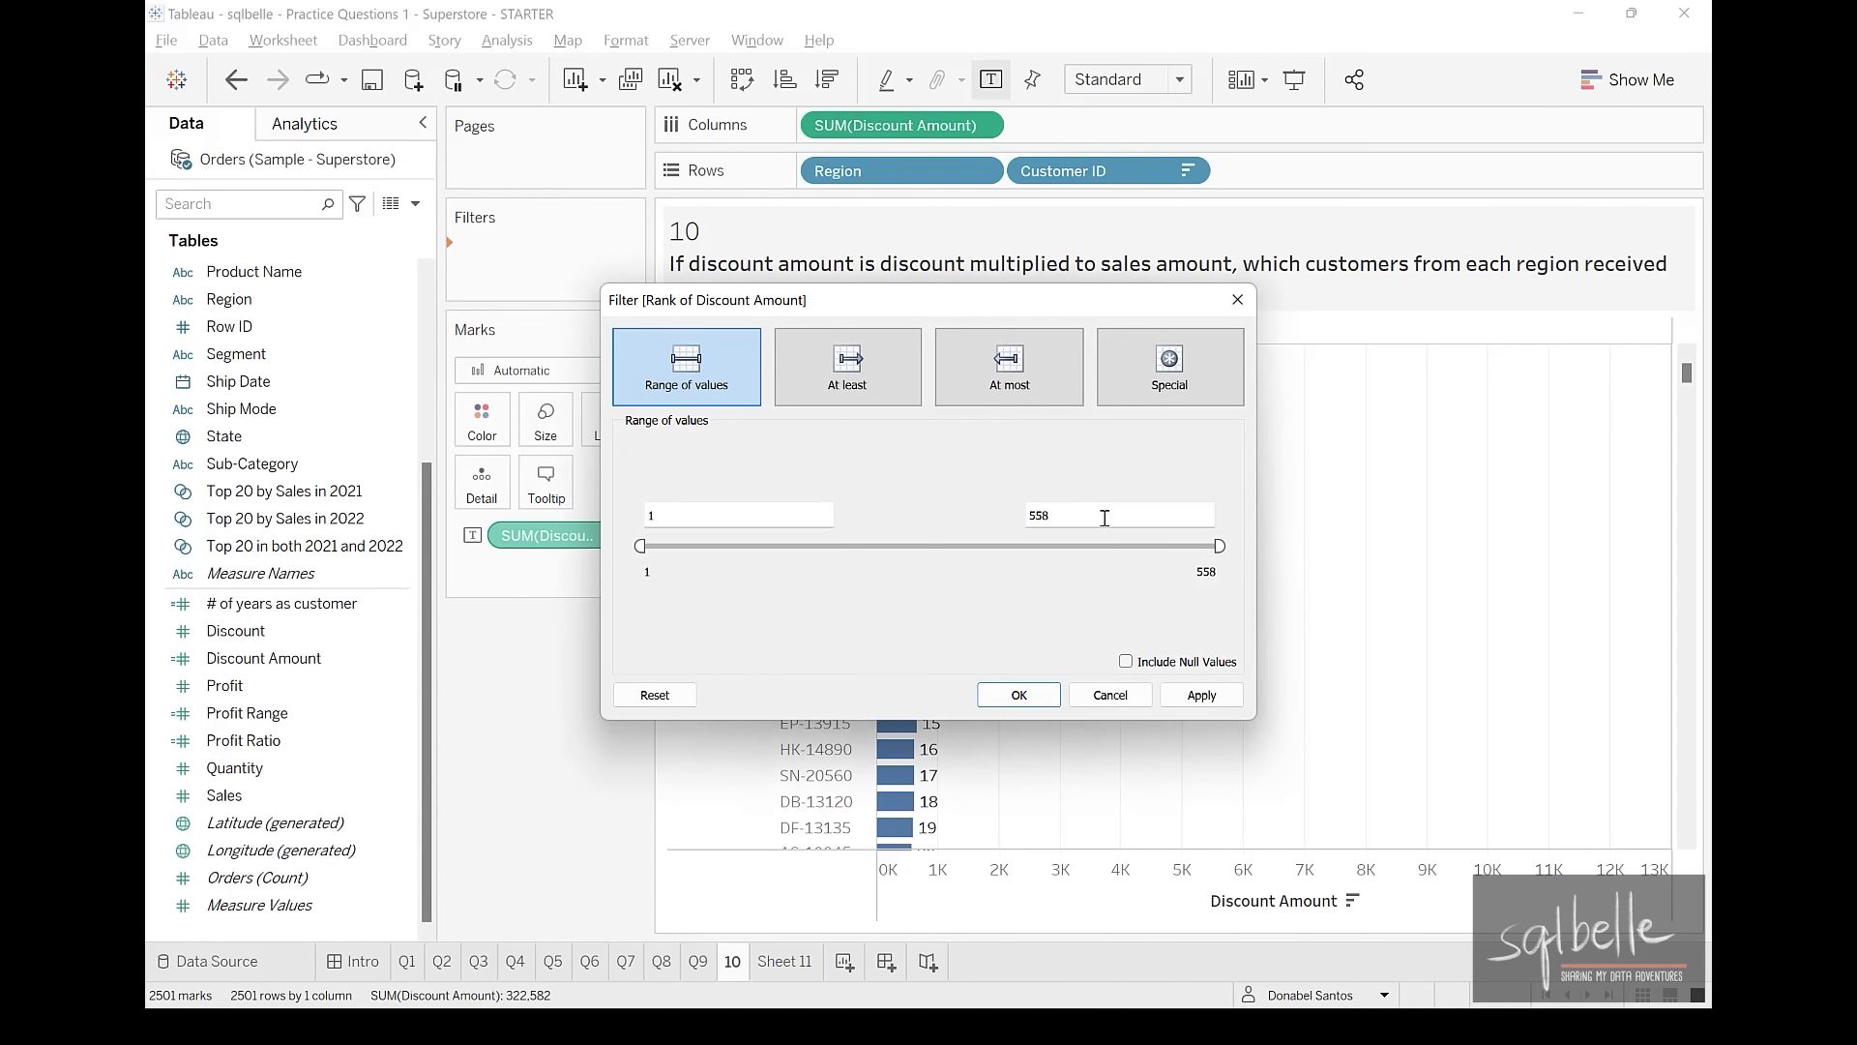
pyautogui.click(1106, 516)
pyautogui.write('1')
pyautogui.click(1018, 694)
pyautogui.moveTo(619, 337)
pyautogui.mouseDown()
pyautogui.moveTo(1068, 247)
pyautogui.moveTo(1652, 435)
pyautogui.moveTo(948, 263)
pyautogui.mouseUp()
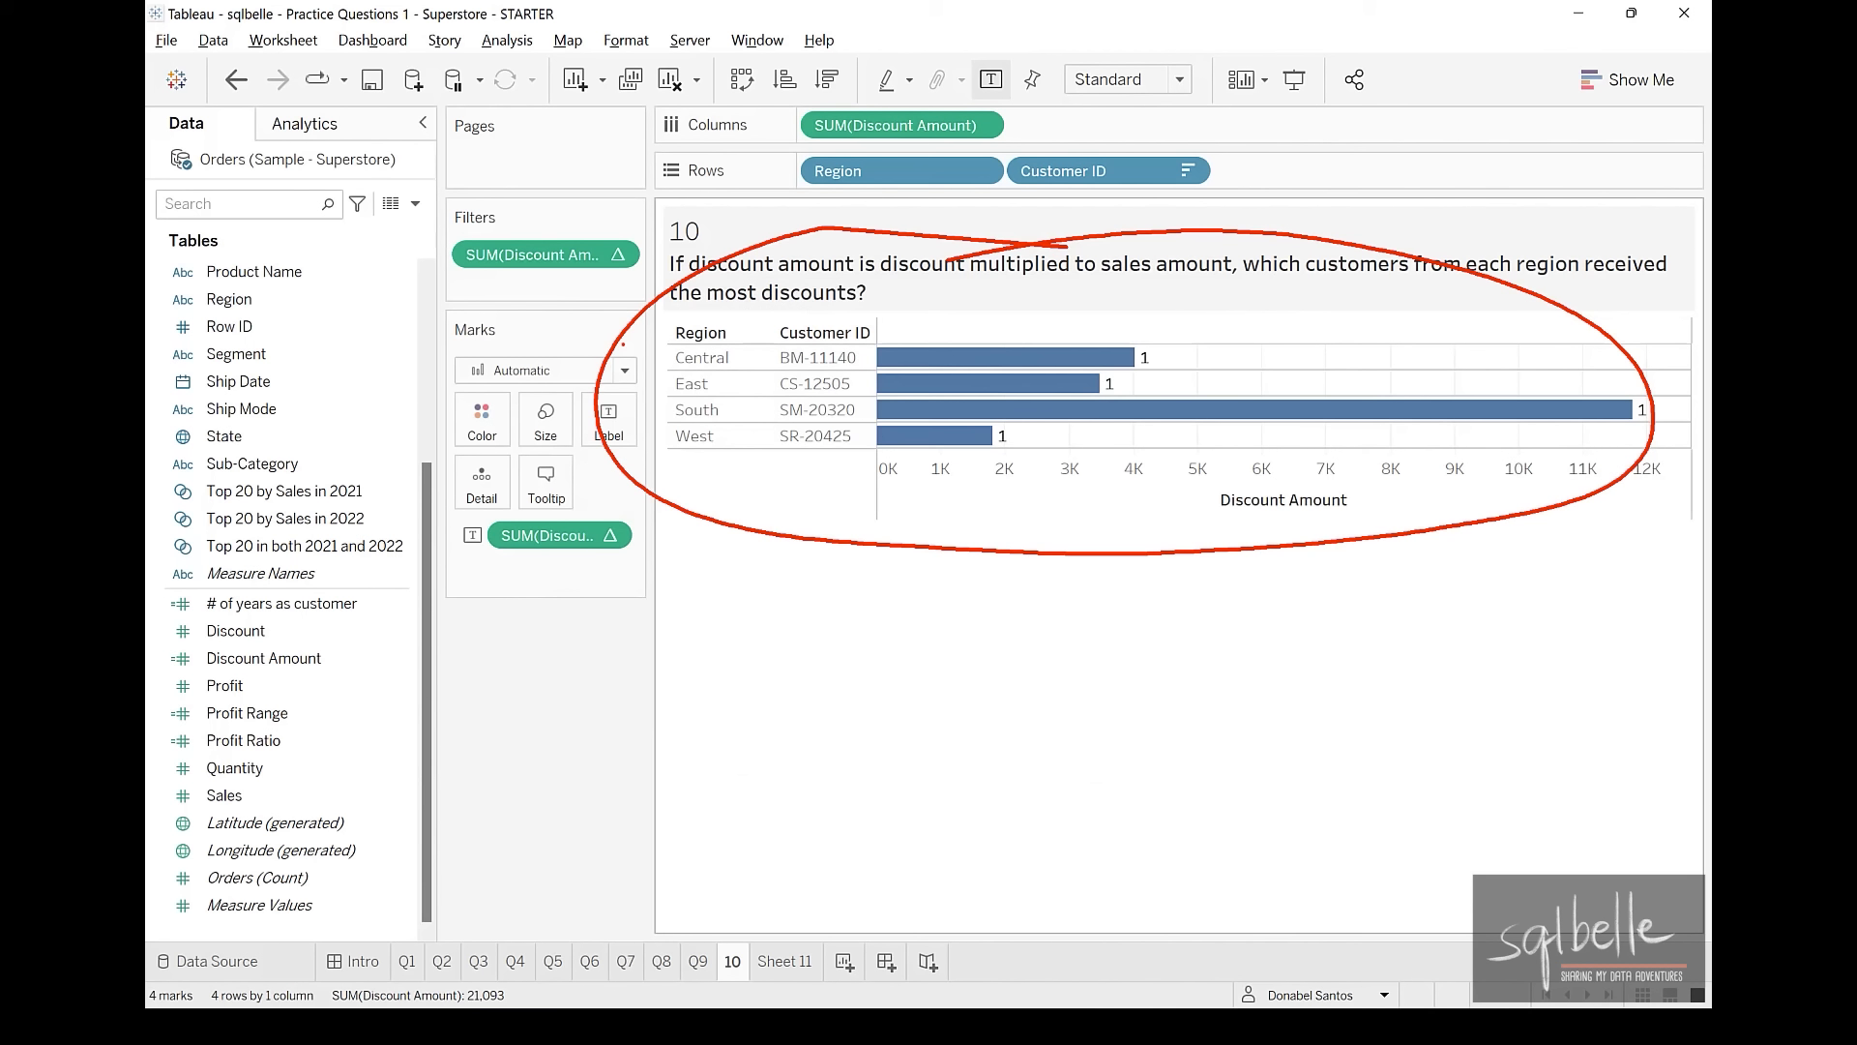
# Add Customer Name to the rows after Customer ID and check the rank label's compute direction
pyautogui.press('Escape')
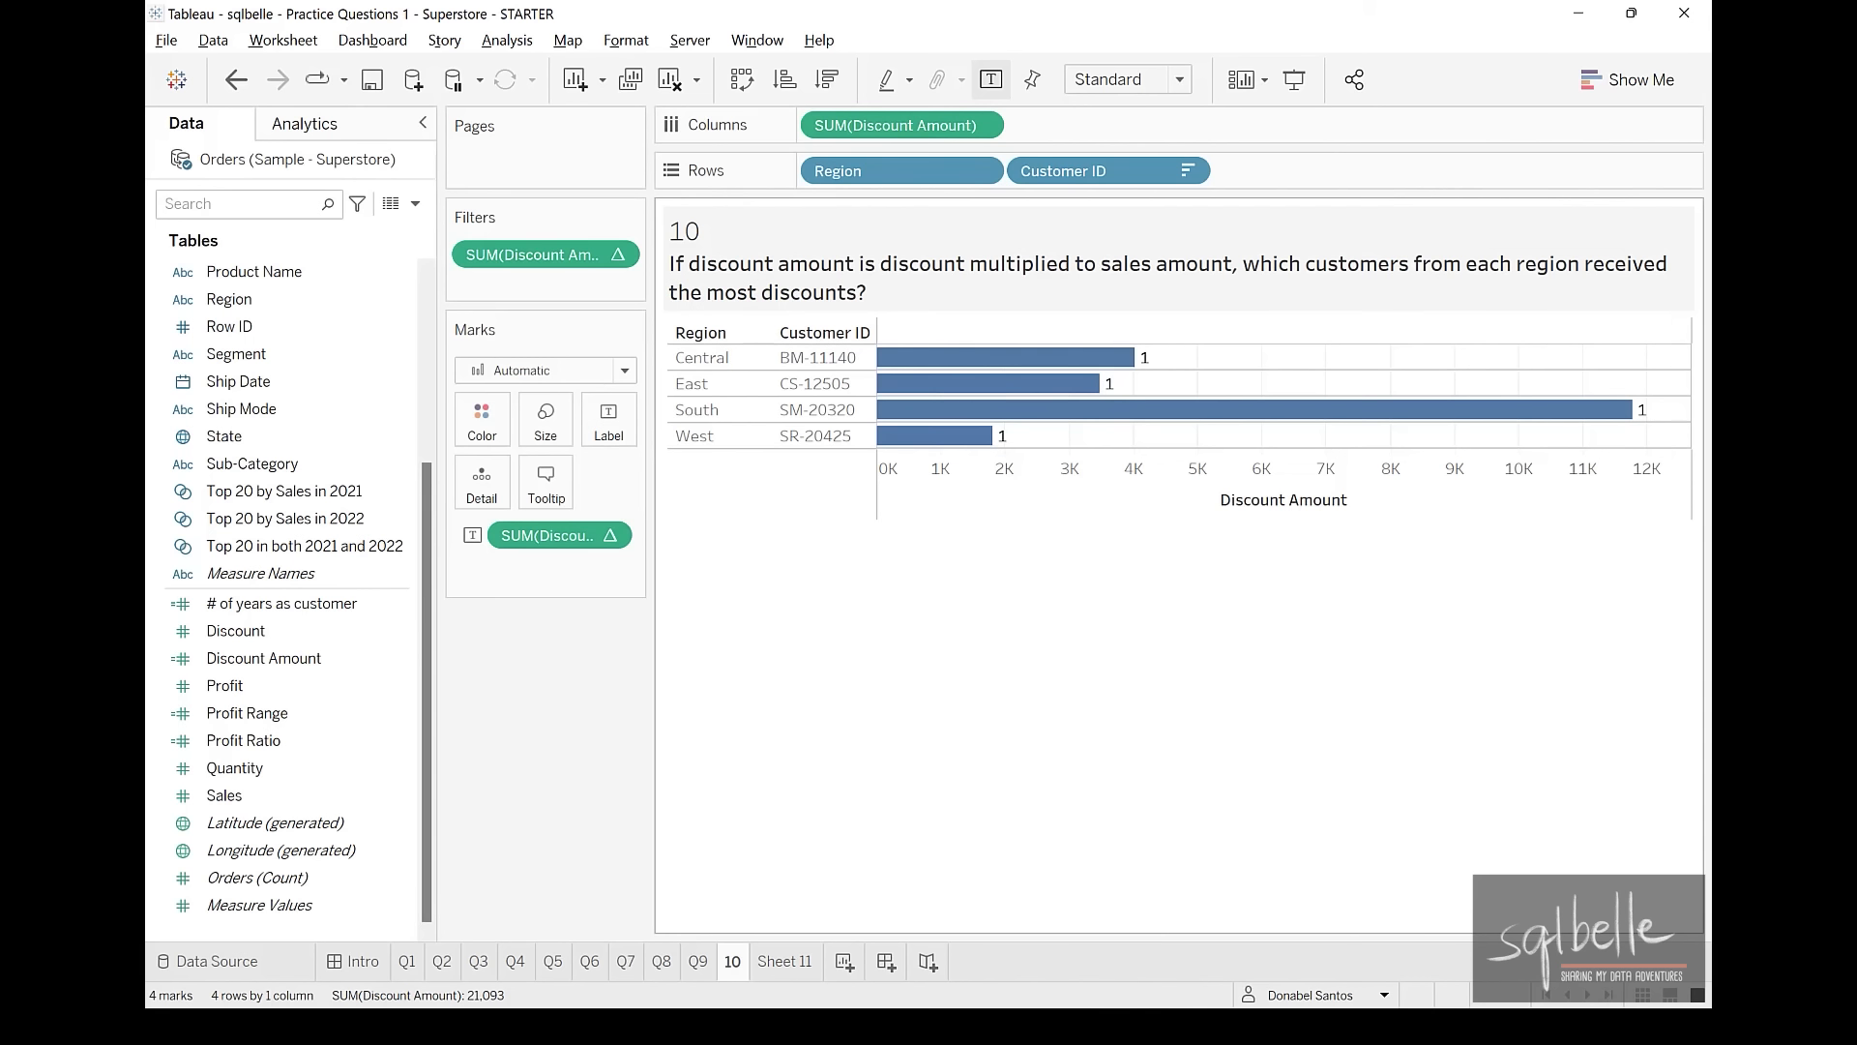
pyautogui.scroll(5, 290, 580)
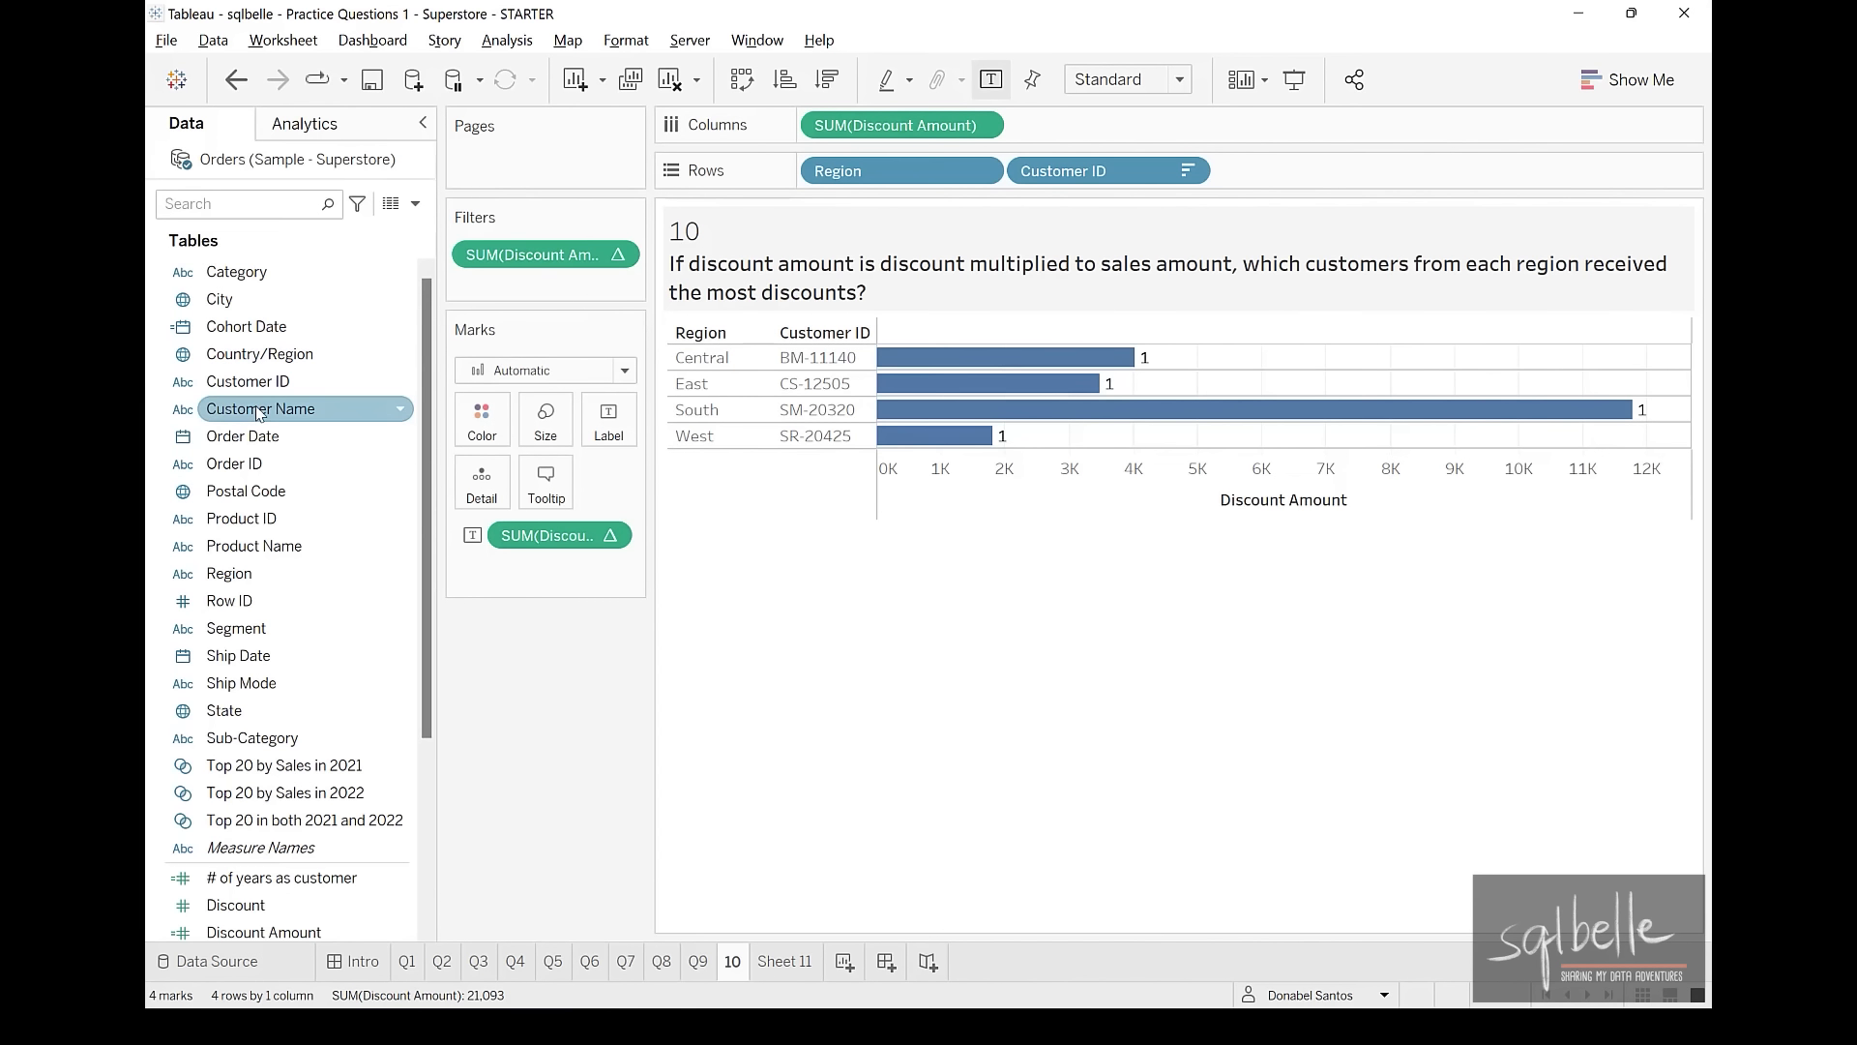
pyautogui.moveTo(257, 411); pyautogui.dragTo(1294, 177)
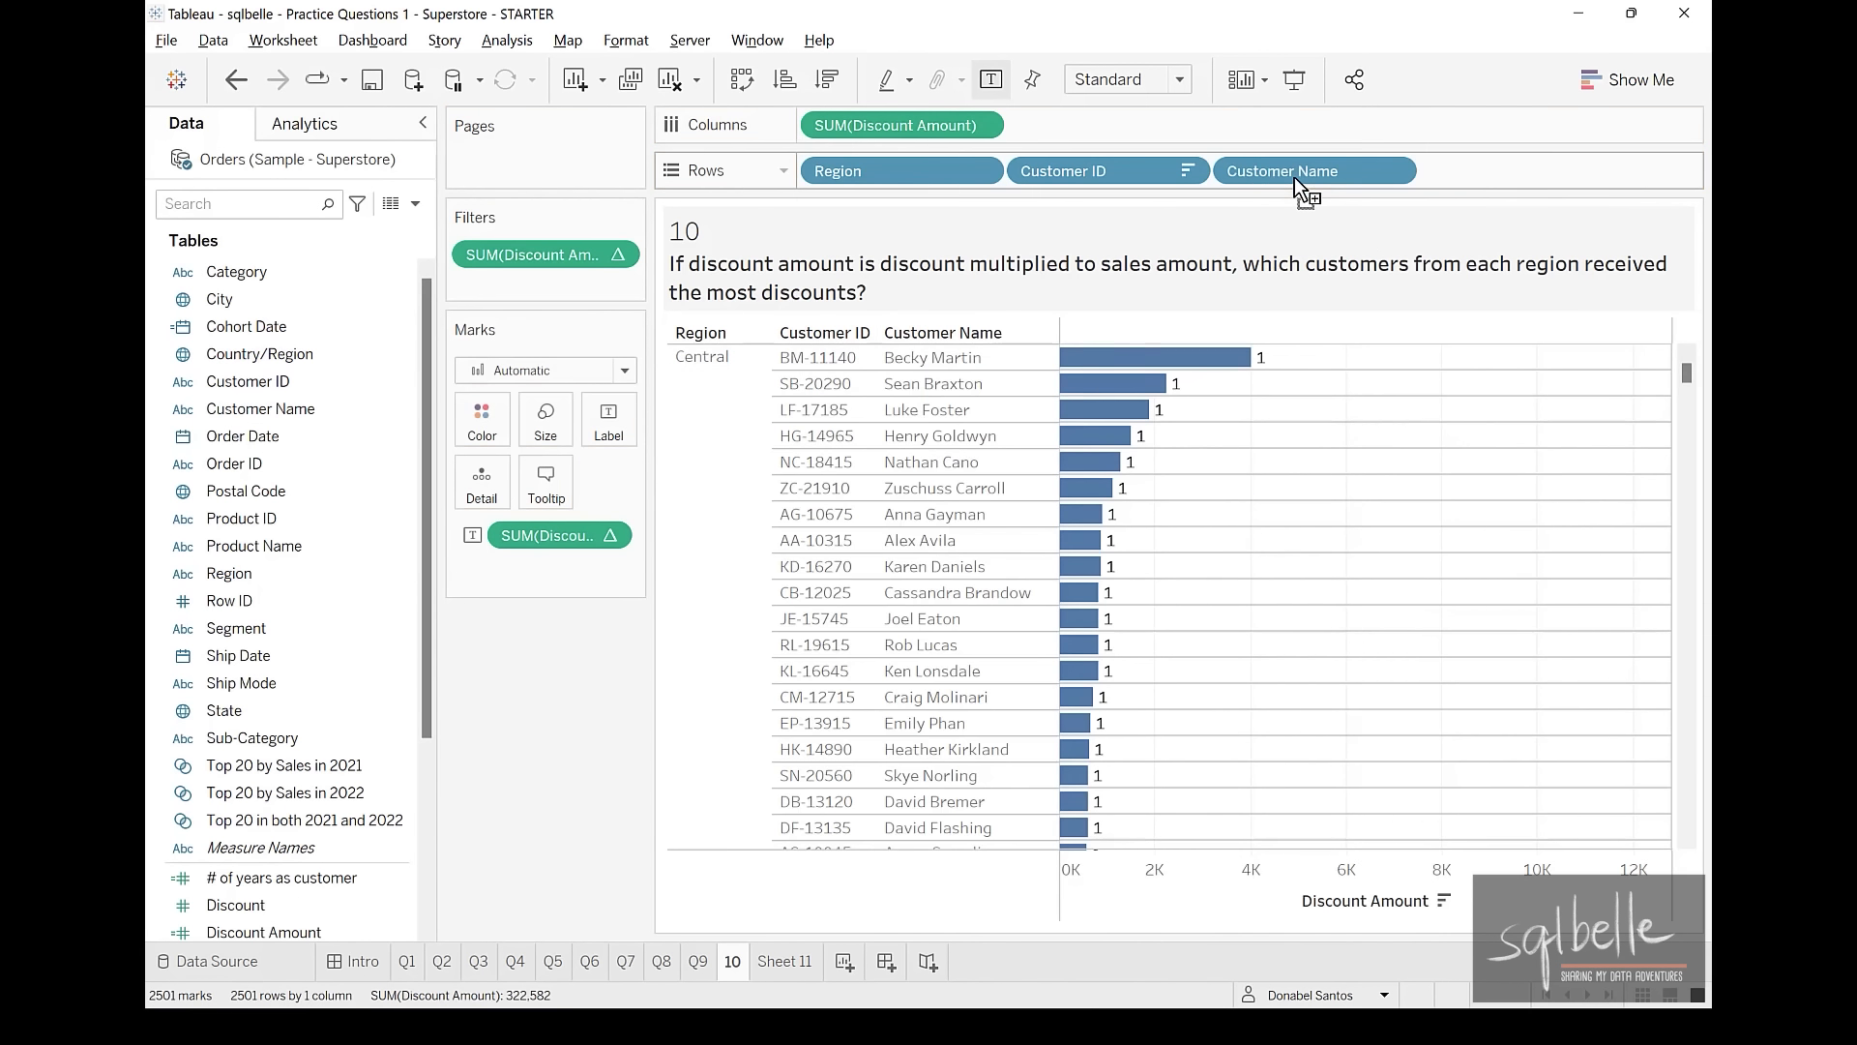
pyautogui.moveTo(1069, 737)
pyautogui.mouseDown()
pyautogui.moveTo(1286, 527)
pyautogui.moveTo(1035, 738)
pyautogui.mouseUp()
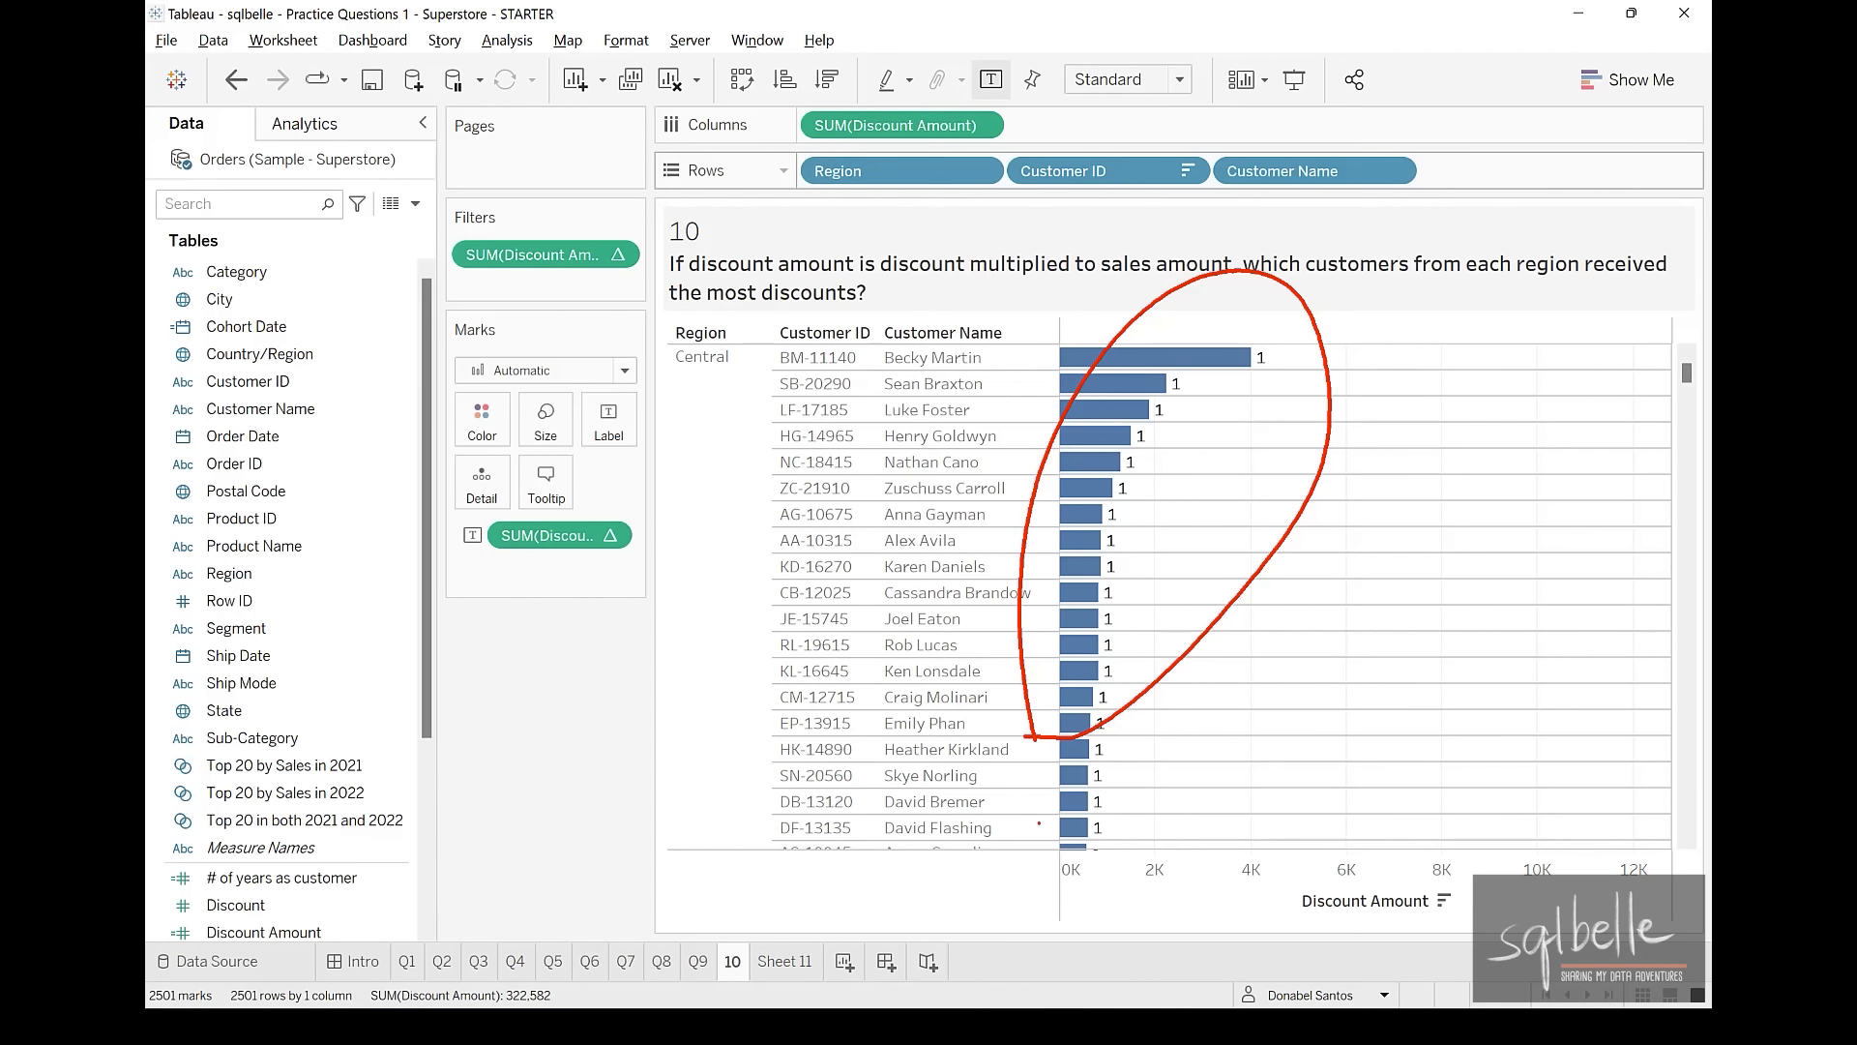
pyautogui.press('Escape')
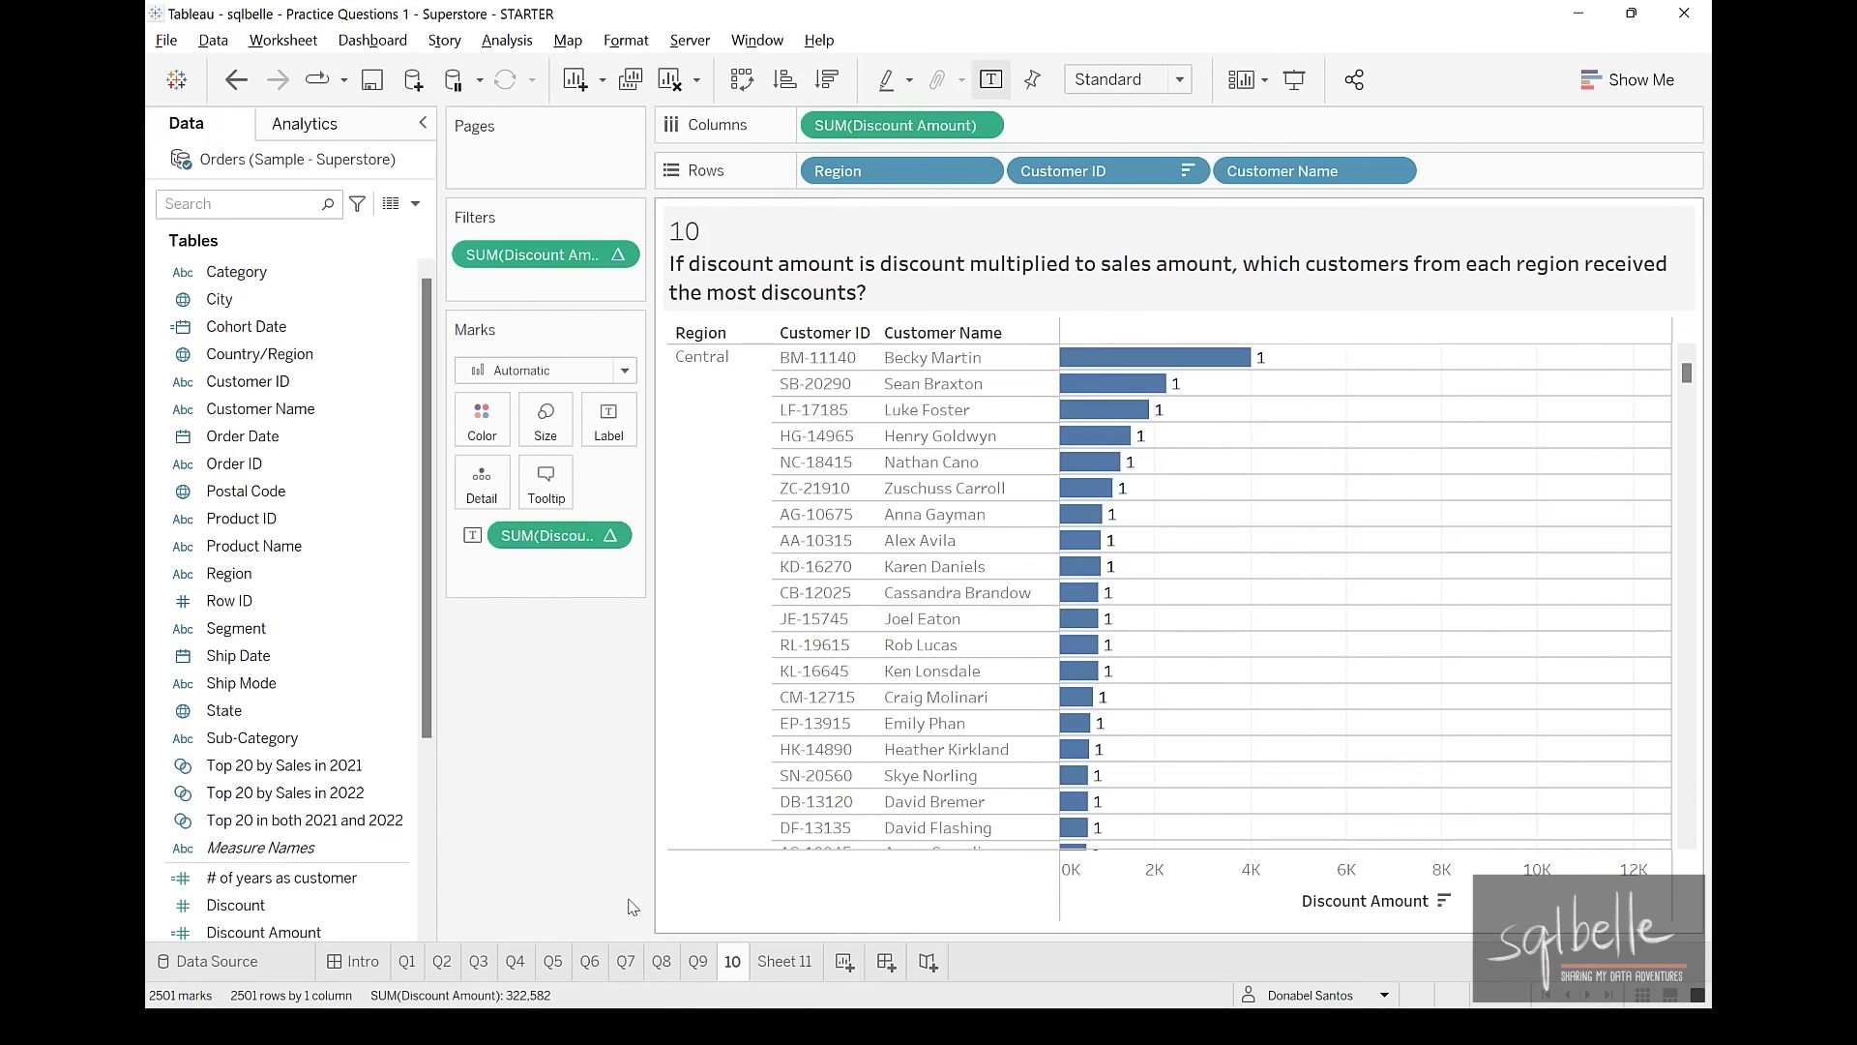
pyautogui.rightClick(600, 536)
pyautogui.moveTo(600, 882)
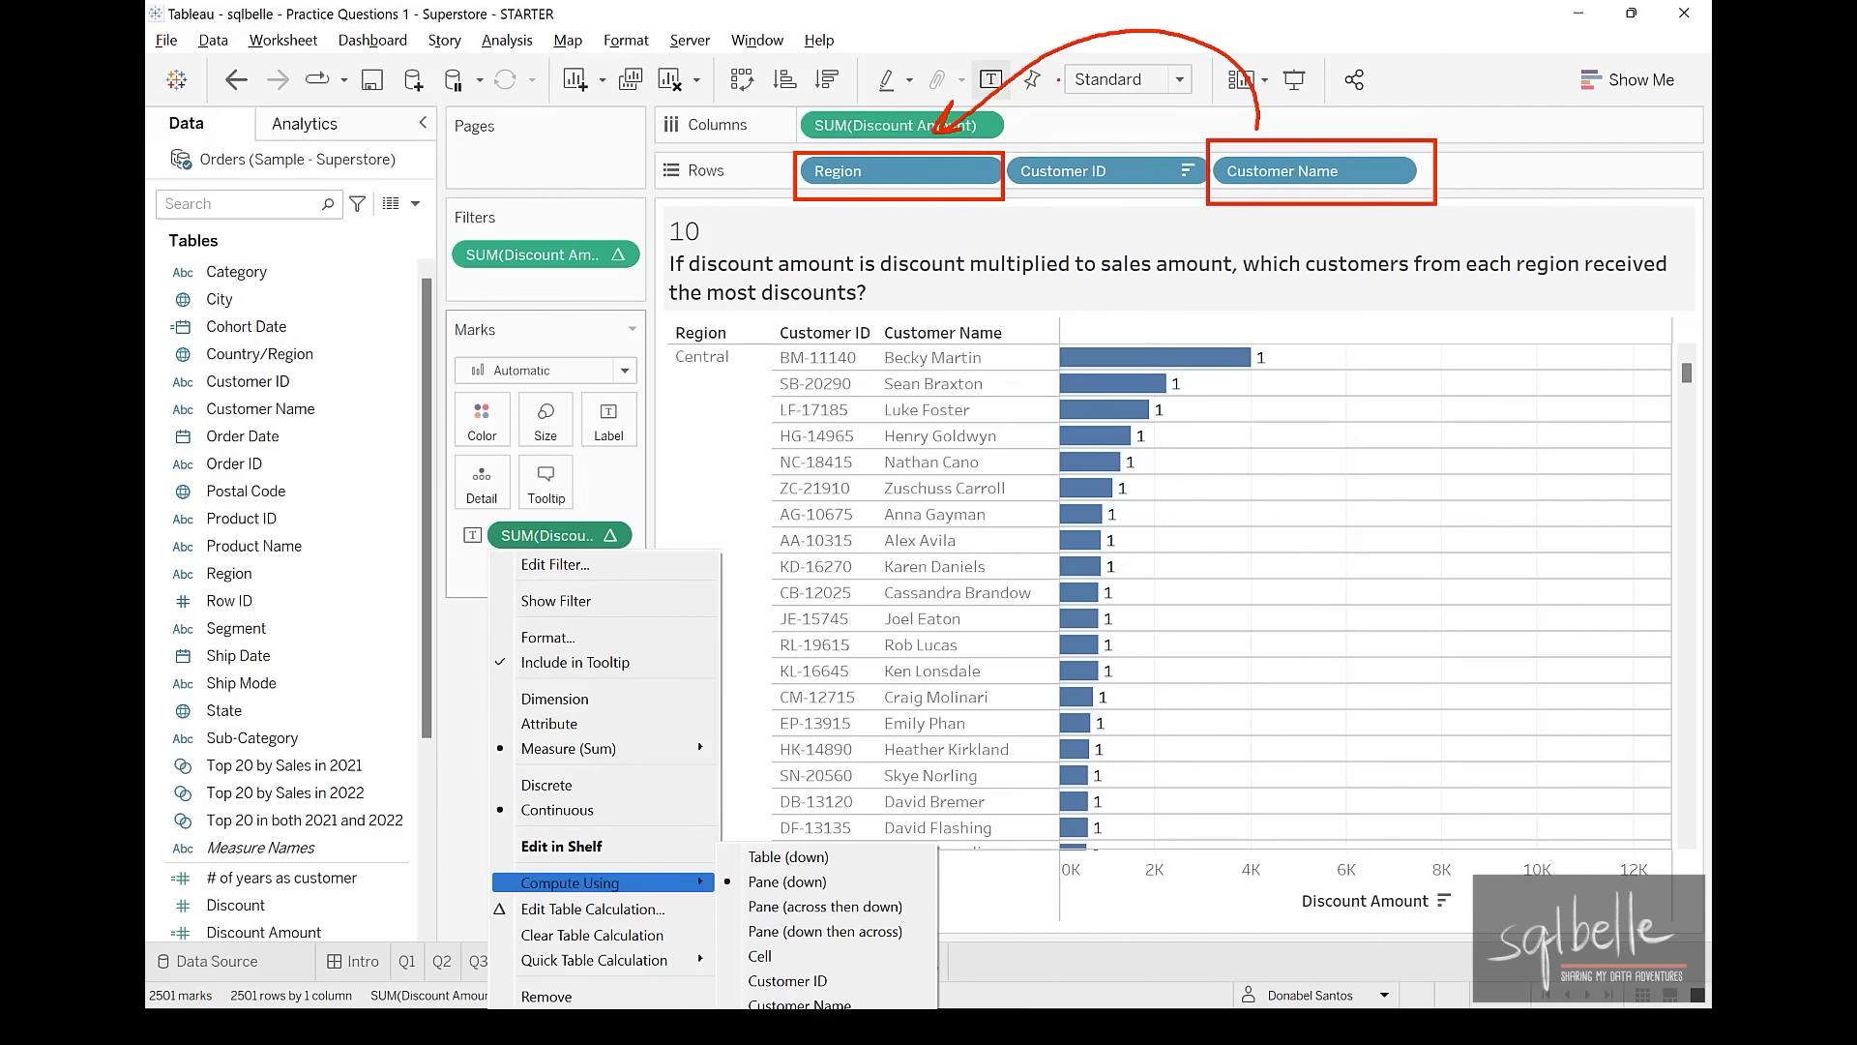
pyautogui.press('Escape')
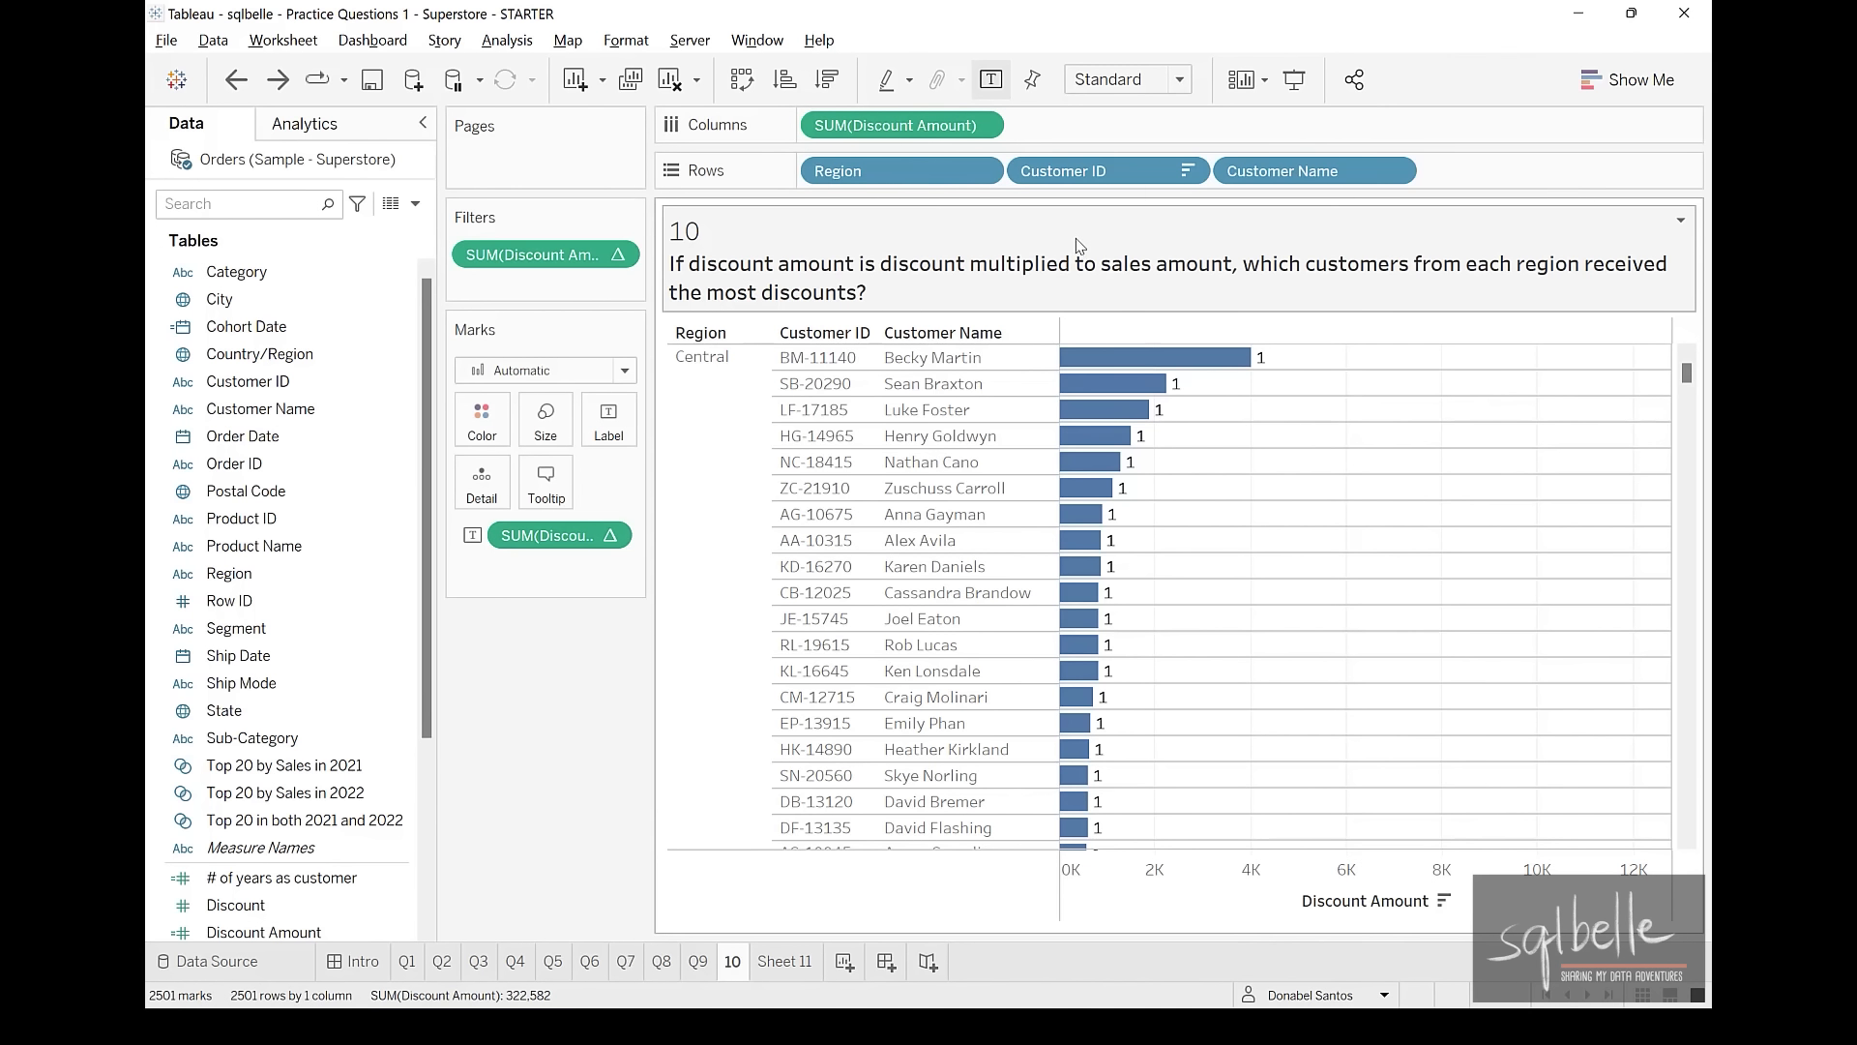
# Try the rows without Customer ID, undo that removal, and take Customer Name off the rows instead
pyautogui.moveTo(1082, 182); pyautogui.dragTo(1113, 35)
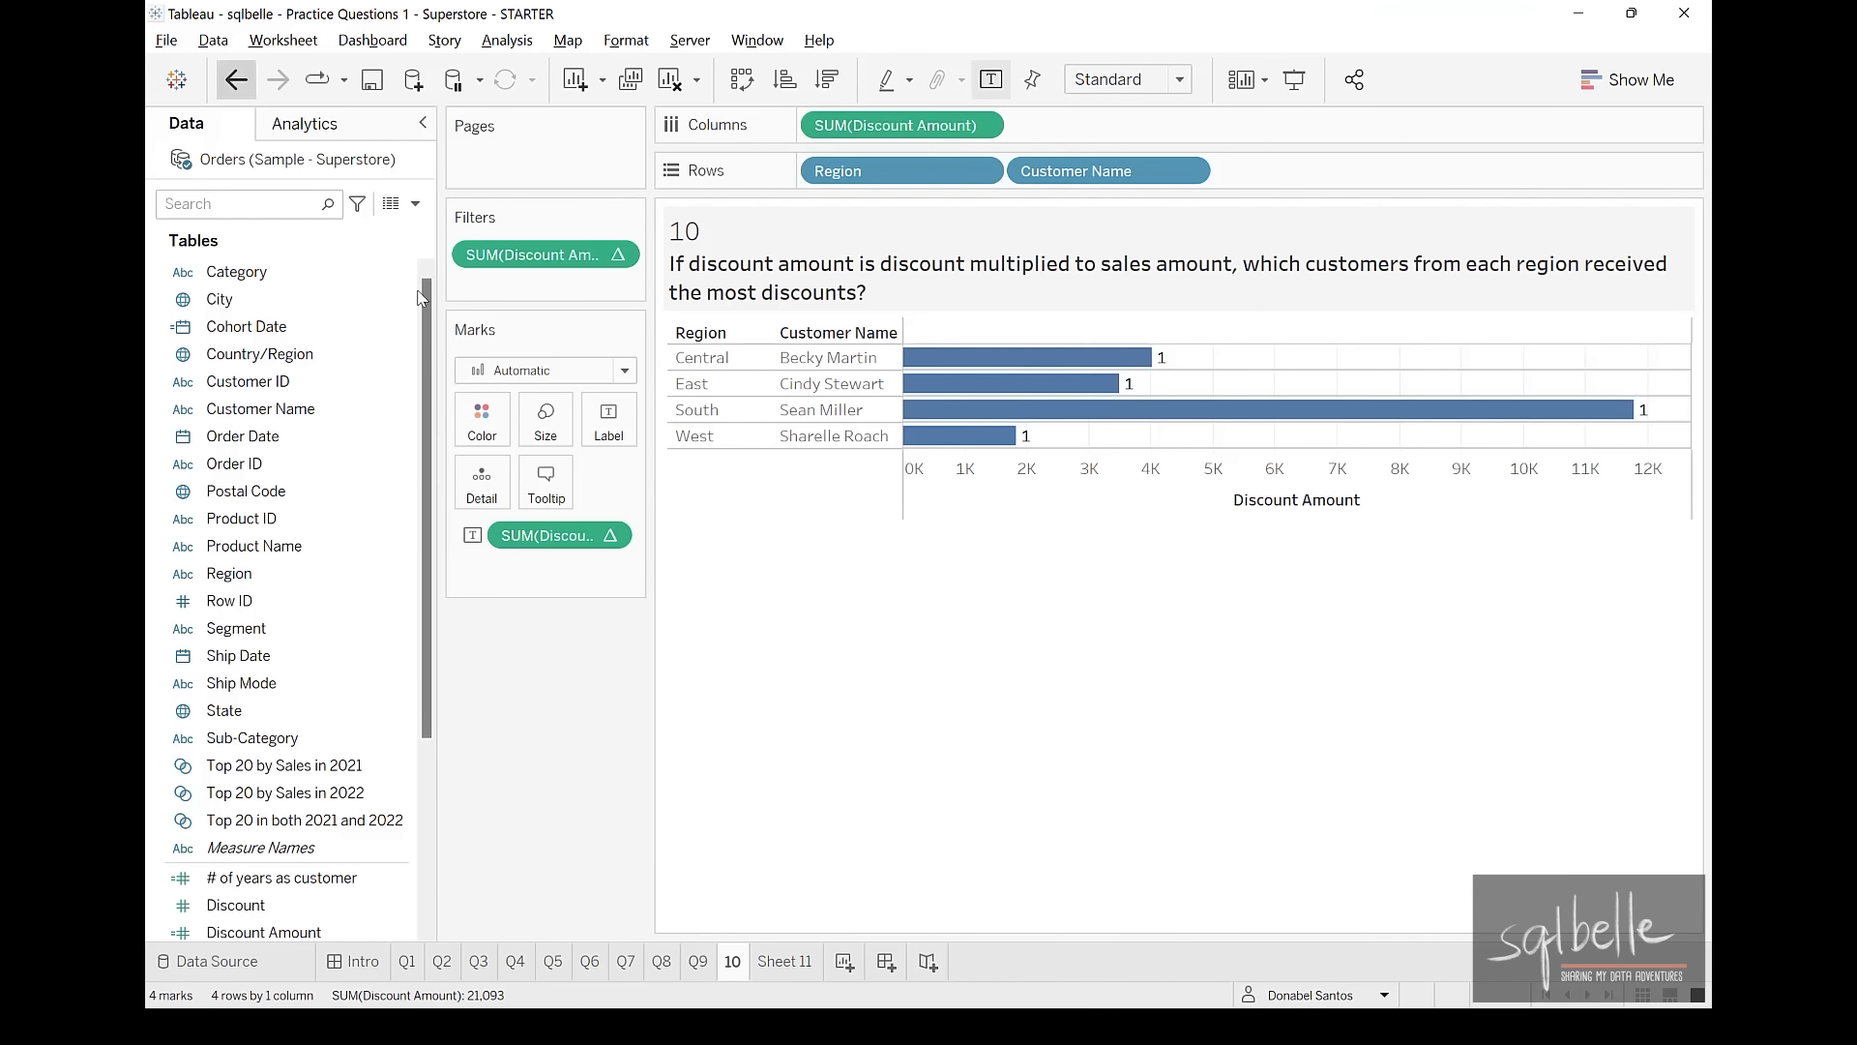
pyautogui.hotkey('ctrl', 'z')
pyautogui.moveTo(1327, 170); pyautogui.dragTo(1373, 16)
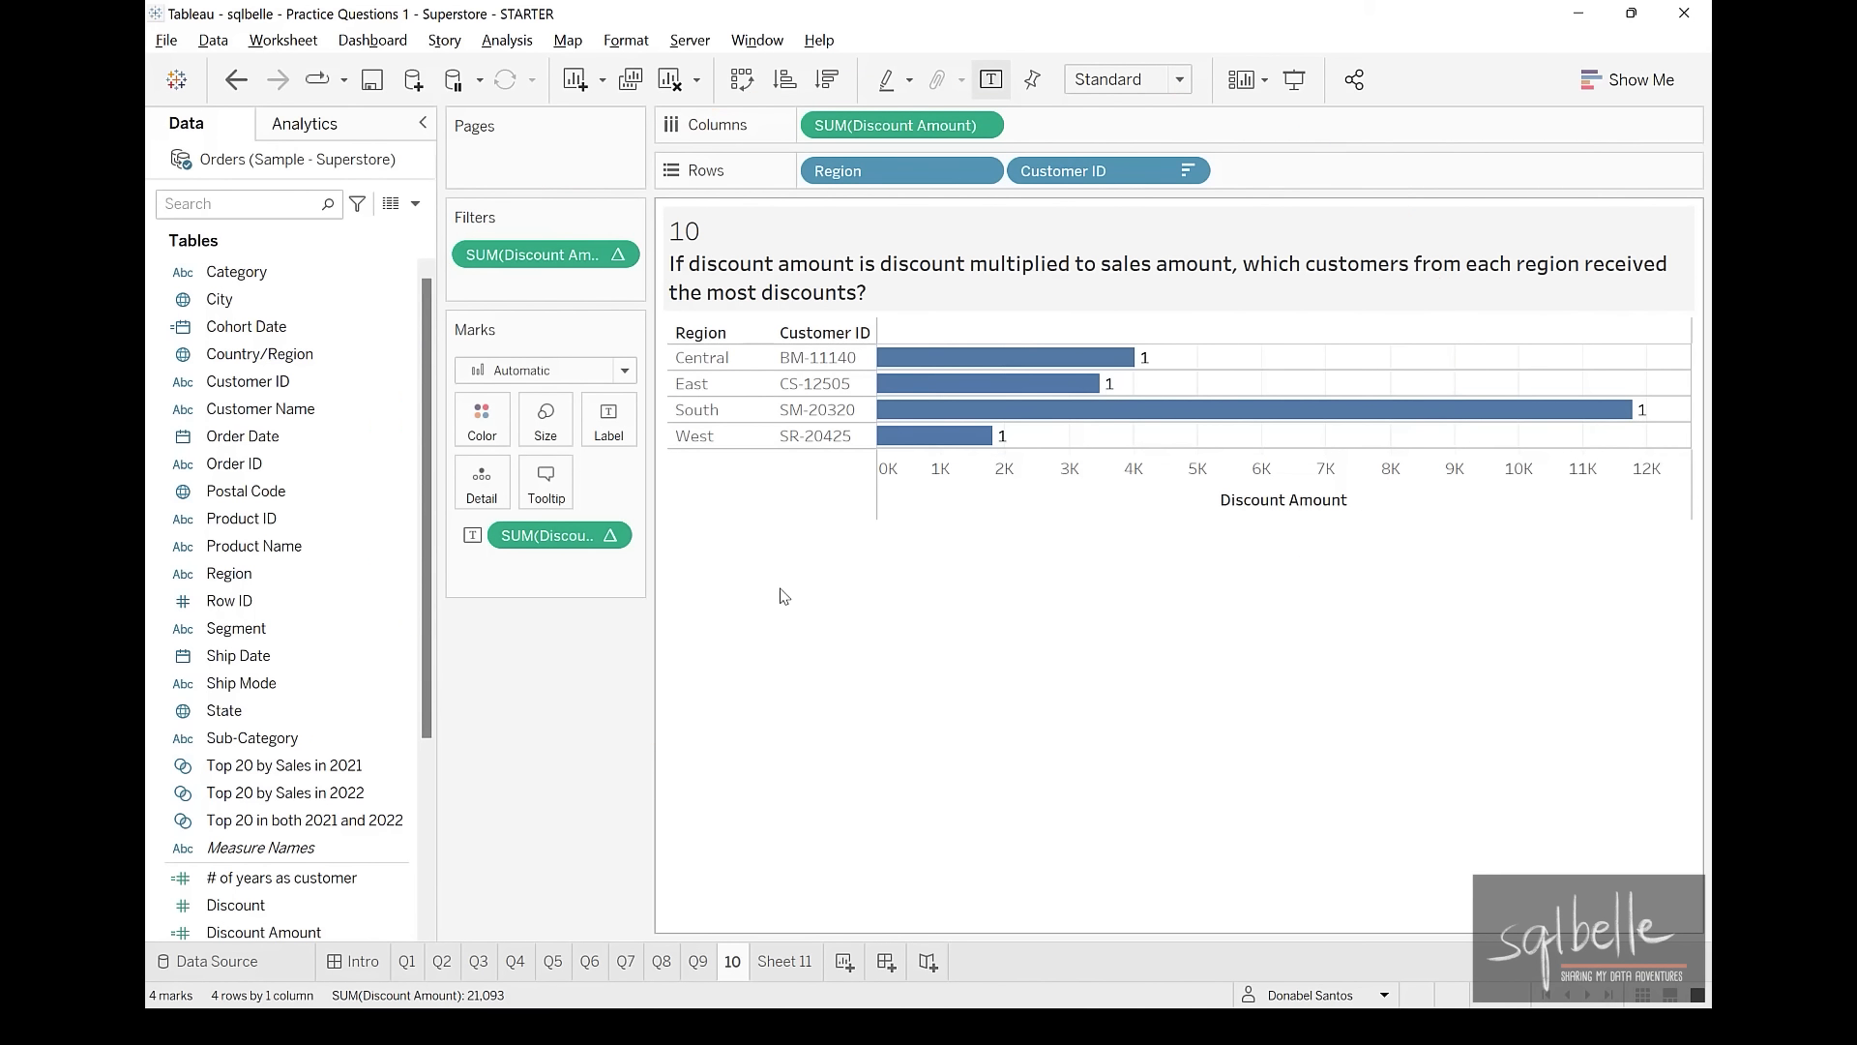
# Check the rank label's table calculation settings, and add Customer Name to the rows after Customer ID
pyautogui.click(623, 535)
pyautogui.click(625, 911)
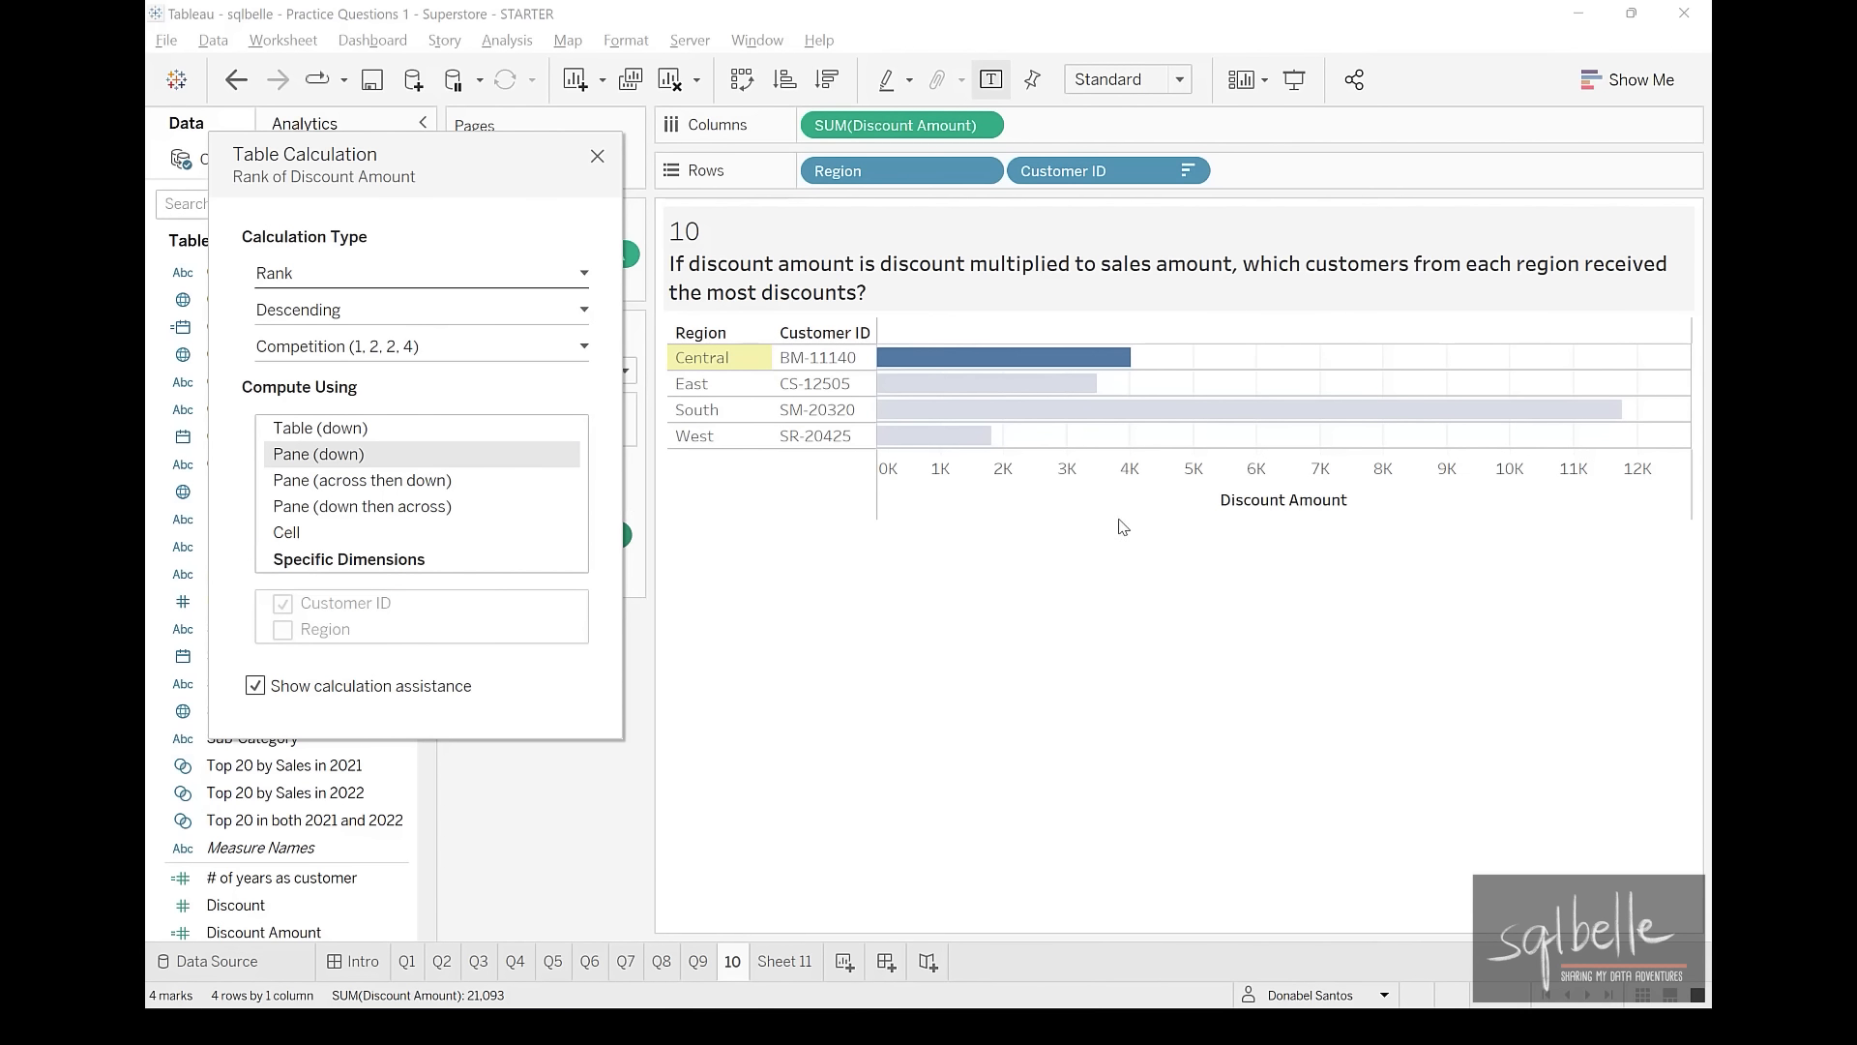
pyautogui.click(597, 158)
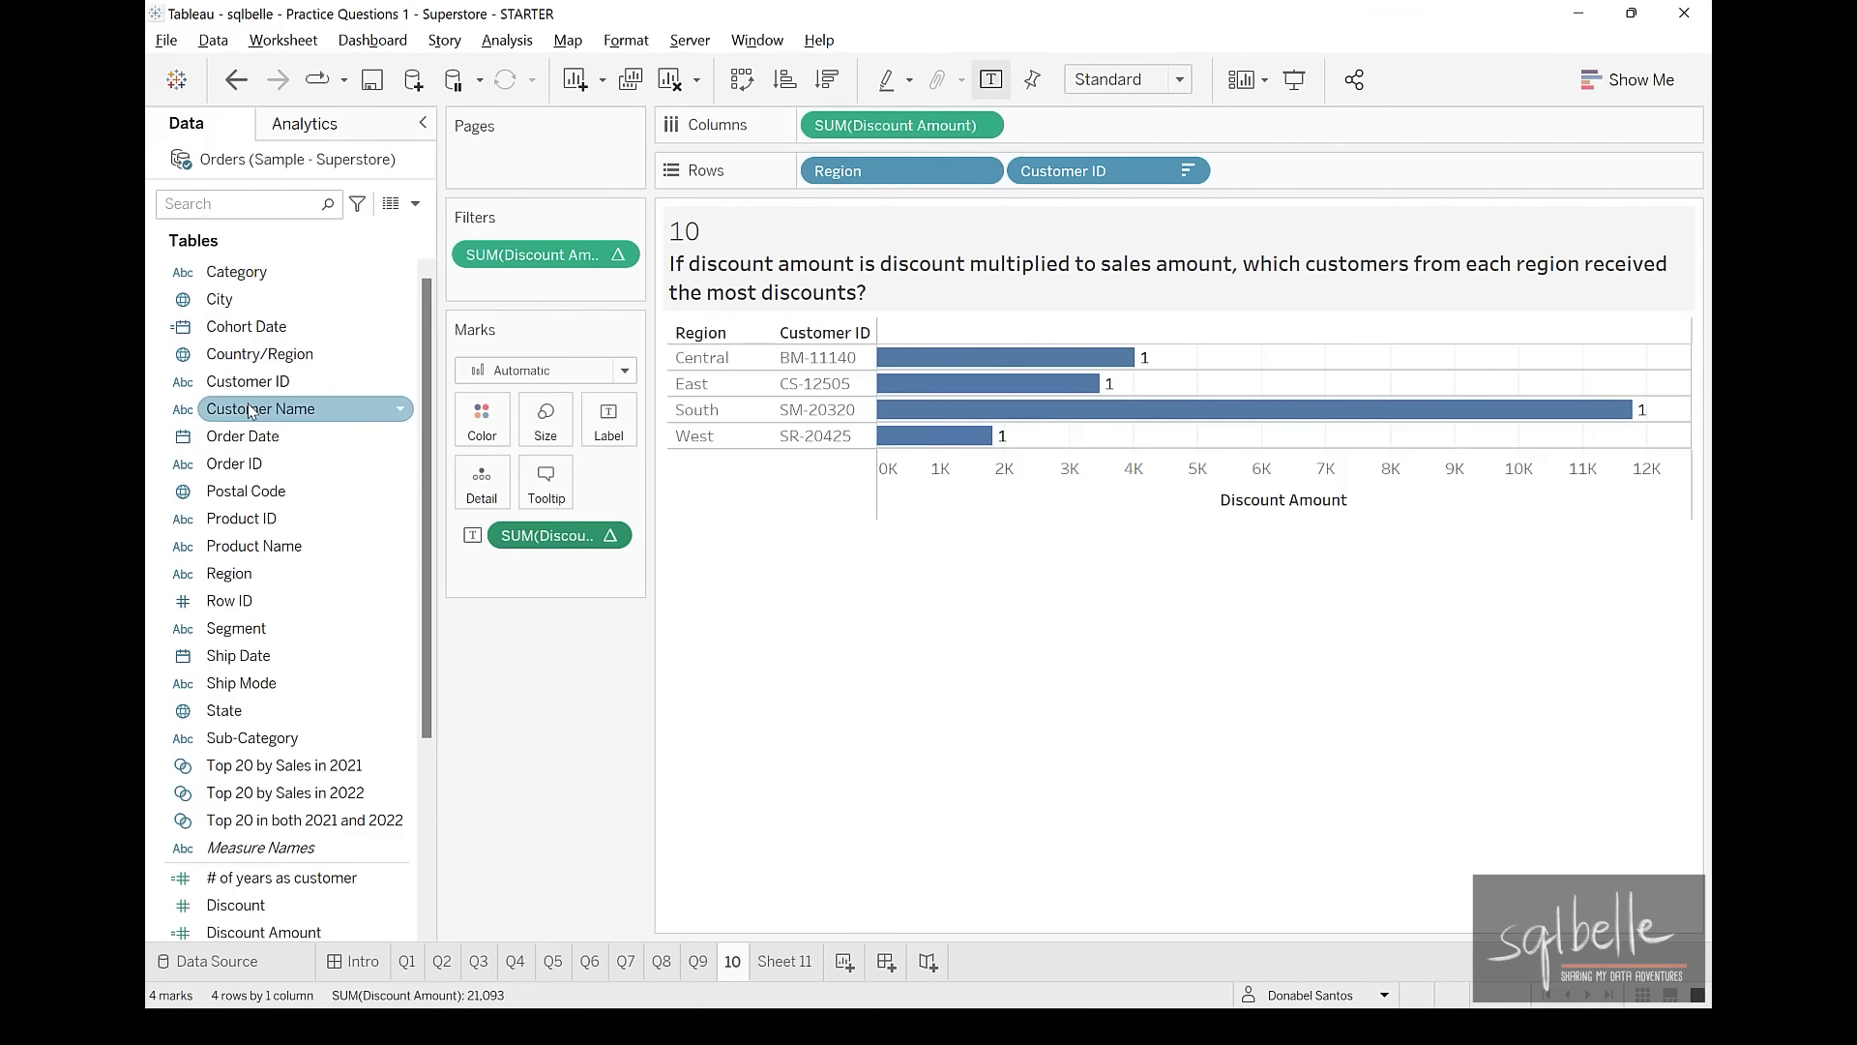
pyautogui.moveTo(228, 408); pyautogui.dragTo(1404, 171)
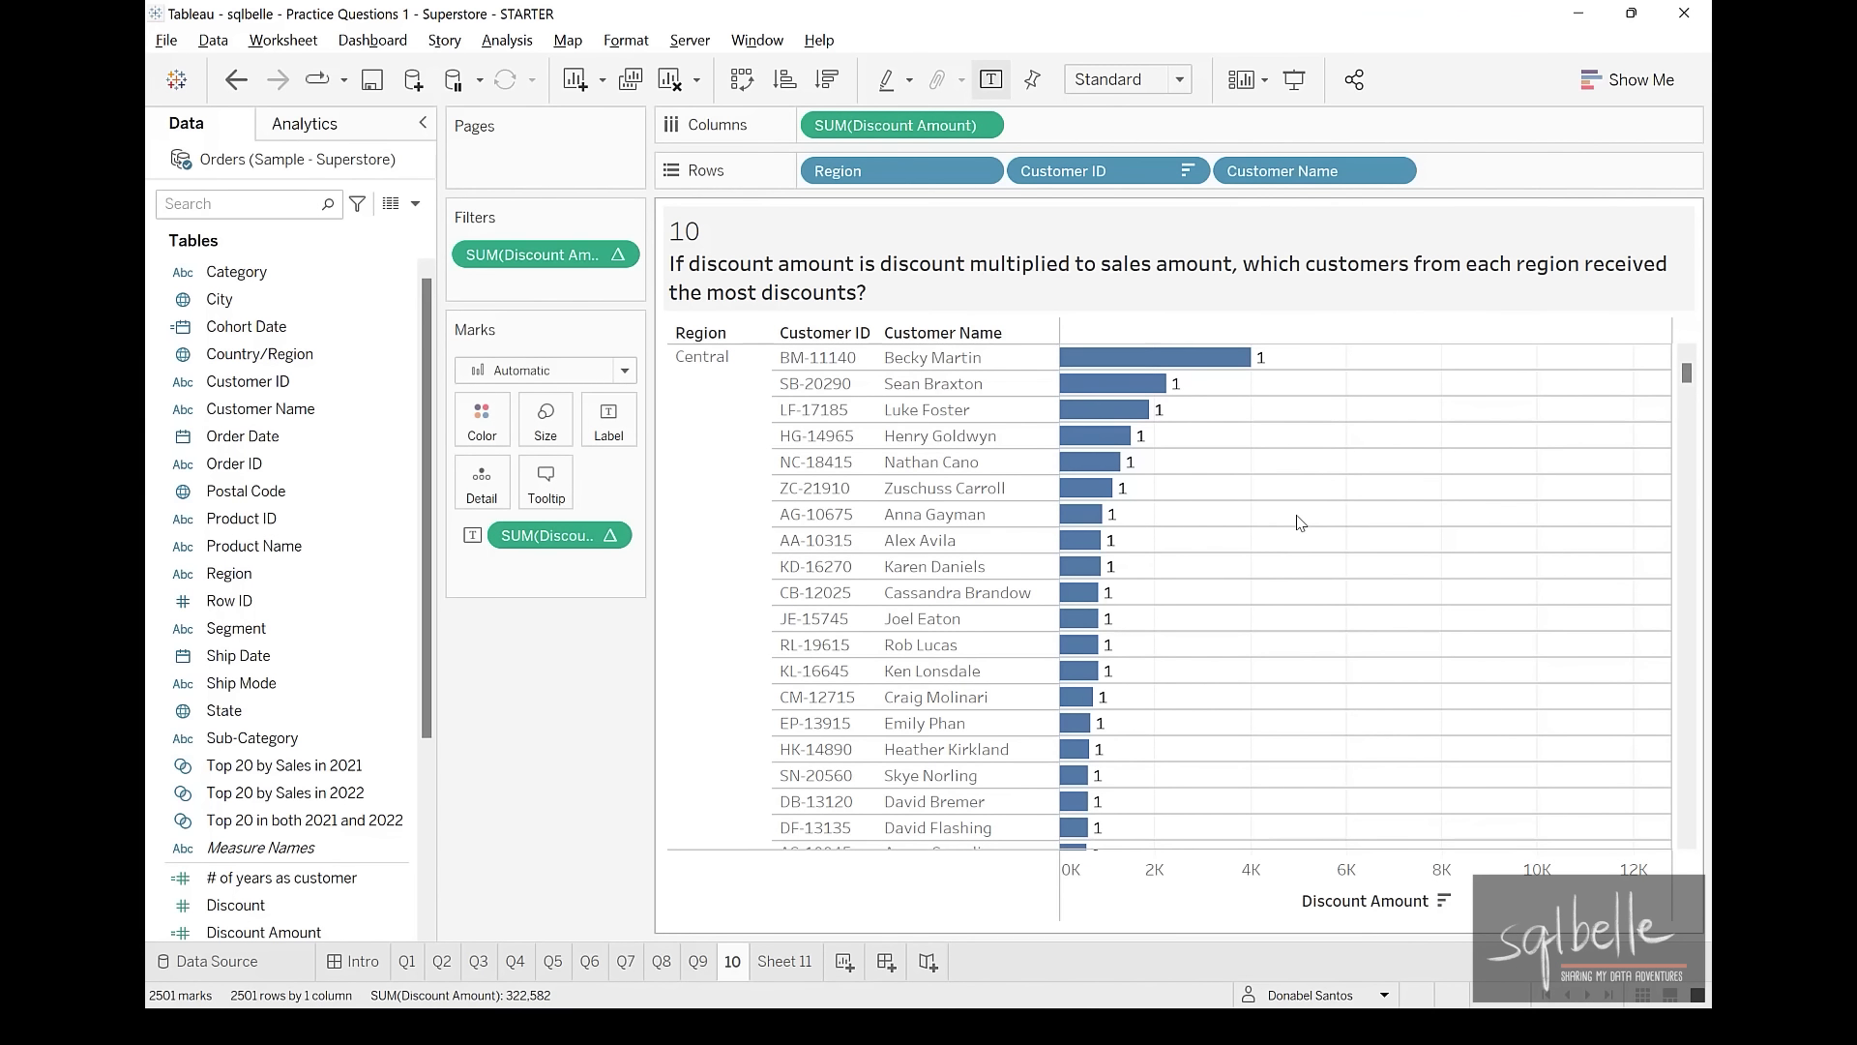
# Edit the rank label's table calculation to compute using the specific dimensions Customer Name and Customer ID, leaving Region unselected
pyautogui.click(611, 537)
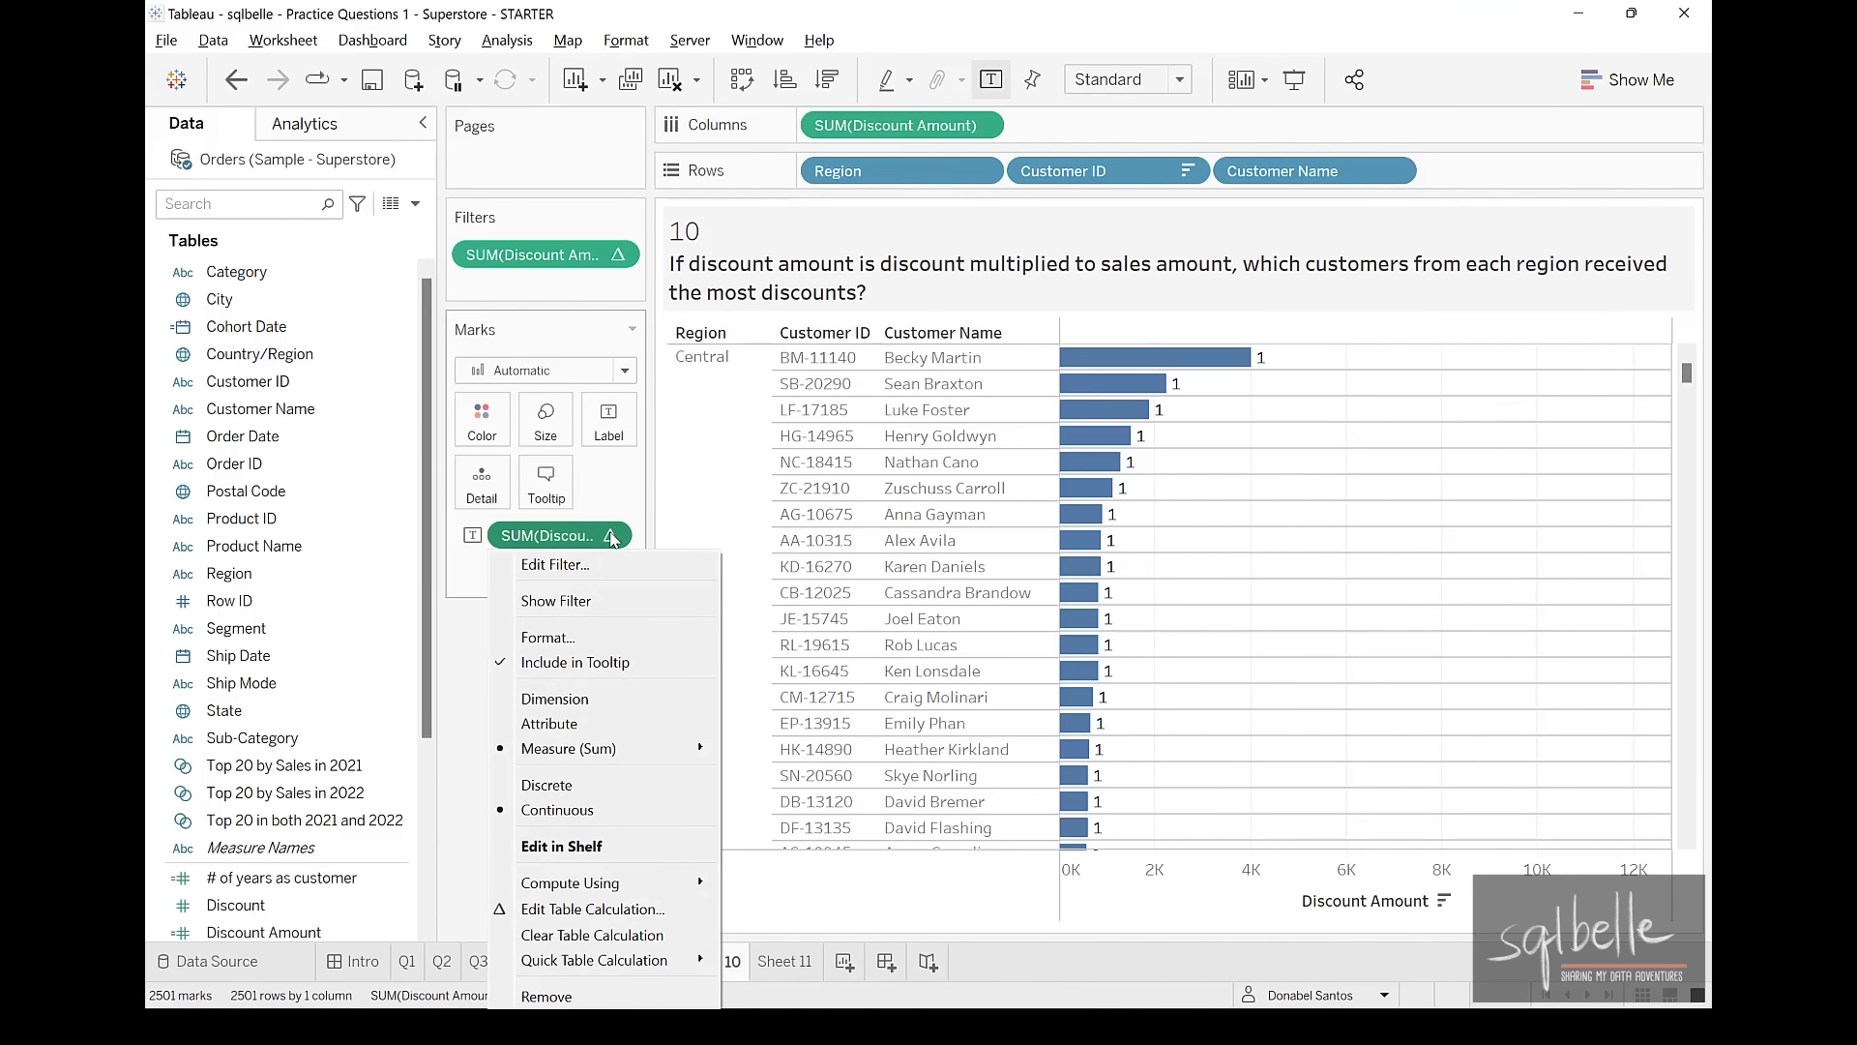
pyautogui.click(612, 911)
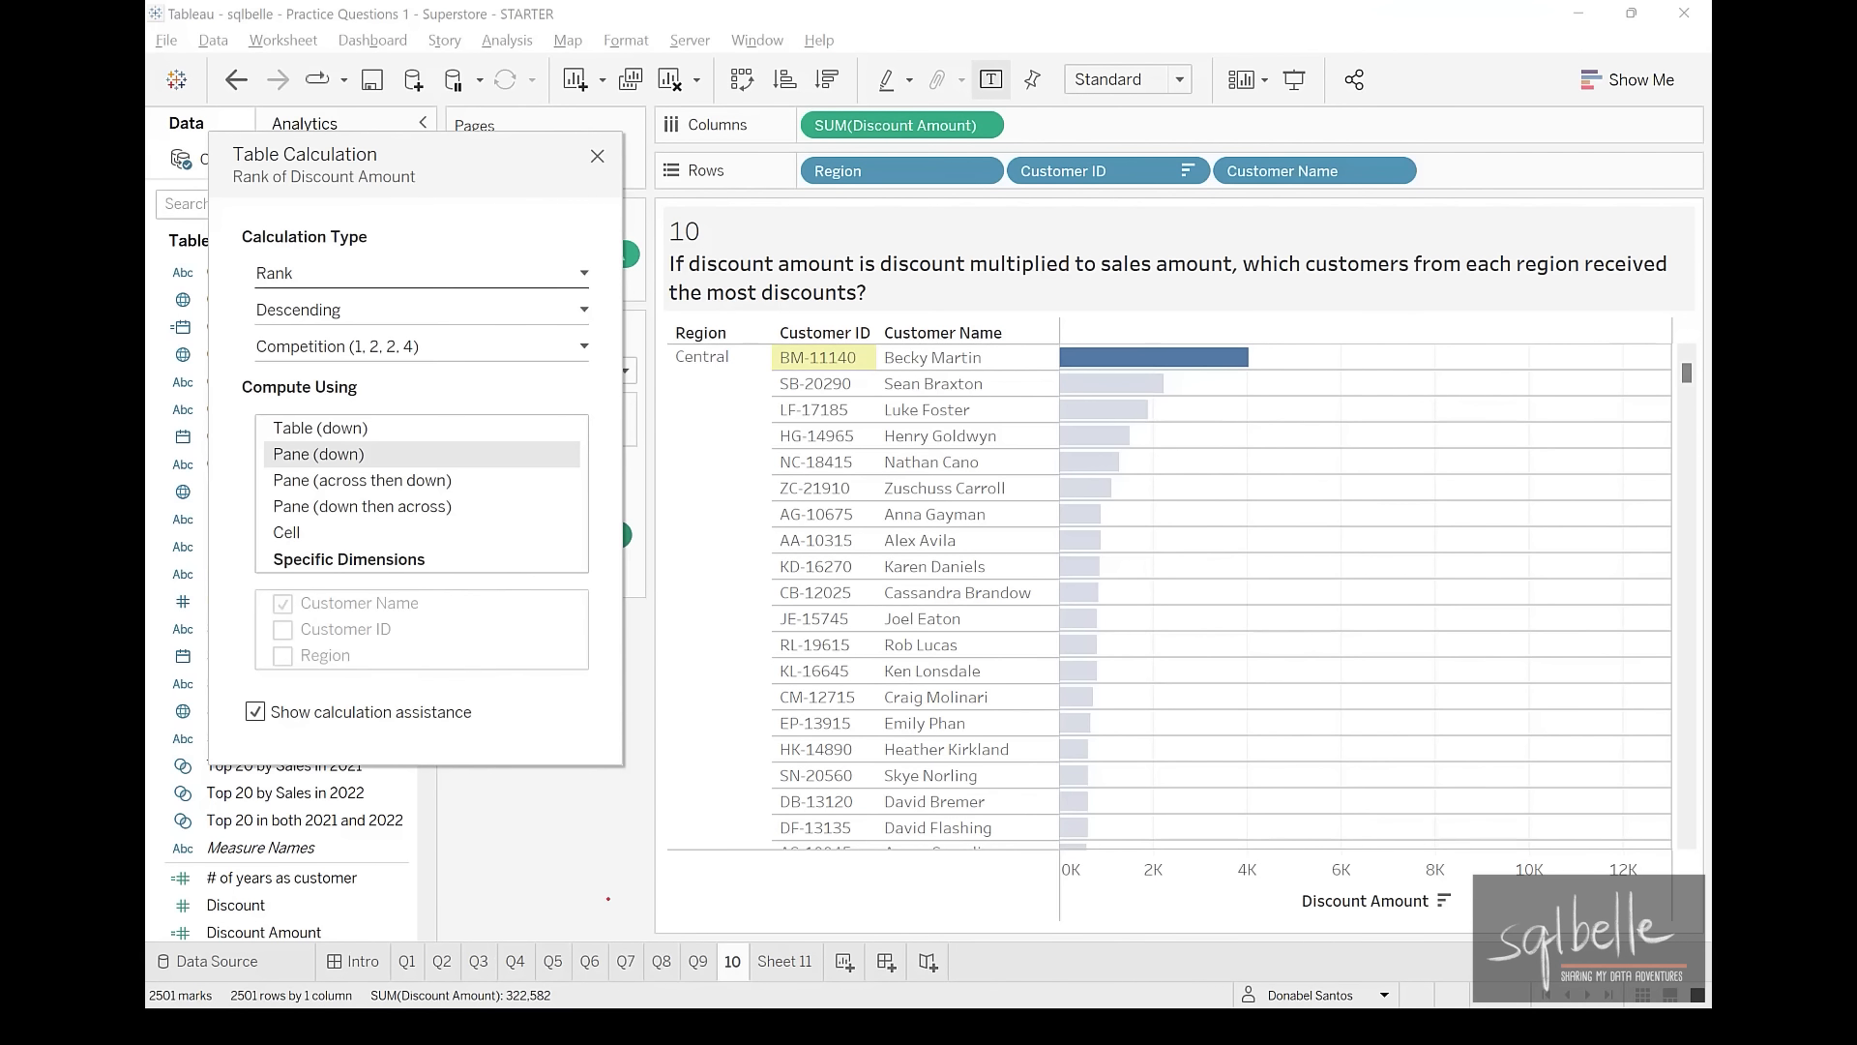
pyautogui.moveTo(436, 630)
pyautogui.mouseDown()
pyautogui.moveTo(416, 623)
pyautogui.moveTo(300, 694)
pyautogui.moveTo(451, 637)
pyautogui.mouseUp()
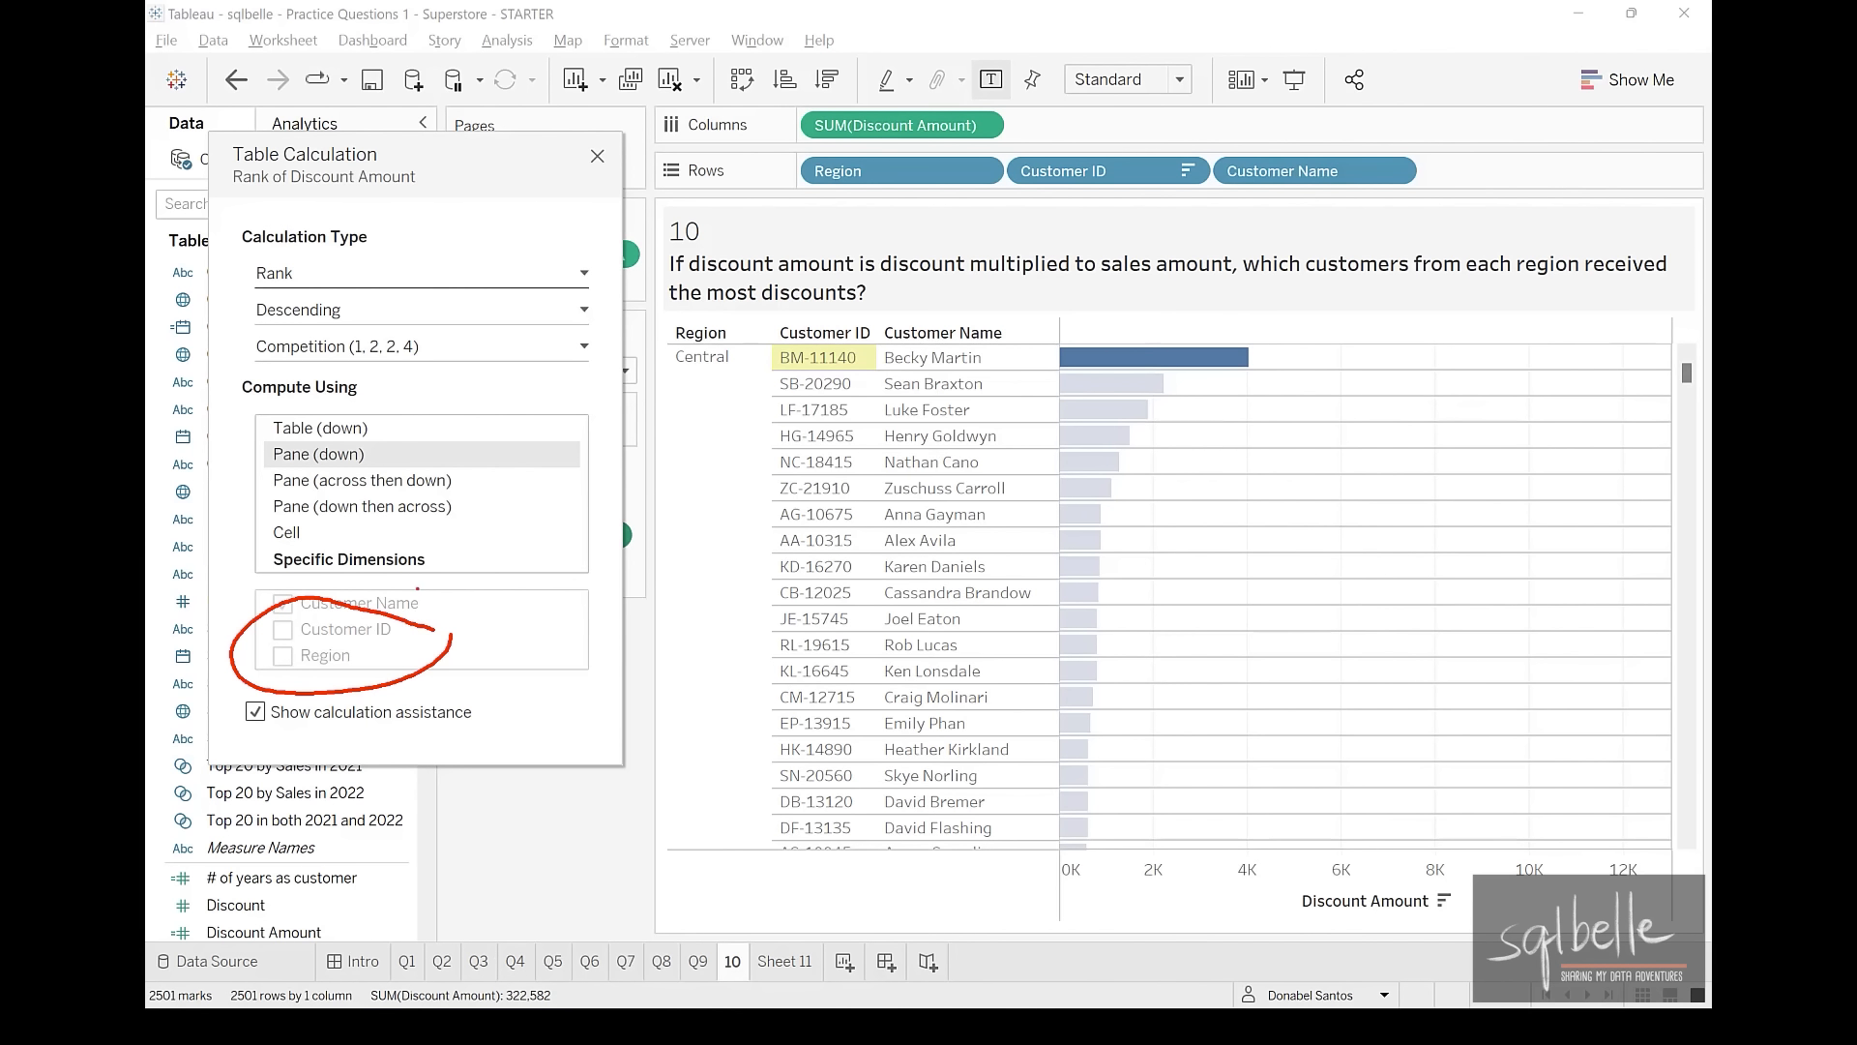
pyautogui.moveTo(343, 665); pyautogui.dragTo(383, 628)
pyautogui.moveTo(649, 343); pyautogui.dragTo(877, 374)
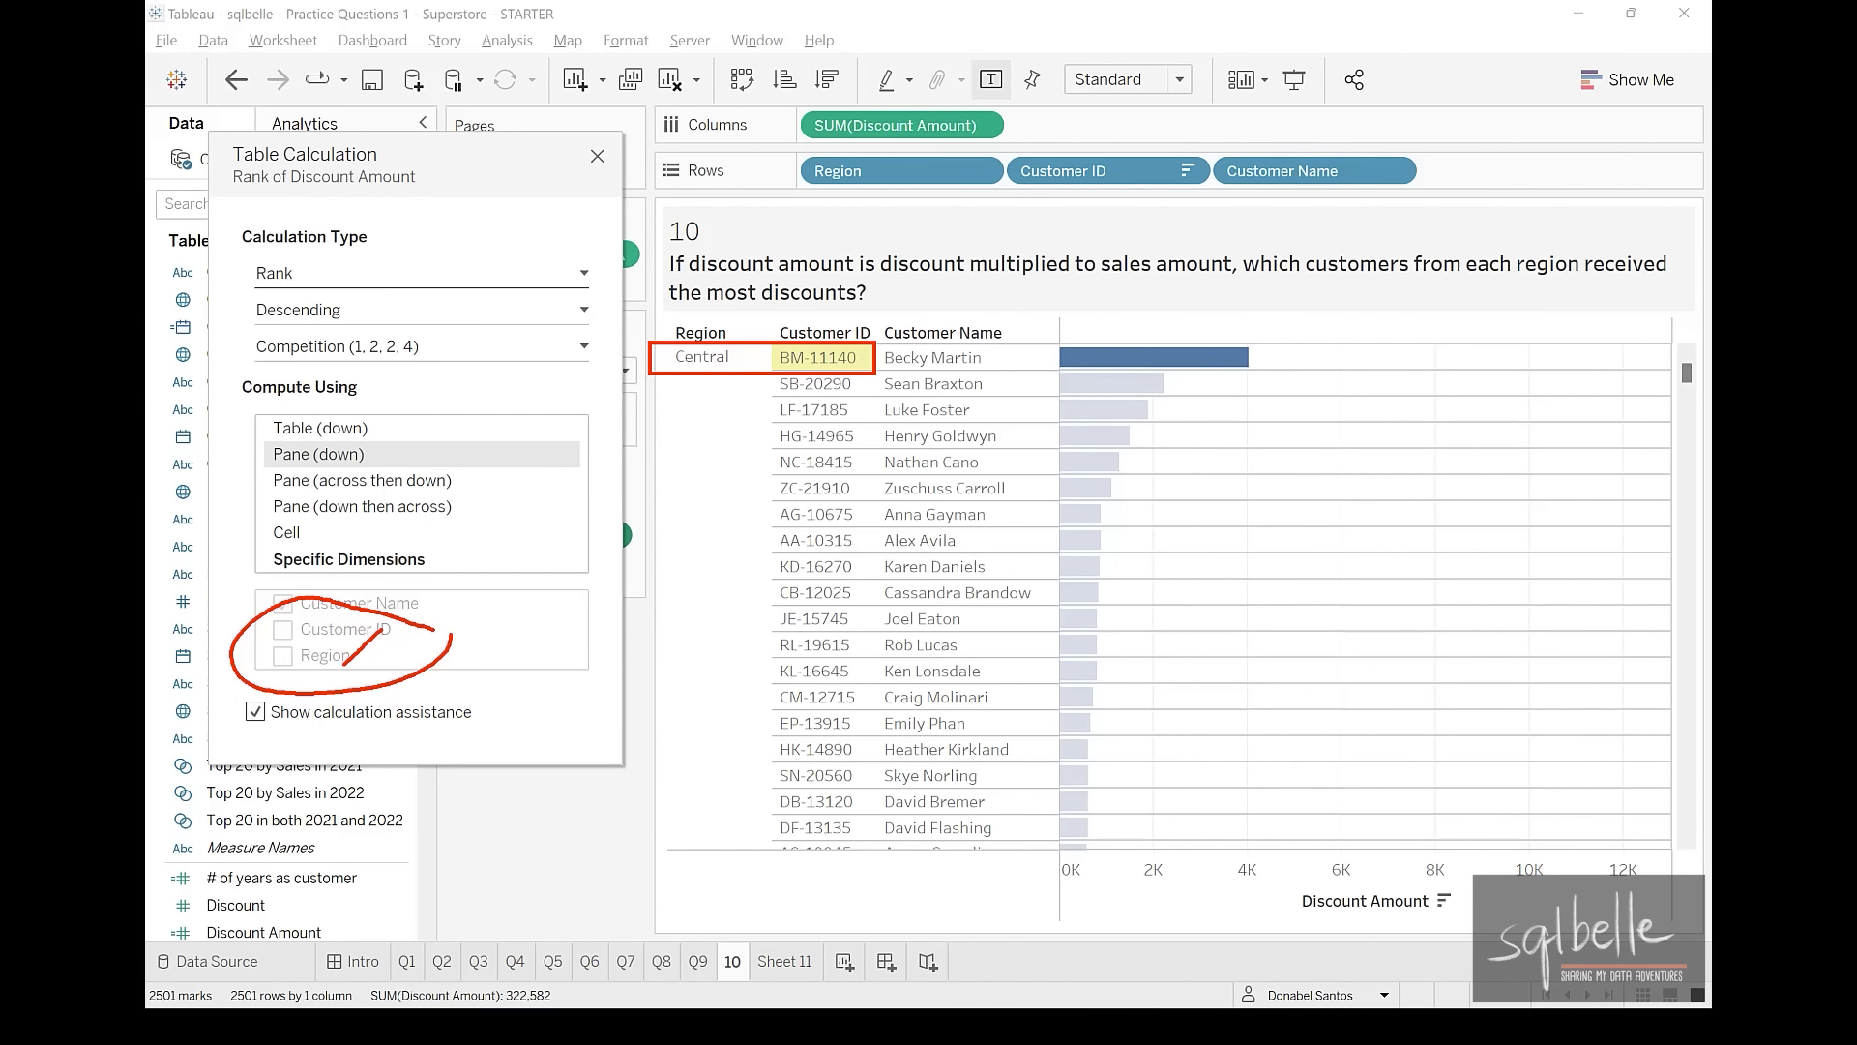
pyautogui.moveTo(859, 387); pyautogui.dragTo(826, 808)
pyautogui.moveTo(810, 717); pyautogui.dragTo(866, 737)
pyautogui.moveTo(967, 372); pyautogui.dragTo(972, 812)
pyautogui.moveTo(953, 742); pyautogui.dragTo(1035, 720)
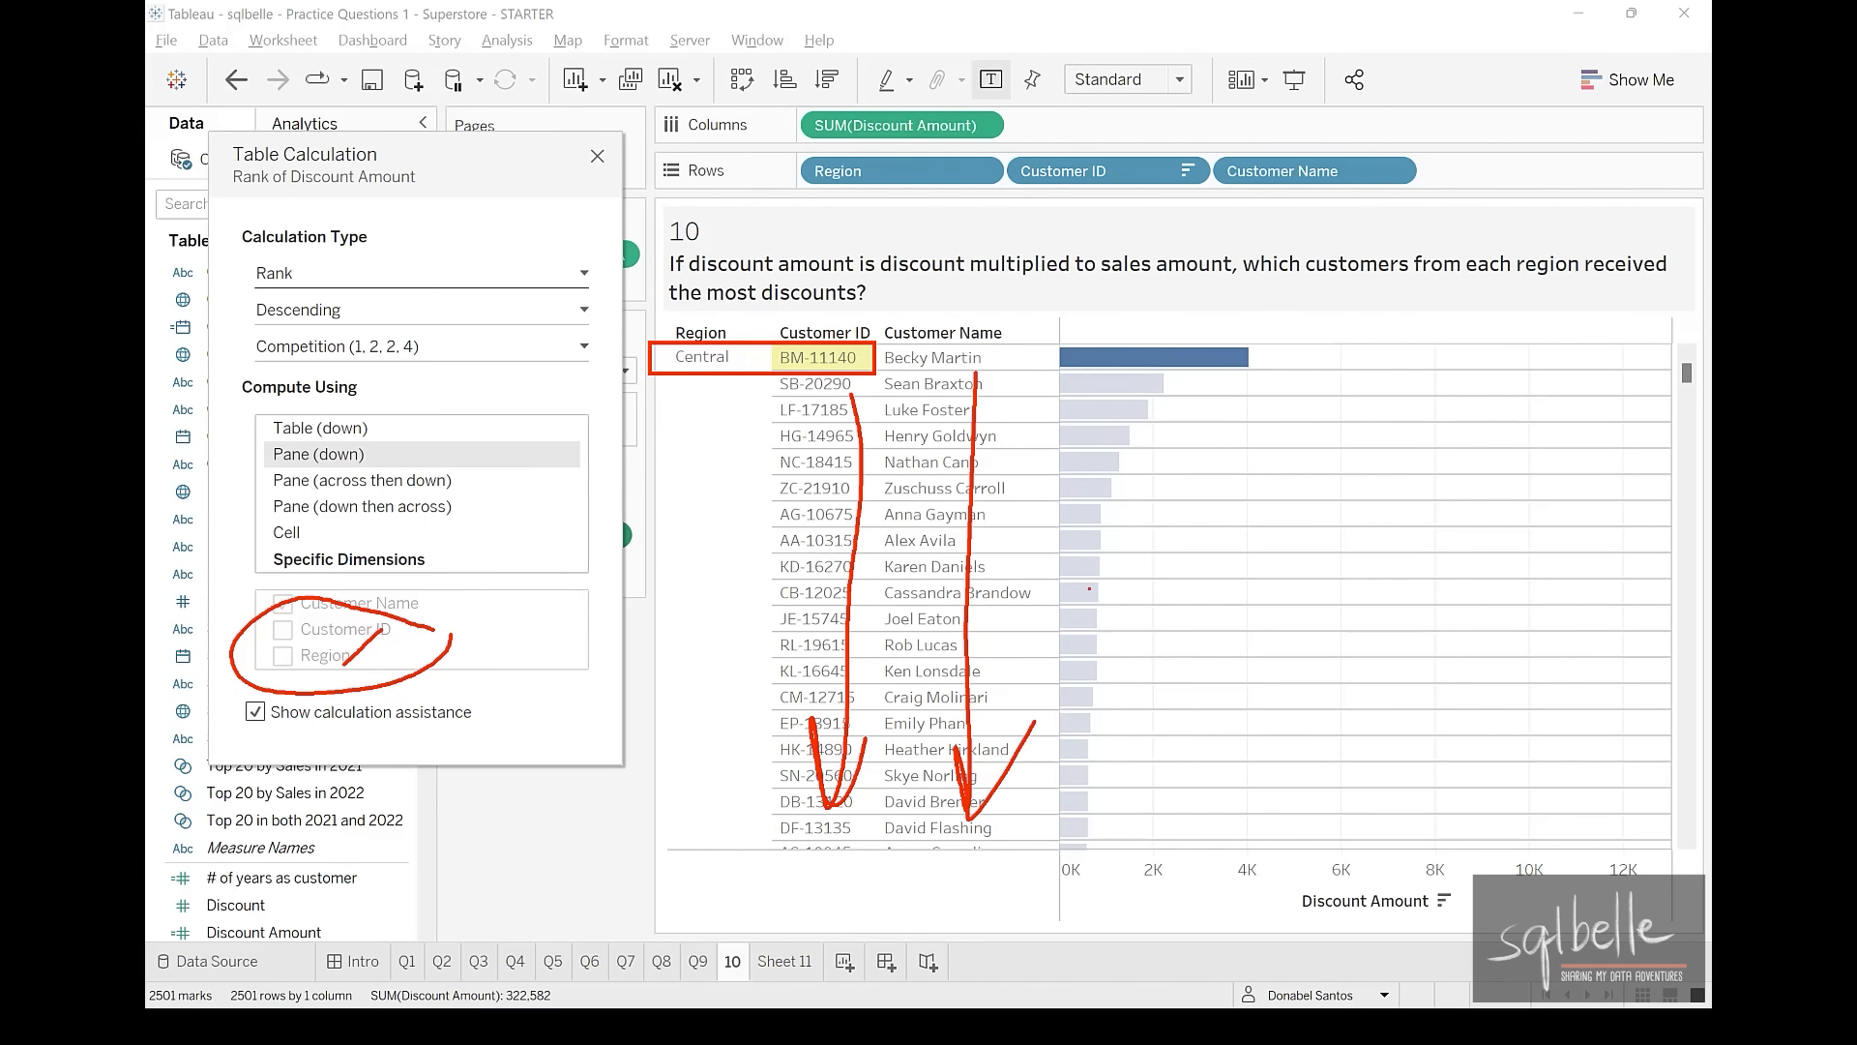
pyautogui.press('Escape')
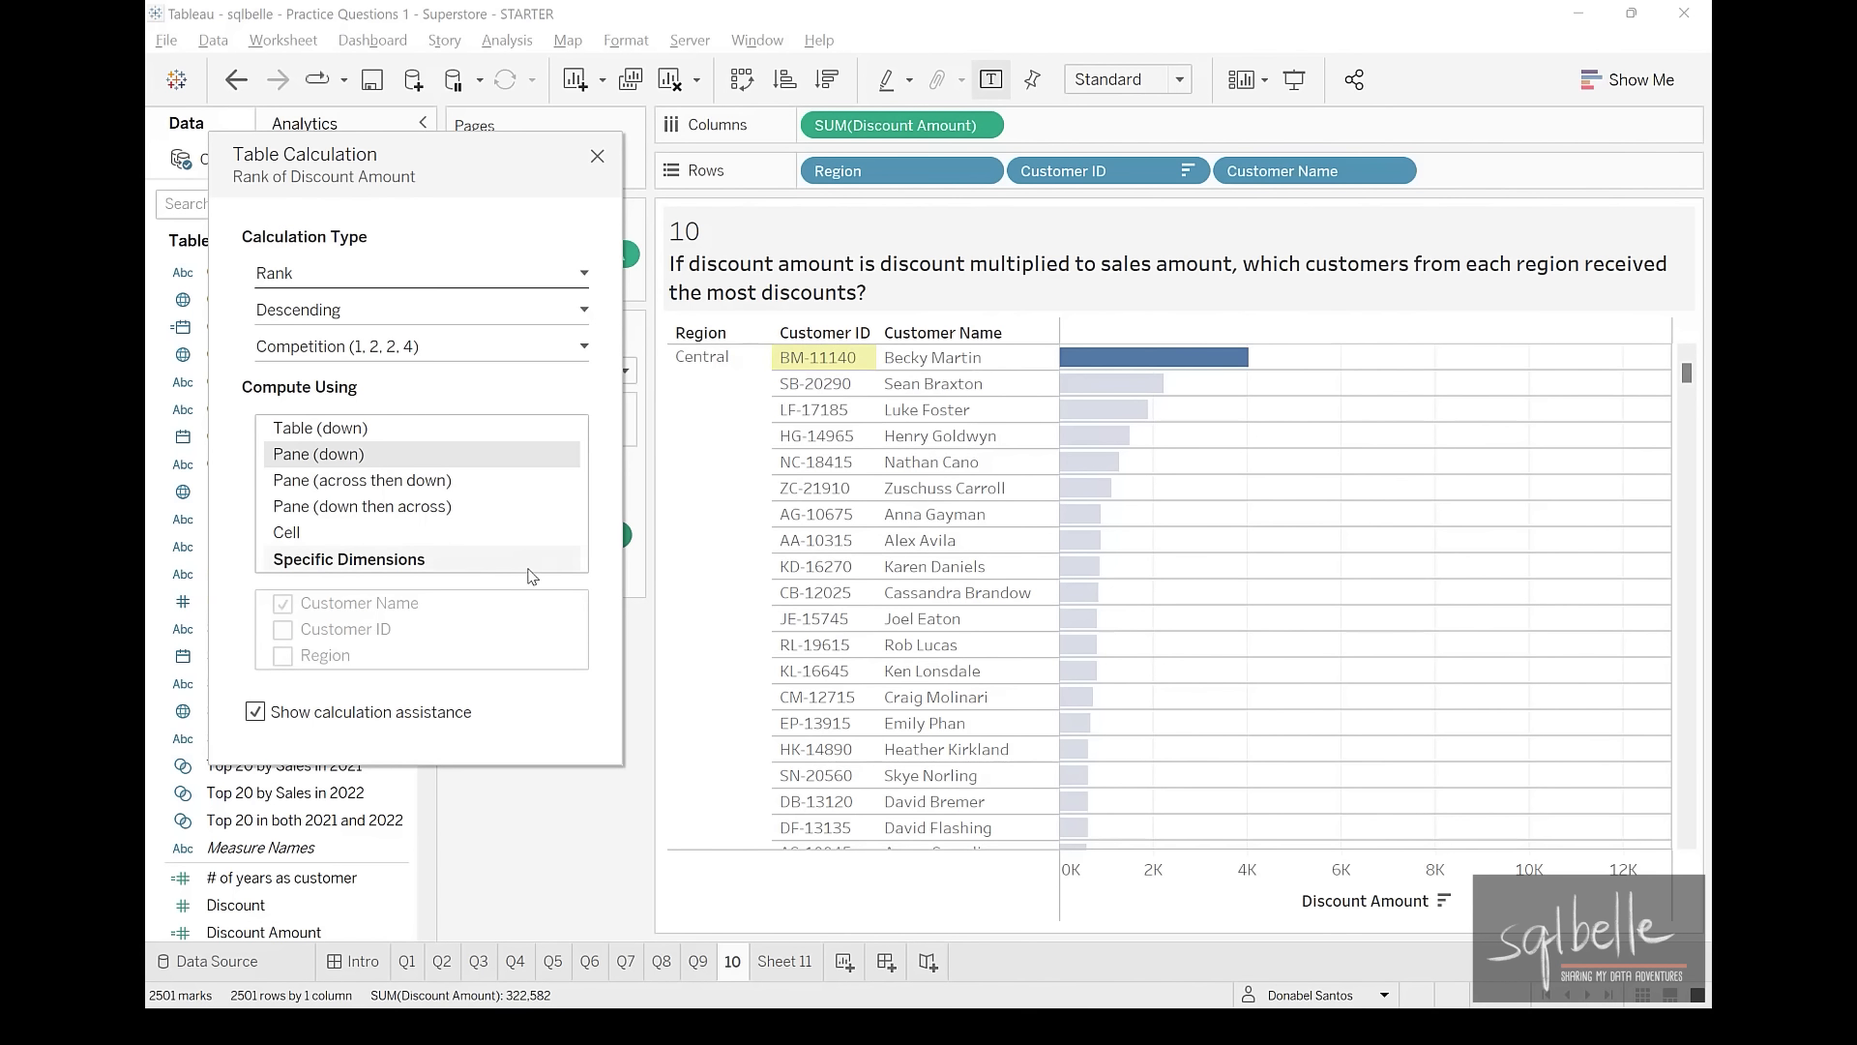
pyautogui.click(458, 566)
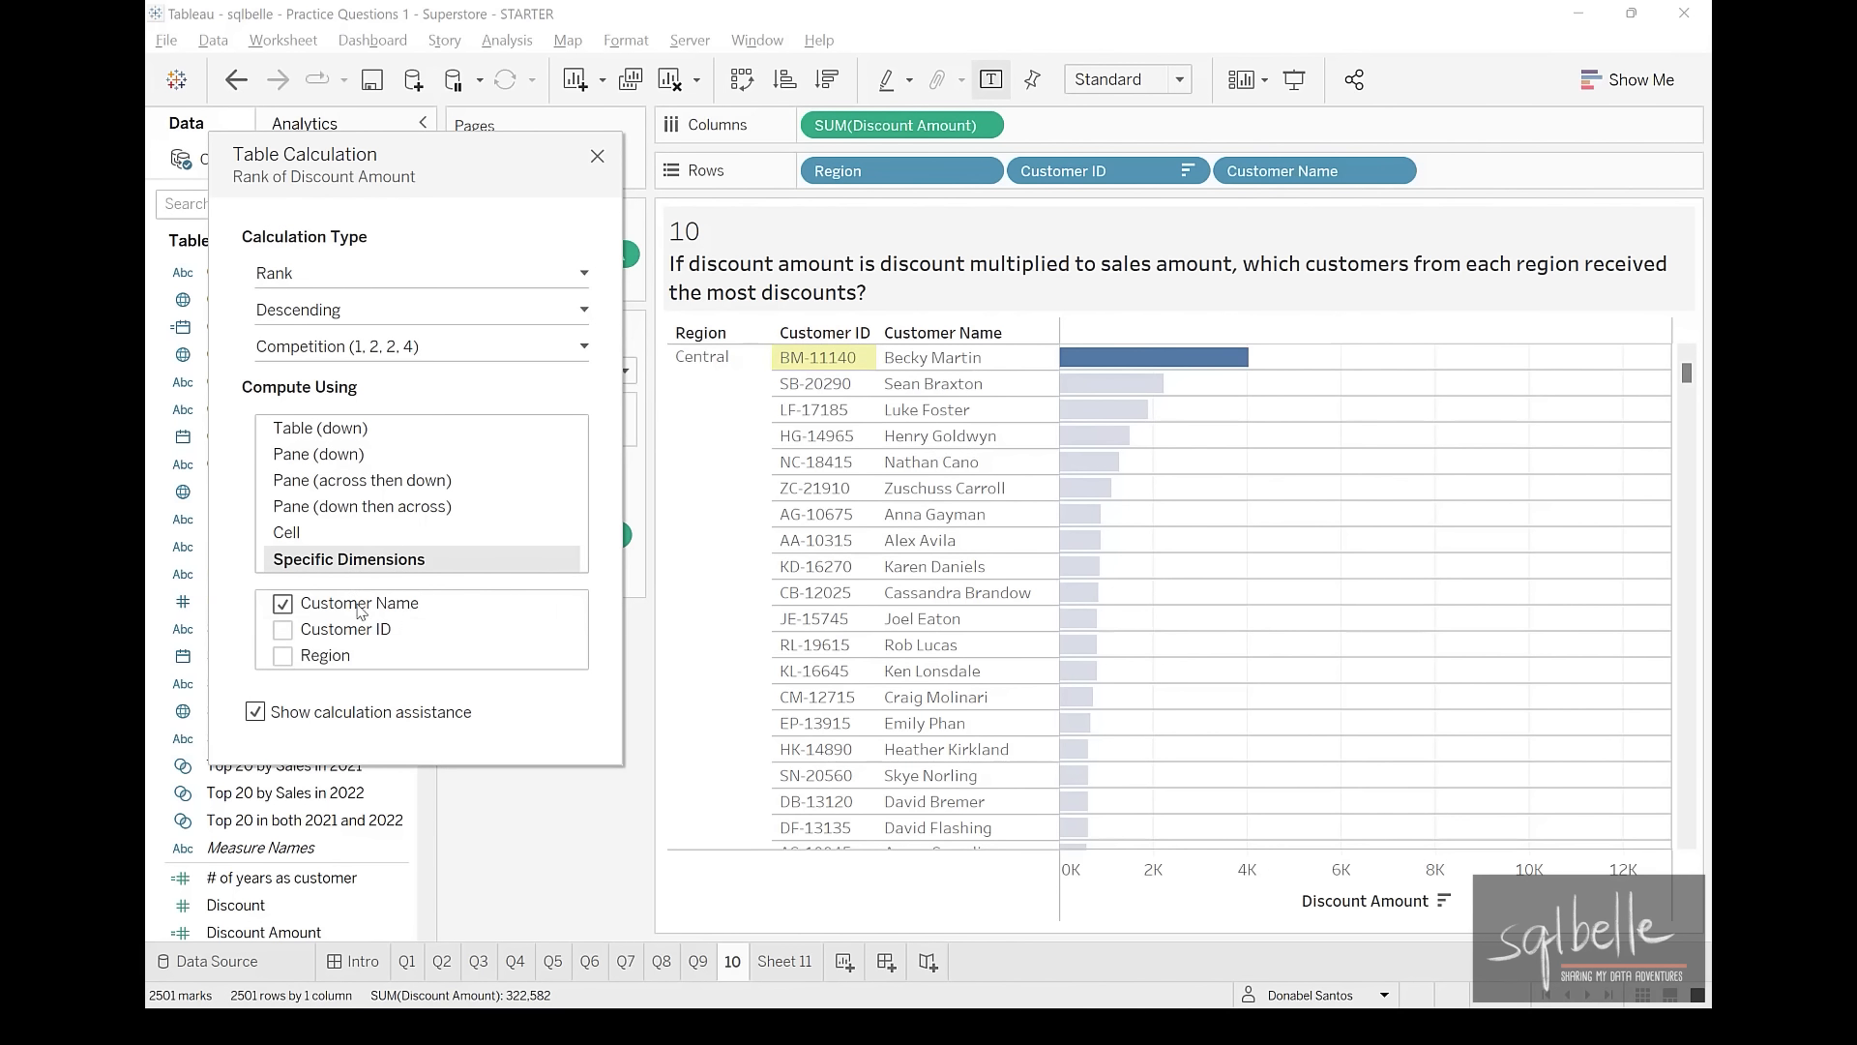
pyautogui.click(283, 633)
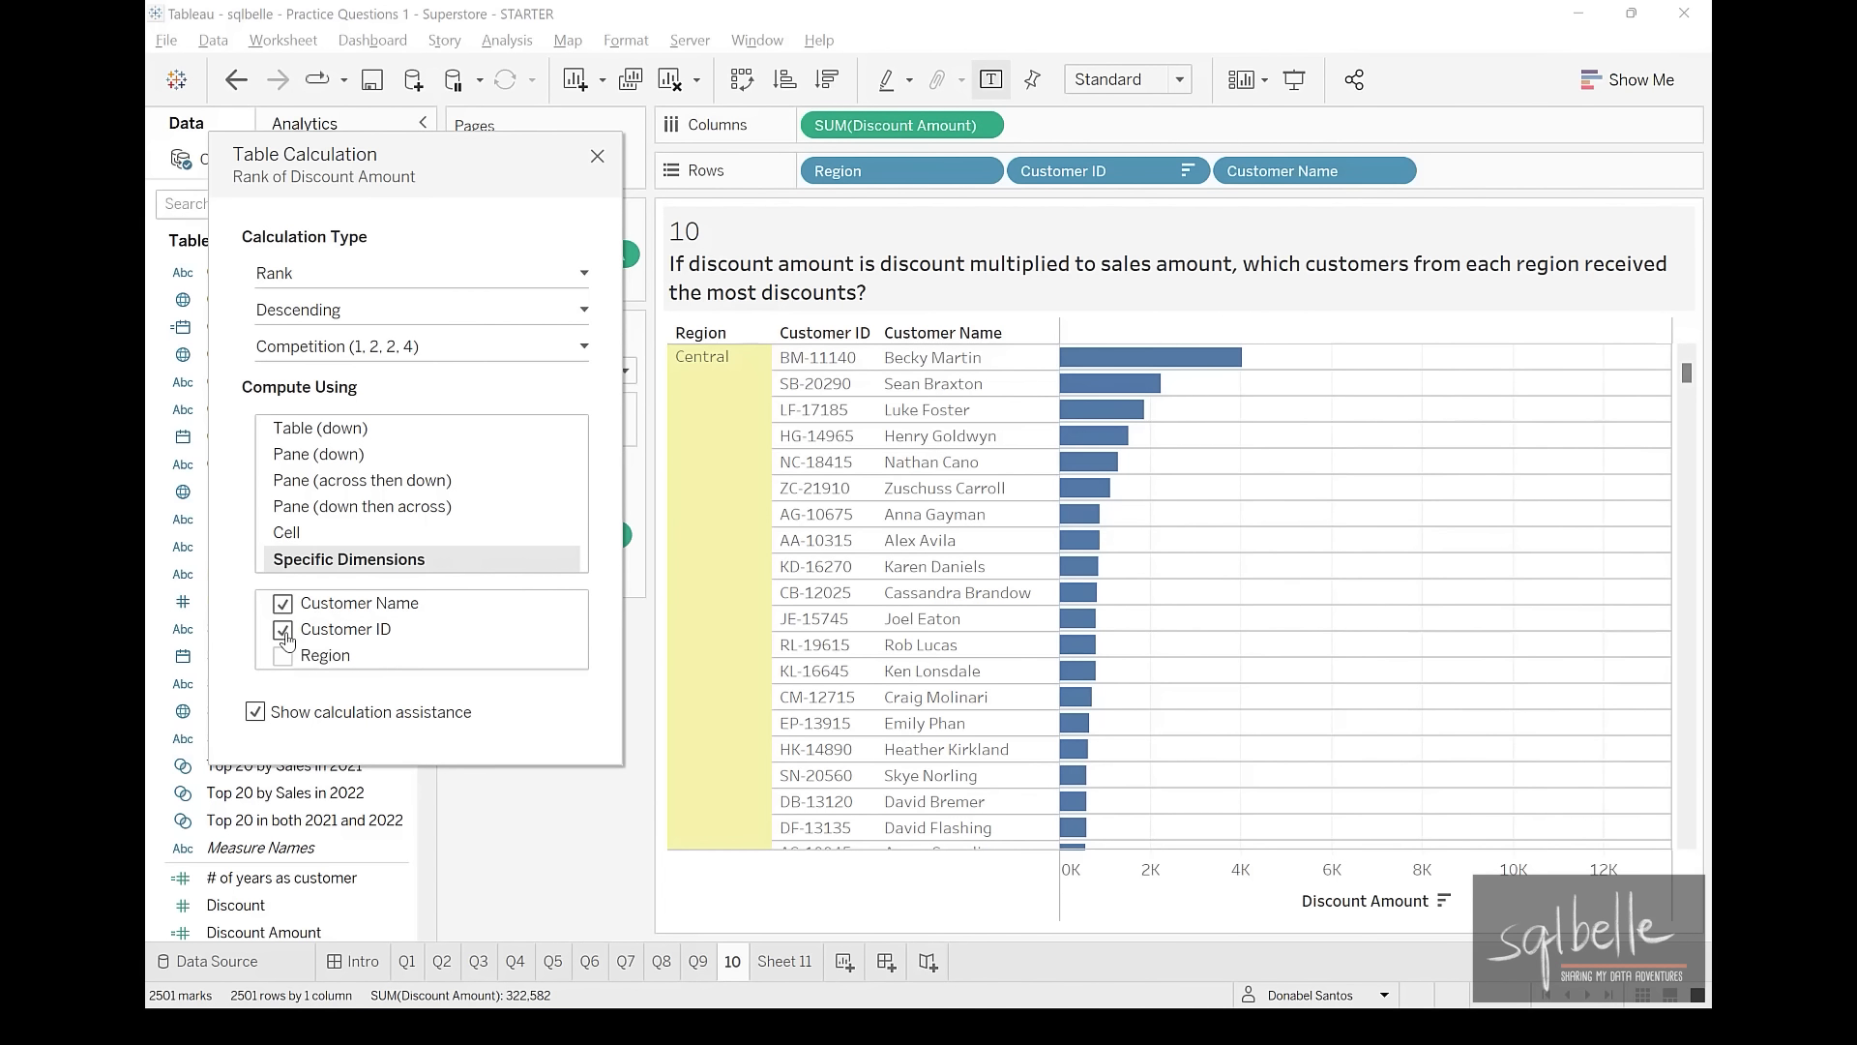
pyautogui.click(597, 155)
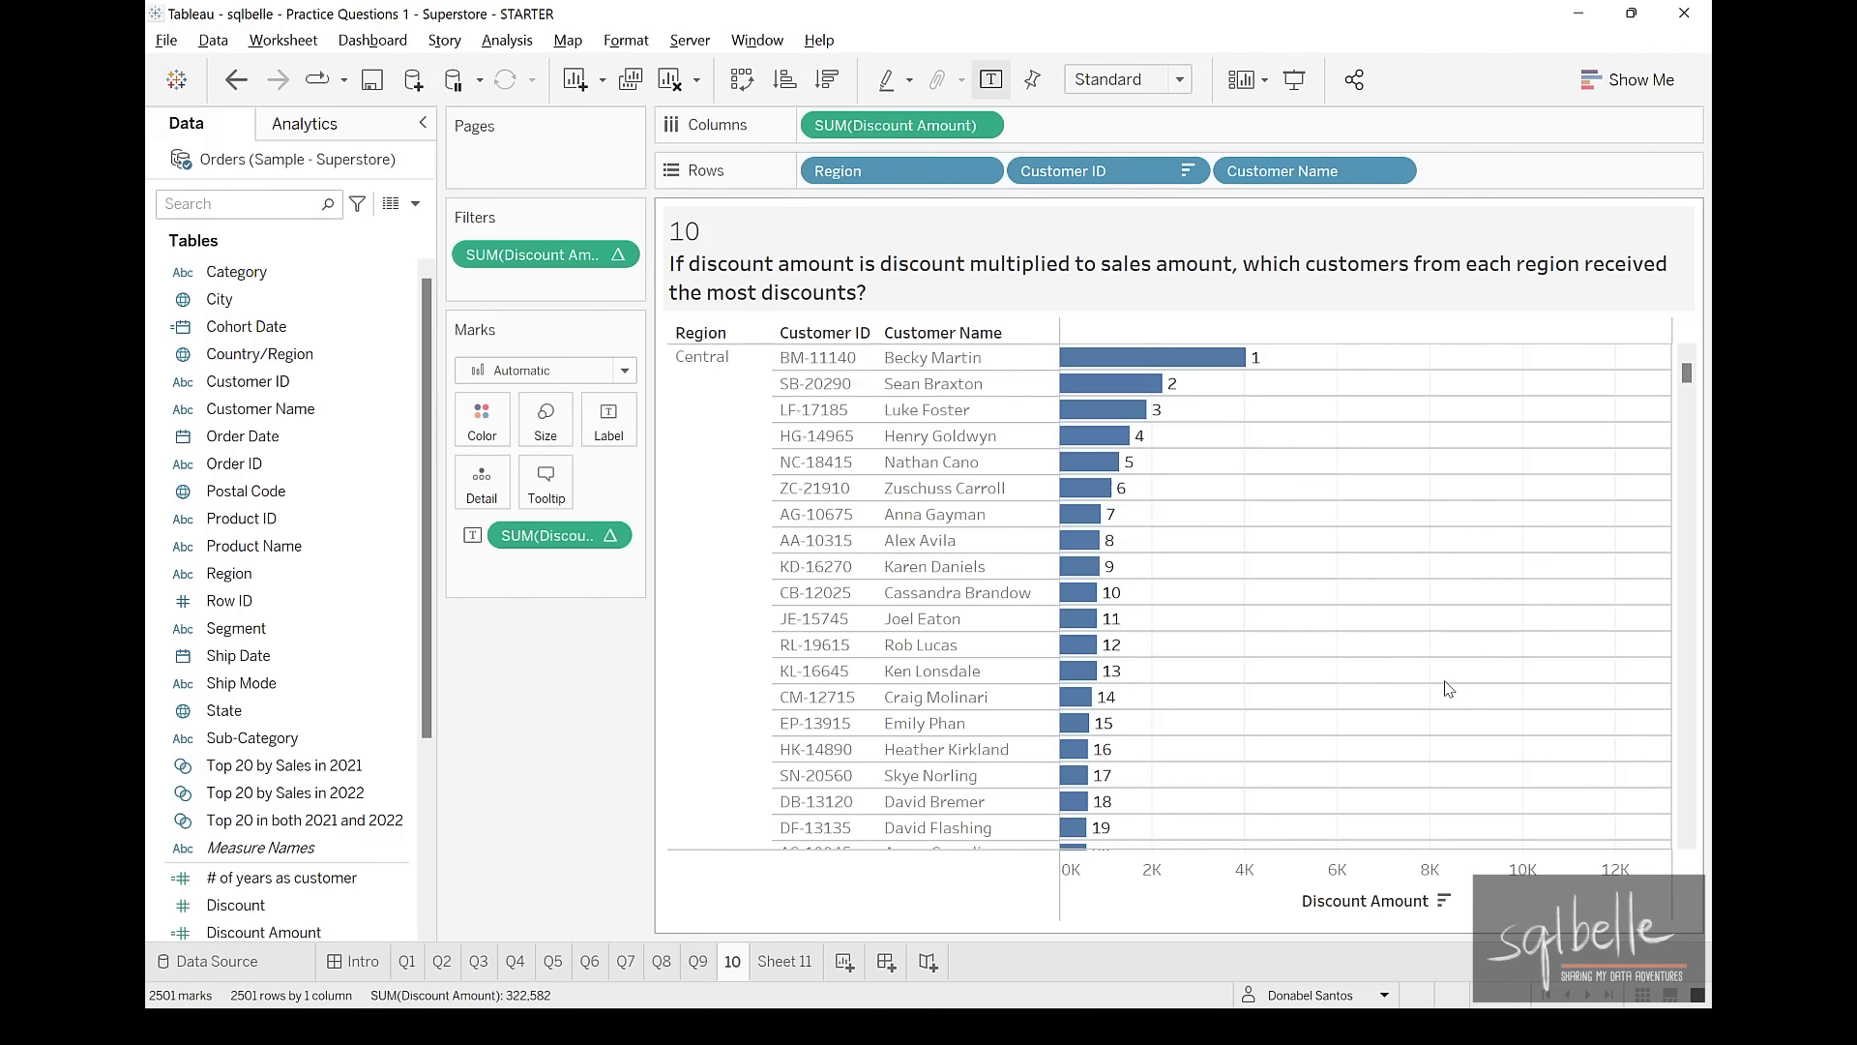
# Replace the existing Discount Amount filter with one based on the updated rank label, limiting the range of values to a maximum of 1
pyautogui.moveTo(595, 525)
pyautogui.mouseDown()
pyautogui.moveTo(527, 491)
pyautogui.moveTo(629, 500)
pyautogui.mouseUp()
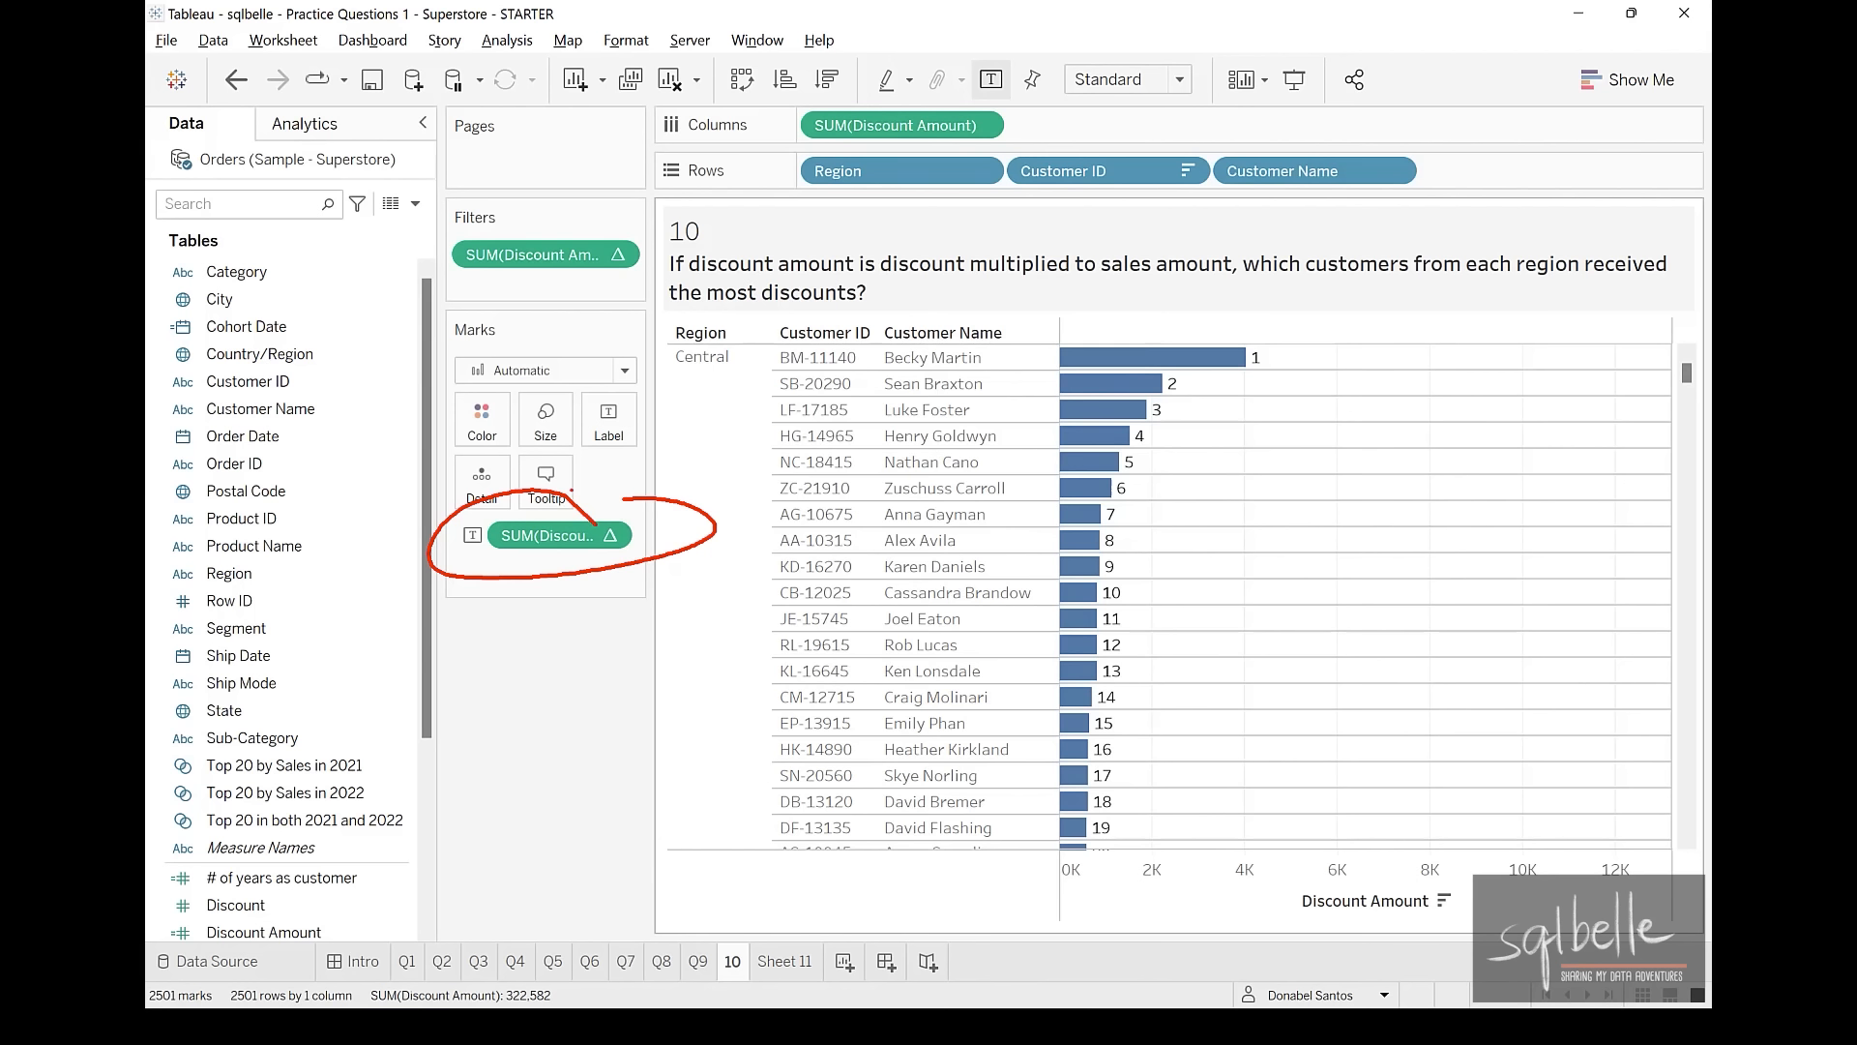
pyautogui.moveTo(596, 522); pyautogui.dragTo(548, 277)
pyautogui.moveTo(535, 329); pyautogui.dragTo(587, 337)
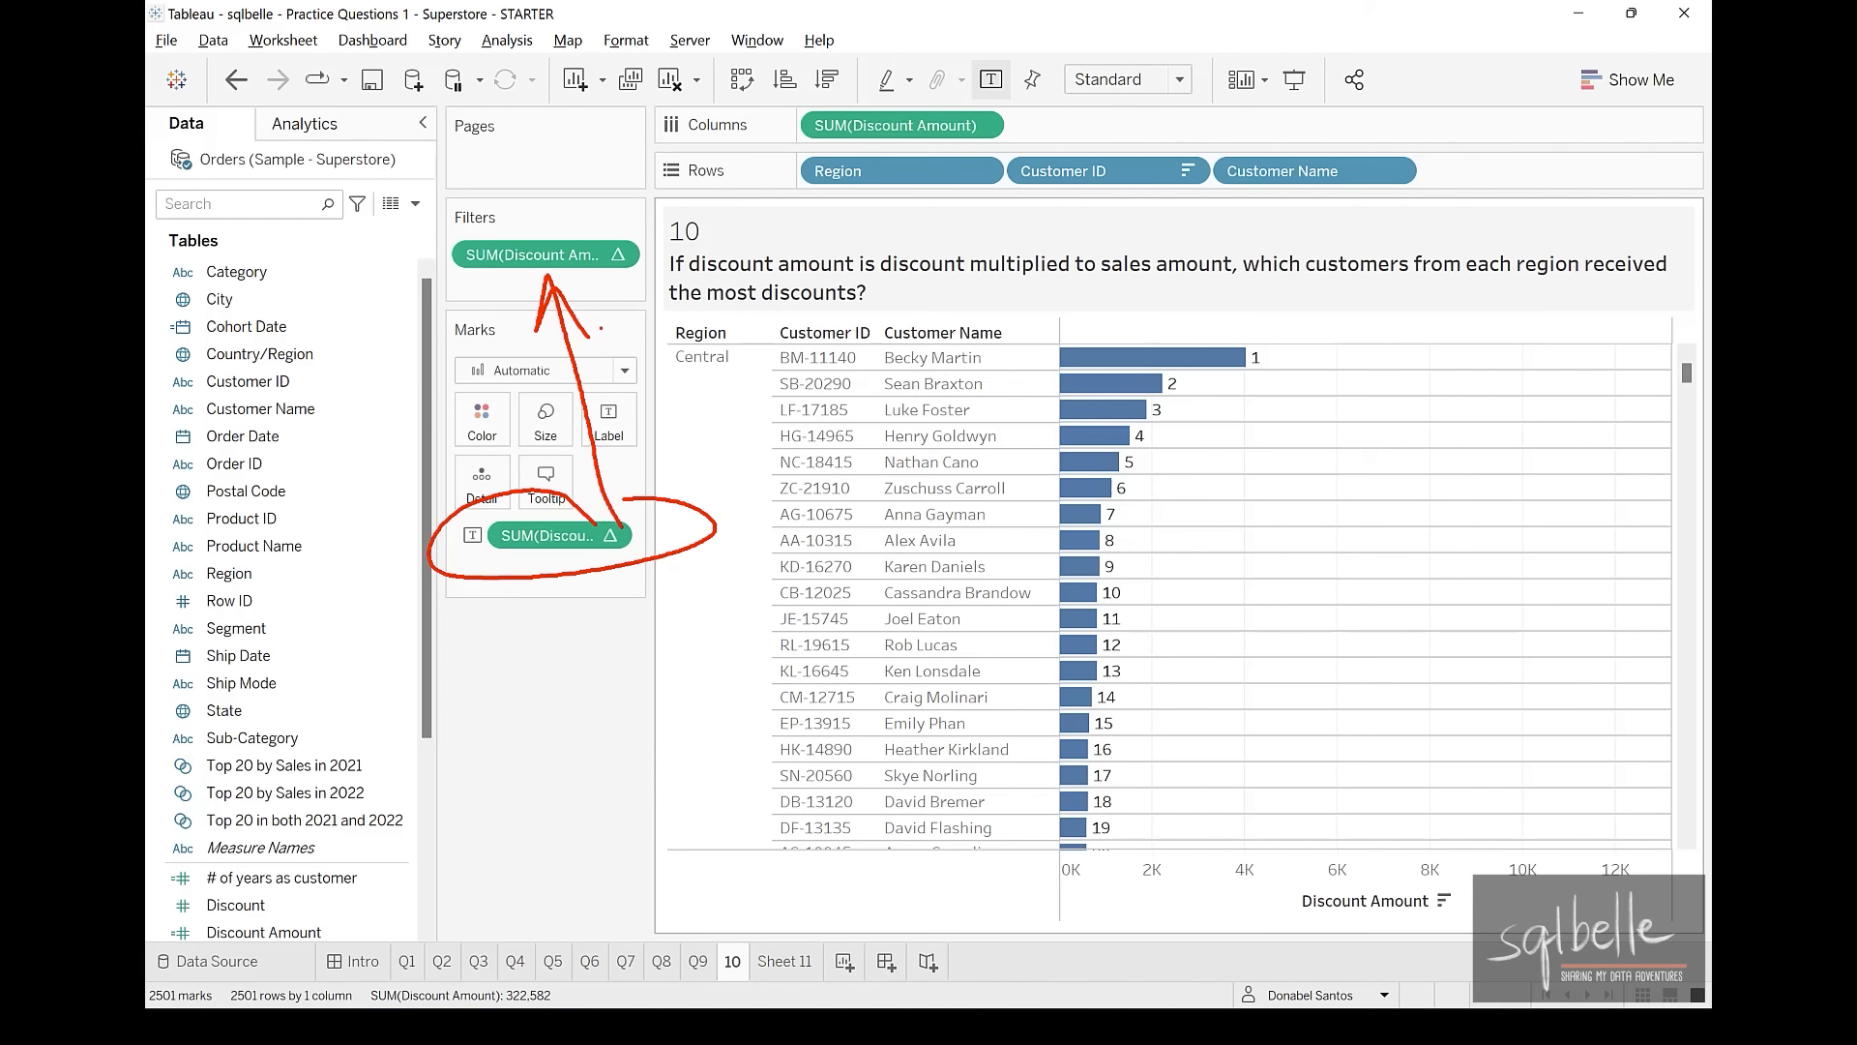
pyautogui.press('Escape')
pyautogui.moveTo(532, 255)
pyautogui.mouseDown()
pyautogui.moveTo(542, 759)
pyautogui.moveTo(592, 648)
pyautogui.moveTo(585, 623)
pyautogui.mouseUp()
pyautogui.moveTo(559, 535); pyautogui.dragTo(583, 273)
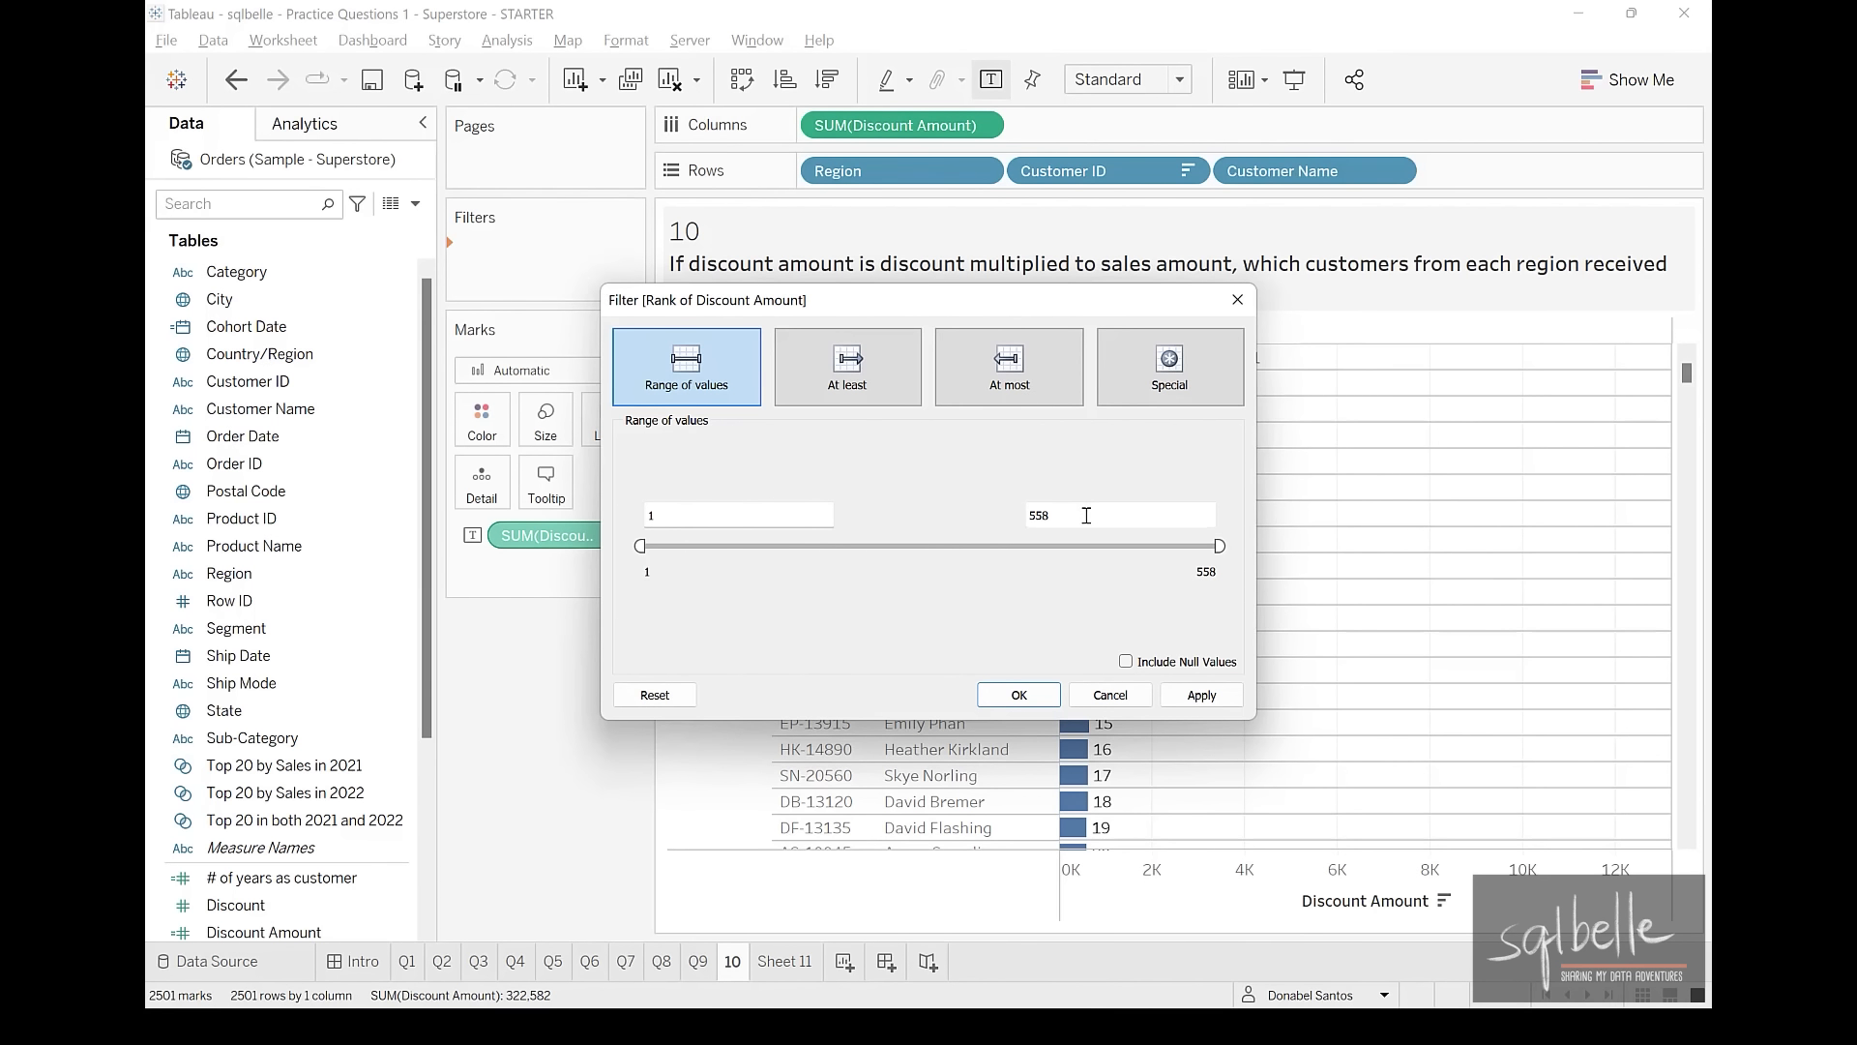
pyautogui.doubleClick(1202, 513)
pyautogui.write('1')
pyautogui.click(1018, 694)
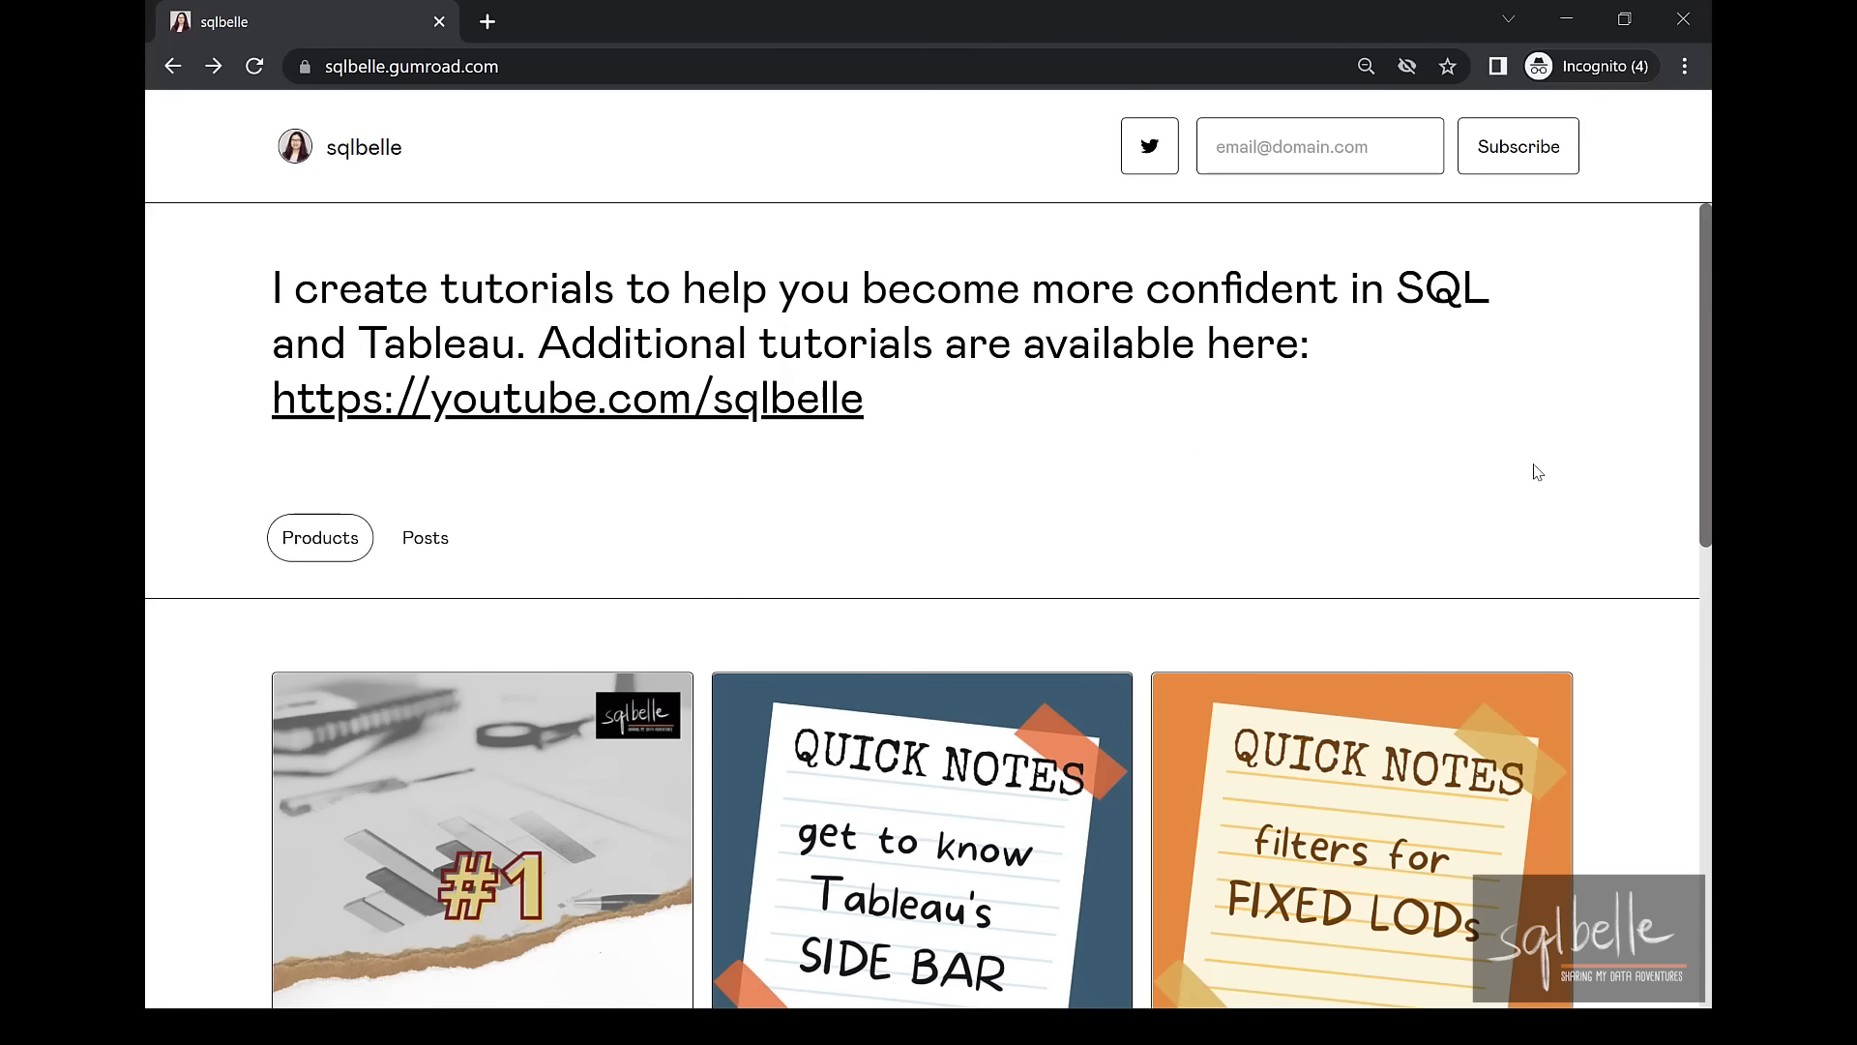
# On the sqlbelle Gumroad page in the browser, open Tableau - Practice Questions #2 - Superstore and read its description
pyautogui.scroll(-4, 1513, 502)
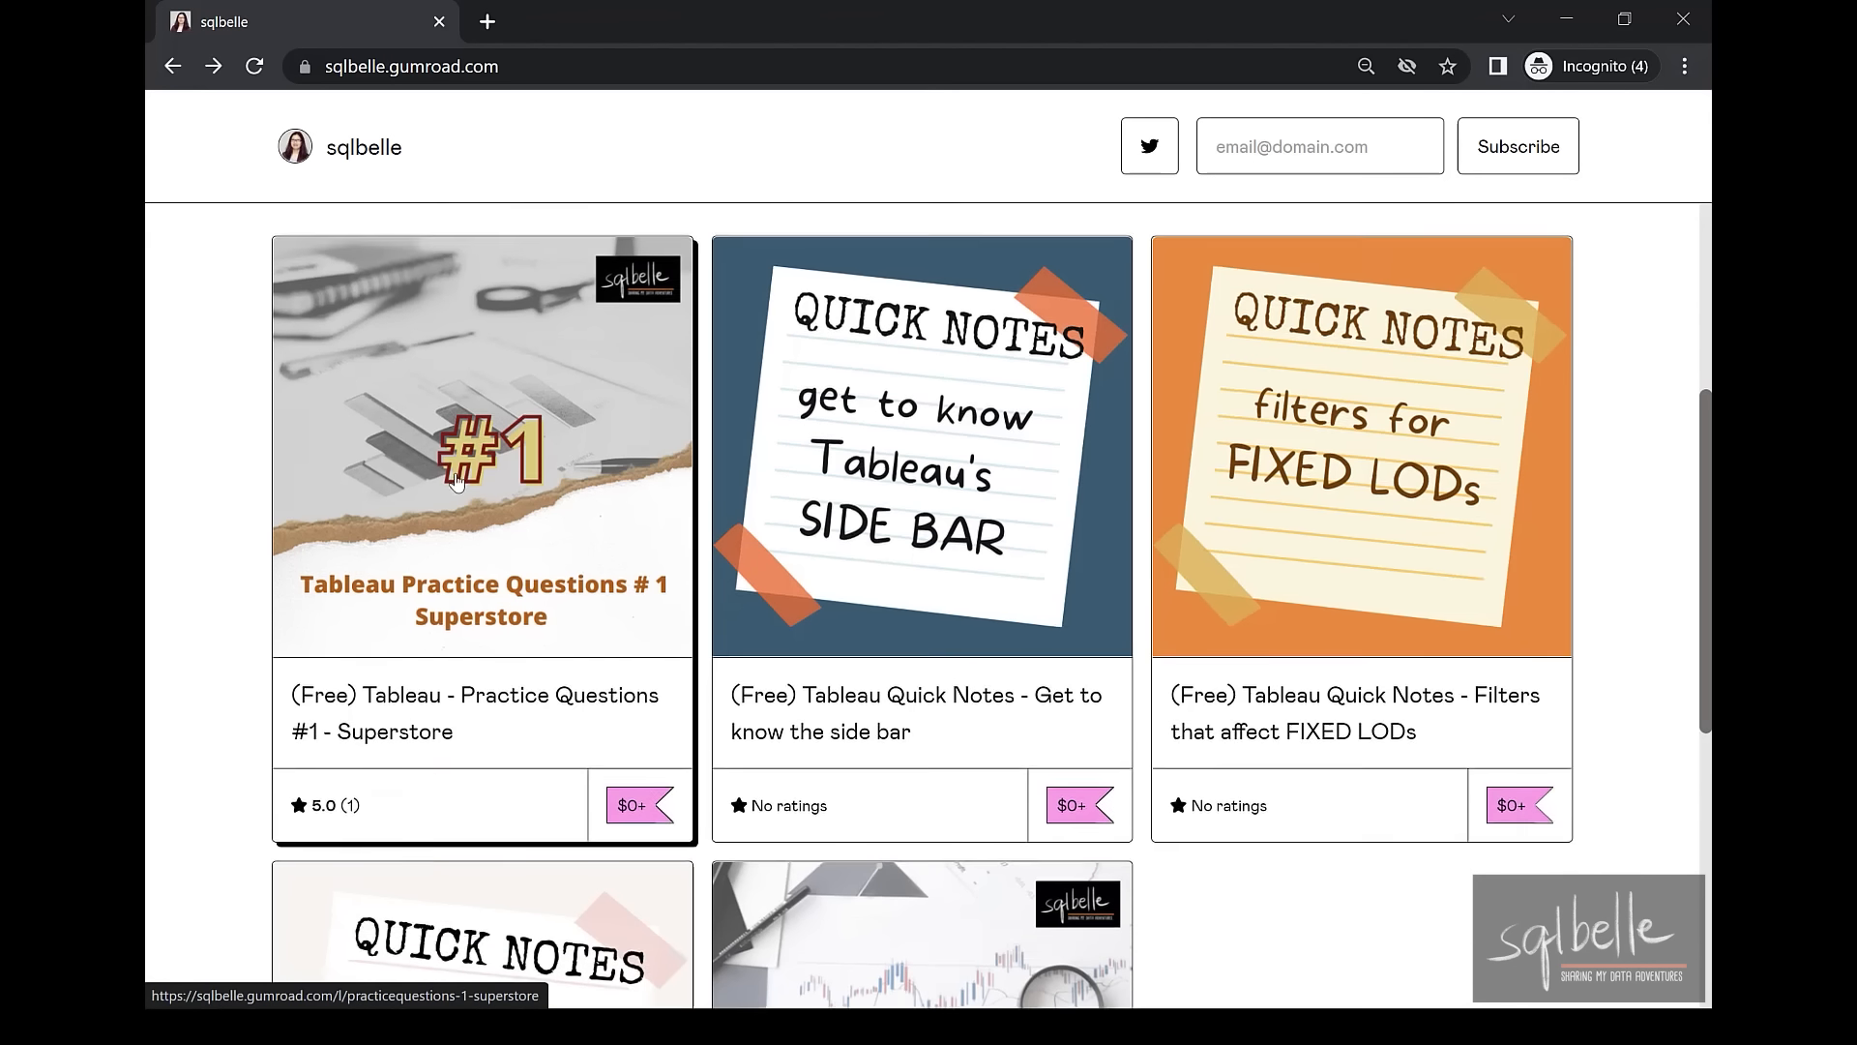
pyautogui.scroll(-5, 468, 496)
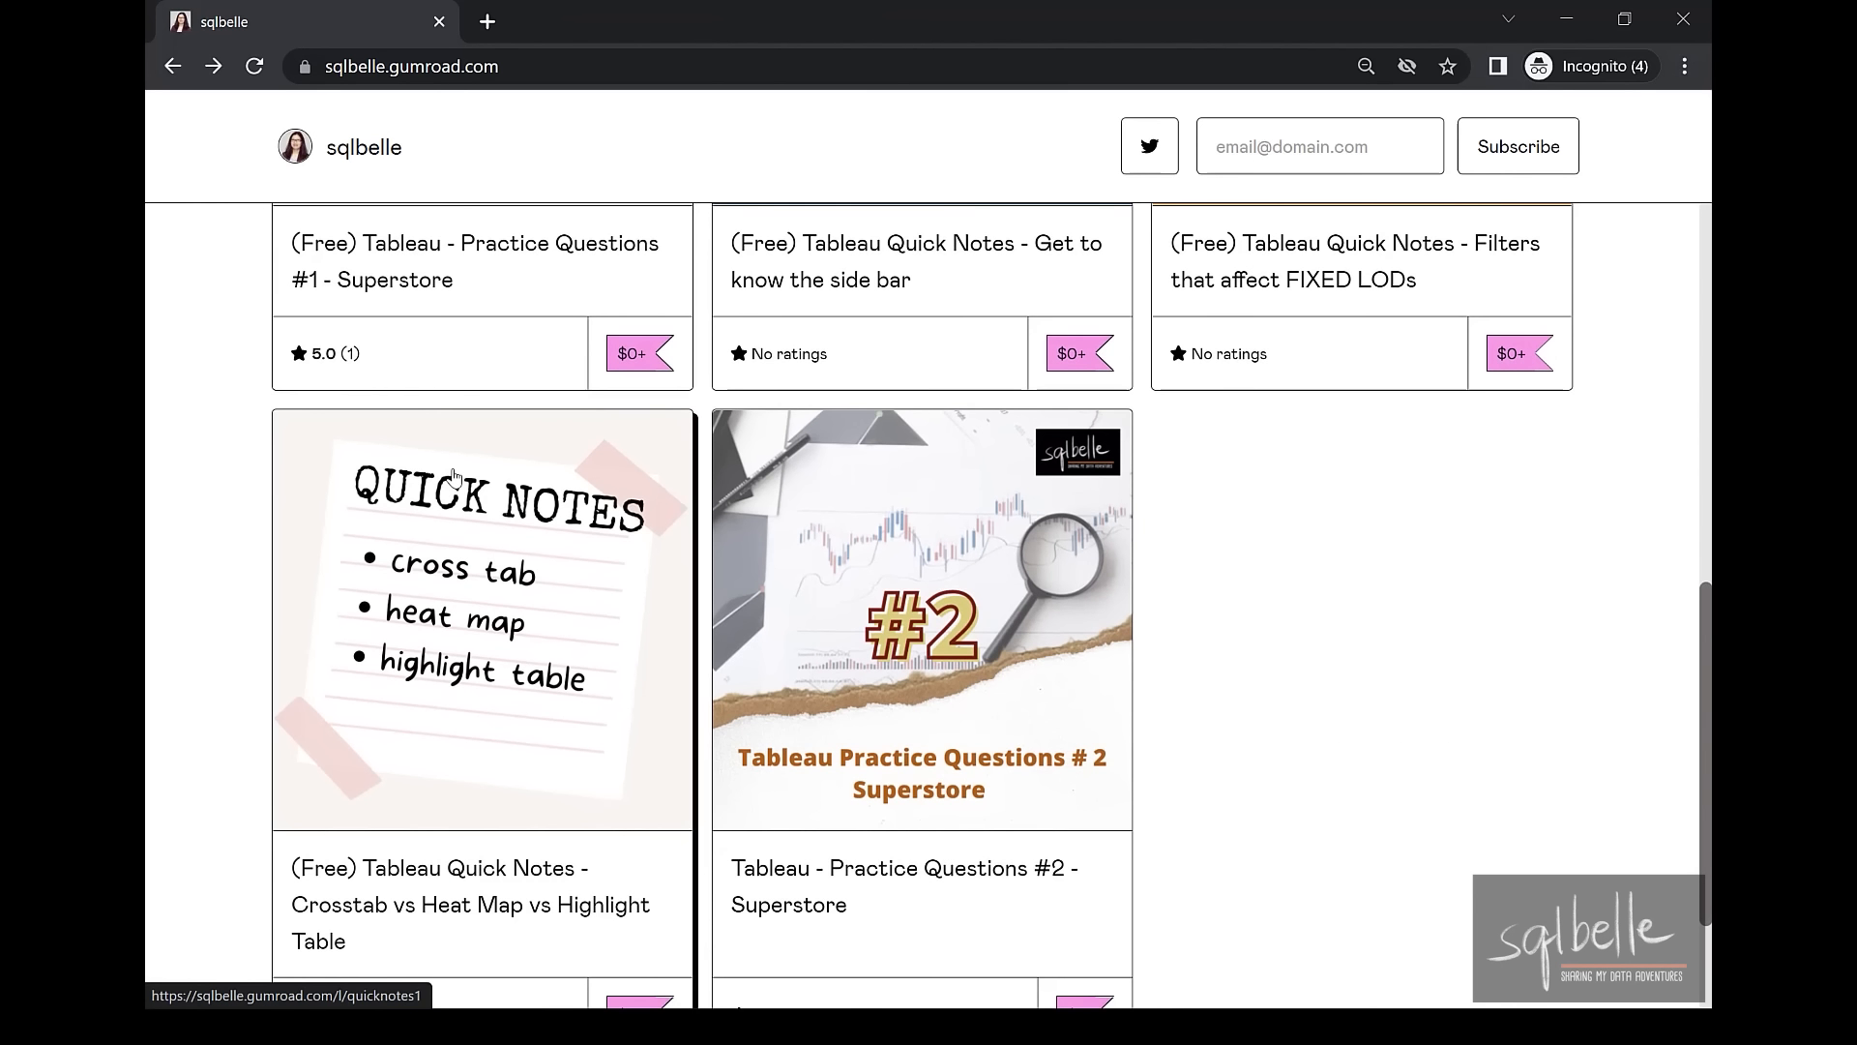
pyautogui.scroll(-1, 453, 476)
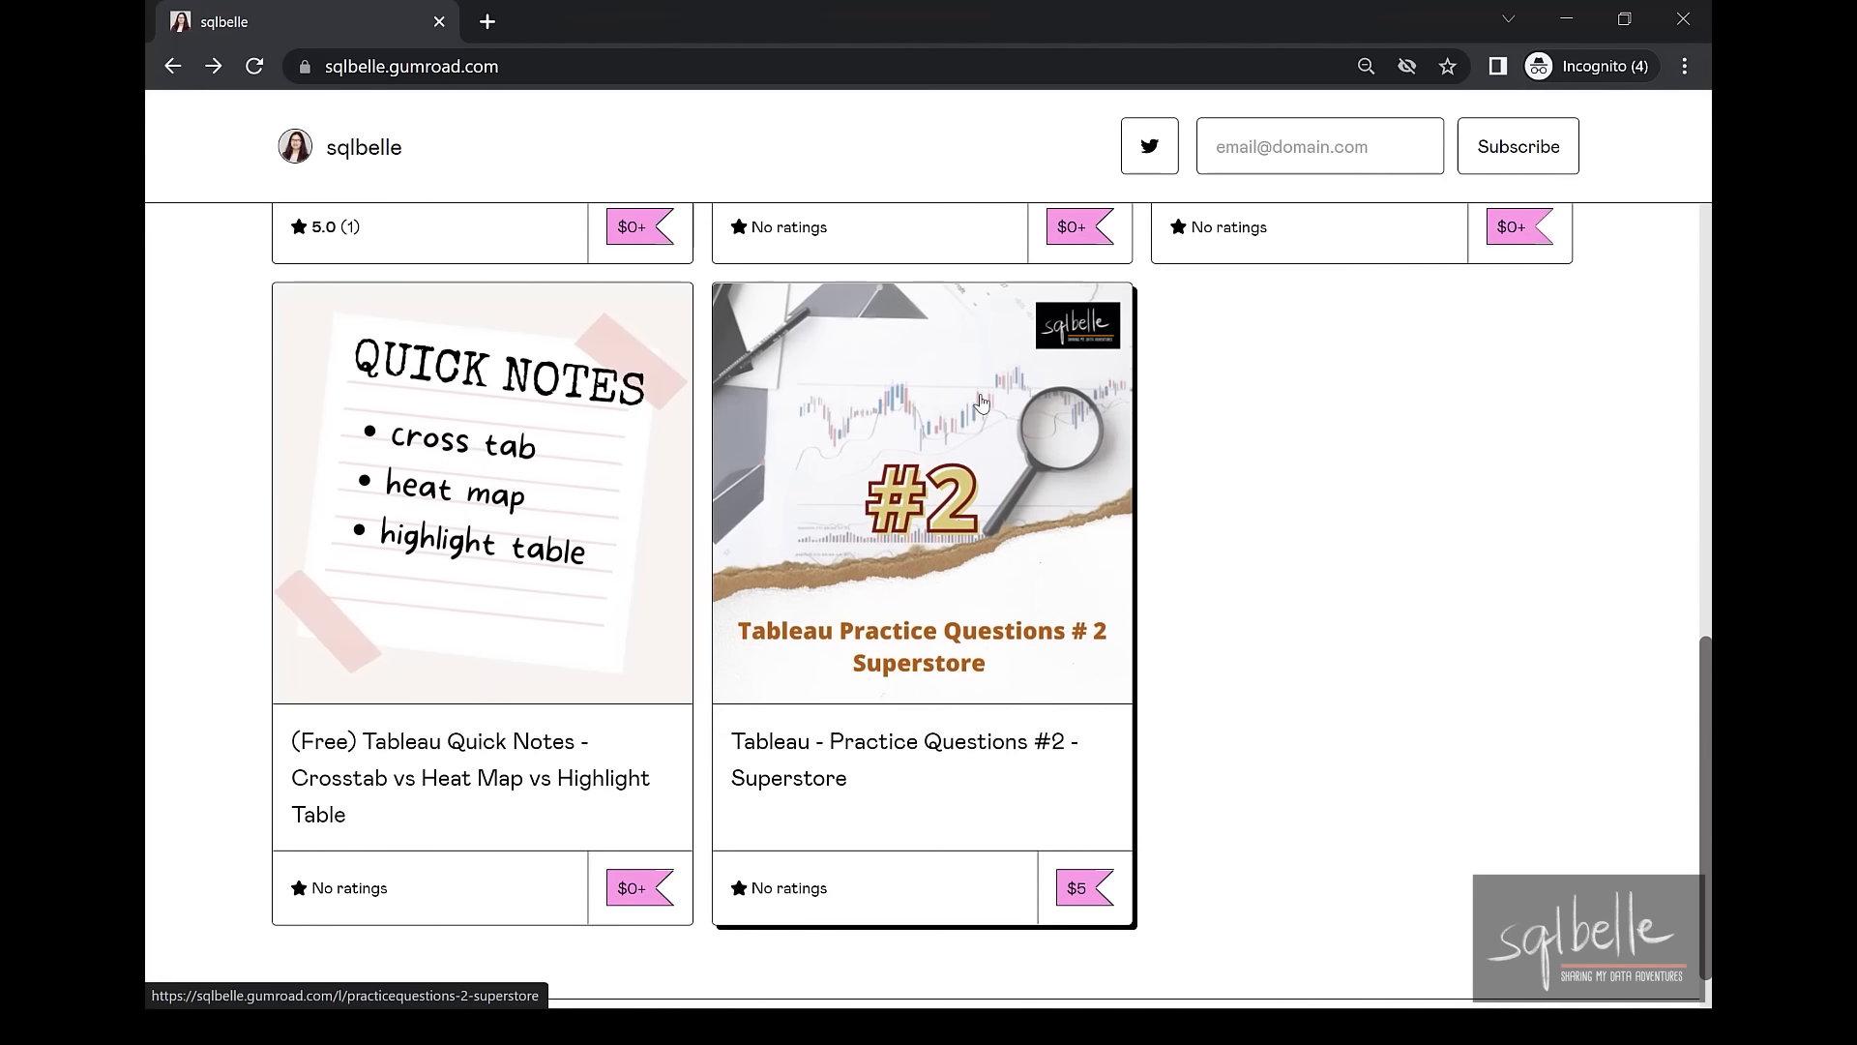
pyautogui.click(927, 480)
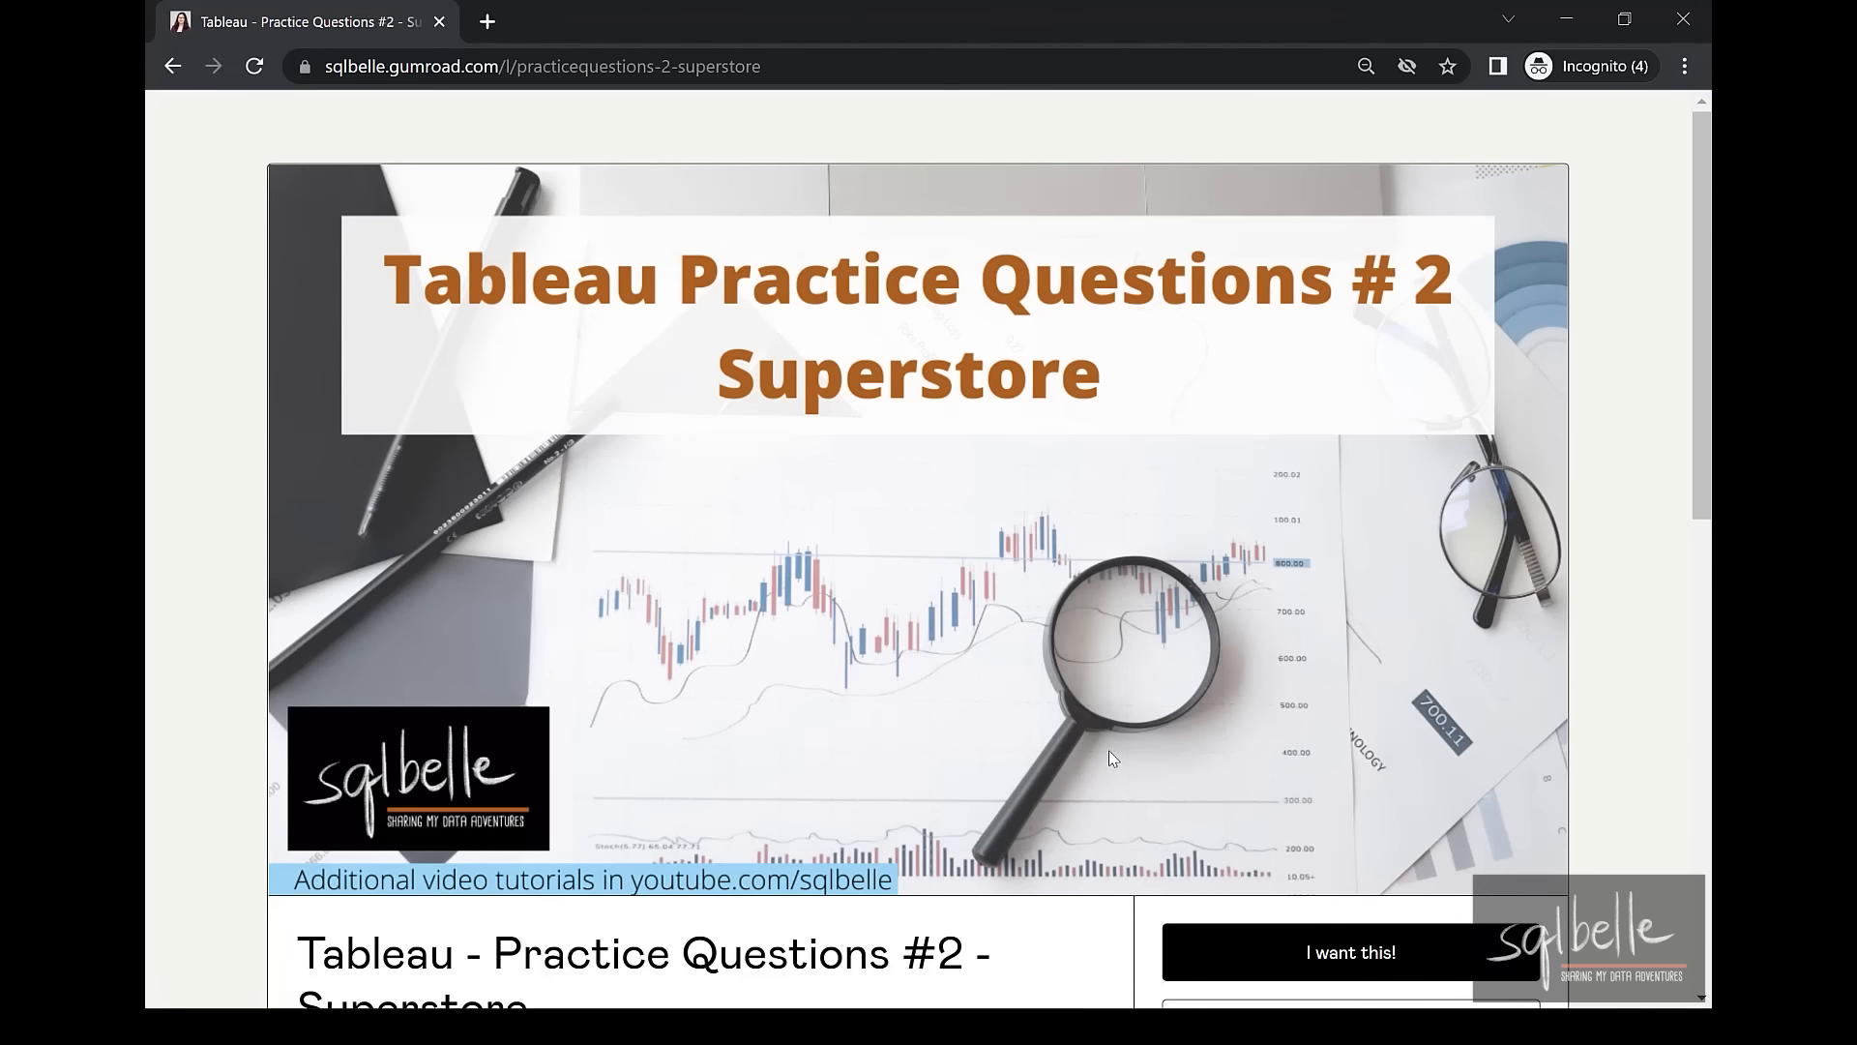
pyautogui.scroll(-1, 1110, 750)
pyautogui.scroll(-6, 1110, 751)
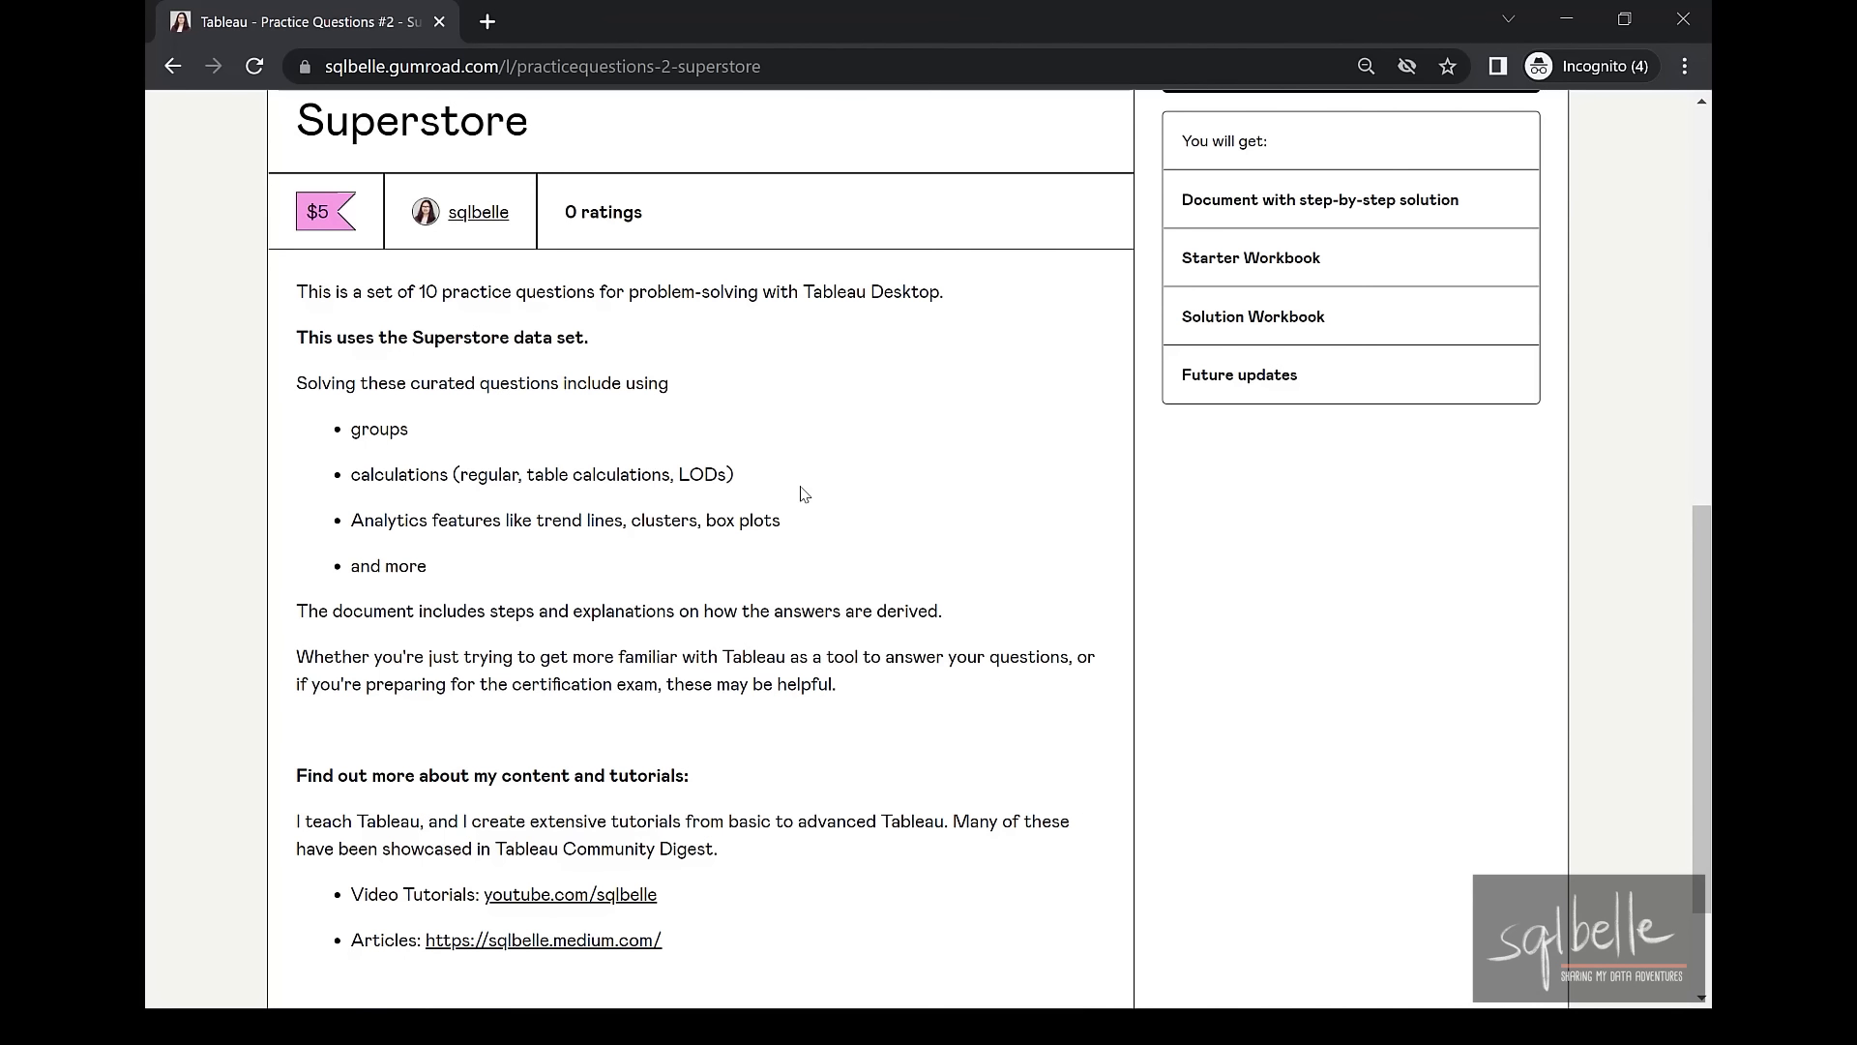
pyautogui.scroll(3, 802, 495)
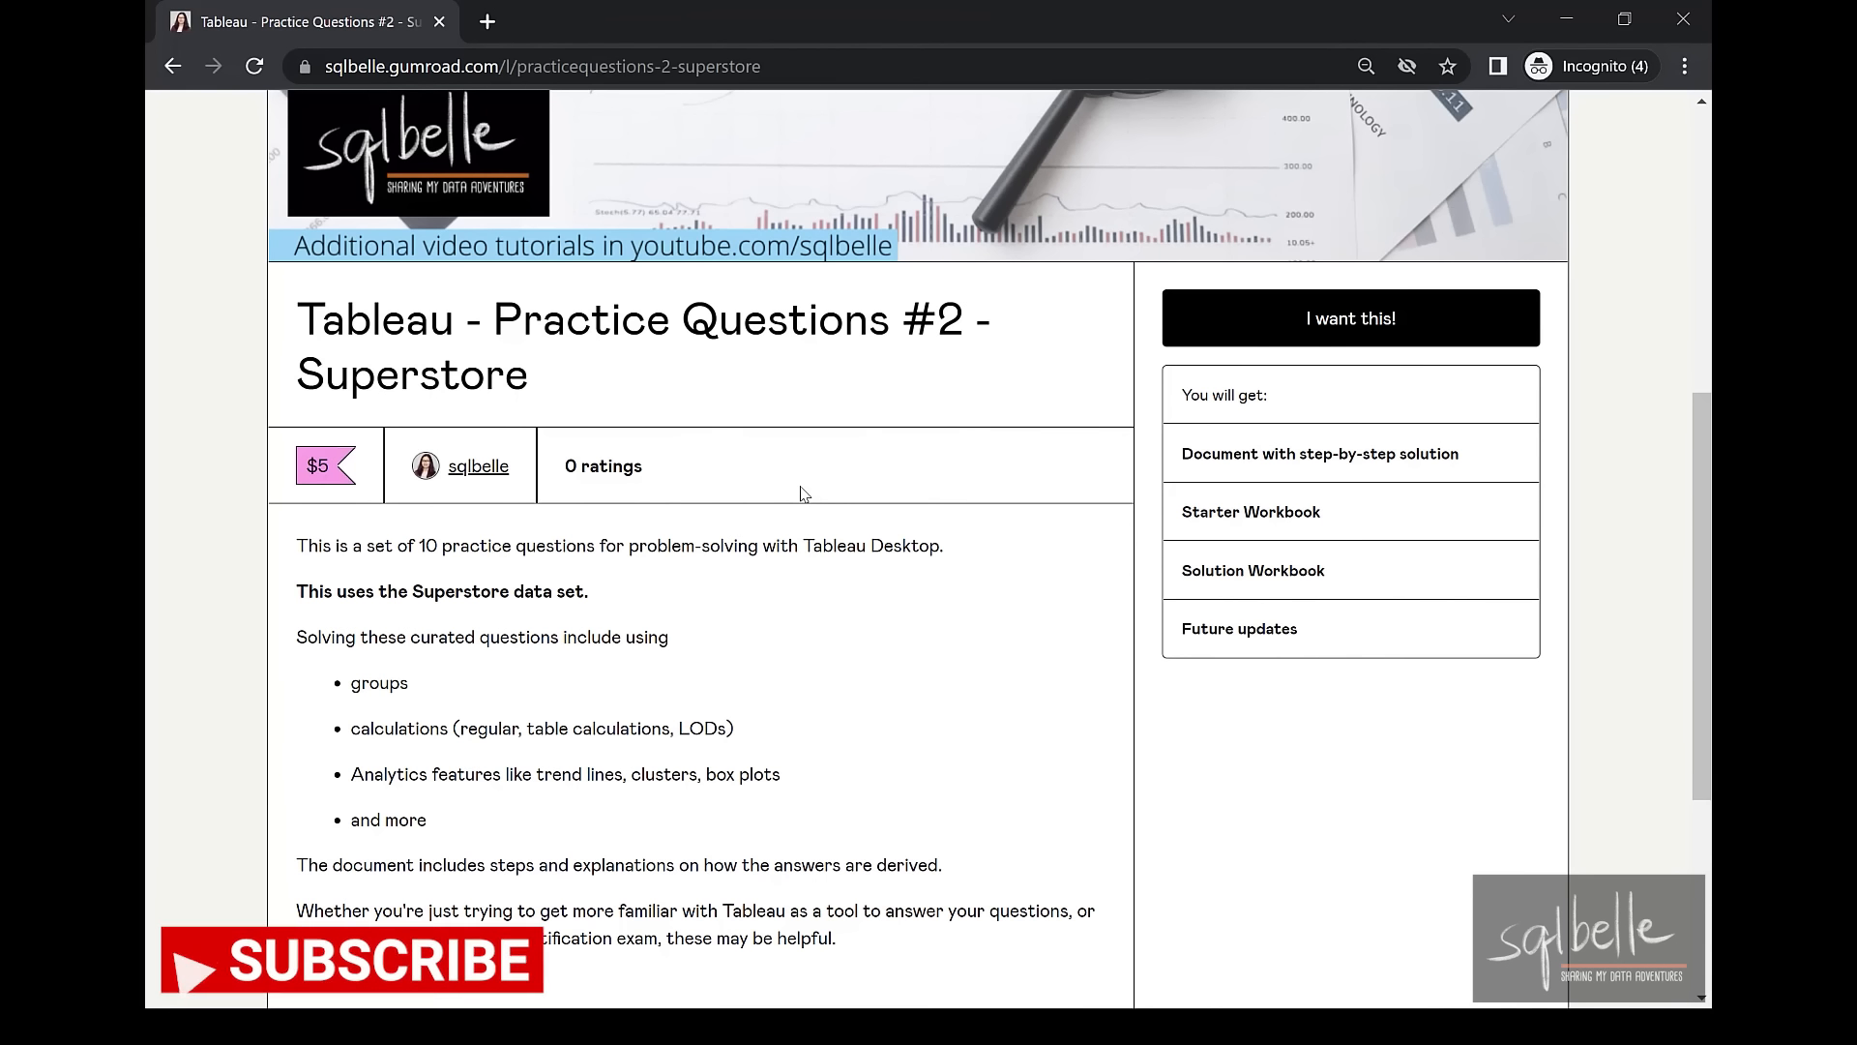